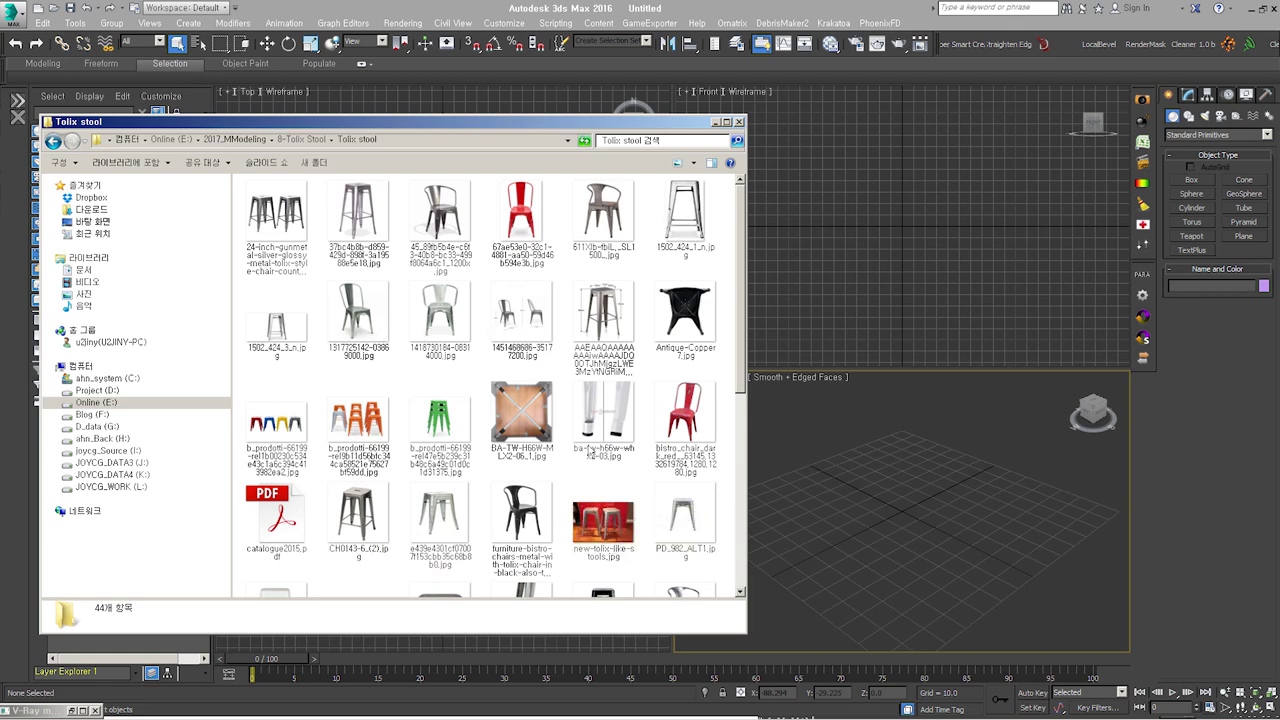
Step: Review the stool reference photos, including the dimensioned 1502_424_1_n.jpg image
scroll(596, 500, down, 5)
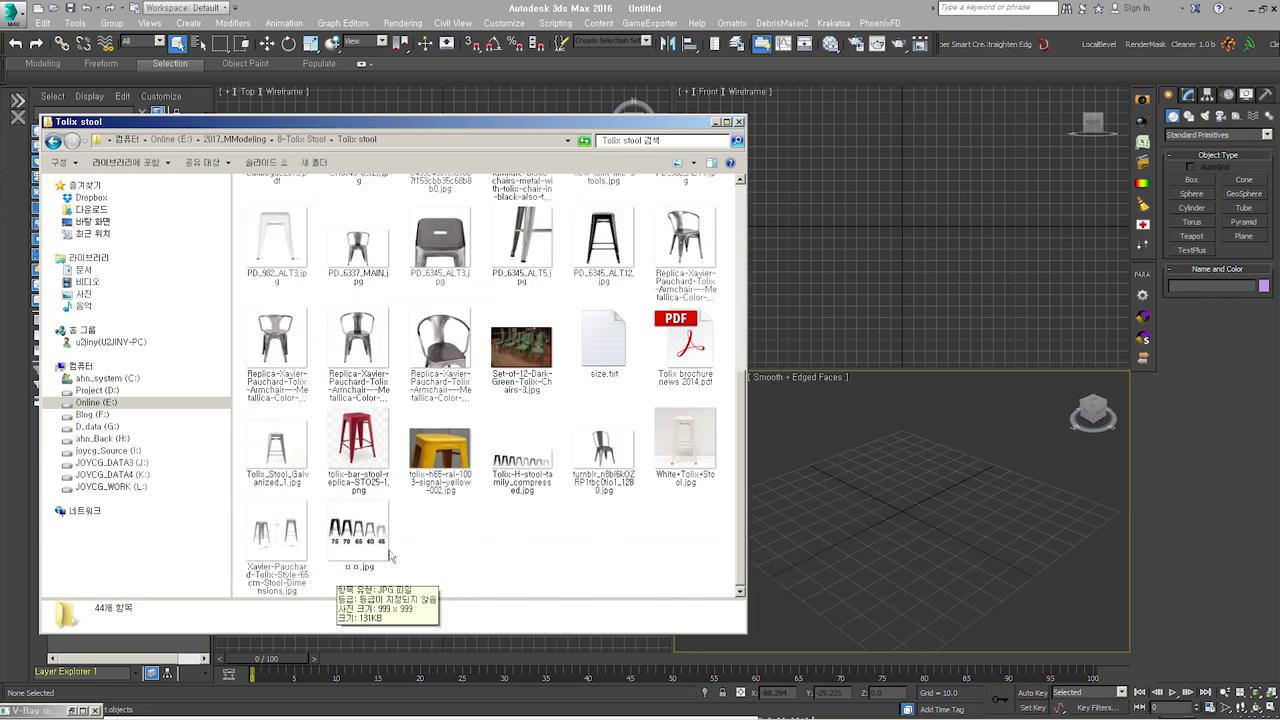
click(296, 543)
double_click(294, 540)
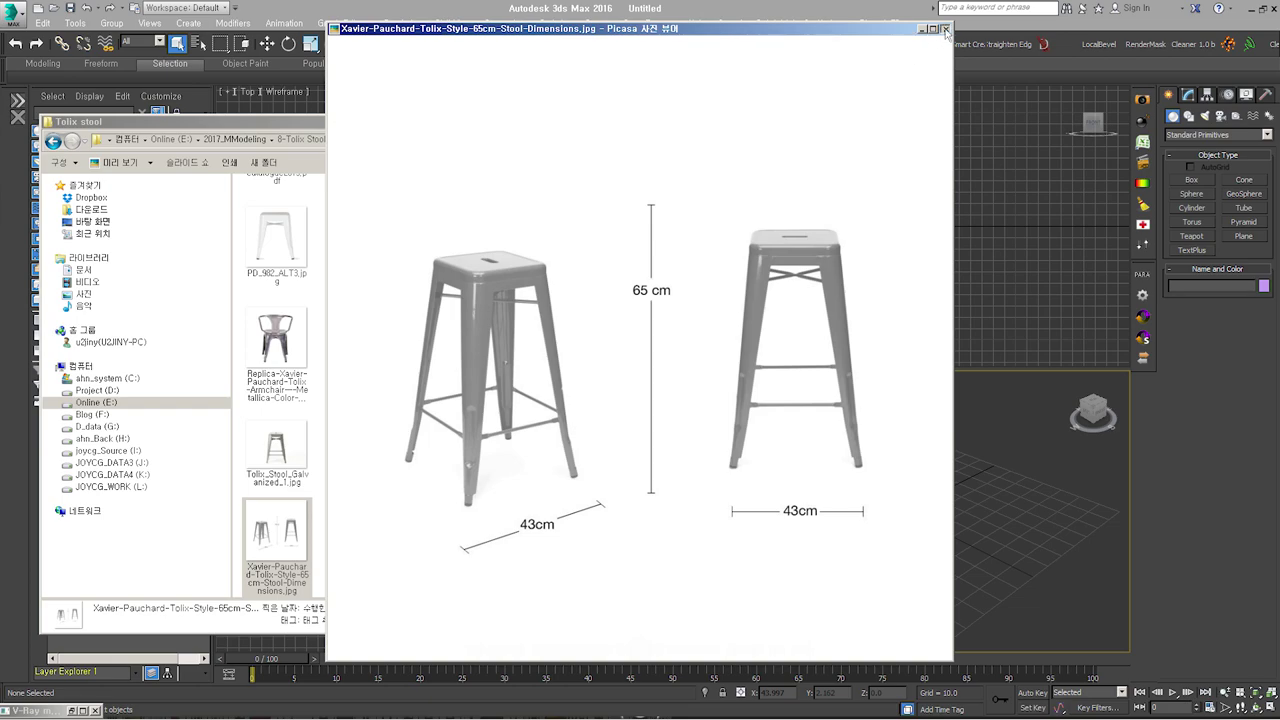
click(945, 30)
double_click(357, 530)
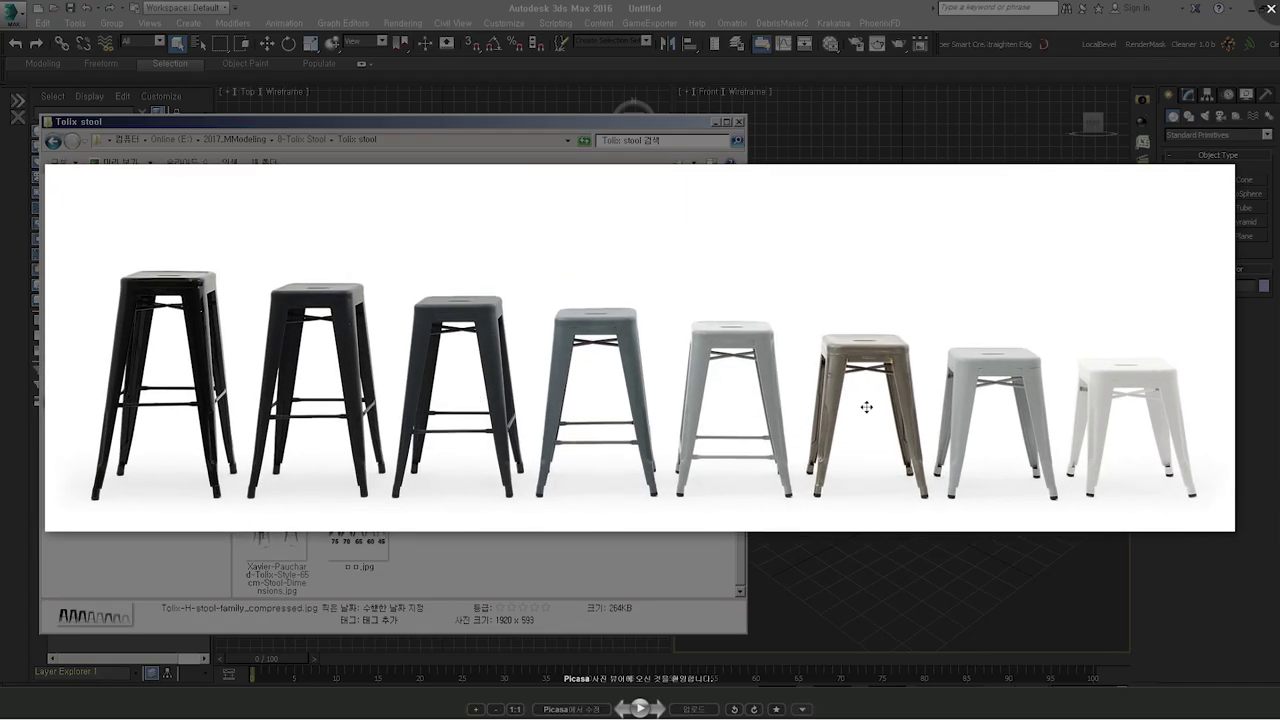
mouse_move(752, 382)
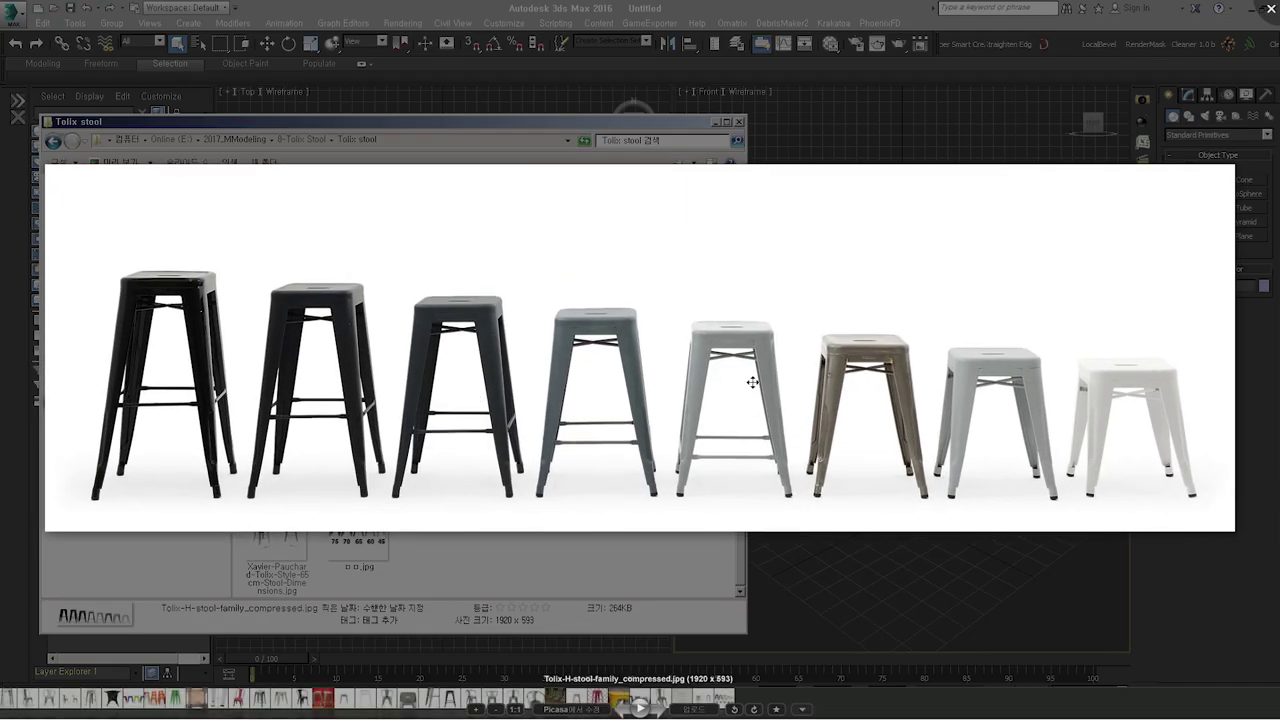
key(Escape)
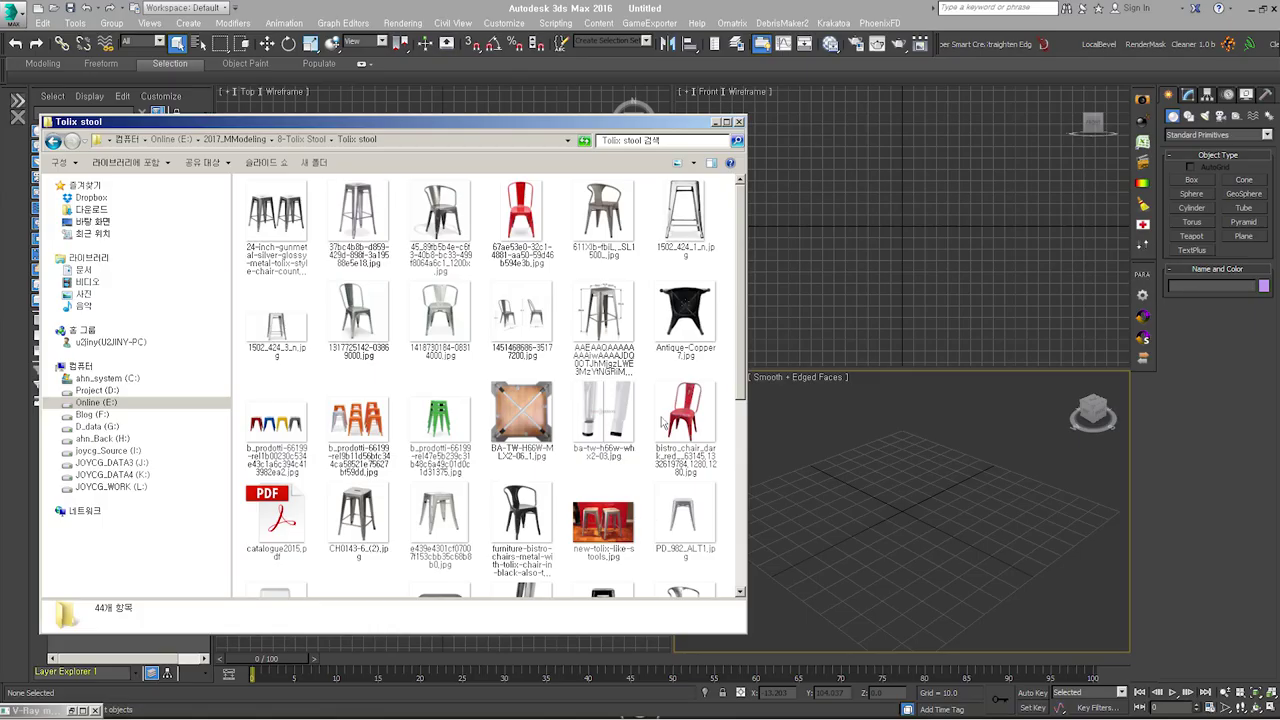
click(686, 240)
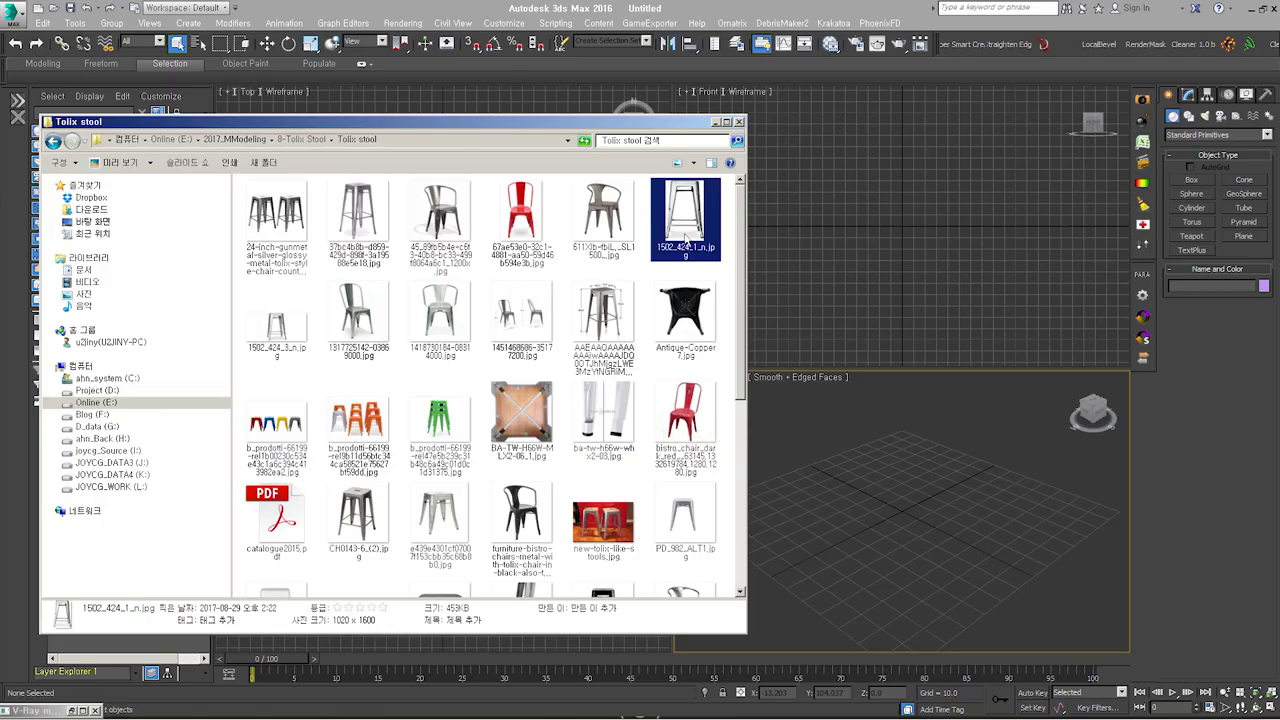
double_click(603, 320)
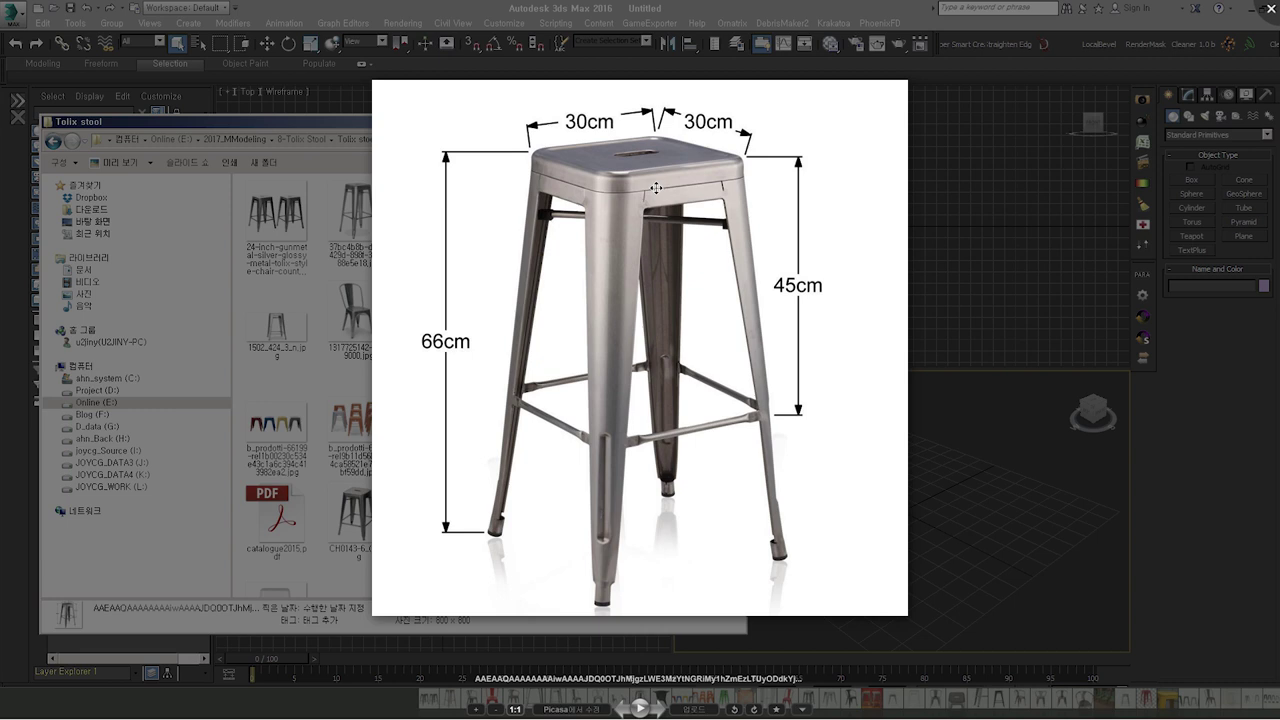
key(Escape)
click(700, 220)
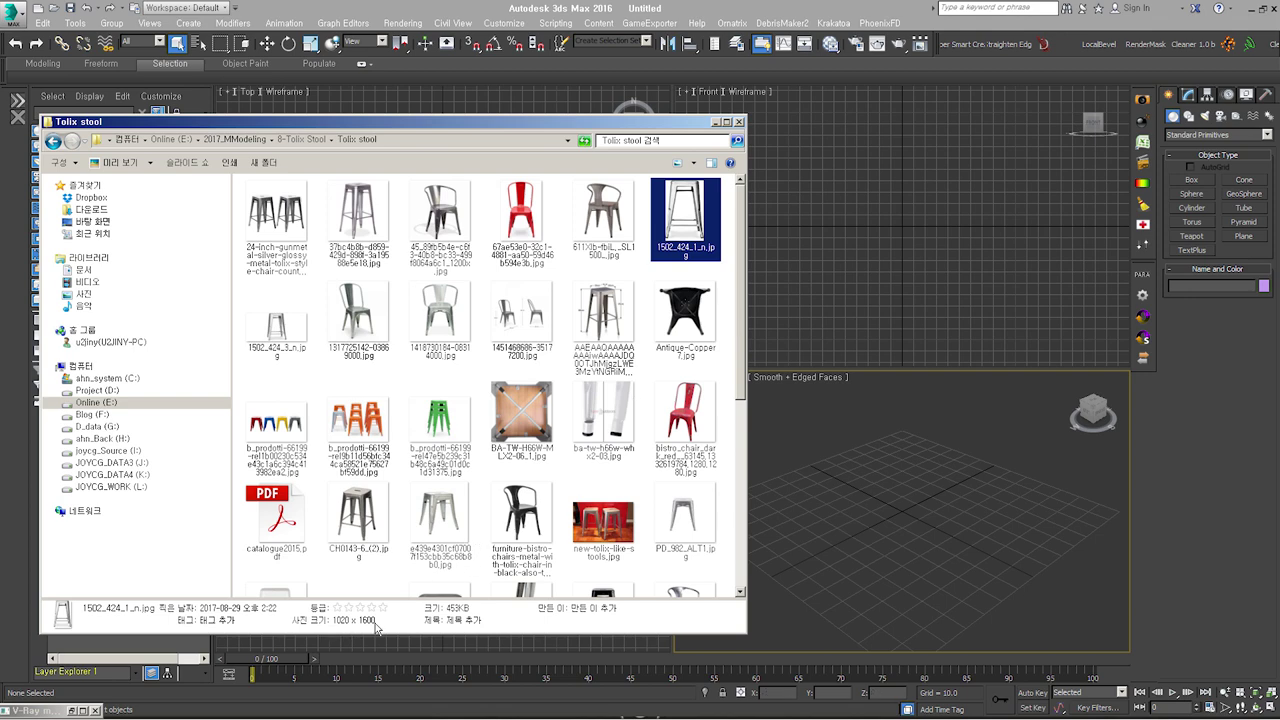
drag(693, 133, 594, 127)
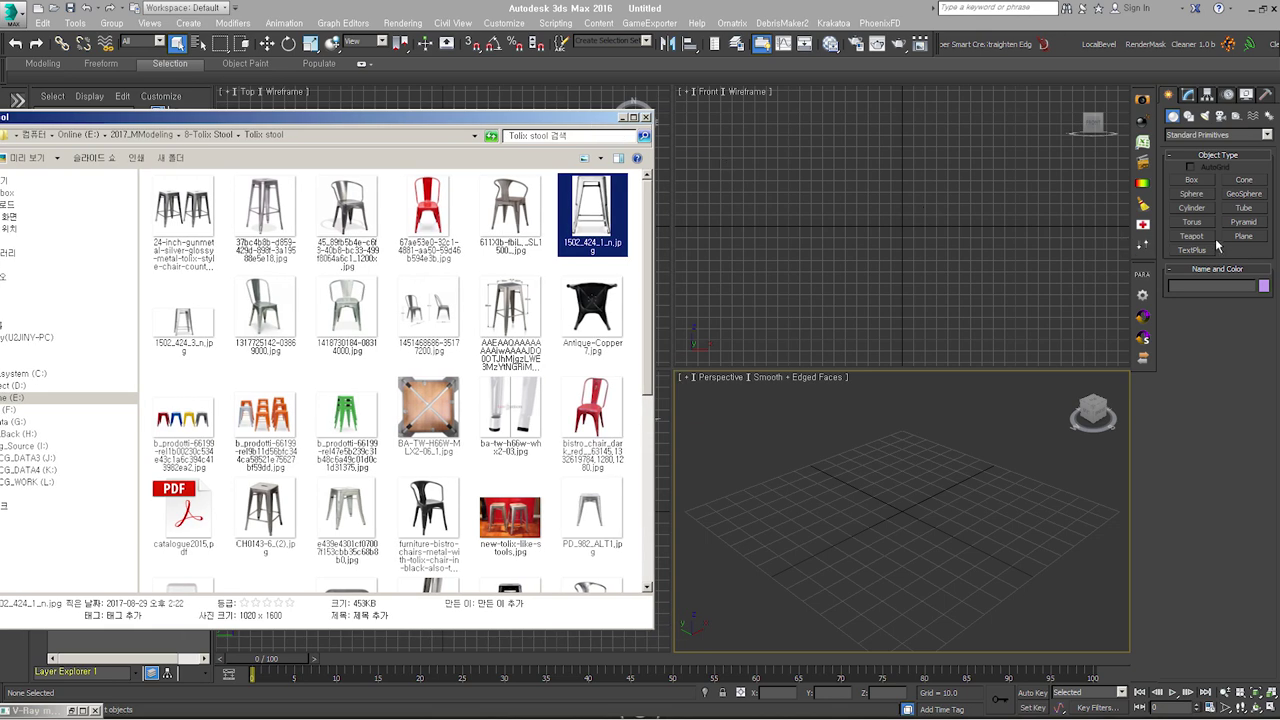
Step: Create a 1600 × 1020 plane with 1 length and 1 width segment in the Front view
click(1243, 237)
drag(822, 106, 966, 336)
text(1600)
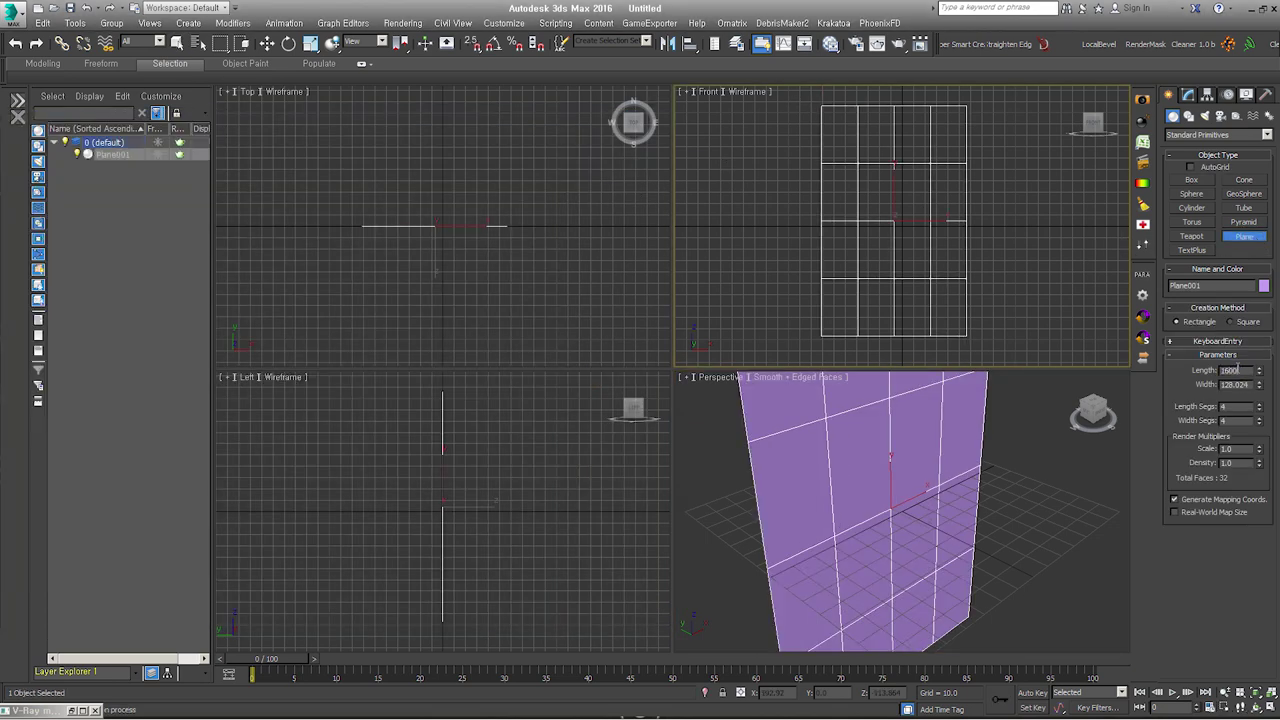
key(Tab)
text(1)
key(Tab)
text(1)
key(Tab)
text(1)
click(970, 497)
key(g)
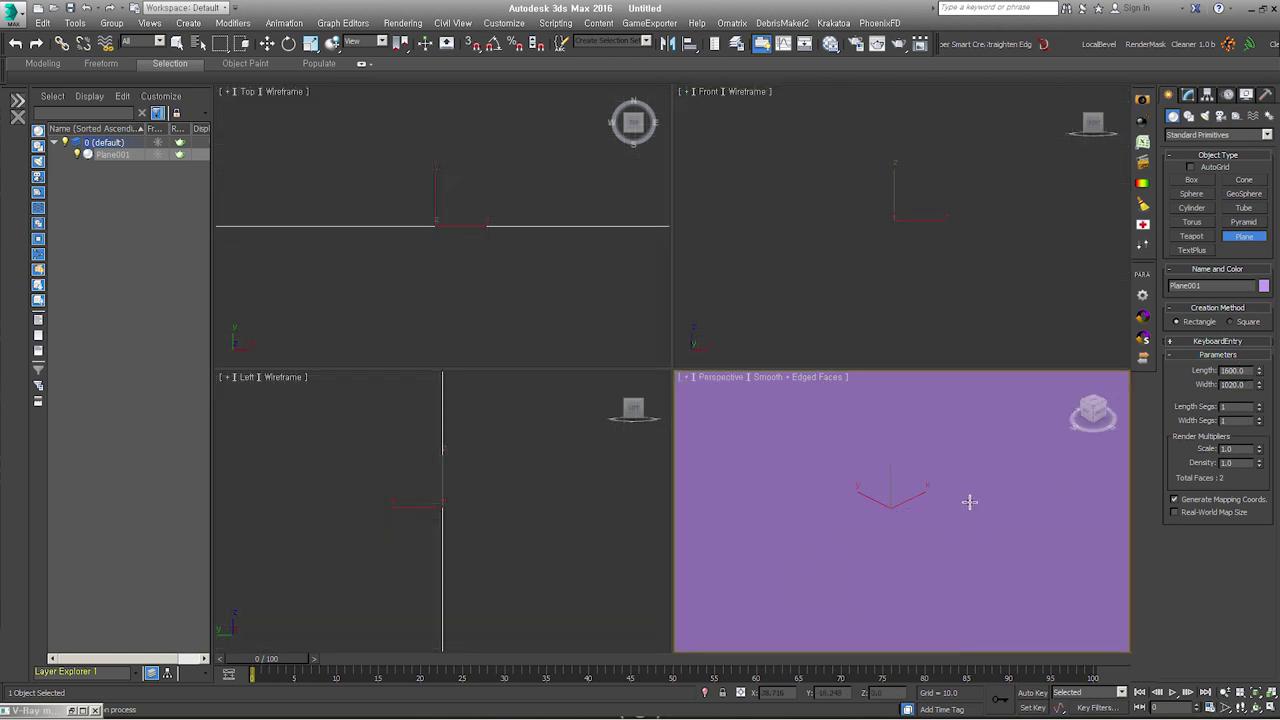
key(z)
Step: Apply the stool photo as the plane's texture and show an enlarged, shaded Front view
key(alt+Tab)
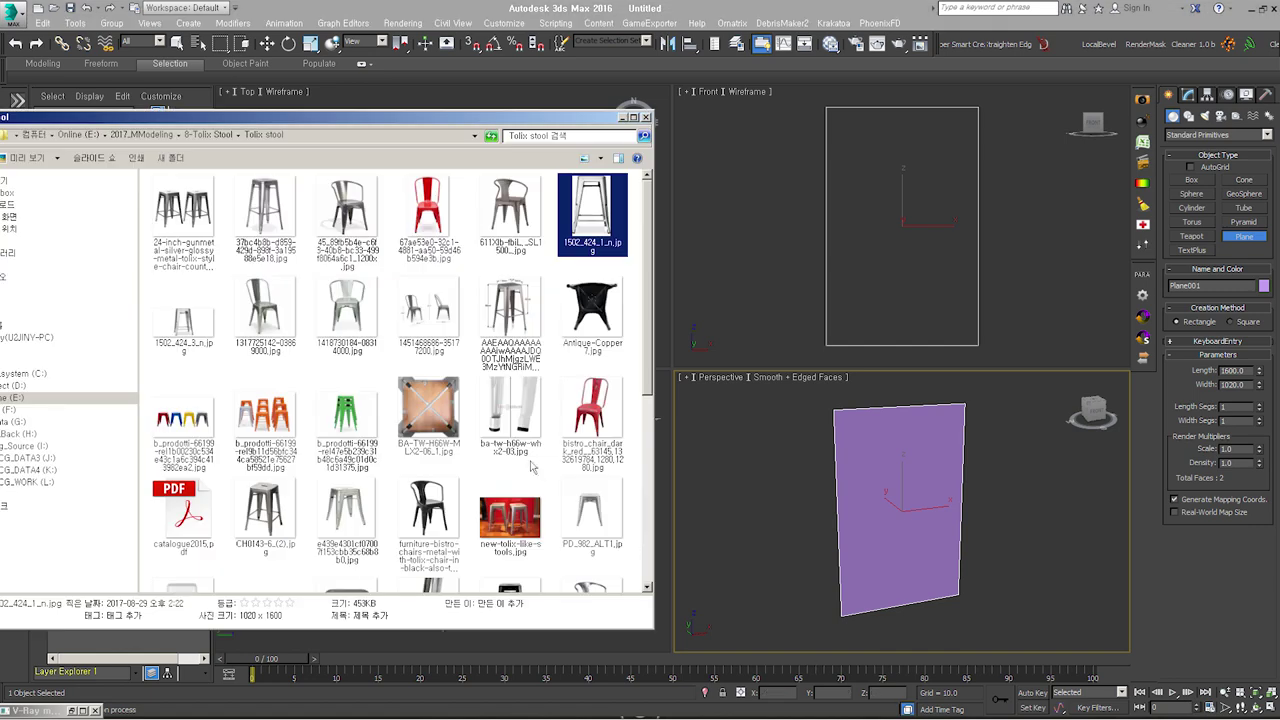
drag(600, 222, 900, 523)
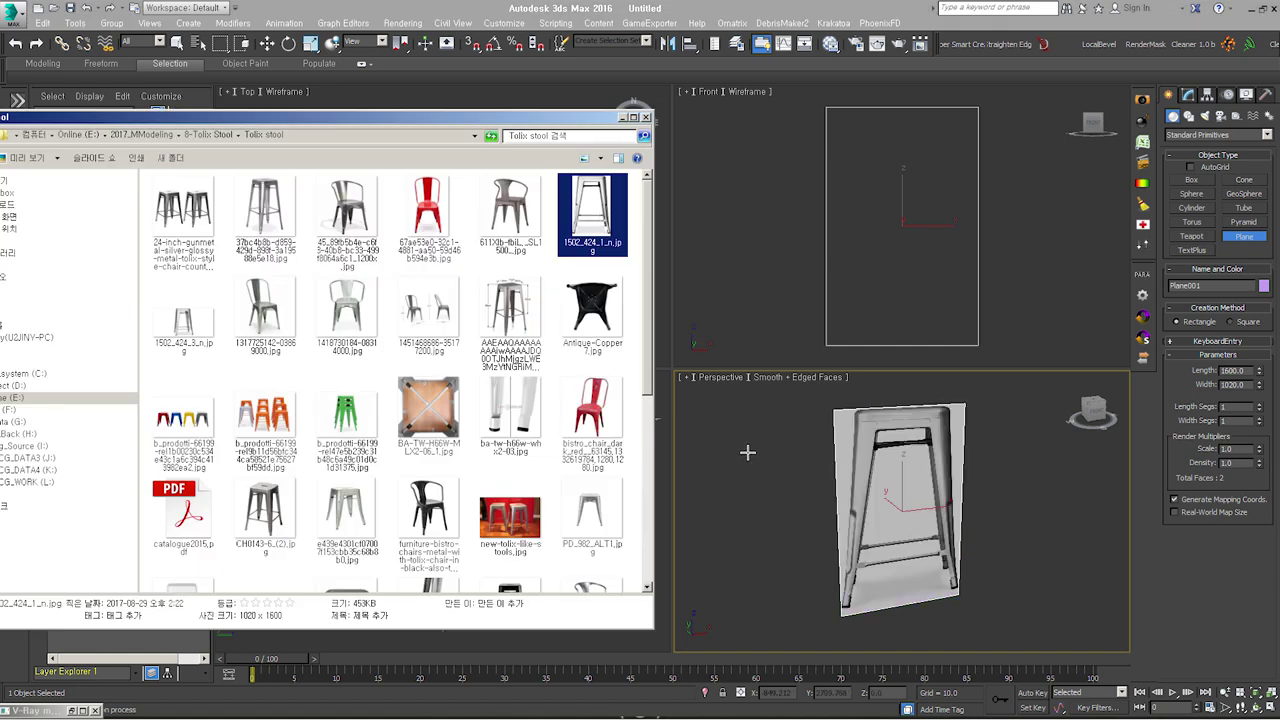
key(alt+Tab)
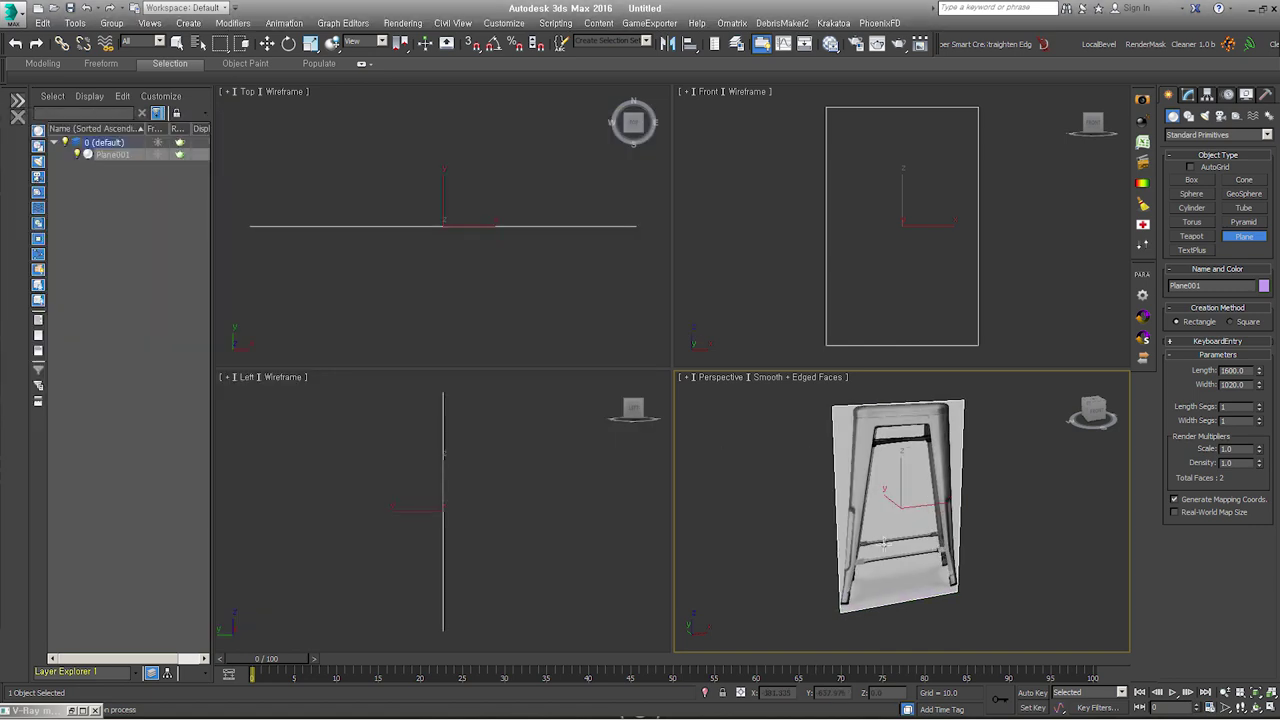
click(720, 268)
click(846, 513)
key(F3)
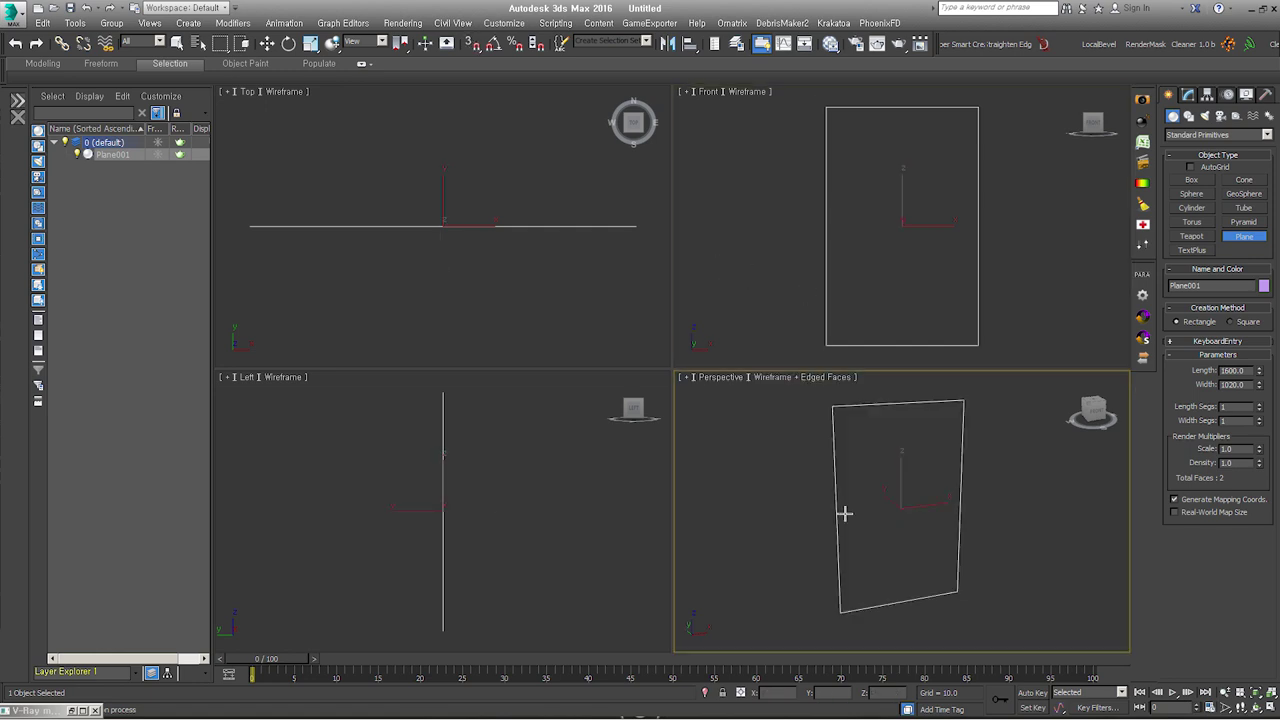
click(690, 355)
key(F3)
drag(674, 368, 643, 548)
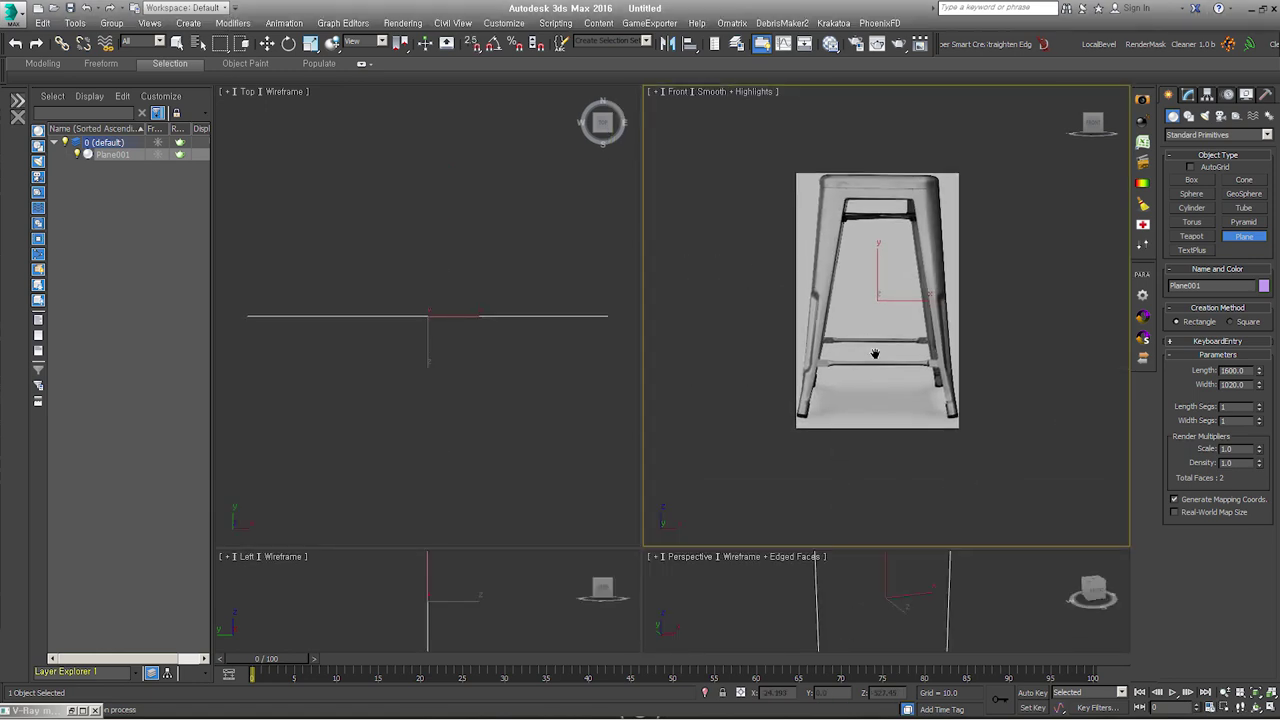
scroll(870, 398, up, 2)
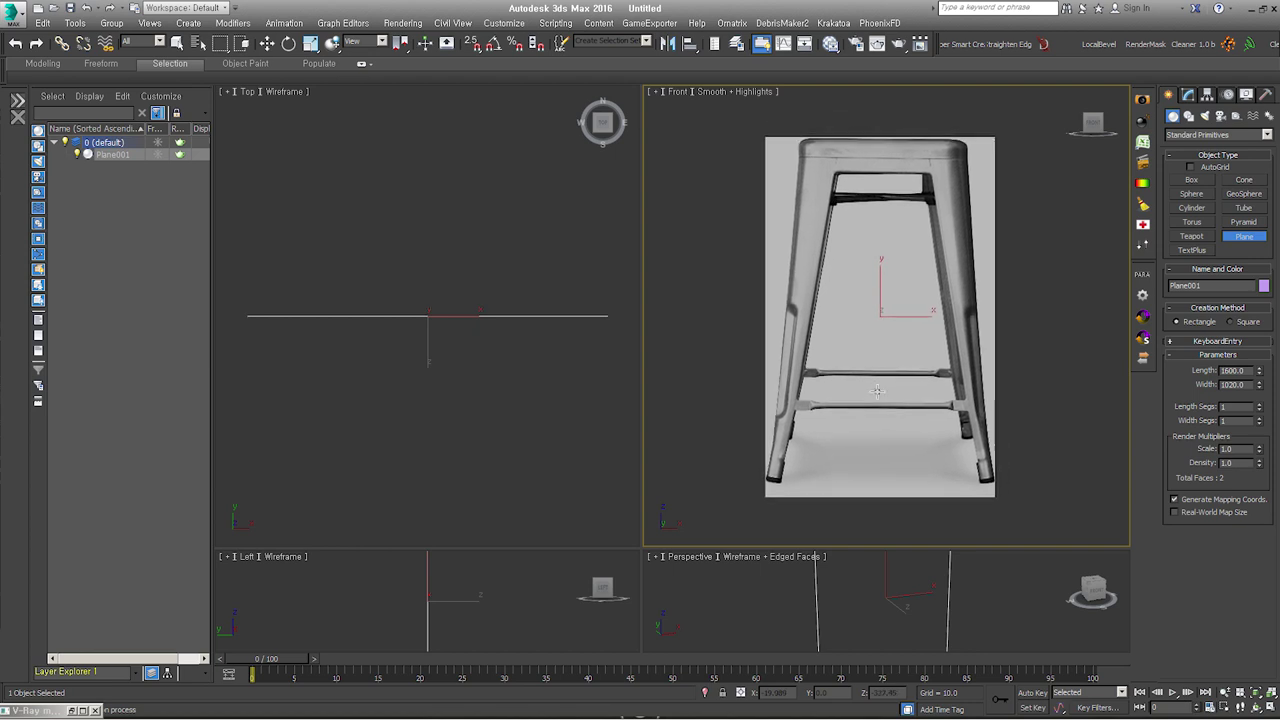
Step: Convert the textured reference plane to an Editable Poly
key(alt+c)
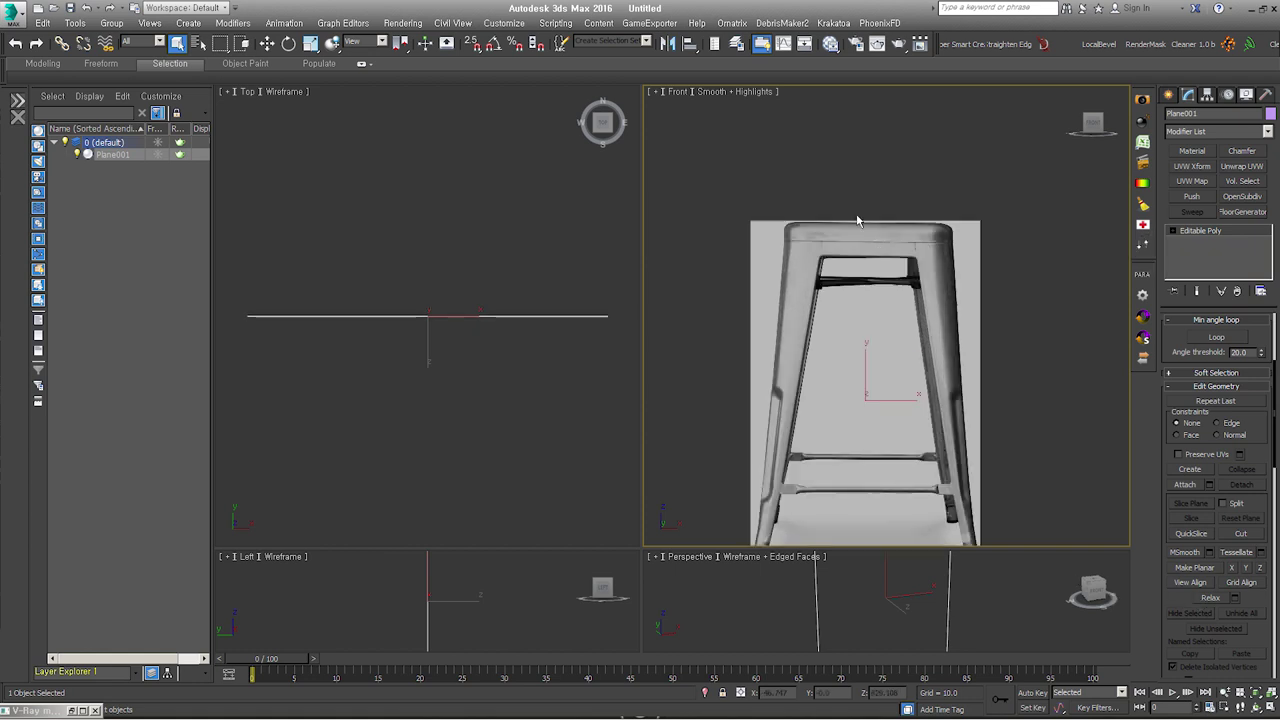
scroll(761, 270, up, 3)
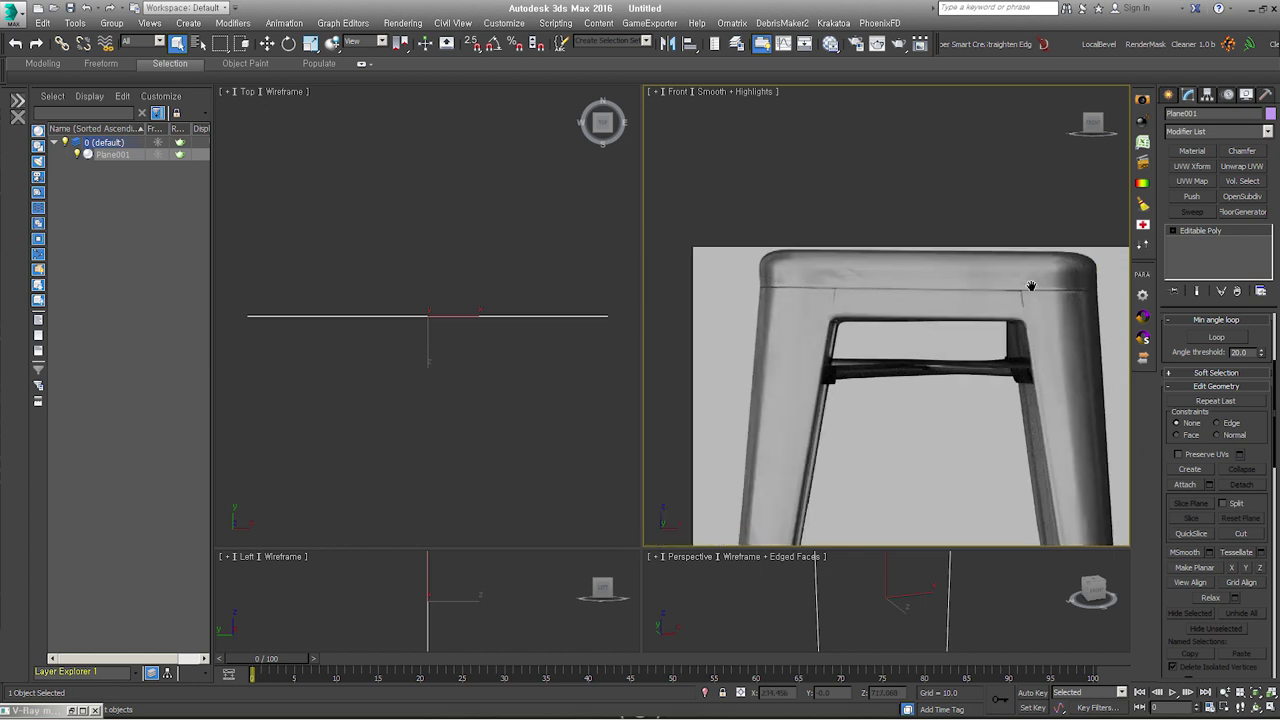
scroll(824, 277, down, 2)
click(1188, 115)
Step: Push the reference plane back along Y and return to the straight Front view
click(1245, 190)
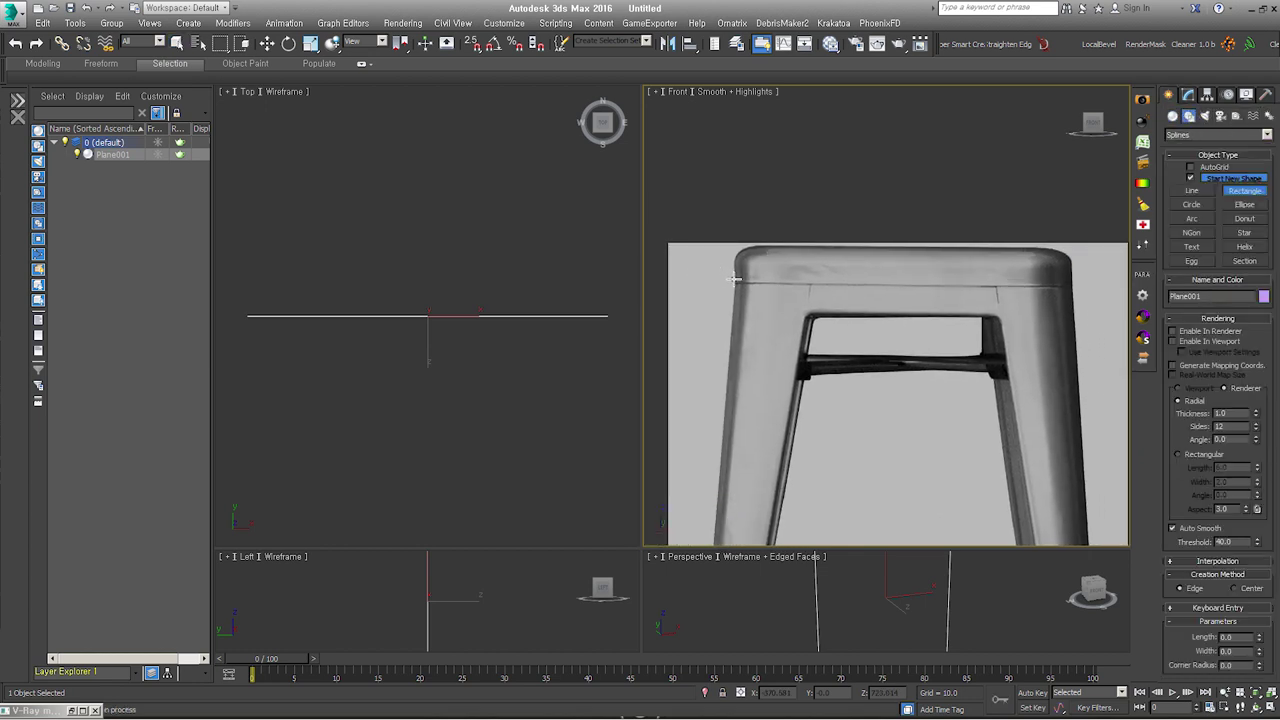
drag(735, 279, 1072, 161)
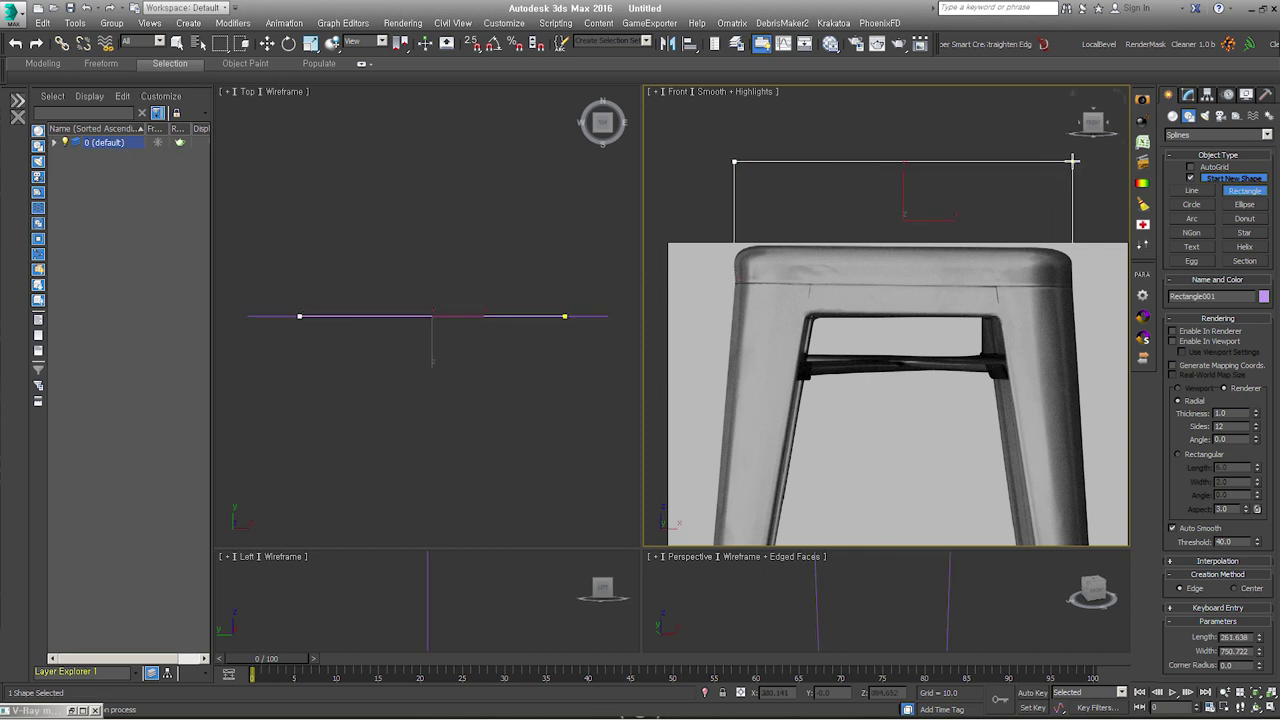
right_click(1072, 161)
alt+middle_drag(1072, 161, 890, 320)
right_click(890, 320)
click(918, 330)
drag(886, 323, 858, 328)
key(f)
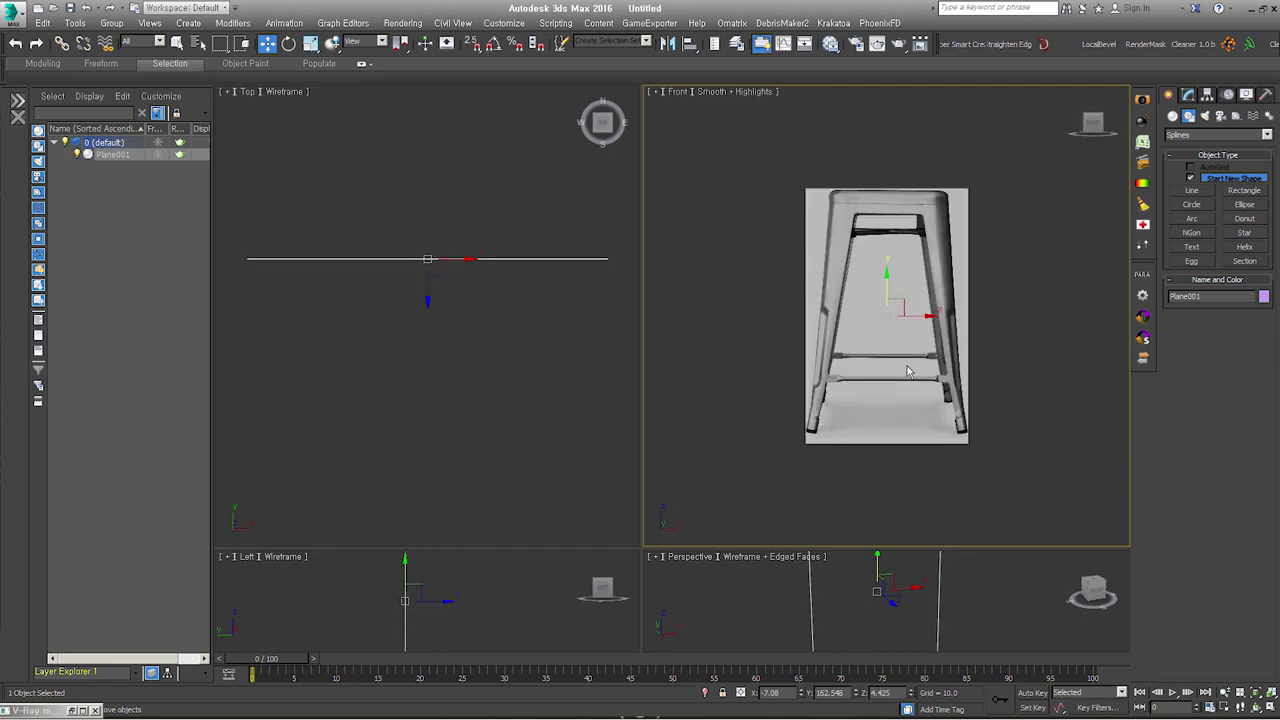
scroll(906, 364, up, 2)
middle_drag(892, 272, 872, 309)
scroll(873, 262, up, 2)
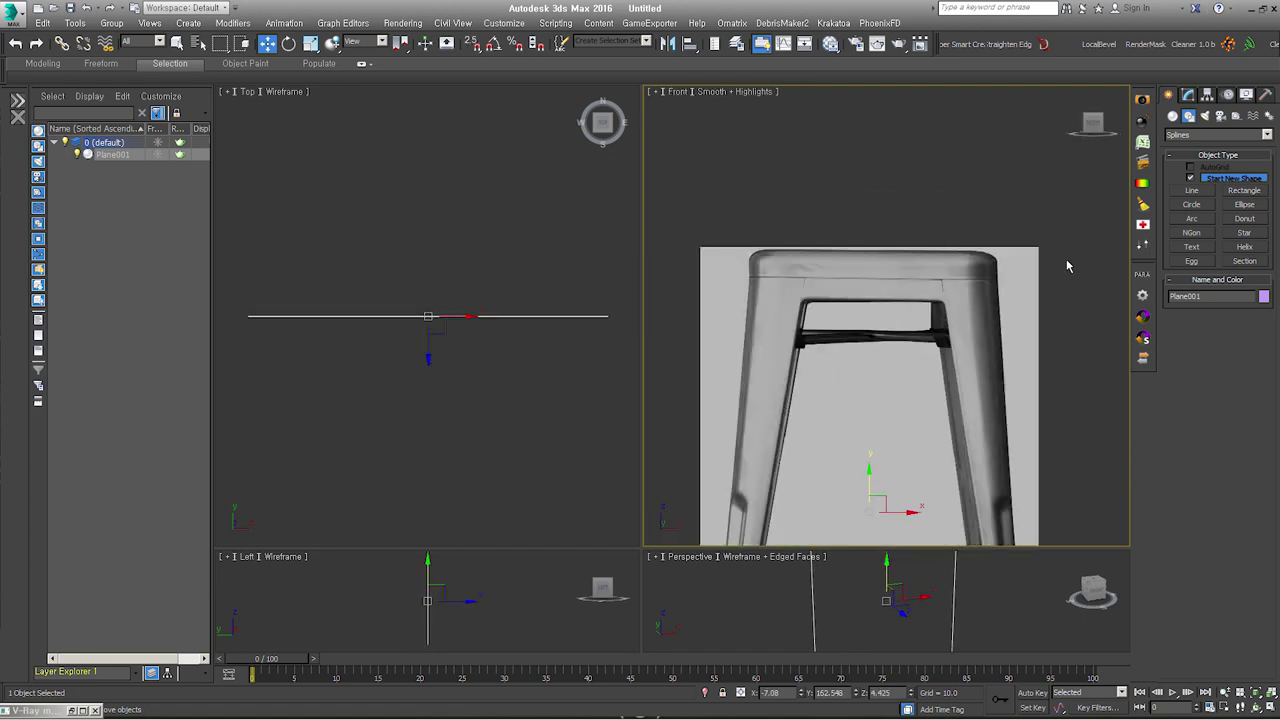
Step: Draw a roughly 476.5 × 747.1 rectangle spline from the seat's top-left corner
click(1189, 116)
click(1244, 190)
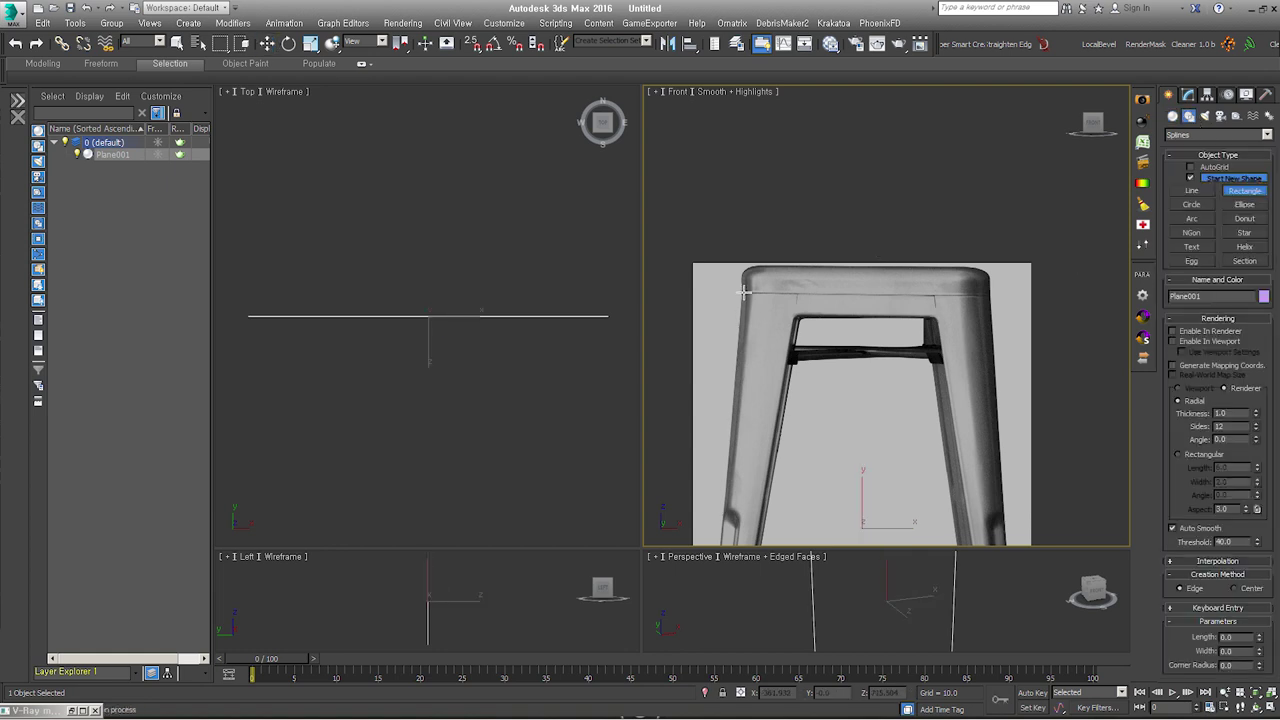
drag(742, 292, 990, 132)
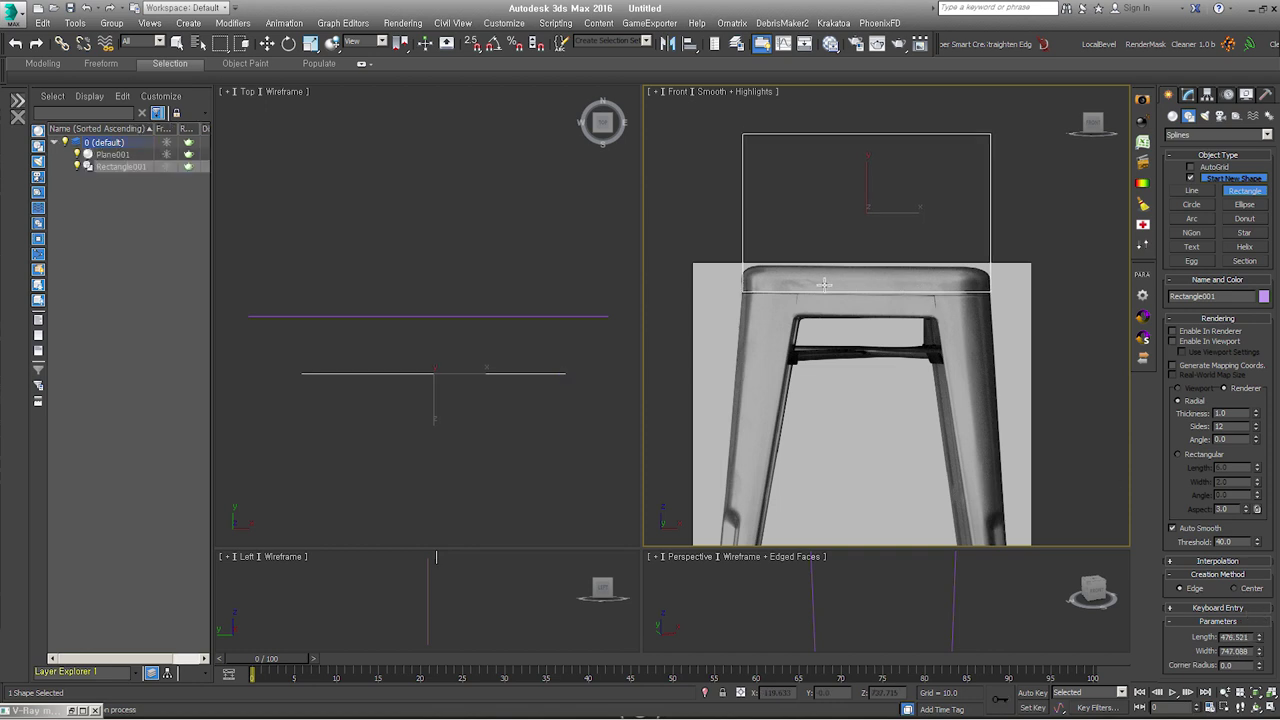
scroll(787, 277, up, 4)
mouse_move(787, 277)
middle_down()
mouse_move(785, 314)
mouse_move(697, 325)
middle_up()
key(w)
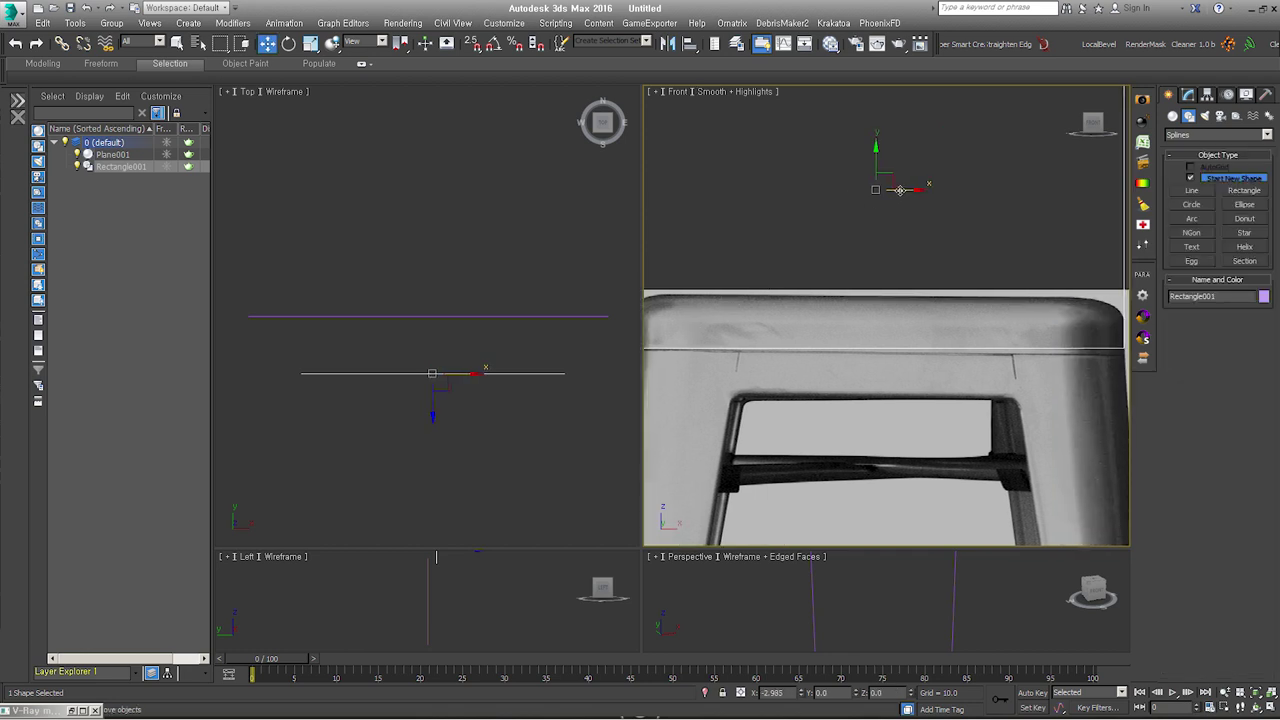
middle_drag(734, 386, 776, 378)
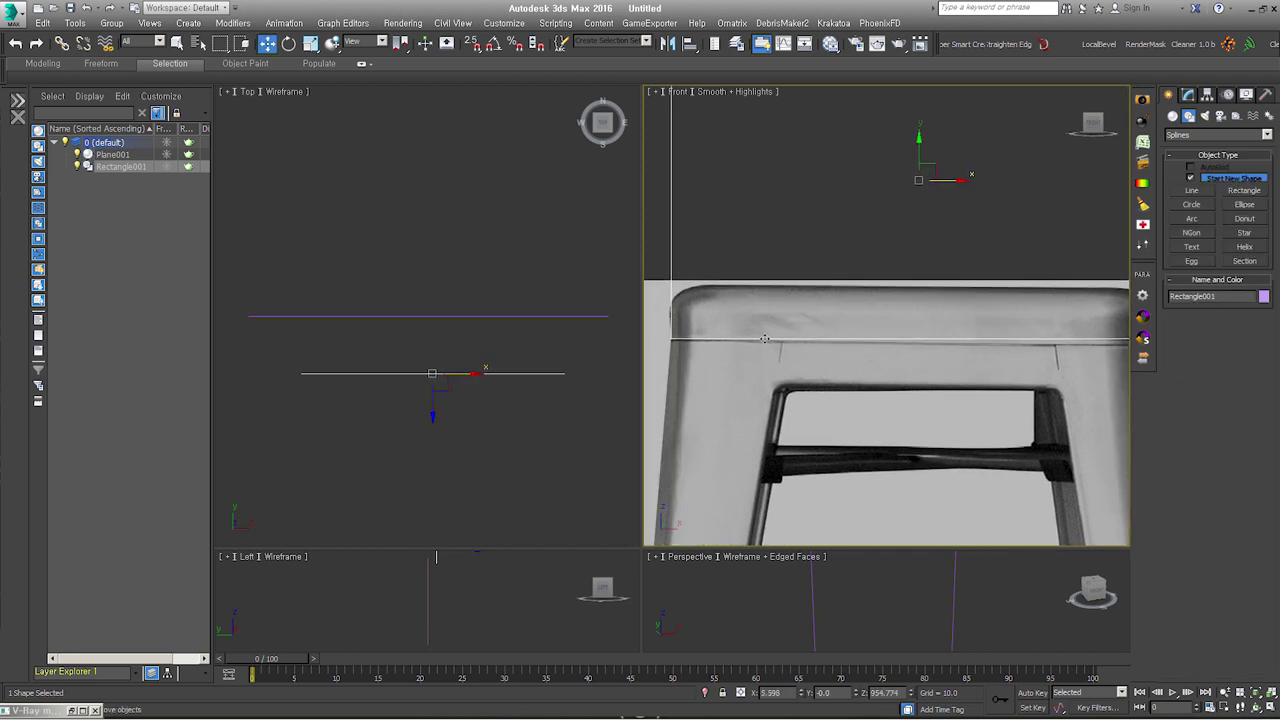
scroll(764, 339, down, 2)
scroll(1000, 290, down, 3)
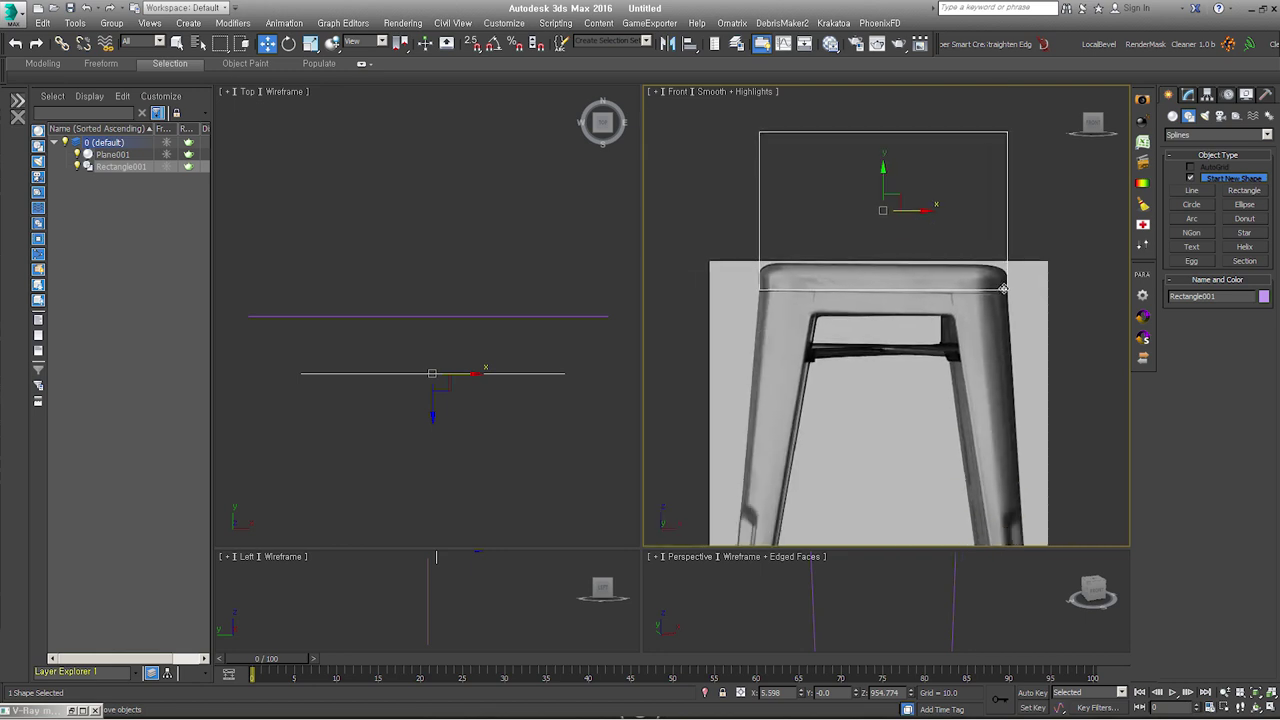
click(1236, 117)
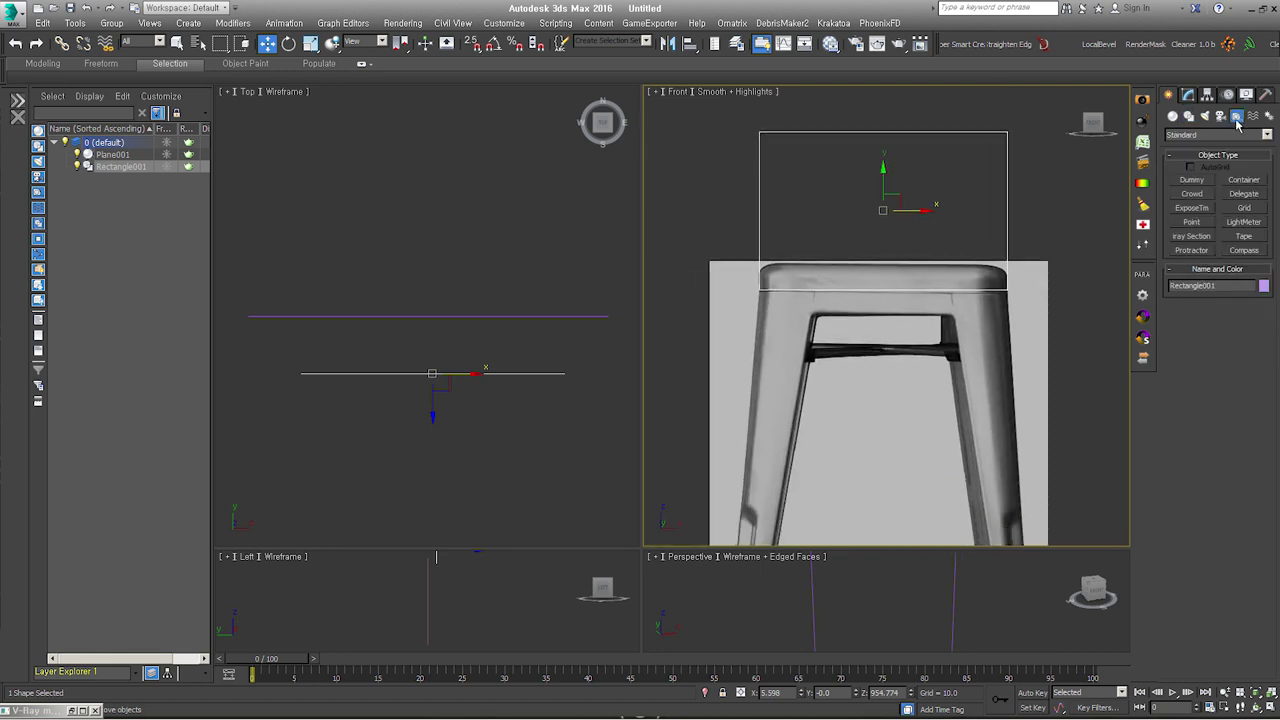
Step: Measure across the seat with a tape and compute the 300 / 747 ratio in Calculator
click(1240, 237)
key(s)
drag(763, 290, 1005, 290)
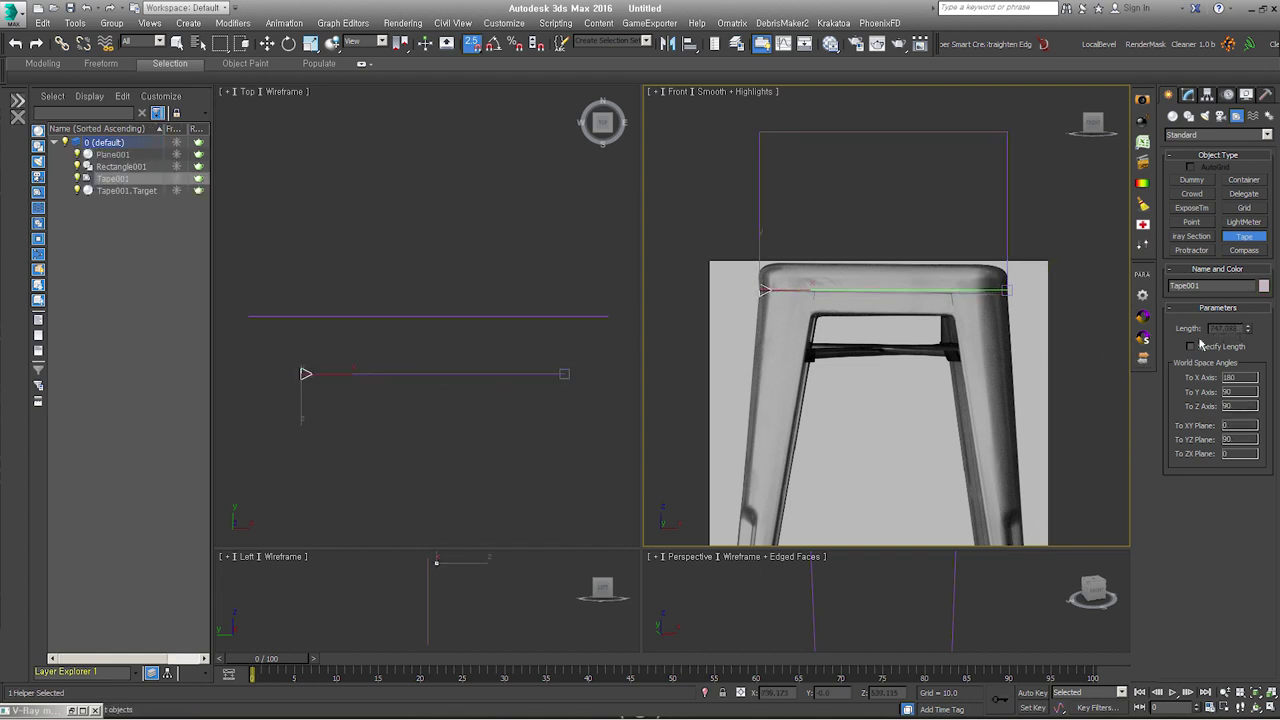
text(300)
click(475, 418)
text(747.088)
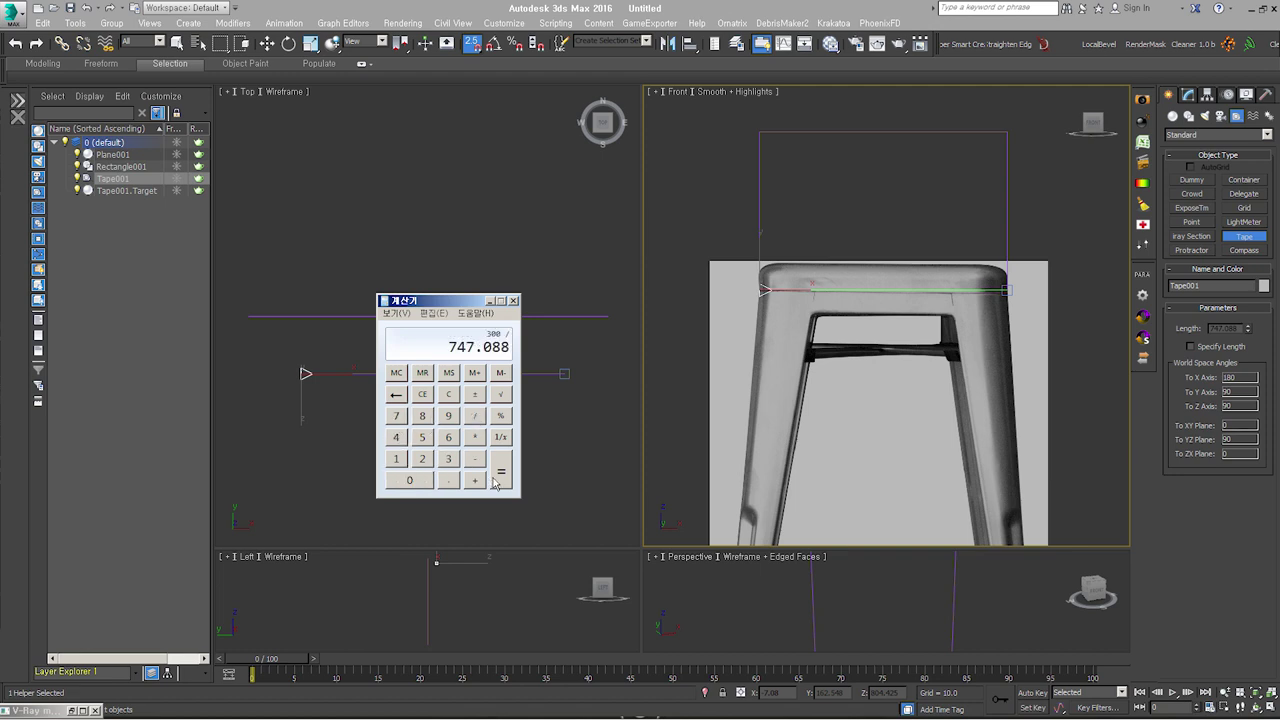
click(501, 472)
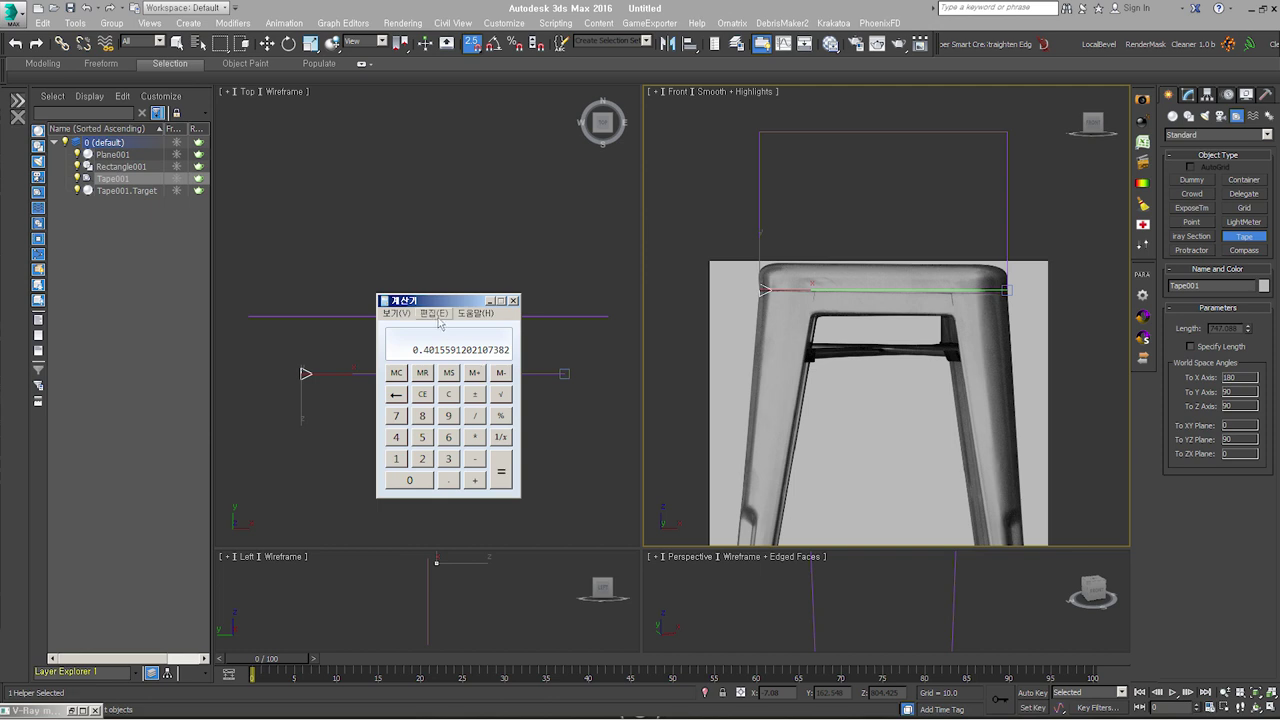
click(434, 313)
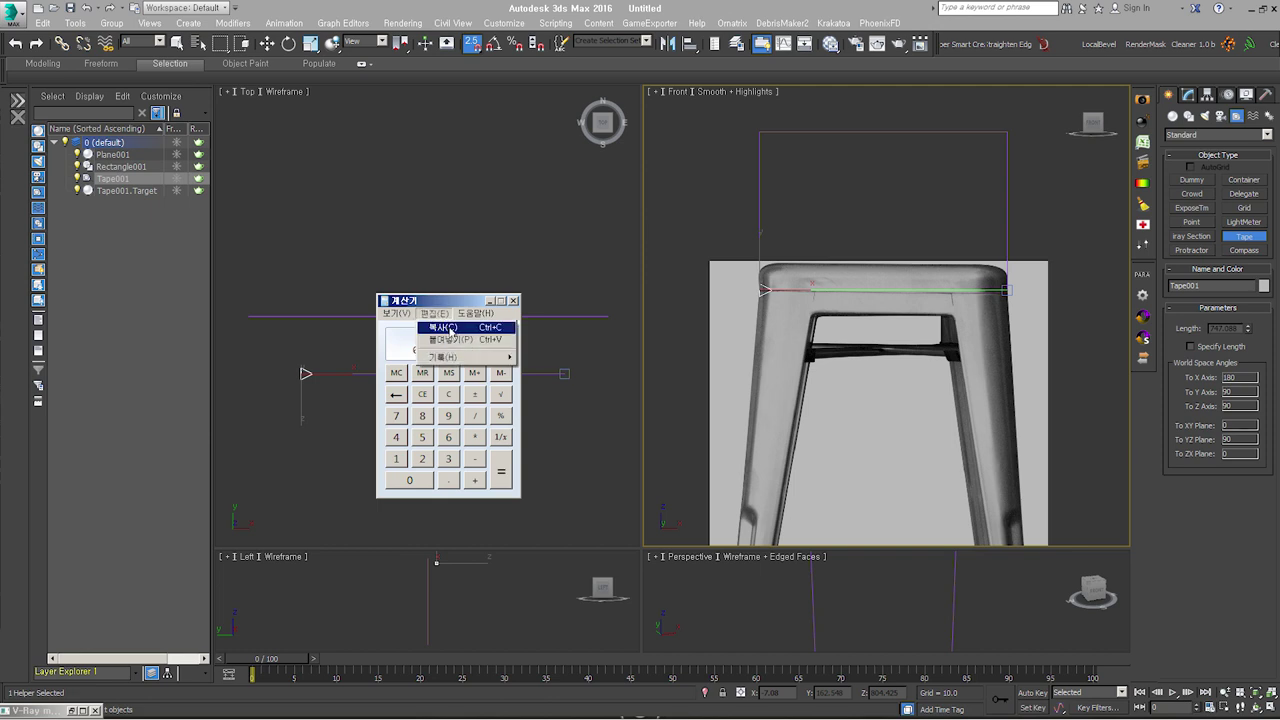
click(450, 328)
Step: Rescale the world units of the whole scene by a factor of 0.3937
click(1247, 94)
click(1185, 149)
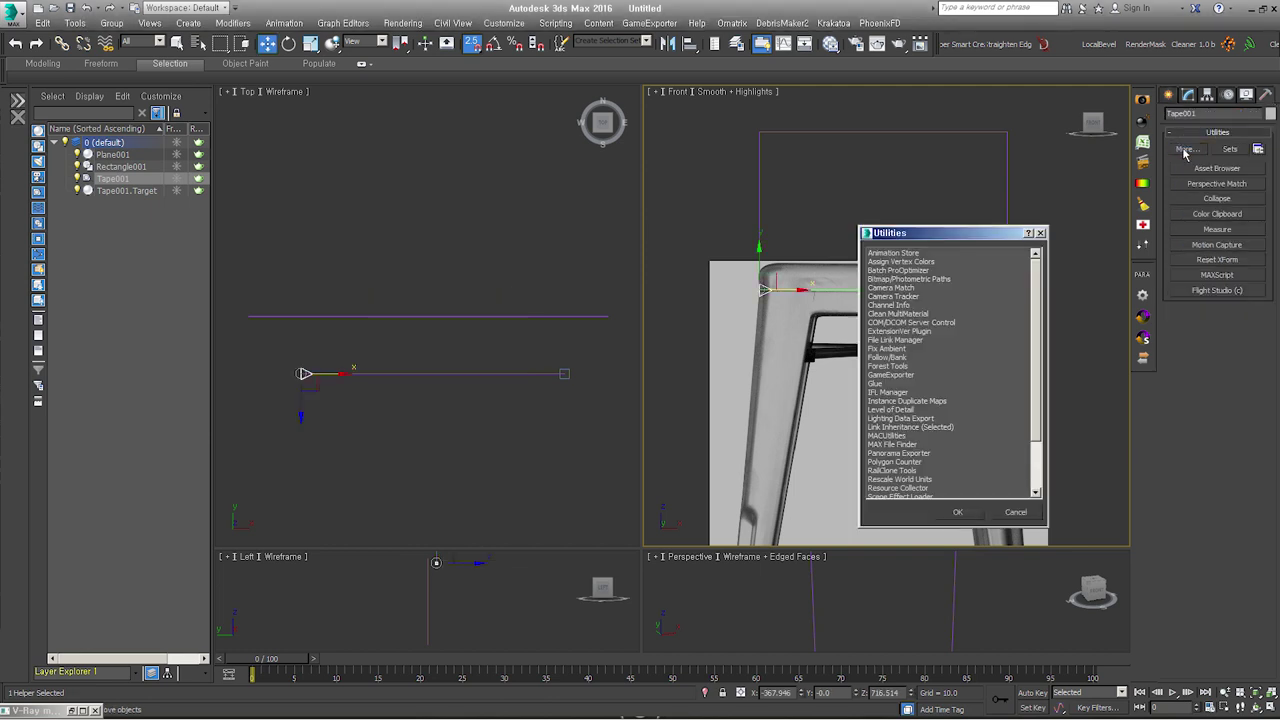
scroll(1037, 360, down, 2)
double_click(905, 419)
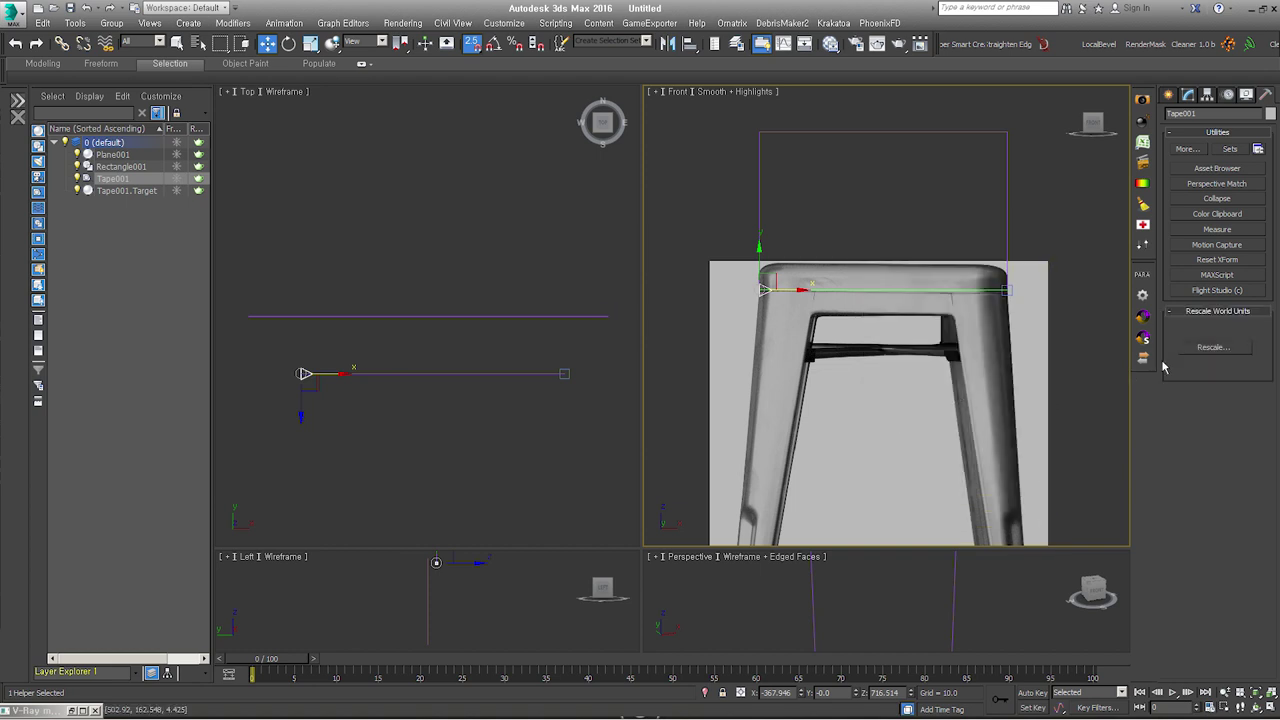
click(1213, 348)
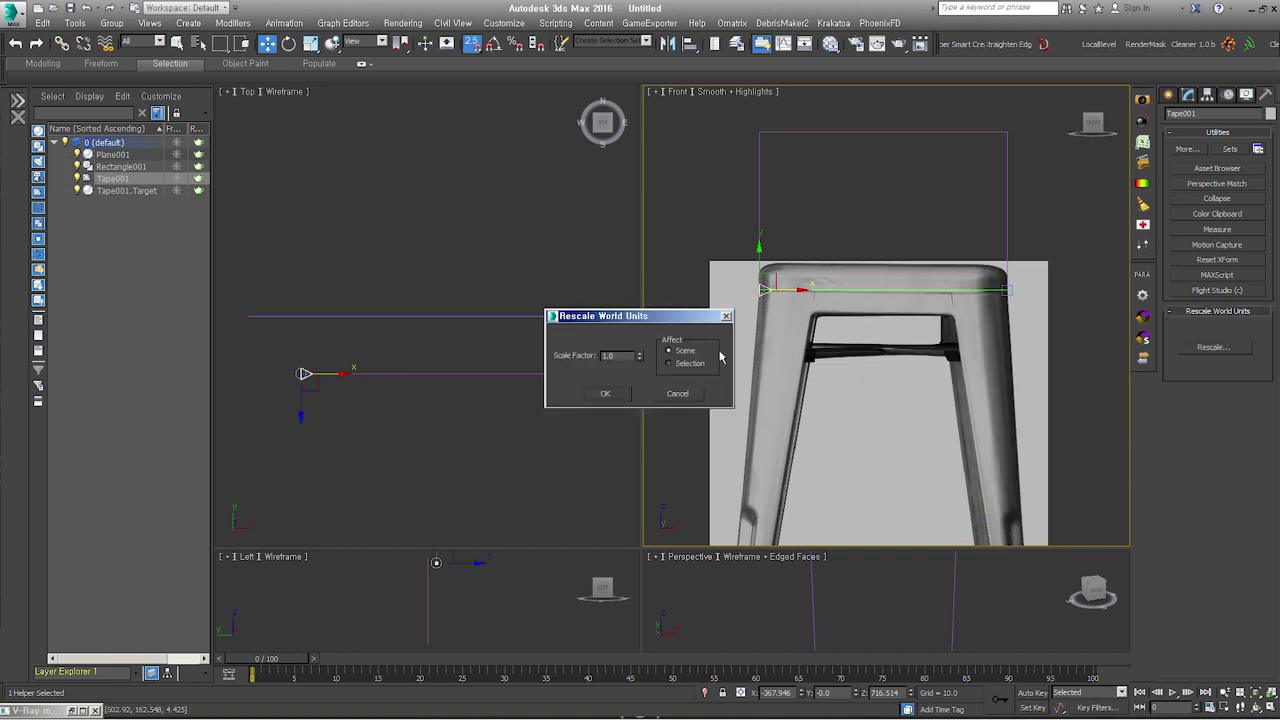
text(0.3937)
click(612, 392)
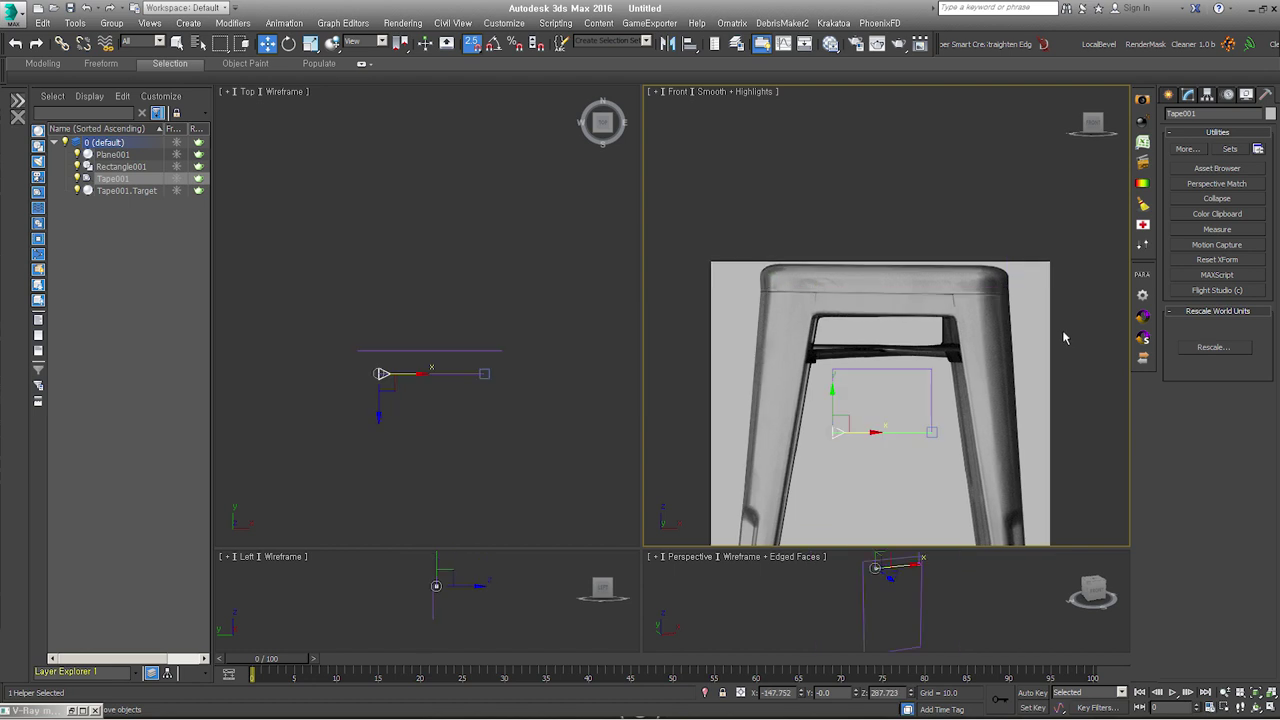
Step: Delete the tape measure and its target
scroll(934, 311, up, 1)
scroll(934, 311, up, 1)
scroll(934, 311, up, 1)
click(1187, 94)
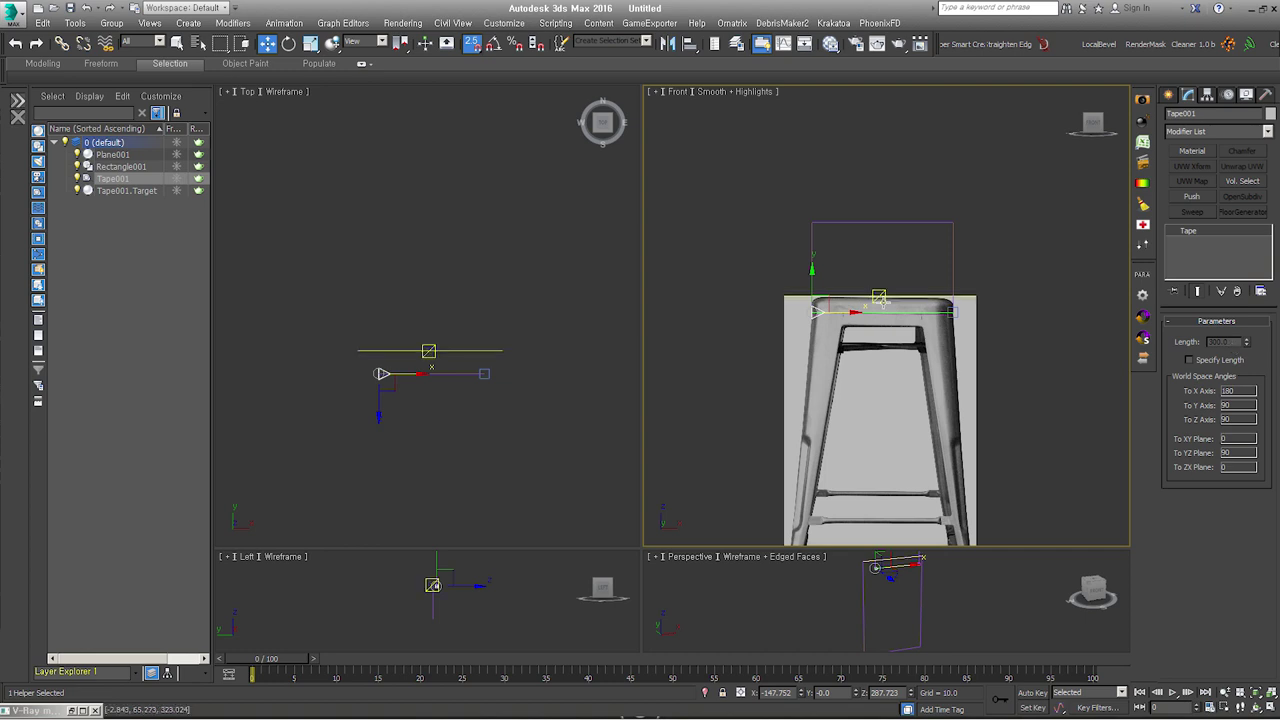
key(Delete)
Step: Set the rectangle's length to 300 to make a 300 × 300 square
click(857, 222)
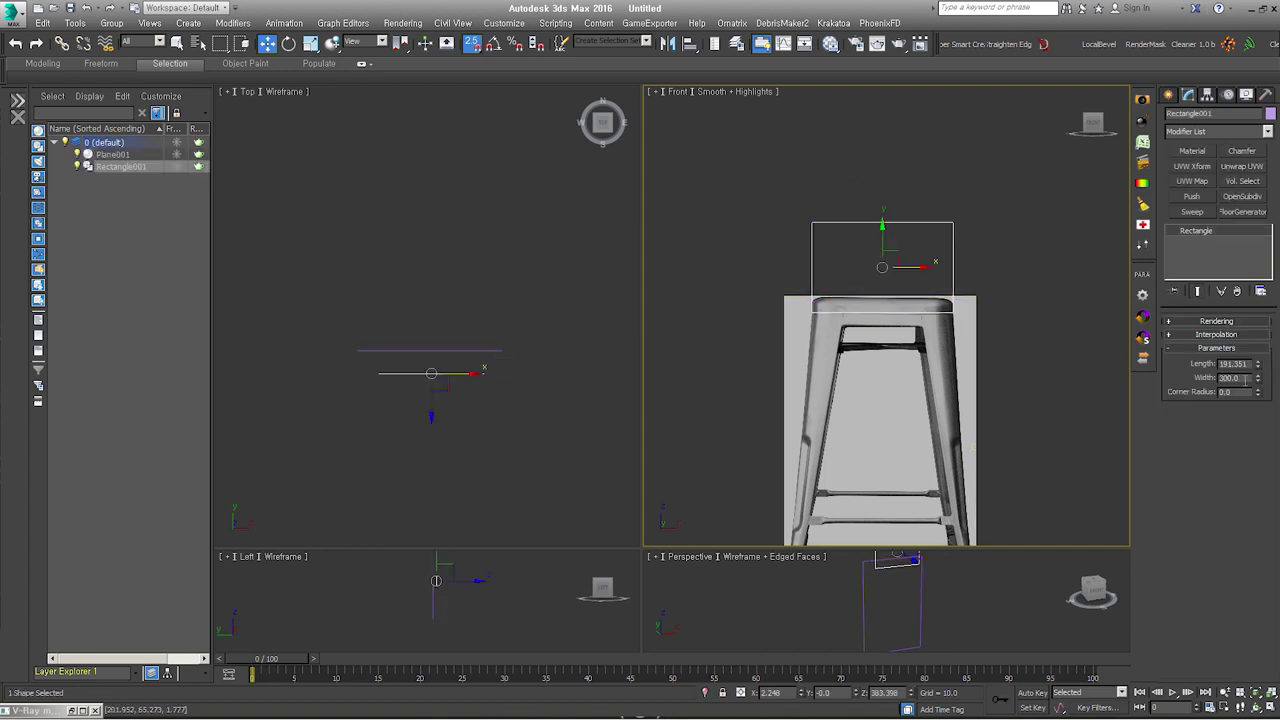
double_click(1232, 364)
text(300)
key(Return)
scroll(958, 286, up, 2)
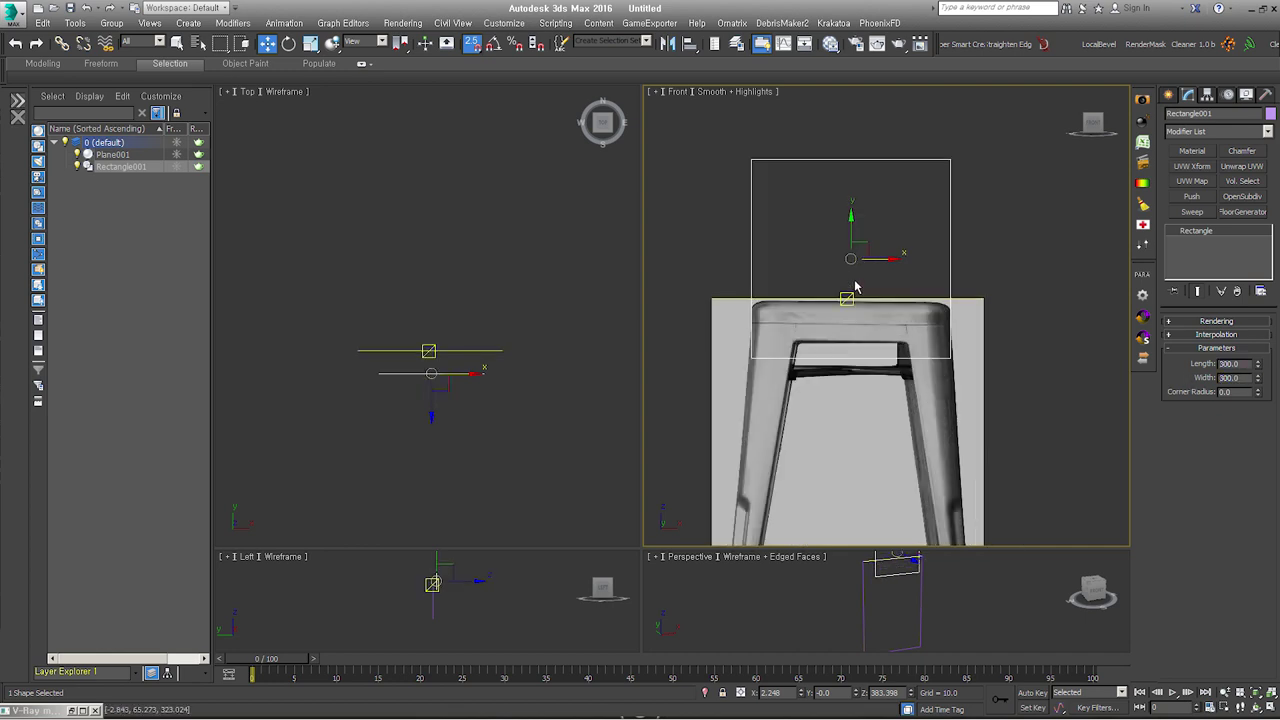
Step: Rotate the square 90° to lie flat and raise it to the seat top, about Z 285.3
right_click(850, 257)
click(866, 279)
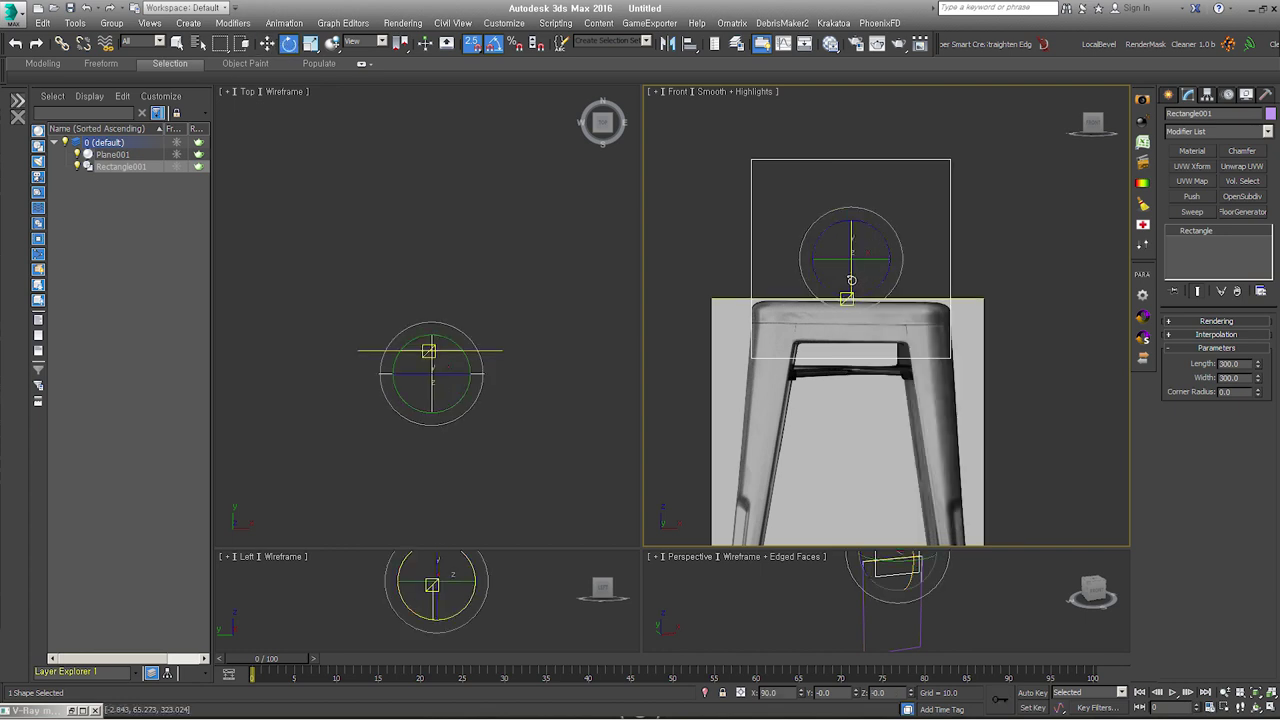
drag(851, 290, 848, 232)
right_click(848, 230)
click(861, 244)
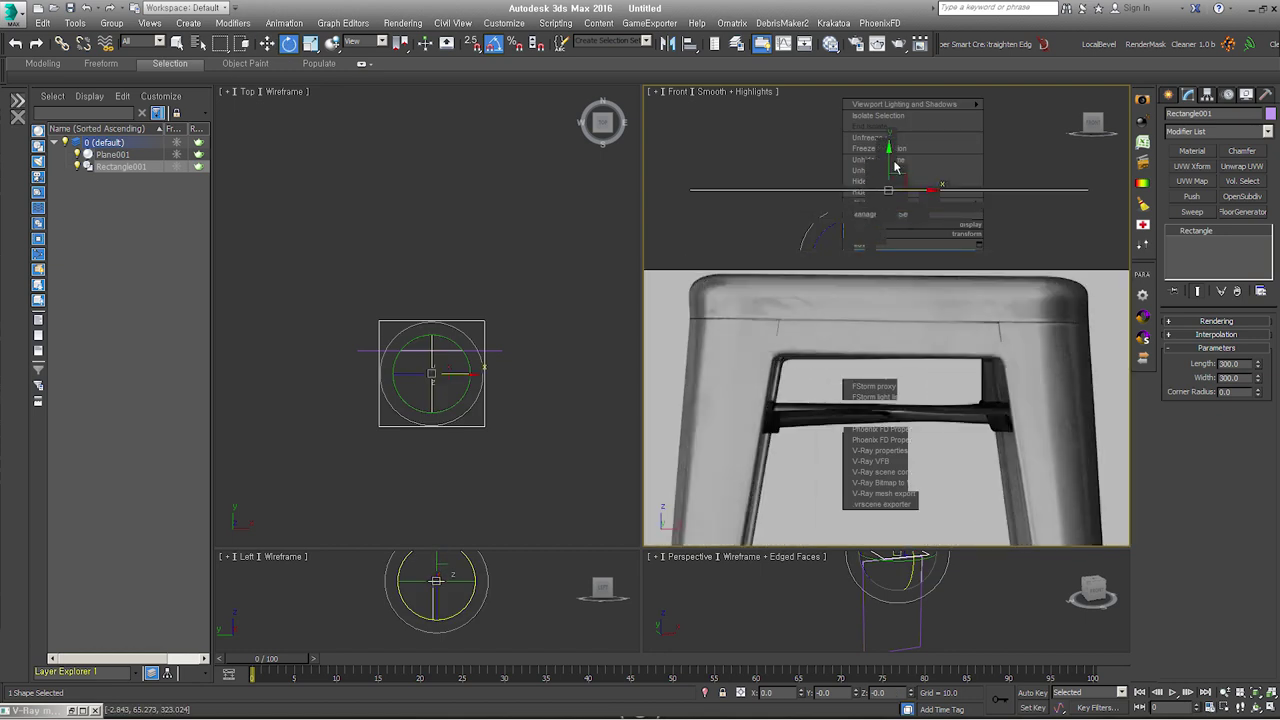
drag(883, 214, 858, 292)
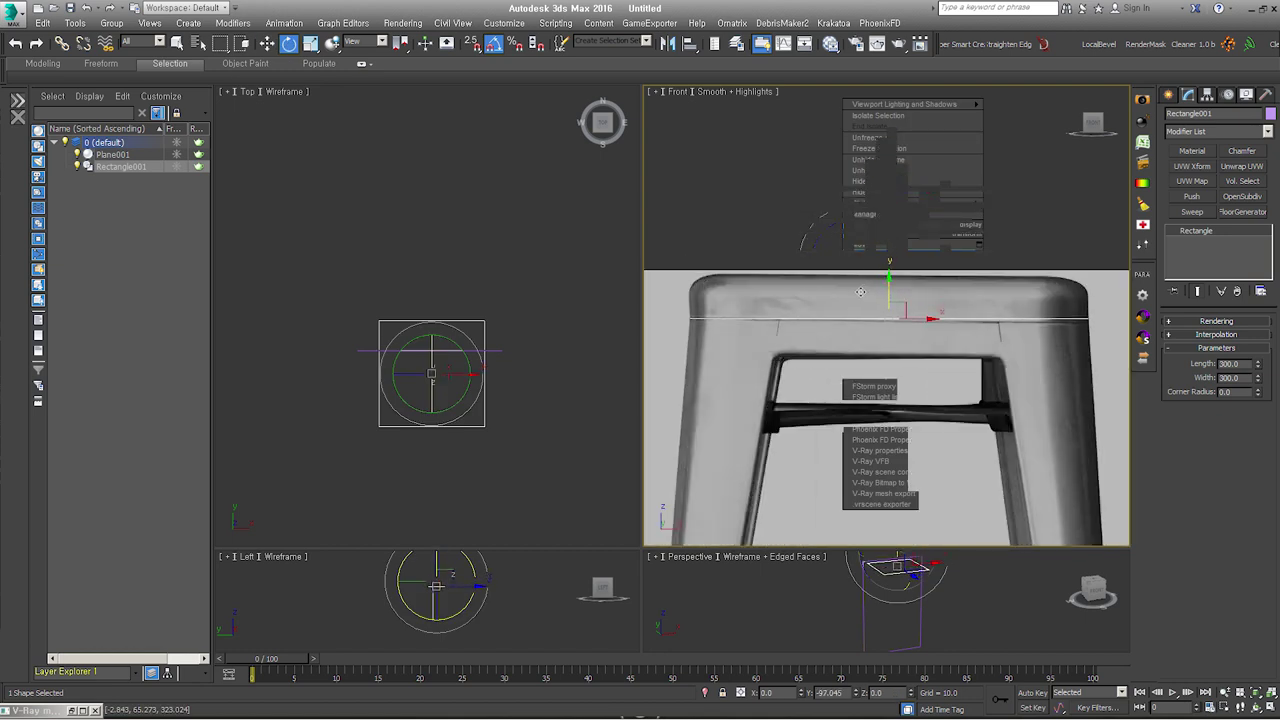
key(w)
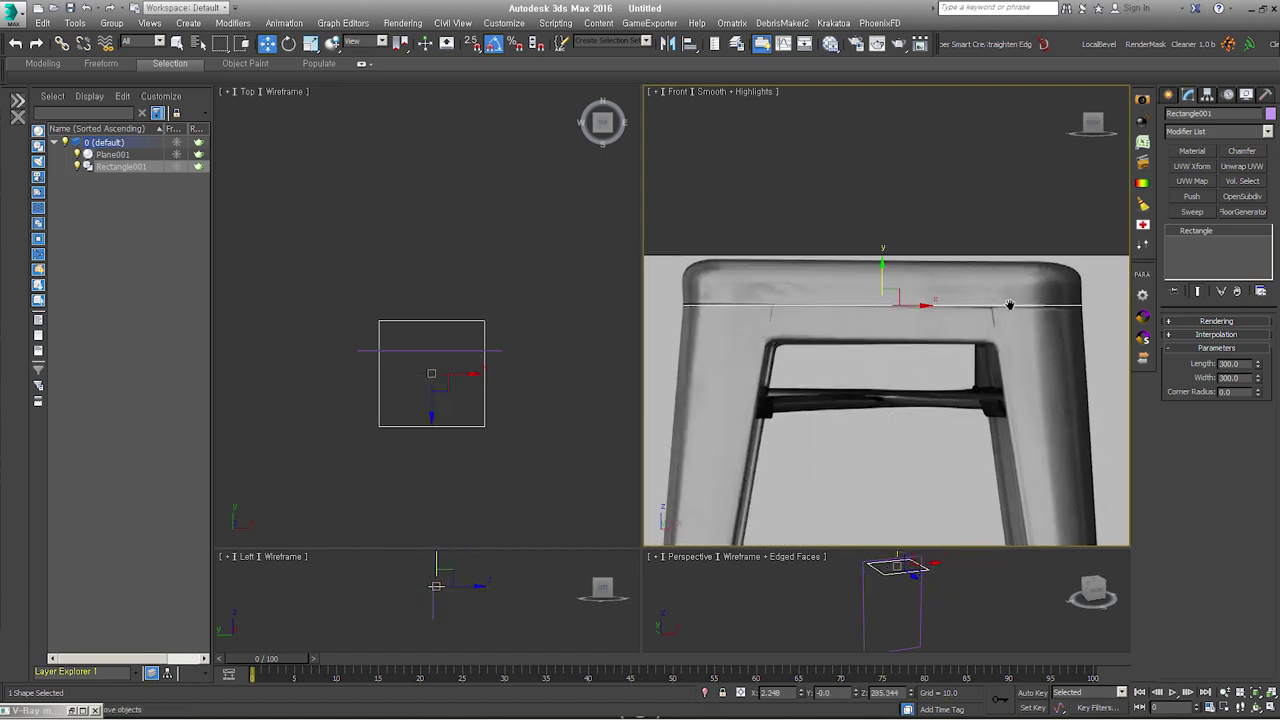
middle_drag(1008, 313, 993, 192)
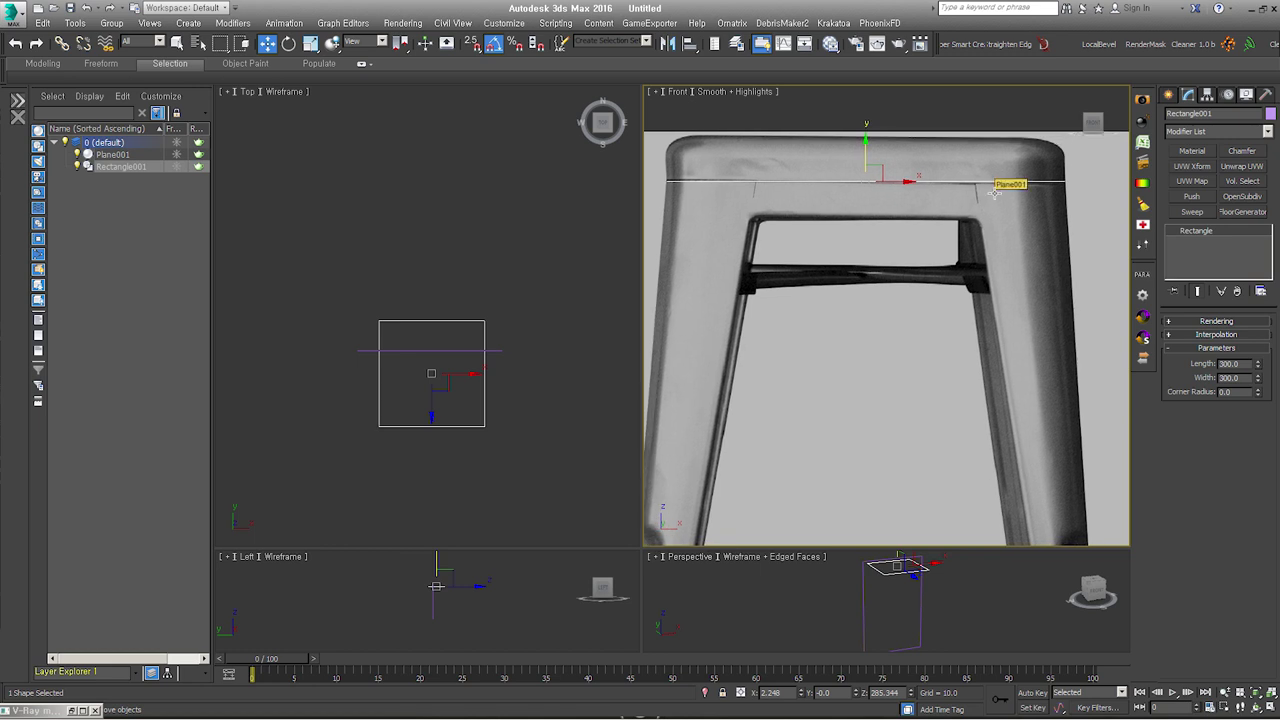
middle_drag(917, 219, 926, 212)
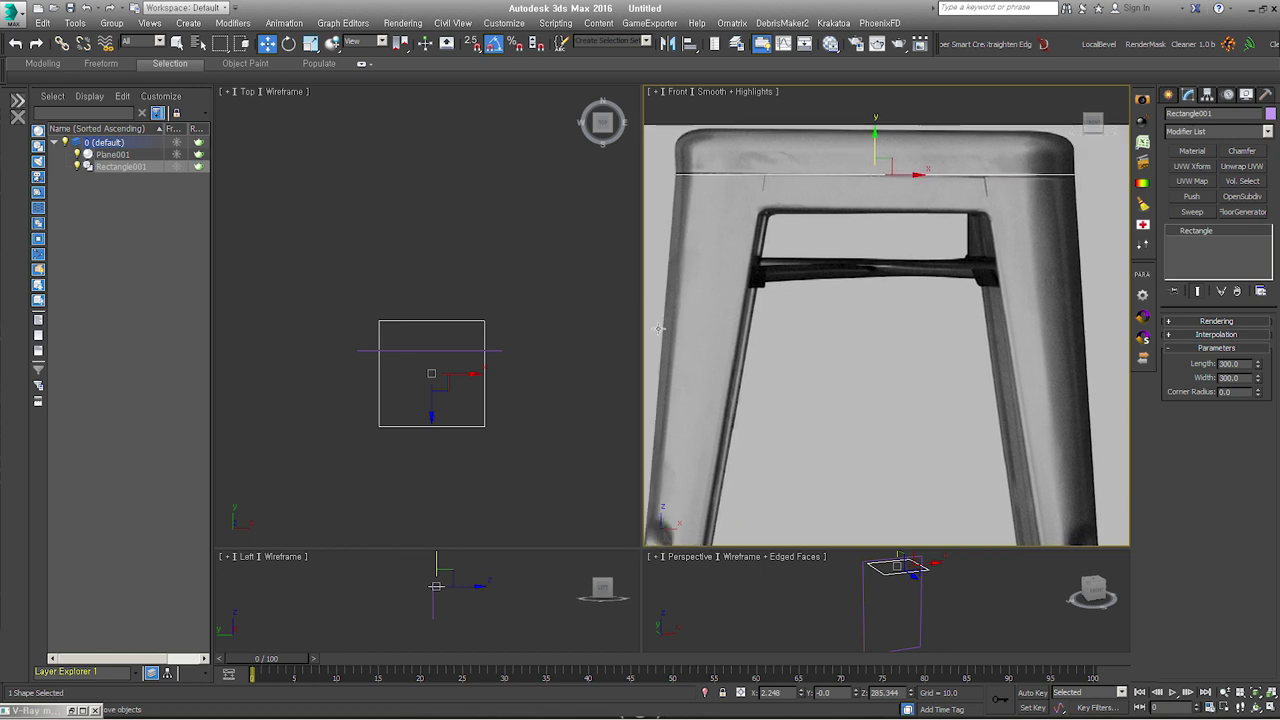
middle_drag(768, 137, 770, 187)
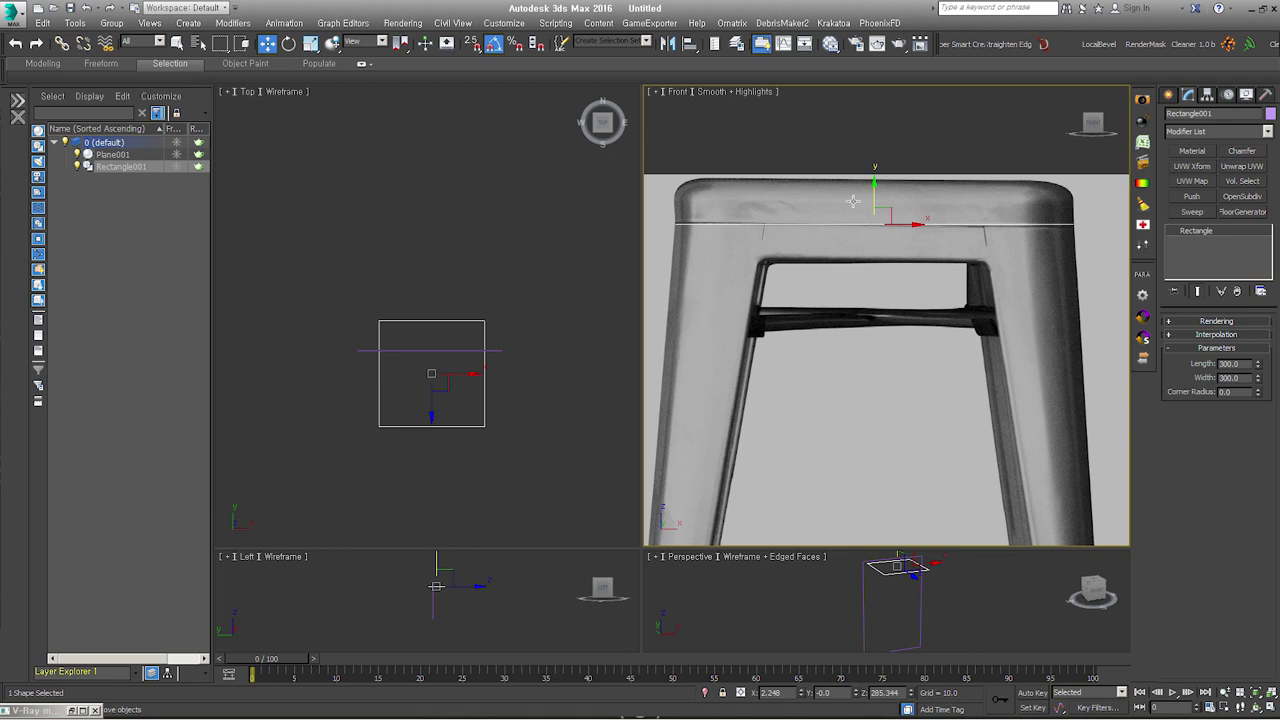
Step: Extrude the square 25 units with Cap Start and Cap End off, then convert it to Editable Poly
middle_drag(871, 201, 871, 211)
key(alt+e)
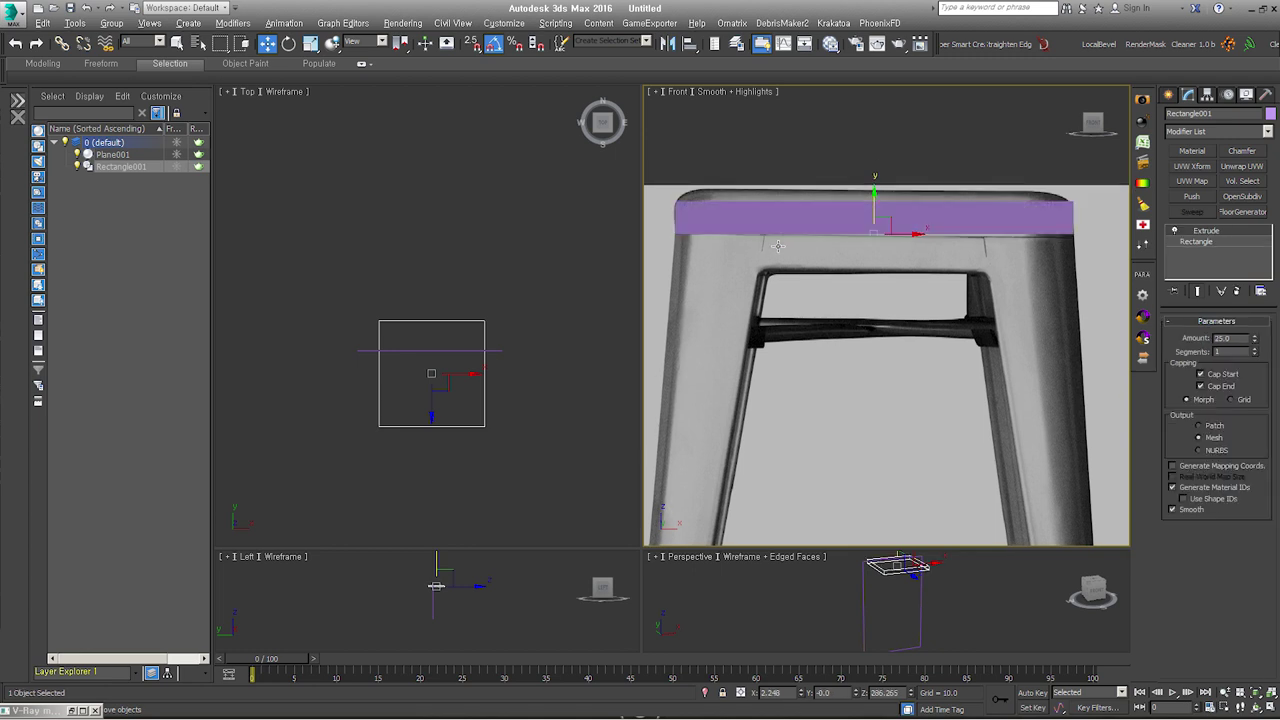
click(1220, 386)
click(1222, 378)
alt+middle_drag(872, 243, 910, 272)
key(shift+z)
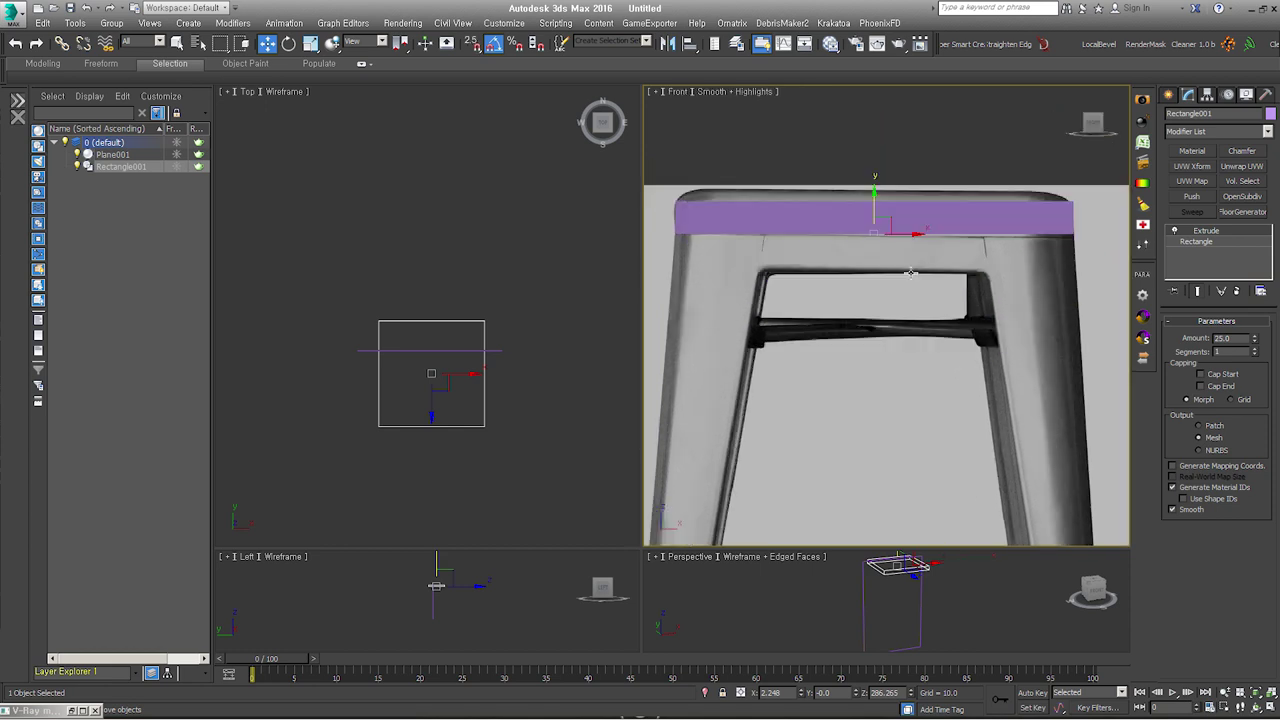
key(F4)
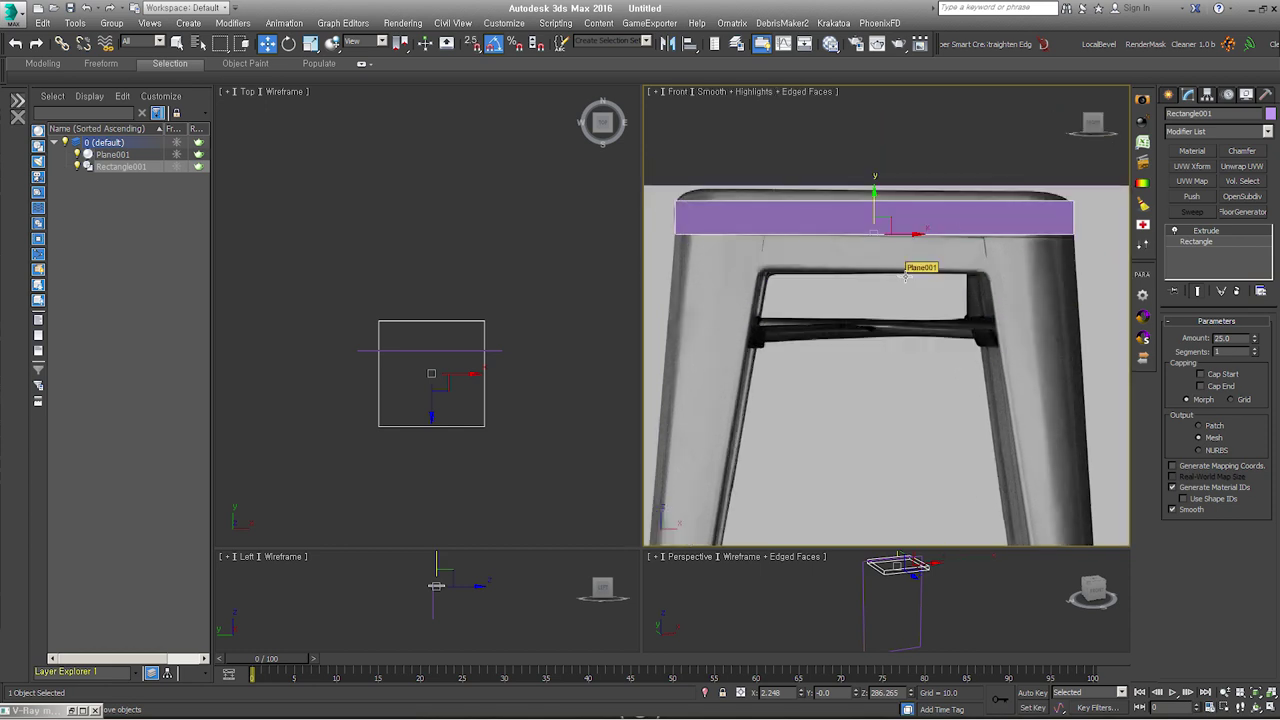
right_click(906, 276)
click(1077, 254)
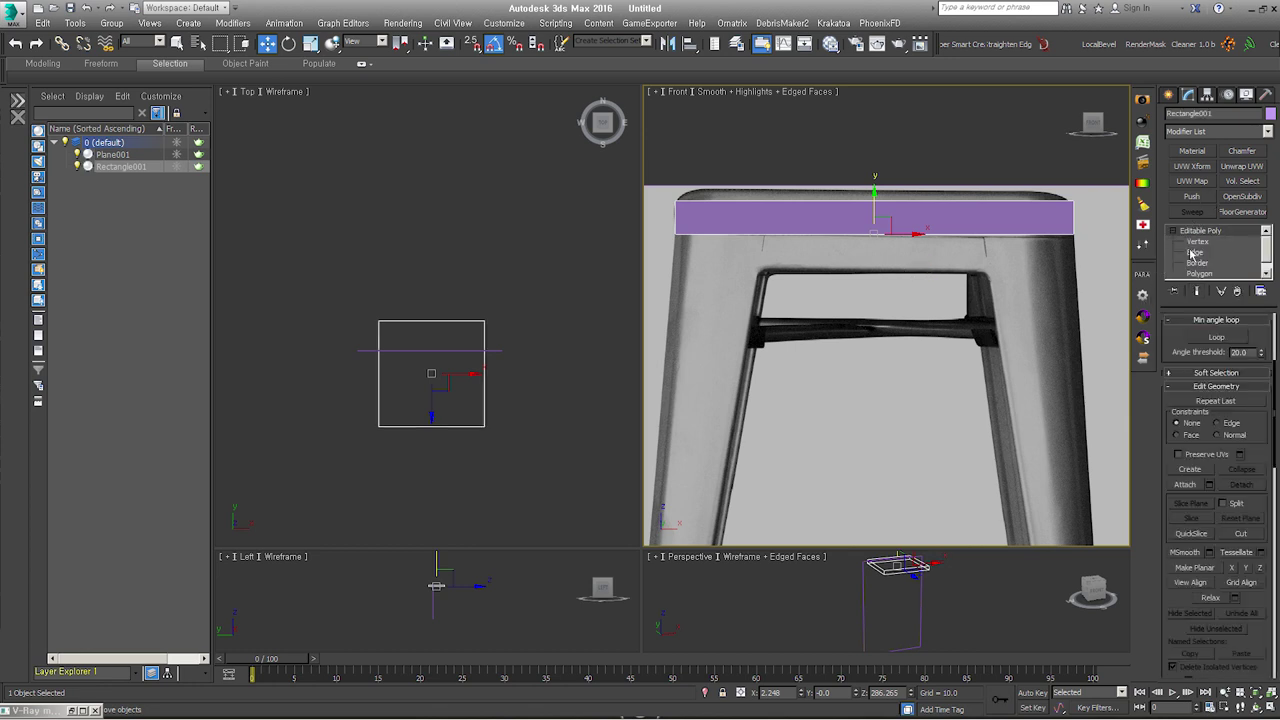
Step: Select the band's four-edge loop, then open a tall metal stool photo from the reference folder
key(2)
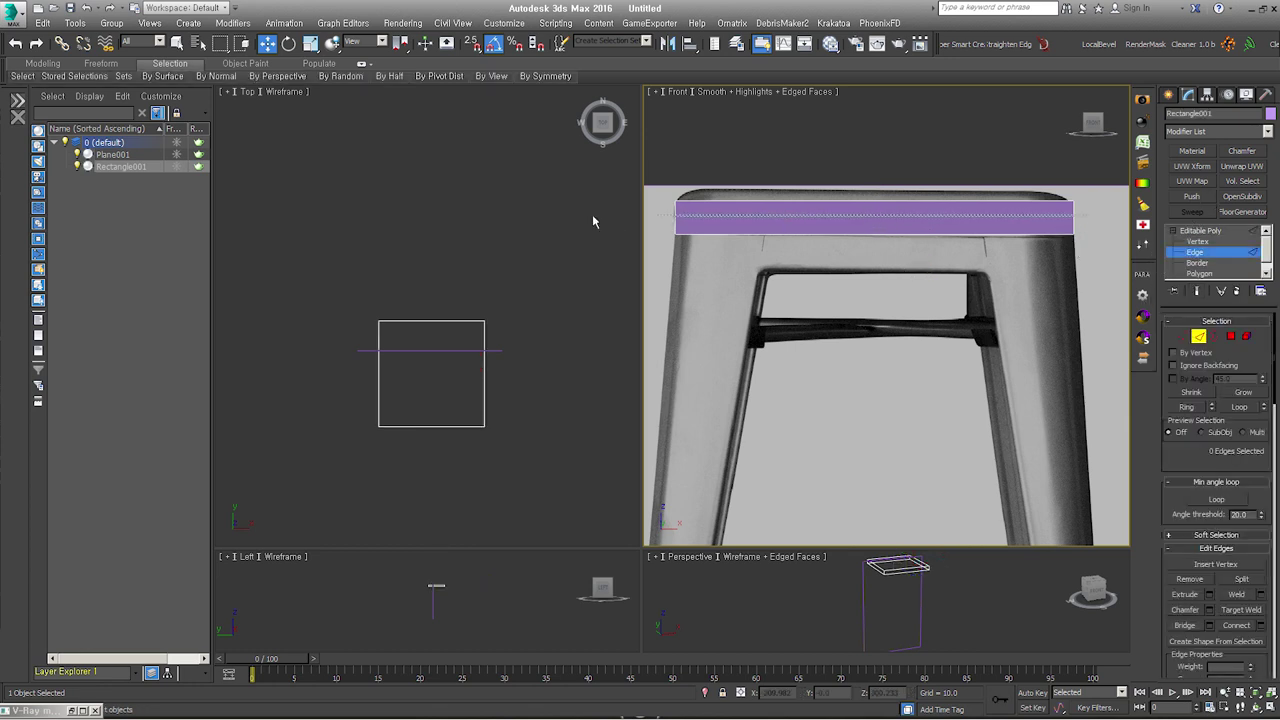
click(697, 218)
key(alt)
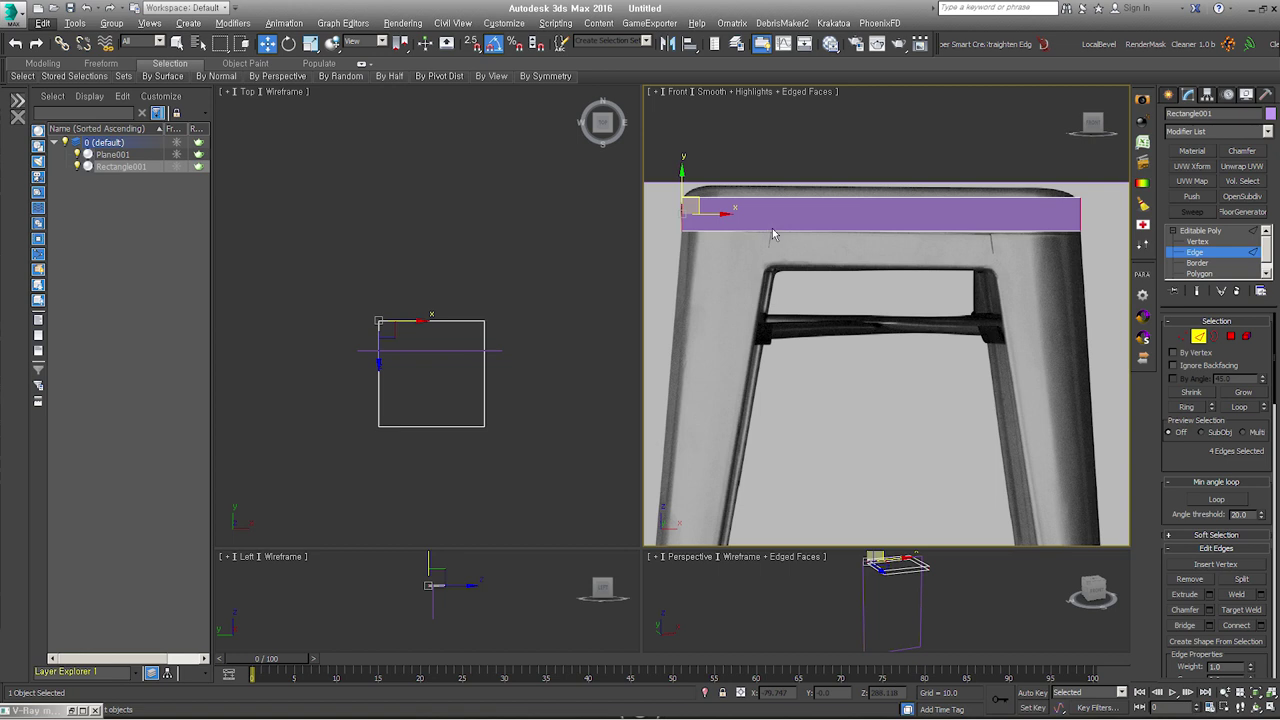
scroll(772, 230, down, 3)
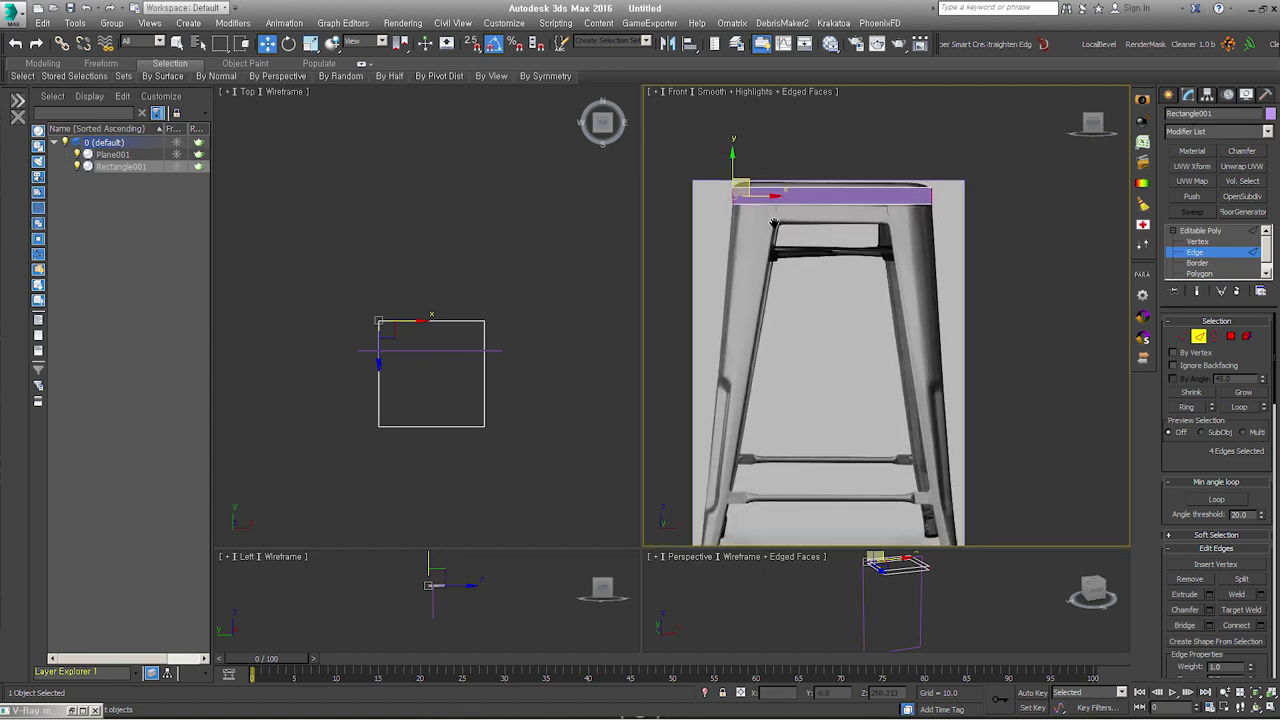
middle_drag(773, 222, 779, 204)
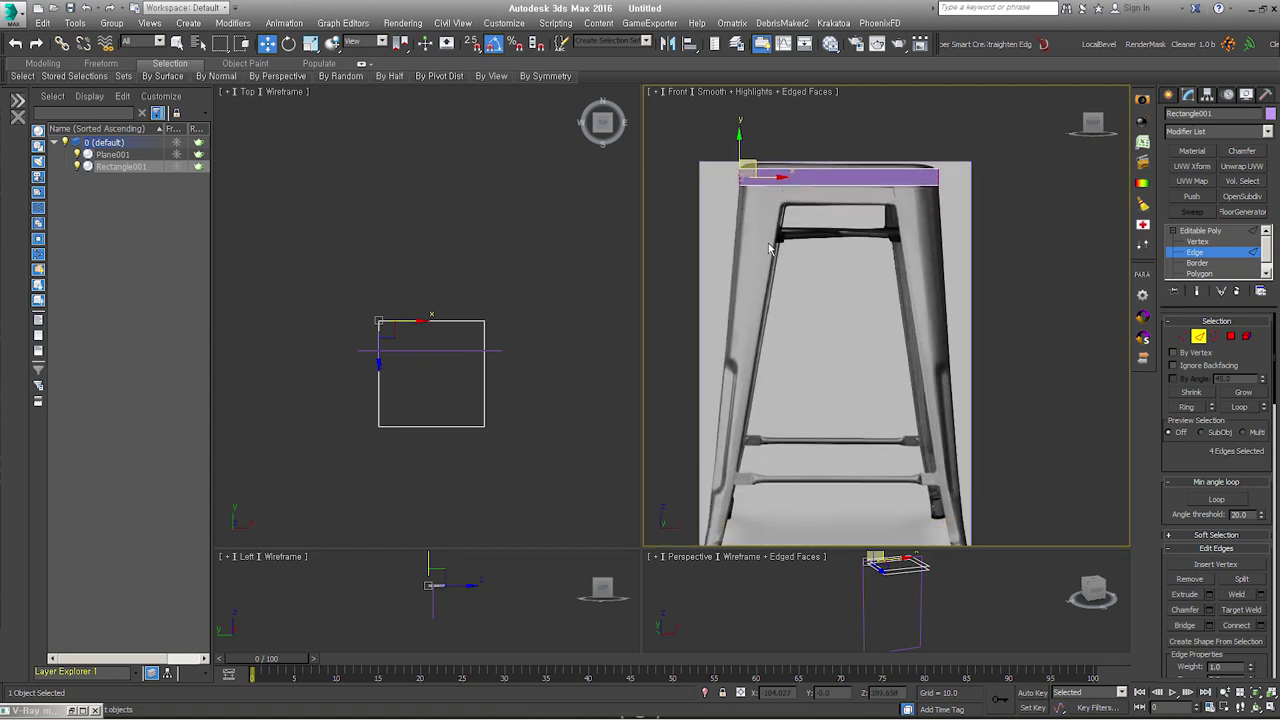
middle_drag(774, 272, 790, 233)
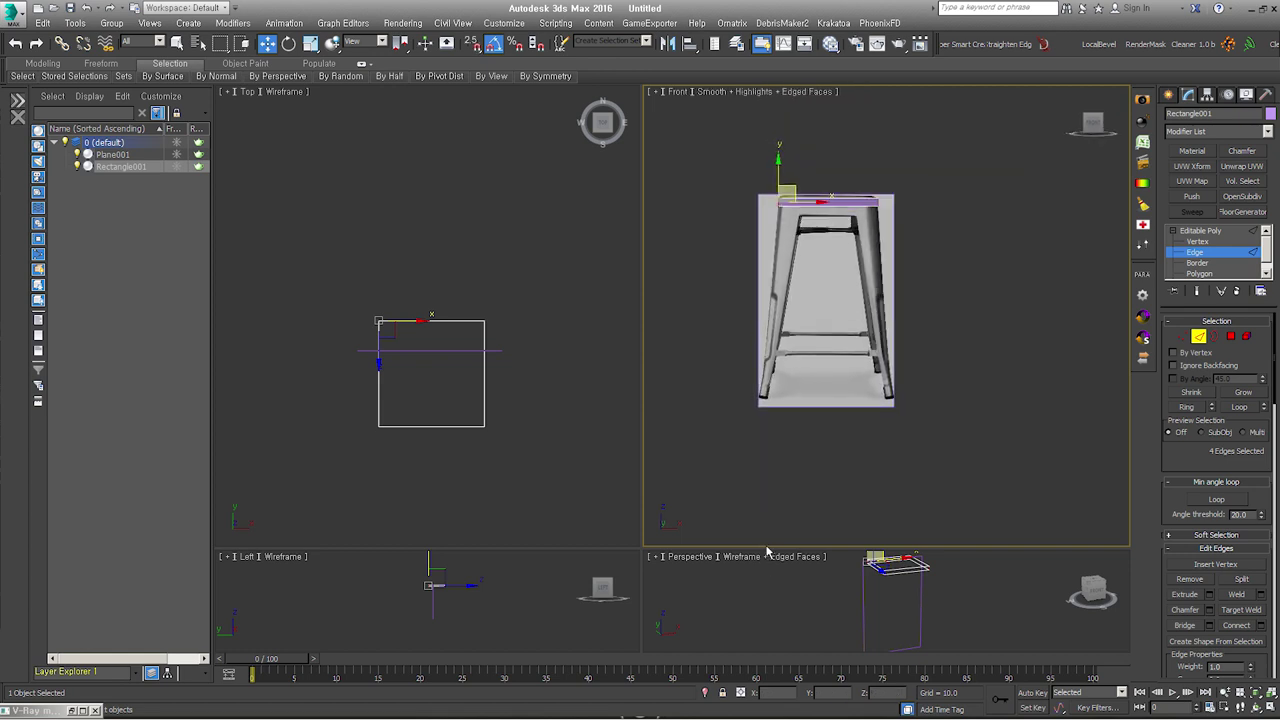
key(alt+Tab)
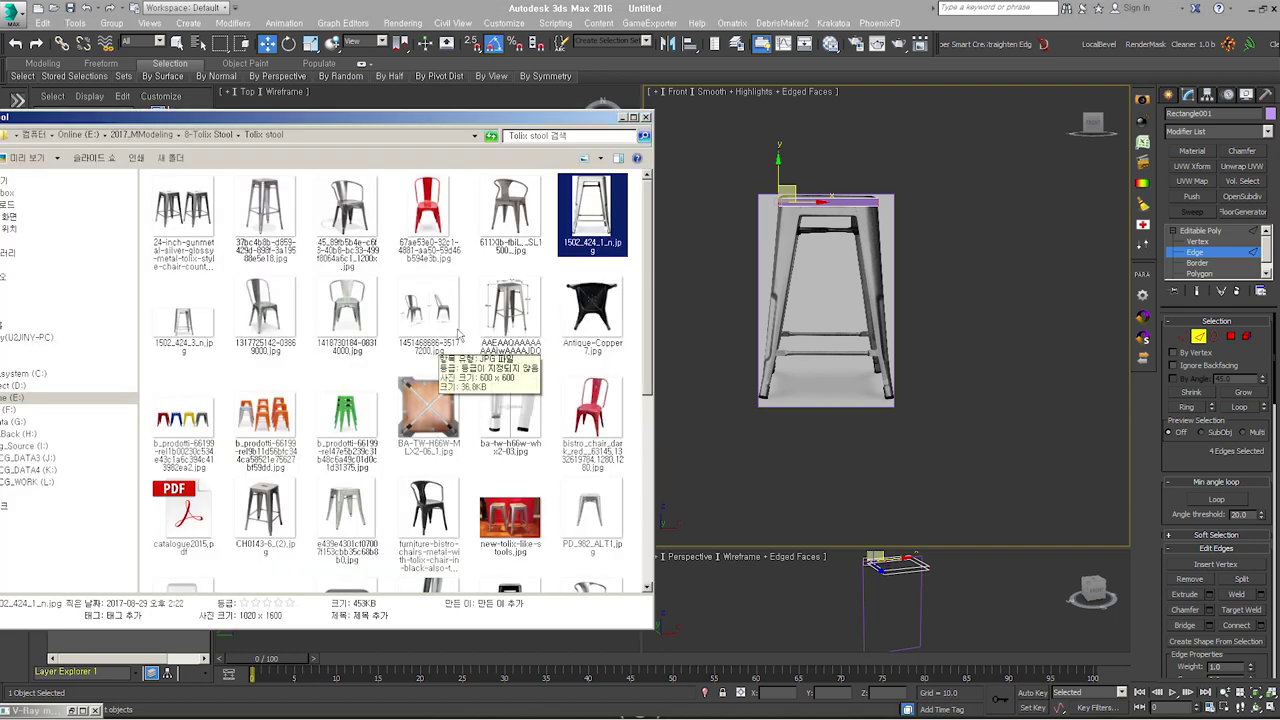
double_click(265, 213)
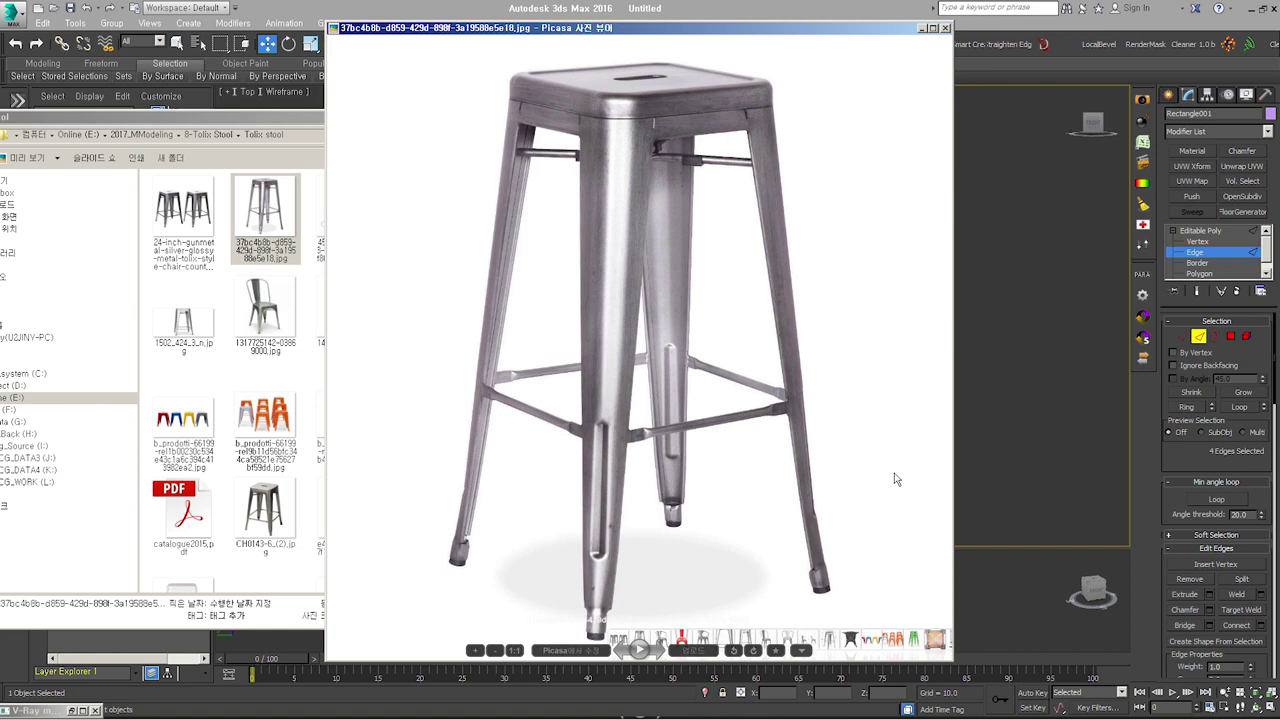
mouse_move(640, 620)
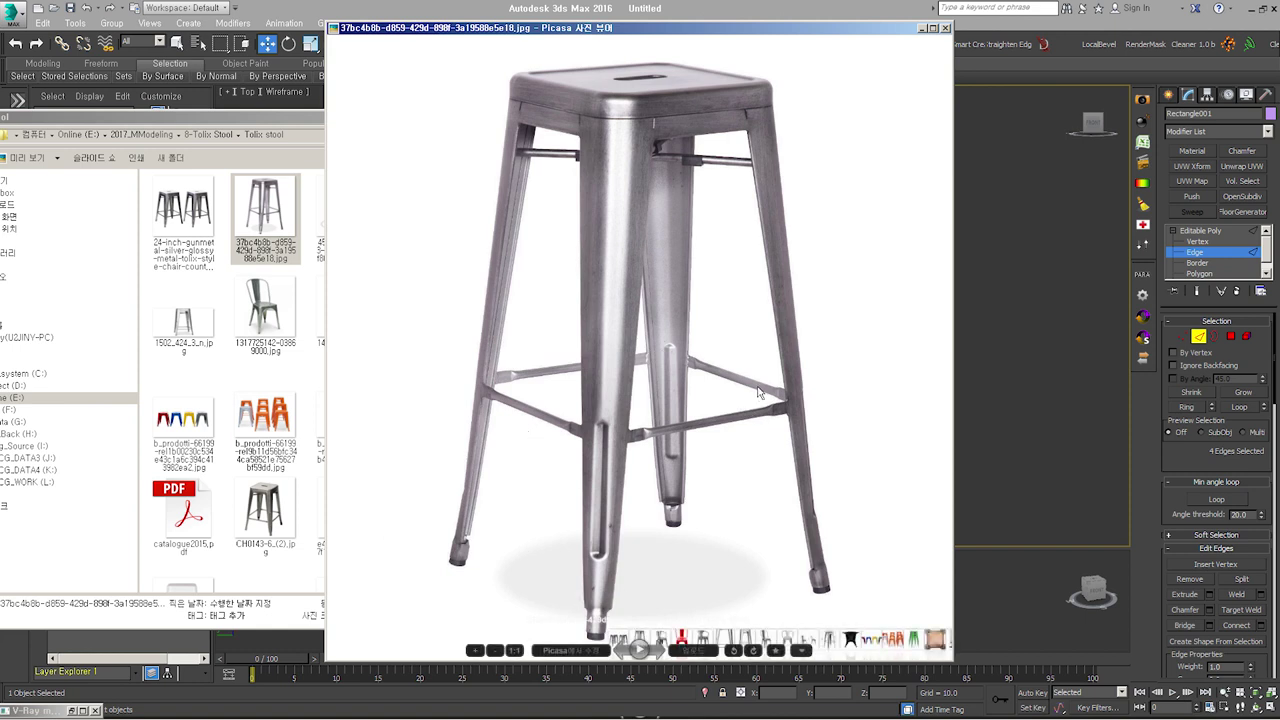
Step: Study the tall metal stool photo in Picasa Photo Viewer, then close it
scroll(758, 392, up, 2)
scroll(721, 436, down, 2)
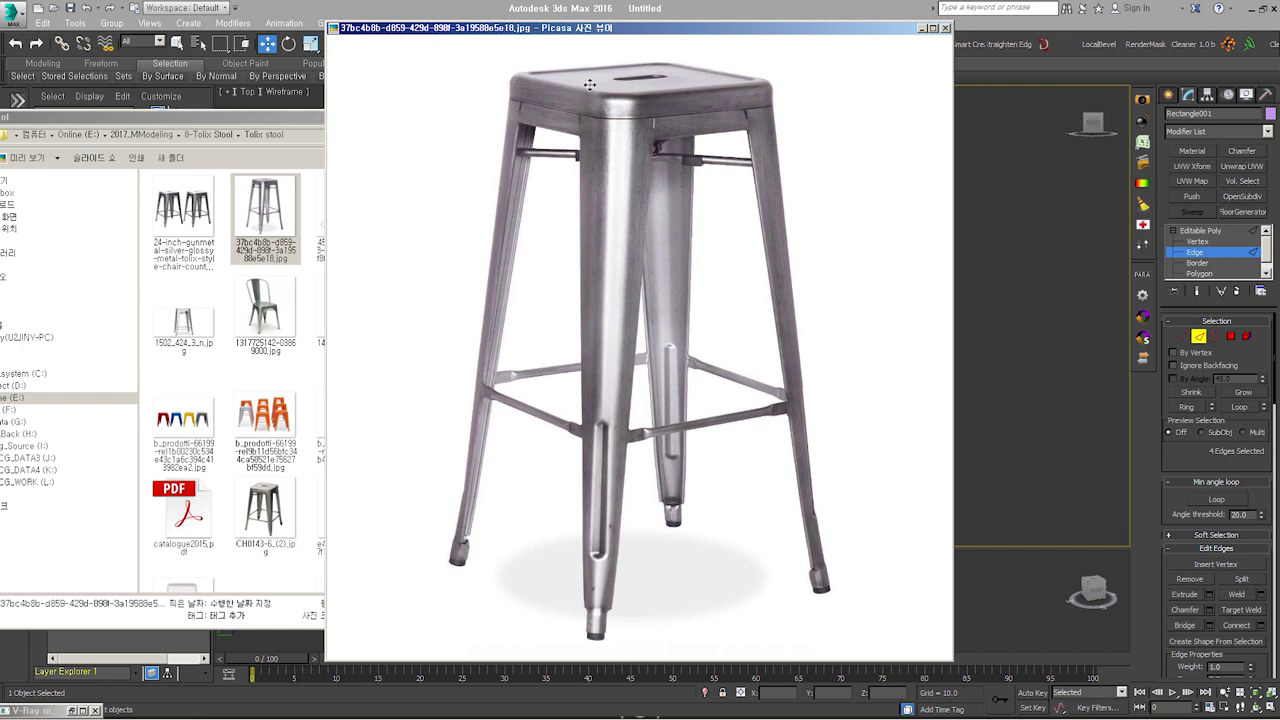
key(Escape)
scroll(772, 300, up, 3)
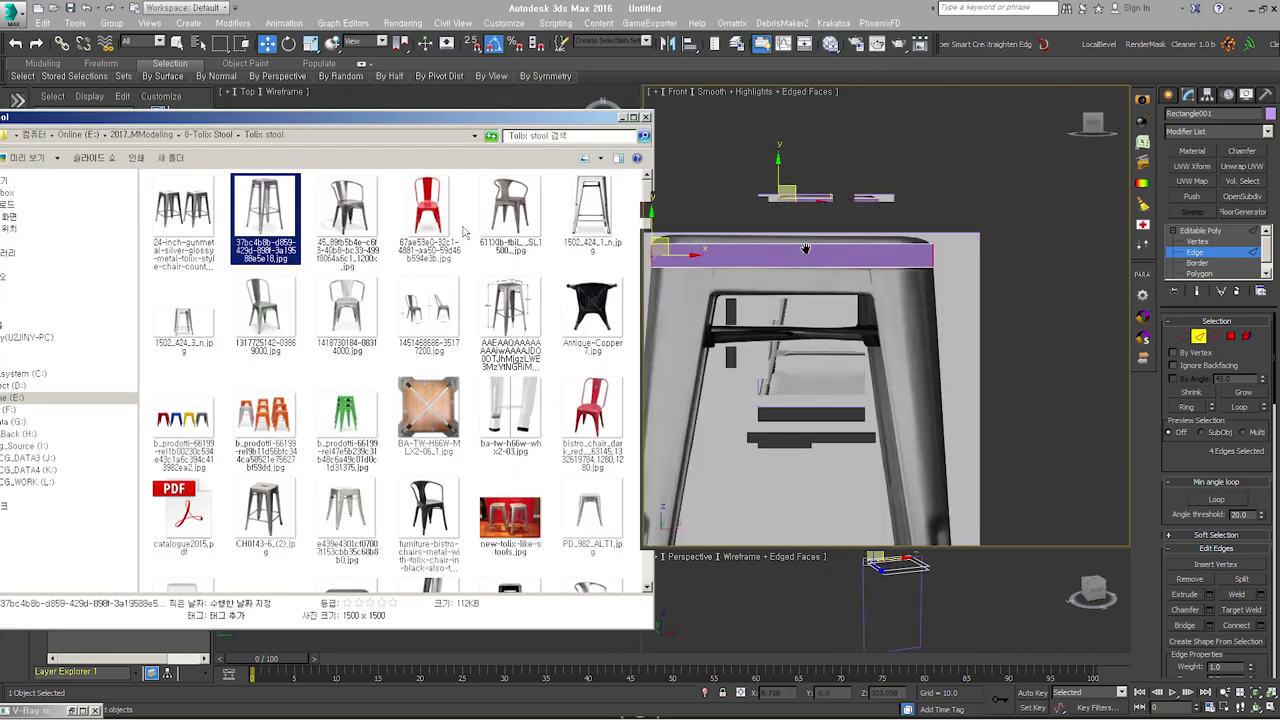
Step: Try chamfering the selected edges, then cancel the chamfer
scroll(772, 300, up, 3)
scroll(772, 300, up, 2)
right_click(770, 296)
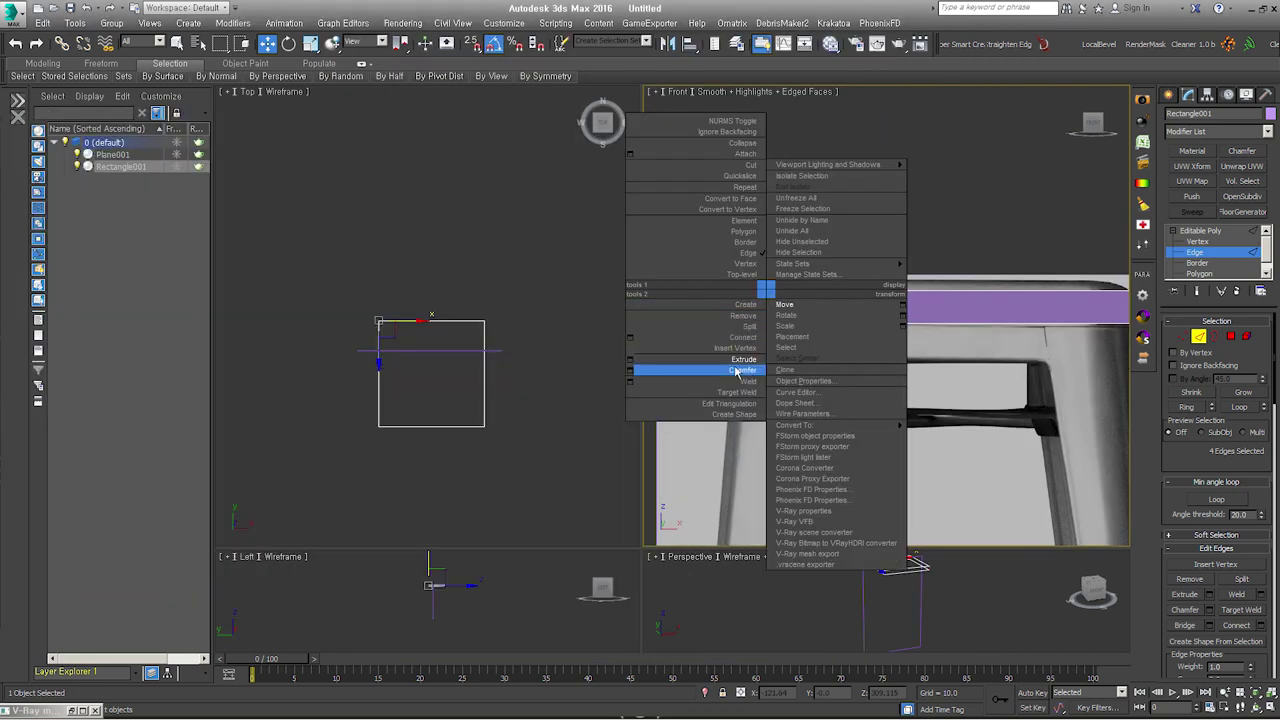
click(630, 370)
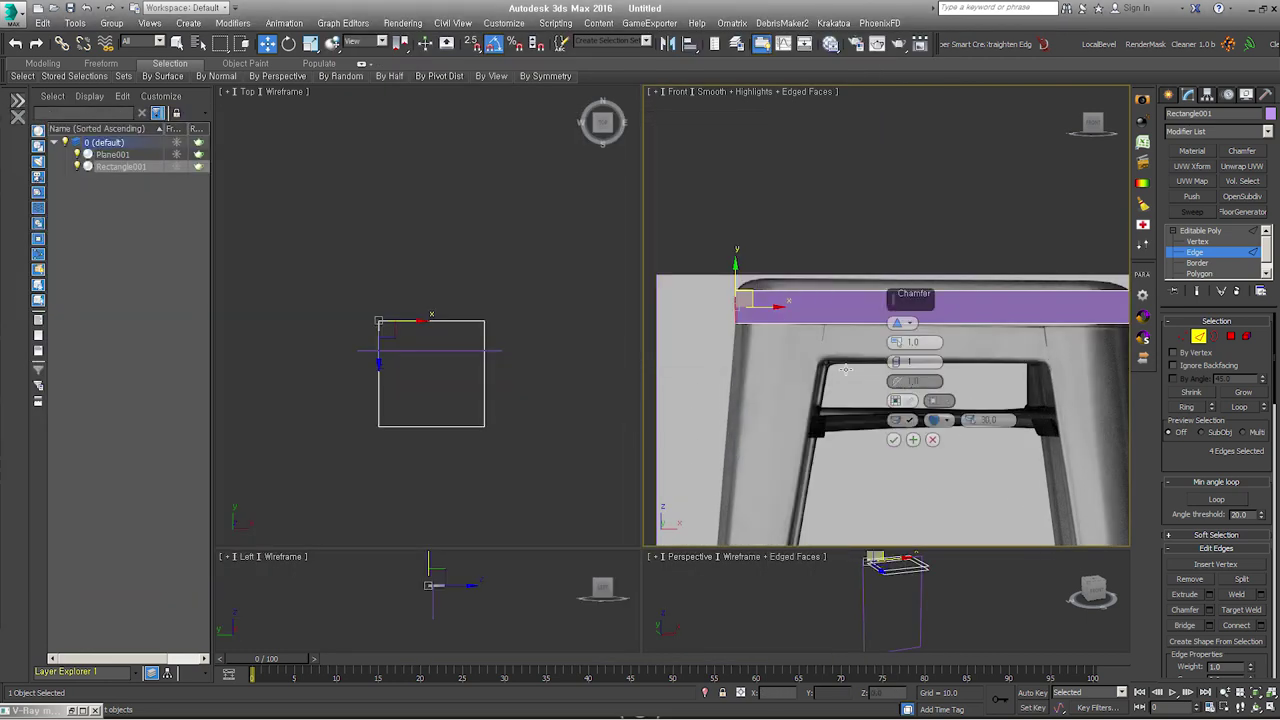
drag(896, 343, 904, 253)
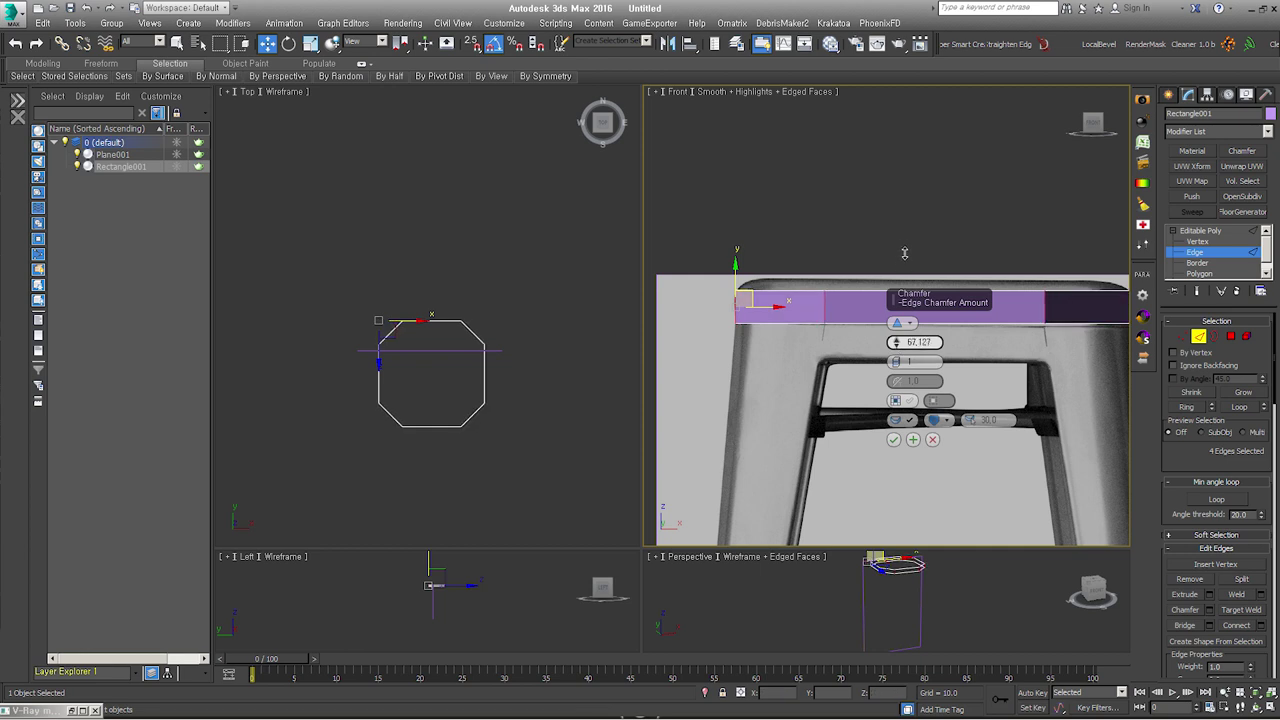
click(931, 439)
Step: Extrude the rectangle's edge loop into a band about 67 units wide
right_click(803, 288)
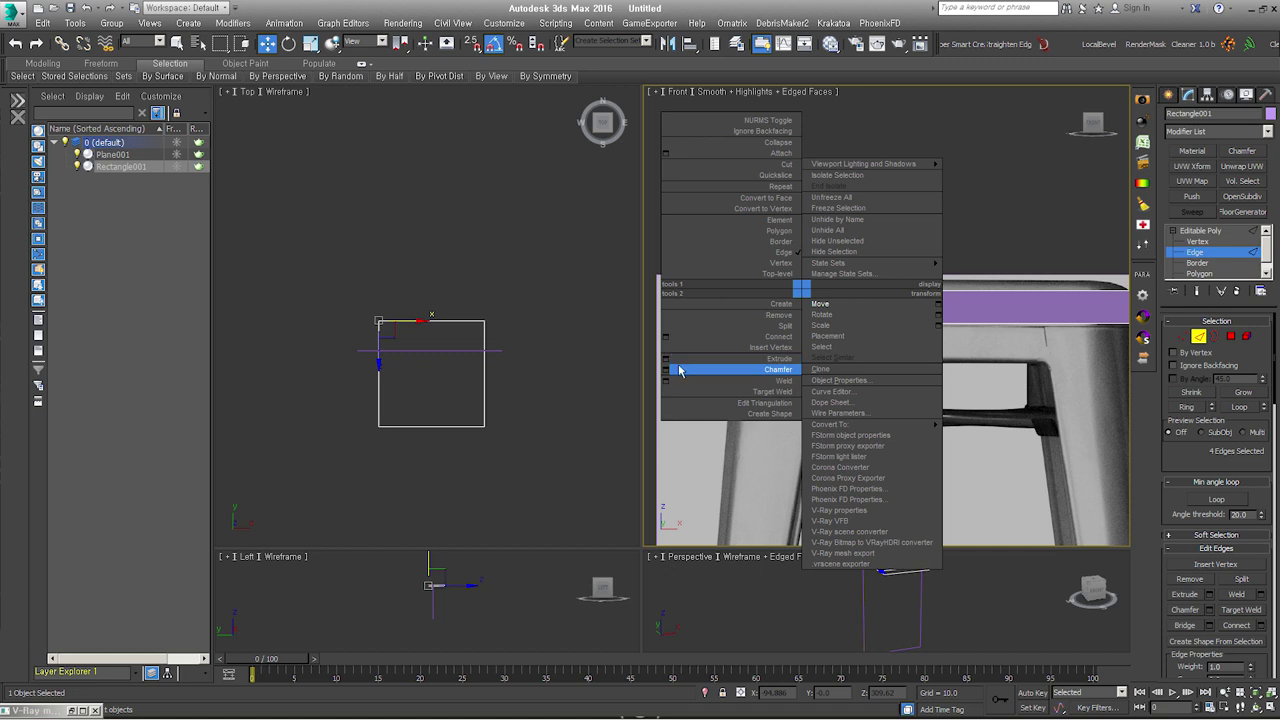
click(667, 362)
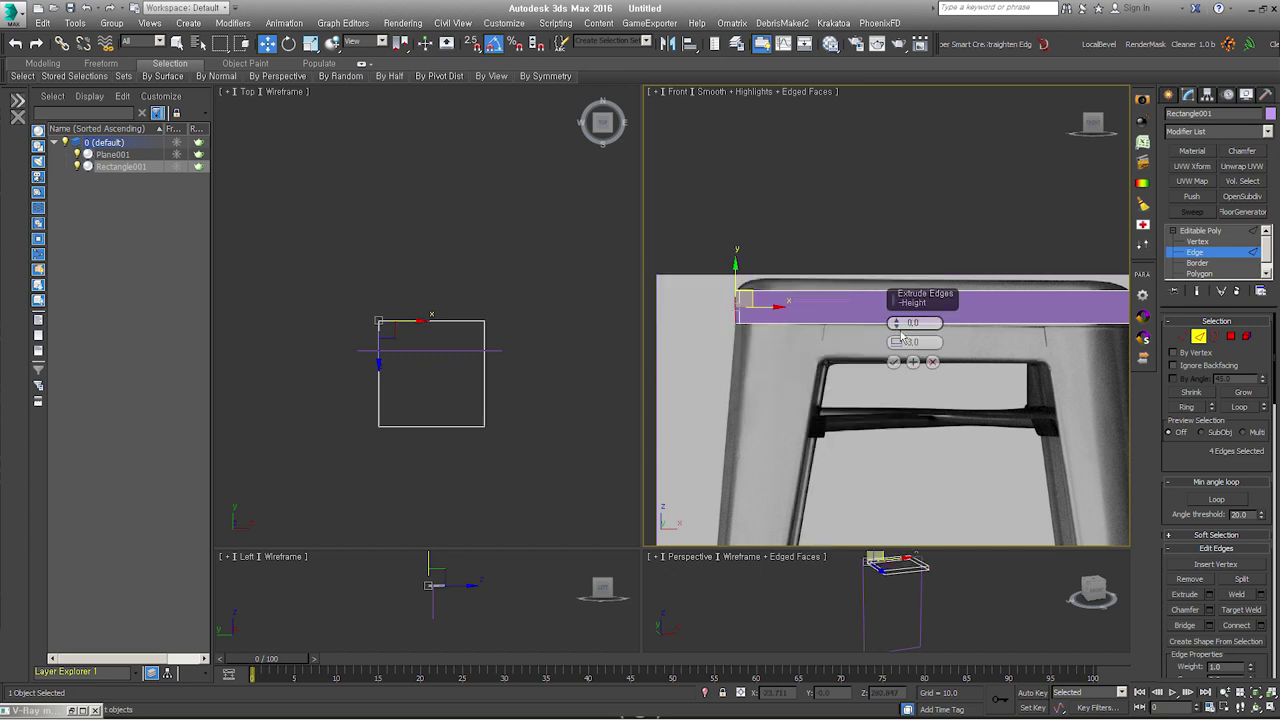
drag(898, 342, 911, 253)
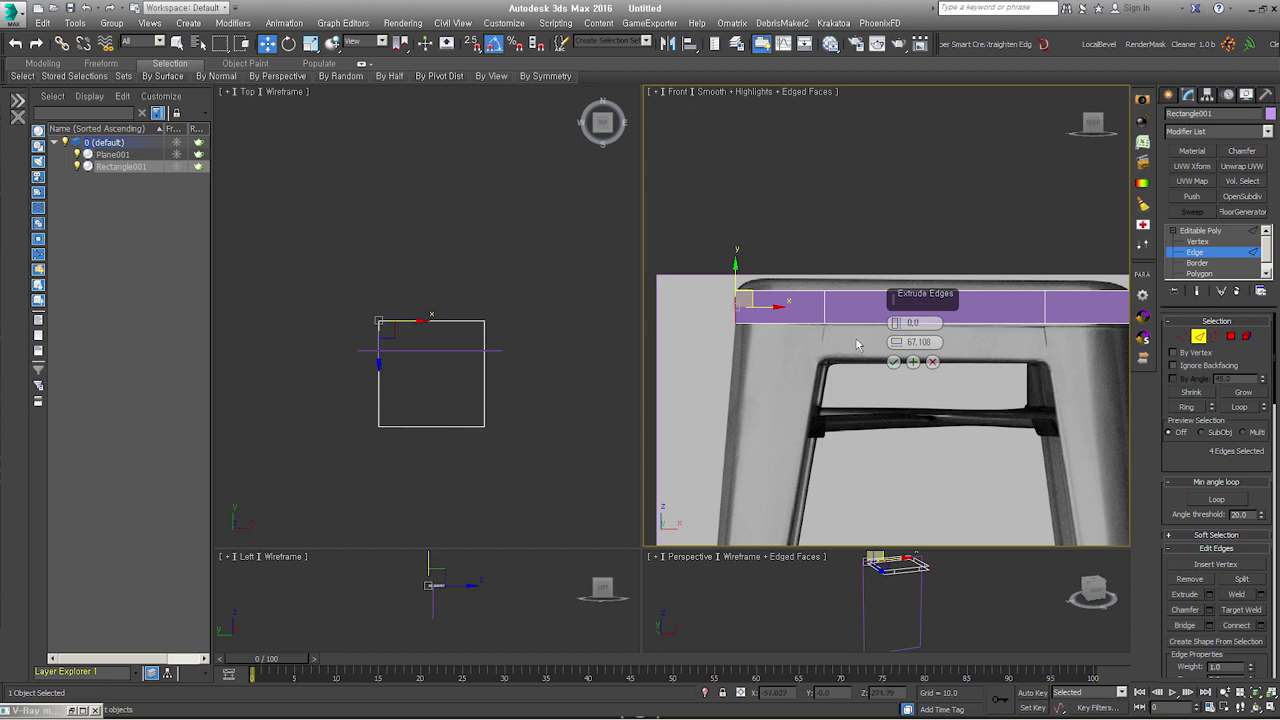
click(893, 362)
mouse_move(893, 362)
alt+middle_down()
mouse_move(971, 417)
mouse_move(845, 340)
mouse_move(885, 343)
alt+middle_up()
double_click(891, 345)
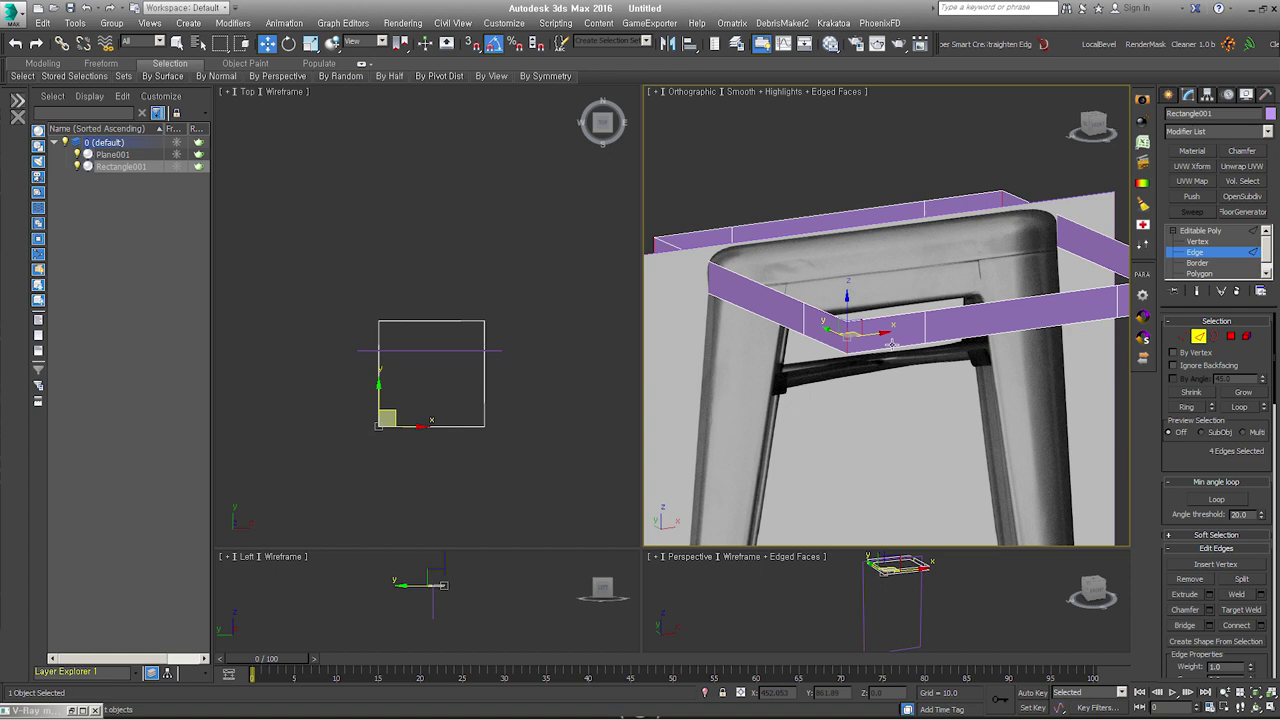
Step: Chamfer the band's corner edges by about 229.7 with 5 segments and remove the leftover edges
right_click(833, 310)
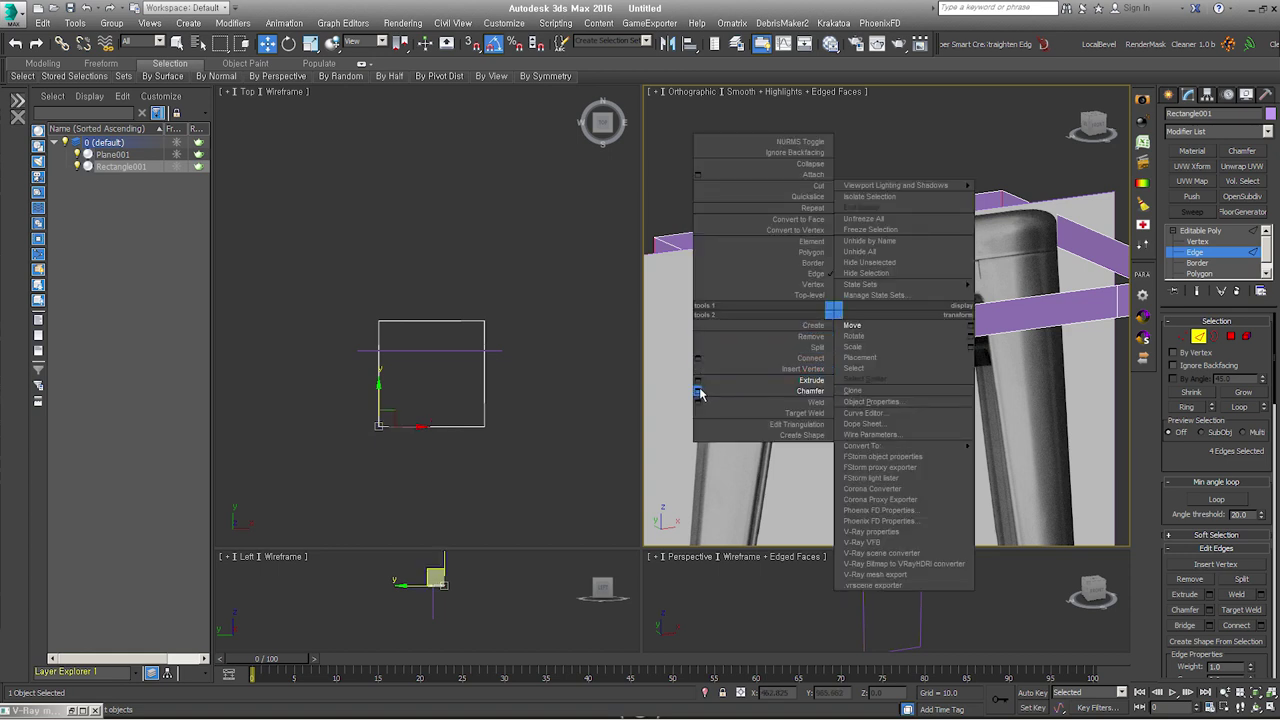
click(697, 391)
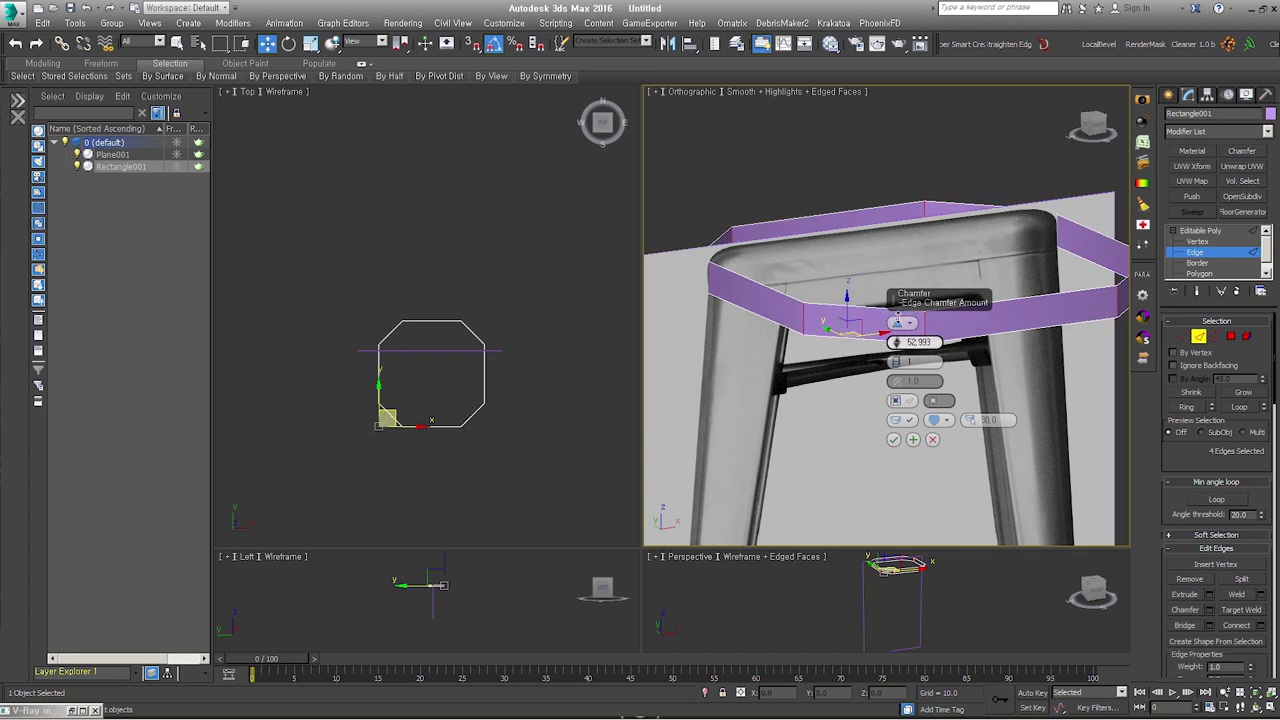
mouse_move(897, 341)
mouse_down()
mouse_move(897, 328)
mouse_move(805, 346)
mouse_up()
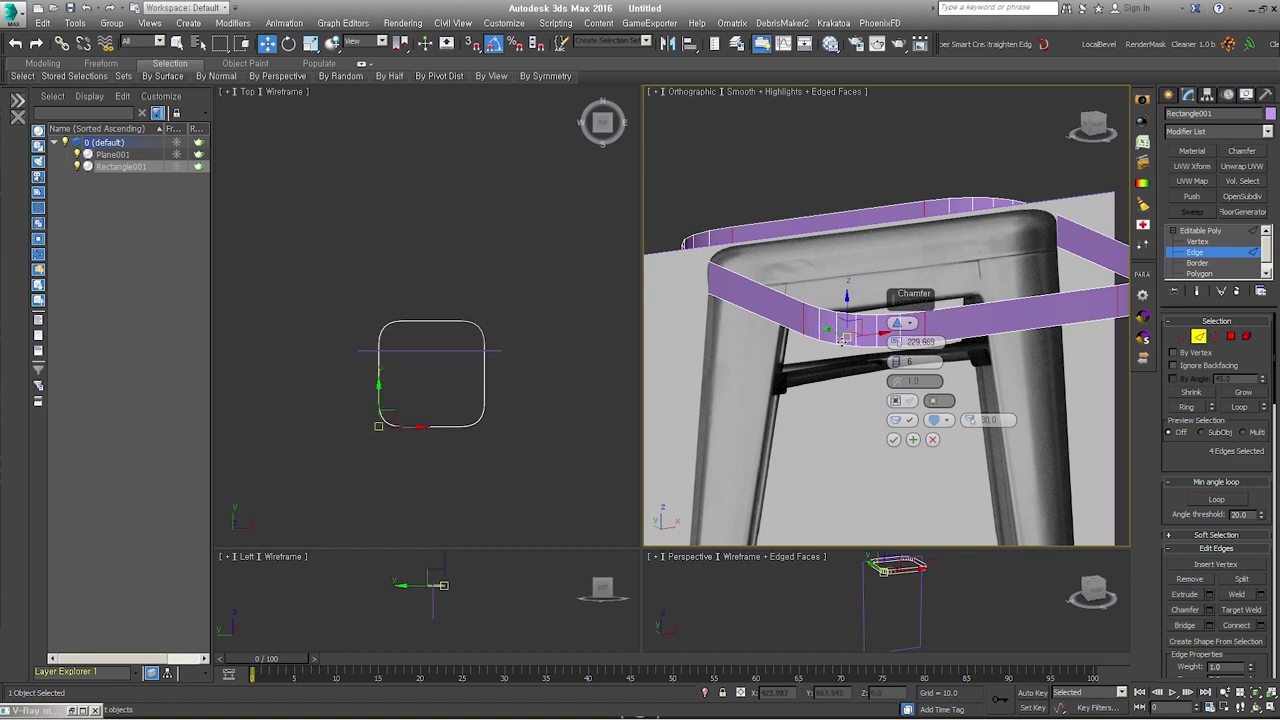
click(893, 439)
click(1188, 579)
alt+middle_drag(980, 320, 908, 317)
Step: Draw a cylinder at the foot of the stool leg in the Front view
key(f)
key(z)
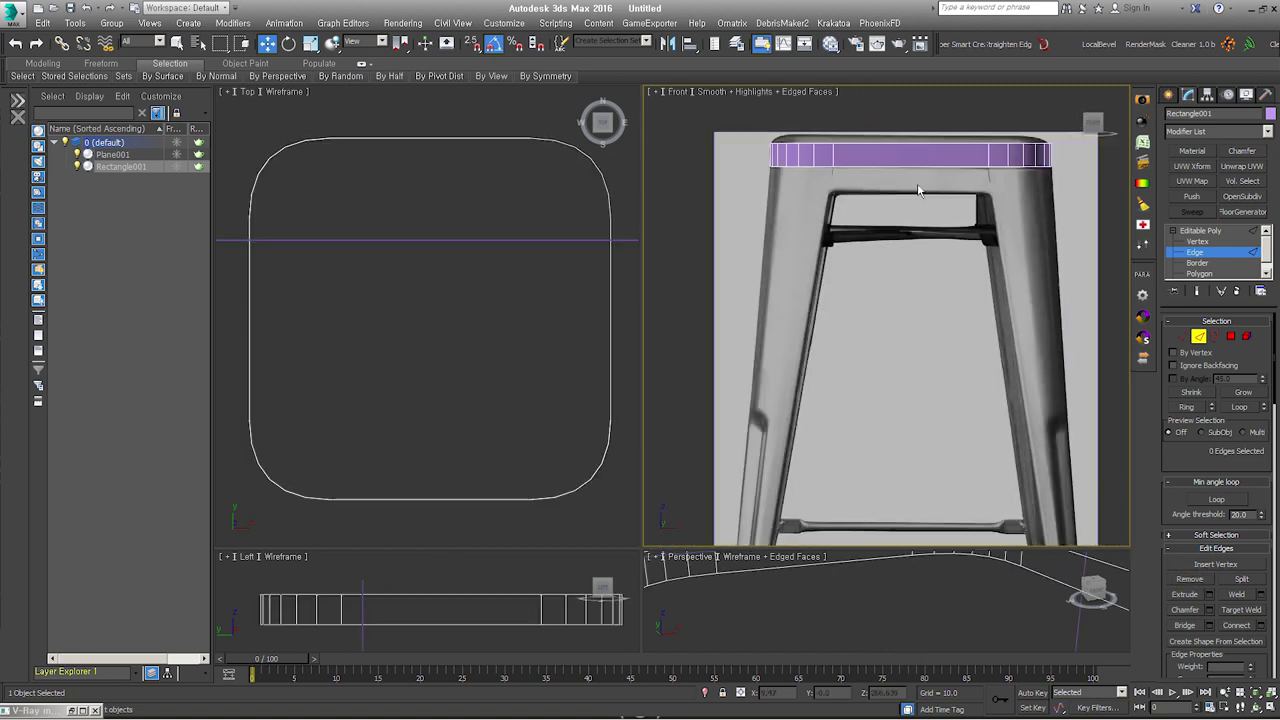
scroll(775, 403, up, 1)
scroll(769, 493, up, 2)
scroll(780, 452, up, 2)
scroll(773, 445, up, 2)
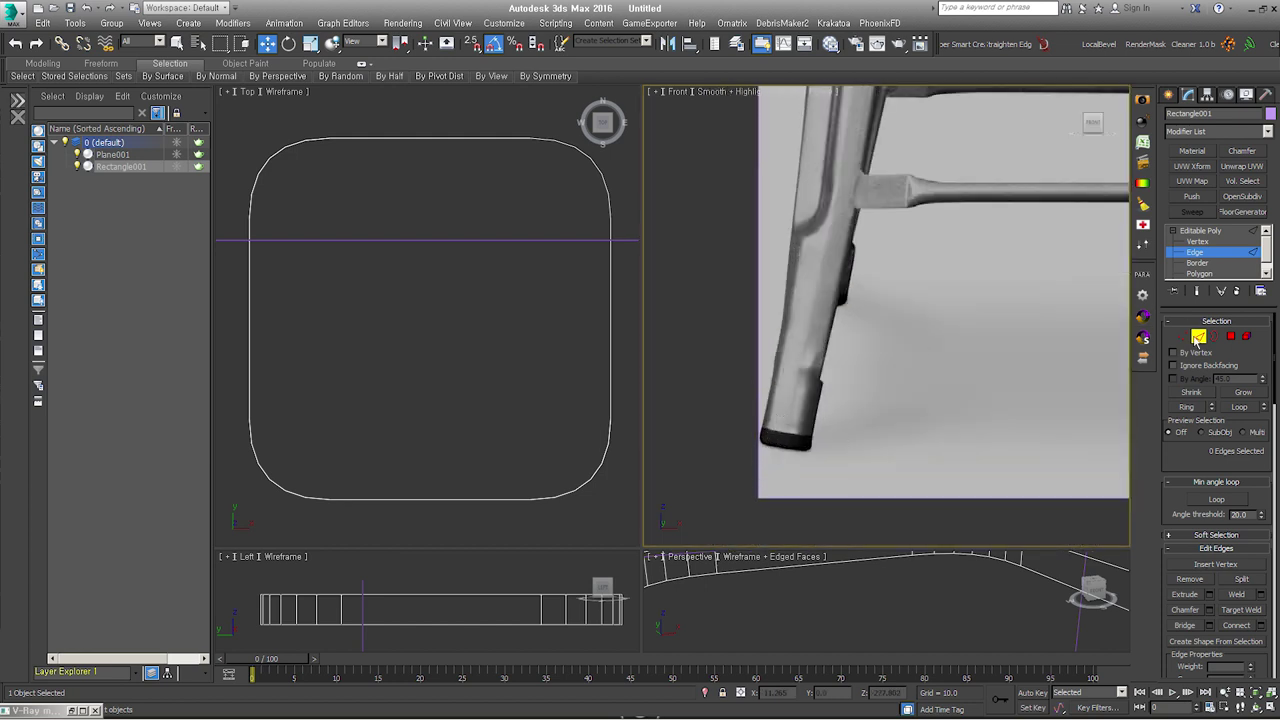
click(1169, 94)
click(1173, 116)
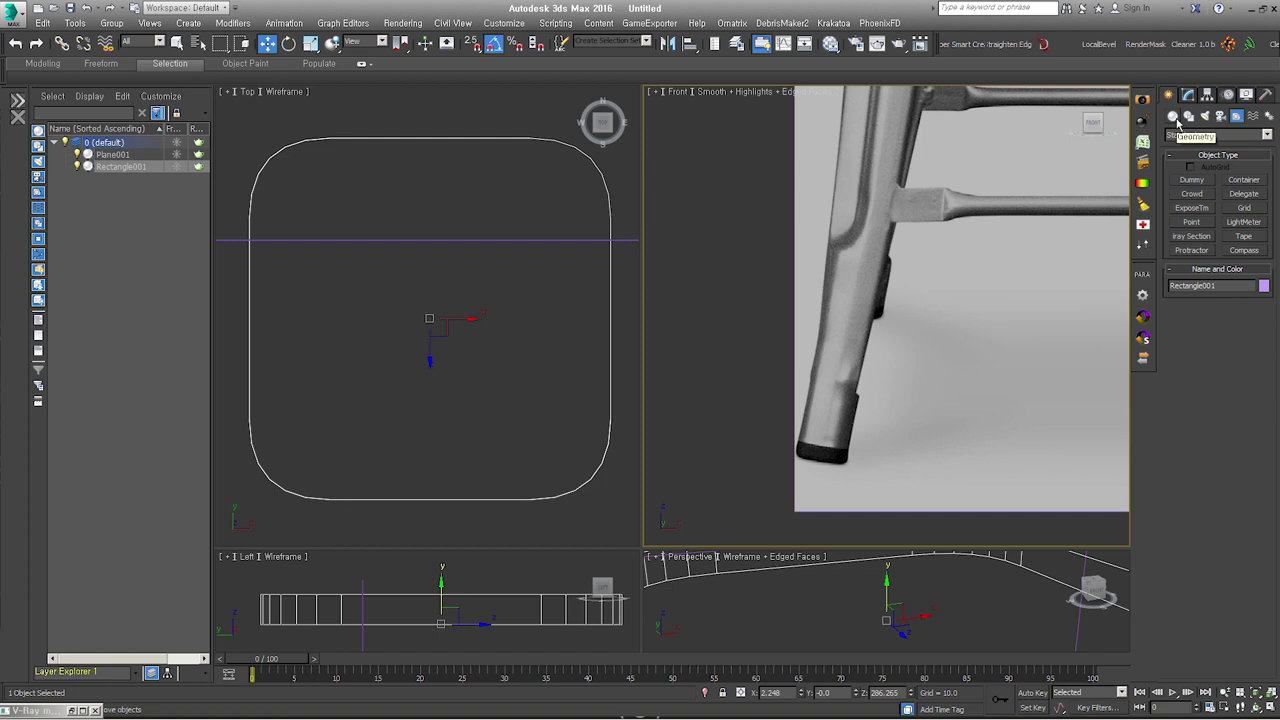
click(1192, 207)
scroll(830, 416, up, 1)
drag(827, 423, 832, 455)
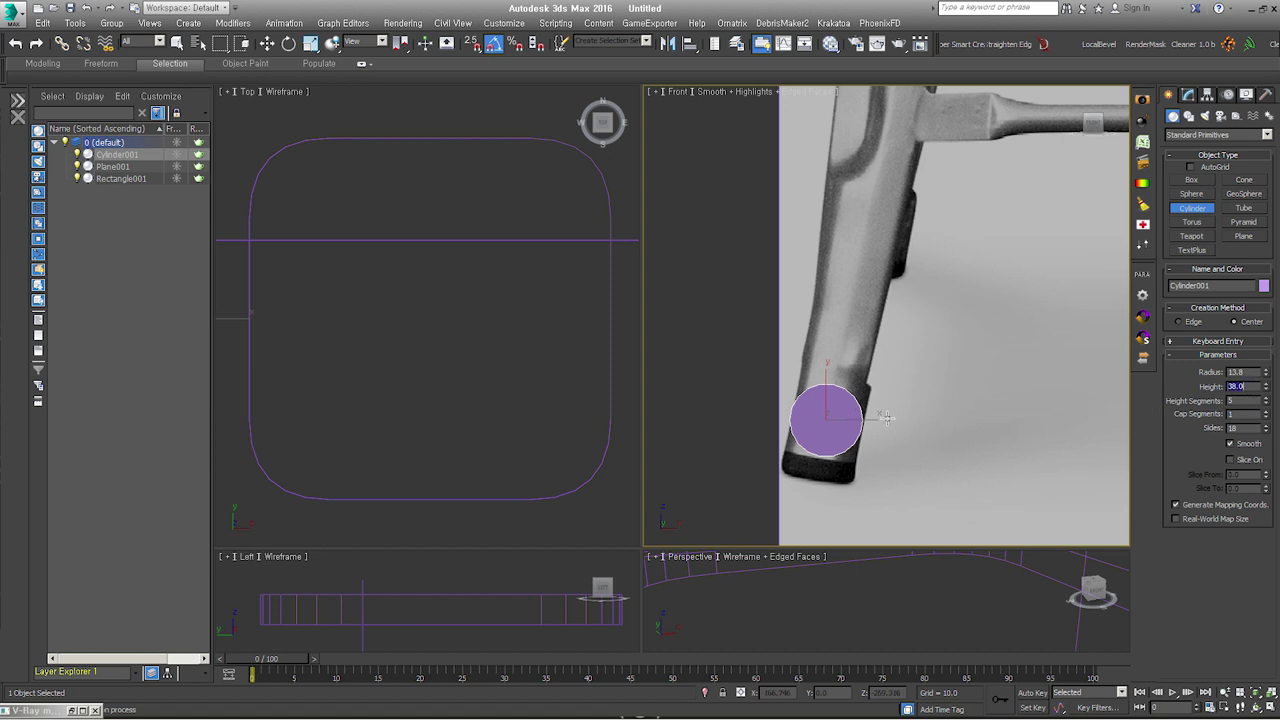
Step: Give the cylinder 1 height segment and 8 sides
mouse_move(508, 606)
middle_down()
mouse_move(434, 162)
mouse_move(486, 571)
mouse_move(477, 623)
middle_up()
click(1266, 404)
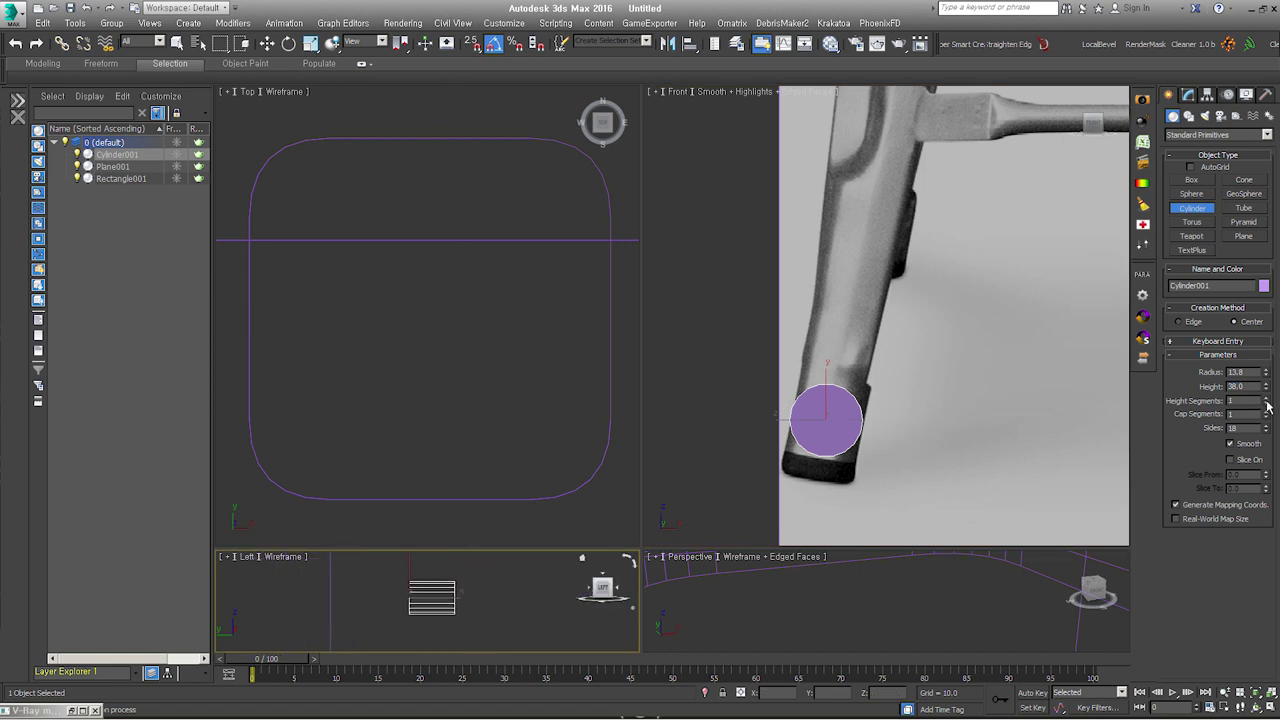
text(8)
key(Return)
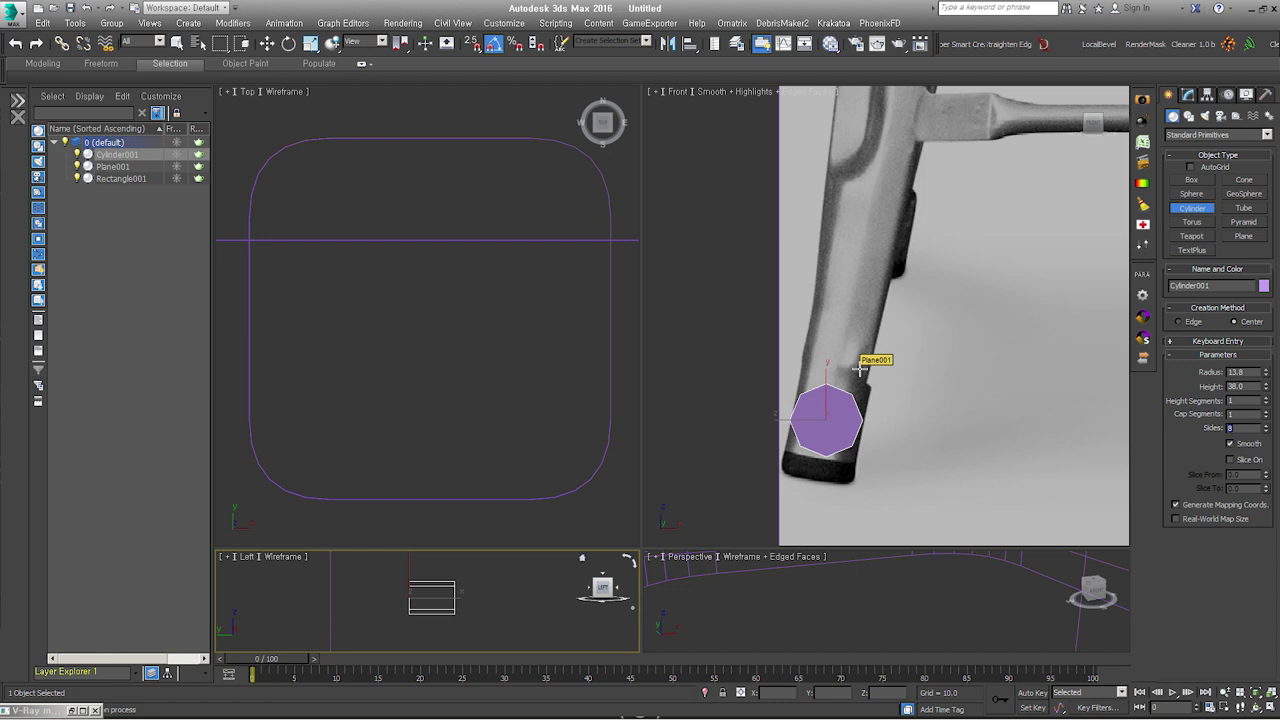
Step: Rotate the cylinder -90° to stand upright and move it down onto the leg's foot
right_click(860, 372)
right_click(849, 421)
click(866, 434)
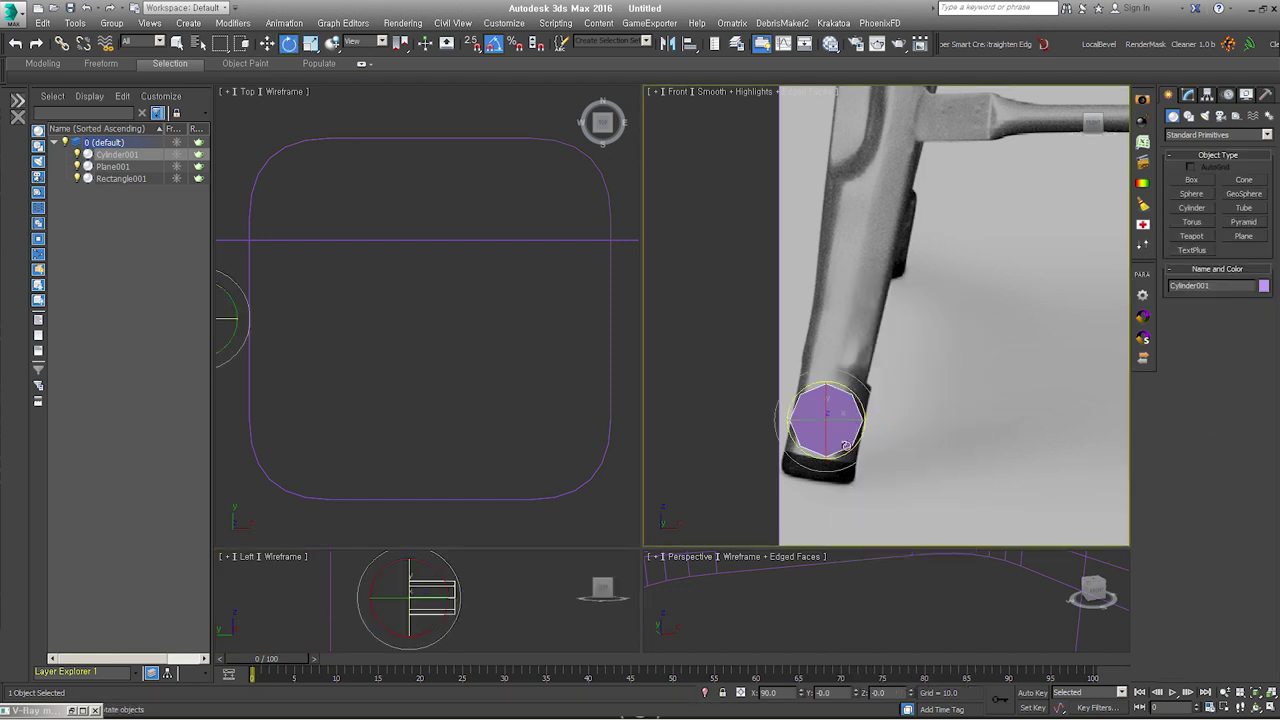
drag(845, 444, 817, 386)
key(w)
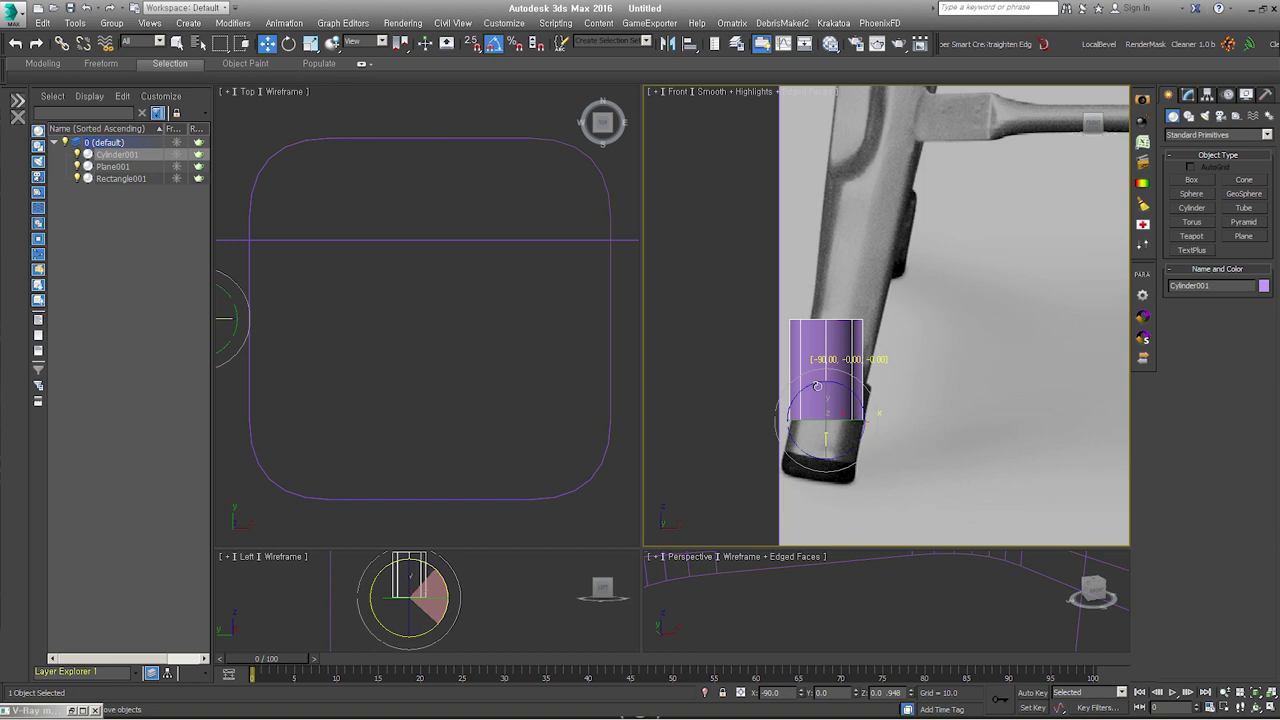
right_click(824, 362)
click(838, 382)
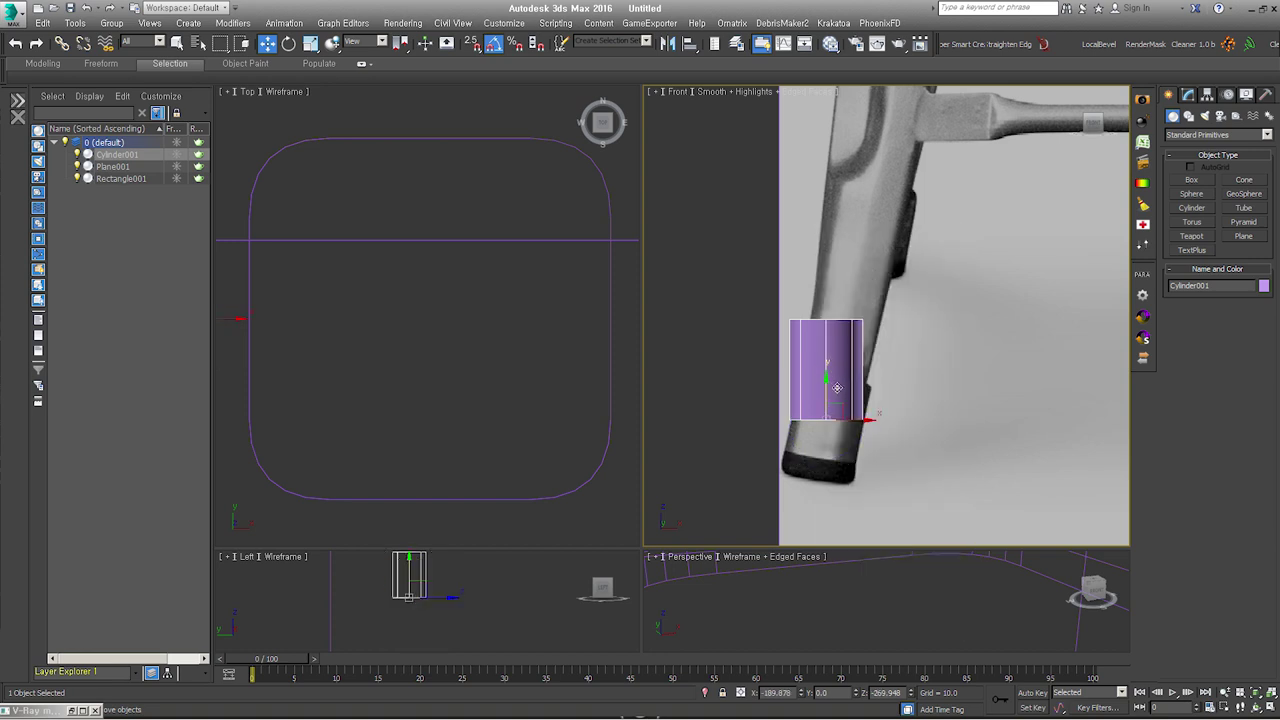
drag(838, 410, 834, 447)
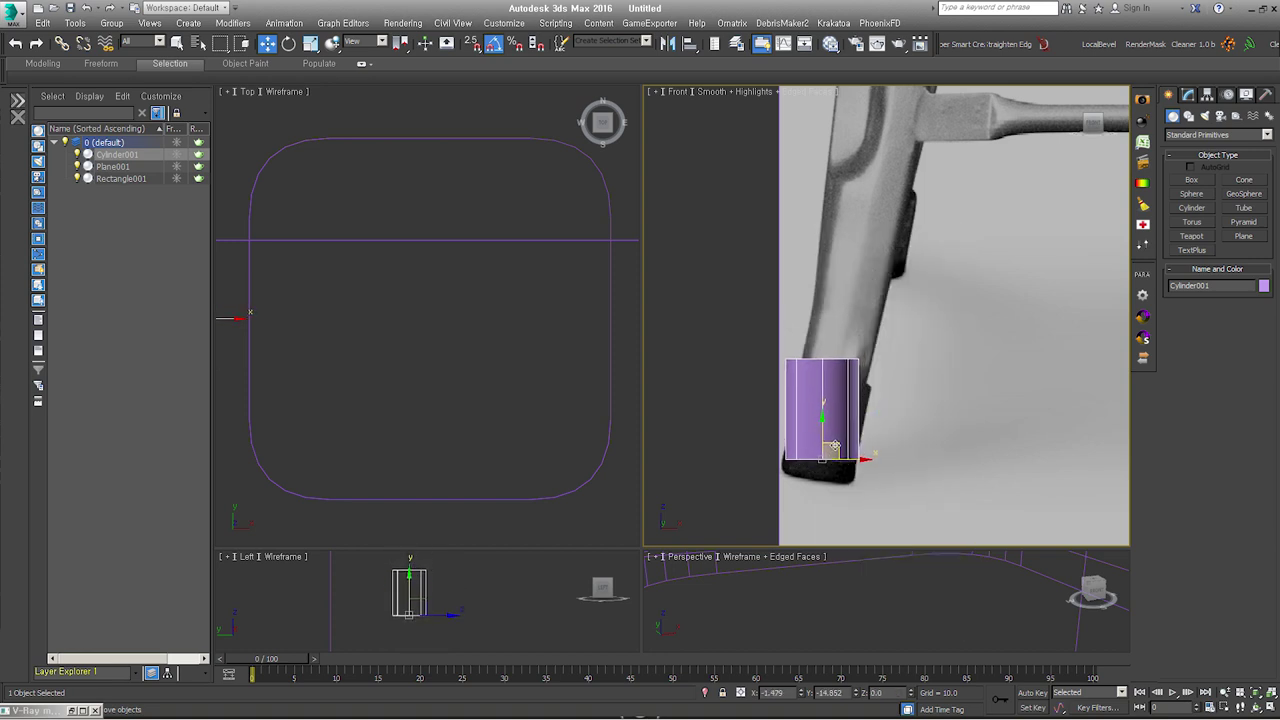
Step: Make the cylinder see-through and tilt it -5° in Front and 10° in Left view
key(alt+x)
middle_drag(829, 441, 836, 439)
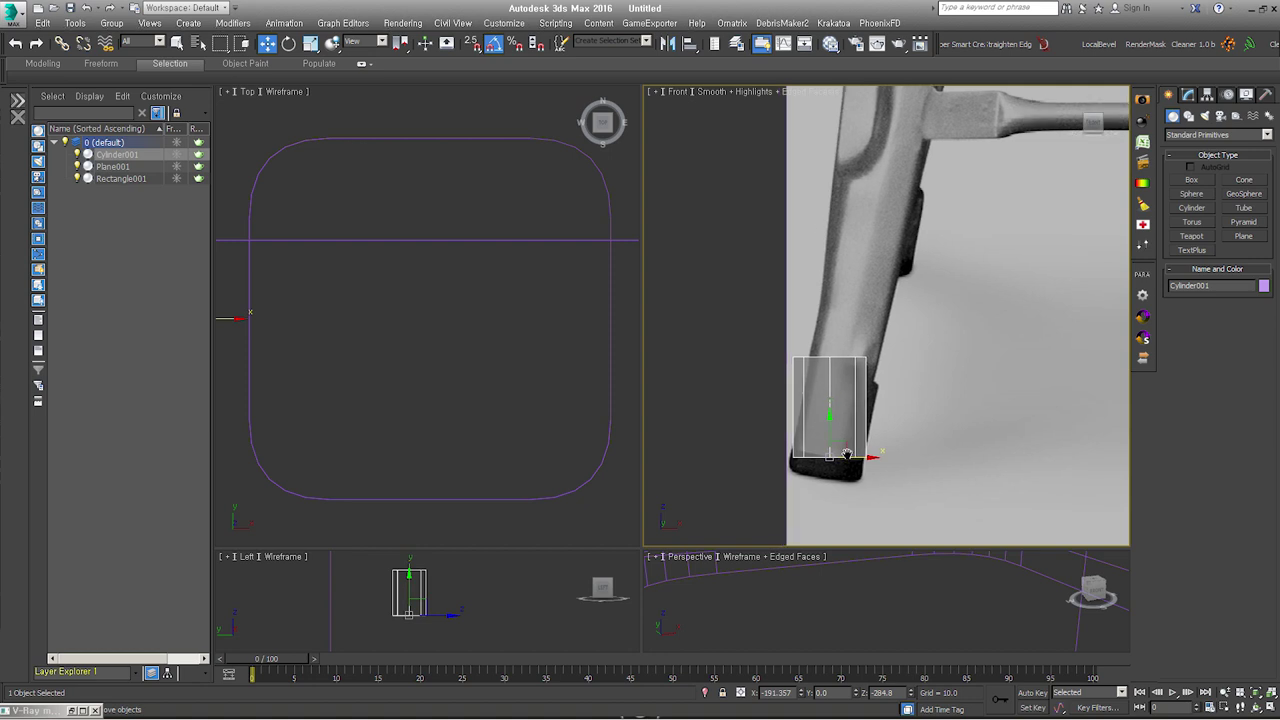
key(e)
drag(852, 428, 850, 428)
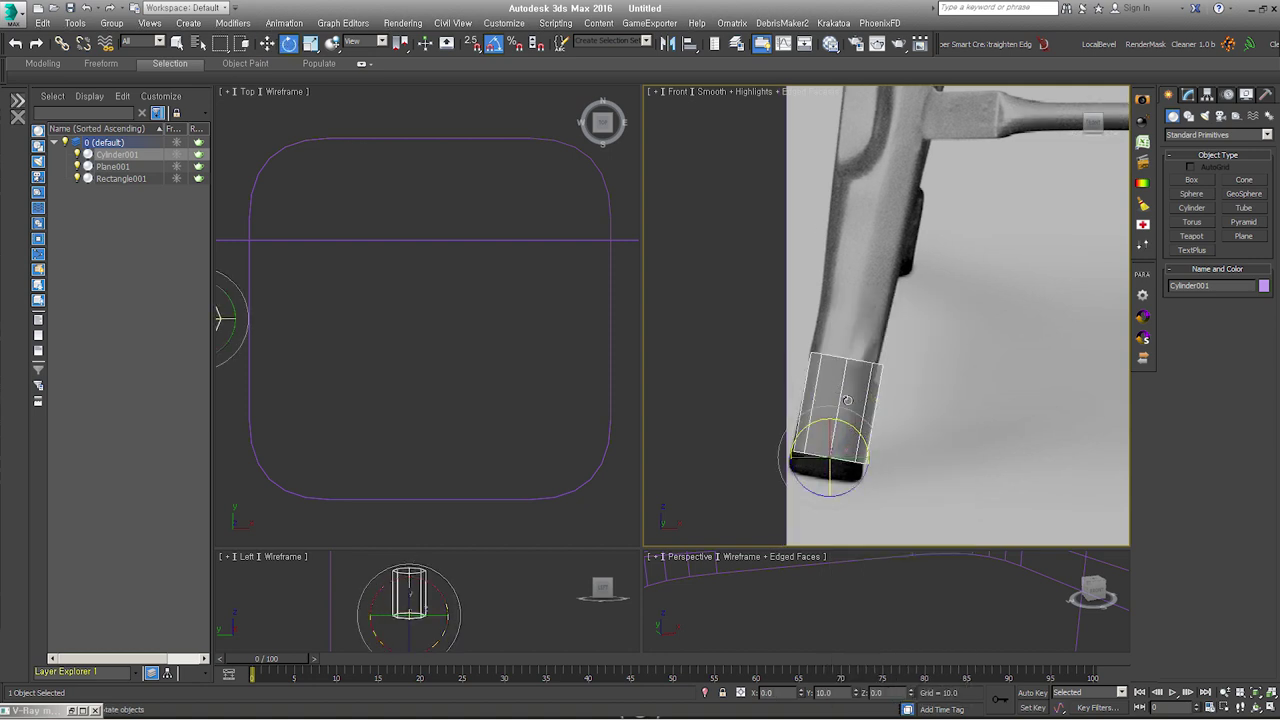
drag(430, 600, 452, 594)
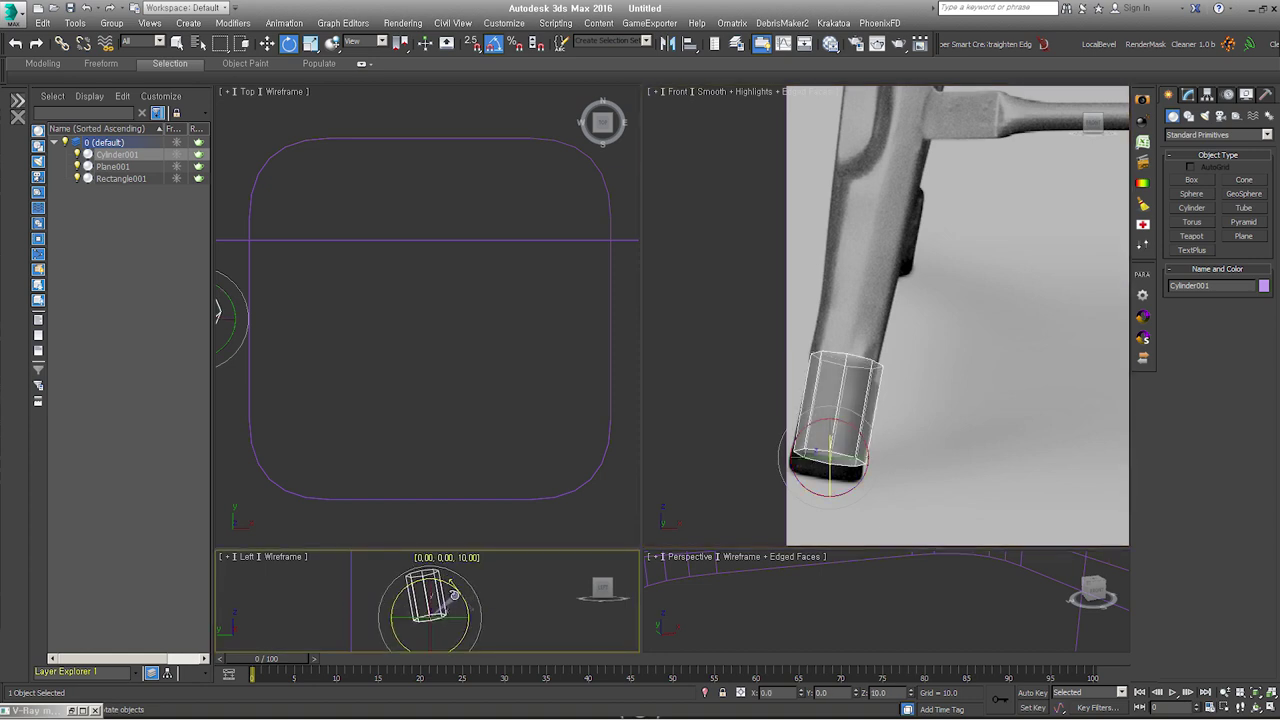
drag(454, 594, 451, 631)
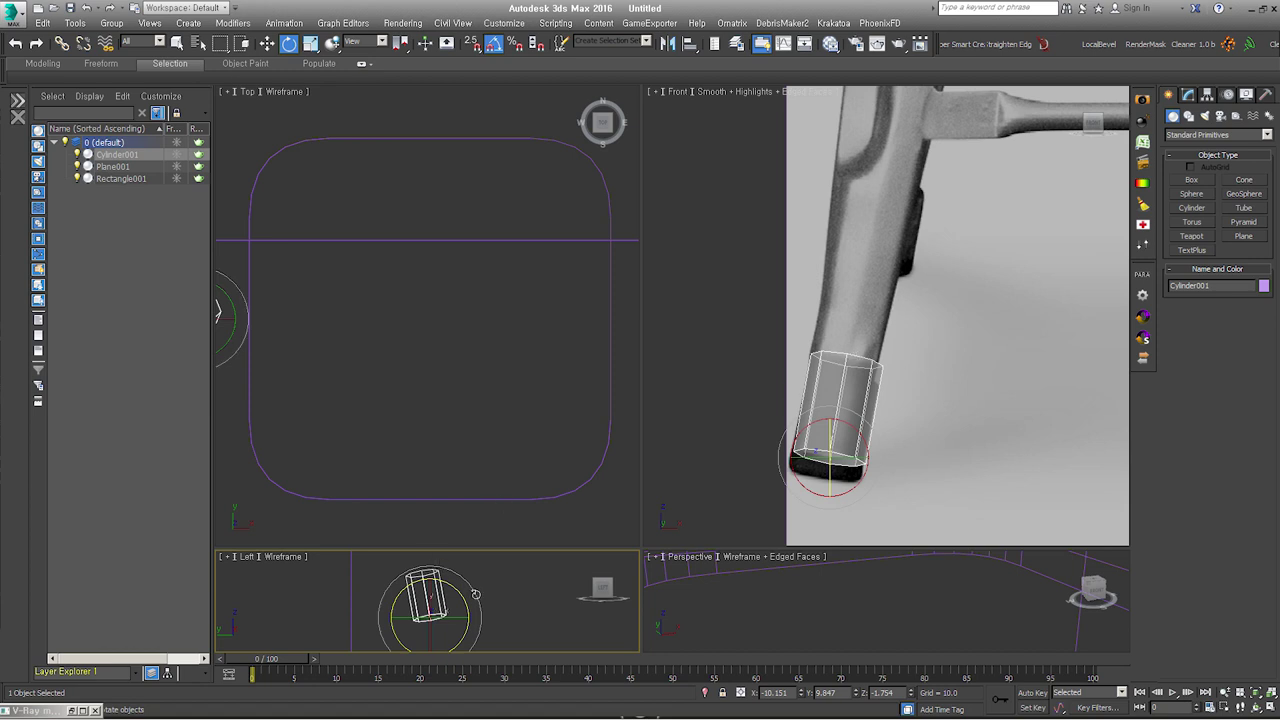
middle_drag(870, 350, 892, 320)
click(1187, 94)
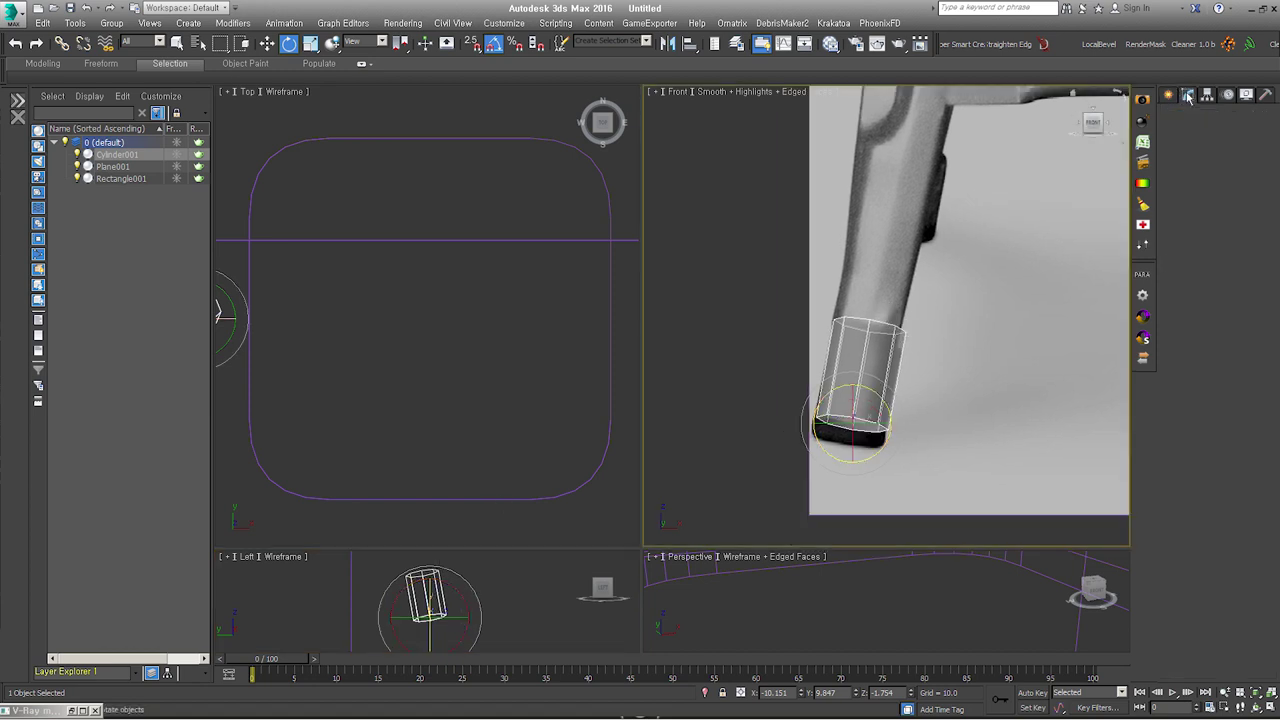
Step: Shorten the cylinder, convert it to Editable Poly, and extrude its top faces upward
drag(1264, 357, 1257, 369)
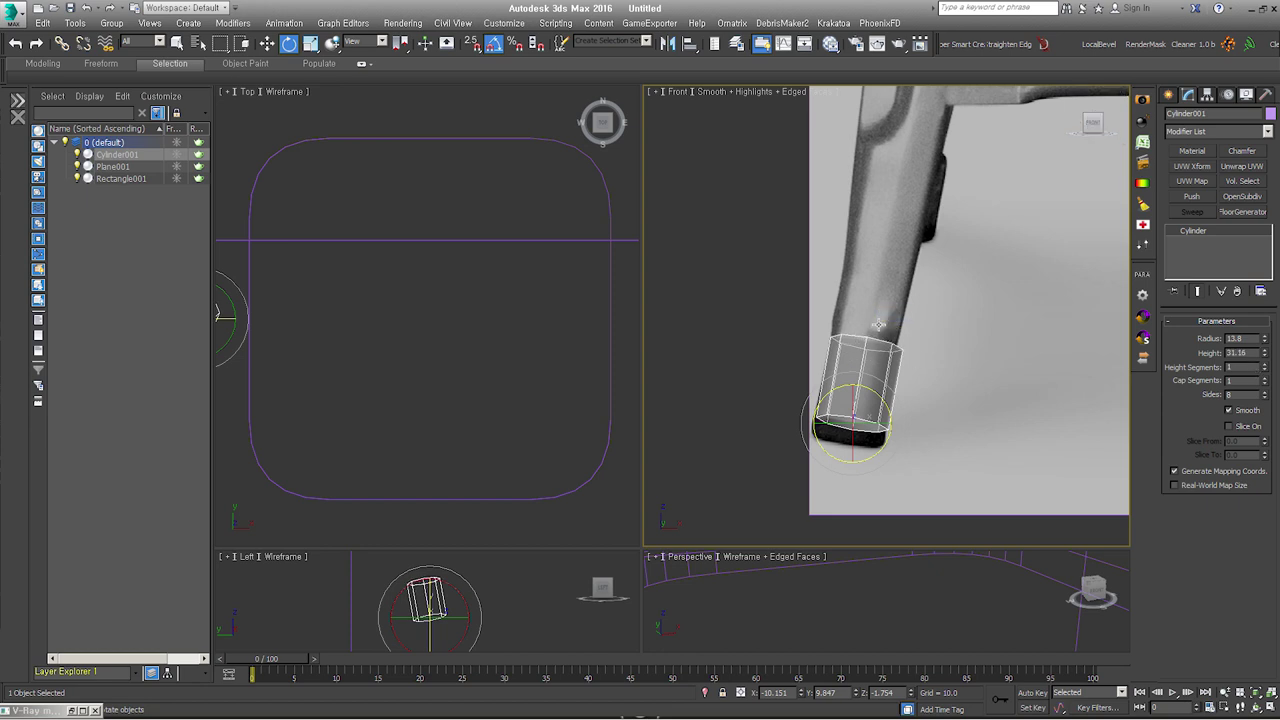
key(ctrl+e)
click(1231, 337)
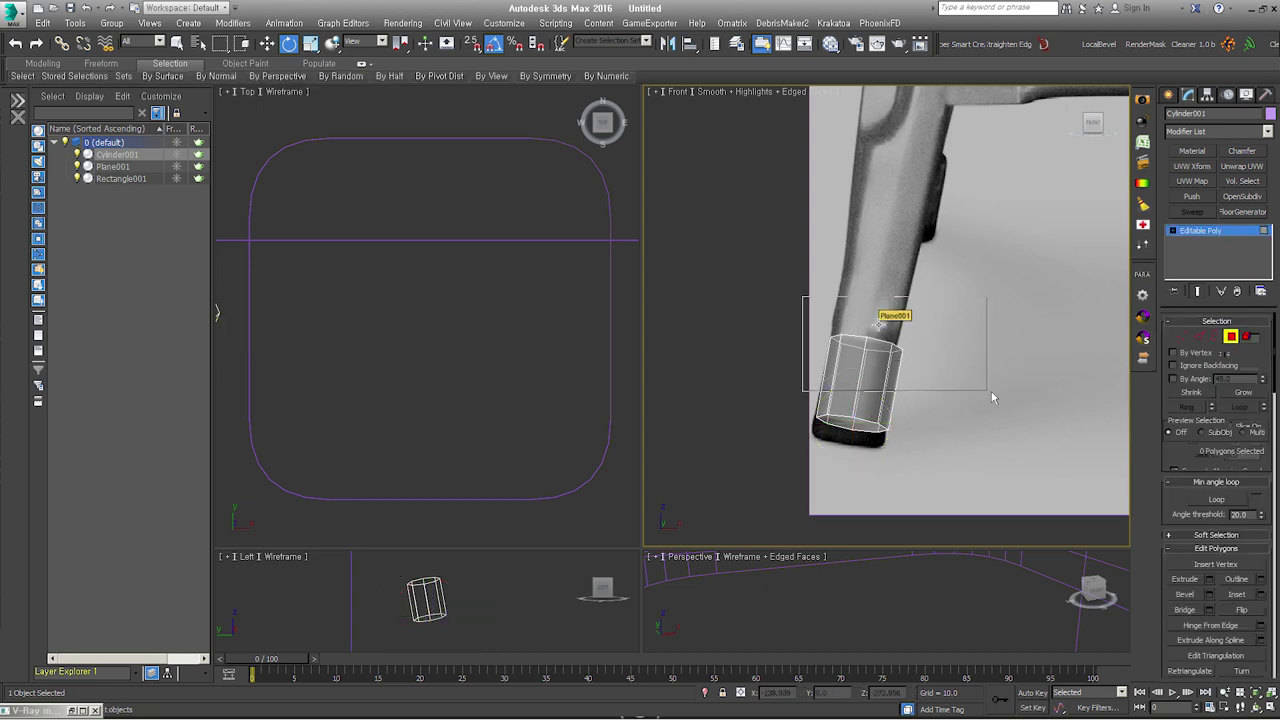
right_click(894, 318)
click(884, 360)
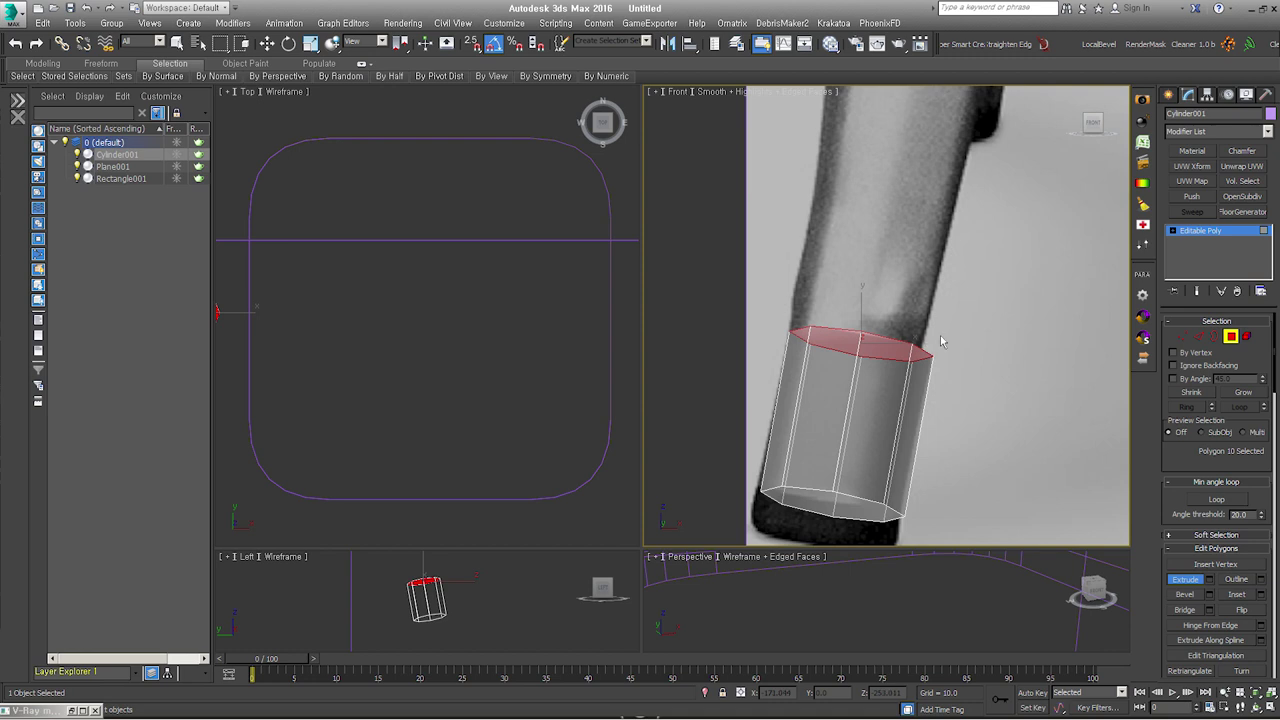
drag(940, 335, 958, 298)
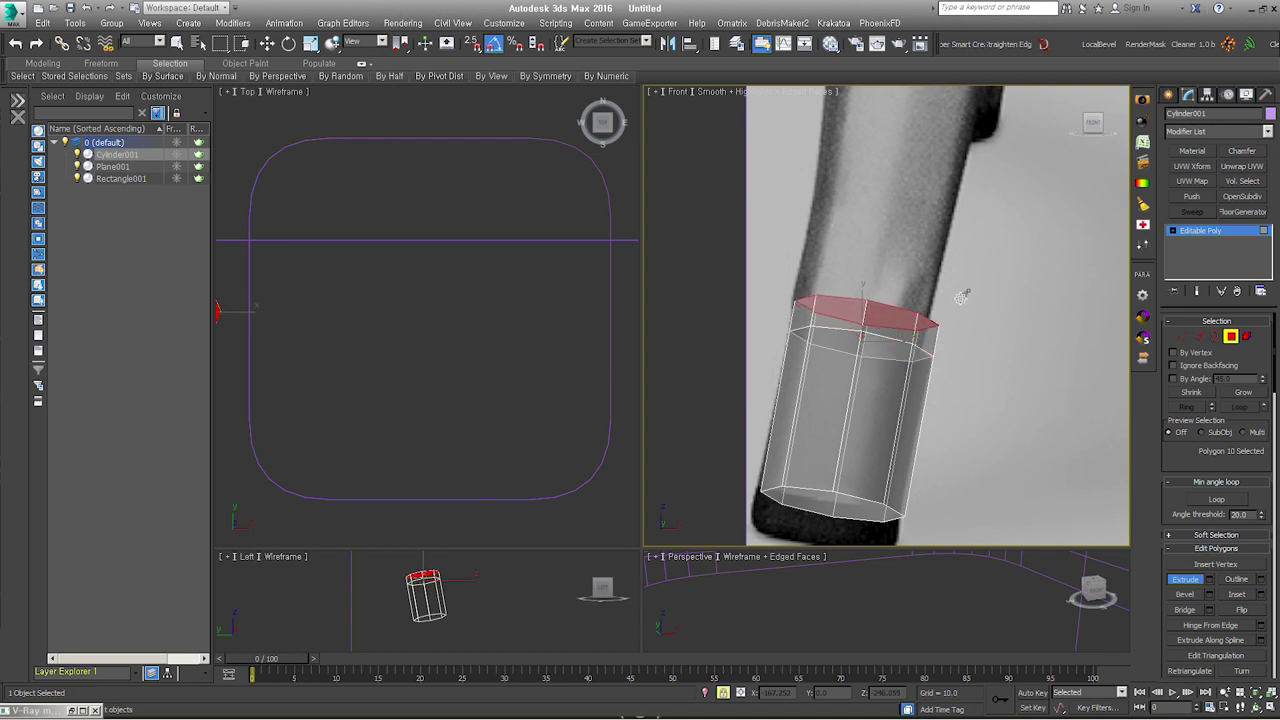
Step: Raise one side of the top rim's edge to angle the top along the leg
alt+middle_drag(975, 403, 929, 363)
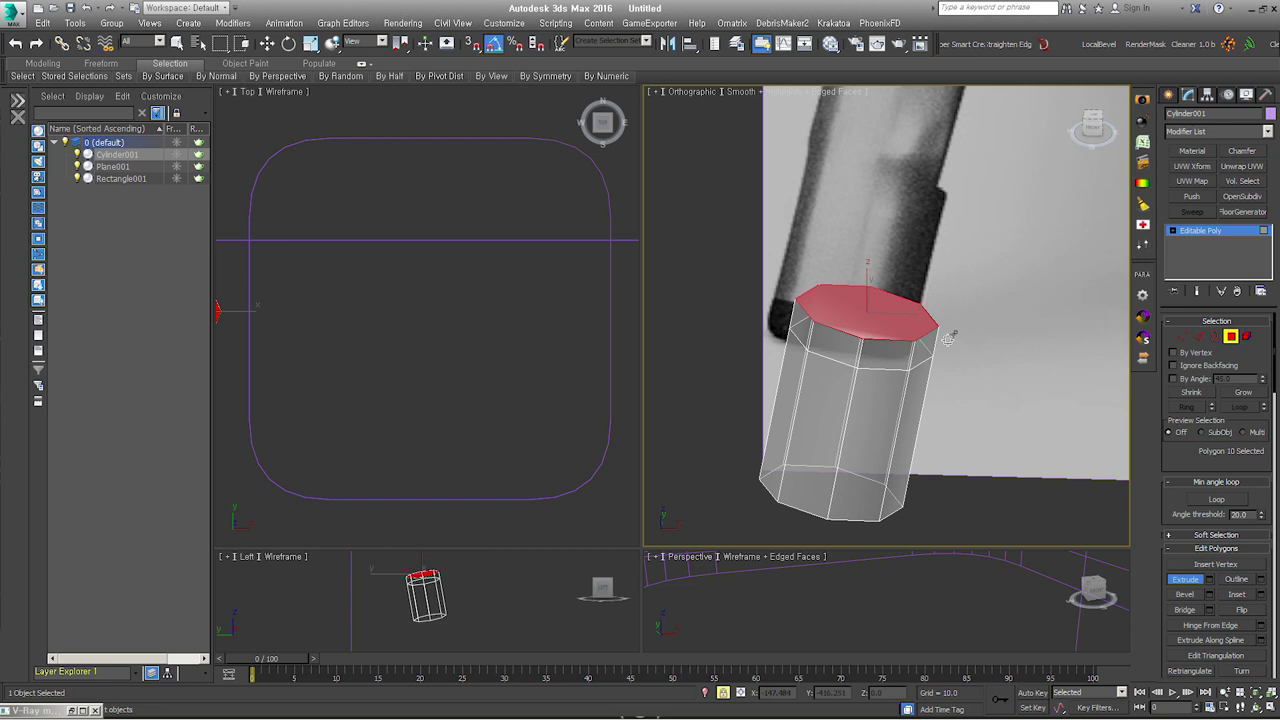
key(e)
key(1)
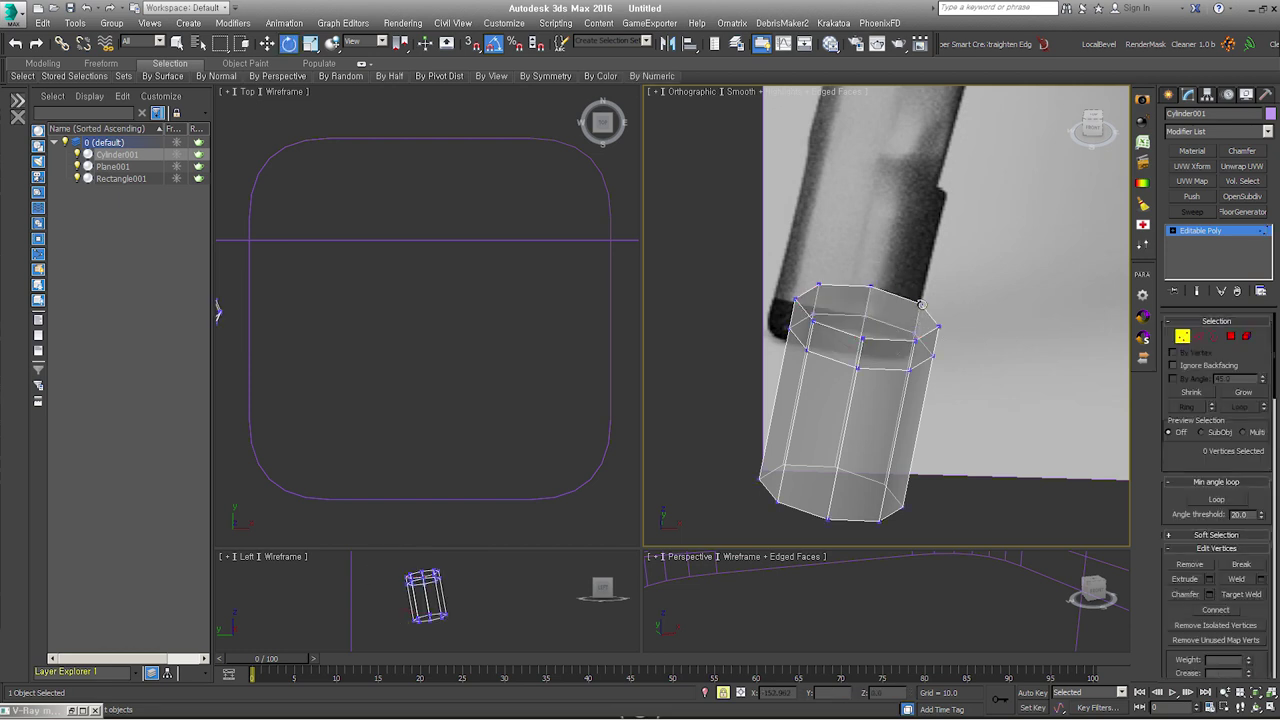
click(920, 303)
ctrl+click(914, 342)
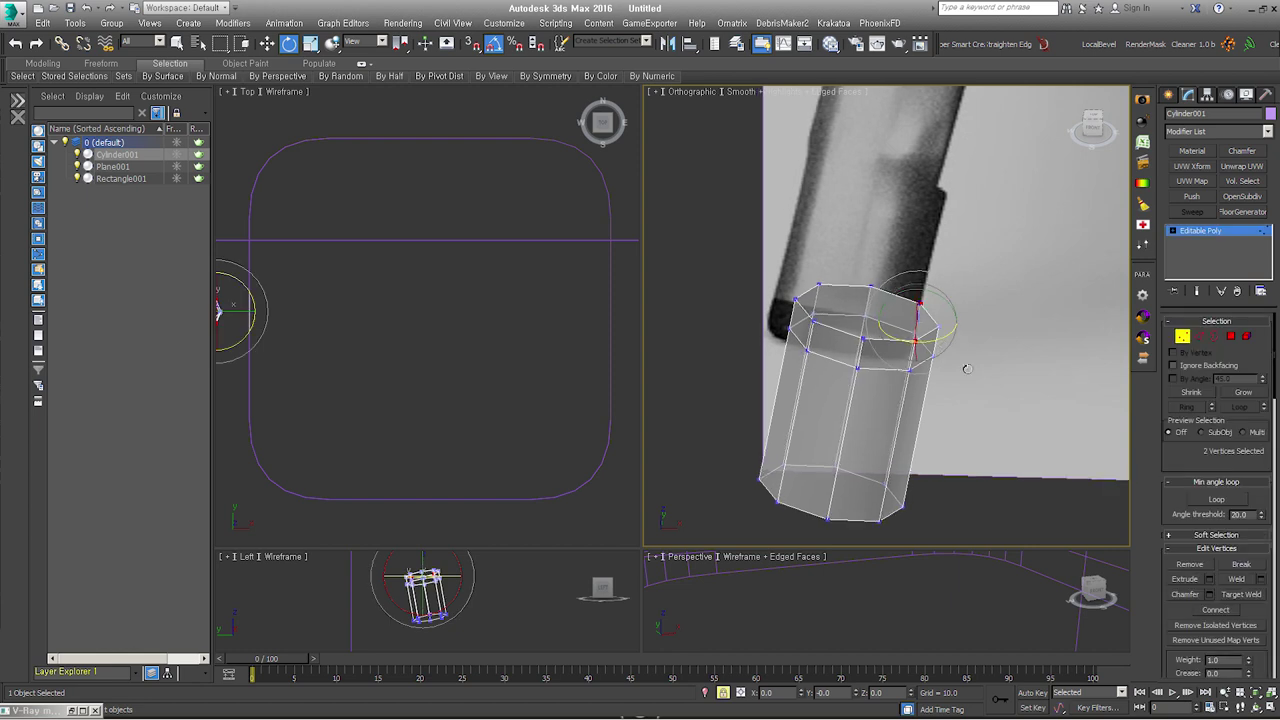
alt+middle_drag(967, 369, 975, 372)
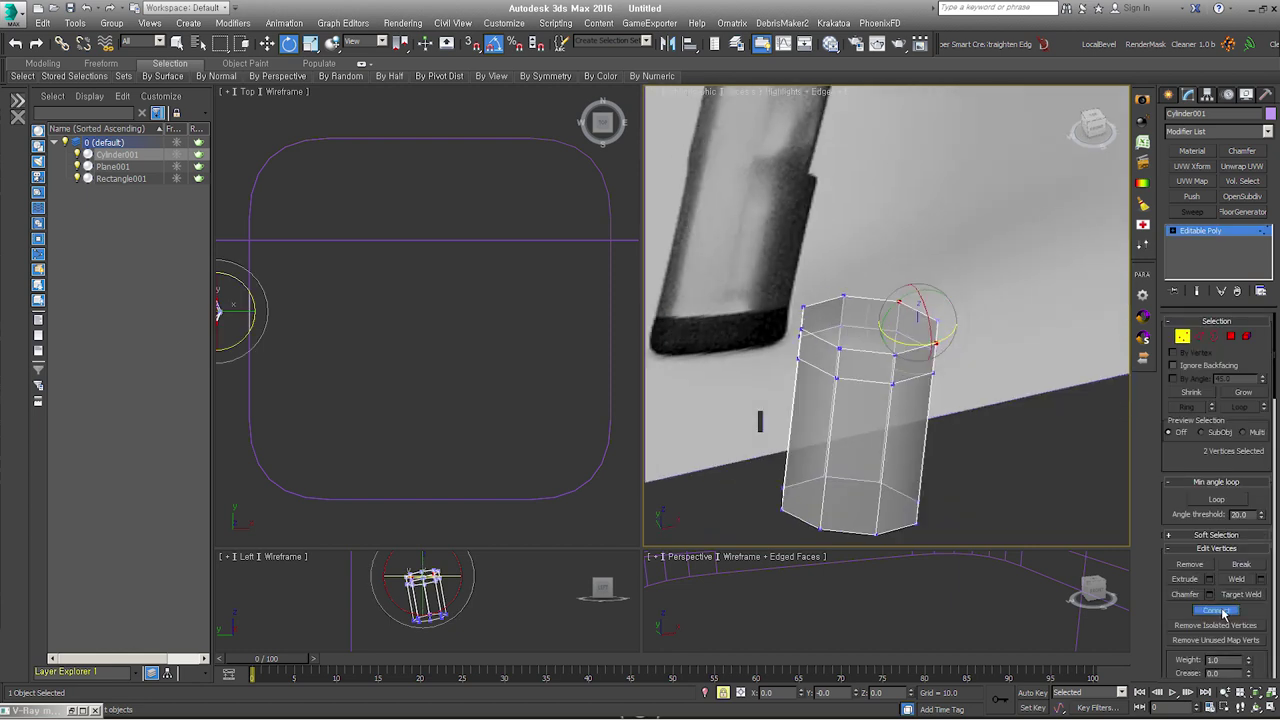
click(1199, 336)
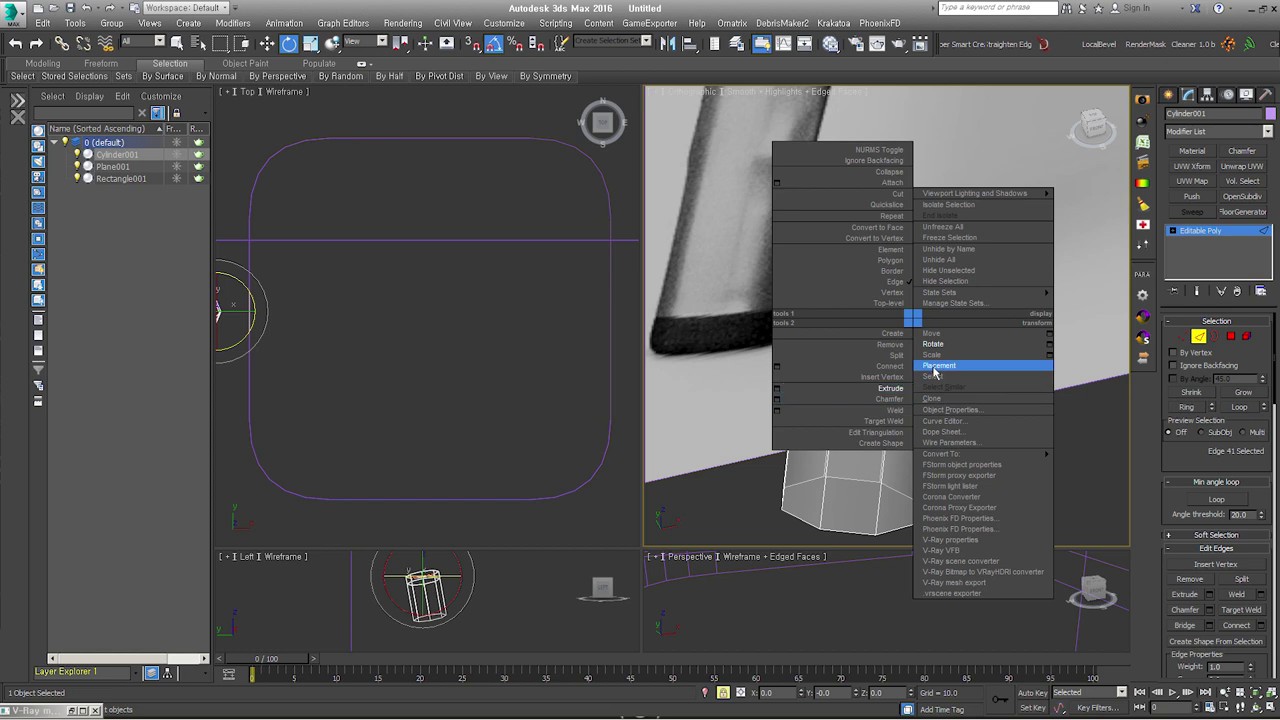
click(932, 334)
drag(909, 323, 911, 293)
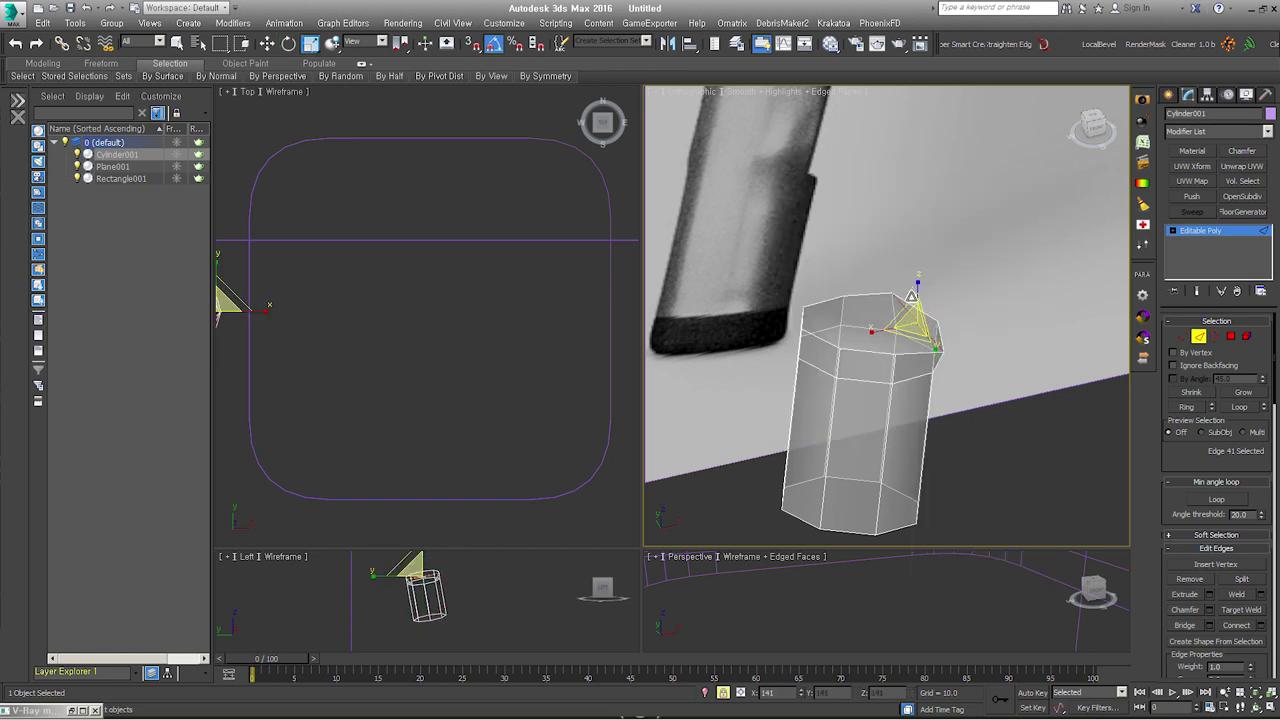
key(u)
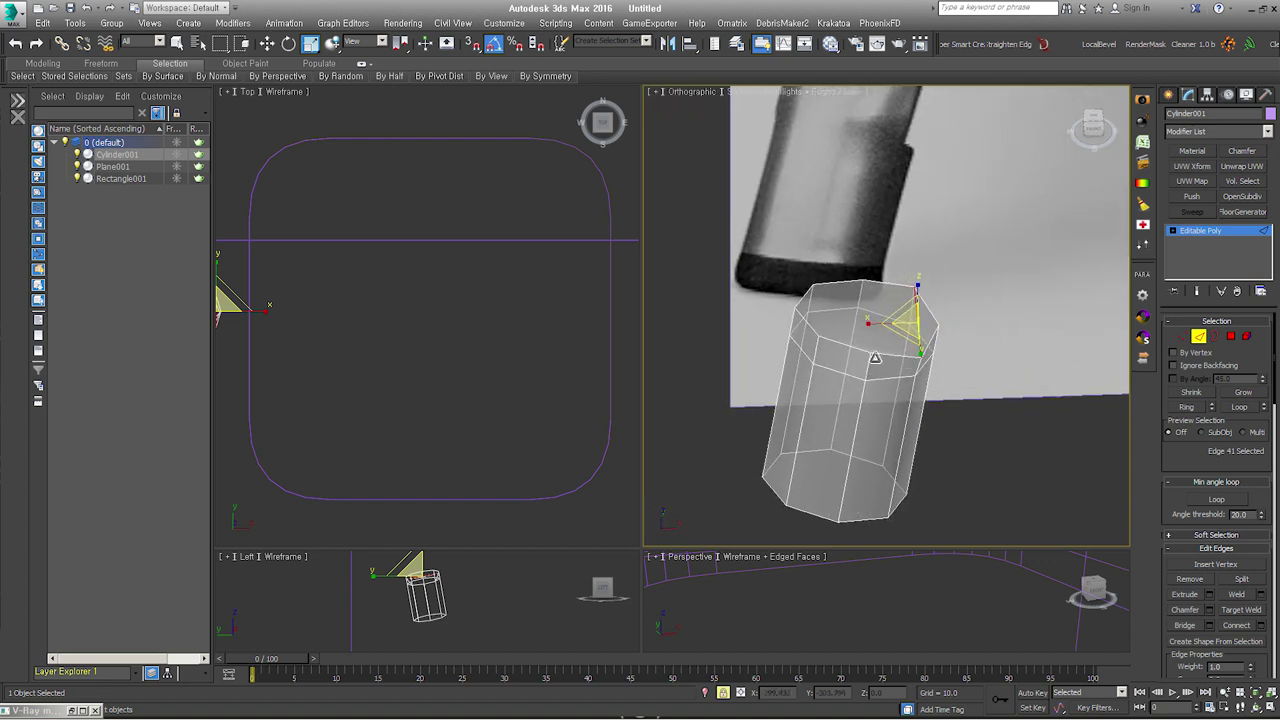
Step: Select neighbouring top-rim vertices and inspect the tilted top faces from several angles
click(1183, 336)
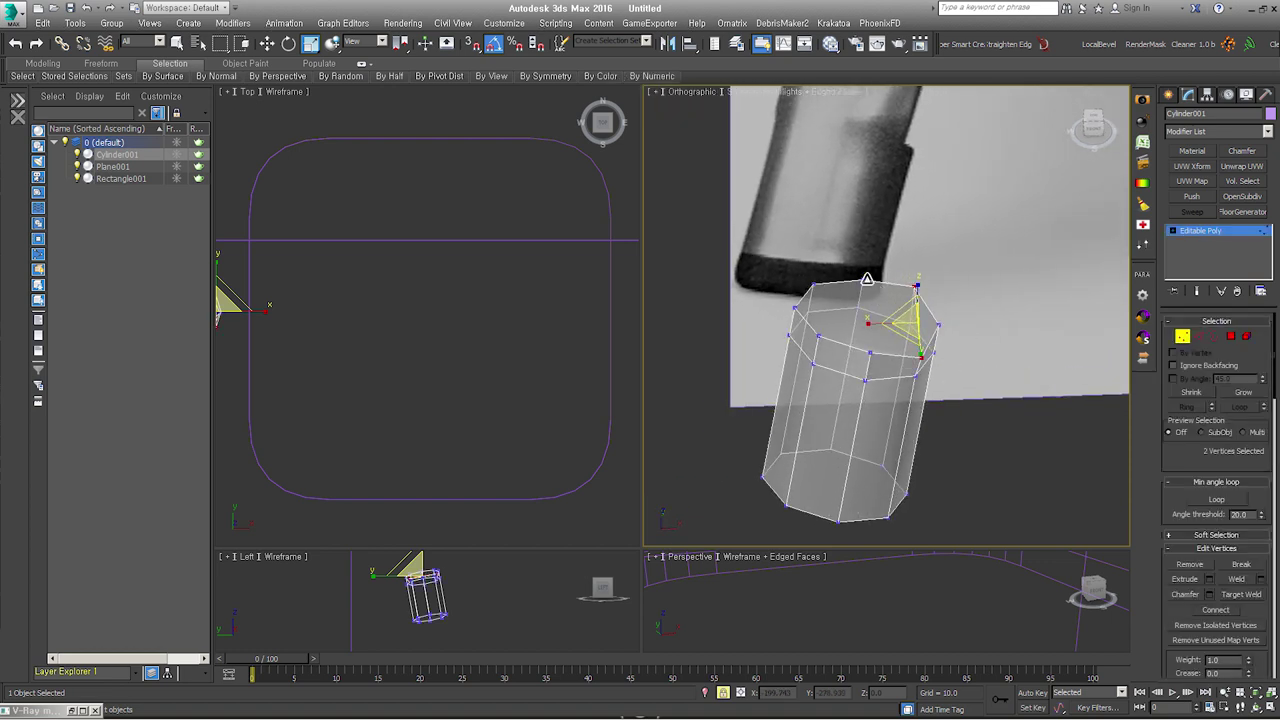
click(866, 281)
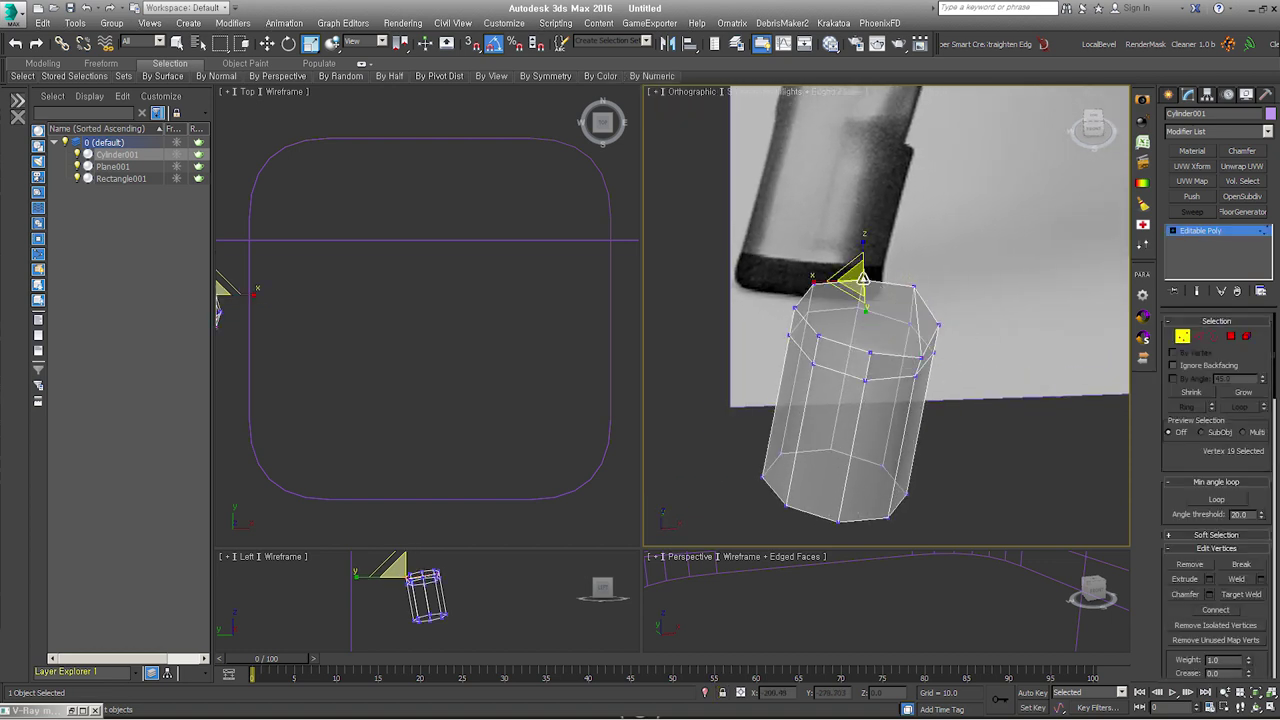
ctrl+click(870, 352)
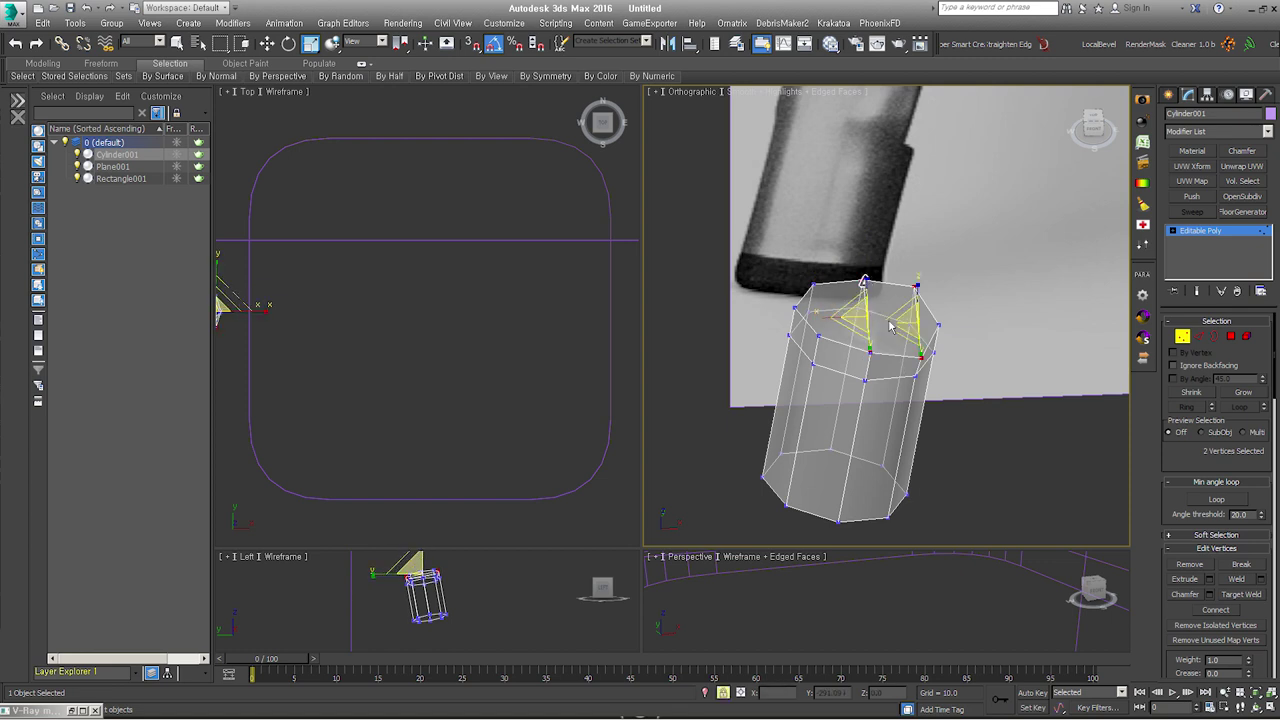
alt+middle_drag(926, 349, 990, 330)
click(1200, 337)
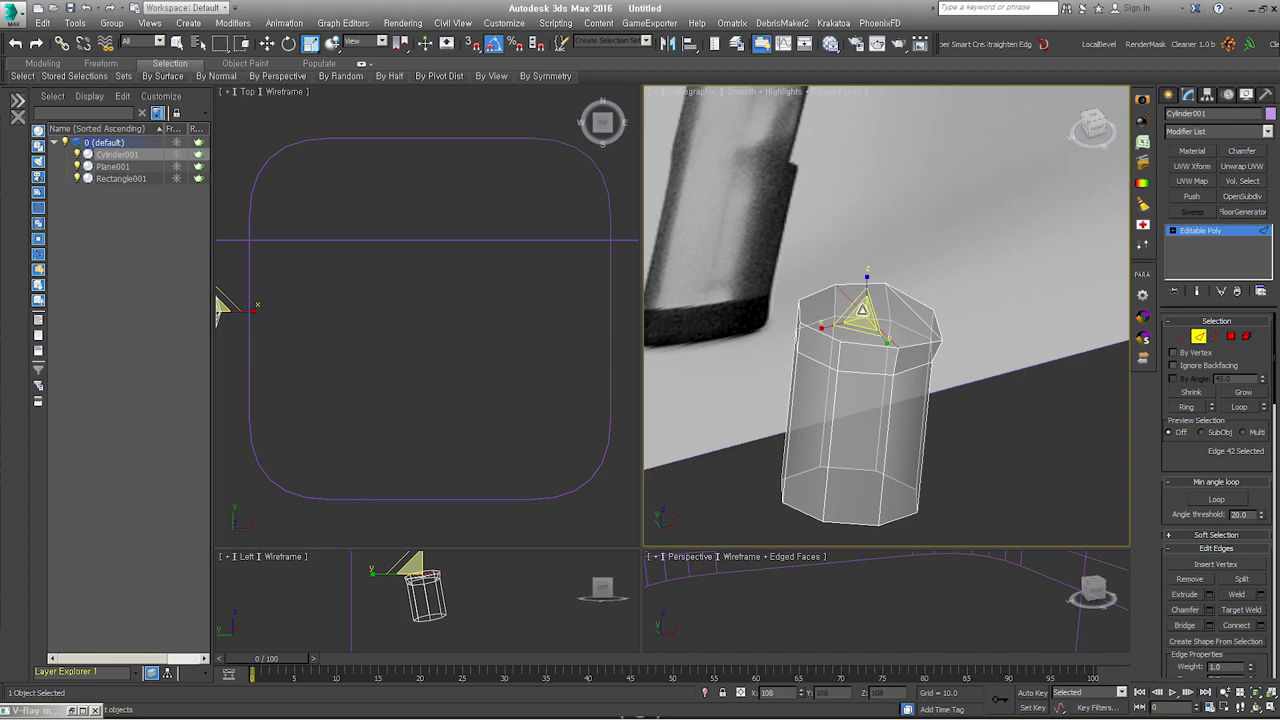
click(1231, 338)
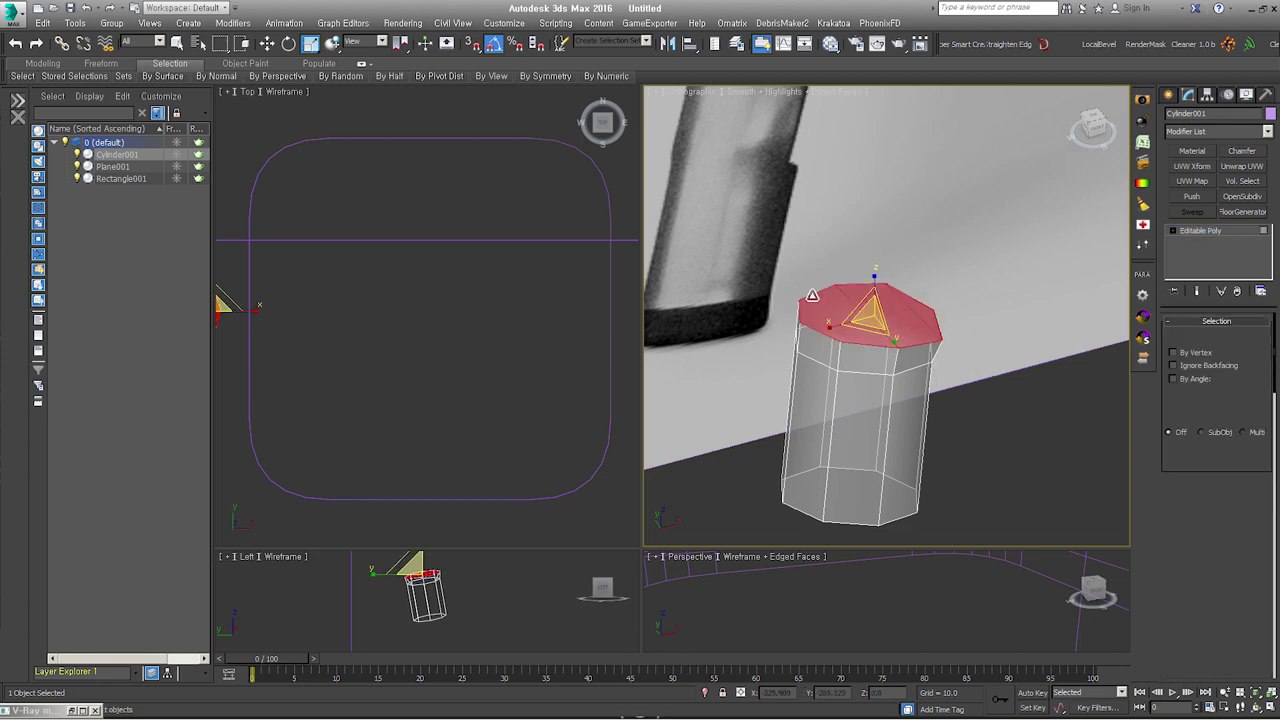
click(965, 410)
mouse_move(965, 410)
alt+middle_down()
mouse_move(967, 367)
mouse_move(936, 332)
mouse_move(952, 332)
mouse_move(798, 341)
alt+middle_up()
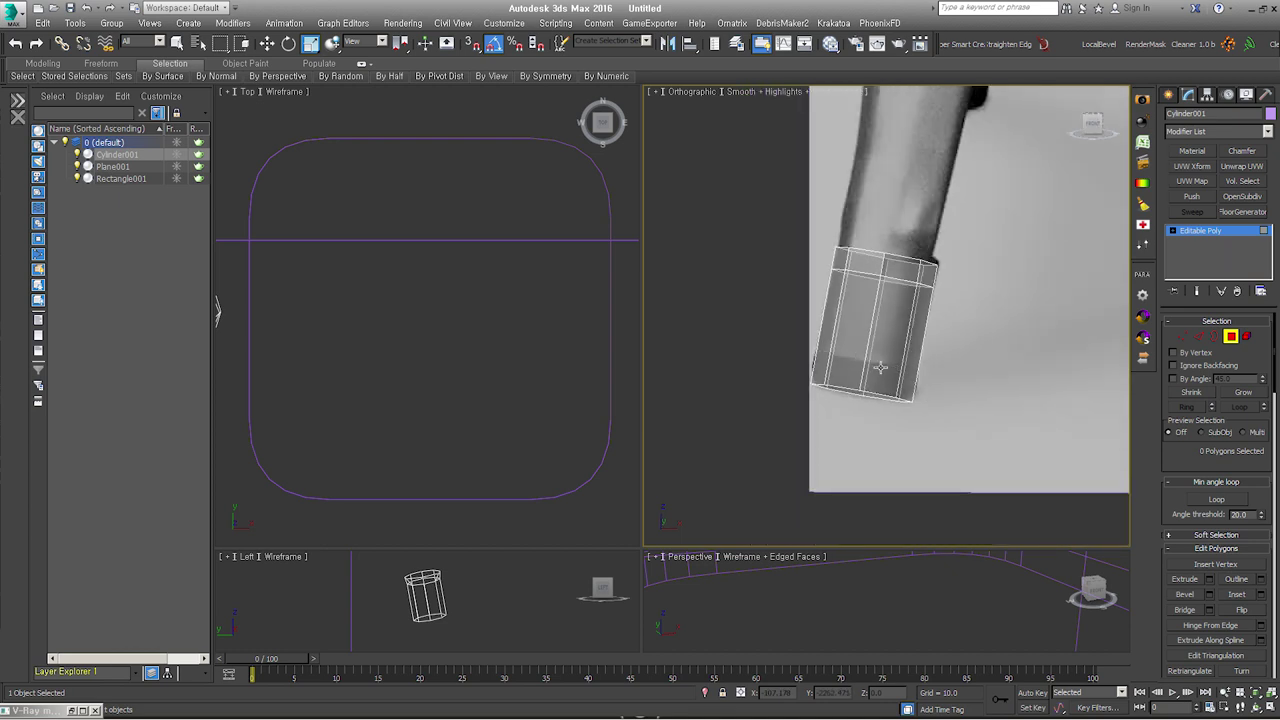
Step: Extrude the cylinder's bottom face downward in the Front view
scroll(880, 368, up, 2)
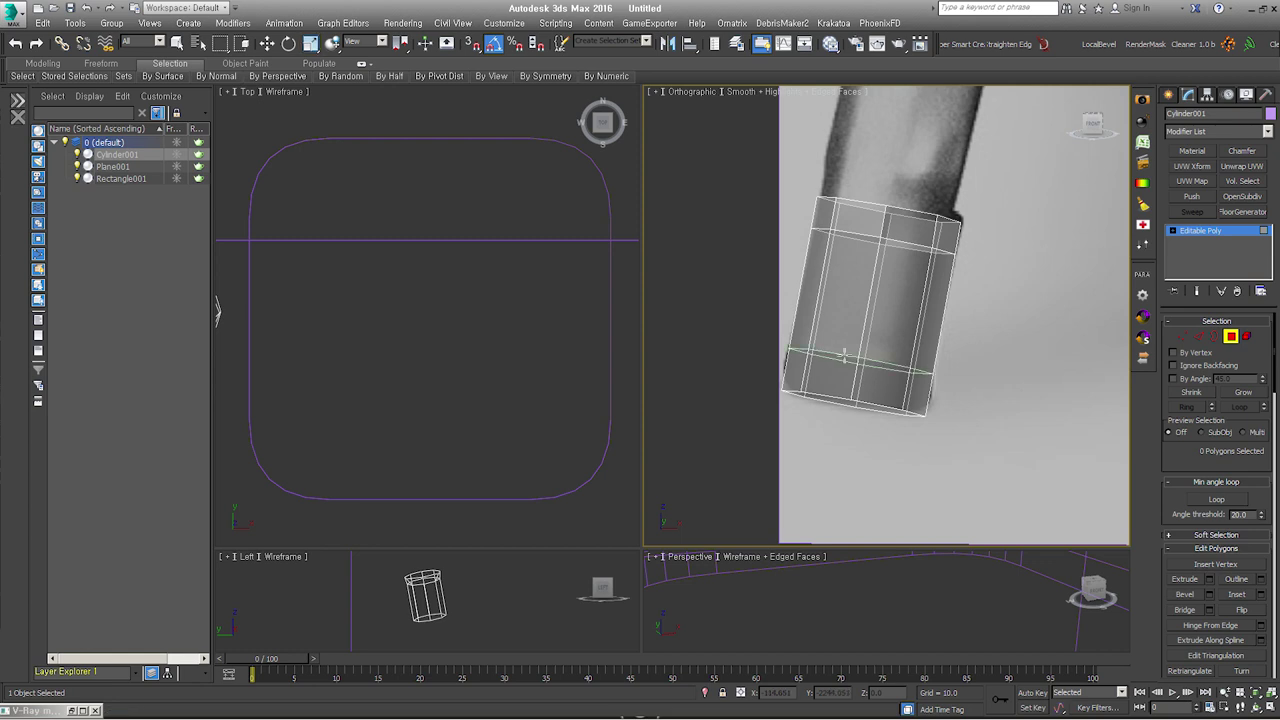
key(f)
scroll(815, 452, up, 2)
scroll(815, 455, up, 1)
key(w)
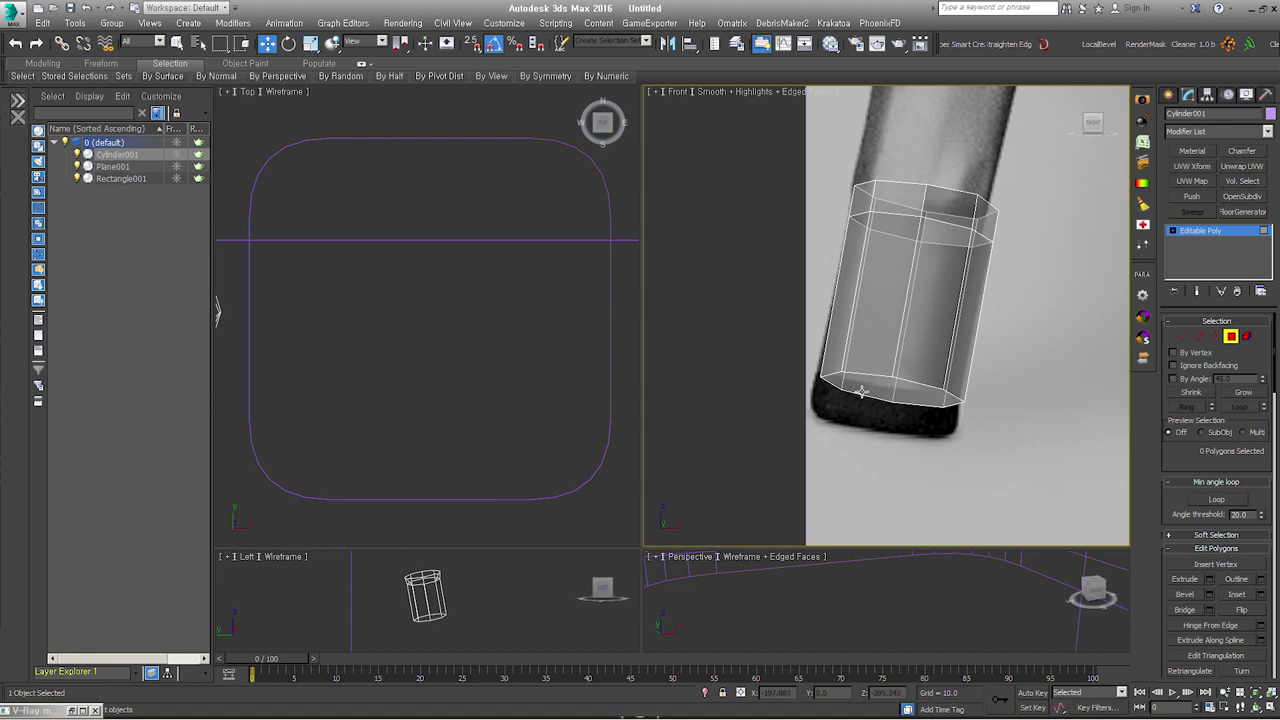
click(900, 392)
right_click(896, 390)
click(870, 428)
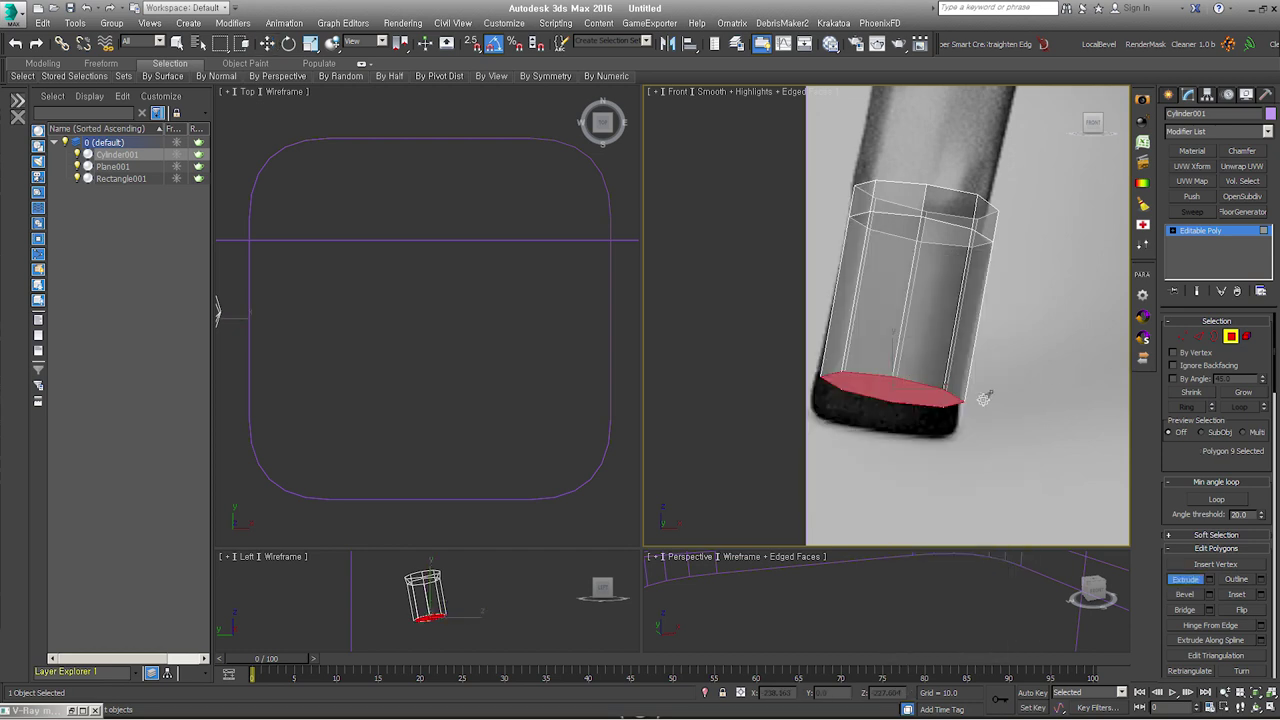
mouse_move(986, 402)
mouse_down()
mouse_move(986, 370)
mouse_move(985, 440)
mouse_up()
right_click(985, 440)
Step: Undo that extrusion and re-extrude a short segment below the bottom ring
key(w)
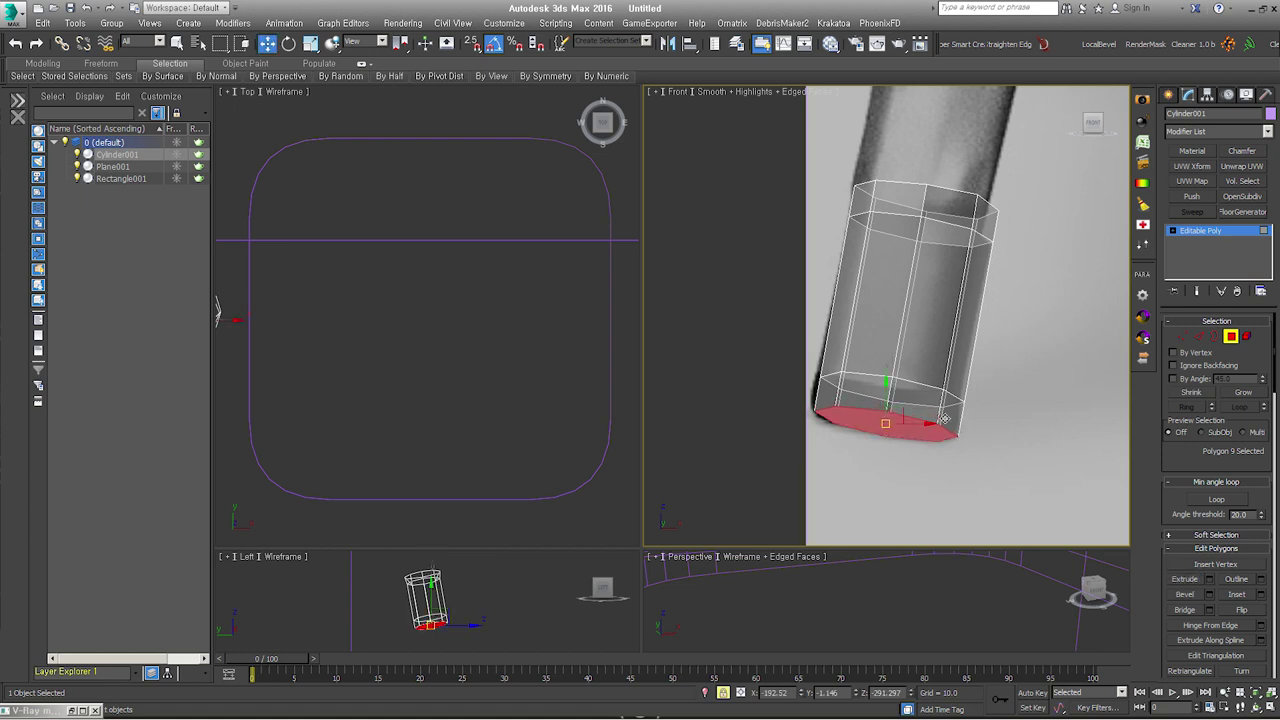
key(ctrl+z)
right_click(930, 380)
click(905, 408)
drag(982, 416, 994, 356)
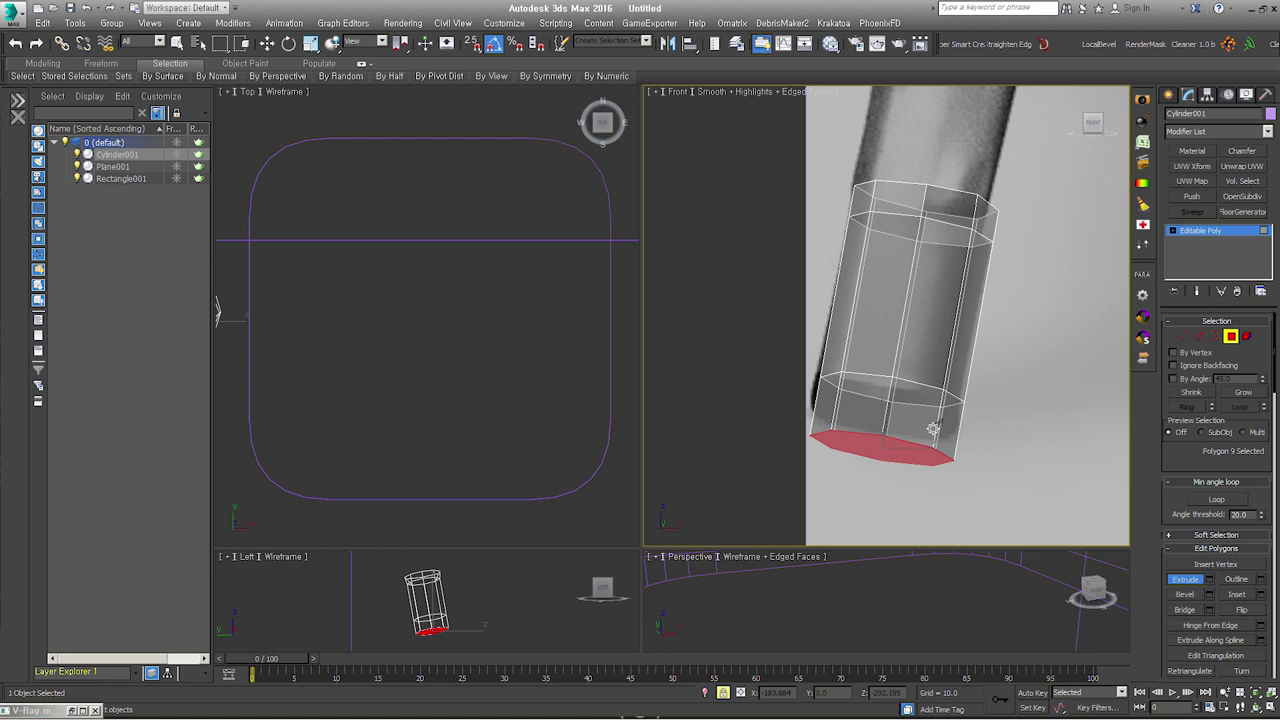
click(1230, 336)
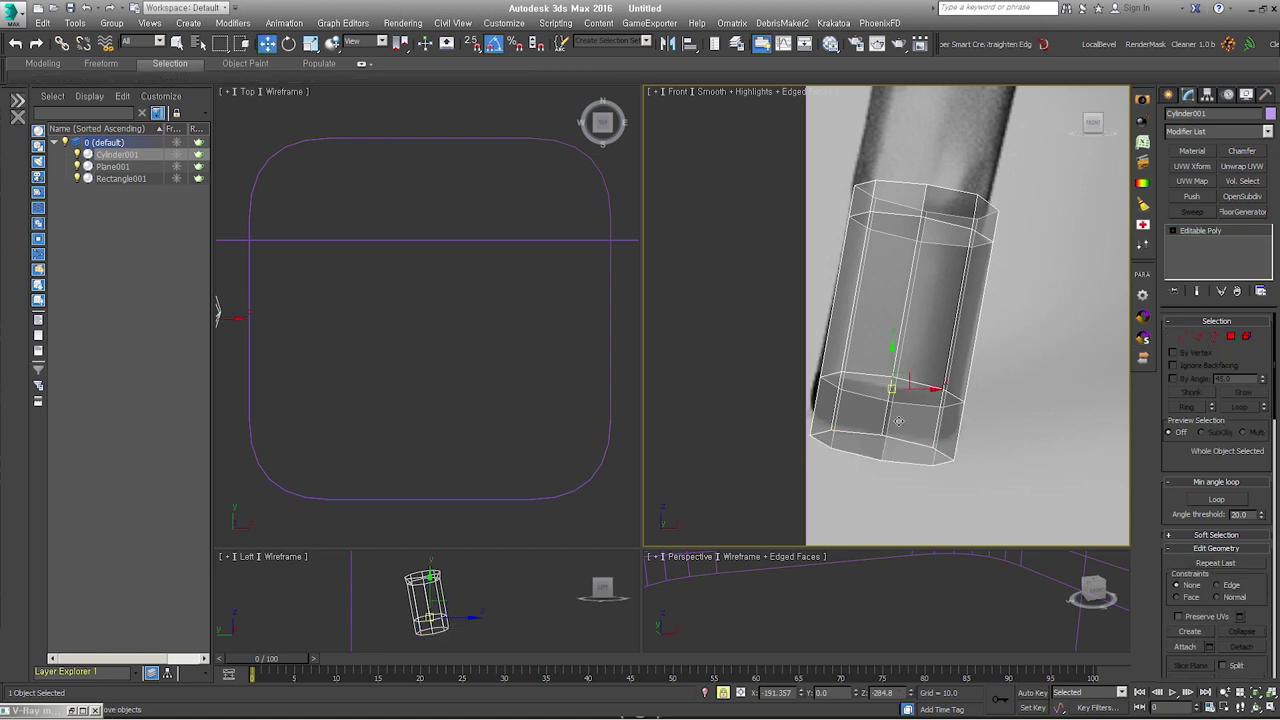
Step: Select the bottom element, grow it up the side faces, and detach it as Object001
middle_drag(898, 421, 900, 388)
middle_drag(1001, 218, 984, 288)
mouse_move(895, 513)
middle_down()
mouse_move(914, 290)
mouse_move(917, 310)
middle_up()
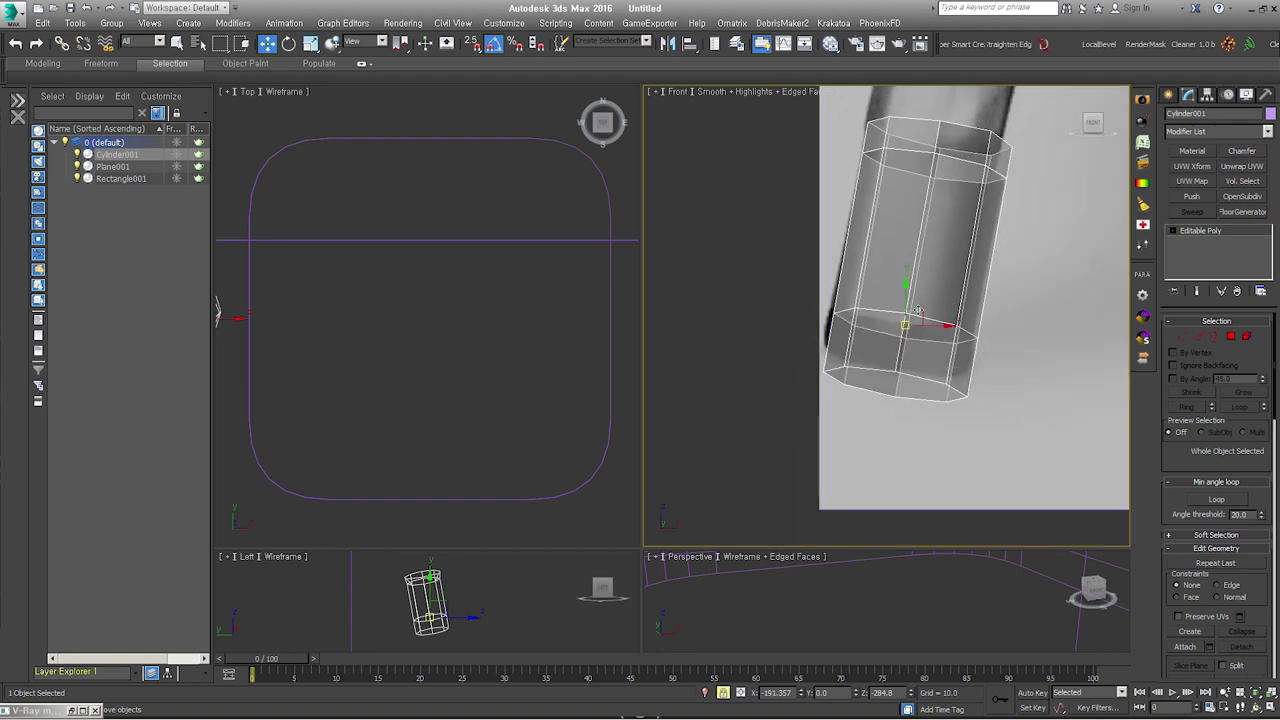
click(1203, 340)
click(1247, 338)
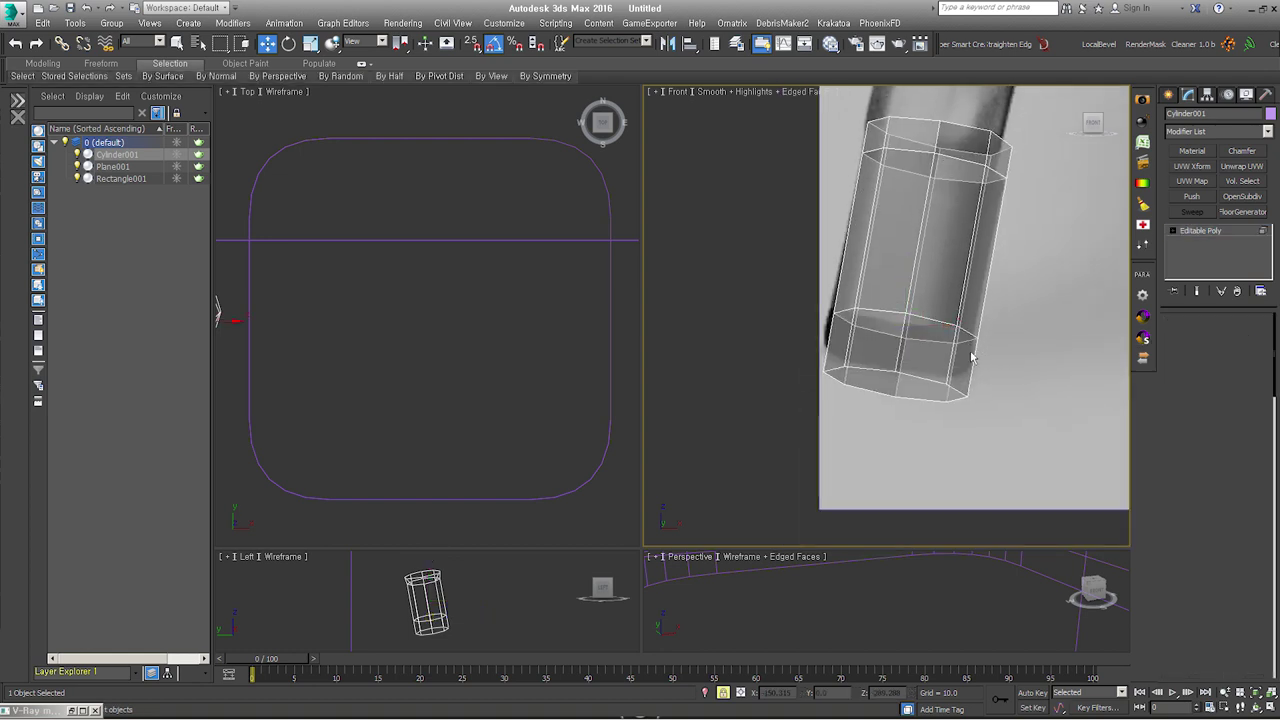
click(937, 351)
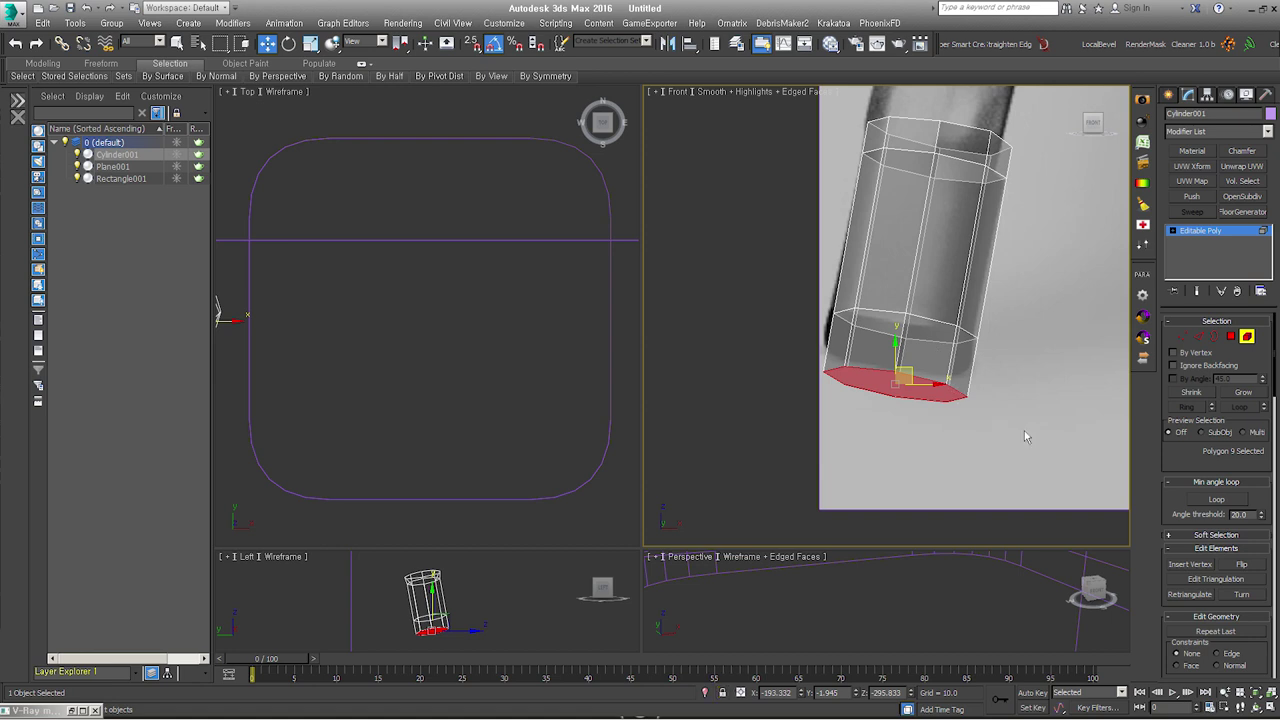
click(1244, 393)
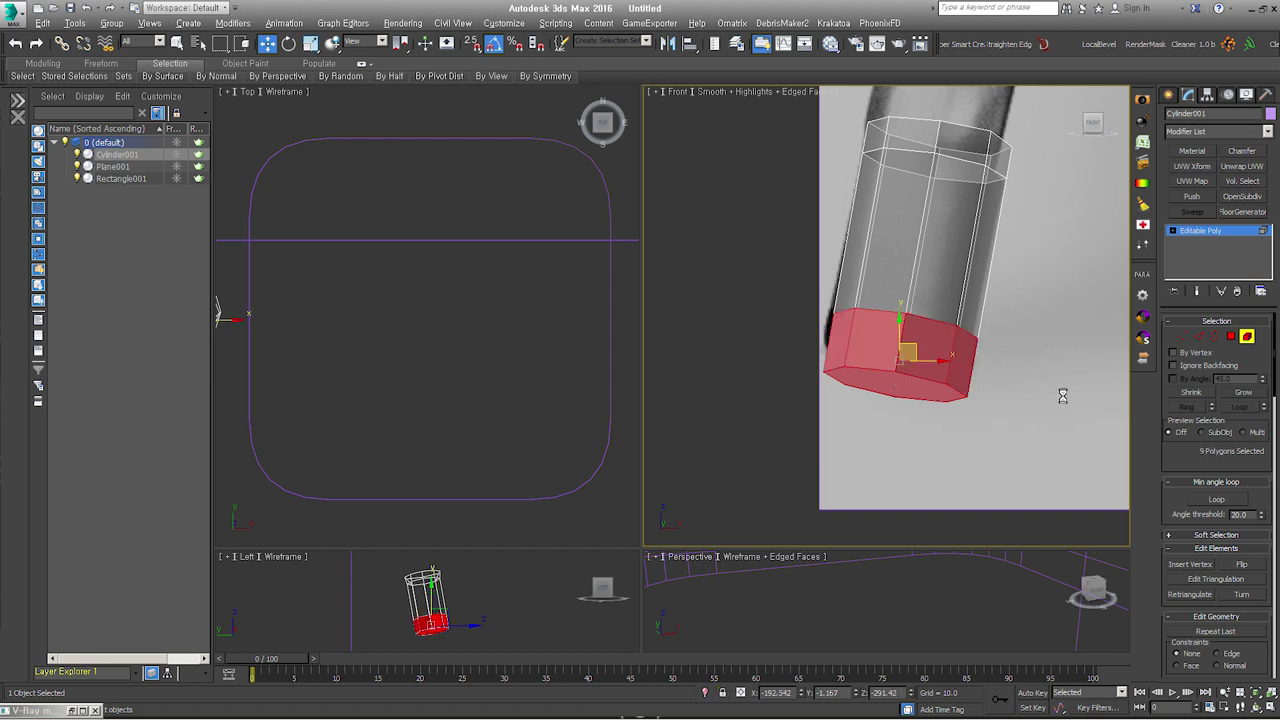
key(Return)
middle_drag(885, 285, 889, 382)
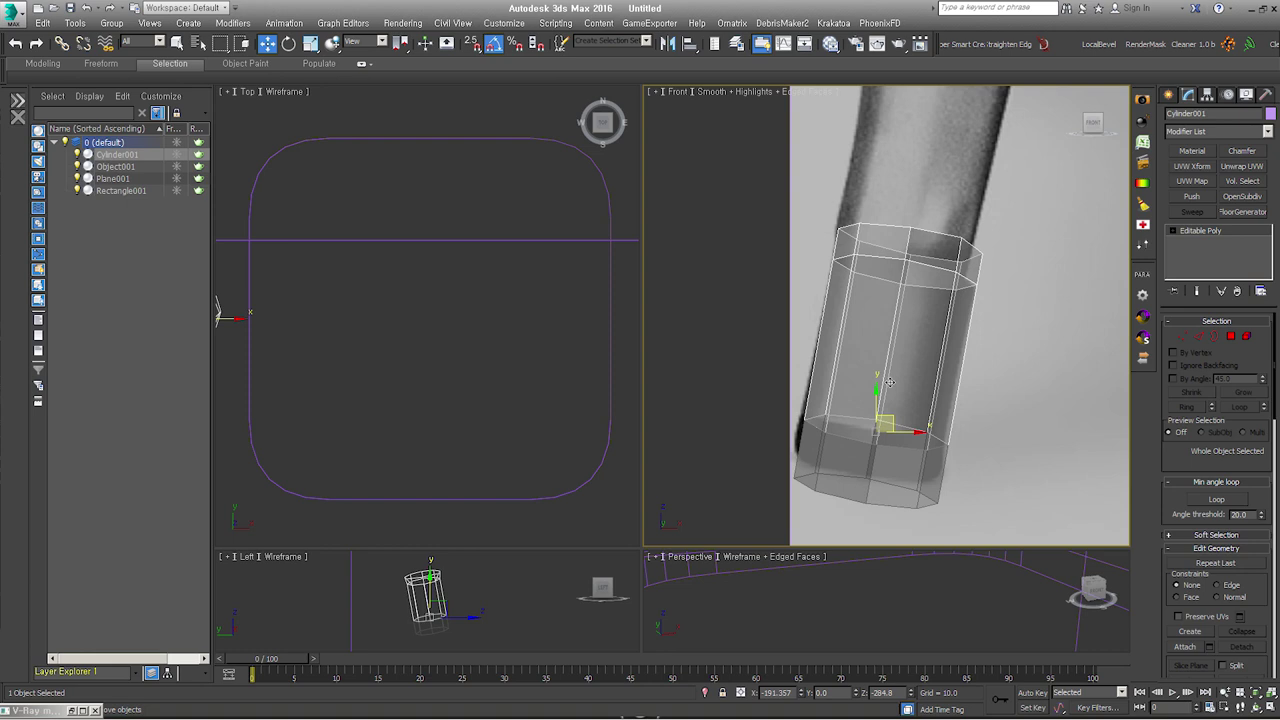
scroll(879, 370, down, 5)
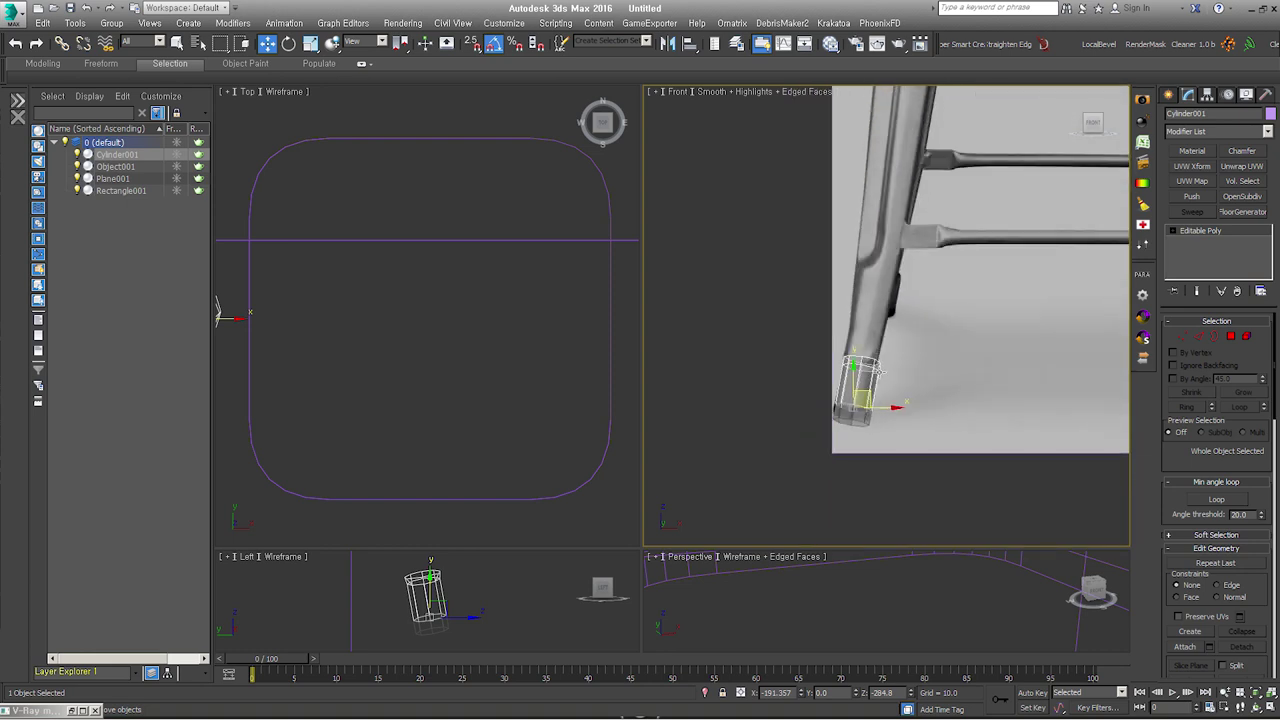
Step: Select the six-edge ring around the cylinder foot, zoom to it, and leave Edge mode
click(1199, 336)
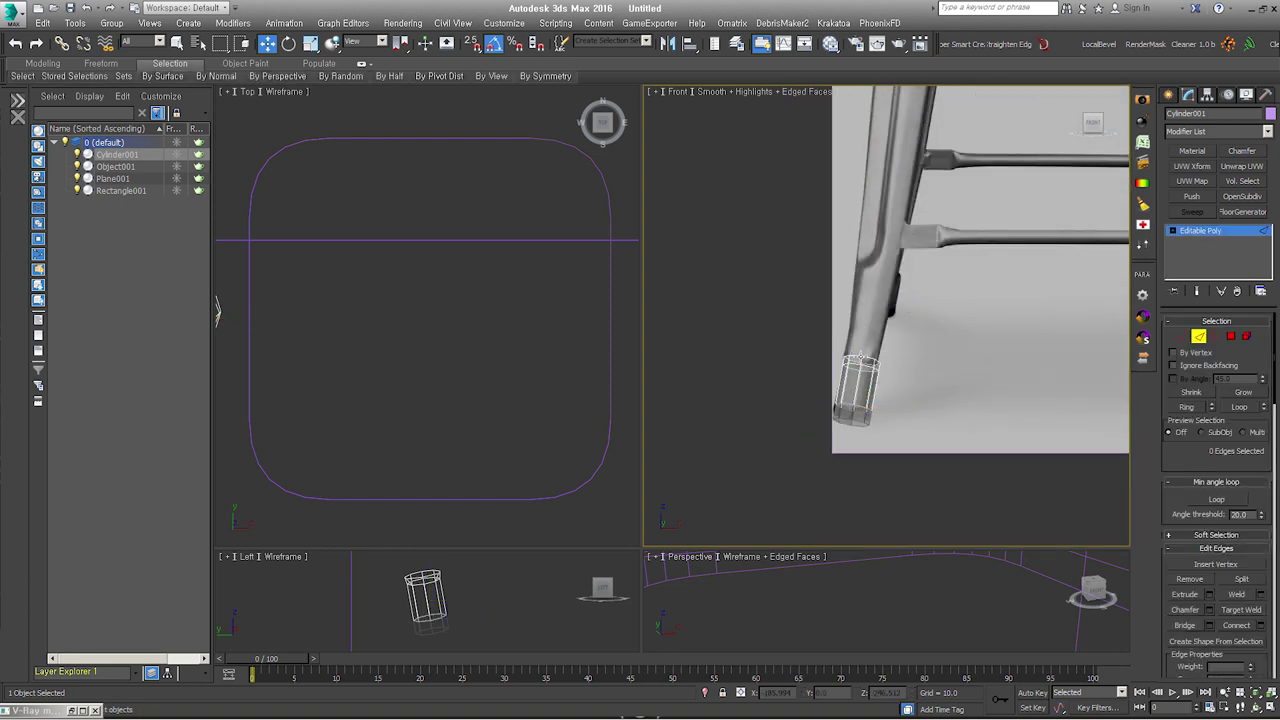
scroll(860, 385, up, 5)
click(911, 371)
mouse_move(911, 371)
alt+middle_down()
mouse_move(913, 428)
mouse_move(889, 397)
alt+middle_up()
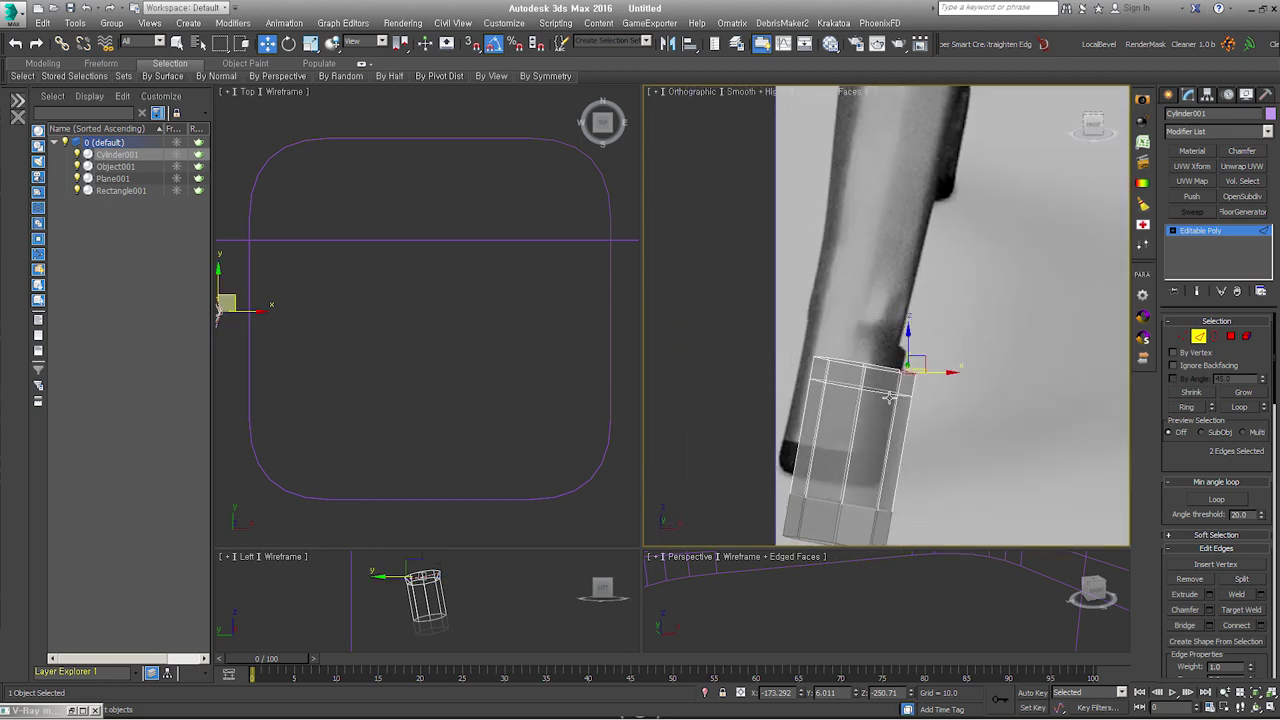
double_click(828, 357)
alt+middle_drag(828, 357, 963, 488)
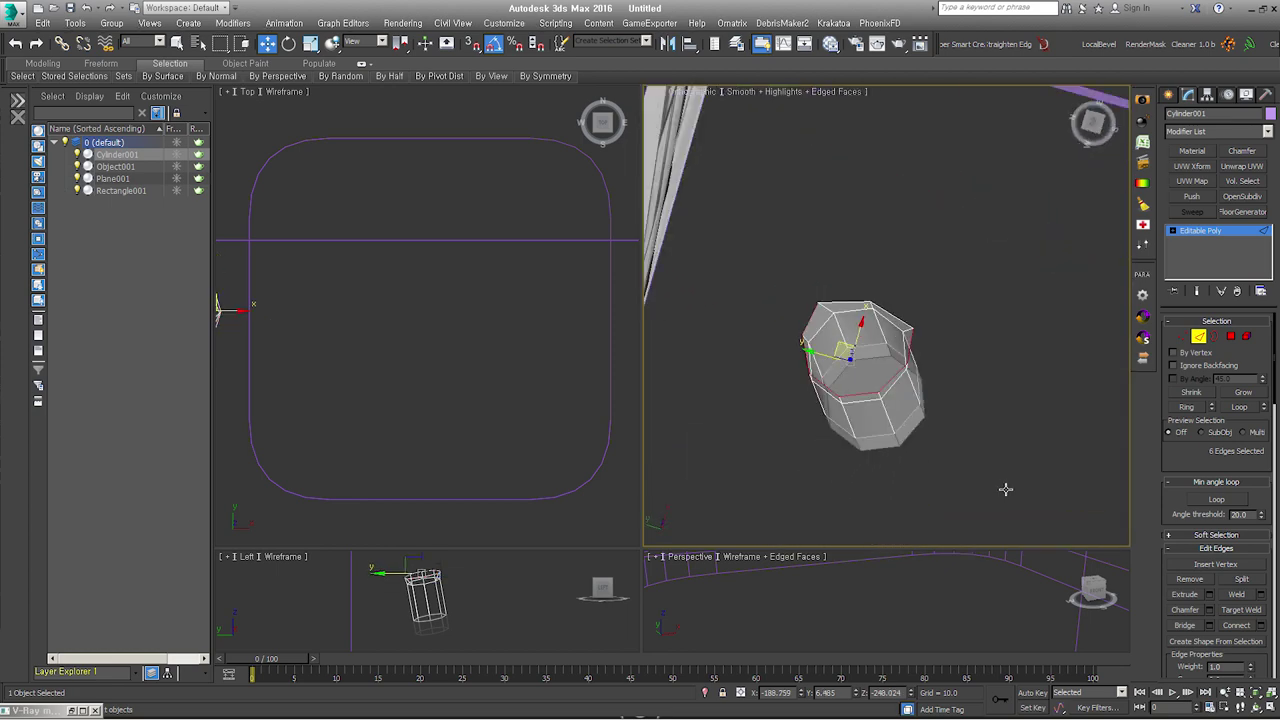
key(z)
mouse_move(951, 409)
alt+middle_down()
mouse_move(980, 398)
mouse_move(986, 414)
mouse_move(928, 400)
mouse_move(837, 306)
alt+middle_up()
scroll(928, 400, down, 3)
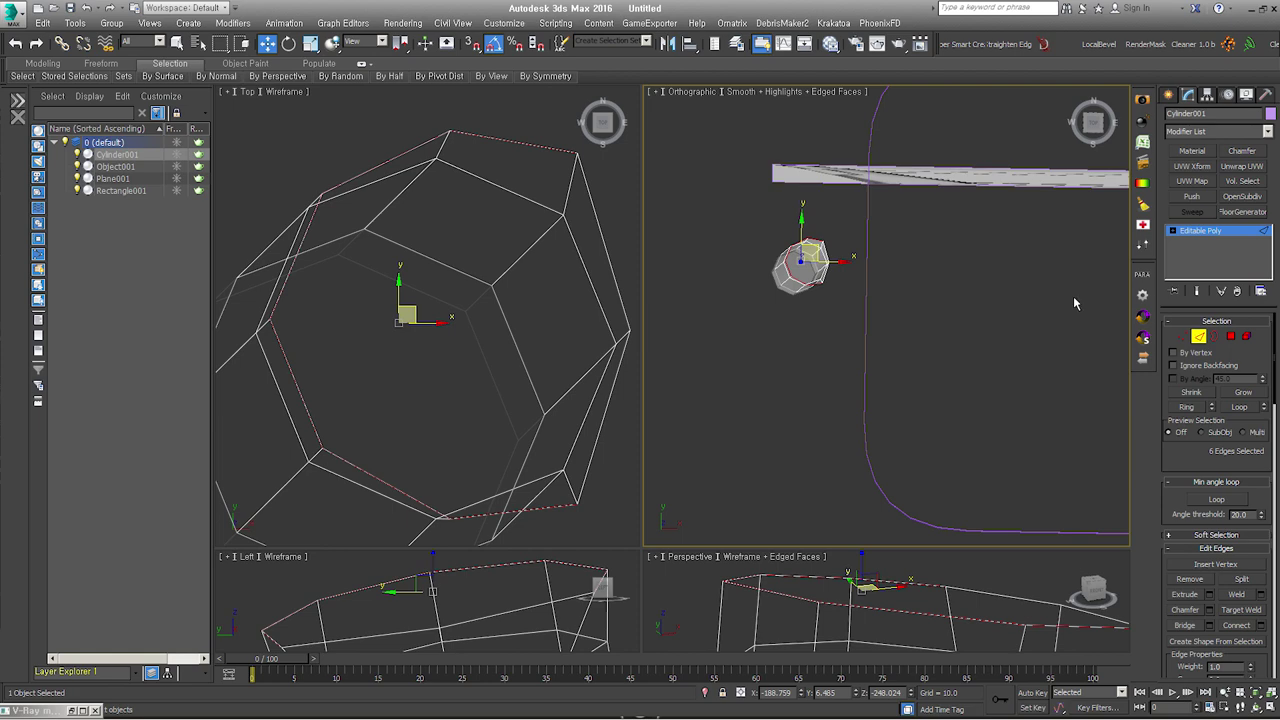
click(1200, 337)
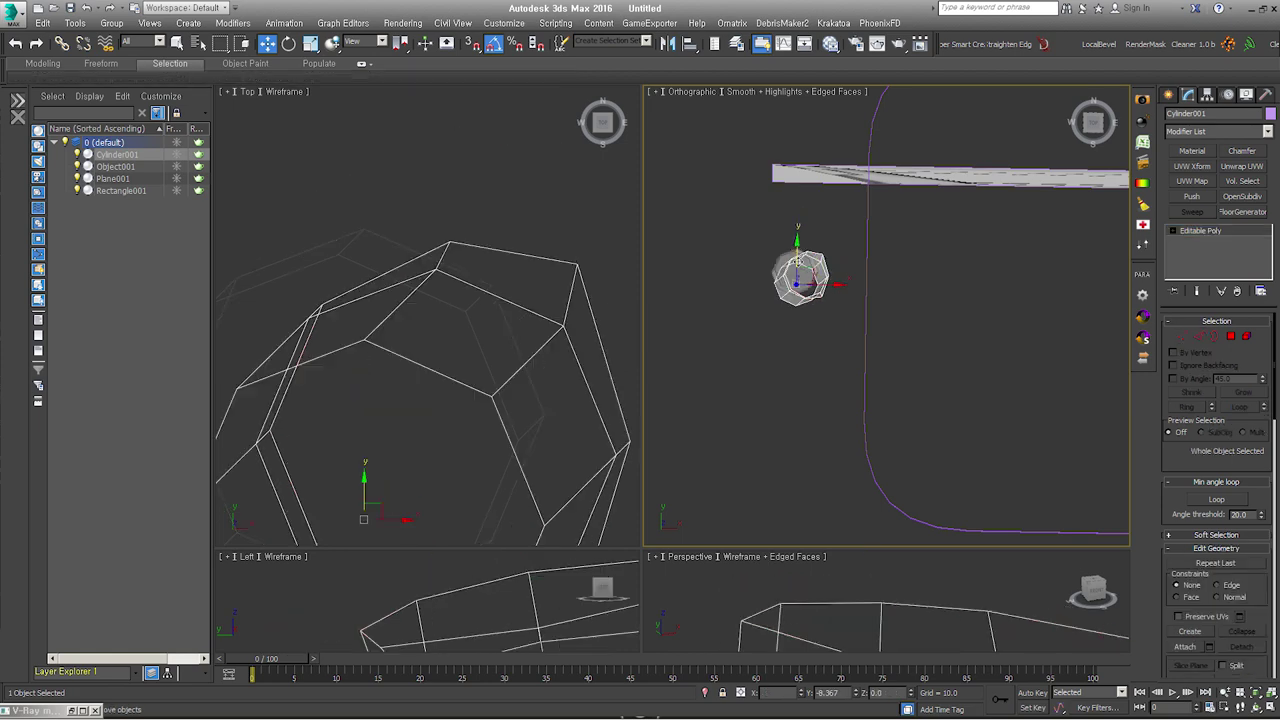
Step: Select Cylinder001 together with Object001 and move both down toward the stool's foot
drag(800, 265, 822, 392)
right_click(822, 392)
scroll(529, 323, down, 3)
ctrl+click(528, 320)
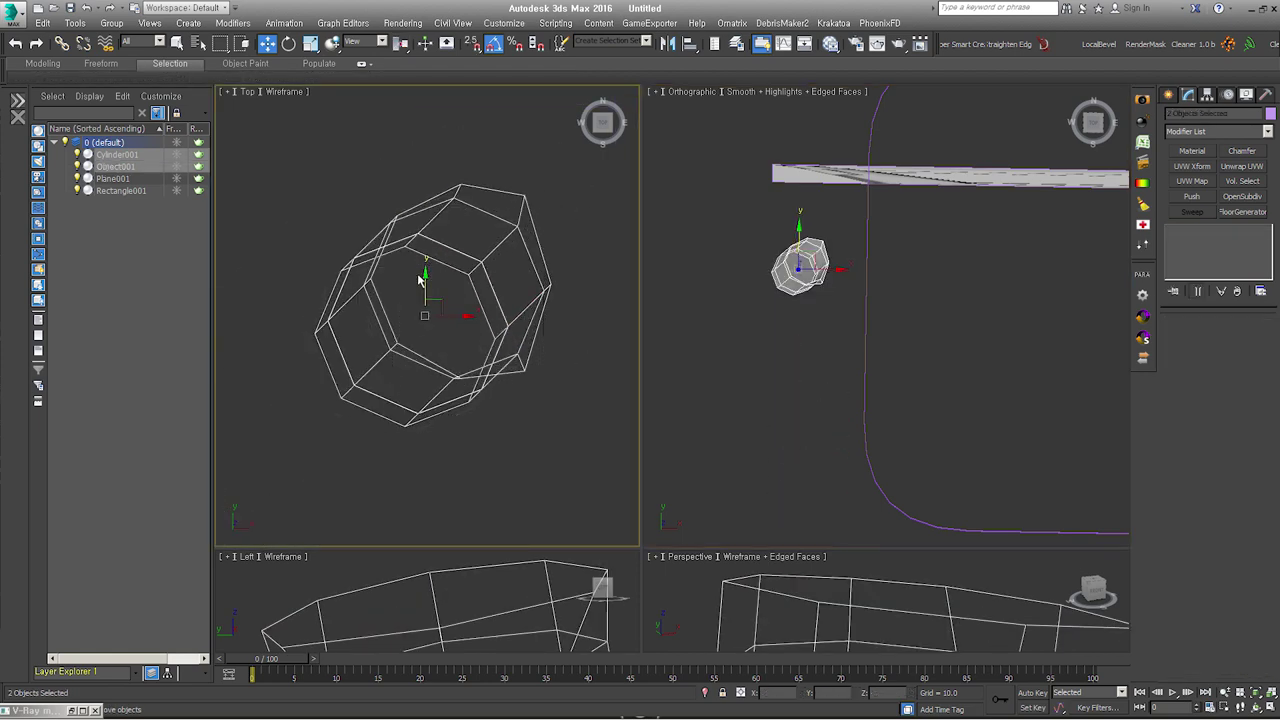
scroll(480, 314, down, 2)
scroll(781, 268, down, 2)
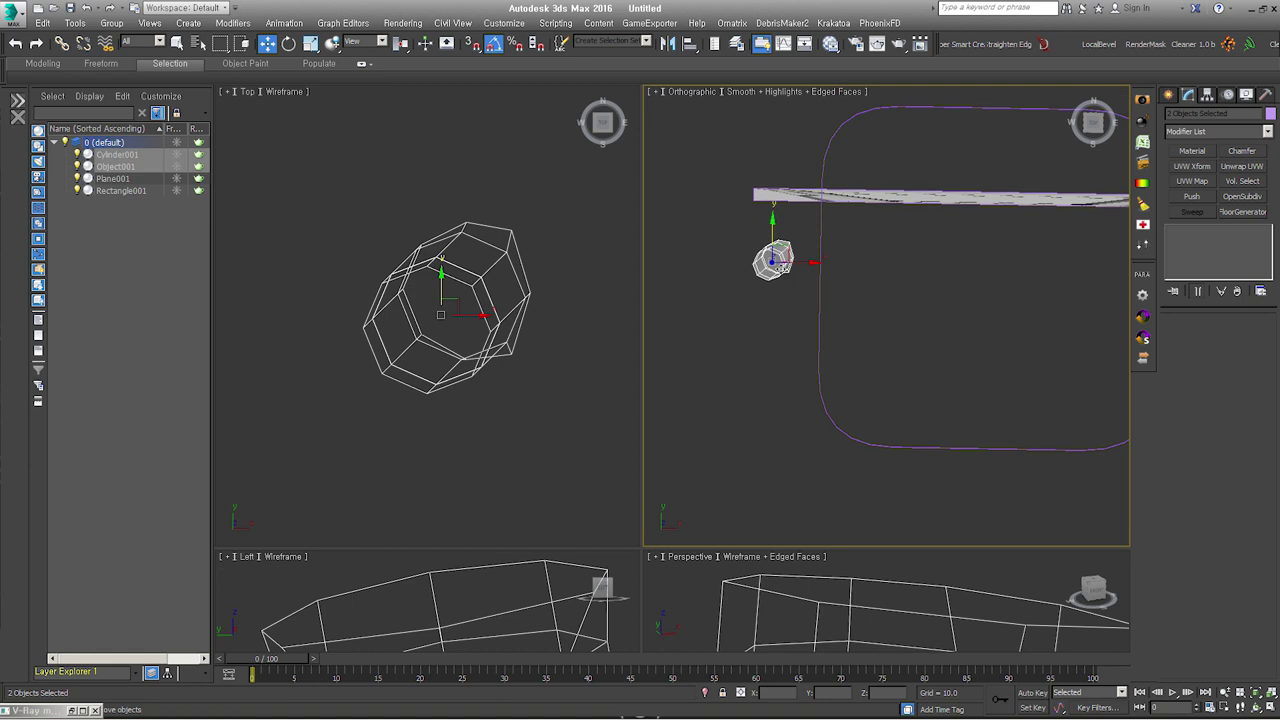
drag(781, 263, 793, 445)
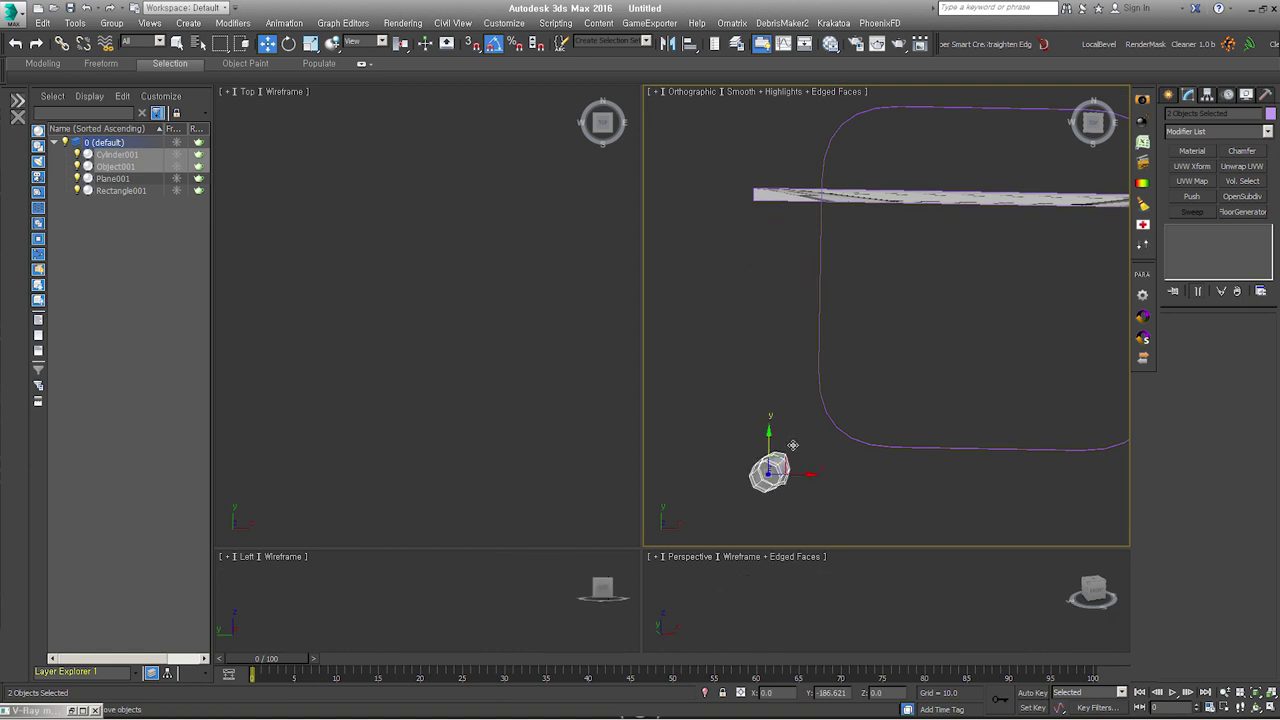
Step: Frame both foot-sleeve pieces in the Front view over the reference photo's leg
key(f)
key(z)
scroll(880, 380, down, 2)
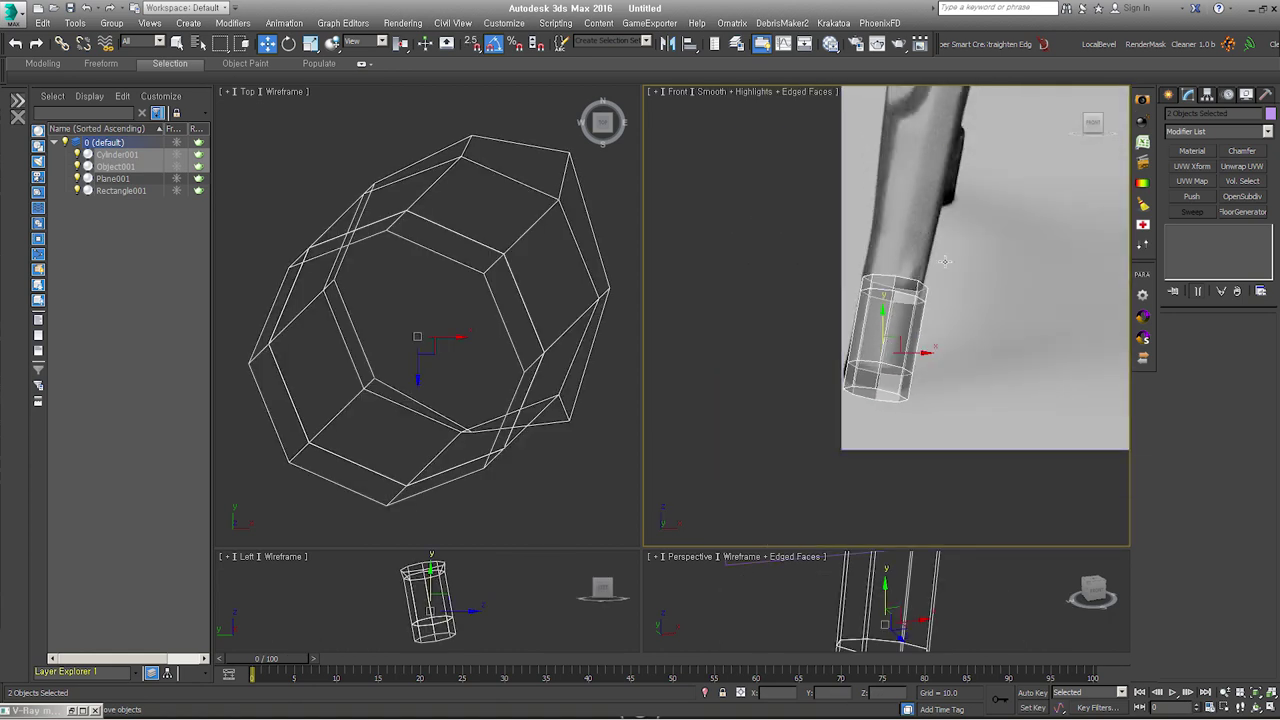
scroll(845, 425, down, 2)
scroll(845, 426, down, 2)
scroll(887, 296, down, 2)
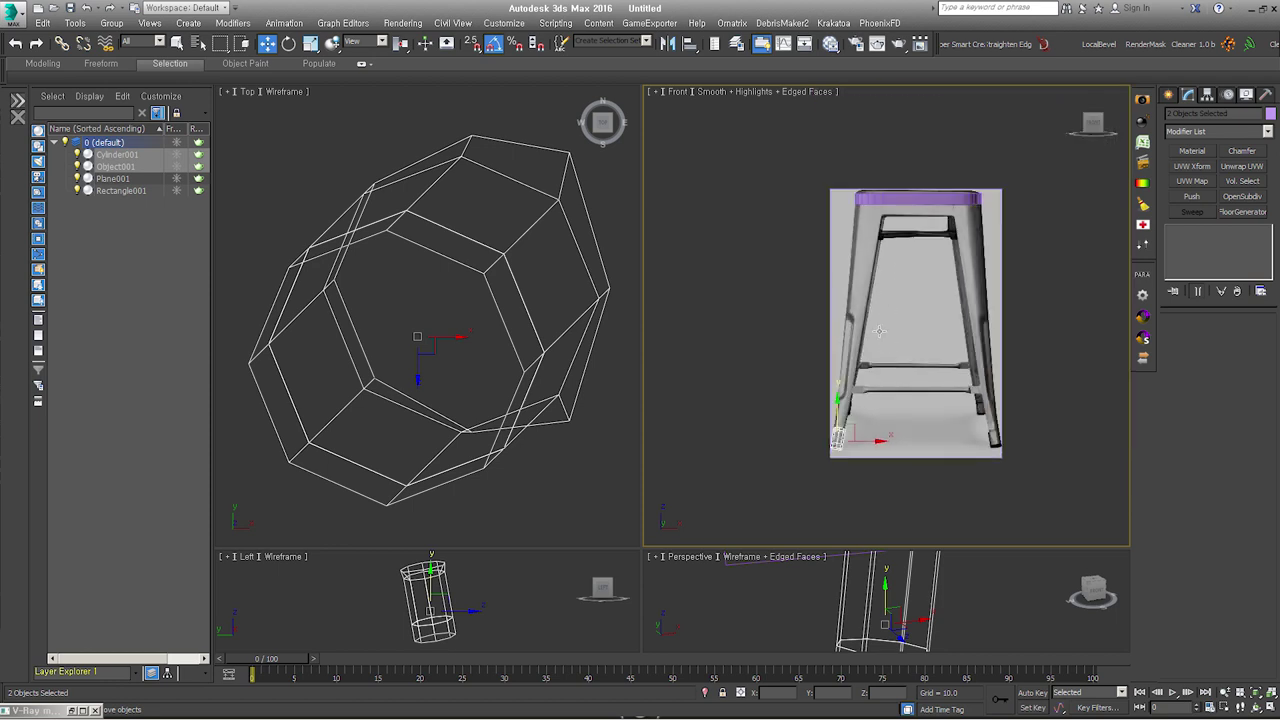
scroll(884, 310, up, 1)
scroll(880, 290, down, 1)
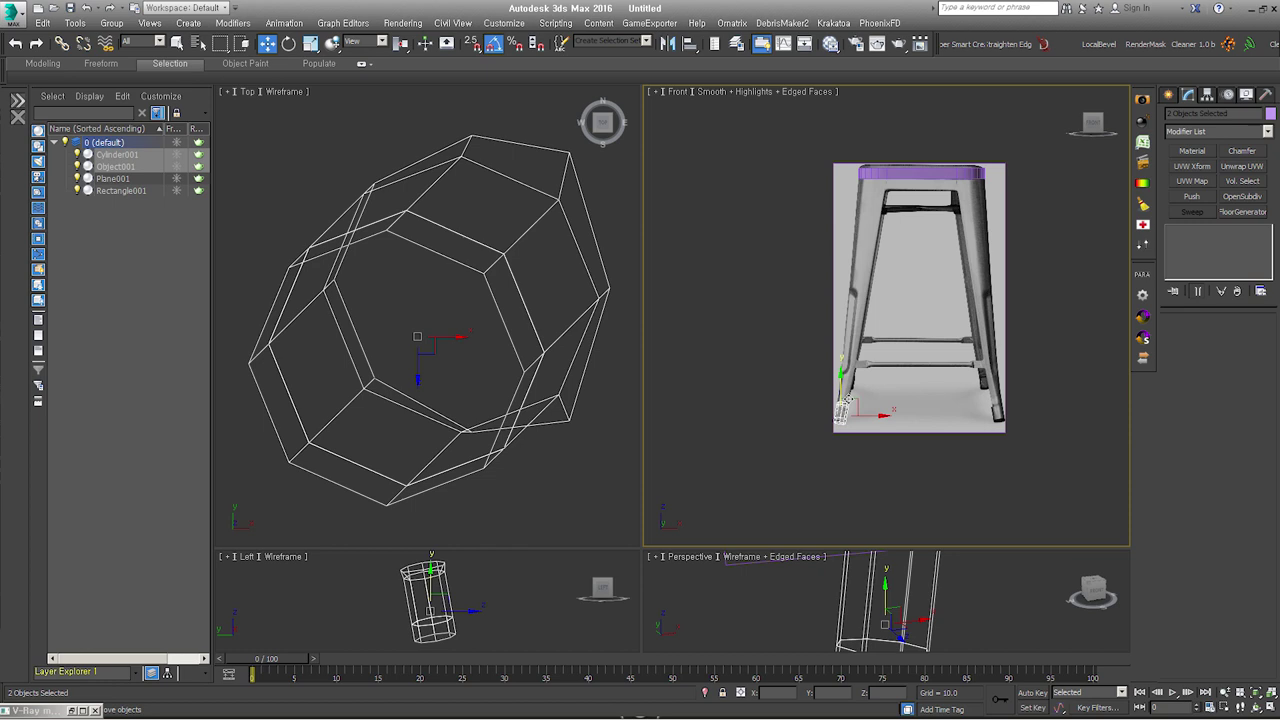
scroll(857, 402, up, 2)
scroll(850, 420, down, 2)
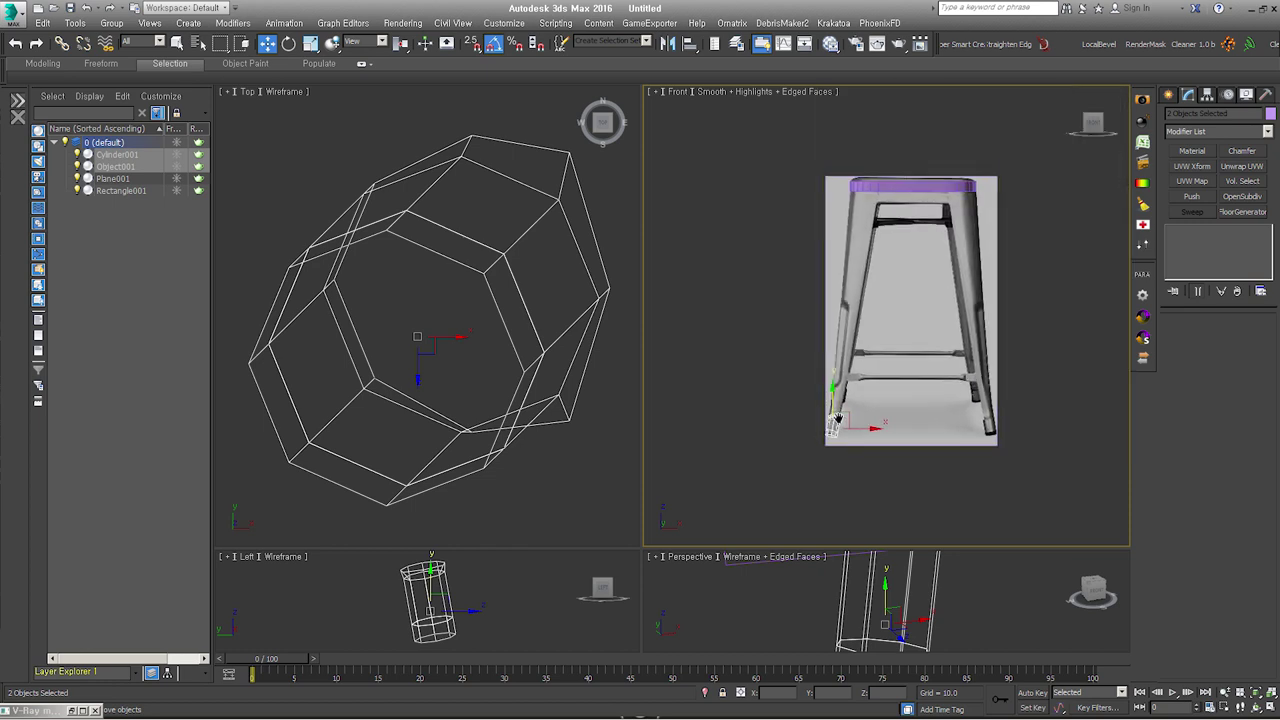
Step: Give Rectangle001 an Edit Poly modifier and drag its open border down into a skirt
click(910, 190)
middle_drag(872, 282, 886, 269)
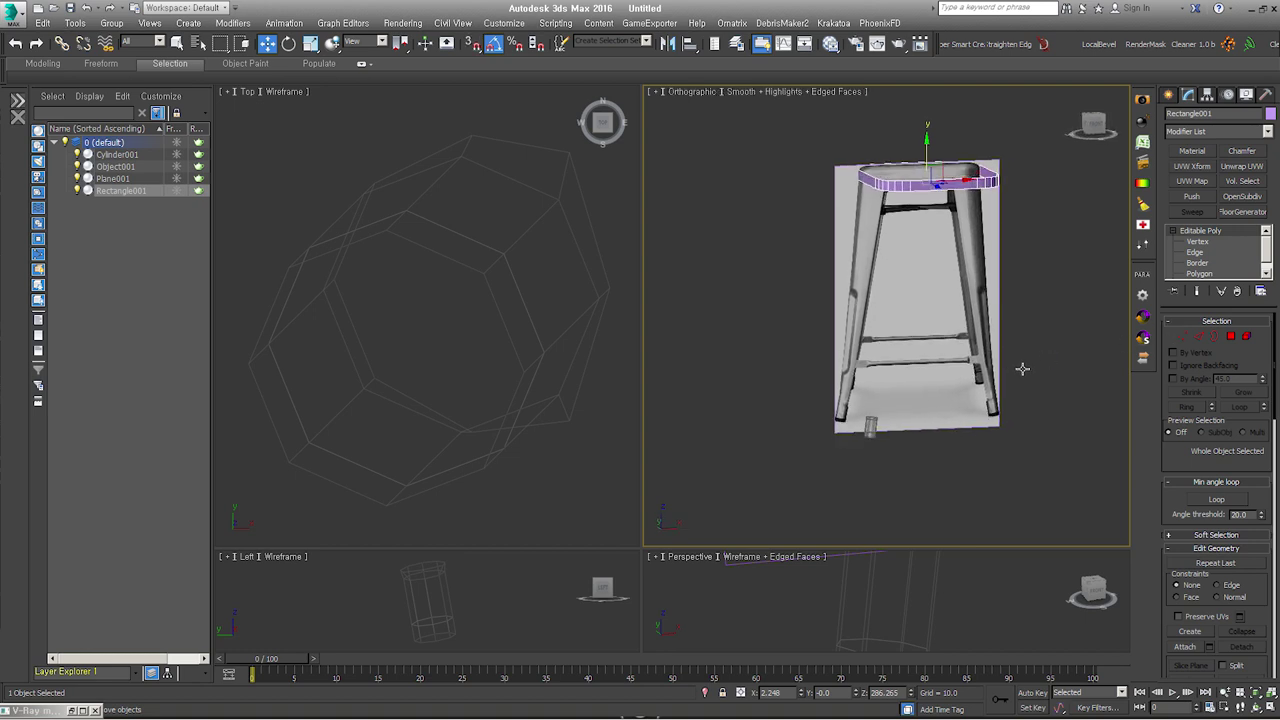
key(ctrl+e)
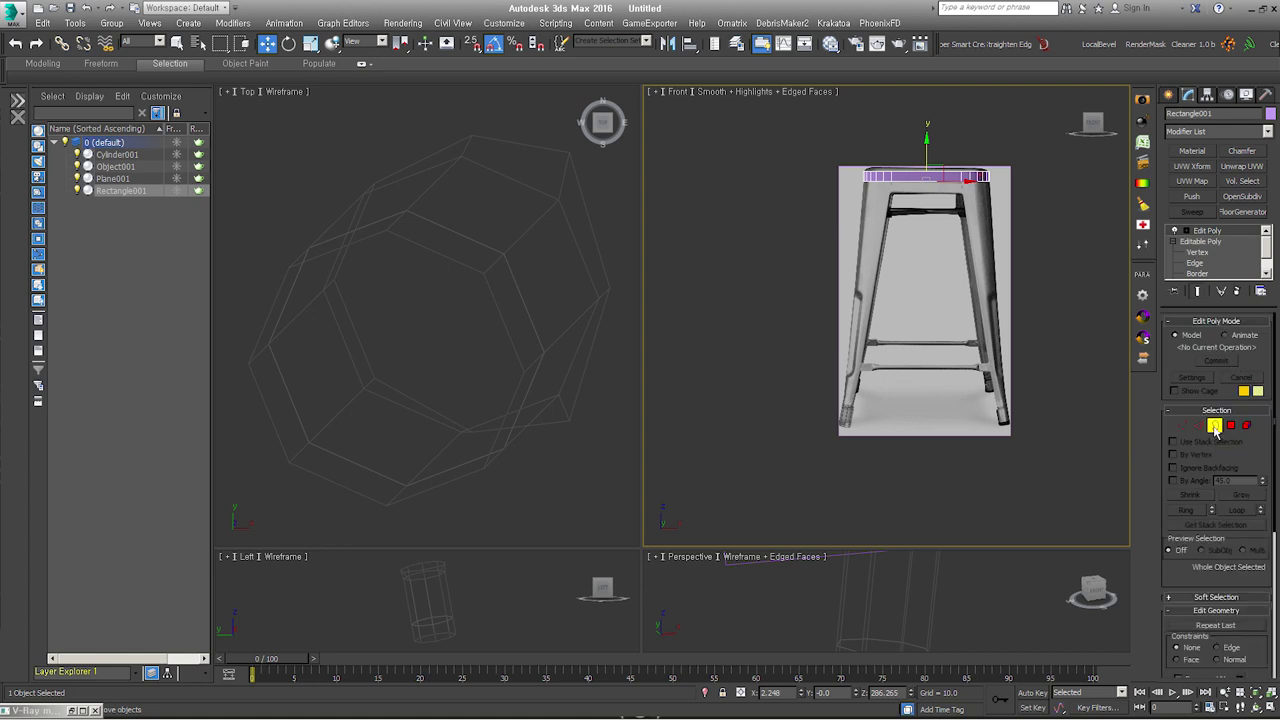
click(1215, 425)
shift+drag(925, 153, 936, 390)
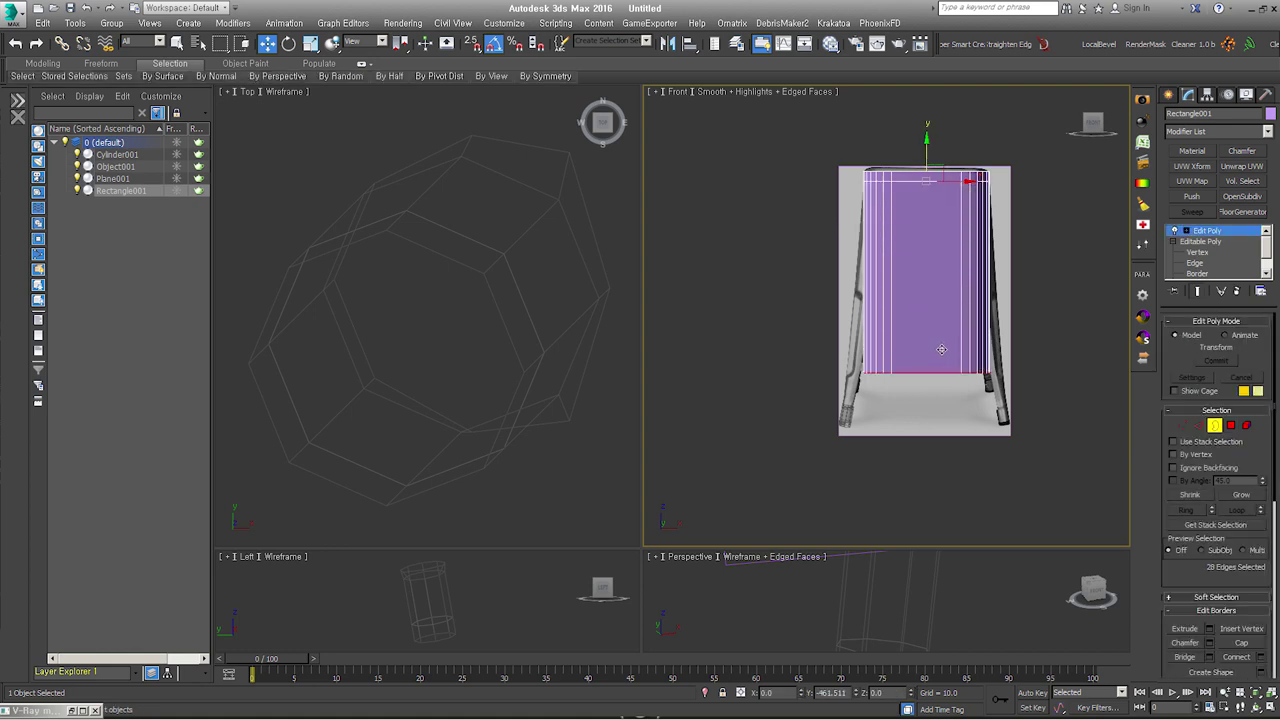
Step: Scale the skirt's bottom border wider so it tapers, then exit Border mode
right_click(936, 390)
click(995, 417)
drag(930, 388, 923, 371)
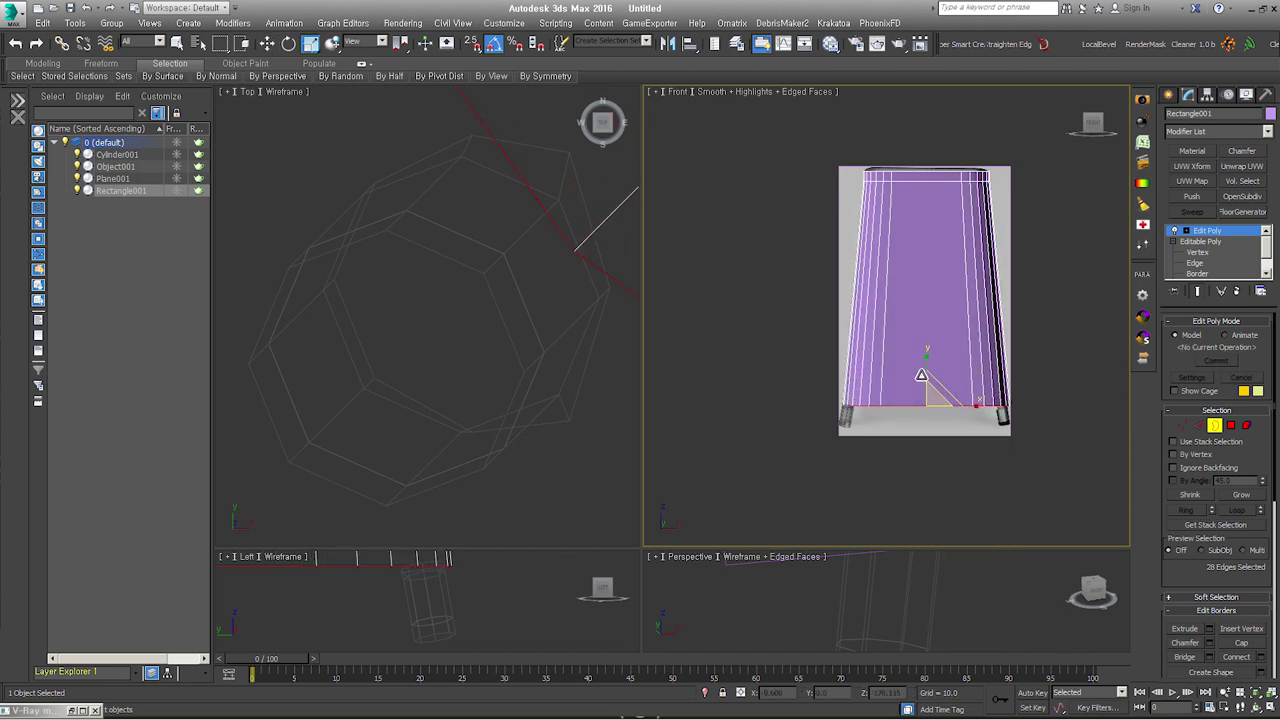
scroll(500, 293, down, 3)
click(1214, 425)
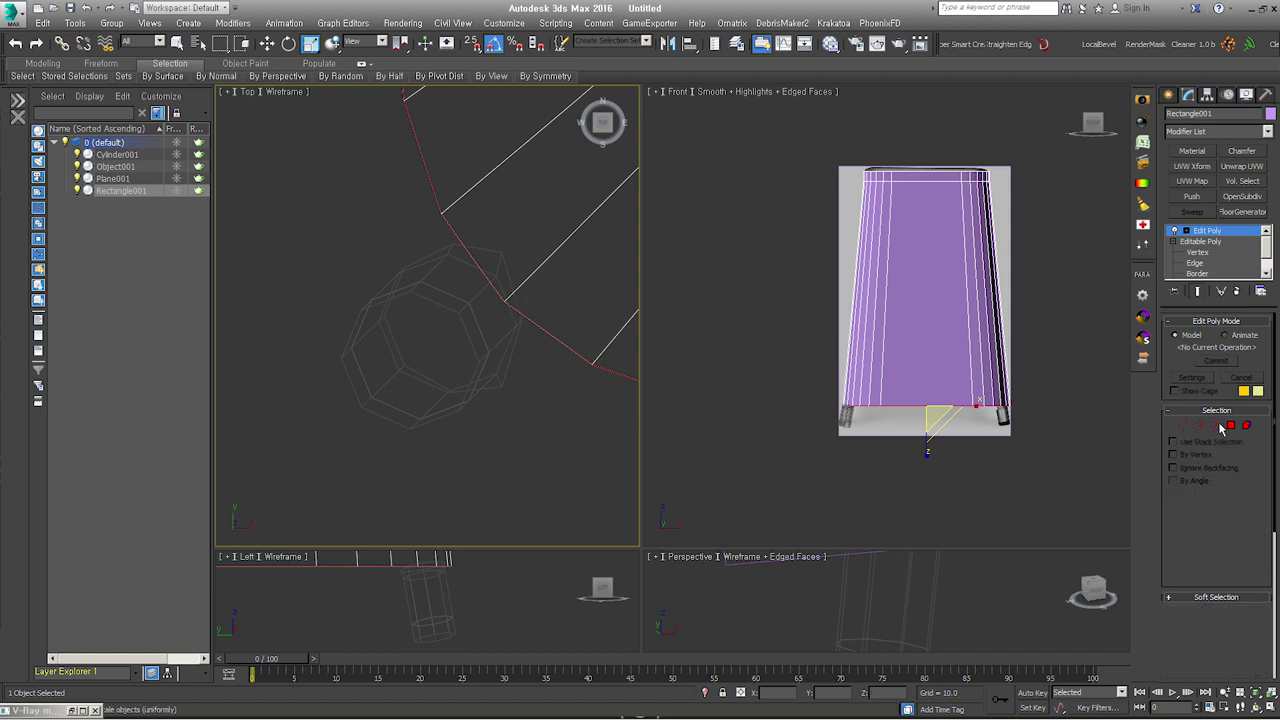
click(513, 323)
right_click(445, 320)
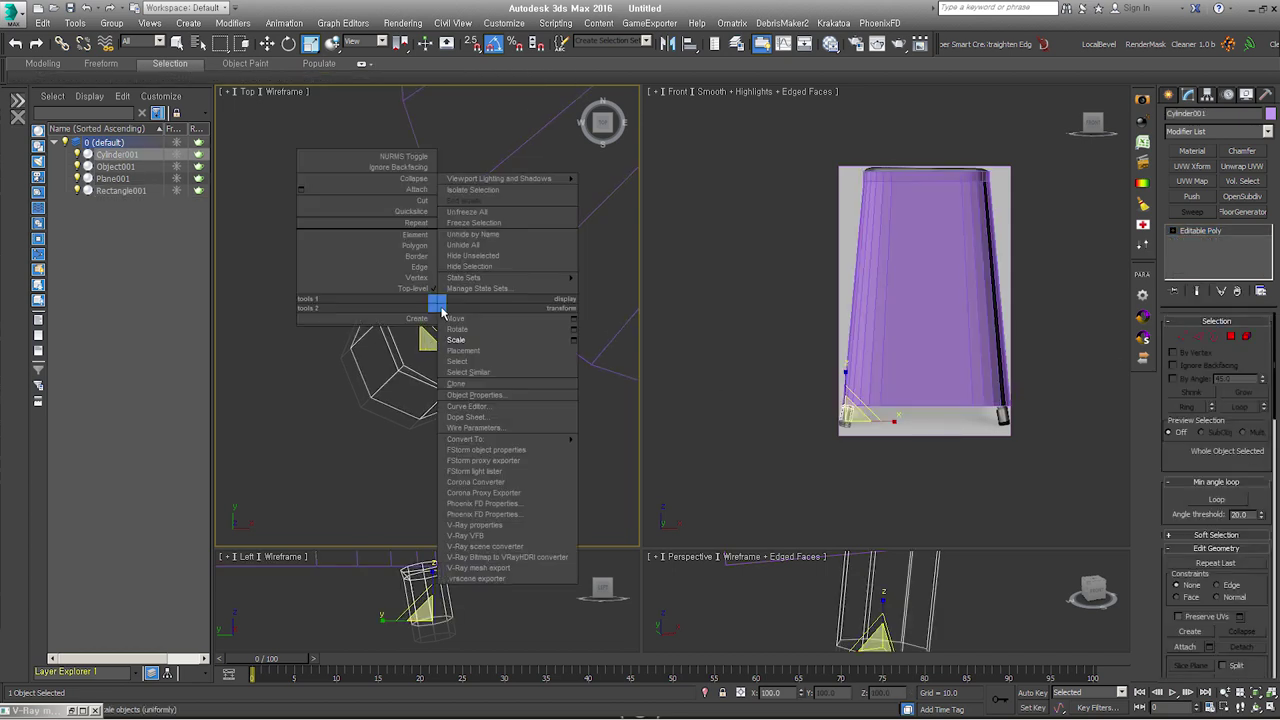
Step: Select Cylinder001 and Object001 and start rotating them about the vertical axis
click(513, 327)
click(513, 327)
key(e)
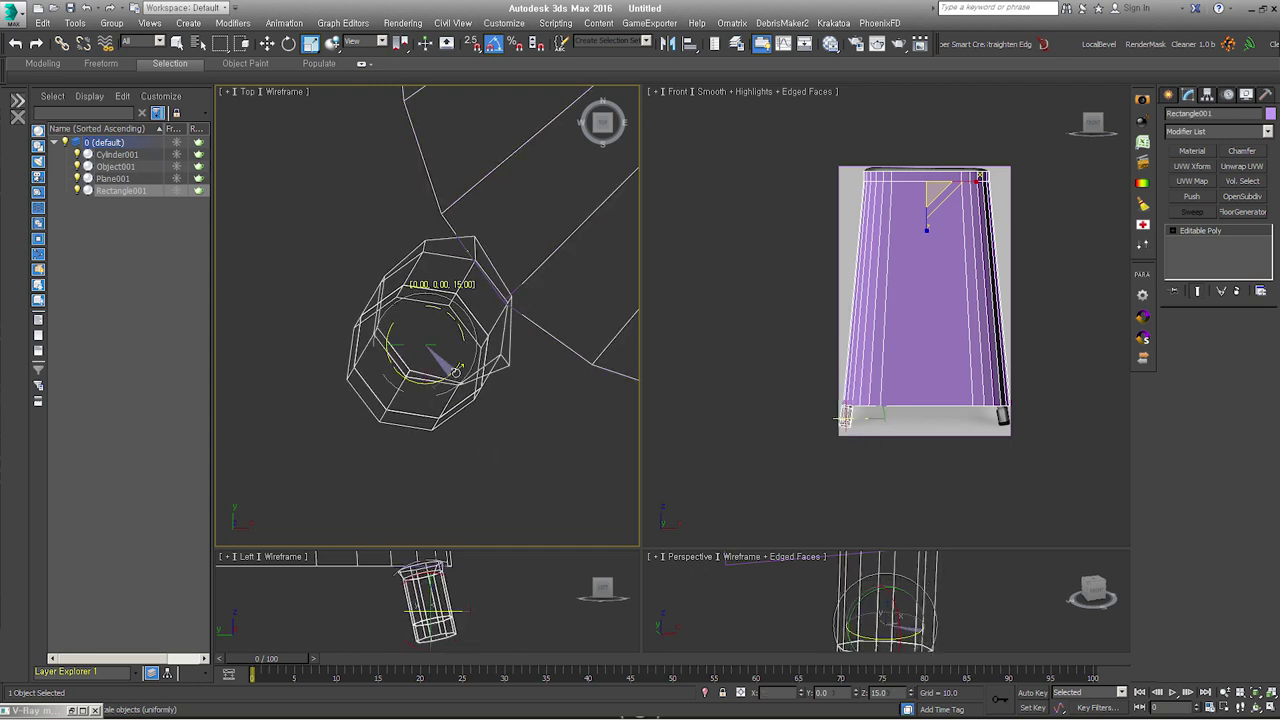
drag(460, 370, 458, 338)
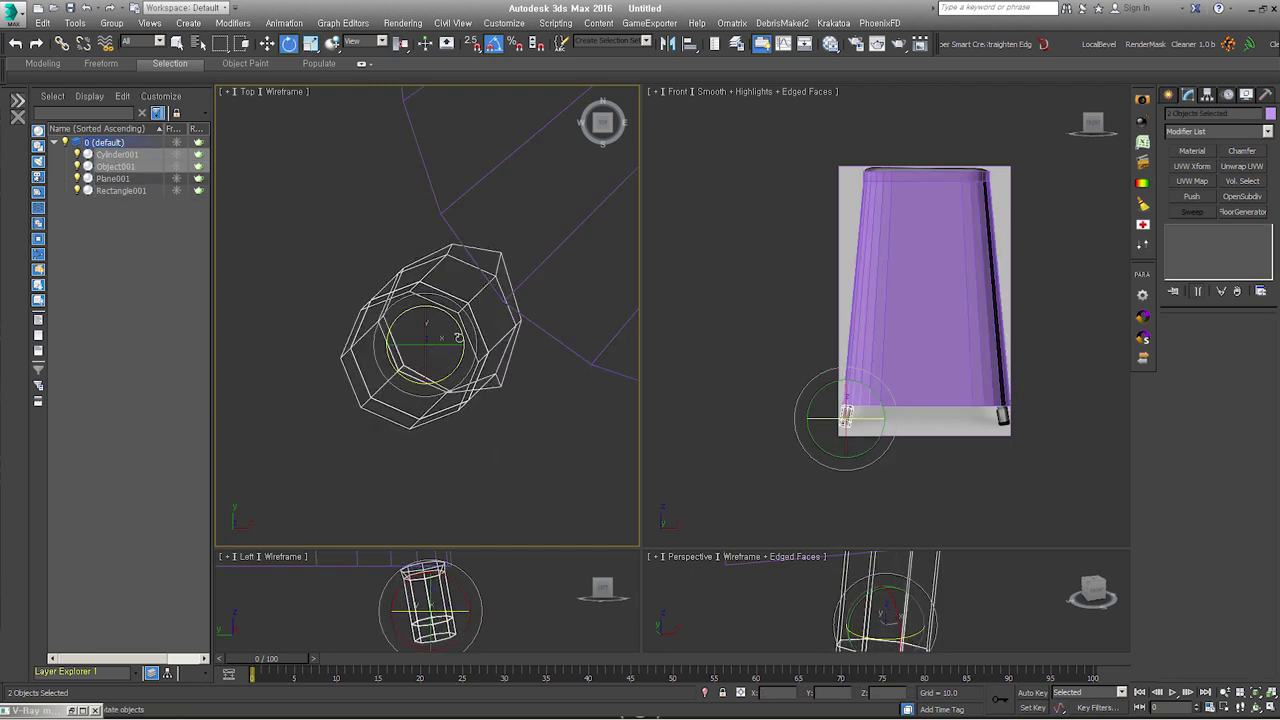
drag(436, 567, 455, 587)
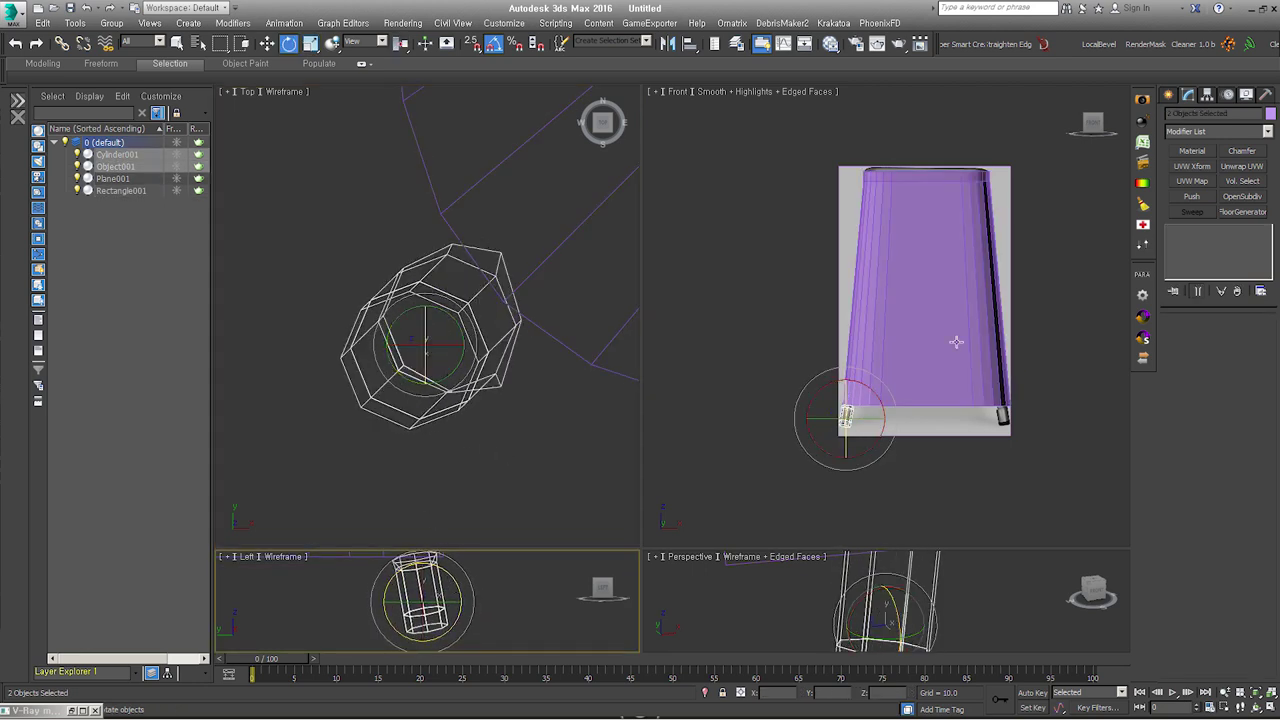
middle_drag(956, 342, 873, 398)
scroll(826, 407, up, 3)
mouse_move(550, 406)
alt+middle_down()
mouse_move(589, 289)
mouse_move(534, 286)
mouse_move(566, 292)
alt+middle_up()
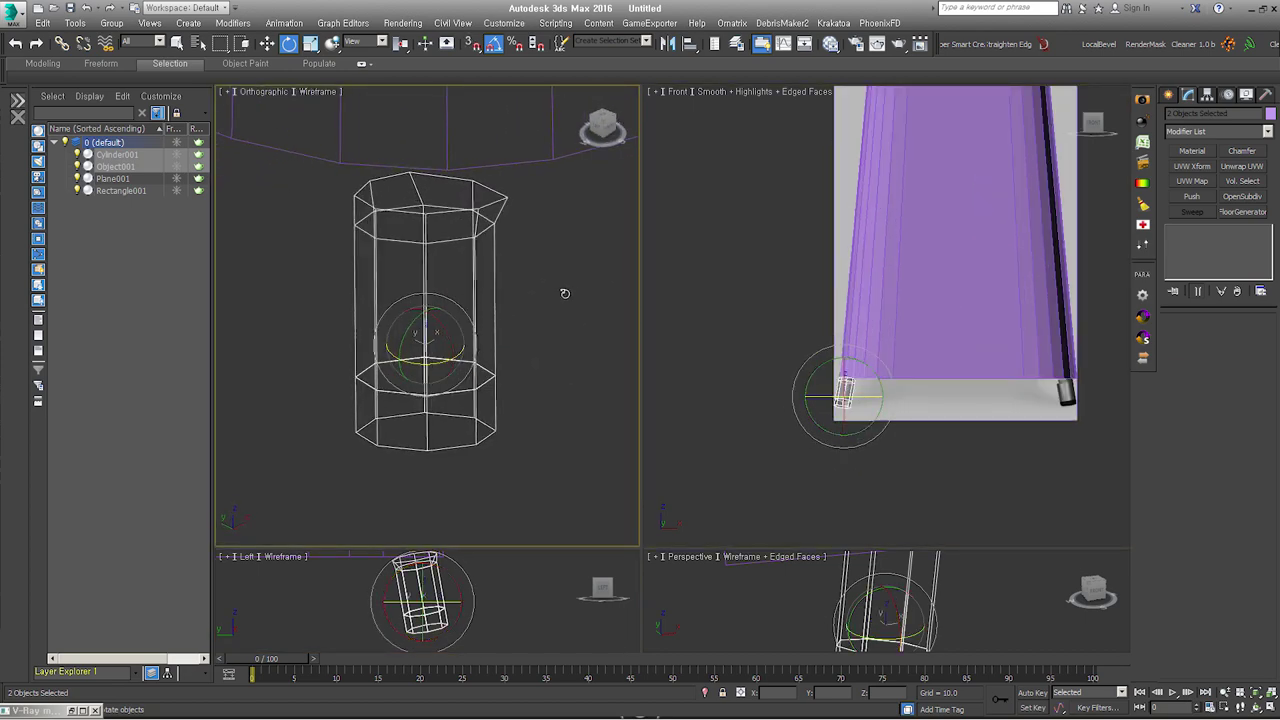
key(t)
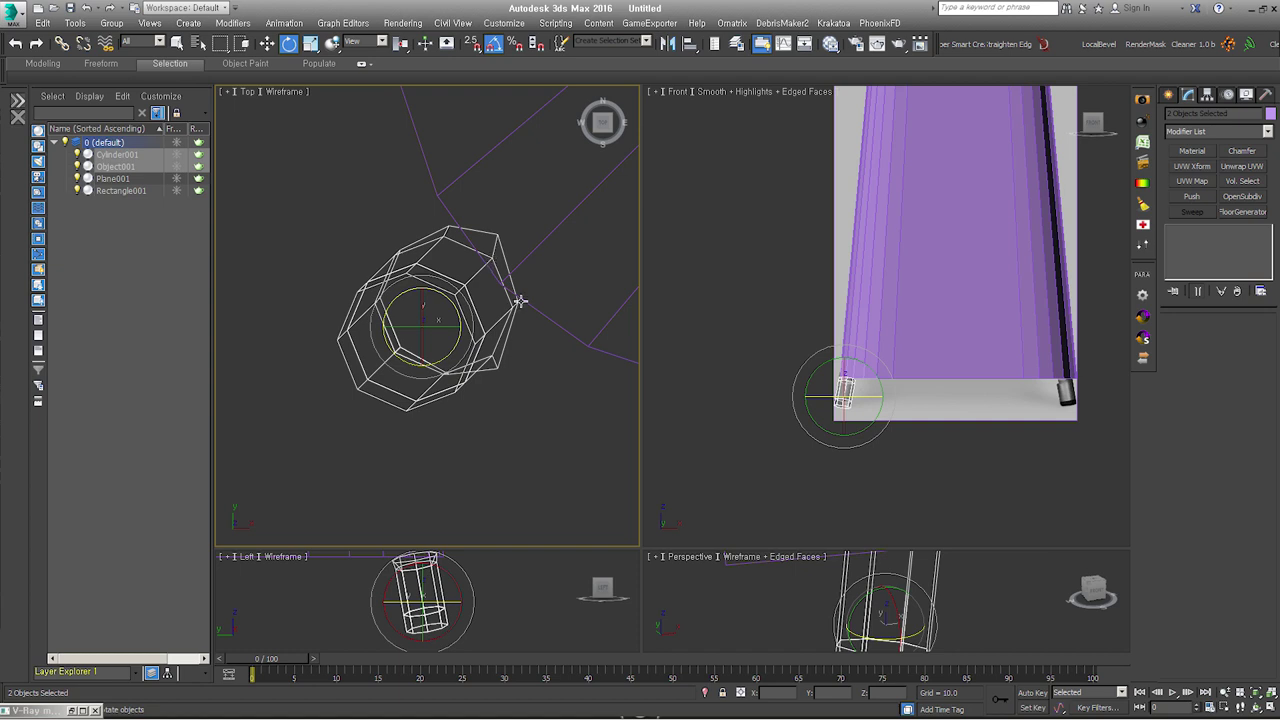
Step: Switch the reference coordinate system to Local and rotate both objects 35° on Z
click(365, 41)
click(362, 84)
alt+middle_drag(420, 300, 437, 315)
key(t)
drag(417, 371, 421, 370)
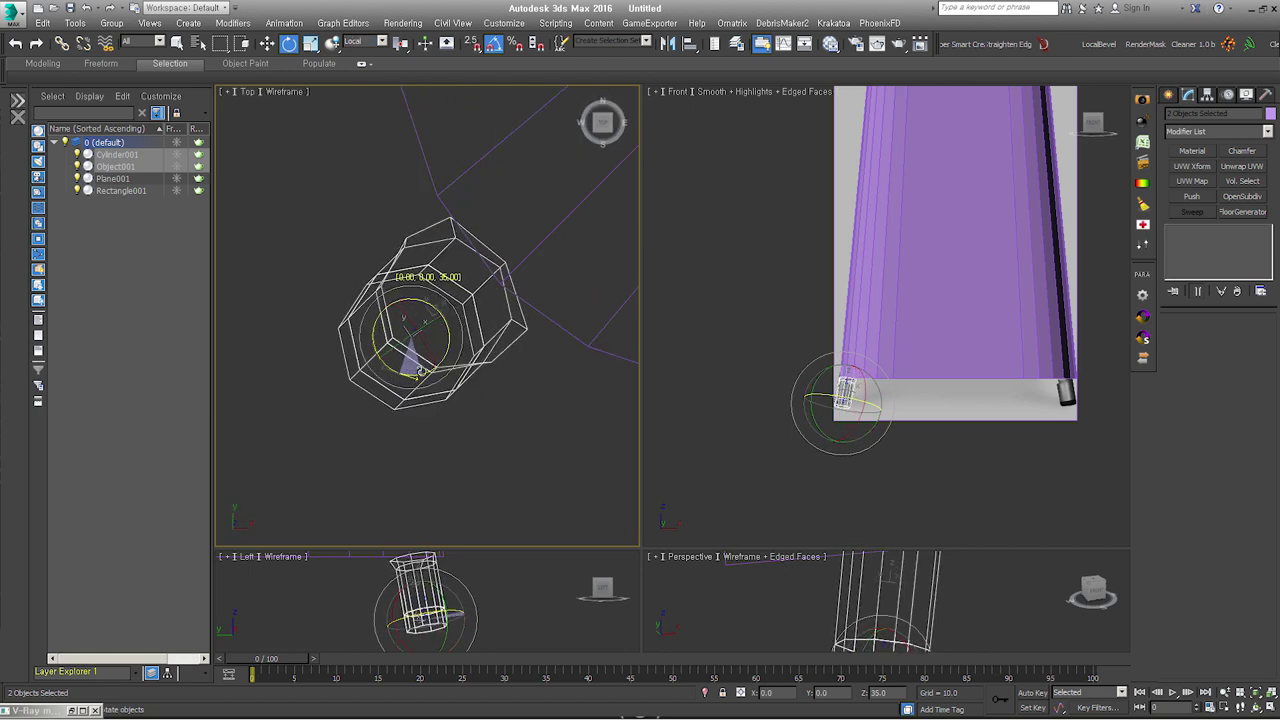
Step: Move the leg cylinder and Object001 to the right in the Top viewport
right_click(416, 312)
click(428, 322)
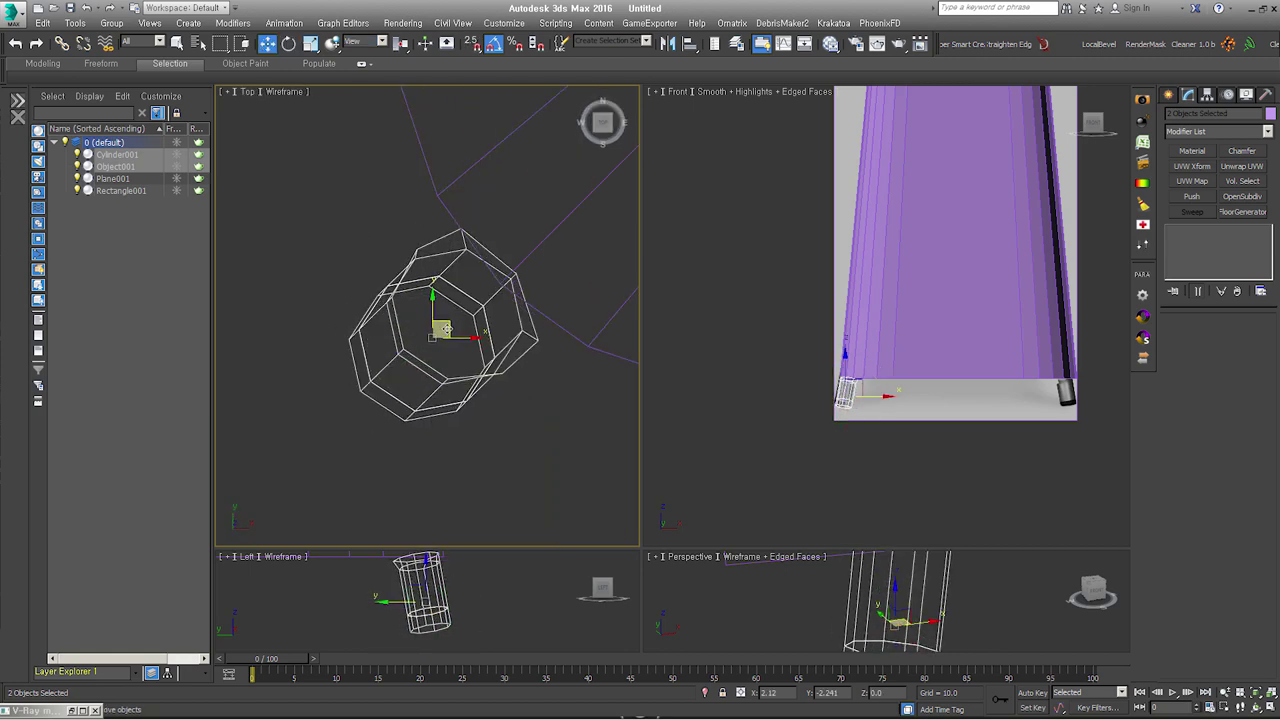
mouse_move(434, 290)
mouse_down()
mouse_move(512, 291)
mouse_move(534, 266)
mouse_up()
mouse_move(534, 266)
alt+middle_down()
mouse_move(466, 291)
mouse_move(577, 249)
alt+middle_up()
key(shift+z)
Step: Nudge both objects slightly up and left onto the skirt's lower corner
right_click(539, 258)
click(560, 281)
key(w)
drag(536, 272, 527, 262)
mouse_move(527, 262)
alt+middle_down()
mouse_move(623, 271)
mouse_move(521, 271)
alt+middle_up()
key(shift+z)
Step: Zoom the front view onto the stool leg and reselect the leg cylinder
click(1054, 379)
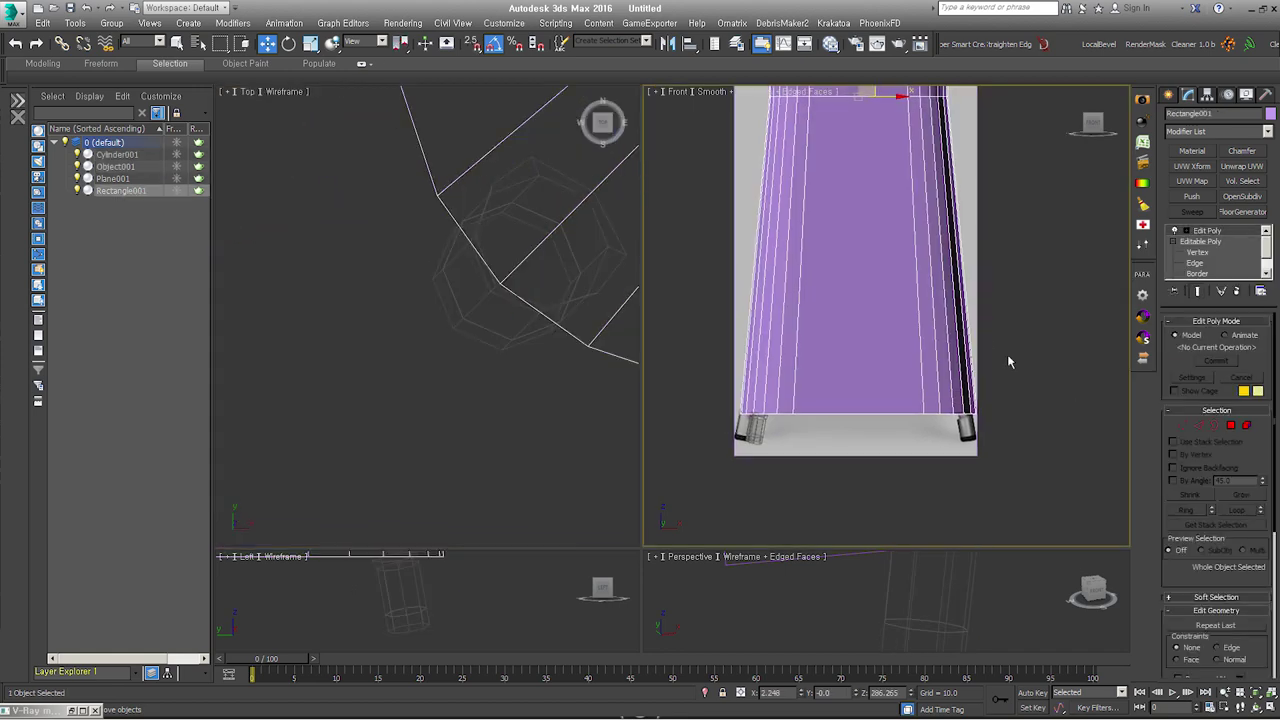
key(shift+z)
click(490, 213)
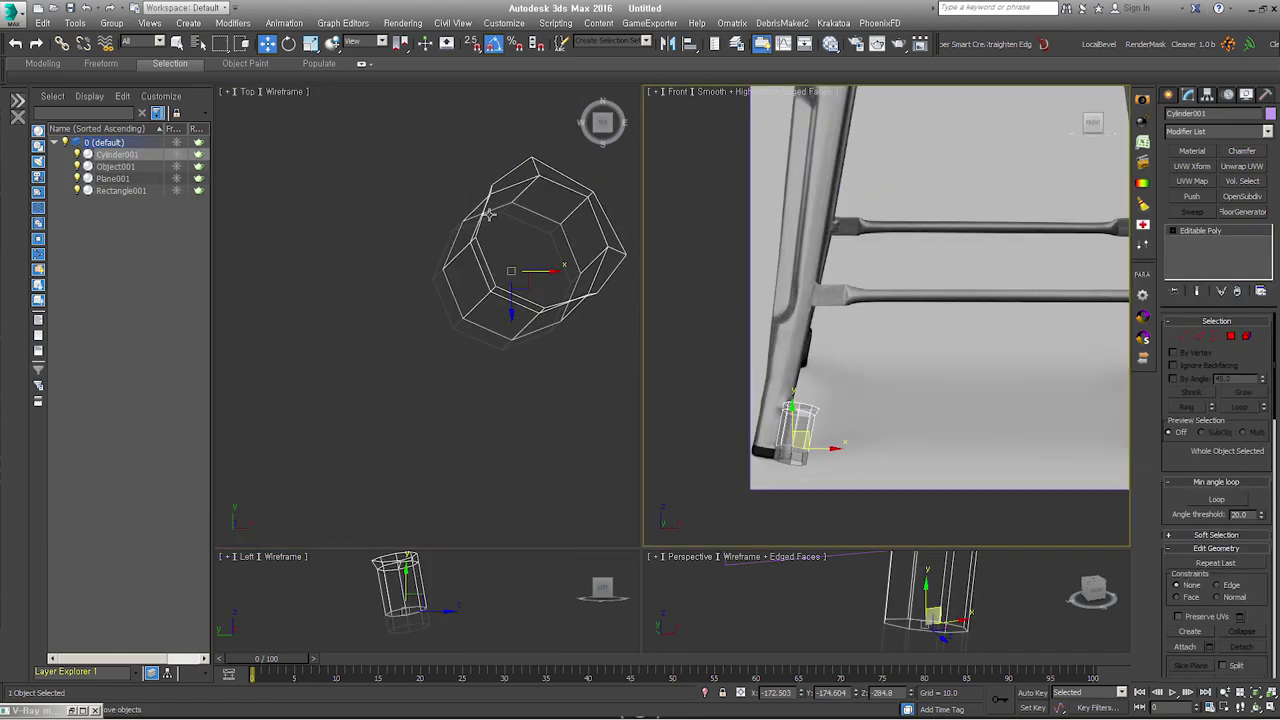
Step: Stretch the leg cylinder up toward the underside of the seat rim's corner
click(1200, 340)
scroll(840, 458, down, 2)
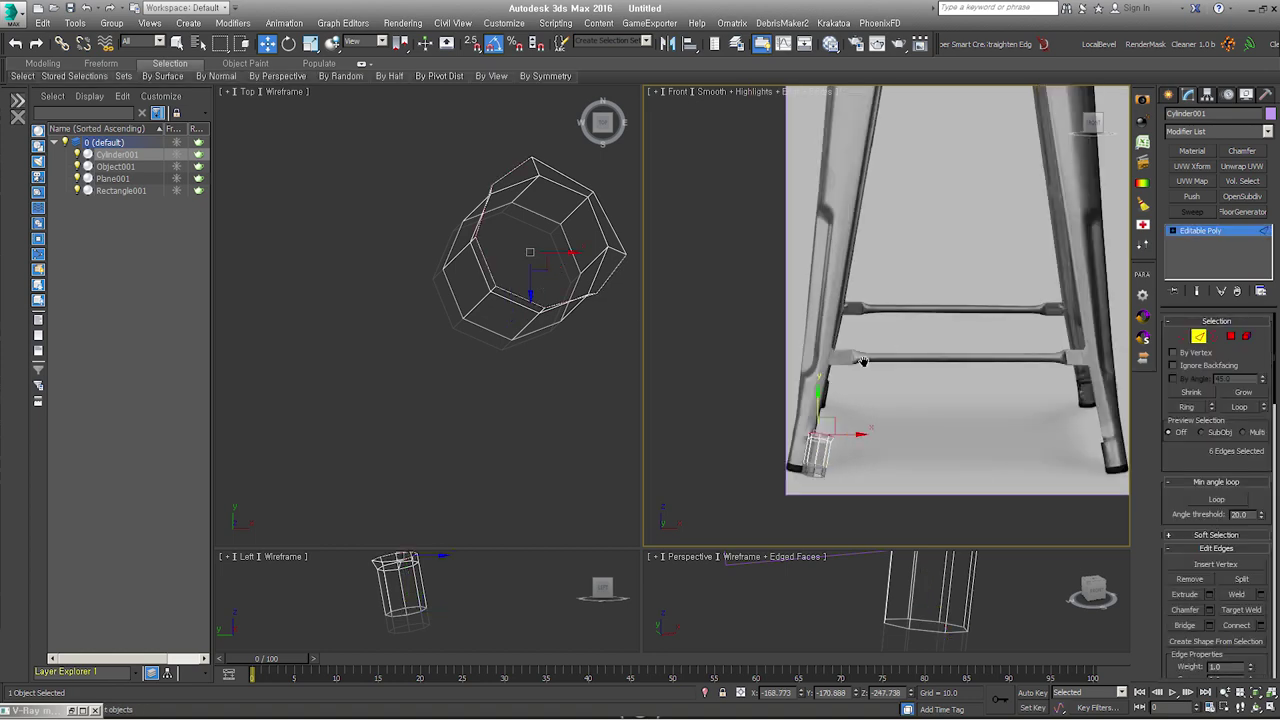
scroll(840, 458, down, 1)
drag(826, 474, 910, 205)
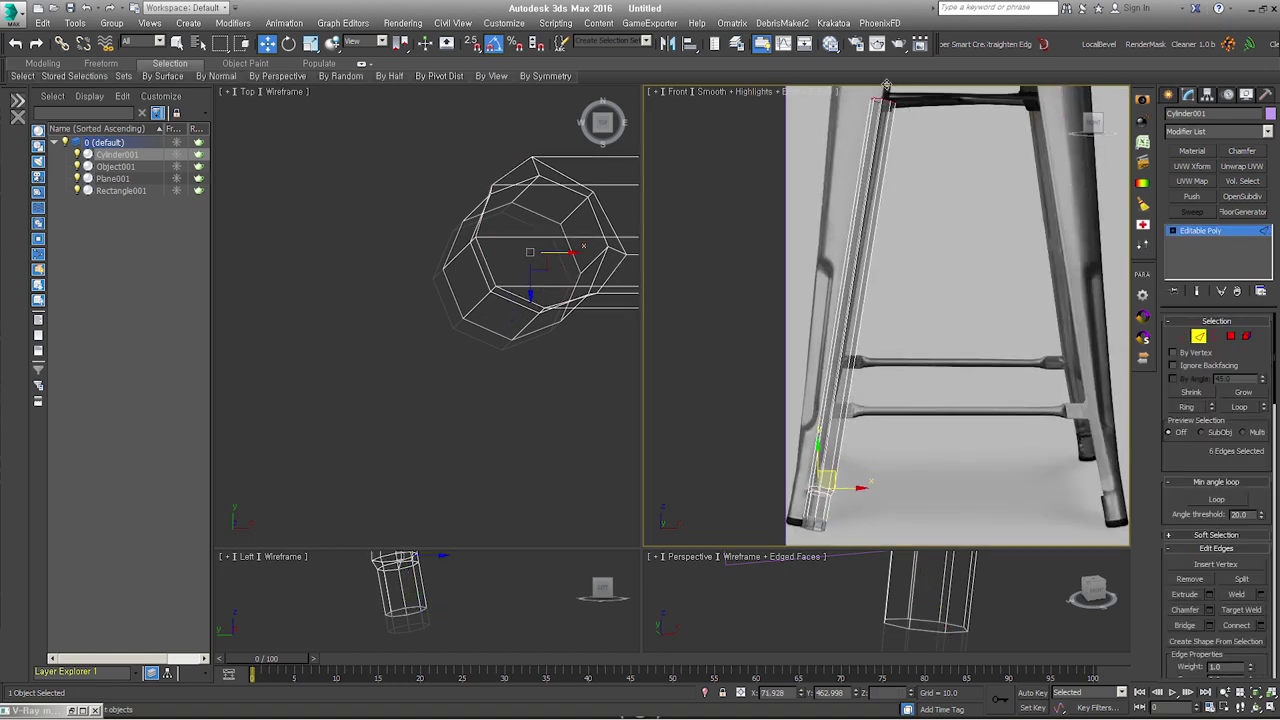
scroll(910, 205, down, 2)
alt+middle_drag(430, 300, 430, 380)
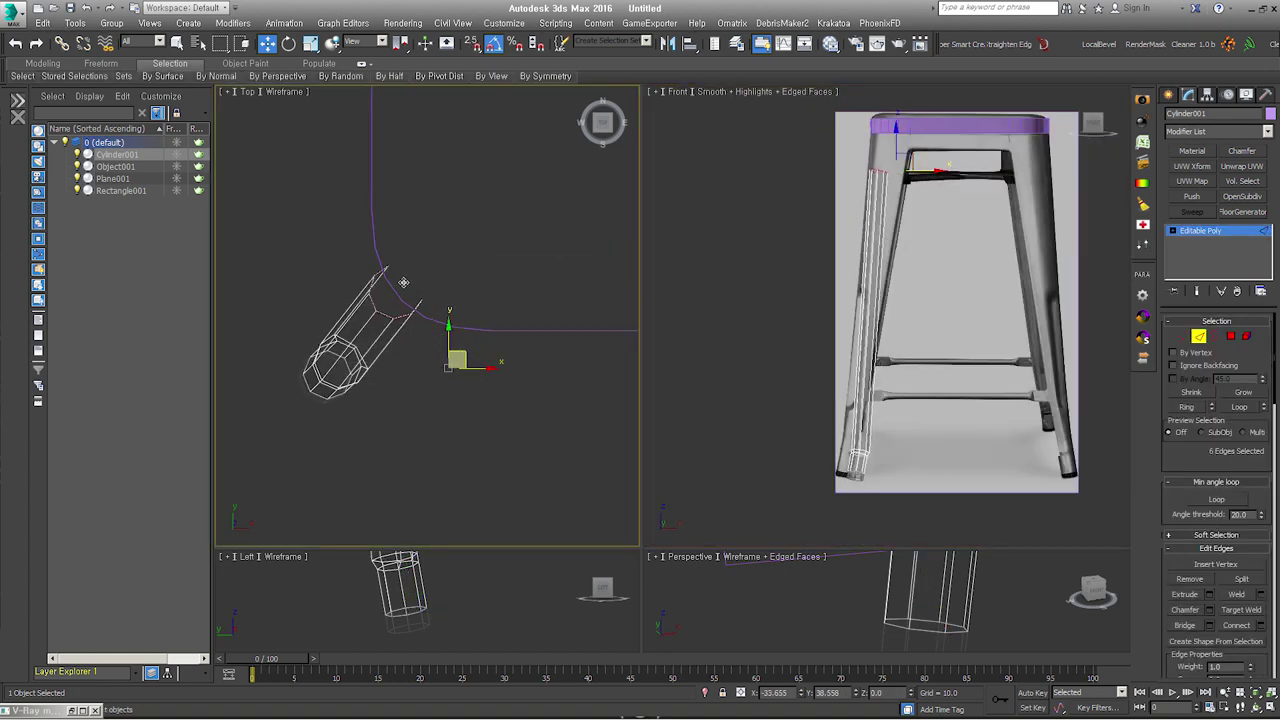
Step: Select individual vertices at the top of the leg in Vertex mode
key(1)
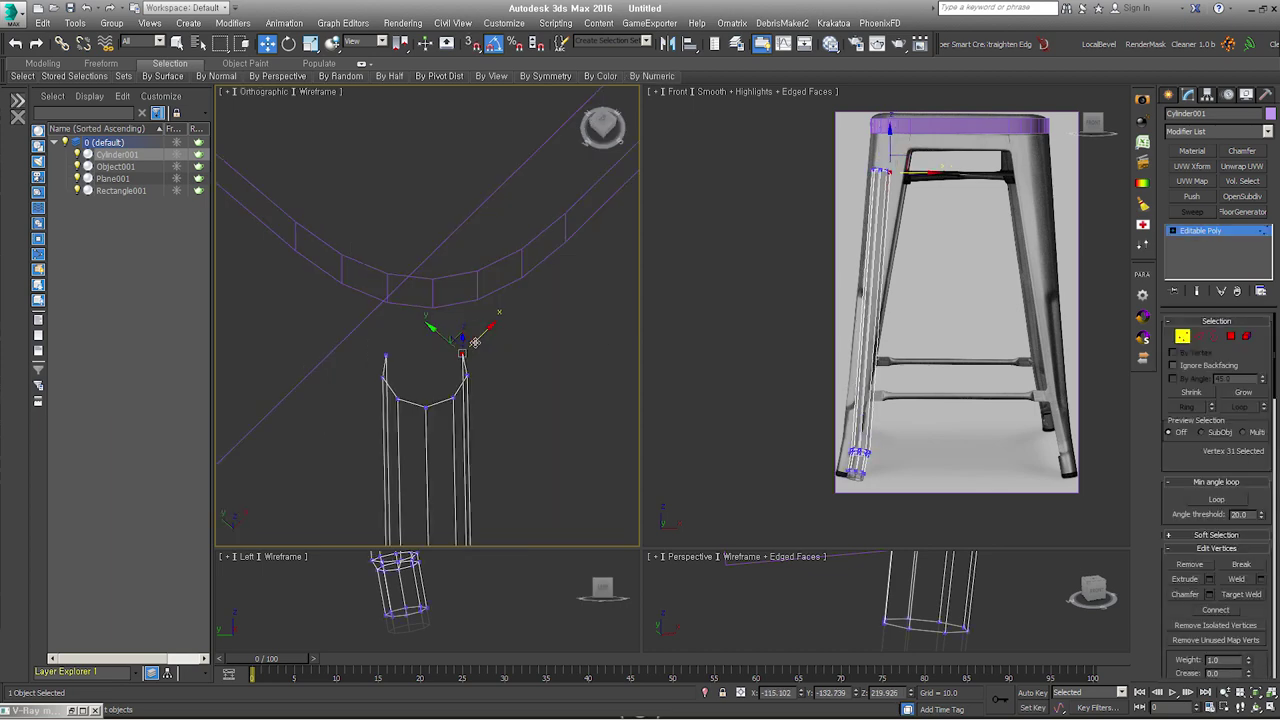
mouse_move(466, 340)
alt+middle_down()
mouse_move(494, 372)
mouse_move(494, 337)
mouse_move(406, 320)
alt+middle_up()
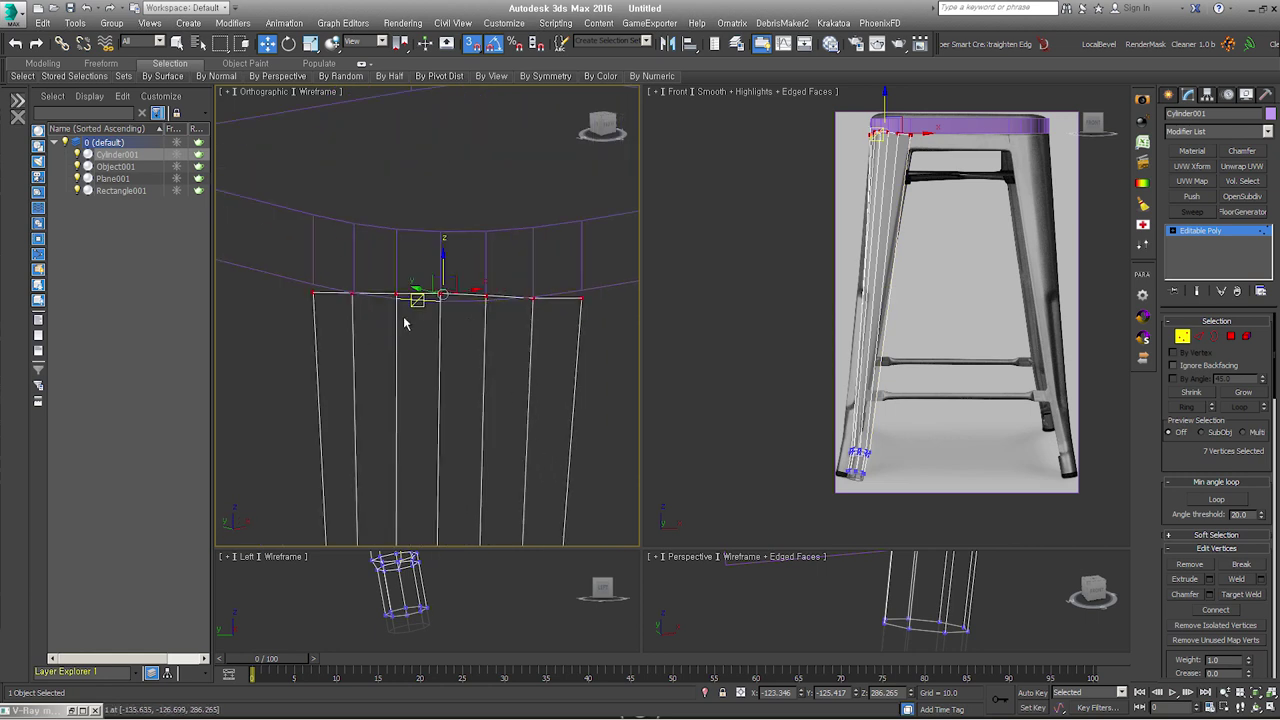
click(443, 288)
click(440, 295)
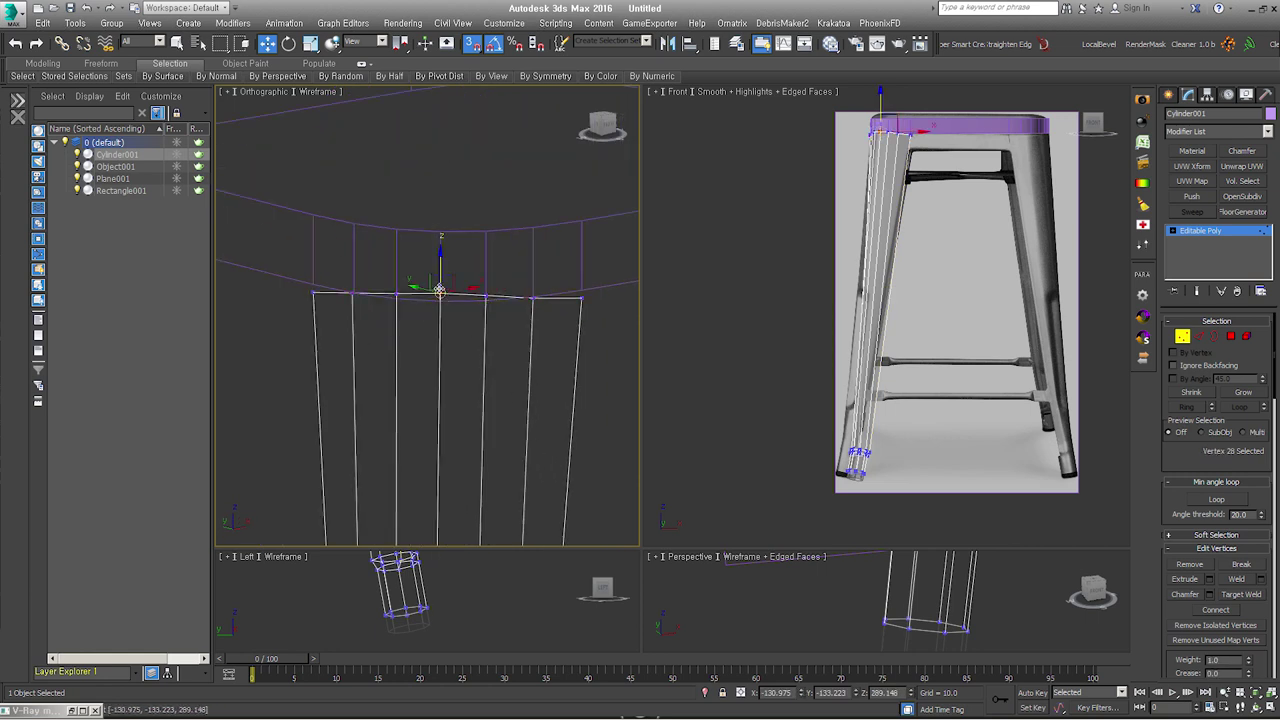
click(483, 297)
click(531, 297)
Step: Select the leg-bottom vertex ring and add a shared instanced Edit Poly to leg and foot cap
scroll(531, 297, up, 5)
mouse_move(960, 200)
alt+middle_down()
mouse_move(1021, 189)
mouse_move(1059, 200)
alt+middle_up()
key(f)
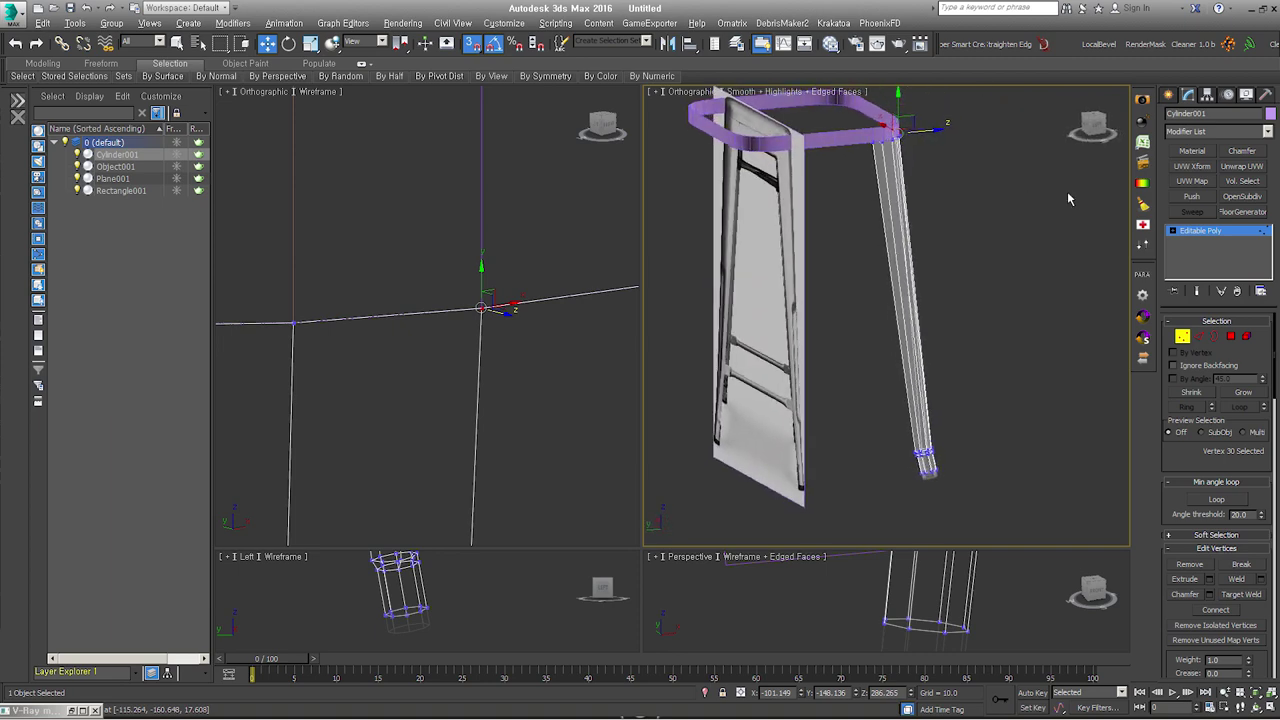
scroll(920, 372, up, 5)
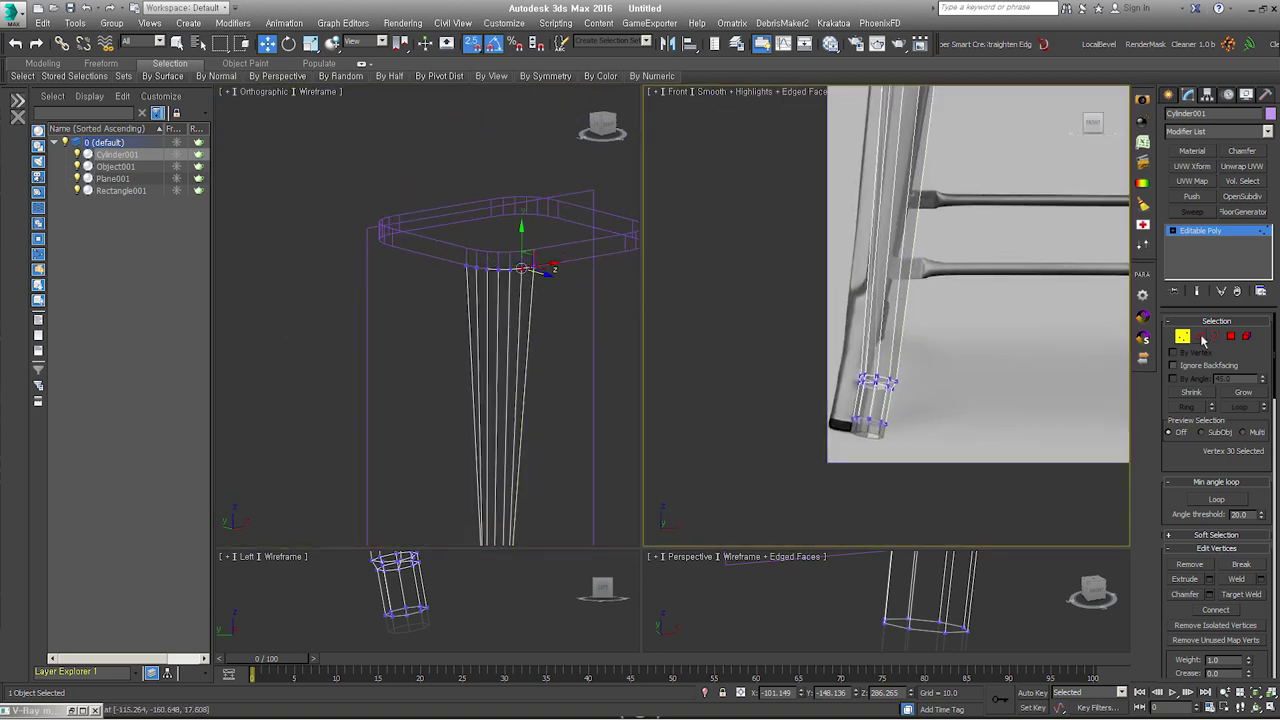
drag(938, 335, 822, 478)
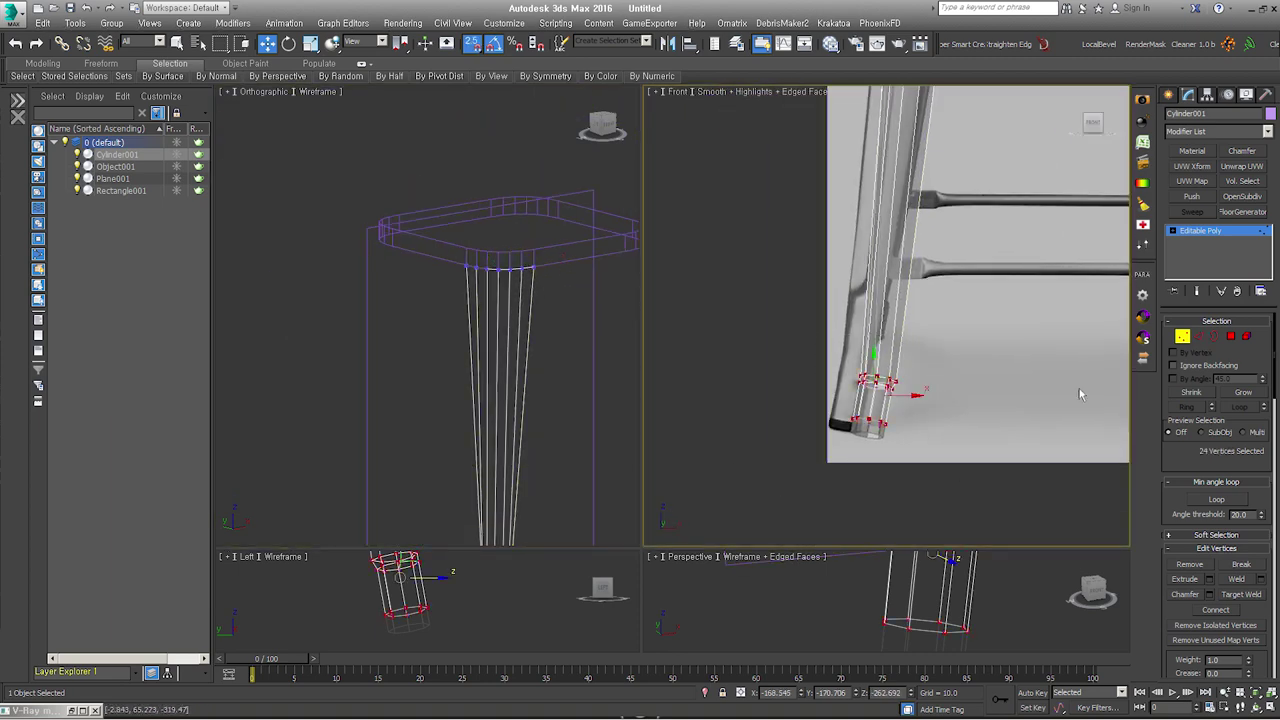
click(1181, 337)
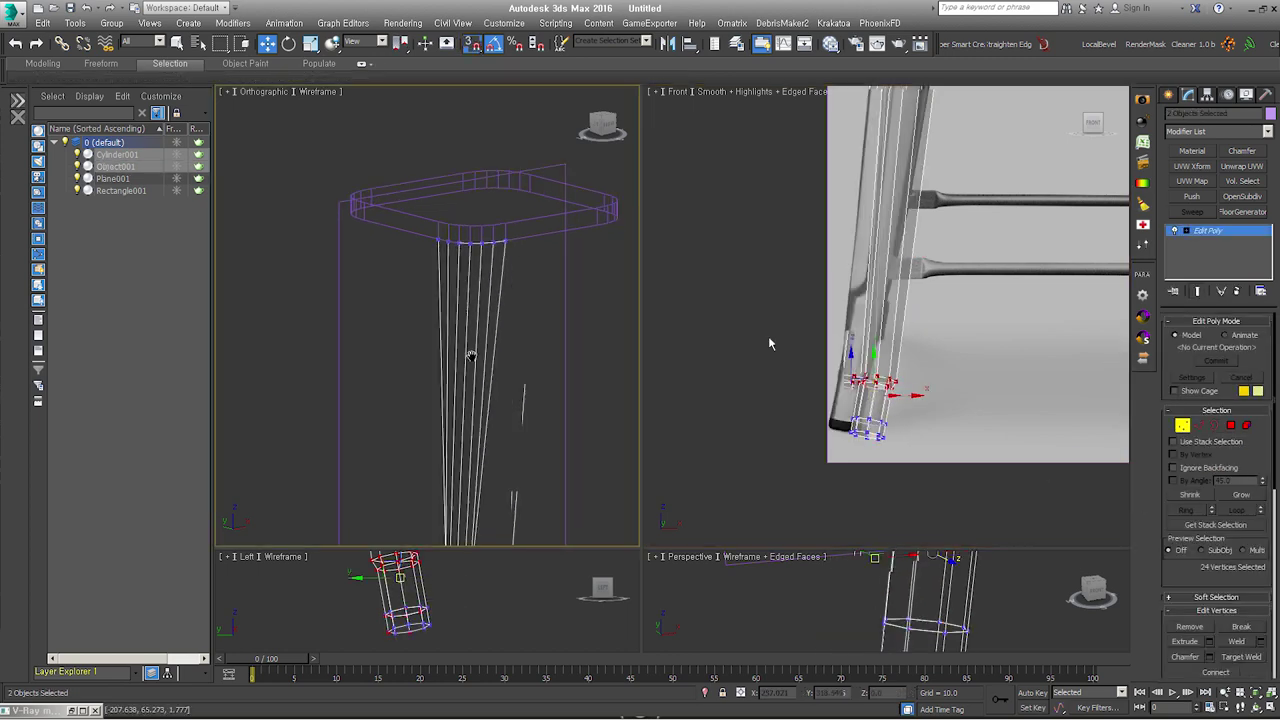
Step: Move the leg-bottom and foot-cap vertices along Y in Top view with 2D snap, then exit Vertex mode
alt+middle_drag(769, 343, 525, 435)
key(t)
scroll(486, 408, down, 2)
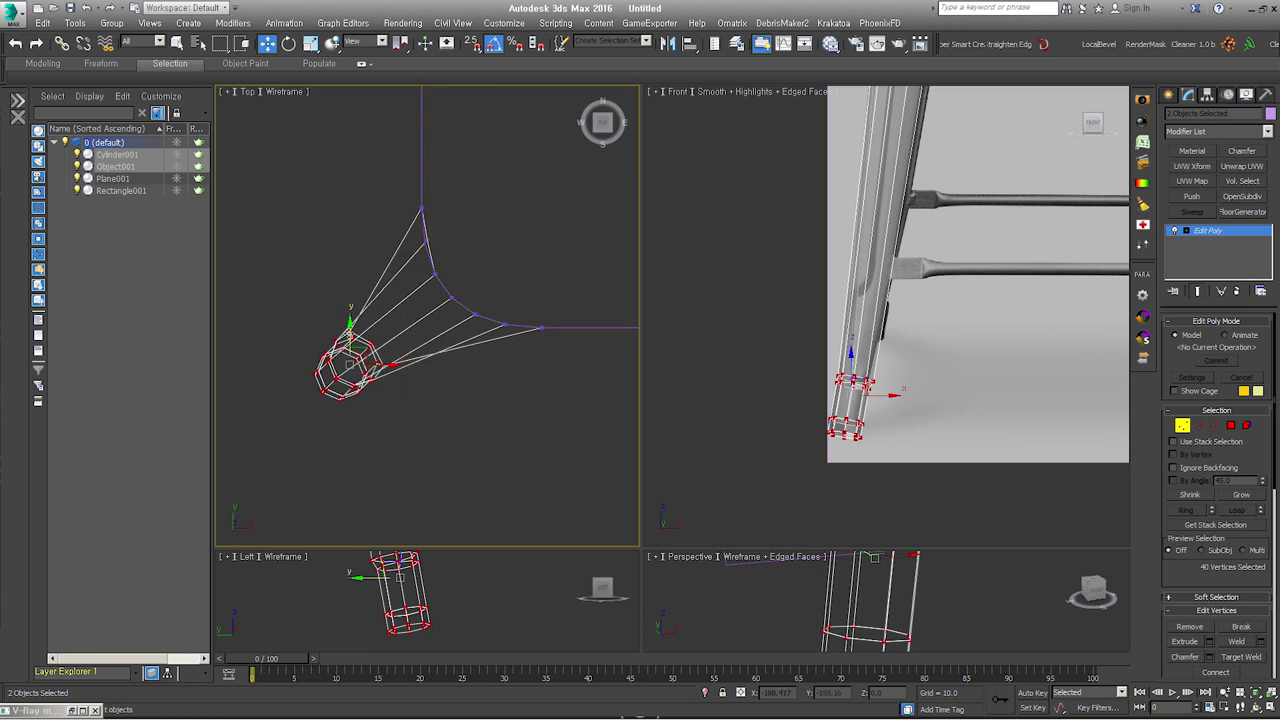
drag(351, 325, 351, 346)
click(426, 241)
key(s)
scroll(420, 243, up, 3)
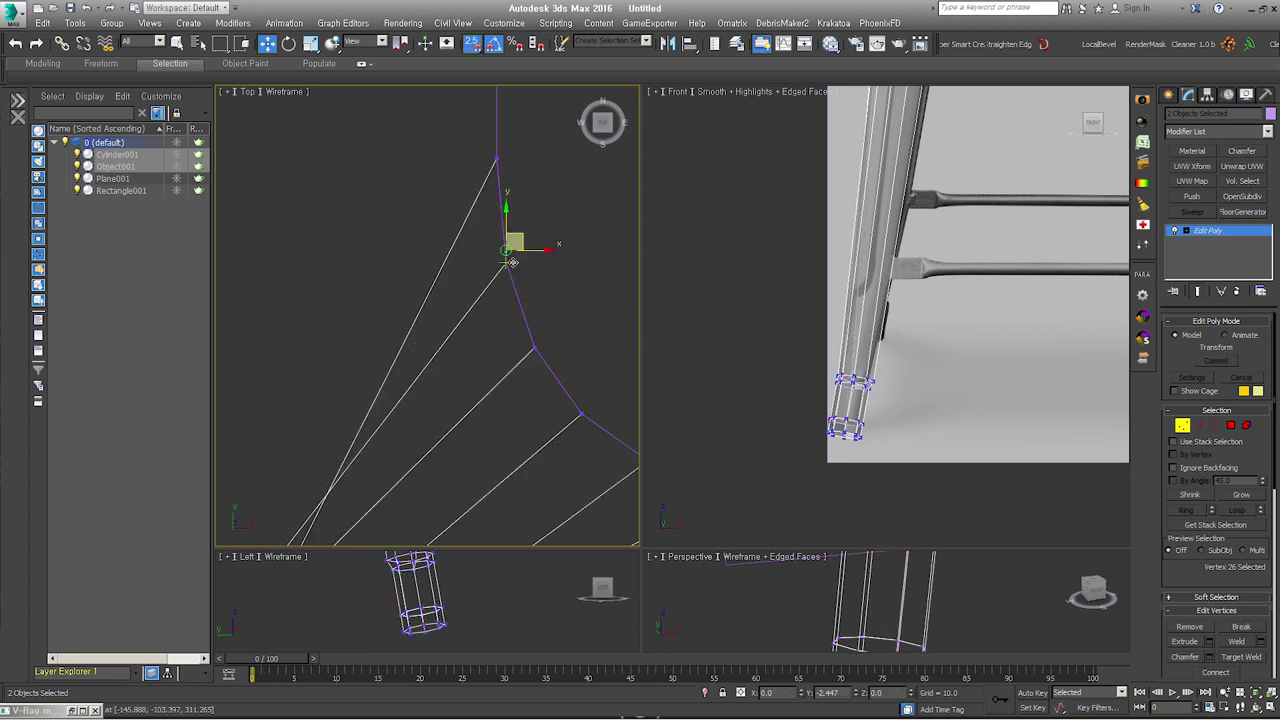
scroll(506, 320, down, 2)
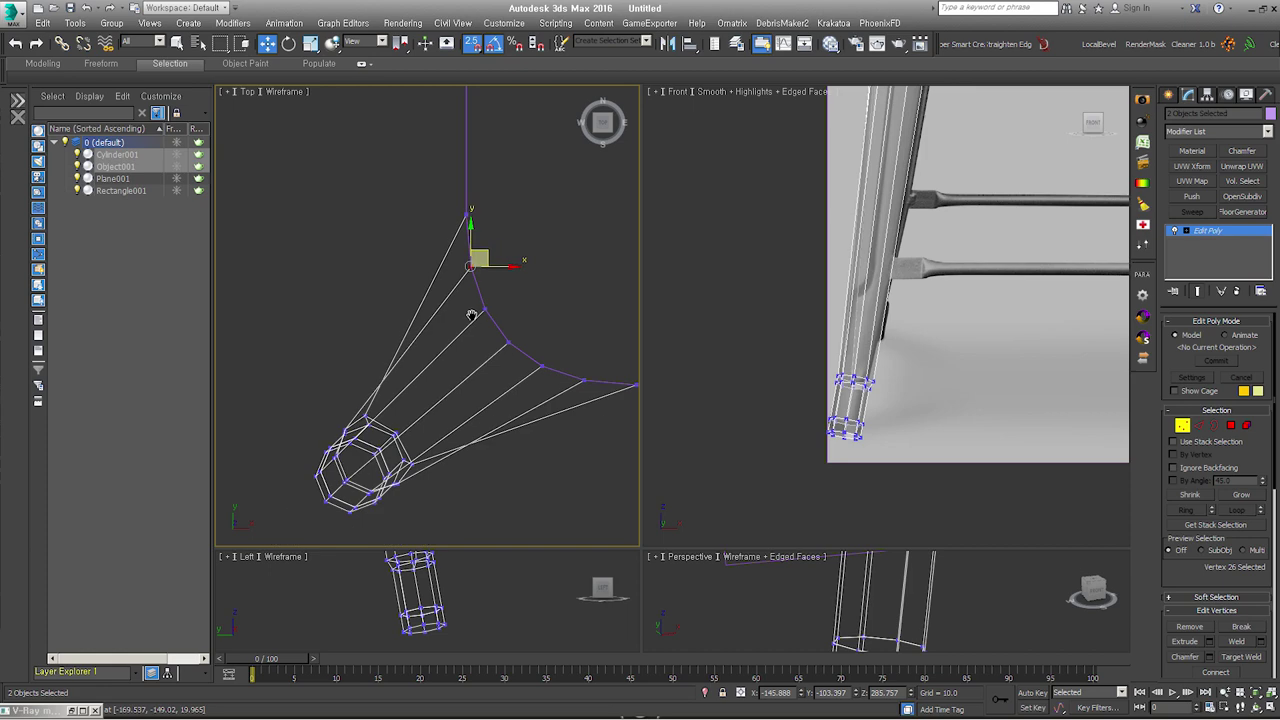
click(1182, 426)
scroll(845, 420, down, 5)
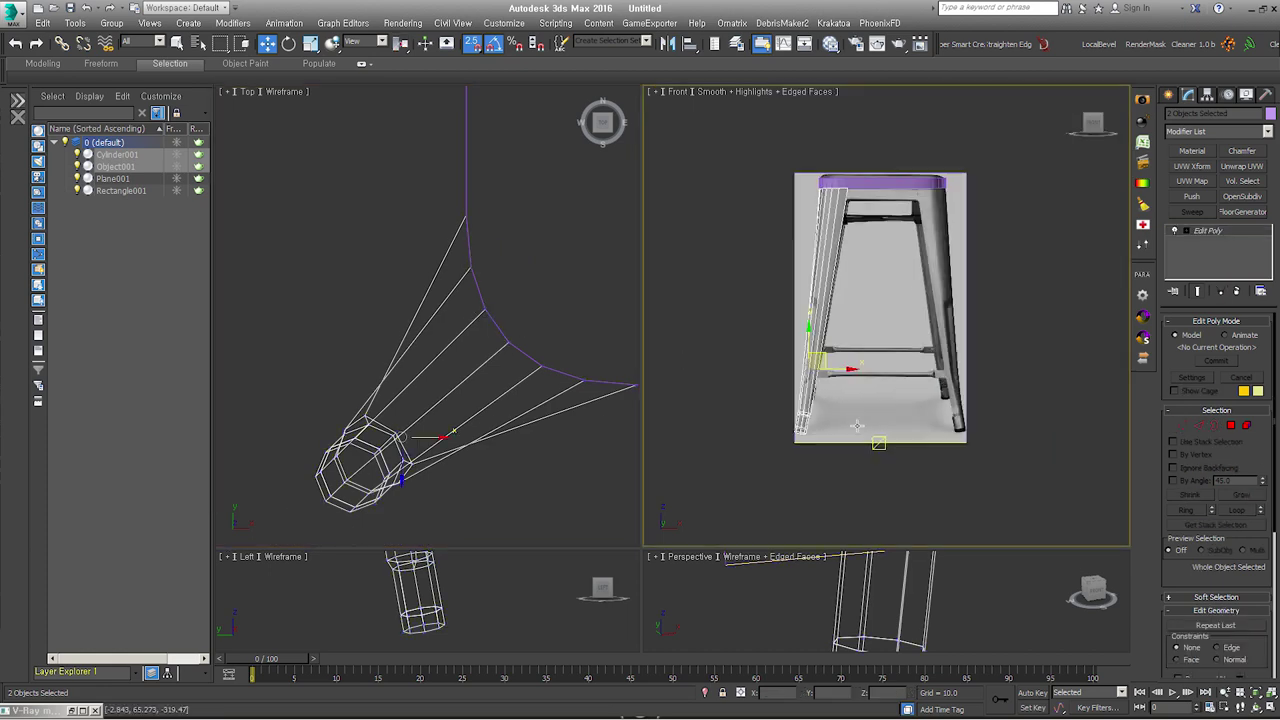
scroll(836, 183, up, 5)
Step: Attach the leg to the seat Rectangle001
click(836, 183)
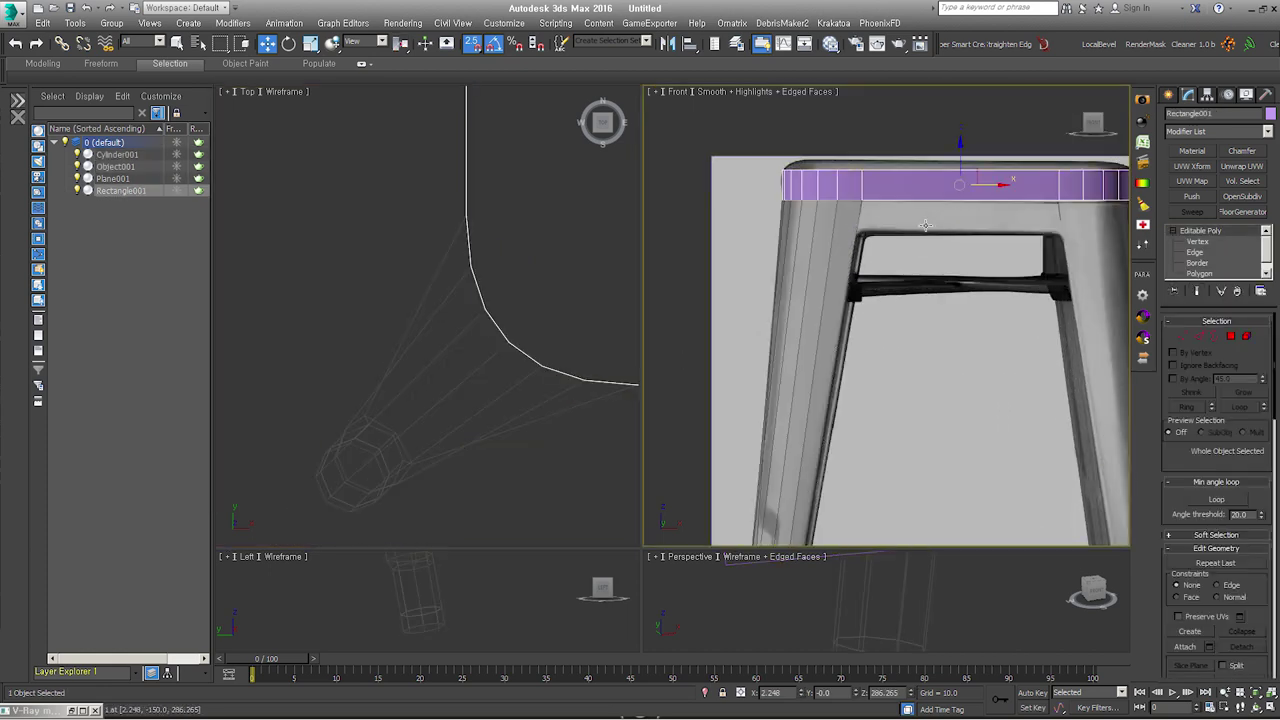
scroll(930, 168, down, 2)
scroll(927, 181, down, 2)
mouse_move(927, 181)
alt+middle_down()
mouse_move(960, 190)
mouse_move(927, 210)
alt+middle_up()
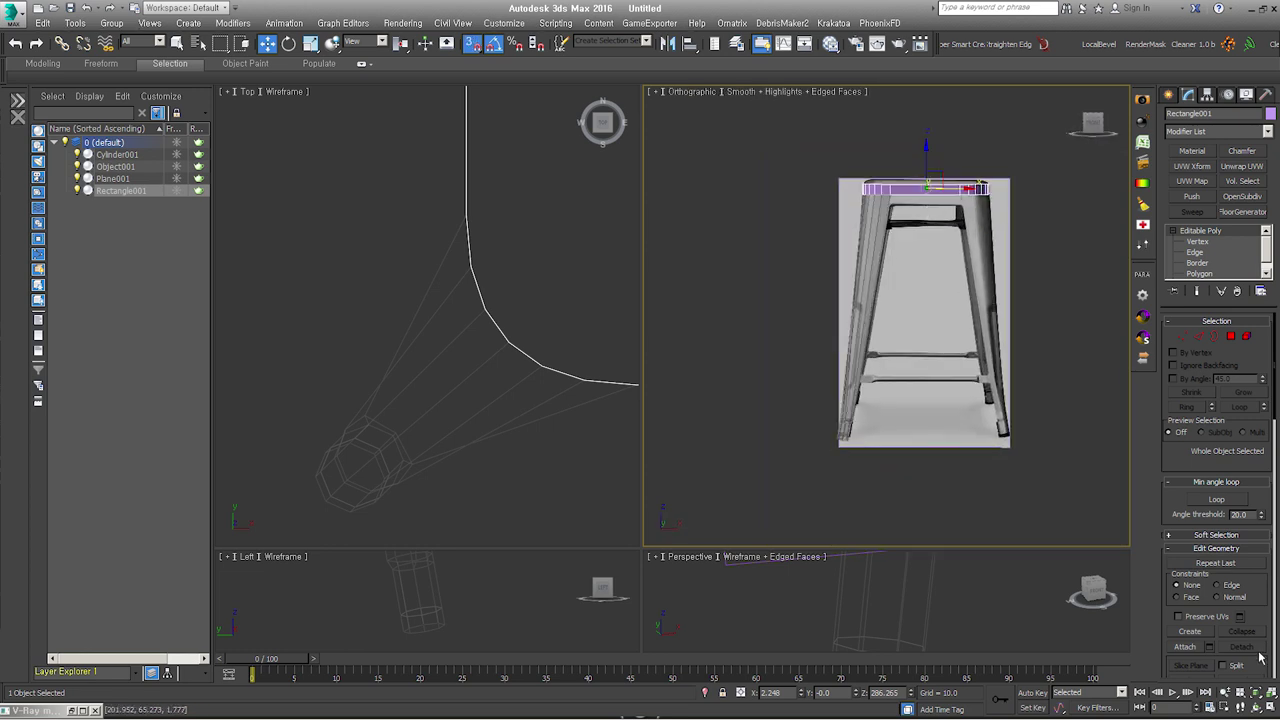
click(1190, 648)
click(362, 468)
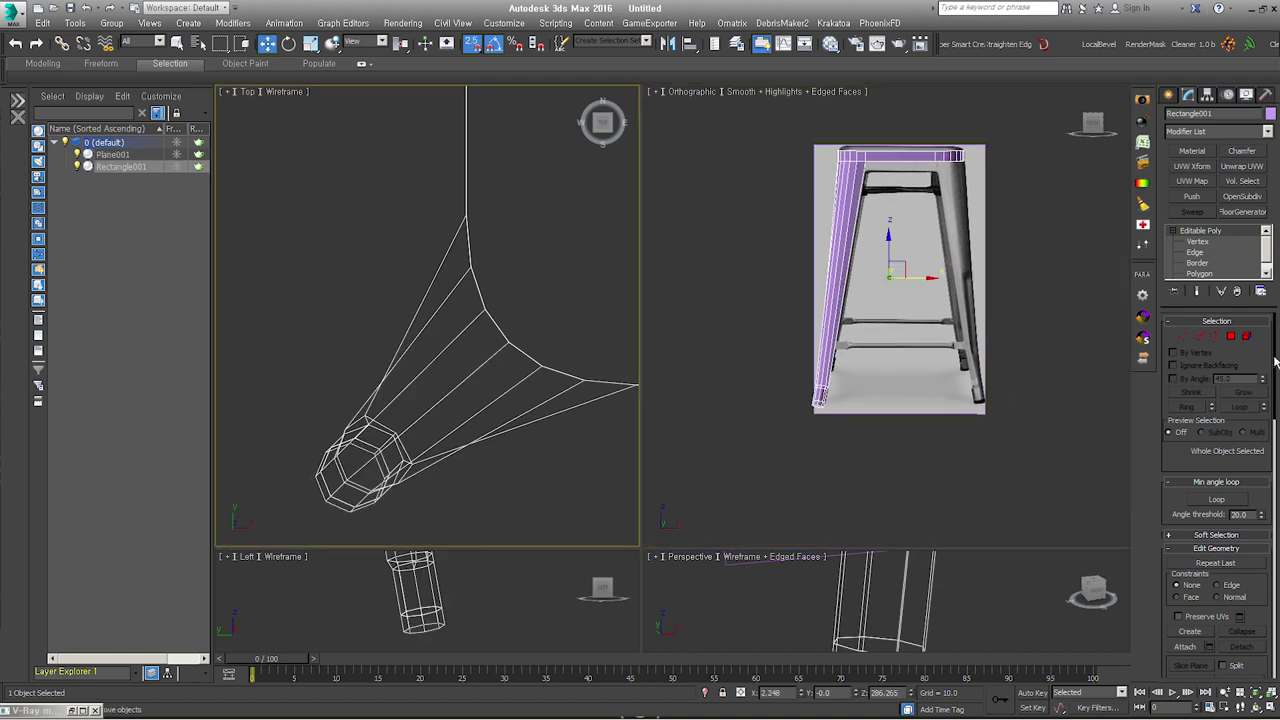
Step: Detach the foot cap element as Object001 and add a Symmetry modifier to the seat
click(1247, 337)
click(826, 400)
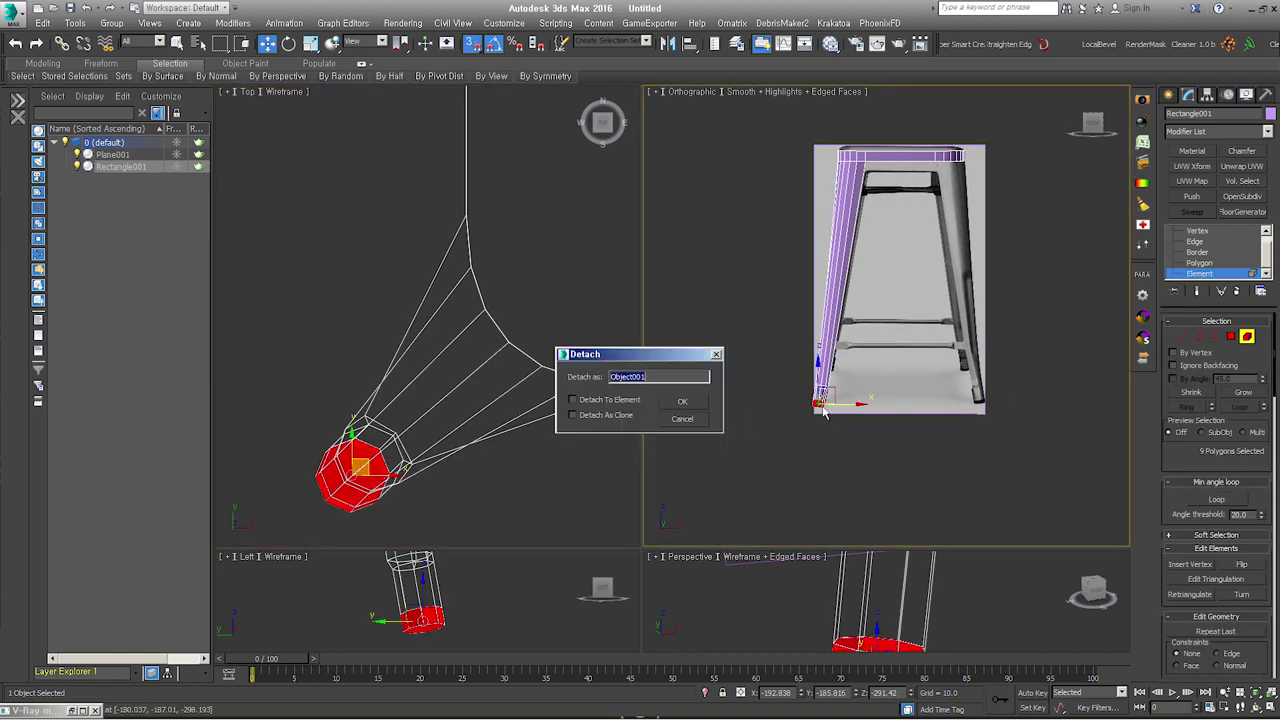
key(Return)
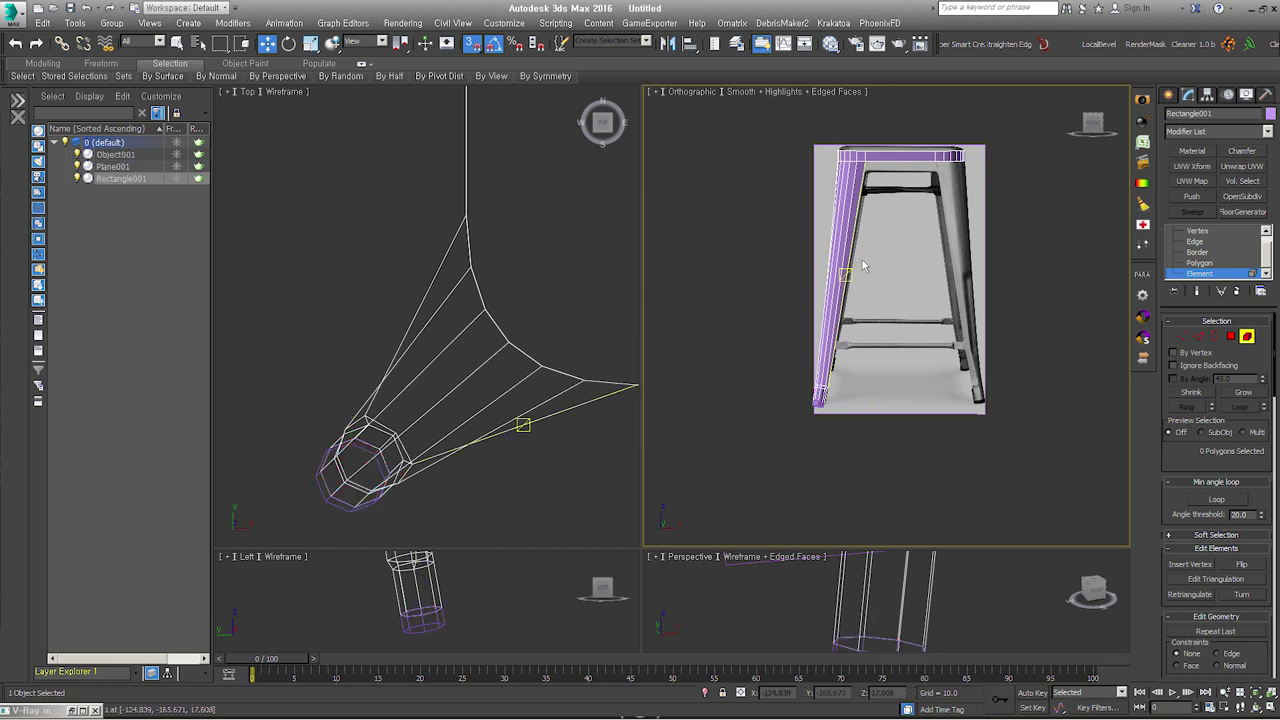
key(5)
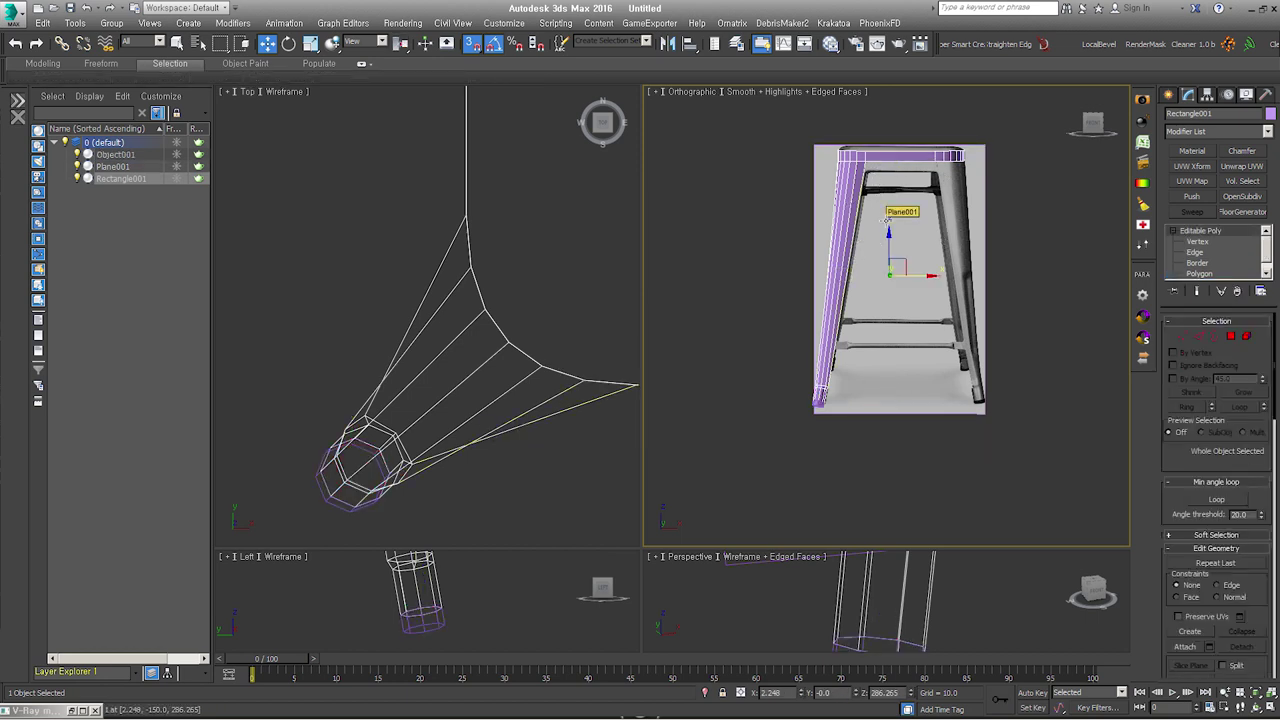
click(1191, 360)
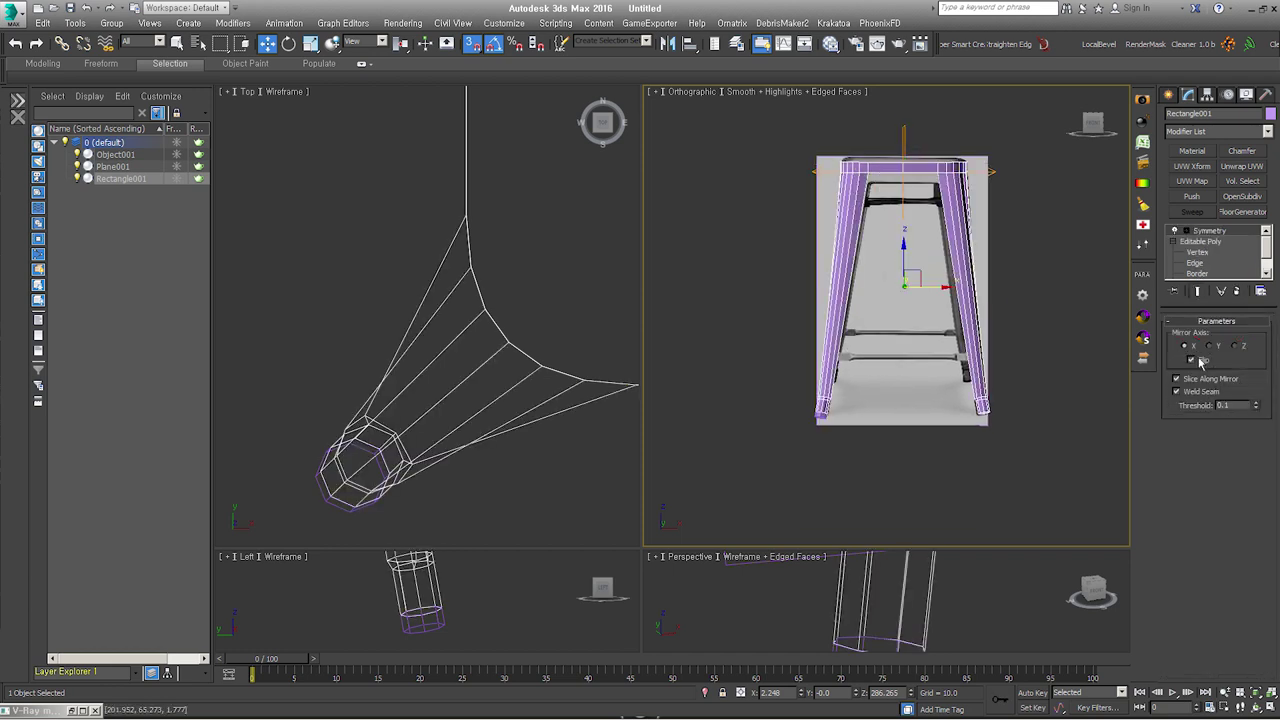
click(934, 411)
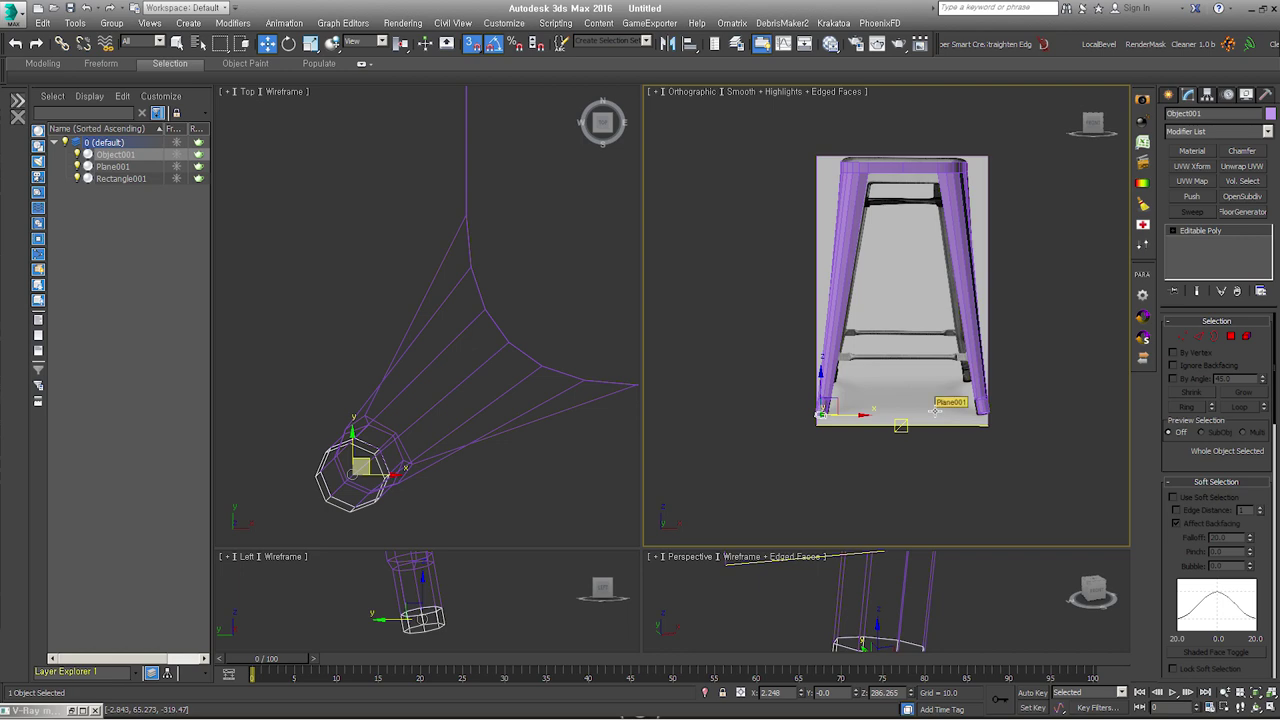
Step: Mirror the foot cap Object001 to the other leg with a flipped Symmetry modifier
key(ctrl+z)
click(1190, 360)
alt+middle_drag(928, 400, 885, 398)
Step: Slide the horizontal edge loop on both legs upward using the Edge constraint
click(900, 175)
scroll(900, 175, up, 5)
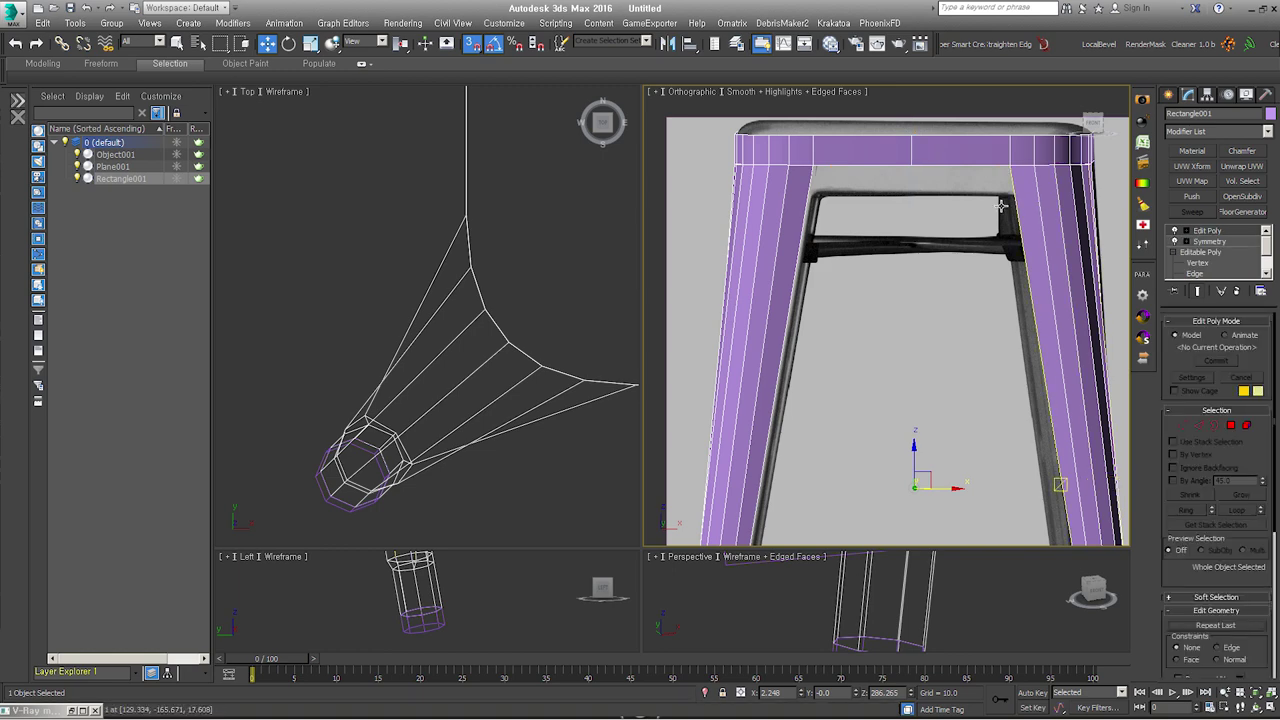
scroll(1000, 205, down, 3)
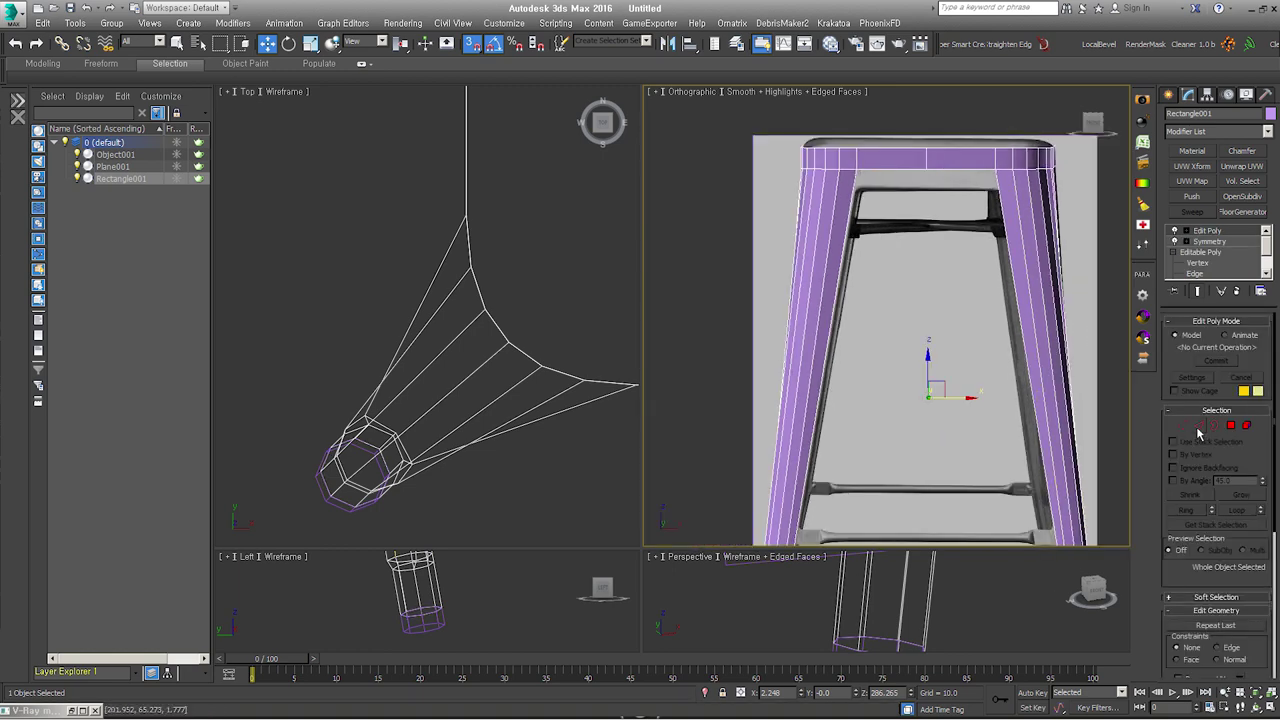
click(1199, 425)
middle_drag(880, 280, 841, 280)
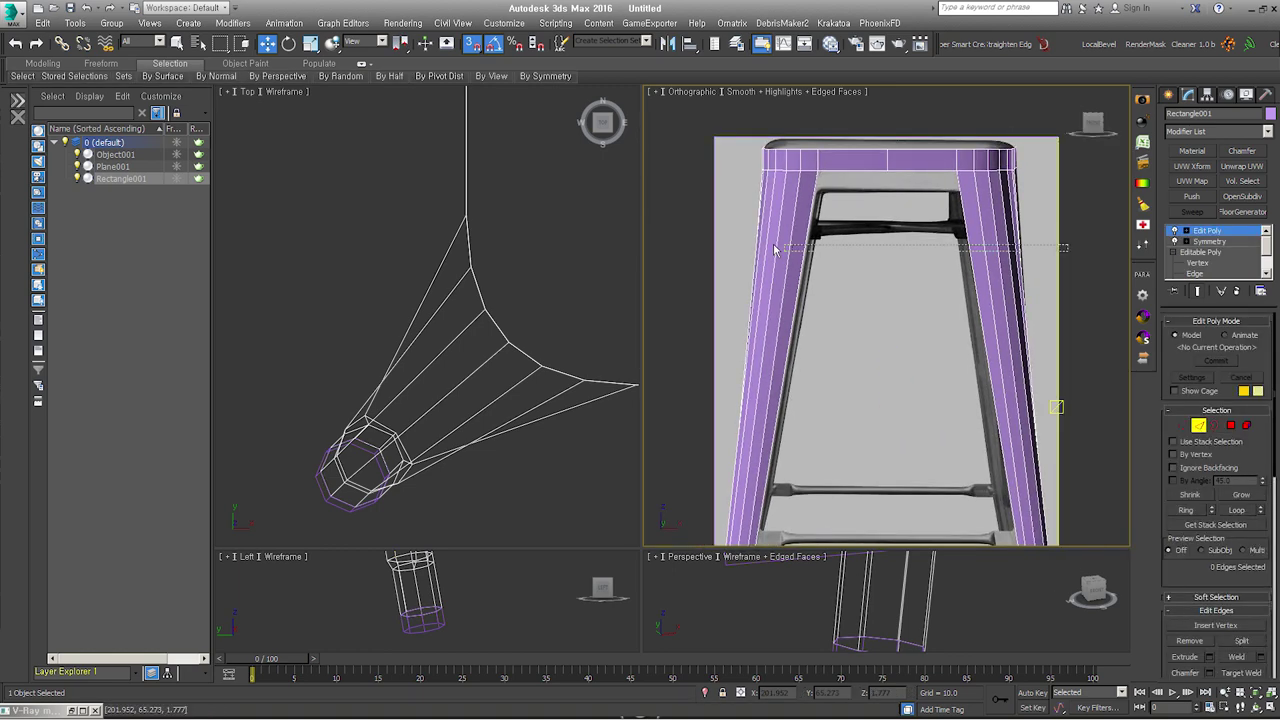
click(819, 276)
drag(1192, 574, 1192, 354)
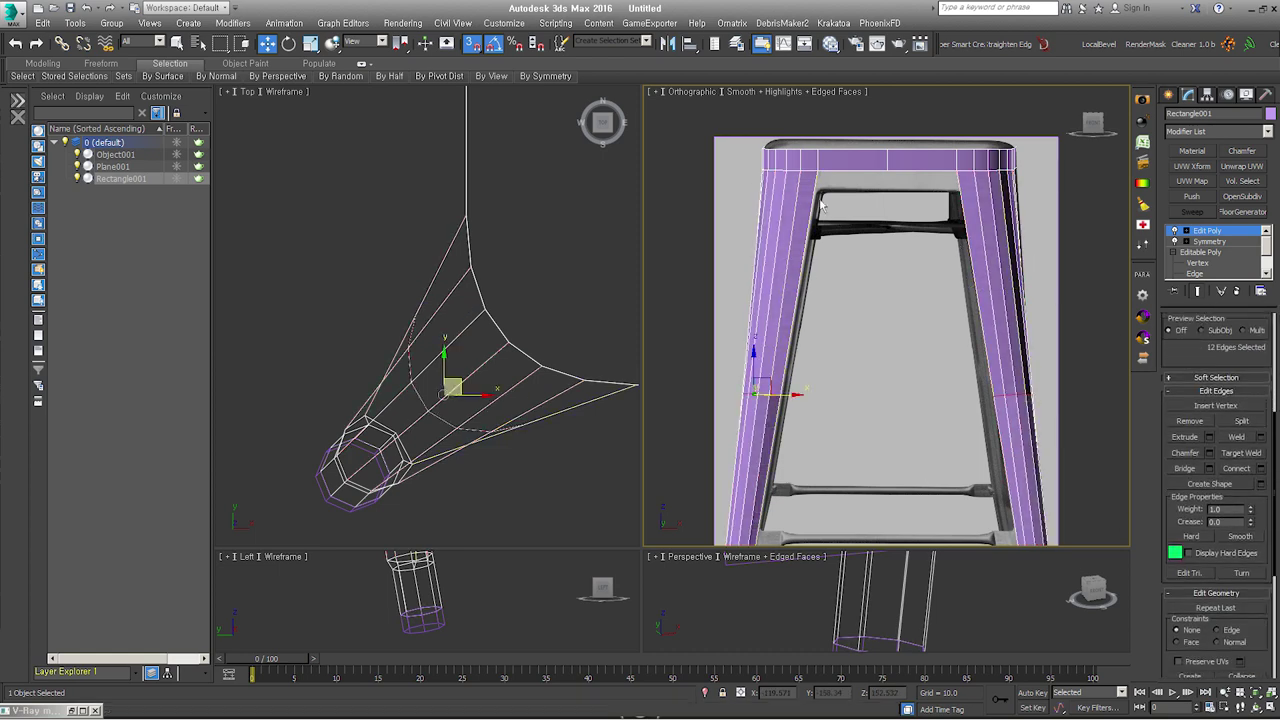
click(1230, 632)
drag(764, 355, 834, 182)
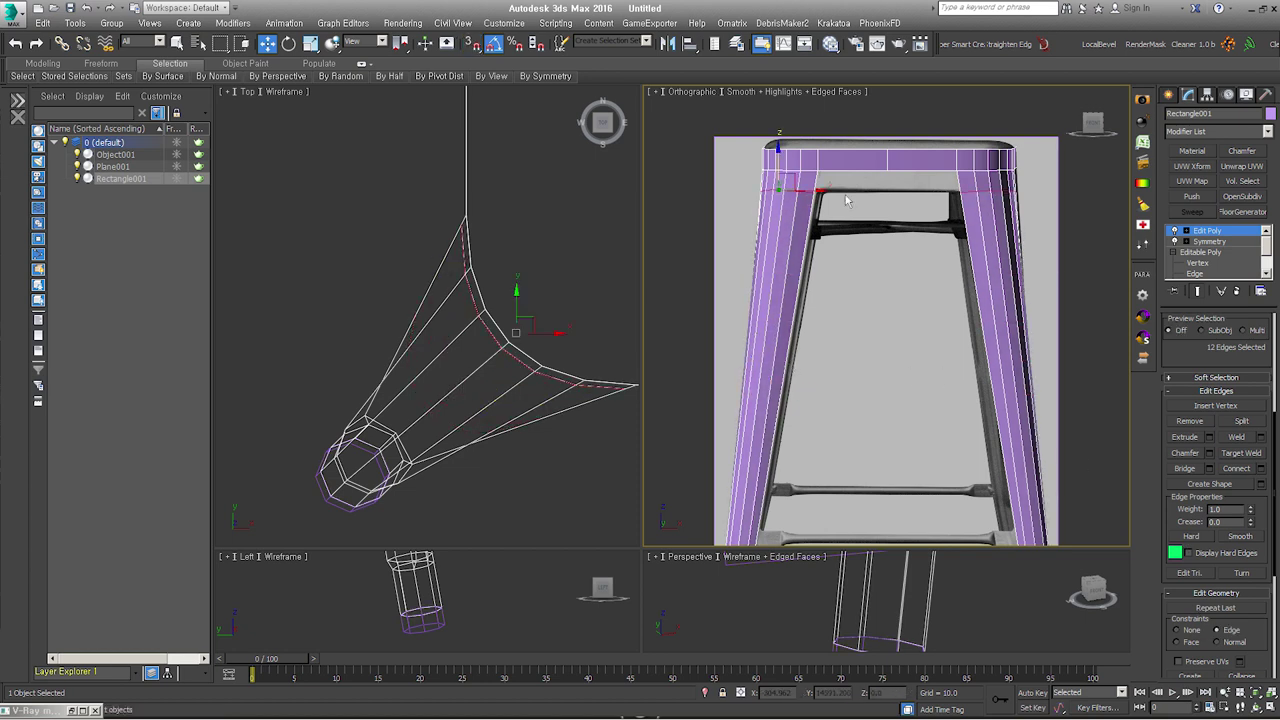
Step: Bridge the two leg-top edges into a rail panel between the legs
drag(957, 181, 1043, 190)
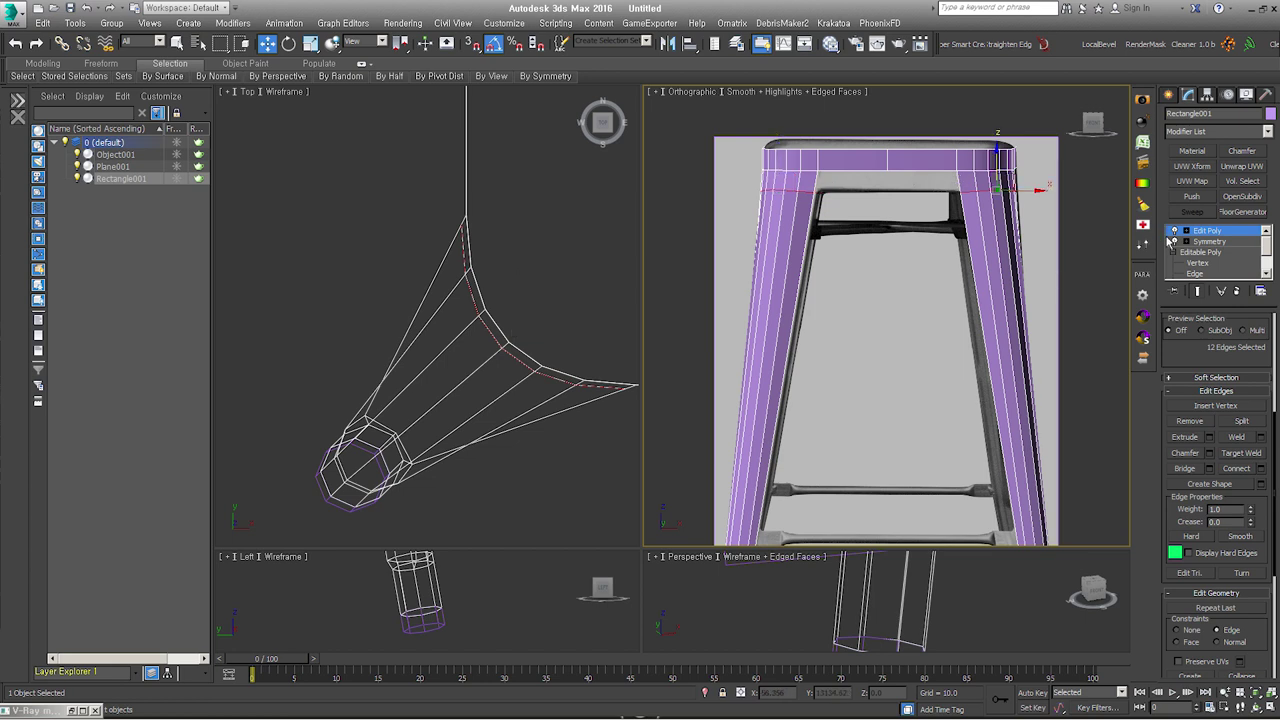
click(958, 179)
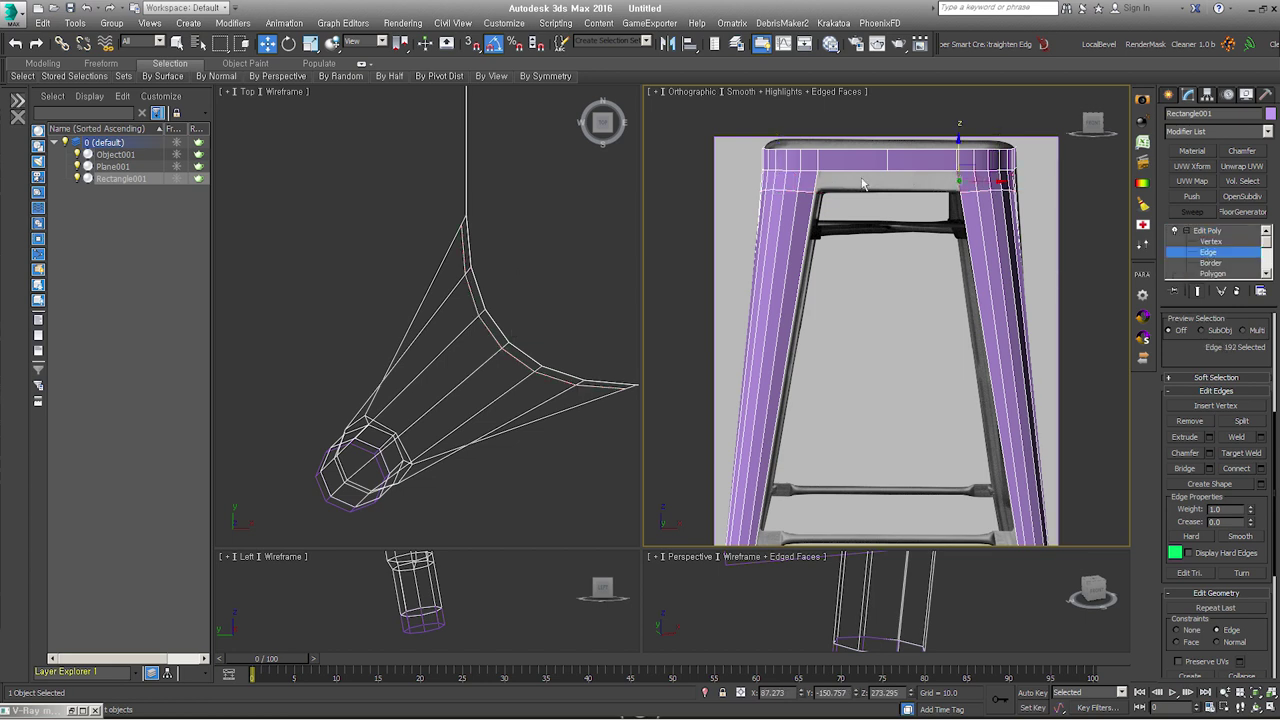
ctrl+click(815, 182)
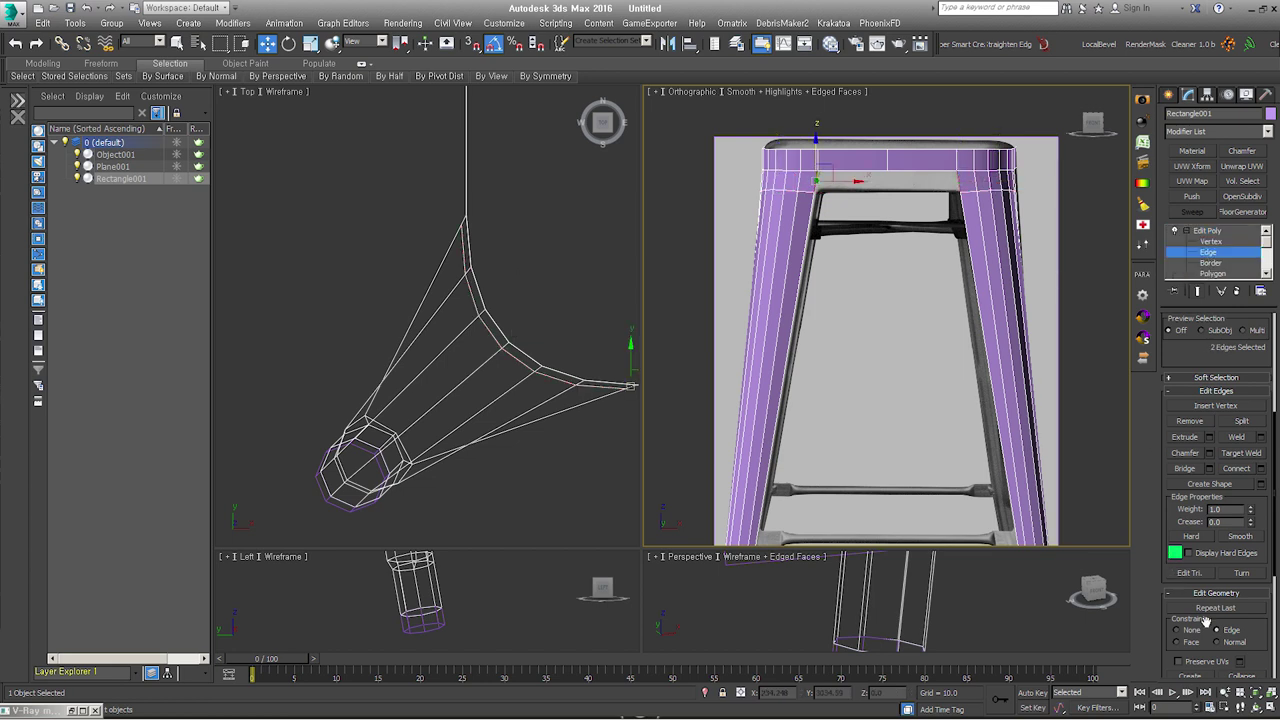
click(1187, 469)
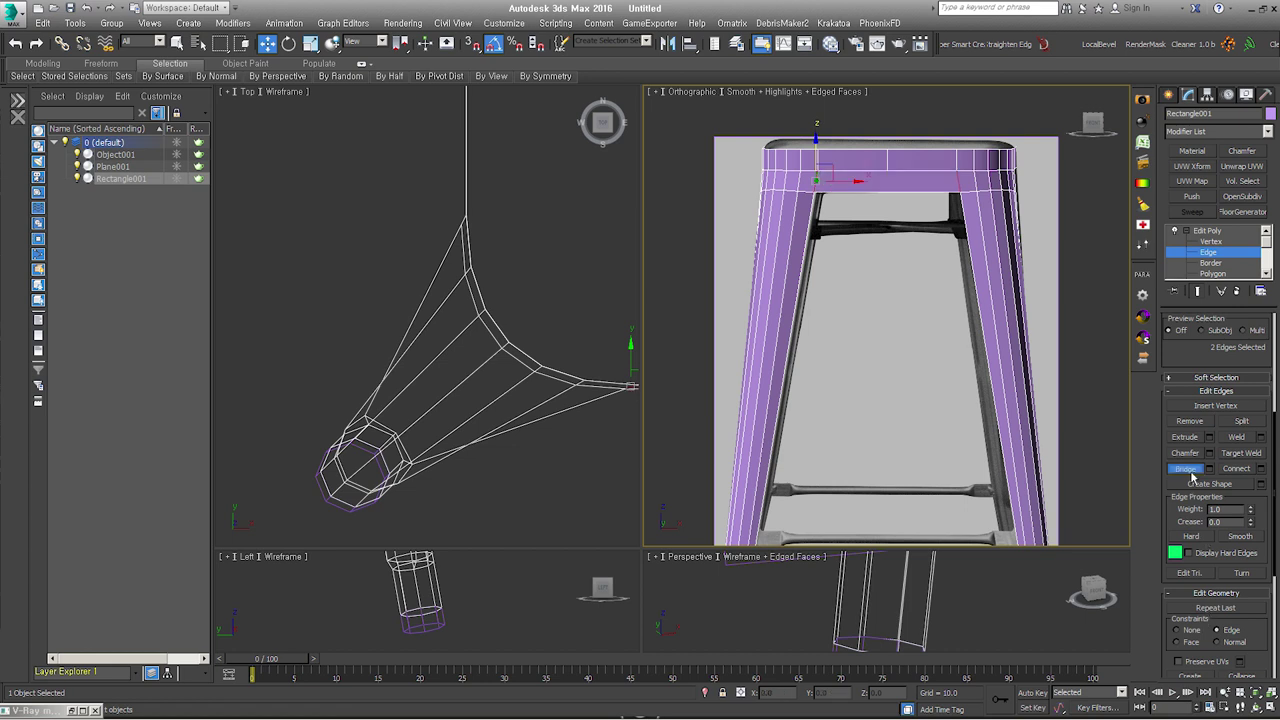
click(1213, 273)
key(2)
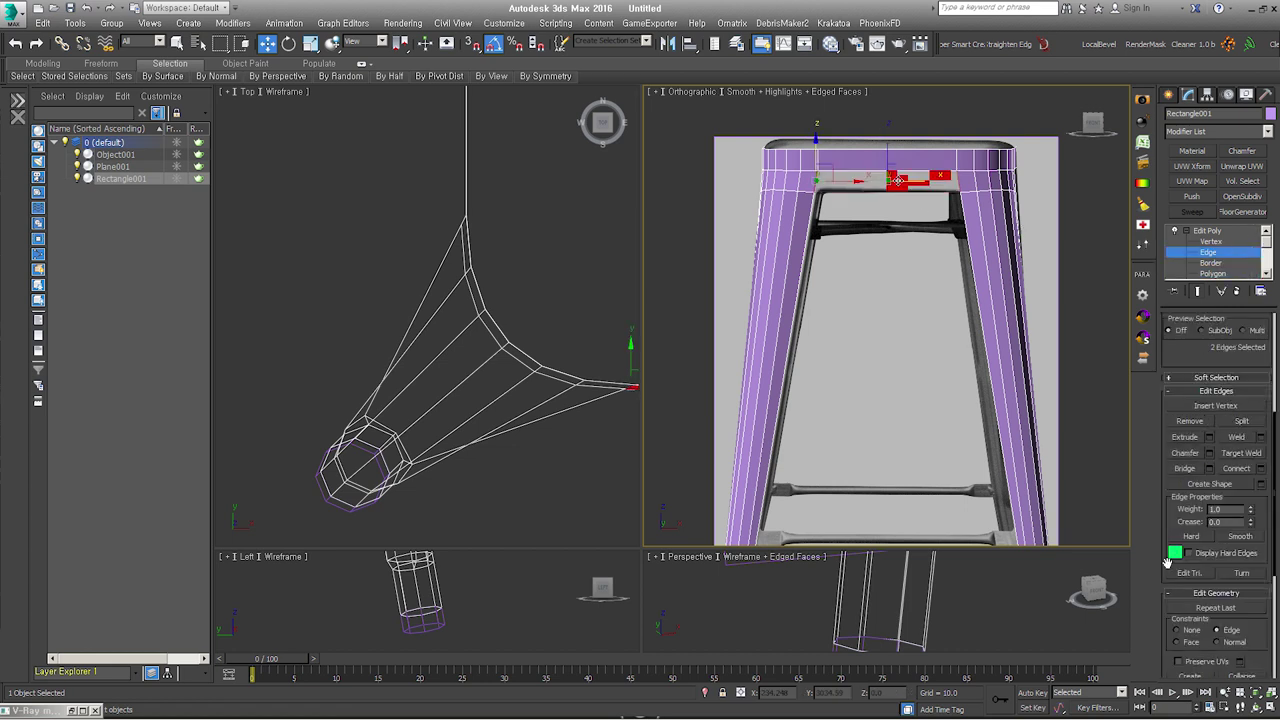
key(4)
click(1207, 230)
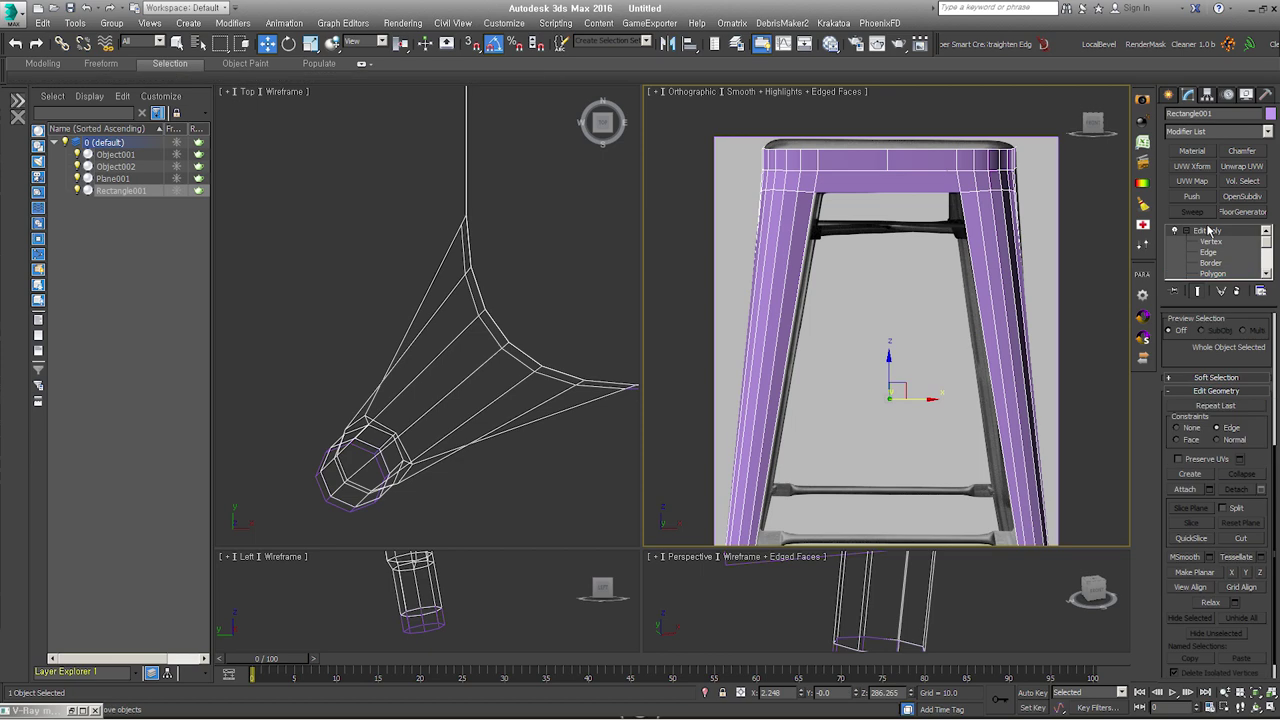
Step: Add a Symmetry modifier to both stool pieces, mirrored on Y with Flip
click(1230, 303)
alt+middle_drag(900, 275, 868, 212)
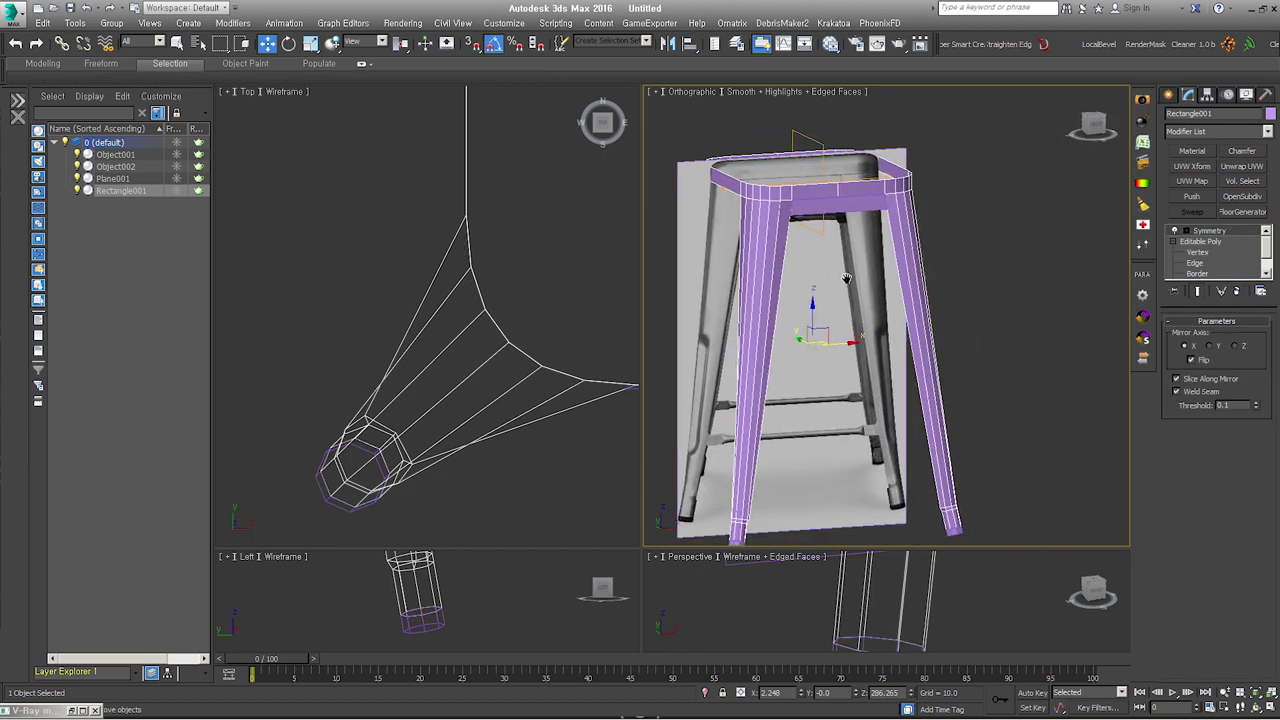
click(868, 212)
mouse_move(848, 232)
alt+middle_down()
mouse_move(880, 246)
mouse_move(880, 297)
mouse_move(973, 432)
alt+middle_up()
drag(966, 490, 840, 337)
alt+middle_drag(840, 337, 850, 254)
key(alt+s)
click(1212, 345)
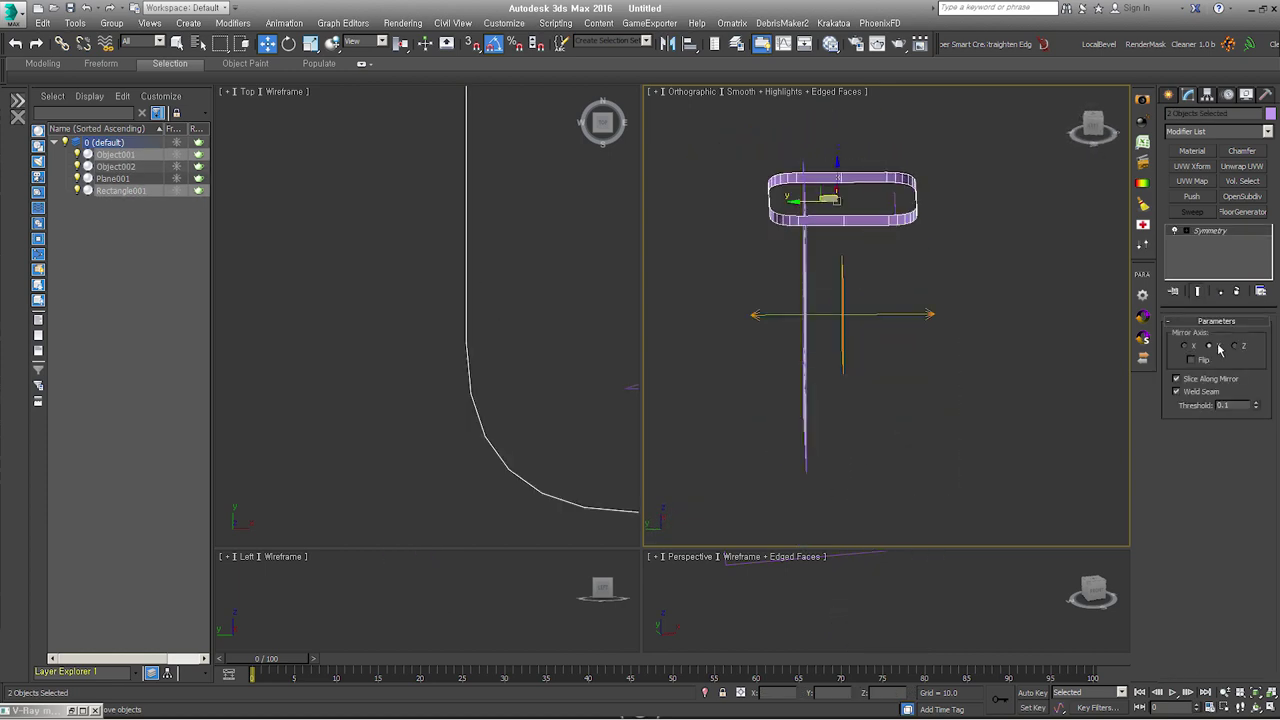
click(1201, 362)
Step: Snap the Symmetry mirror plane to the rim's top edge
mouse_move(949, 372)
alt+middle_down()
mouse_move(886, 370)
mouse_move(853, 341)
alt+middle_up()
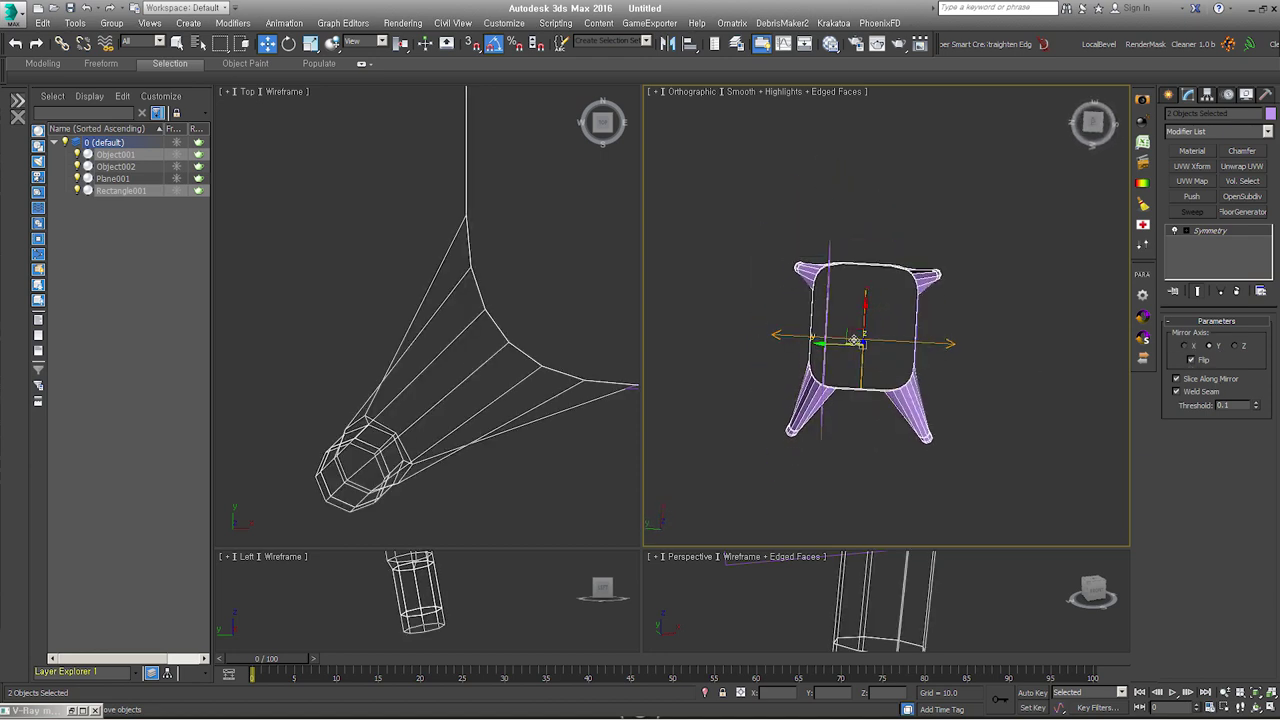
key(s)
click(1209, 241)
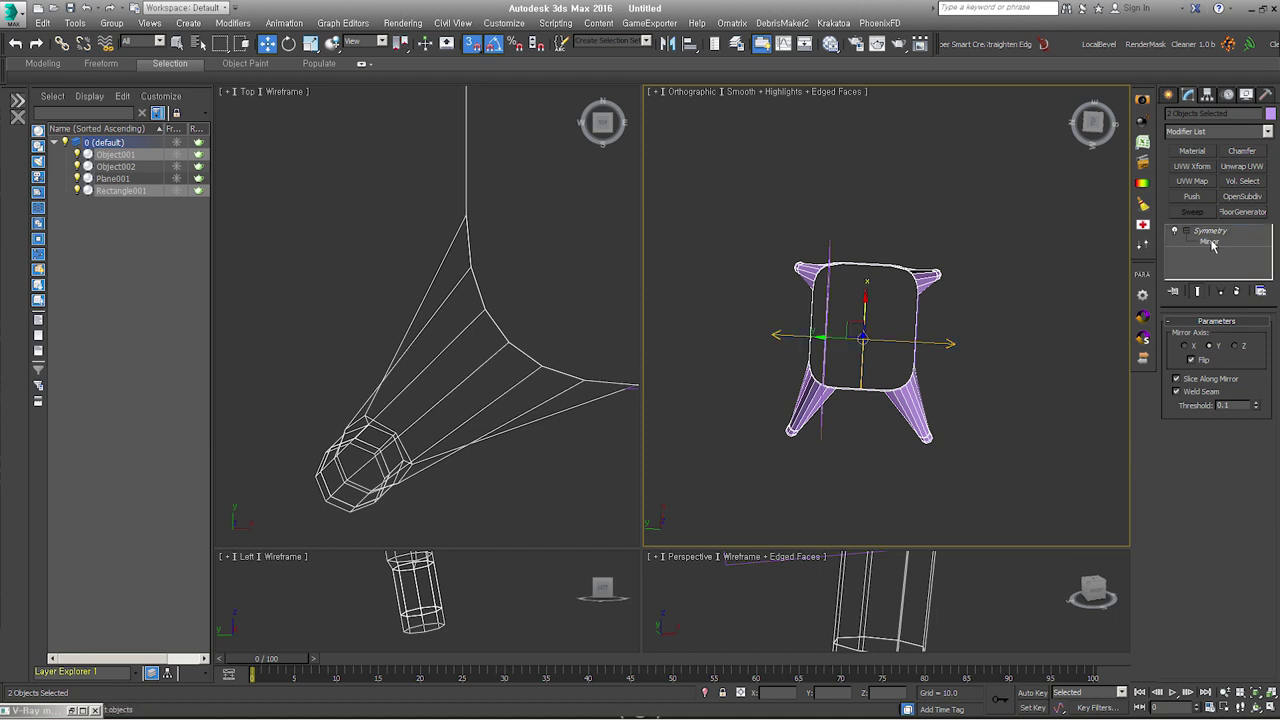
drag(862, 343, 835, 238)
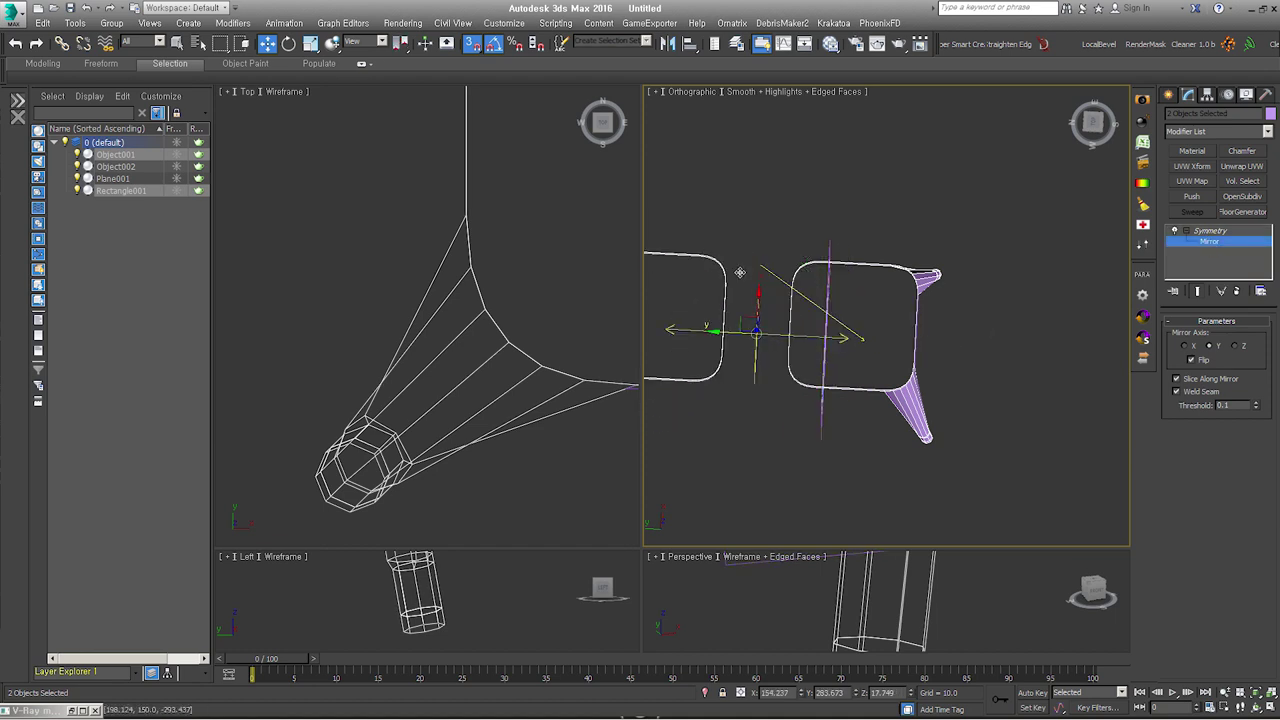
mouse_move(963, 409)
alt+middle_down()
mouse_move(887, 345)
mouse_move(970, 343)
alt+middle_up()
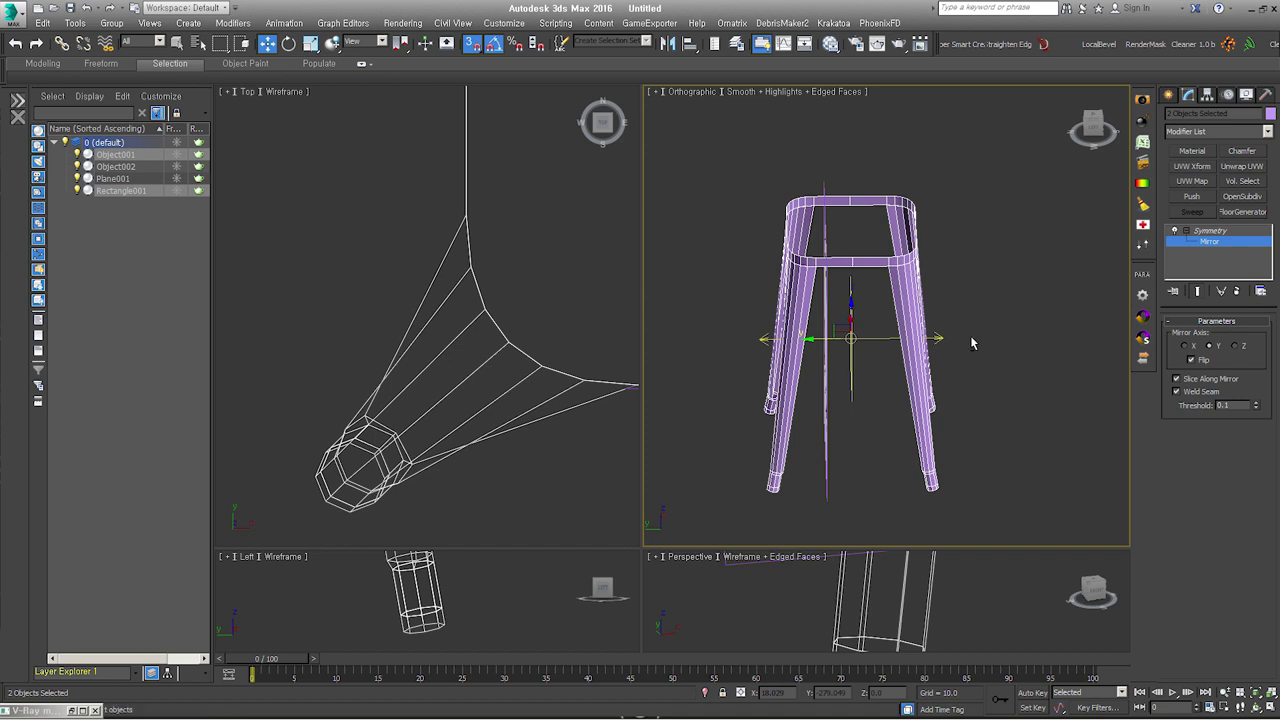
mouse_move(970, 343)
alt+middle_down()
mouse_move(863, 356)
mouse_move(880, 434)
mouse_move(940, 436)
alt+middle_up()
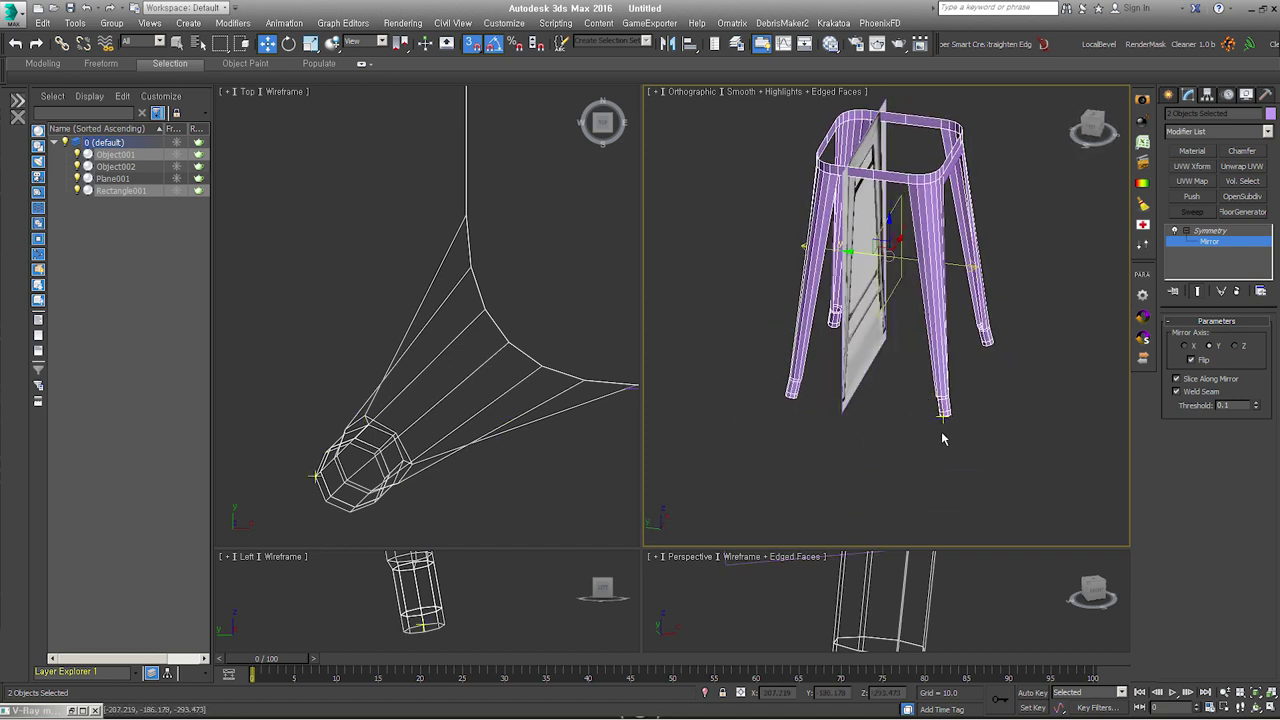
Step: Mirror Object002 across the Y axis with Flip to form the legs
scroll(940, 436, up, 5)
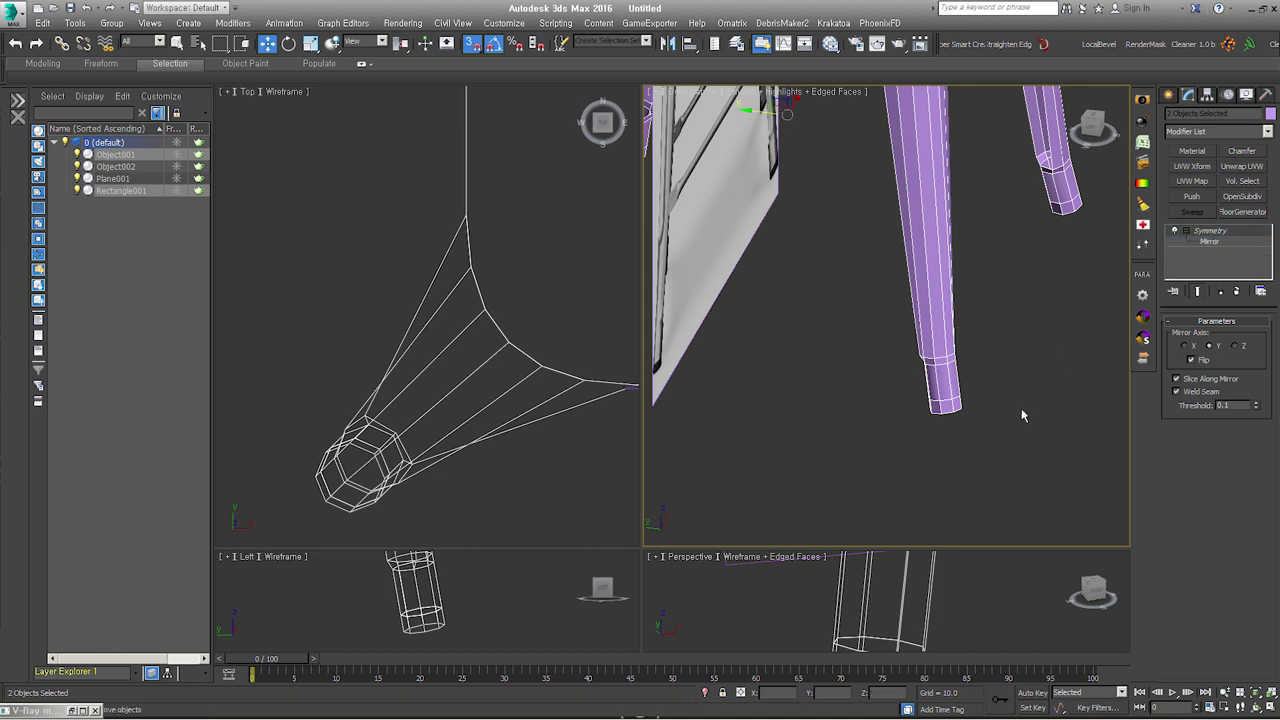
click(943, 407)
scroll(945, 425, down, 5)
mouse_move(972, 451)
alt+middle_down()
mouse_move(828, 447)
mouse_move(990, 438)
alt+middle_up()
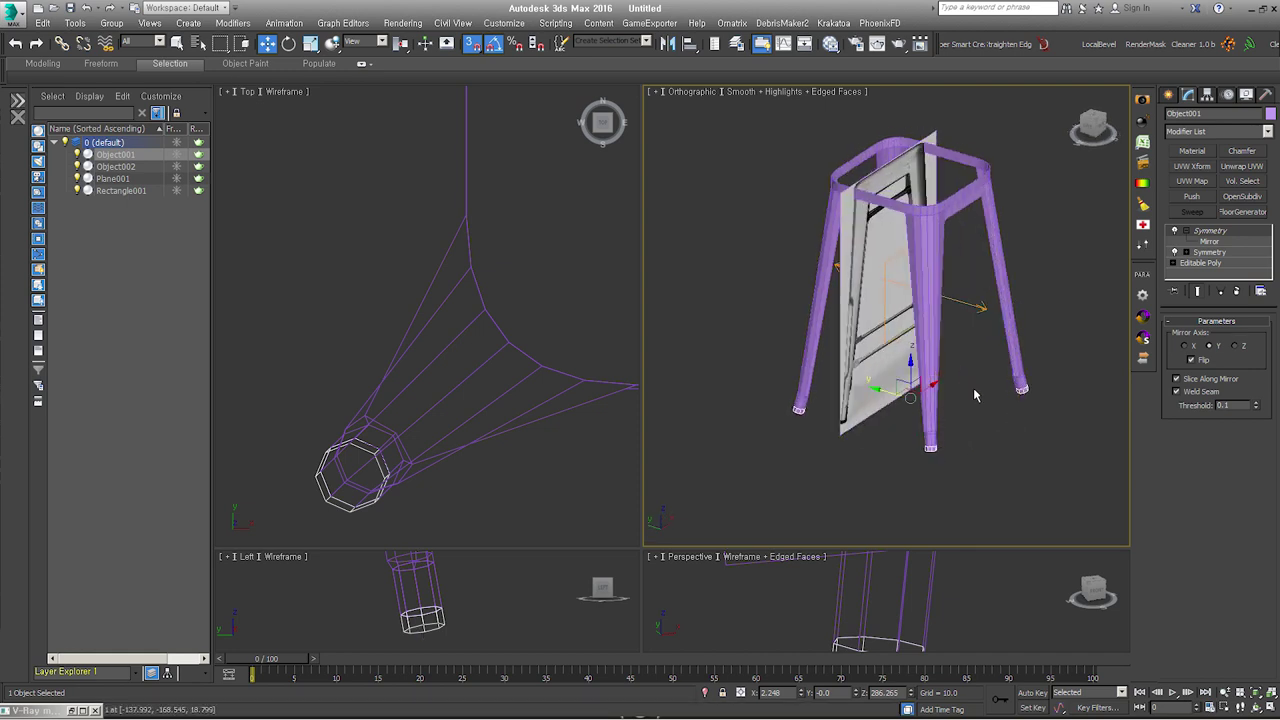
mouse_move(973, 395)
alt+middle_down()
mouse_move(875, 323)
mouse_move(1000, 329)
mouse_move(1006, 356)
alt+middle_up()
click(990, 349)
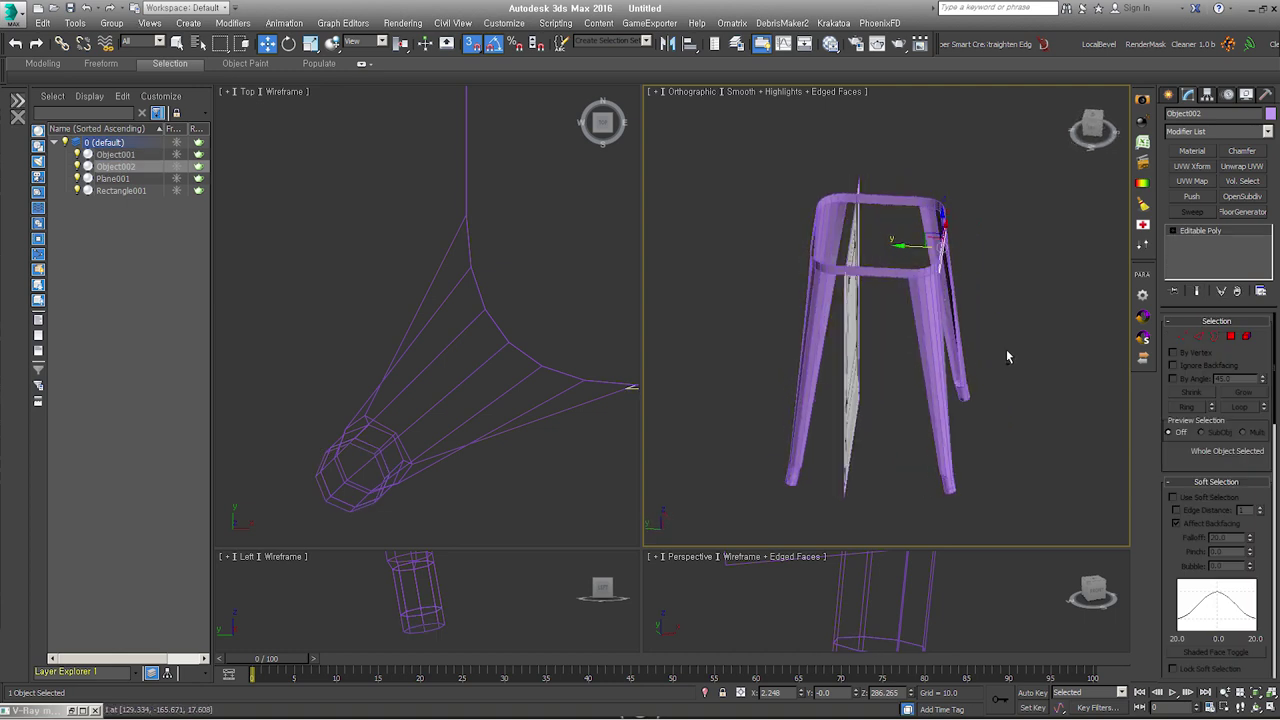
click(1211, 347)
mouse_move(1059, 381)
alt+middle_down()
mouse_move(986, 320)
mouse_move(946, 328)
alt+middle_up()
click(1191, 359)
click(1209, 231)
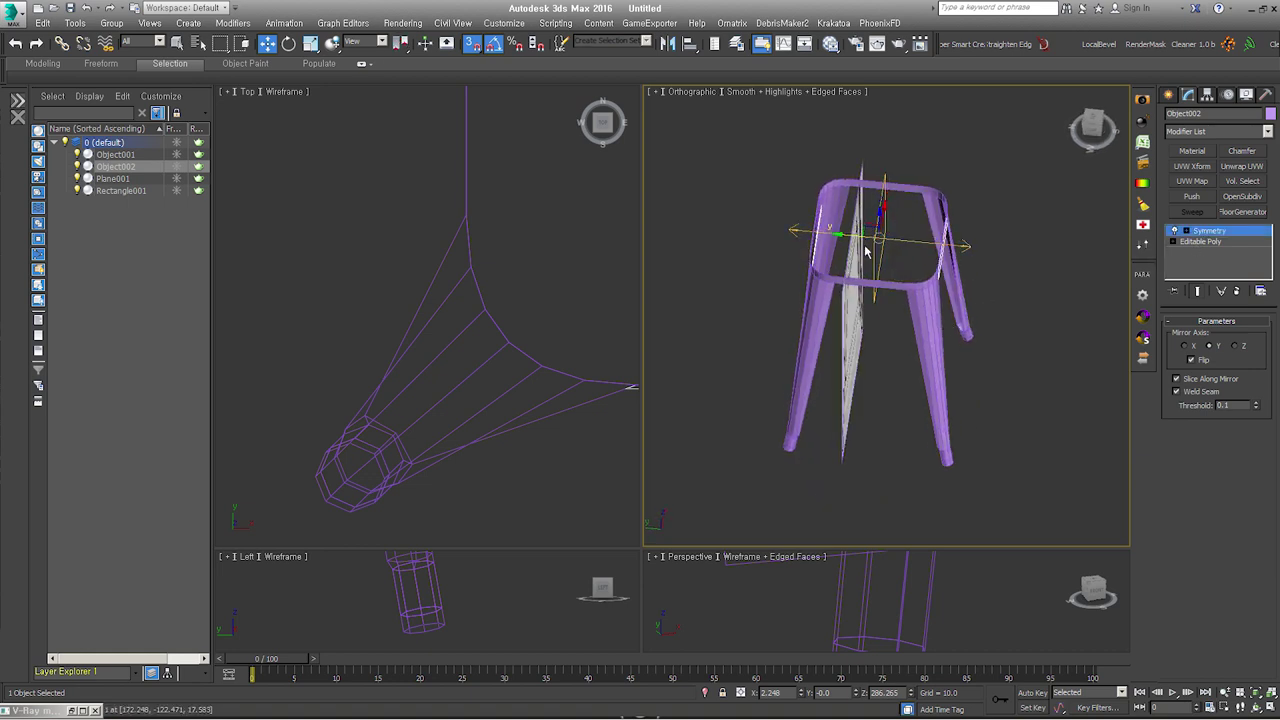
alt+middle_drag(1030, 280, 908, 276)
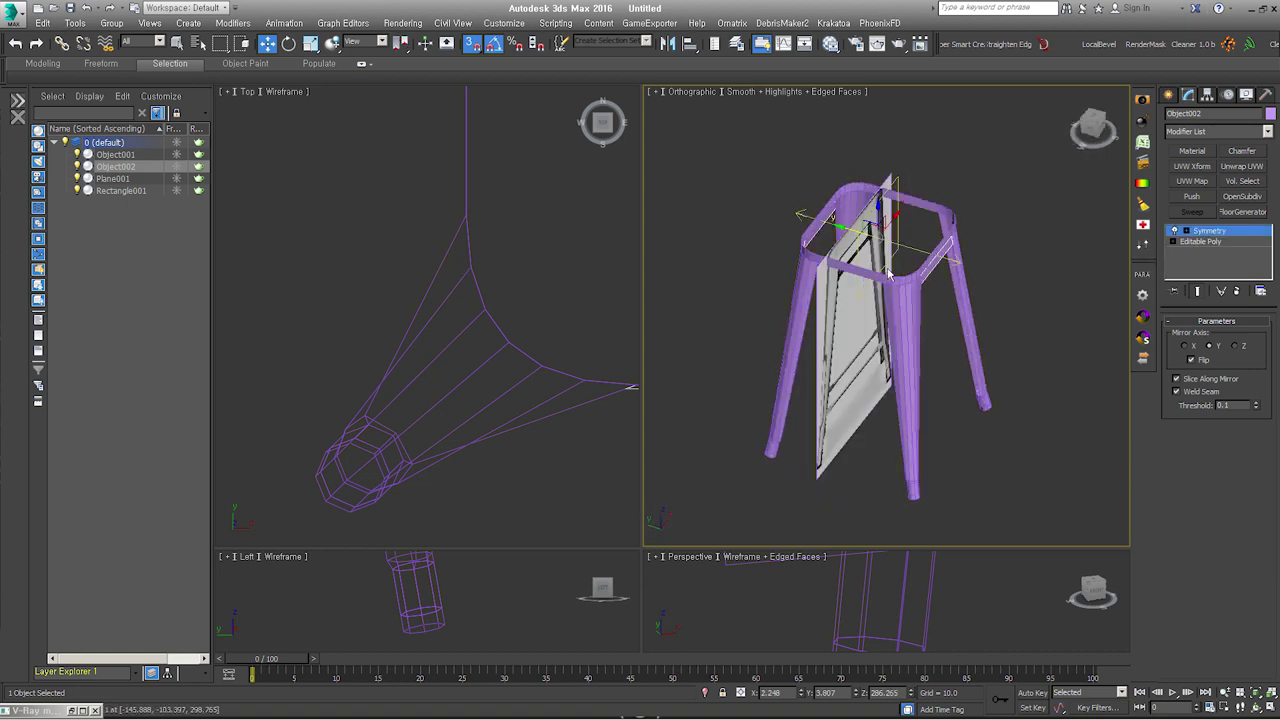
Step: Shift-rotate Object002 90° to create the instanced copy Object003
right_click(855, 208)
click(874, 232)
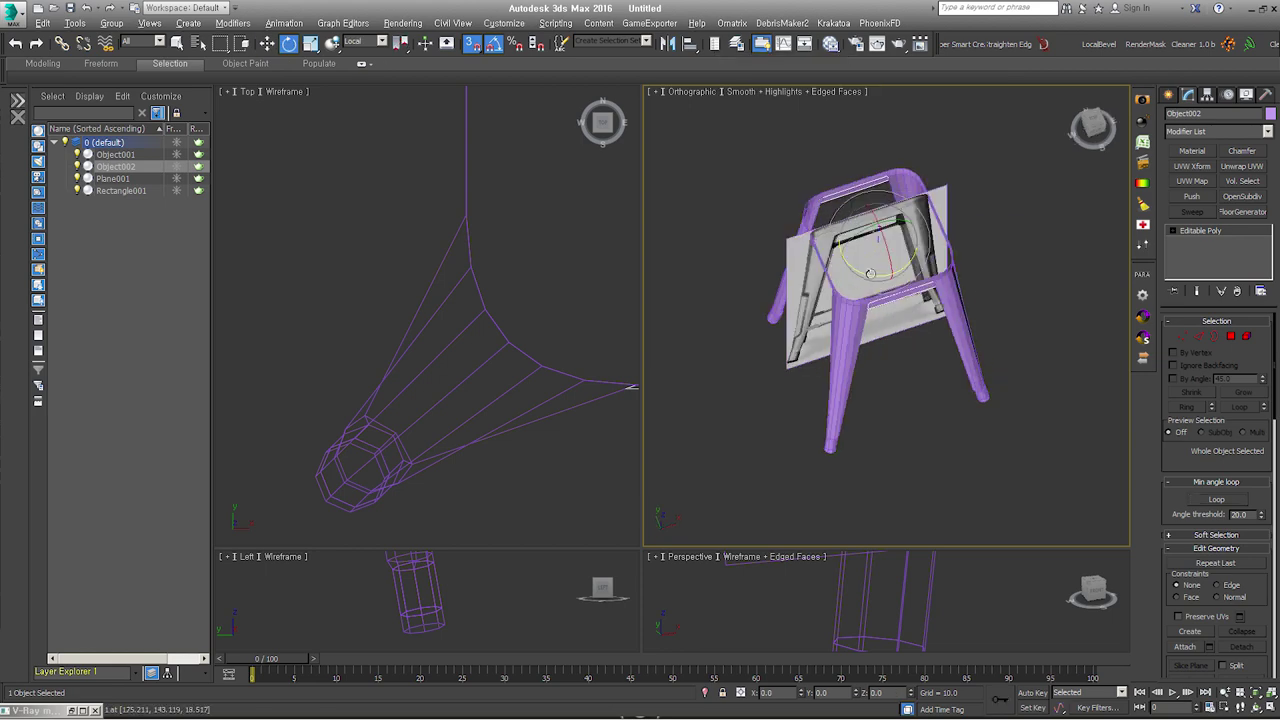
shift+drag(870, 250, 824, 340)
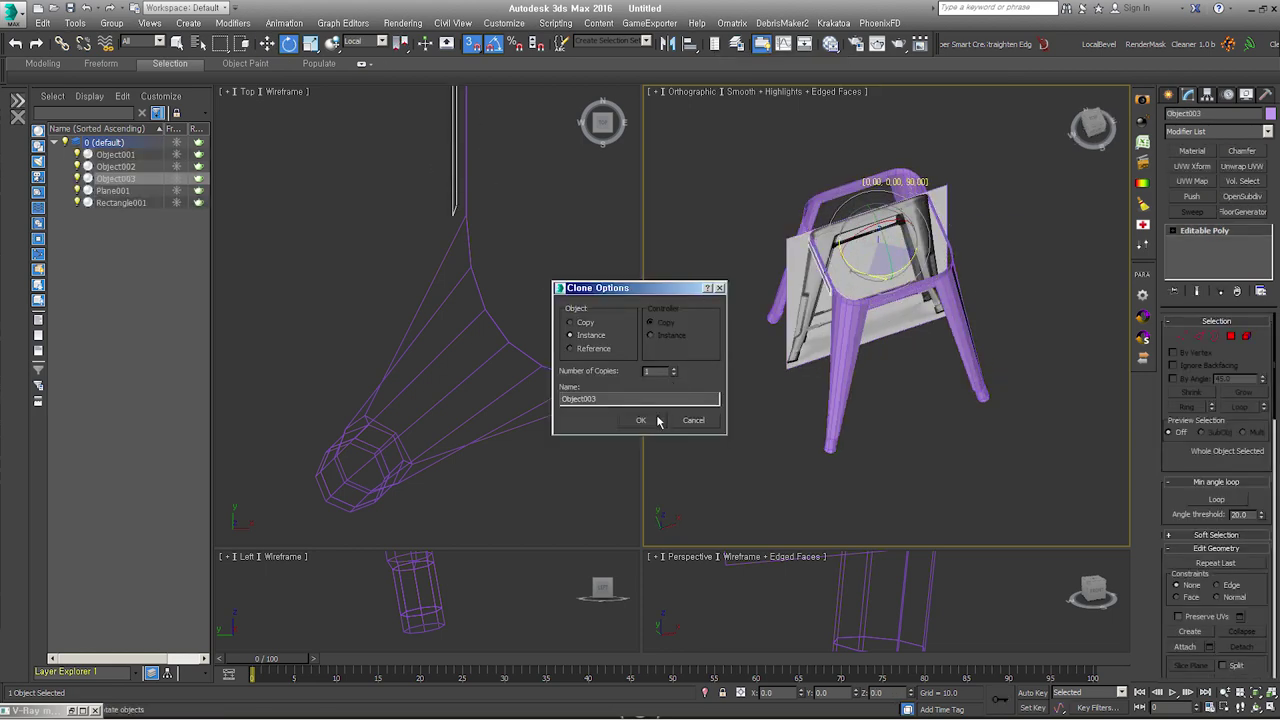
click(641, 420)
mouse_move(980, 303)
alt+middle_down()
mouse_move(1023, 306)
mouse_move(964, 312)
mouse_move(1021, 330)
alt+middle_up()
click(991, 343)
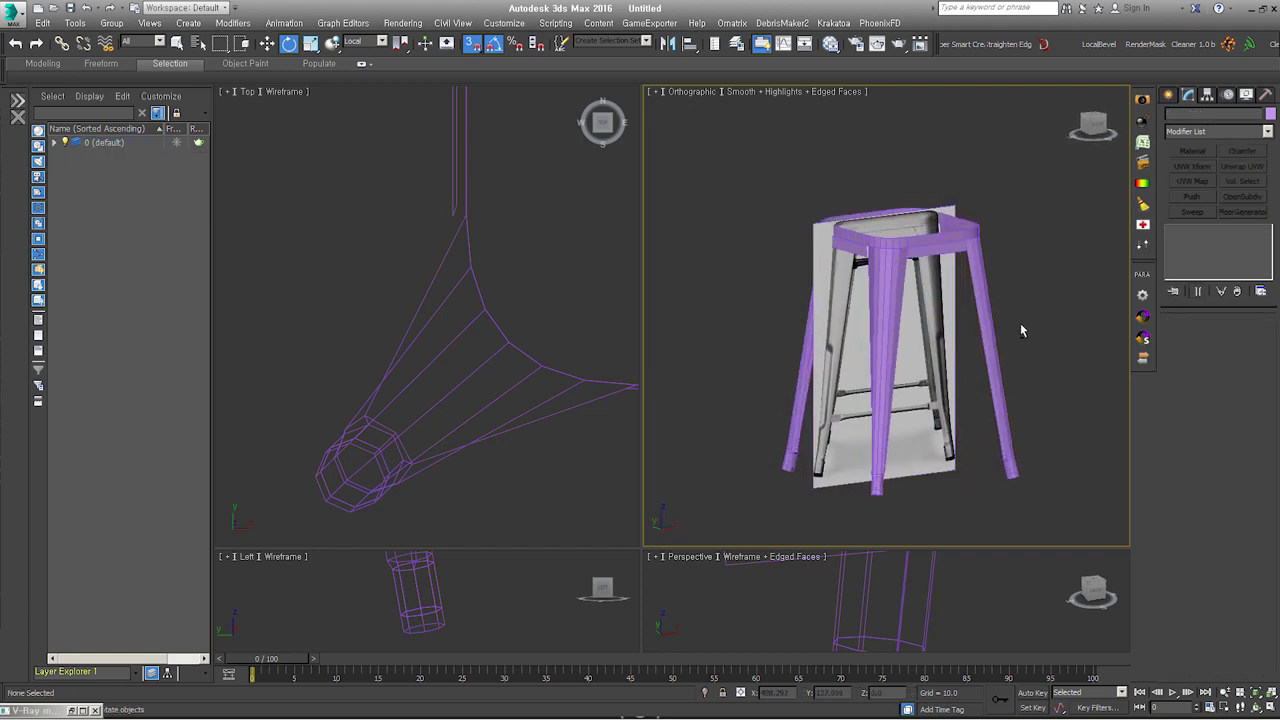
click(995, 340)
scroll(930, 280, up, 5)
scroll(930, 280, up, 3)
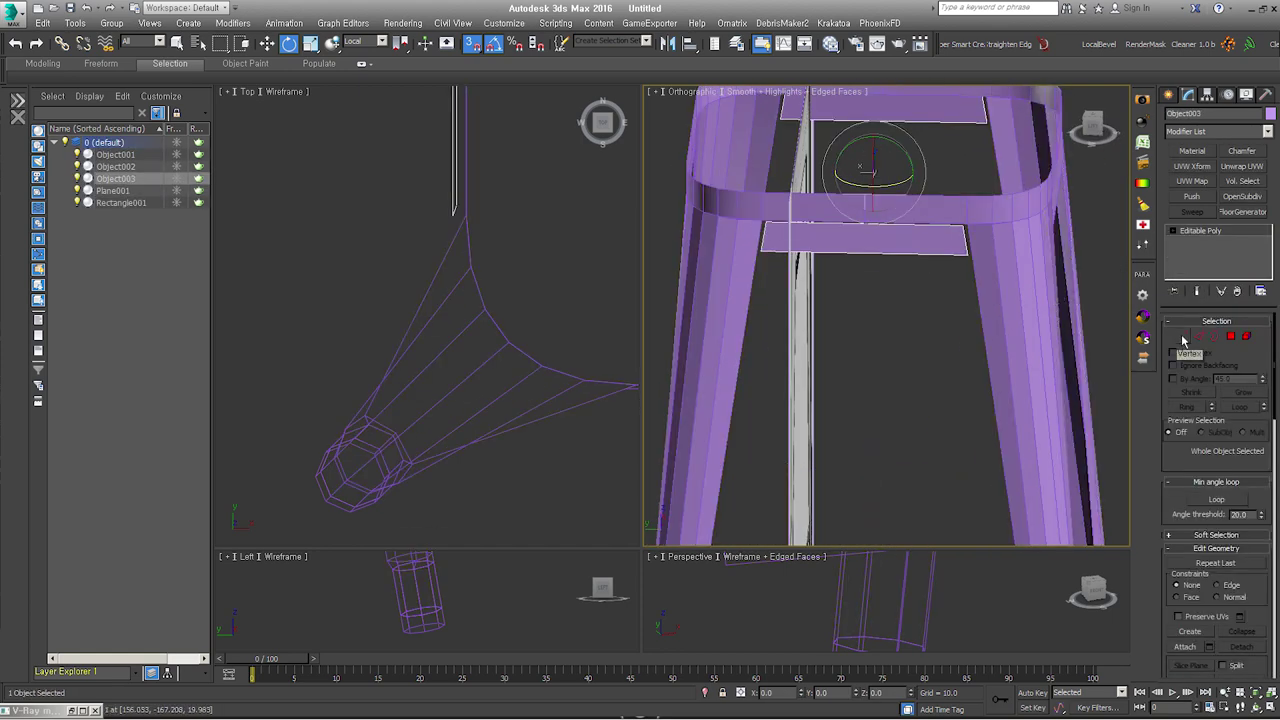
Step: Select four vertices on the rim and switch to moving them
click(1183, 337)
alt+middle_drag(900, 320, 920, 315)
drag(884, 310, 918, 372)
right_click(940, 292)
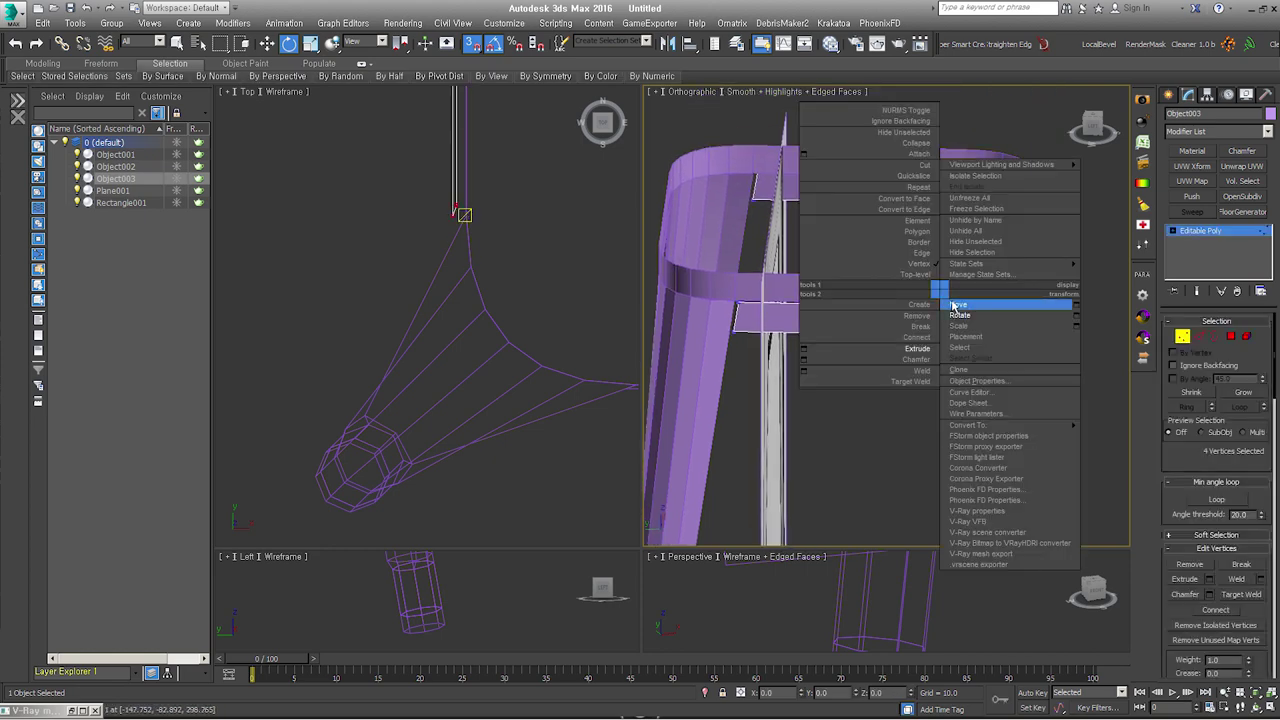
click(955, 305)
mouse_move(930, 290)
alt+middle_down()
mouse_move(997, 292)
mouse_move(1017, 363)
alt+middle_up()
Step: Select Rectangle001's top polygon ring and detach it as a separate object
scroll(951, 280, up, 3)
scroll(951, 280, down, 4)
mouse_move(951, 280)
alt+middle_down()
mouse_move(940, 272)
mouse_move(960, 280)
alt+middle_up()
click(943, 285)
key(4)
click(985, 258)
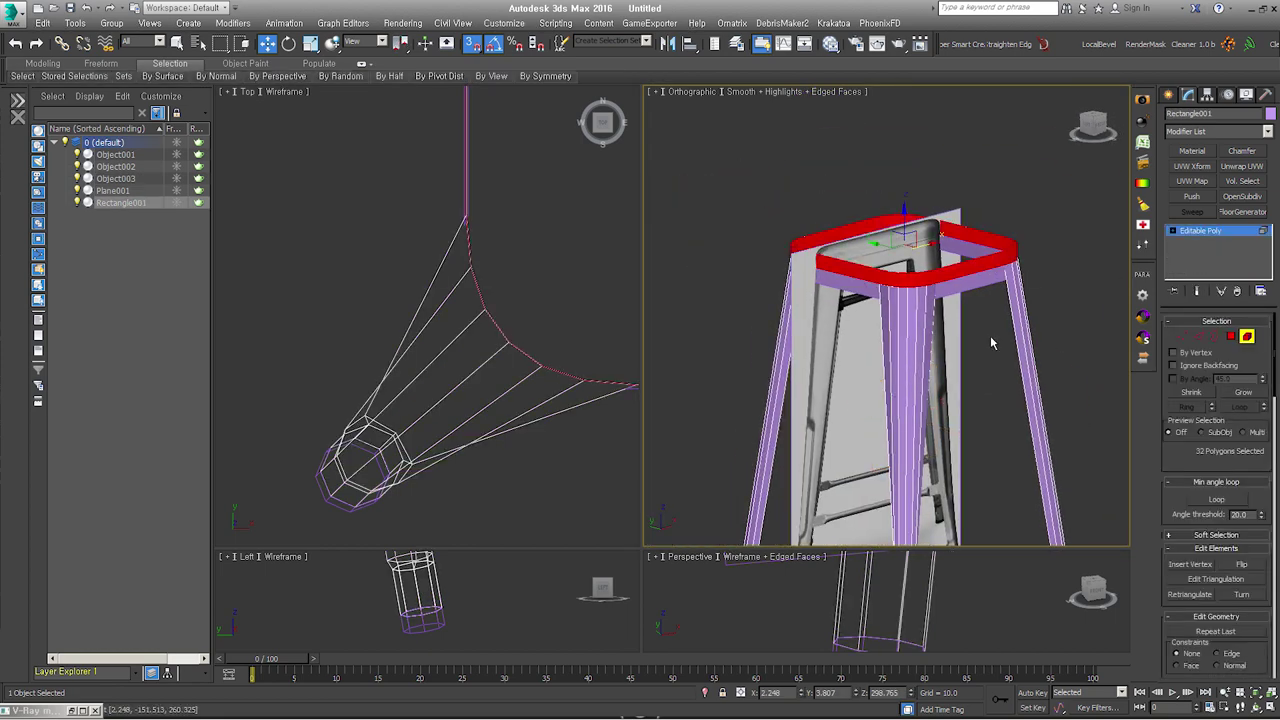
key(alt+d)
key(Return)
key(6)
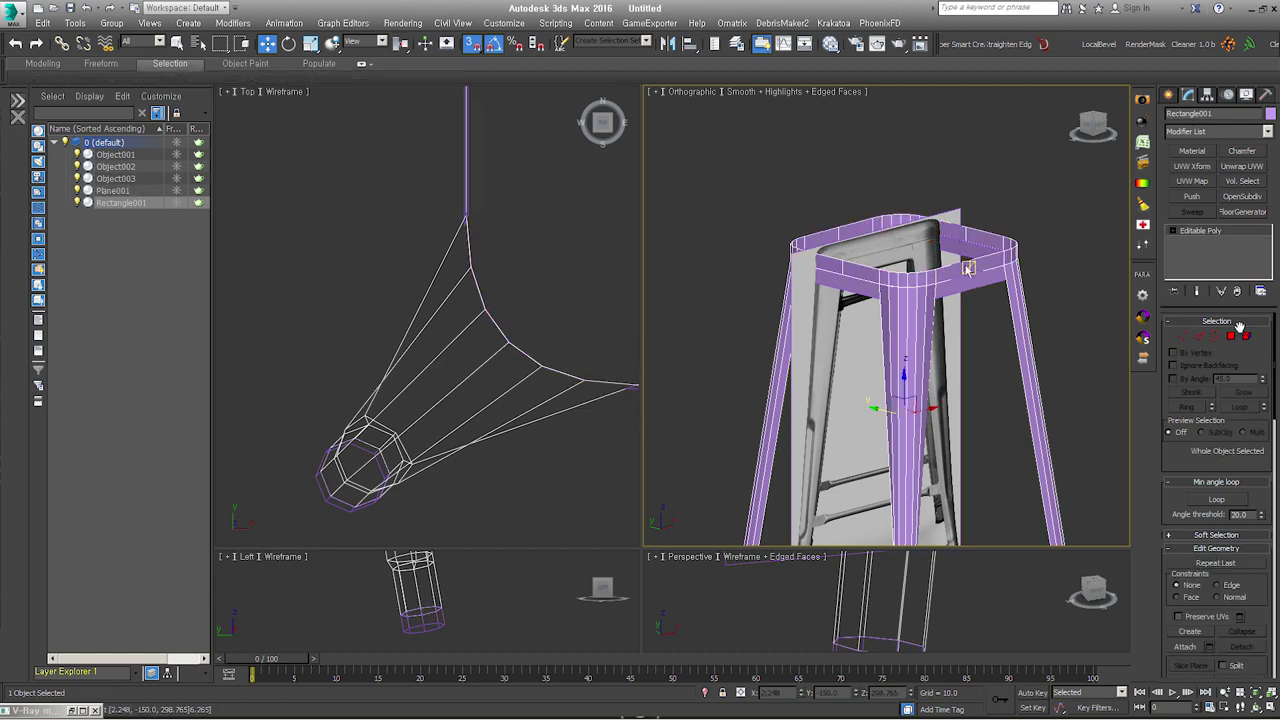
Step: Select the detached seat ring and bring up its edge editing tools
scroll(1115, 325, up, 3)
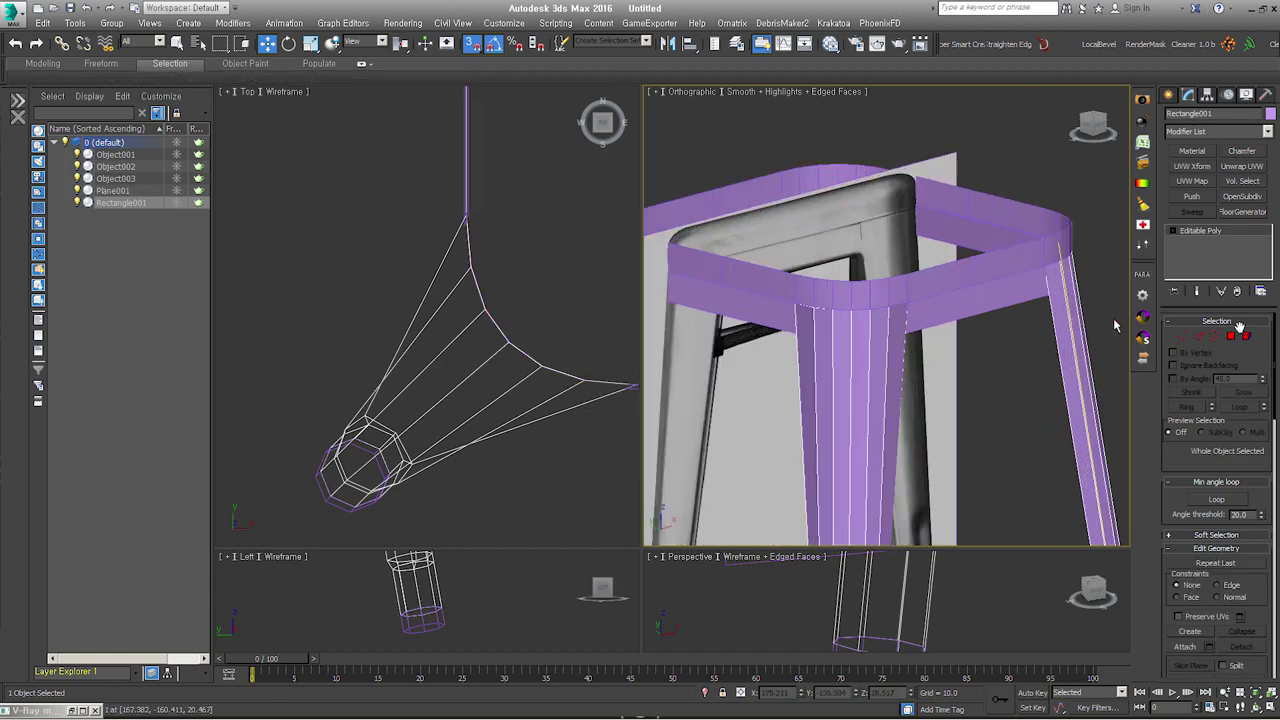
click(1008, 252)
click(1205, 337)
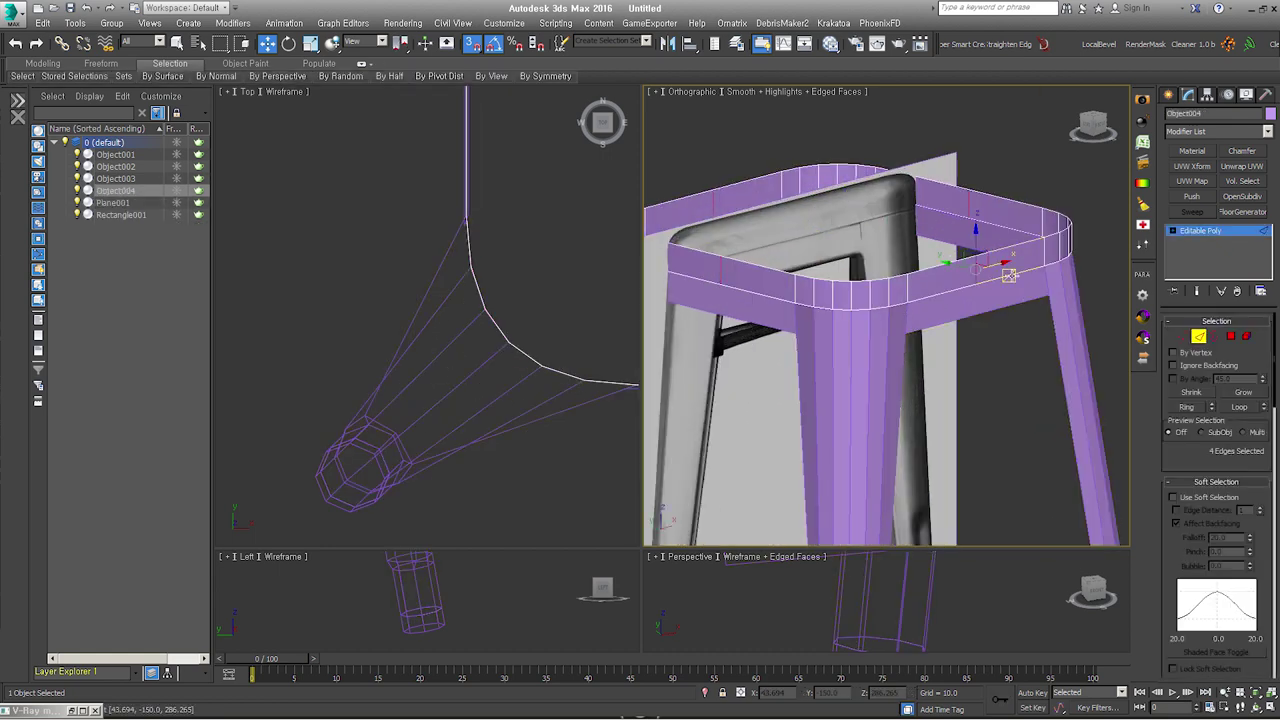
scroll(1199, 341, down, 3)
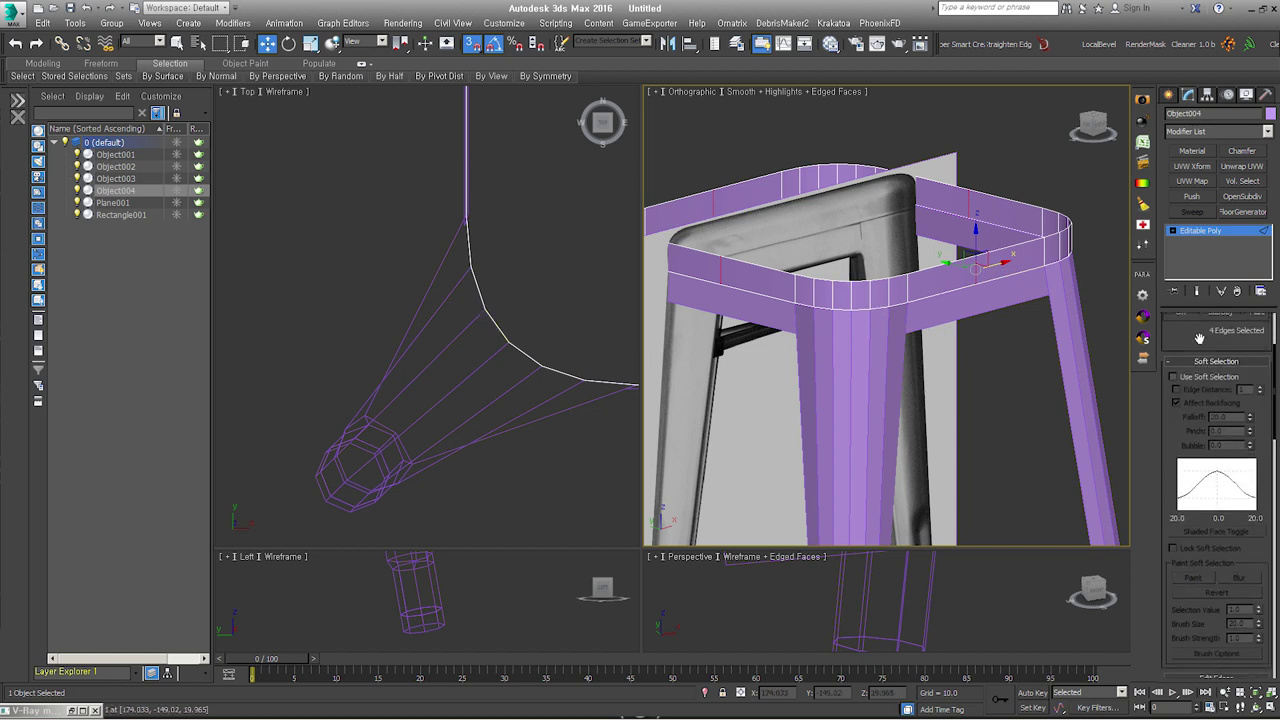
alt+middle_drag(790, 298, 804, 310)
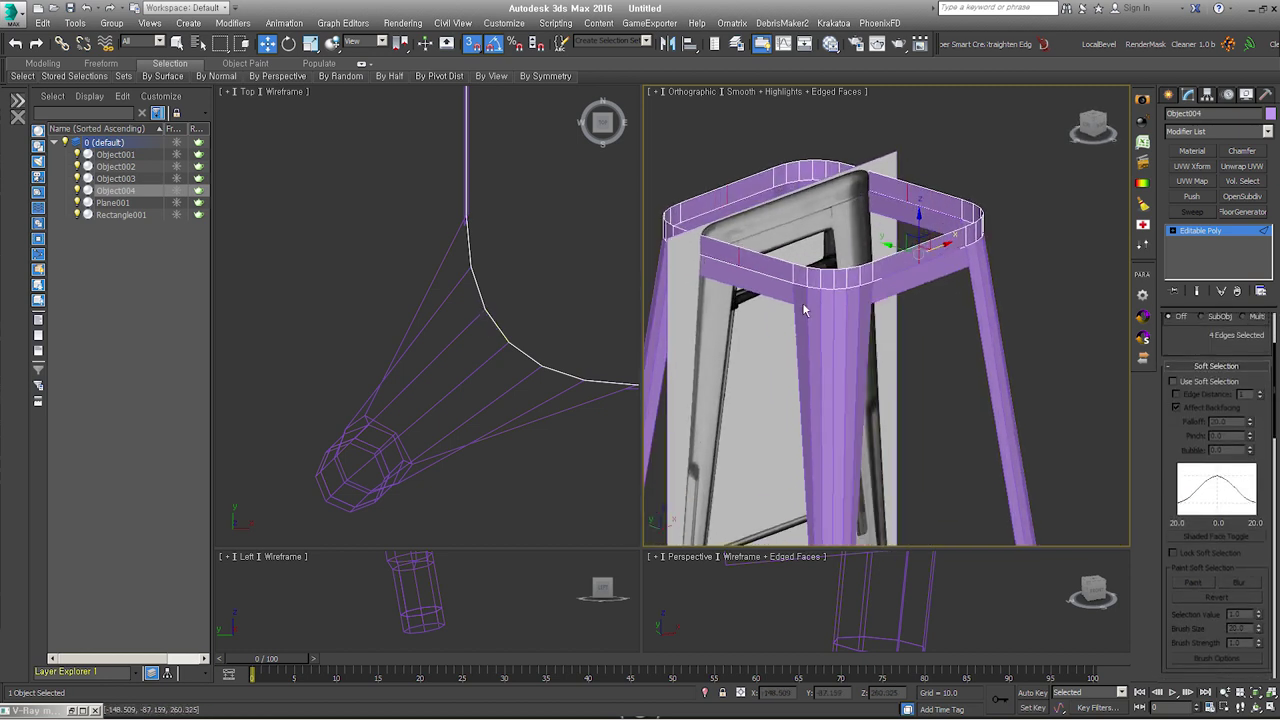
scroll(1180, 346, down, 1)
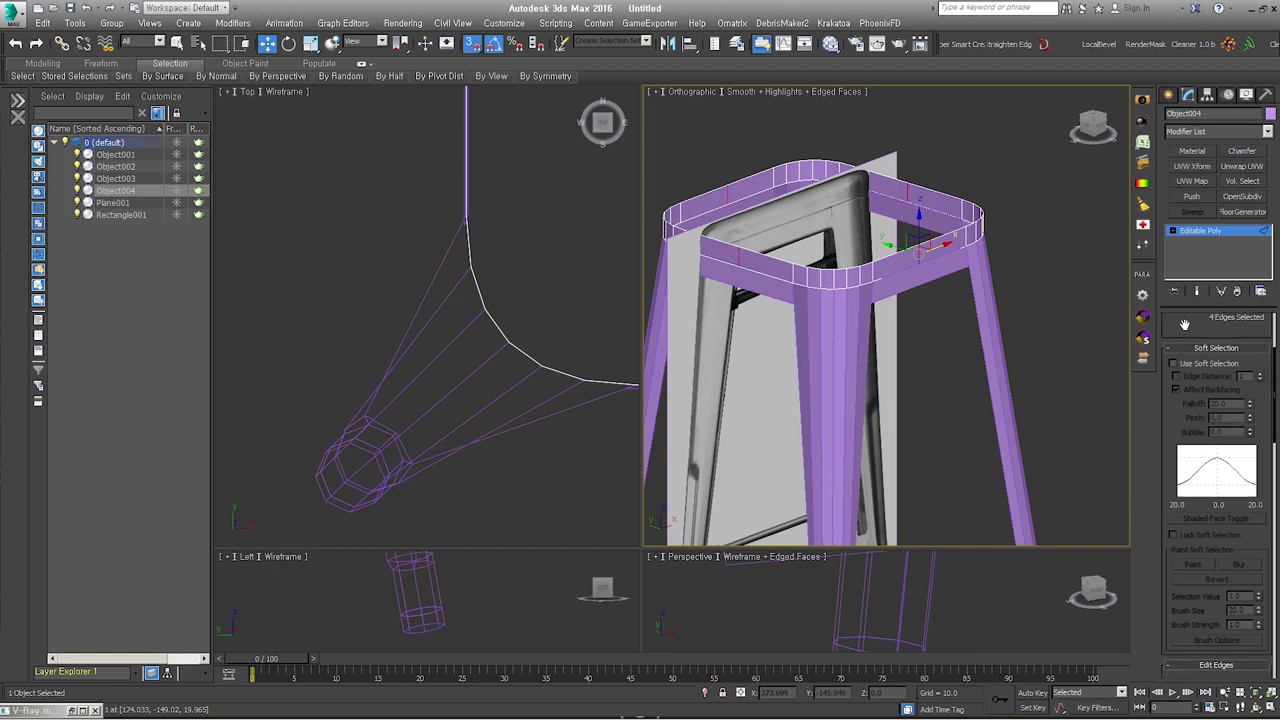
click(1192, 349)
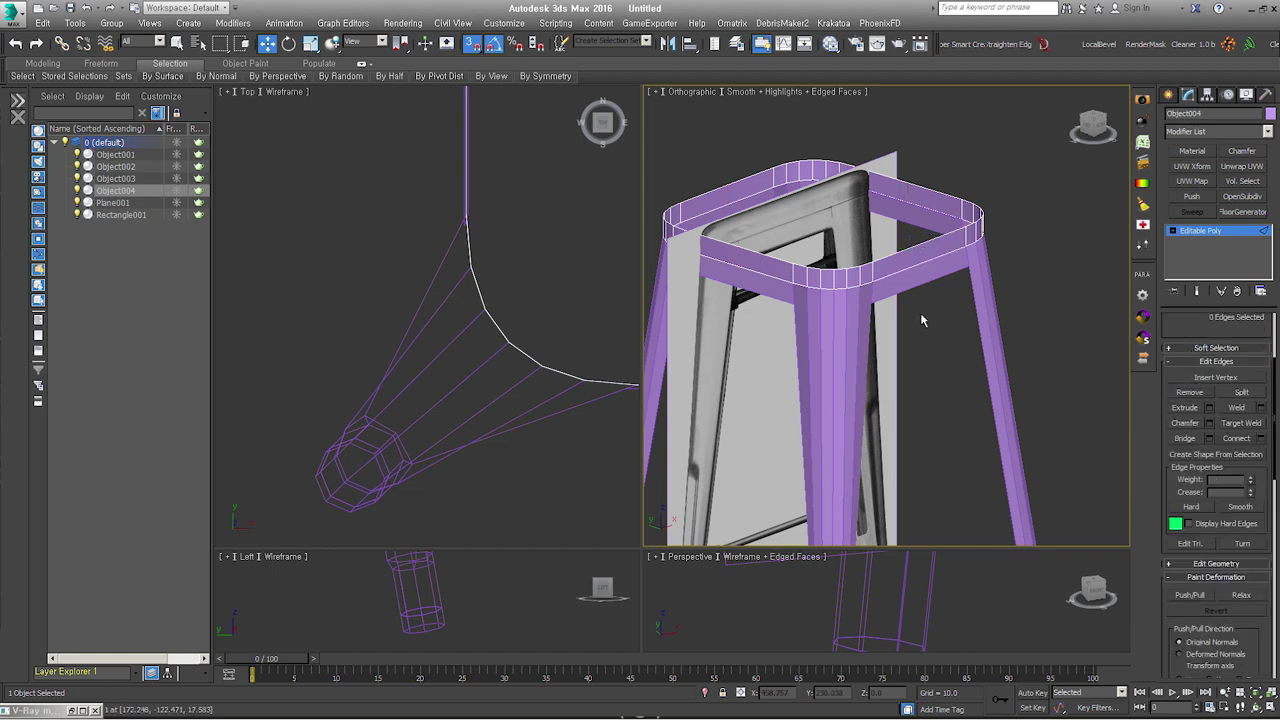
Step: Leave edge editing, switch to the front view and frame the stool in all views
key(2)
key(f)
key(z)
middle_drag(926, 280, 930, 304)
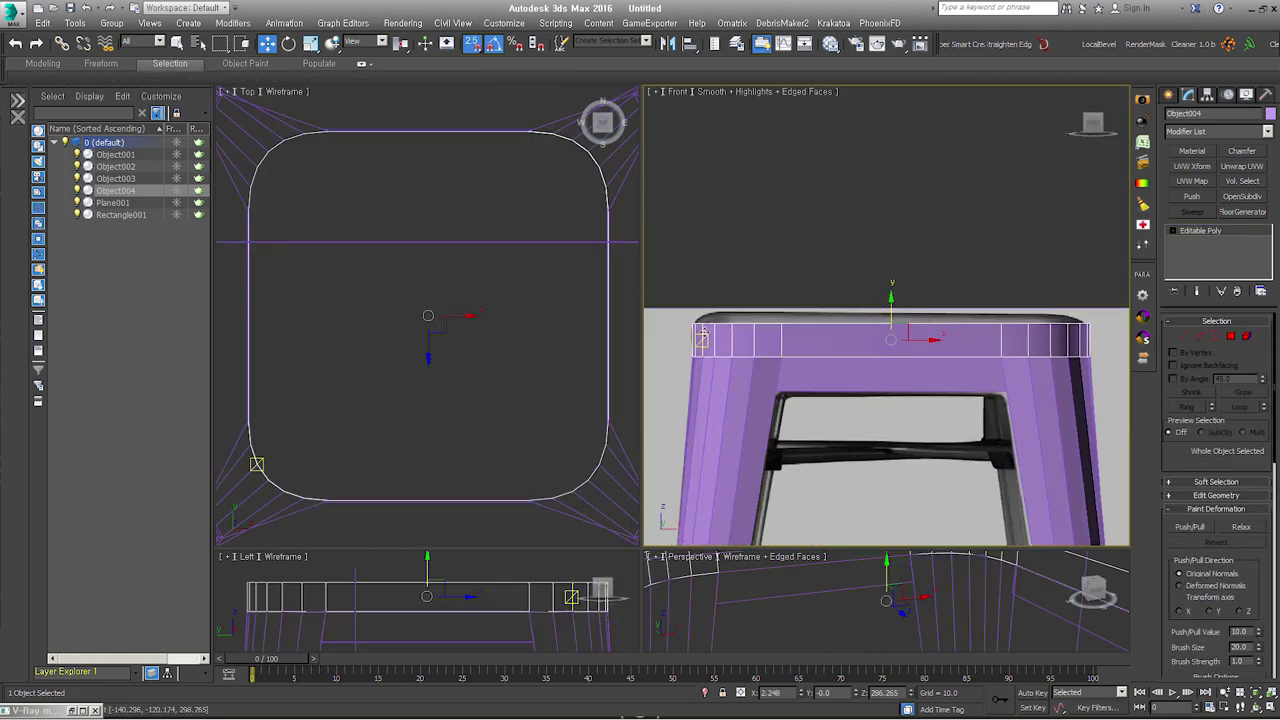
Step: Select the ring's top border and raise it upward
click(1215, 336)
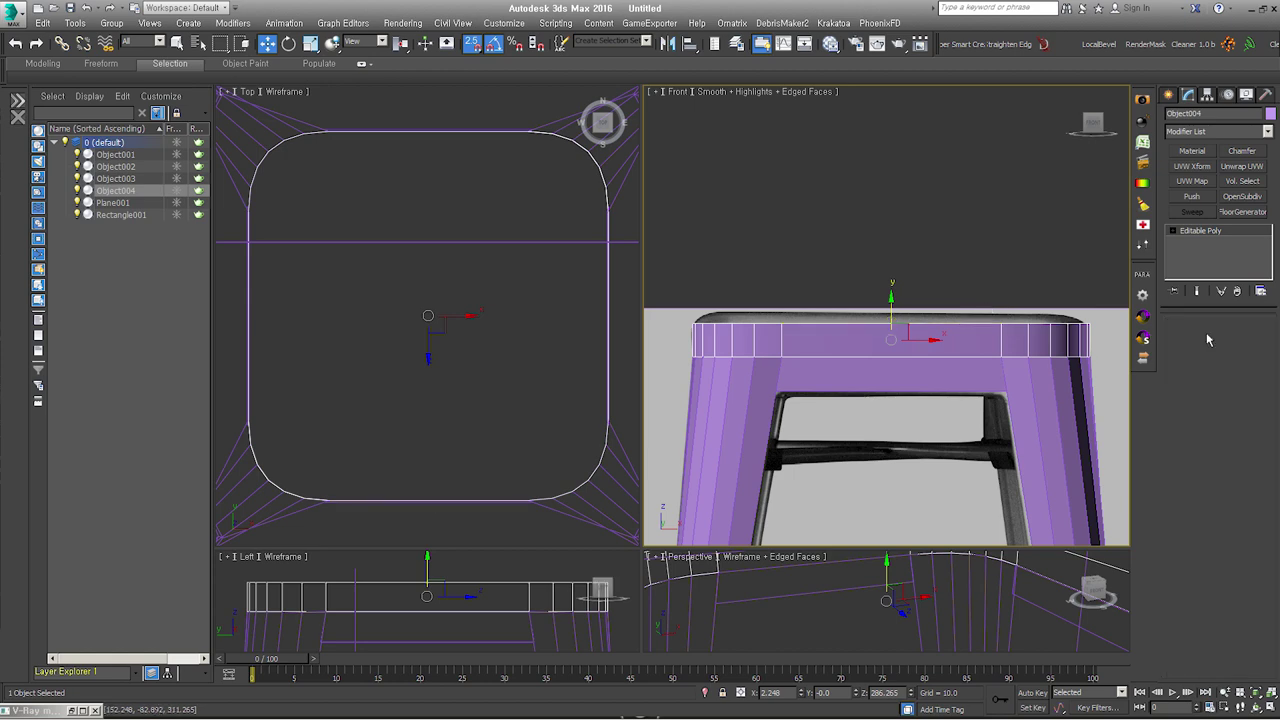
click(426, 499)
drag(892, 305, 892, 287)
alt+middle_drag(892, 287, 930, 353)
Step: Try scaling the border inward, undo that, then cap the open top border
right_click(898, 308)
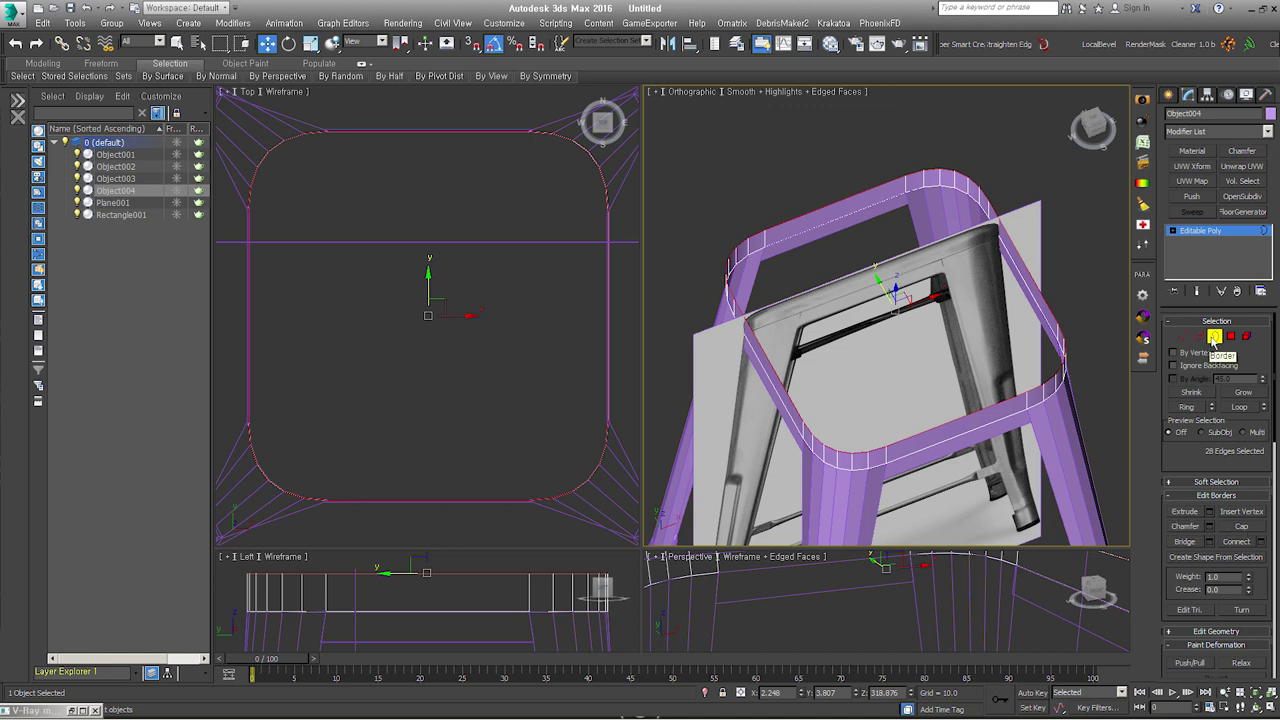
right_click(894, 296)
click(915, 314)
drag(896, 312, 894, 339)
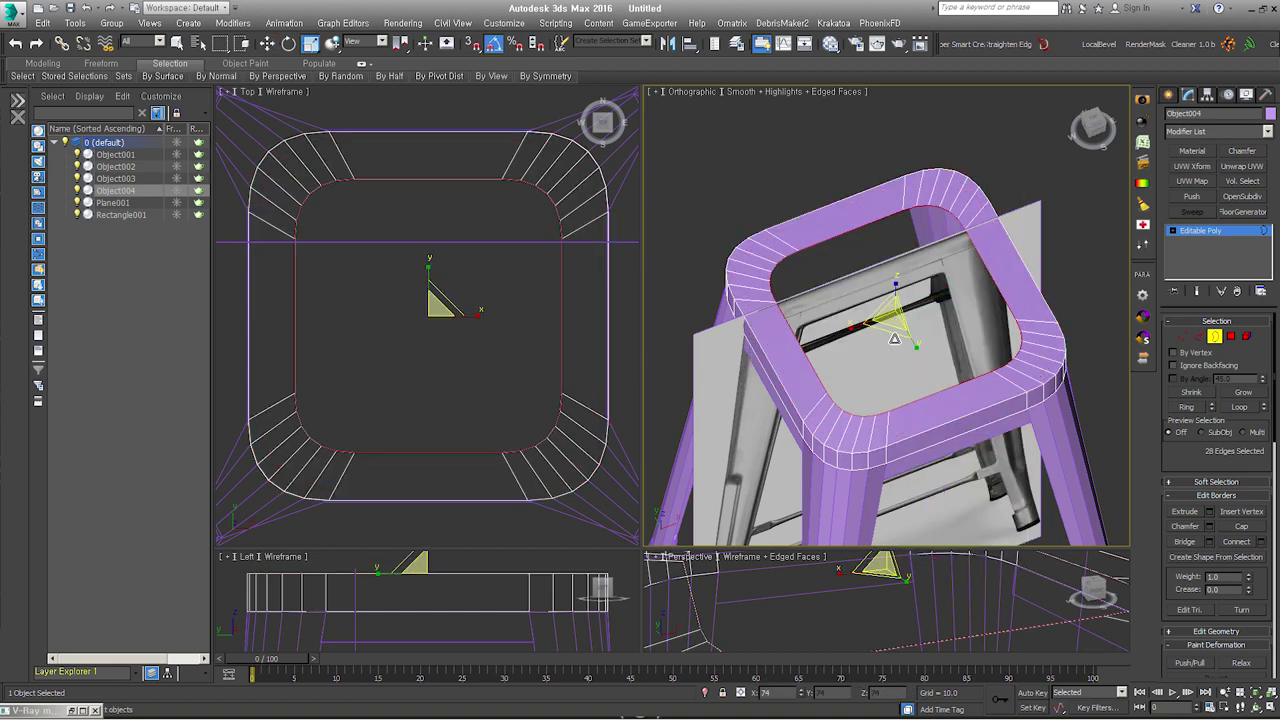
key(ctrl+z)
click(1233, 340)
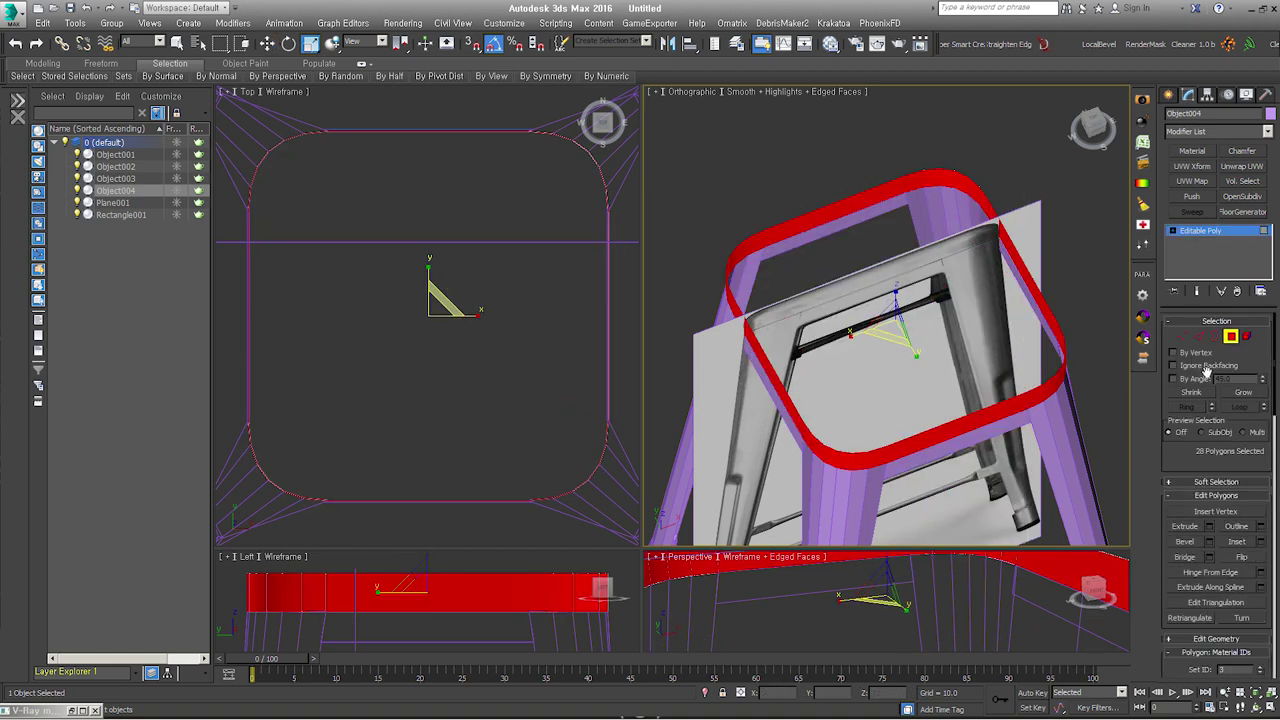
click(1241, 526)
click(1230, 336)
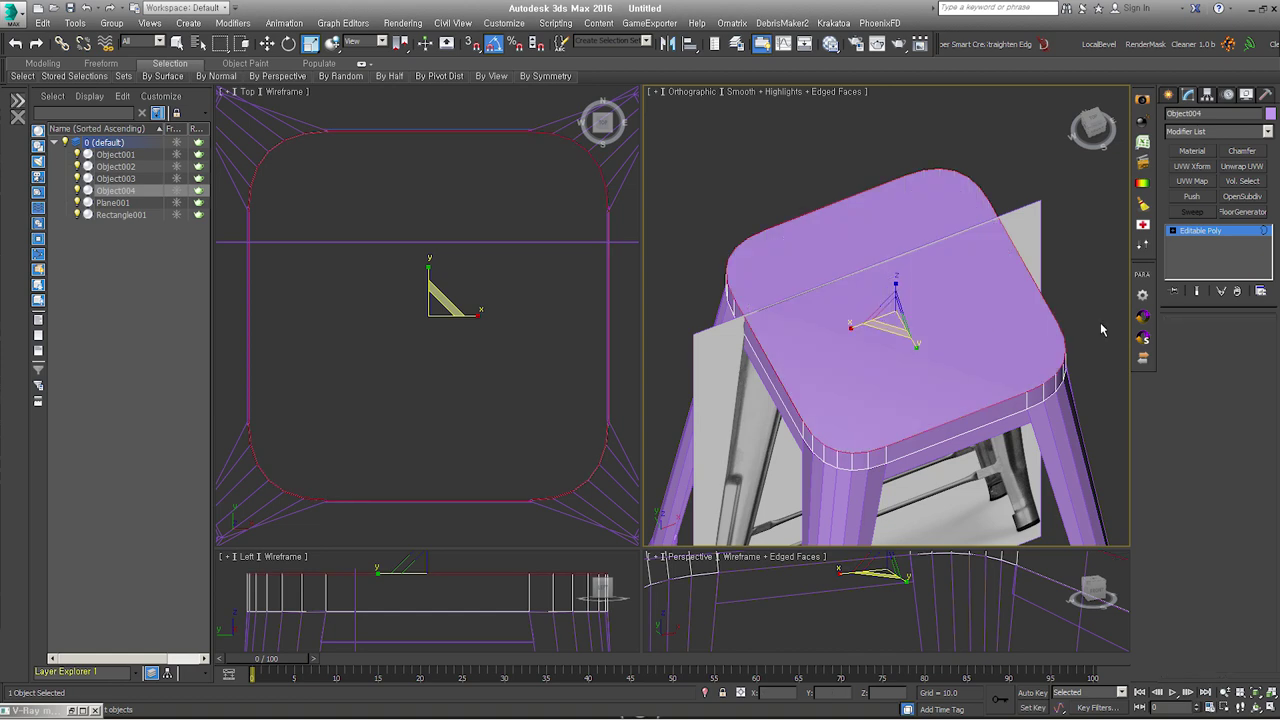
Step: Inset the seat cap polygon and review the CH0143-6_(2).jpg stool reference photo in Picasa
right_click(900, 294)
click(879, 356)
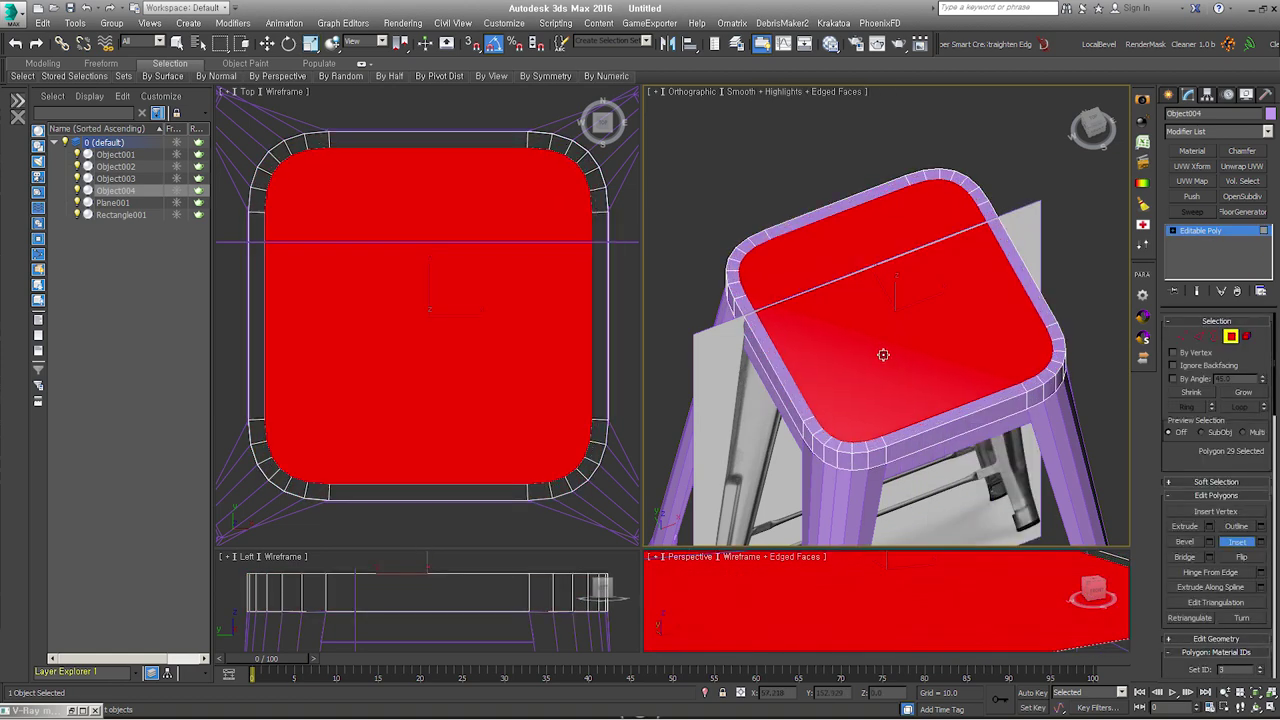
key(alt+Tab)
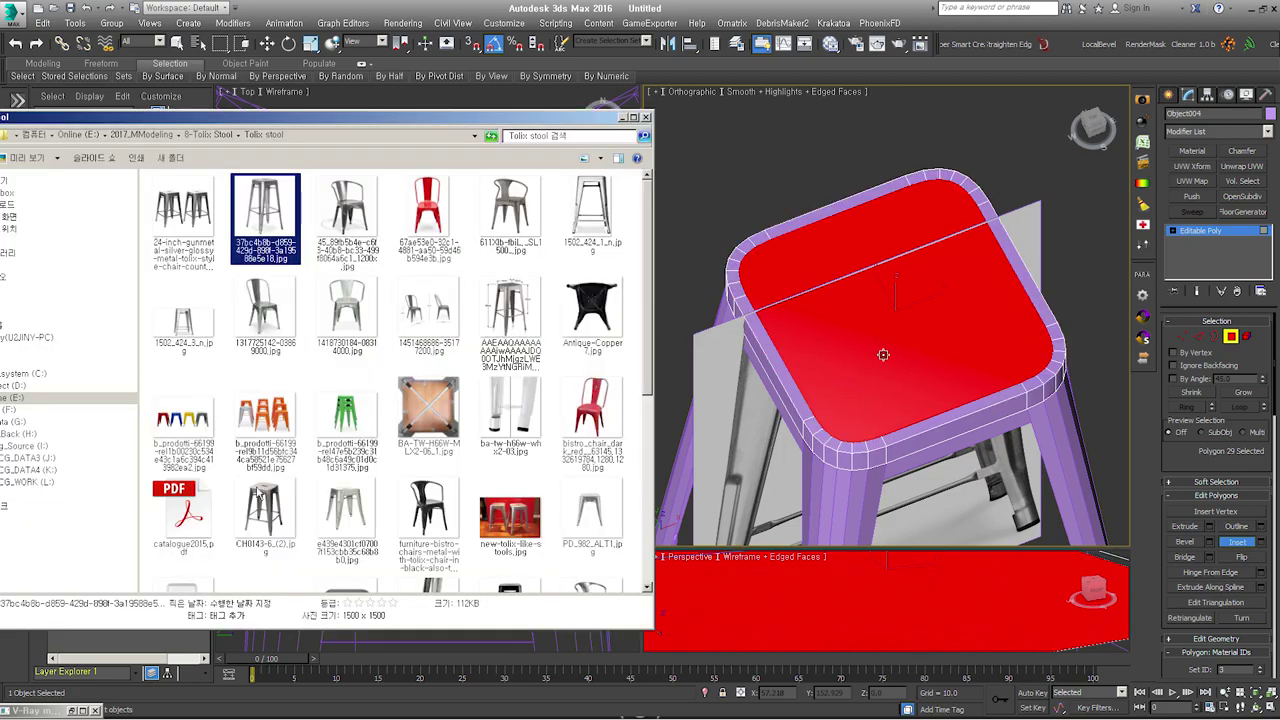
double_click(262, 505)
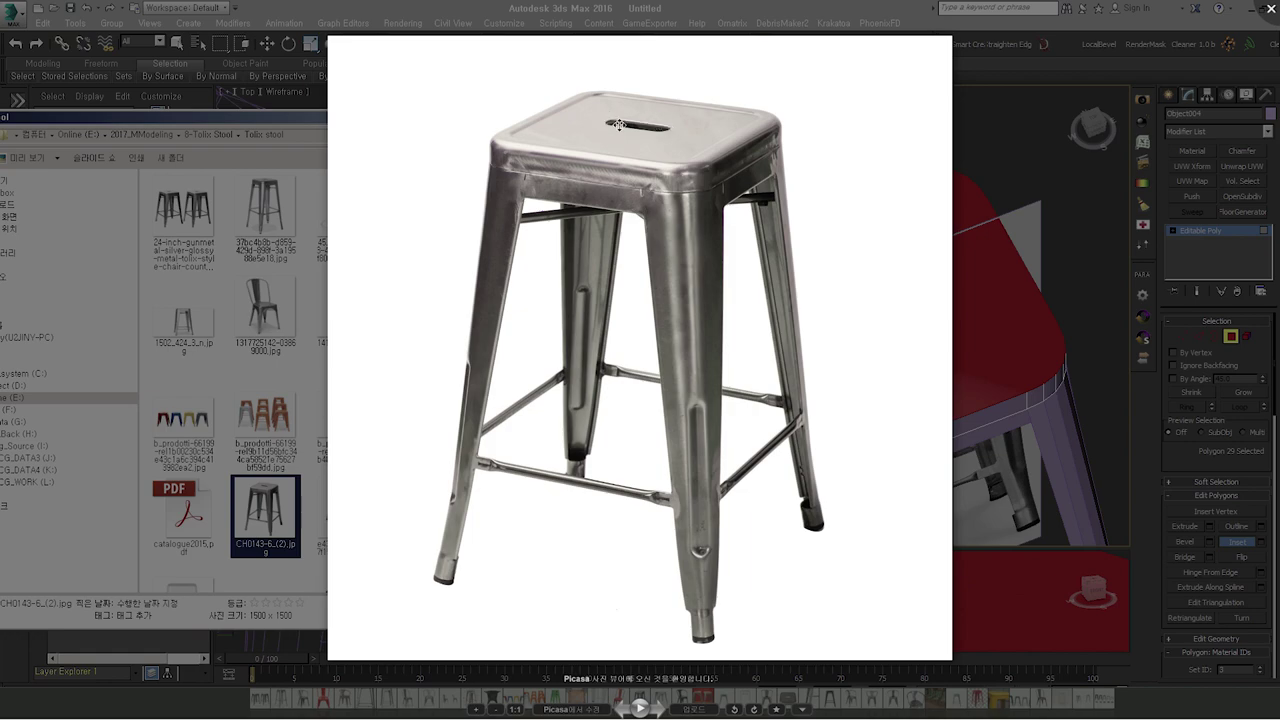
key(Escape)
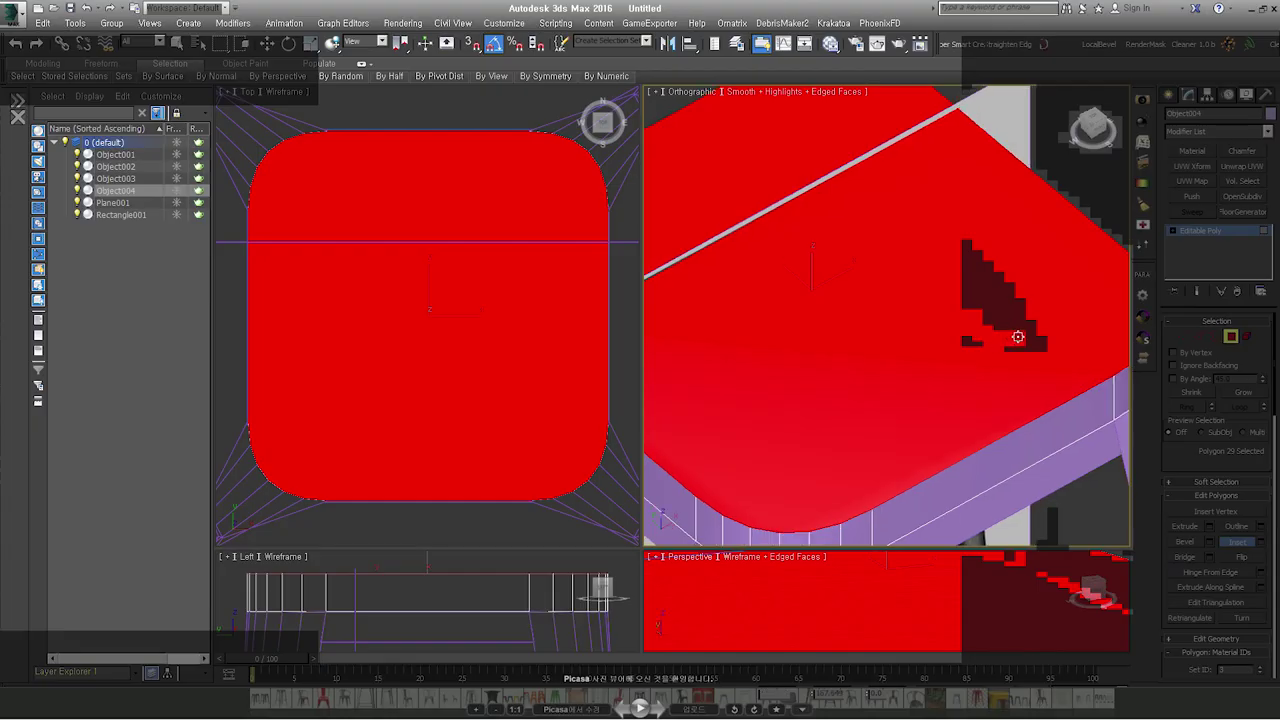
alt+middle_drag(943, 337, 926, 302)
right_click(897, 310)
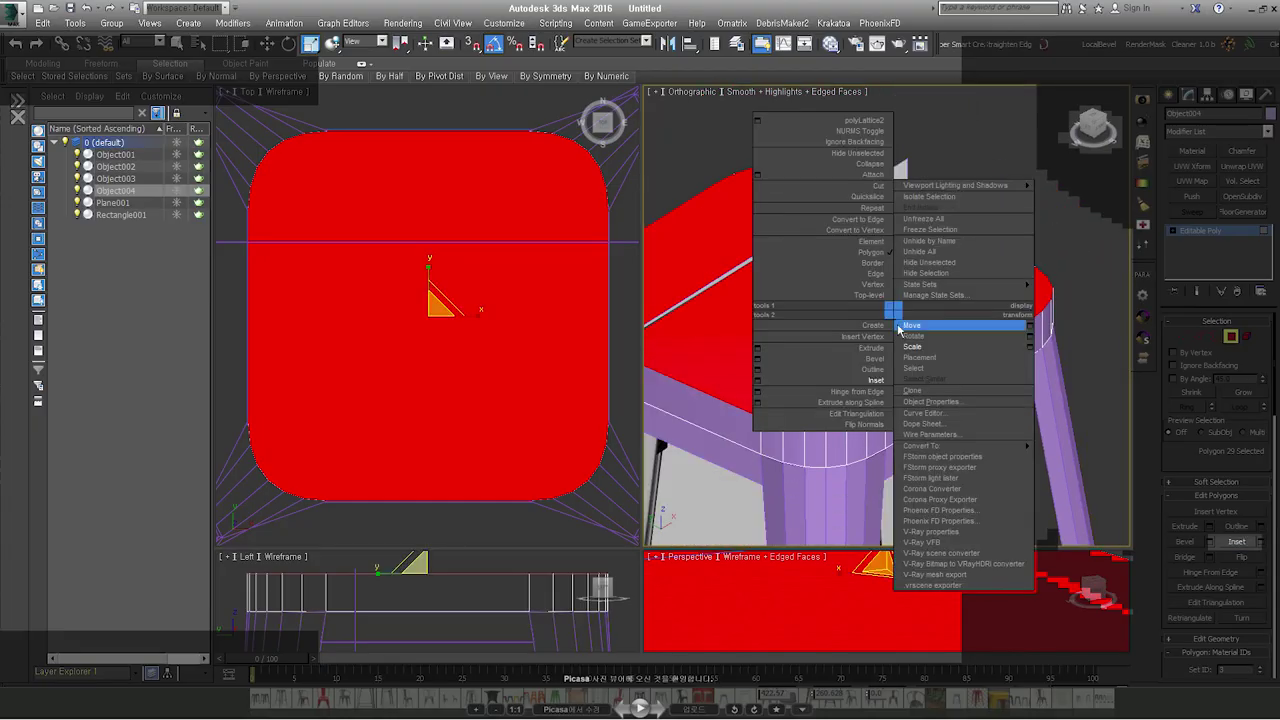
Step: Bevel the seat top polygon slightly inward and downward
click(872, 378)
scroll(944, 297, up, 3)
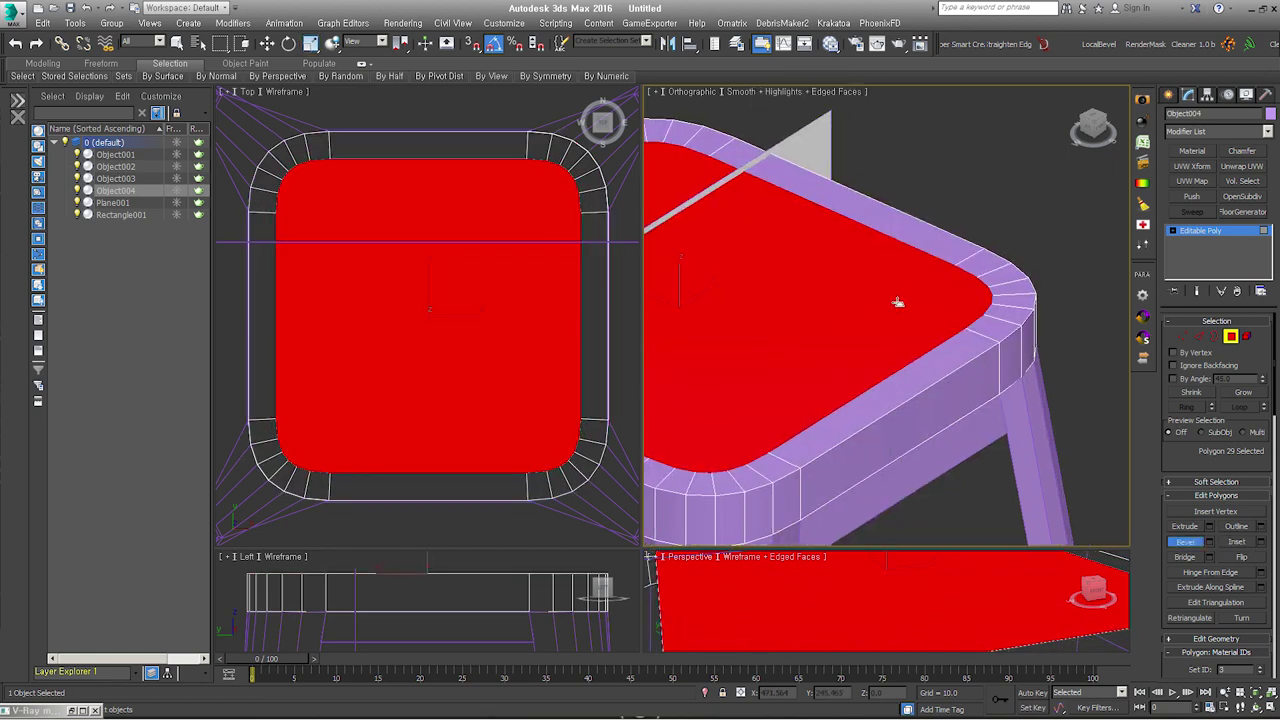
middle_drag(897, 302, 914, 303)
drag(914, 303, 915, 296)
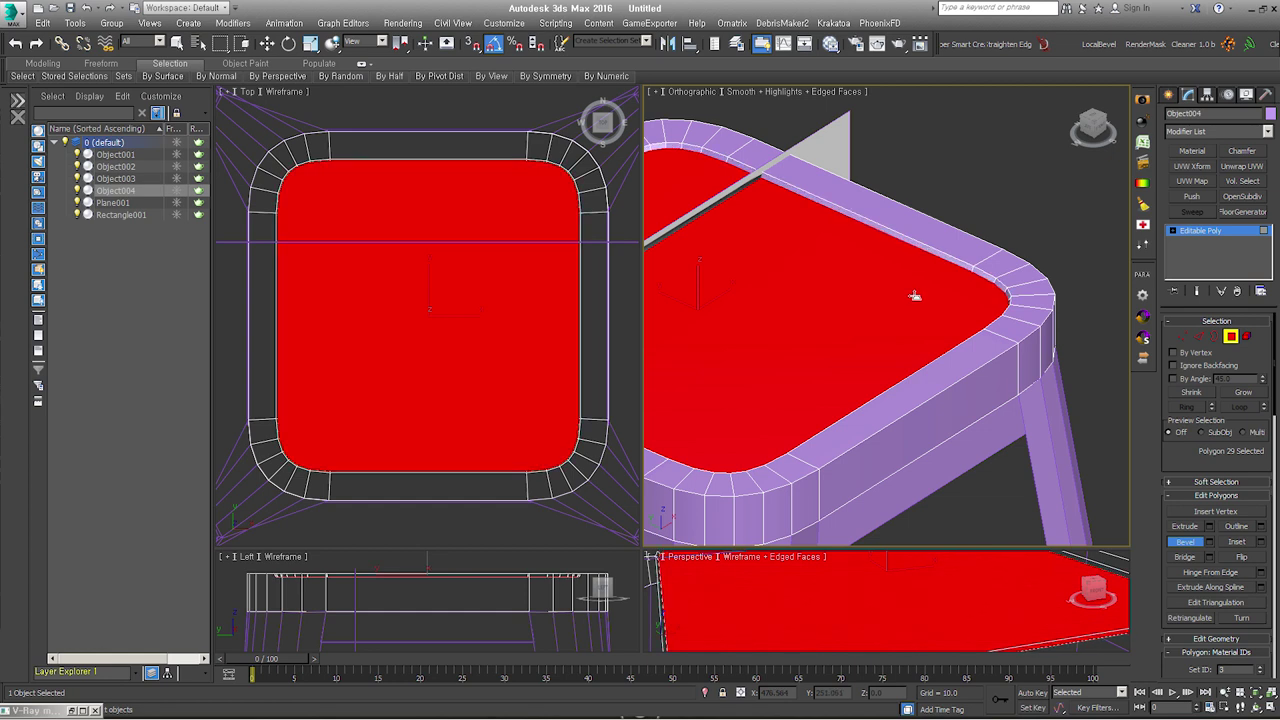
drag(917, 294, 921, 297)
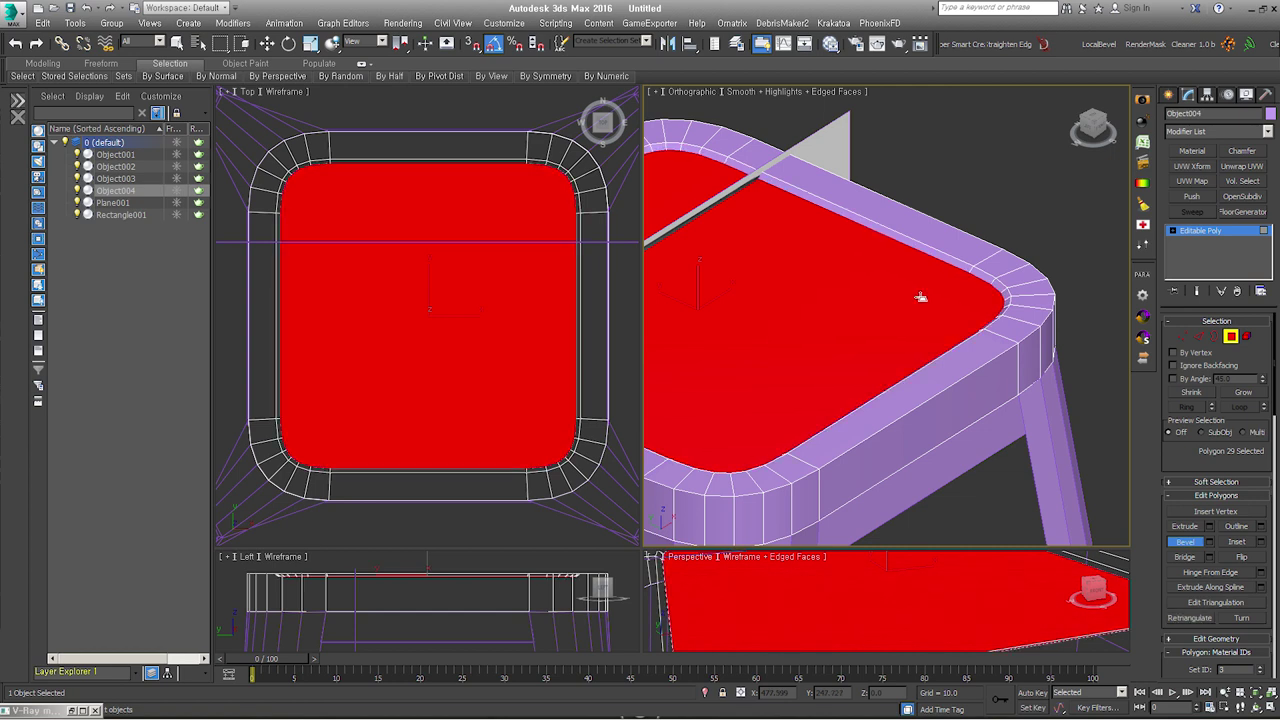
scroll(920, 297, up, 2)
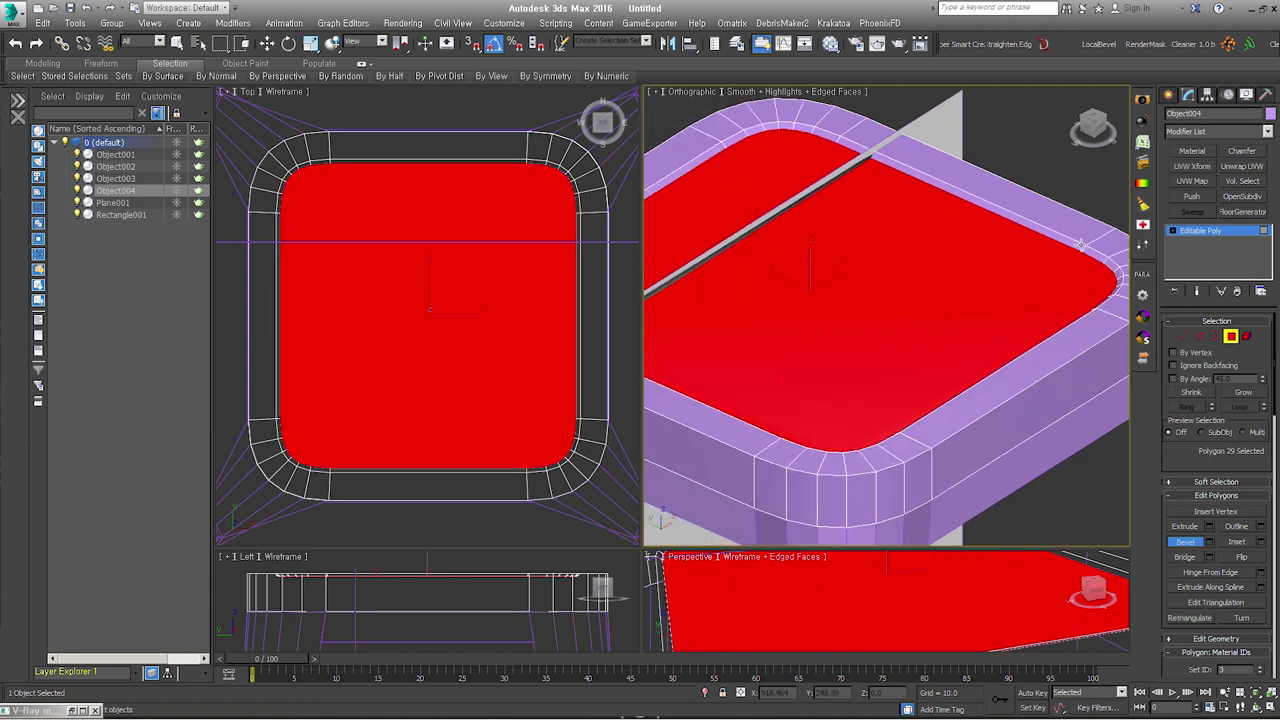
right_click(843, 261)
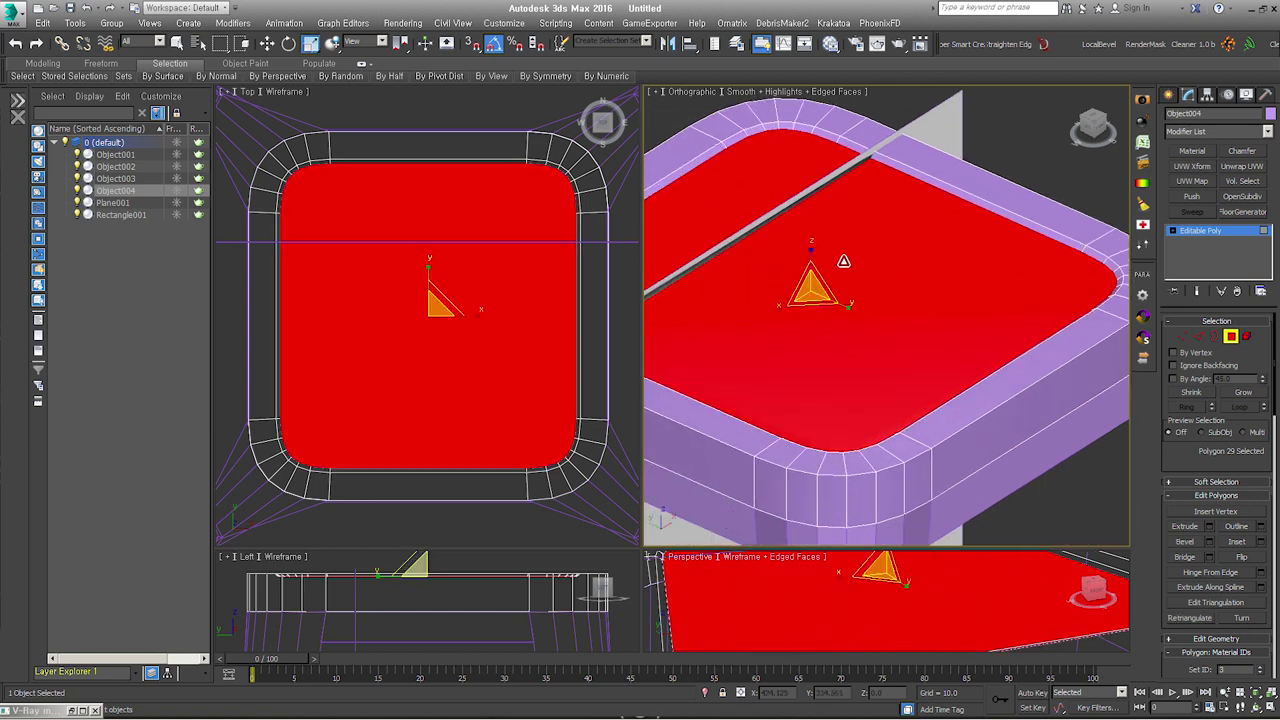
Step: Connect a line of vertices across the seat with a new edge
mouse_move(989, 329)
alt+middle_down()
mouse_move(906, 349)
mouse_move(933, 326)
alt+middle_up()
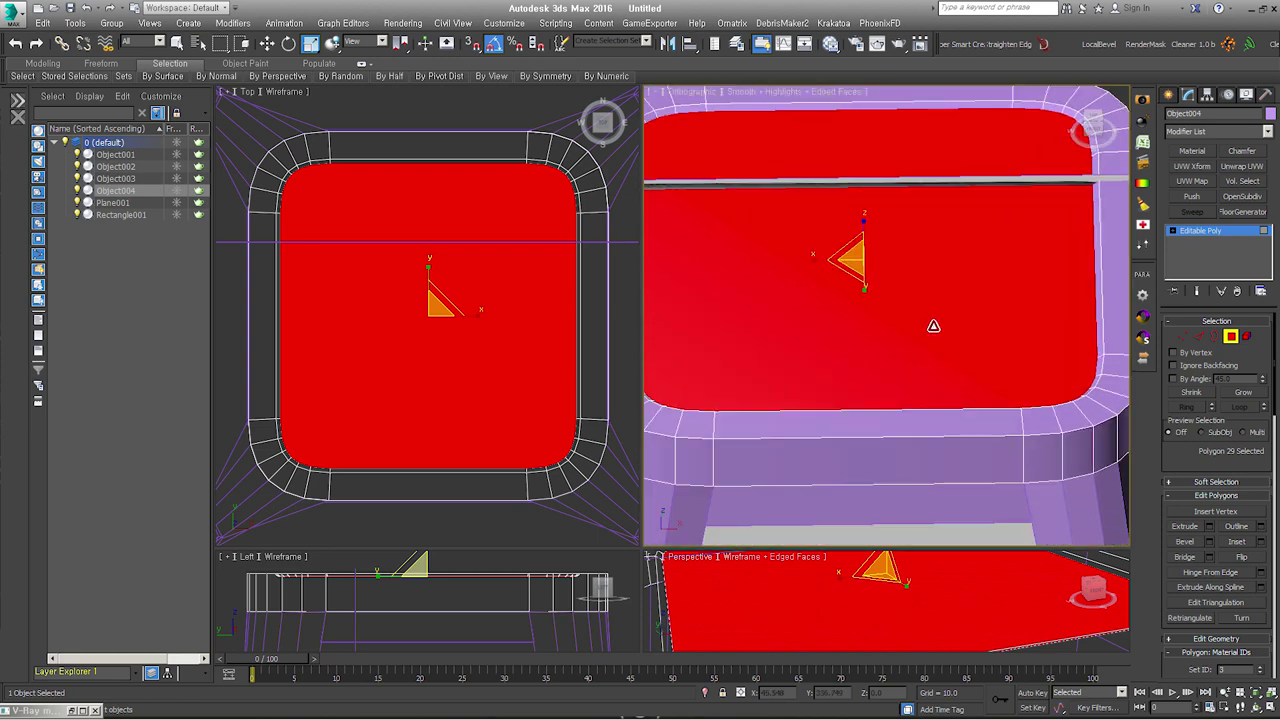
alt+middle_drag(850, 365, 1031, 357)
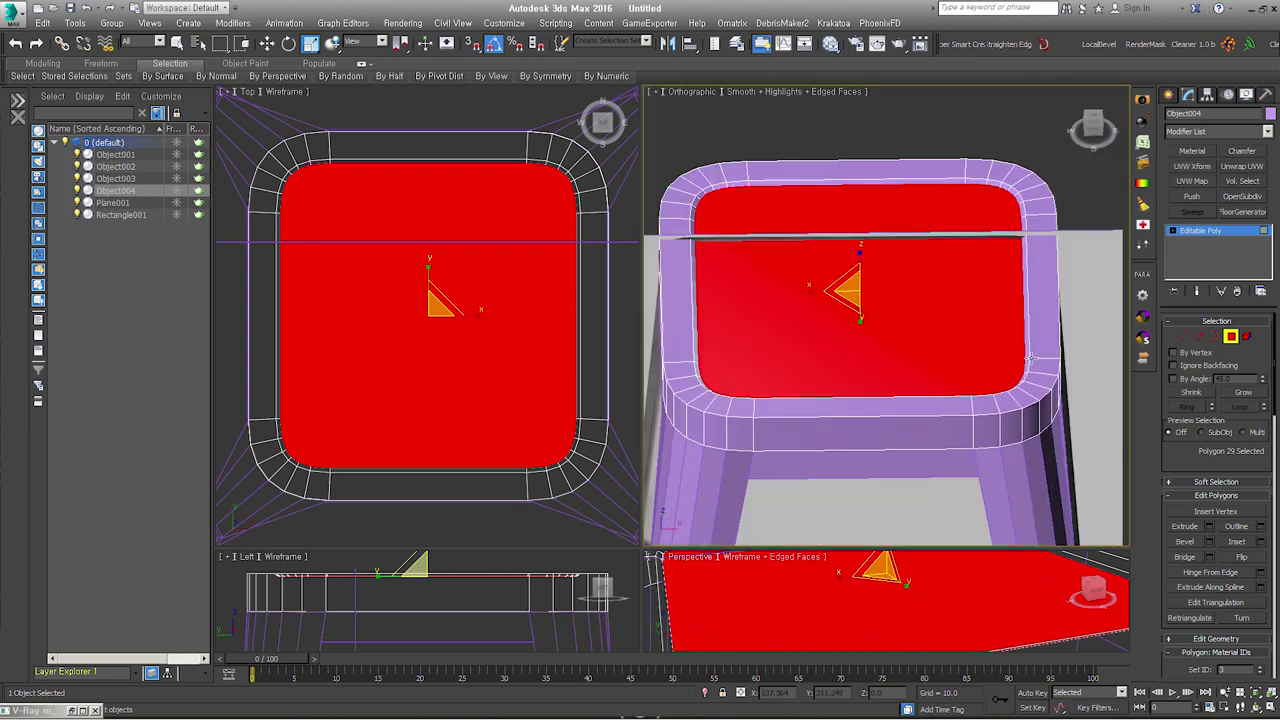
click(1183, 336)
drag(970, 148, 984, 450)
alt+middle_drag(911, 383, 904, 398)
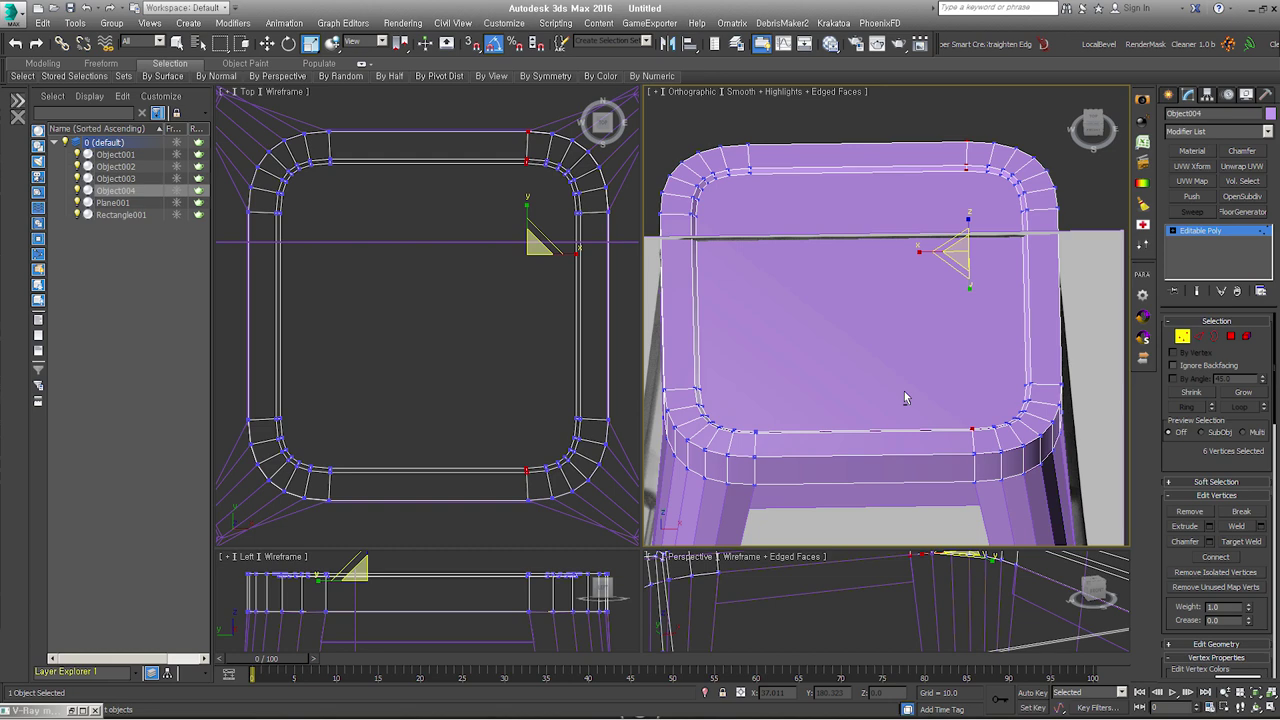
click(1210, 557)
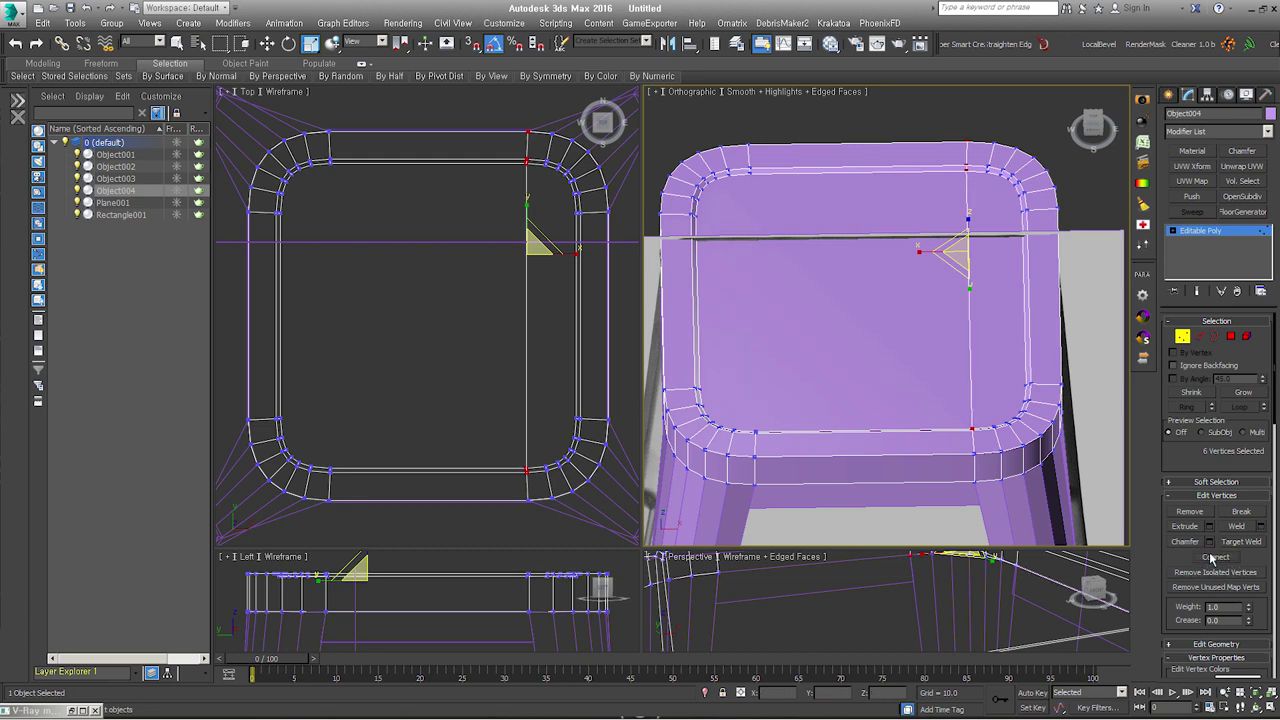
Step: Select the back-left corner vertices, then select the inner seat polygons
click(749, 172)
alt+middle_drag(900, 400, 850, 330)
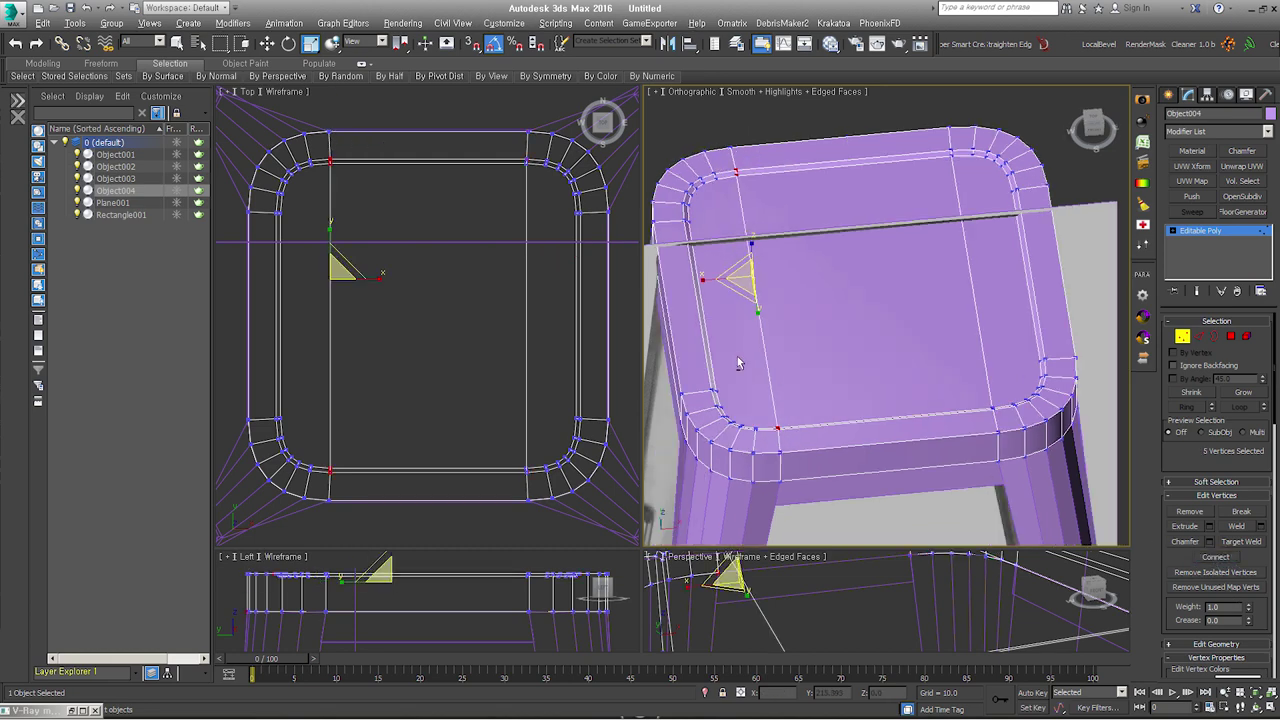
click(1231, 337)
click(862, 348)
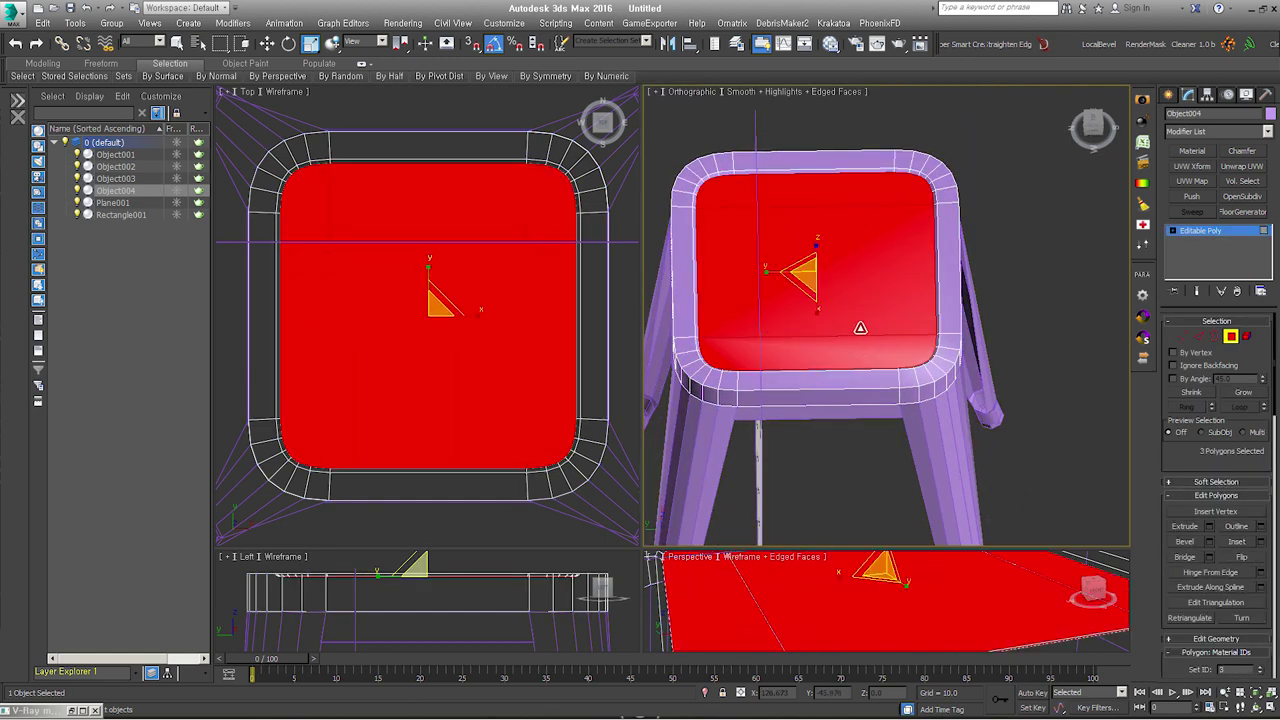
Step: In the top view, make two horizontal QuickSlice cuts across the seat
key(t)
key(ctrl+shift+z)
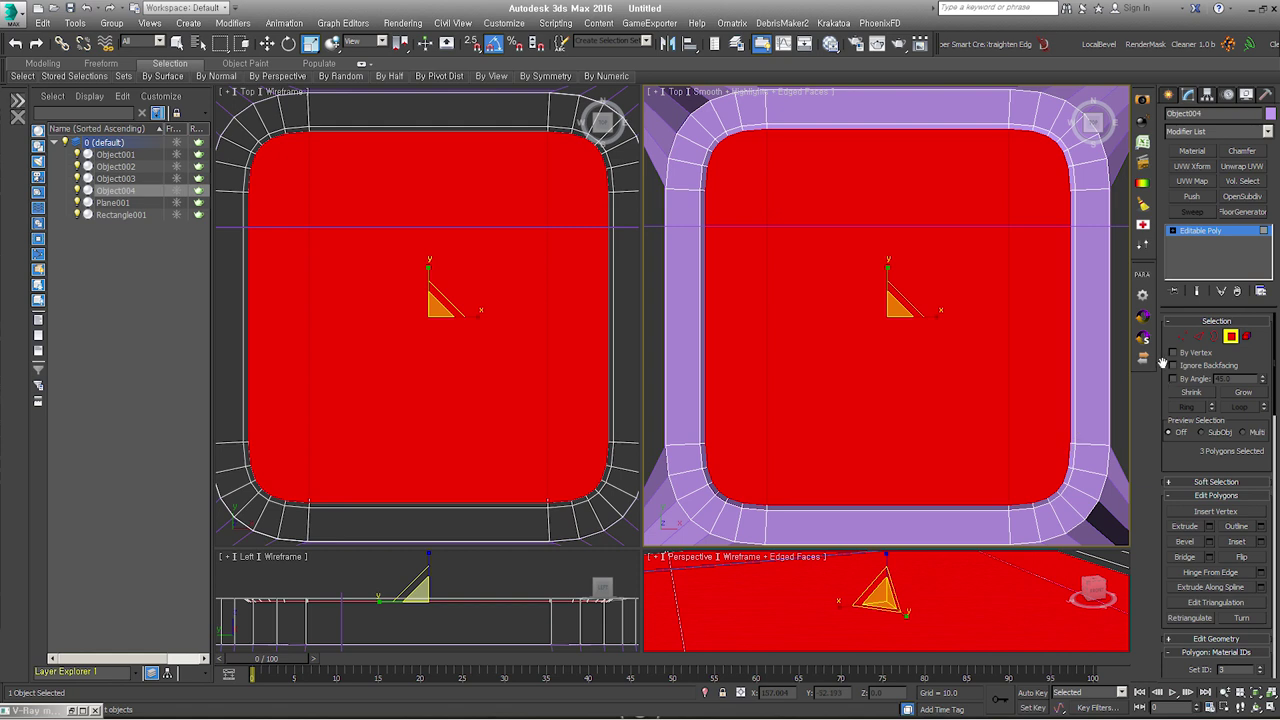
scroll(1188, 469, down, 5)
click(1188, 457)
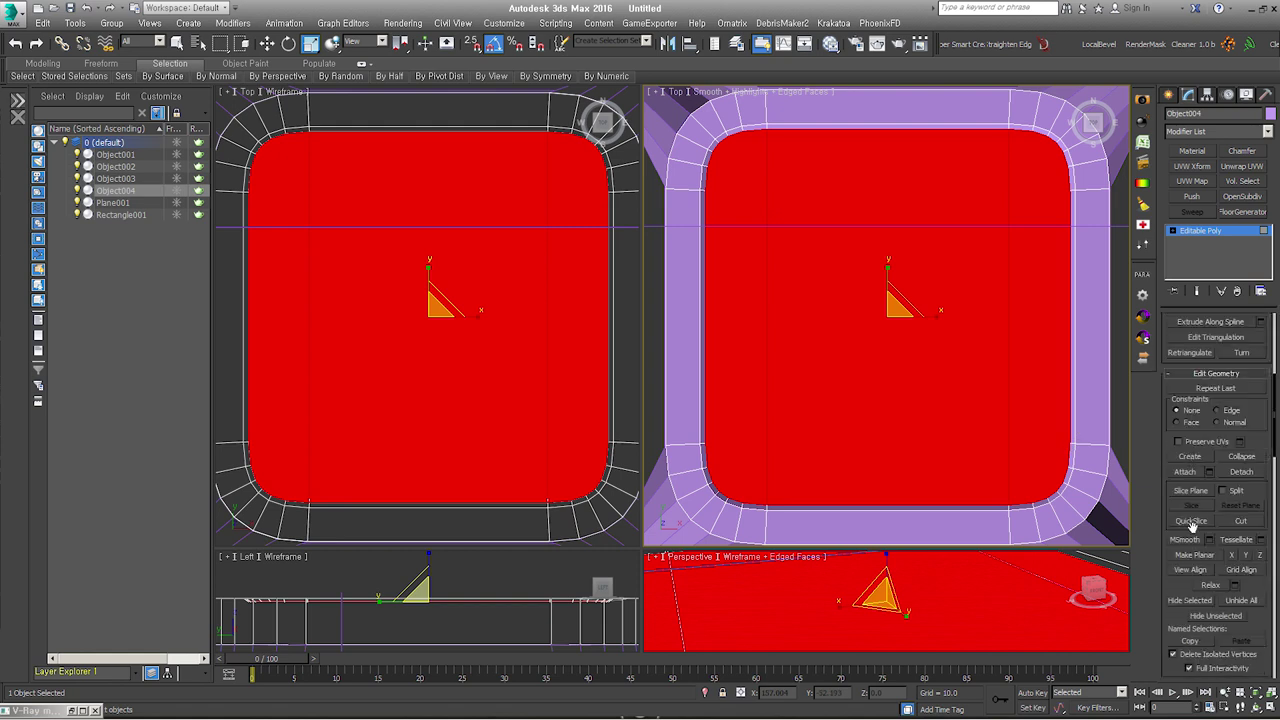
click(1192, 521)
click(1070, 442)
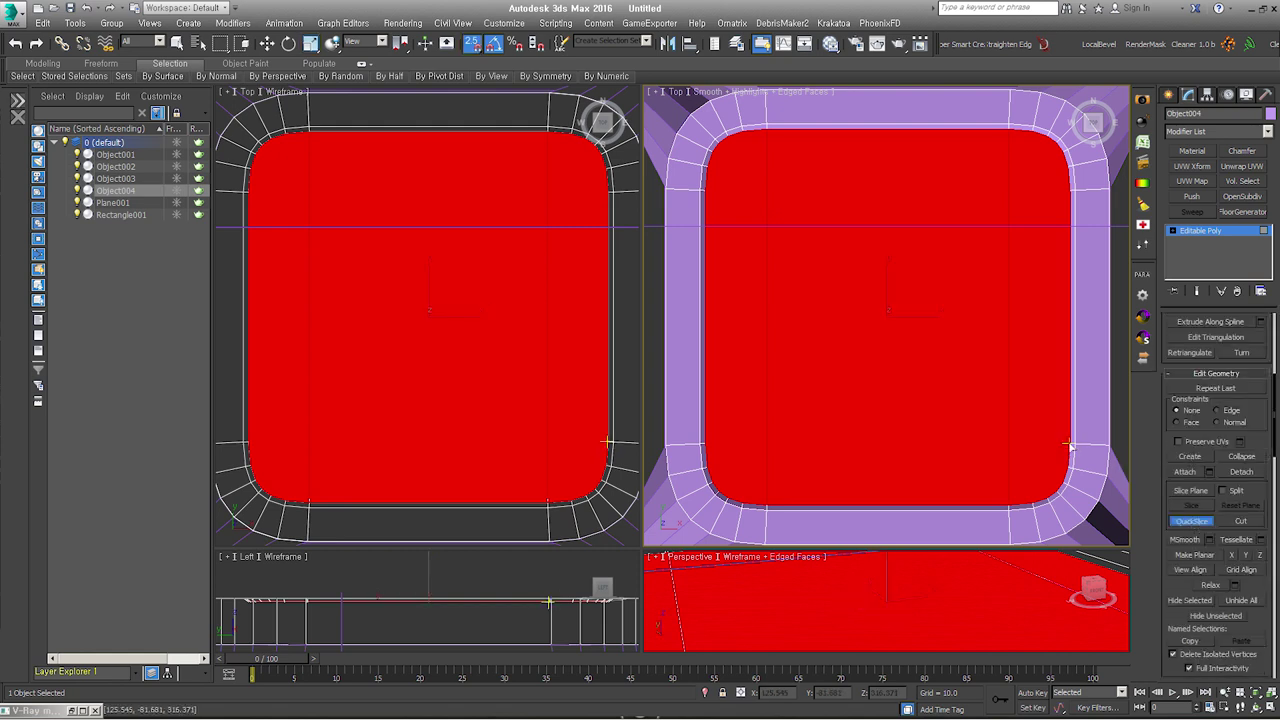
click(706, 443)
middle_drag(949, 249, 1072, 226)
click(1072, 226)
click(709, 223)
Step: Add a vertical QuickSlice cut across the seat
middle_drag(866, 237, 865, 250)
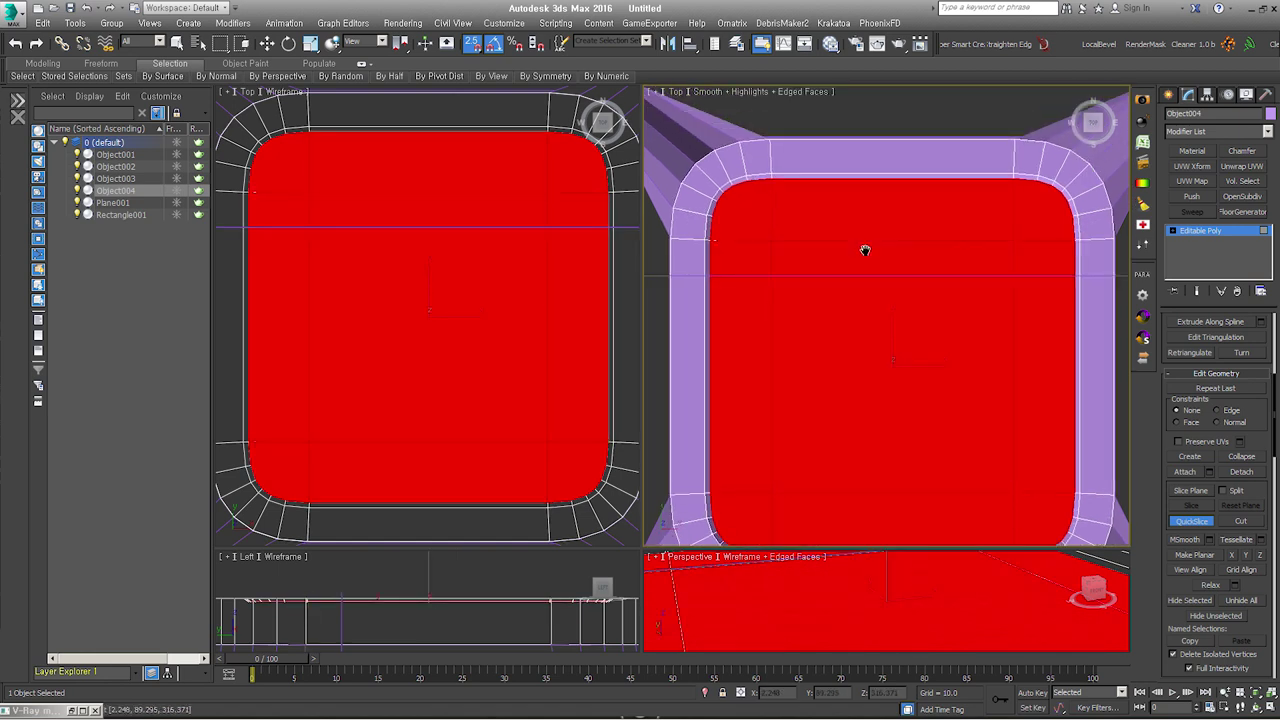
click(762, 192)
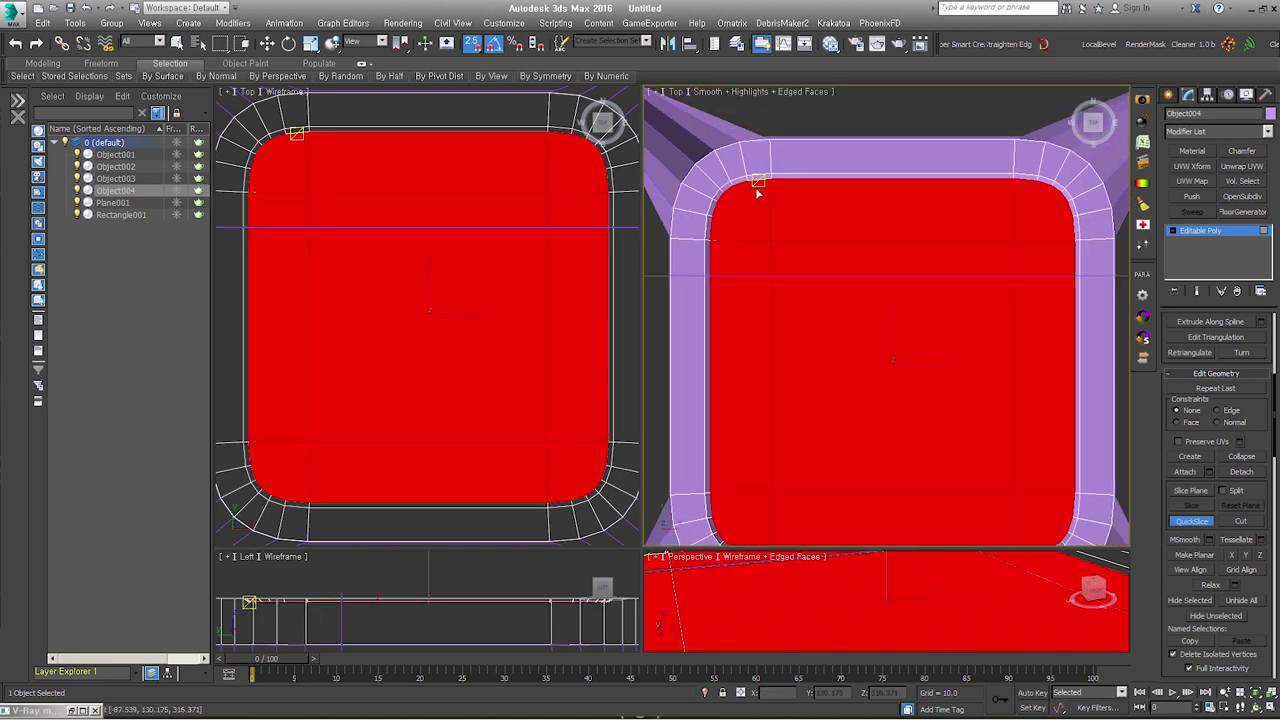
middle_drag(748, 380, 748, 220)
click(749, 387)
Step: Leave polygon editing, zoom out to the whole seat and switch to Vertex mode
mouse_move(754, 374)
middle_down()
mouse_move(806, 274)
mouse_move(943, 411)
mouse_move(968, 248)
mouse_move(929, 414)
mouse_move(900, 260)
middle_up()
middle_drag(860, 170, 843, 328)
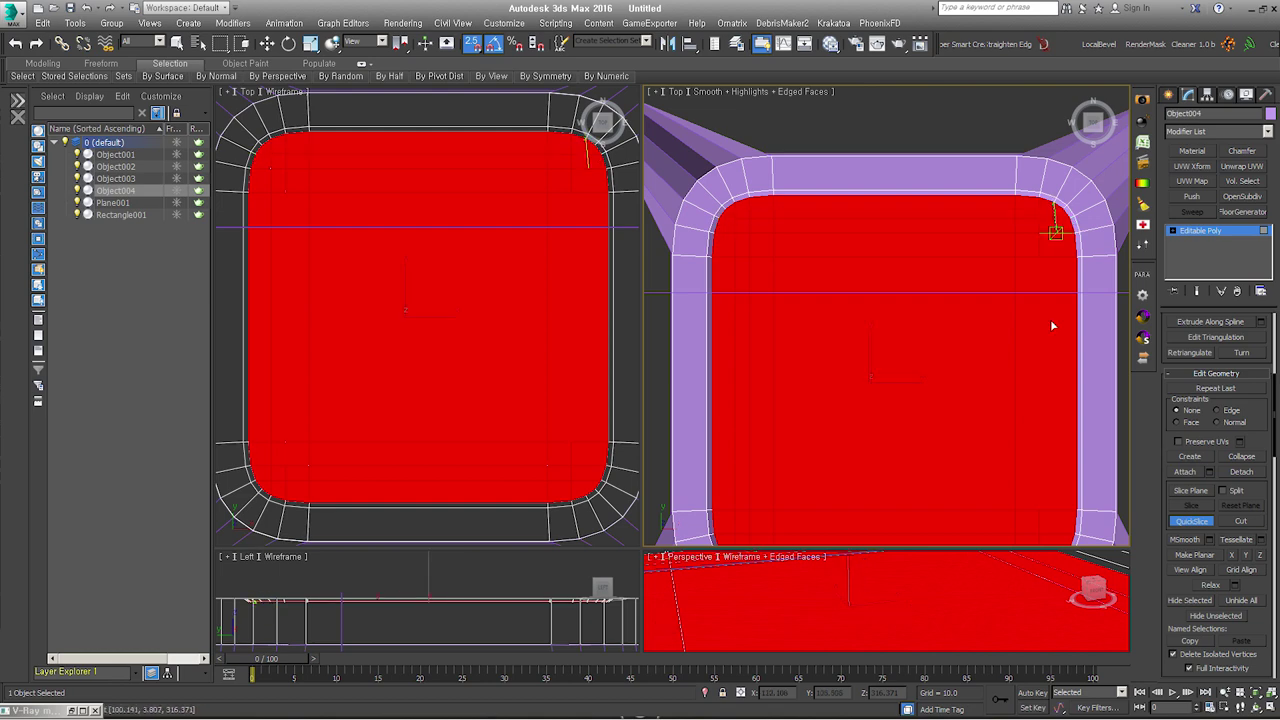
middle_drag(1050, 319, 1038, 400)
key(4)
key(z)
click(1182, 336)
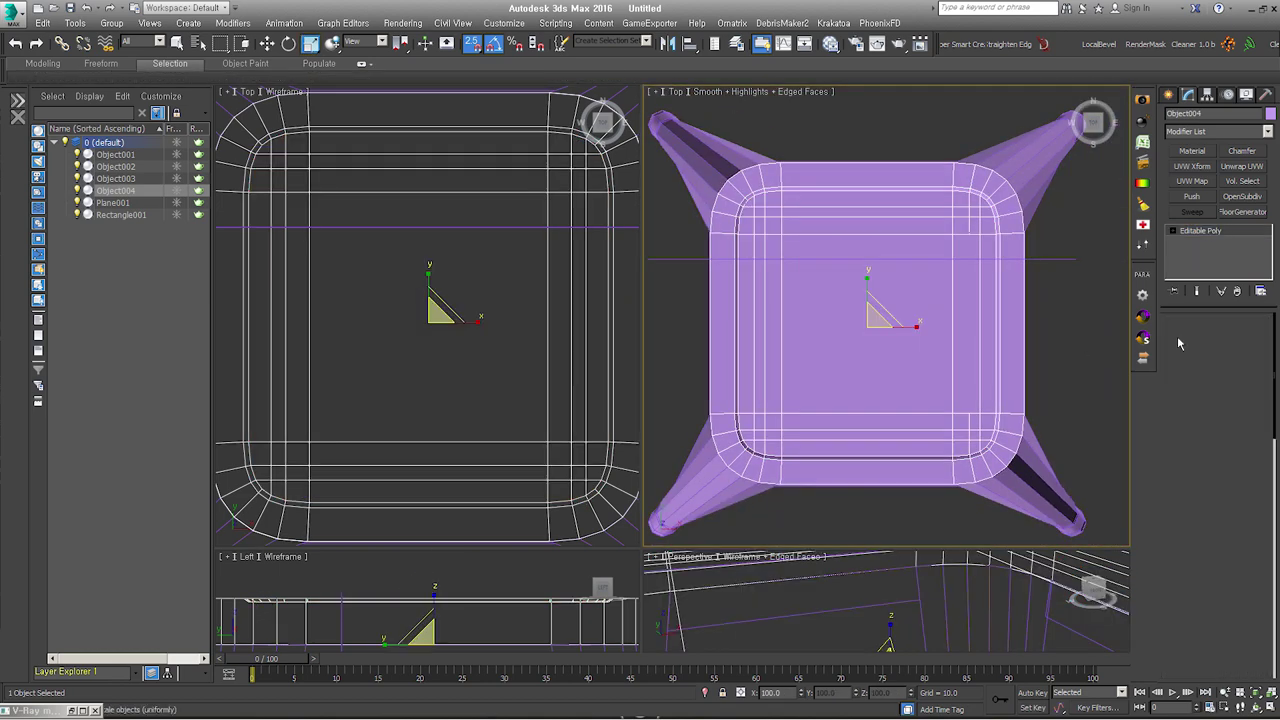
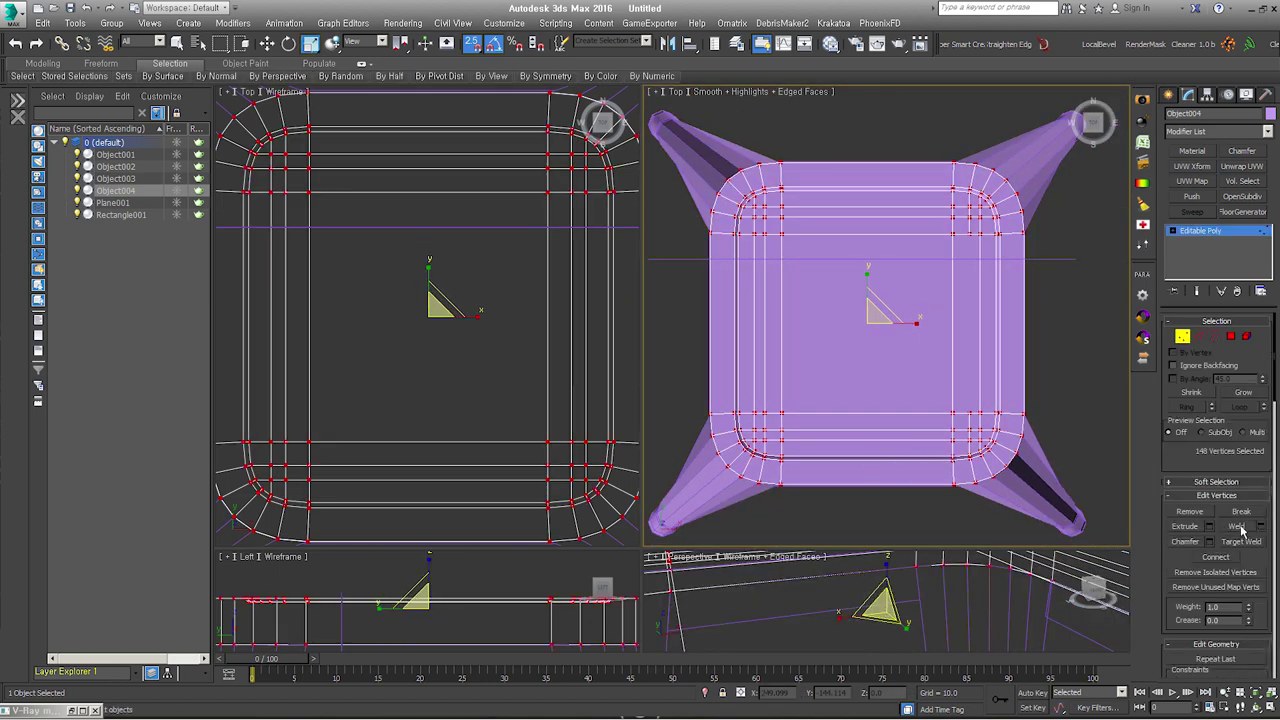
Step: Inspect an edge loop across the seat from a three-quarter view
click(1199, 336)
double_click(760, 322)
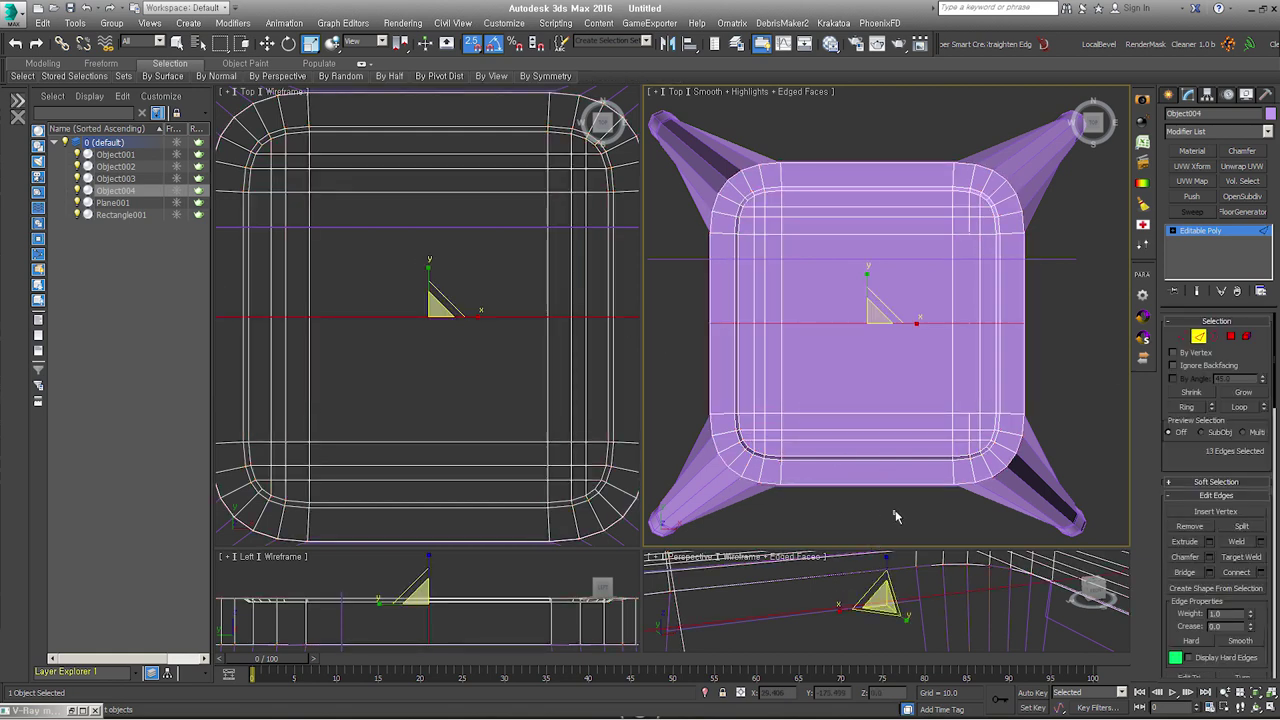
key(1)
mouse_move(871, 366)
alt+middle_down()
mouse_move(932, 433)
mouse_move(980, 251)
alt+middle_up()
key(2)
scroll(980, 251, up, 5)
Step: Add TurboSmooth to Object004, check the rounded corner, then return to Editable Poly
click(1199, 336)
key(ctrl+t)
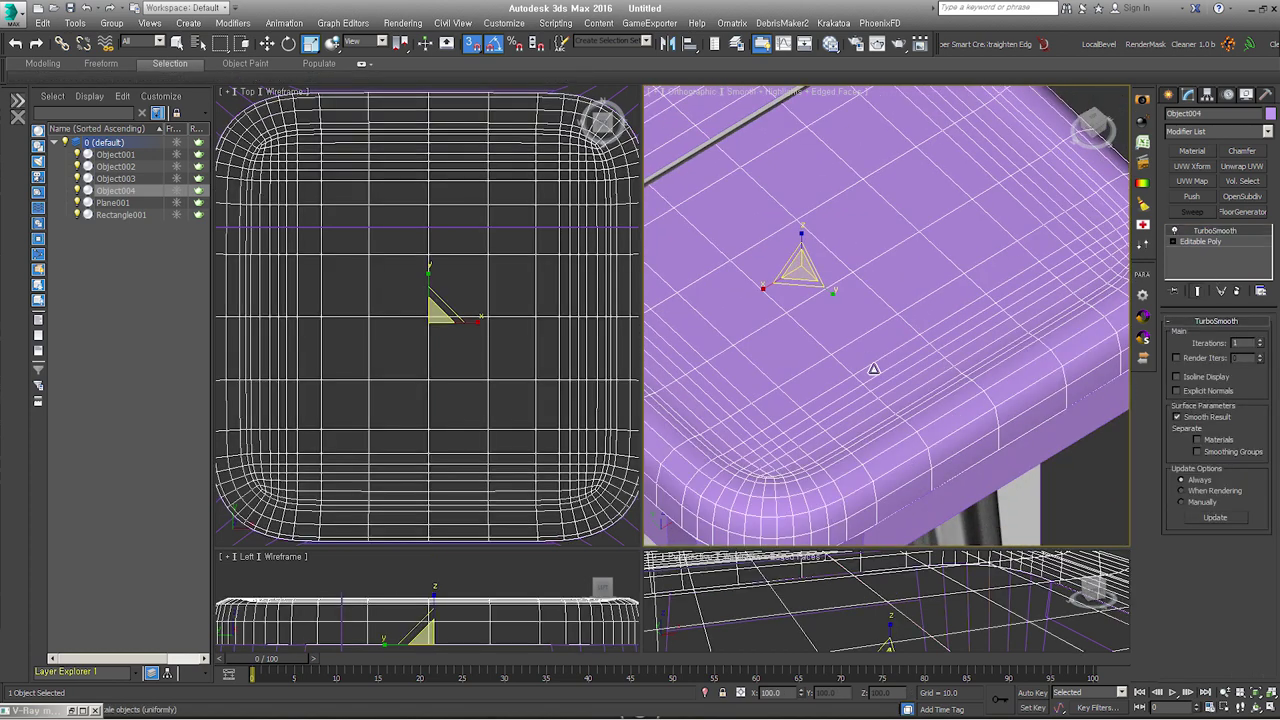
mouse_move(908, 340)
alt+middle_down()
mouse_move(848, 369)
mouse_move(1007, 276)
mouse_move(893, 191)
alt+middle_up()
scroll(889, 301, down, 3)
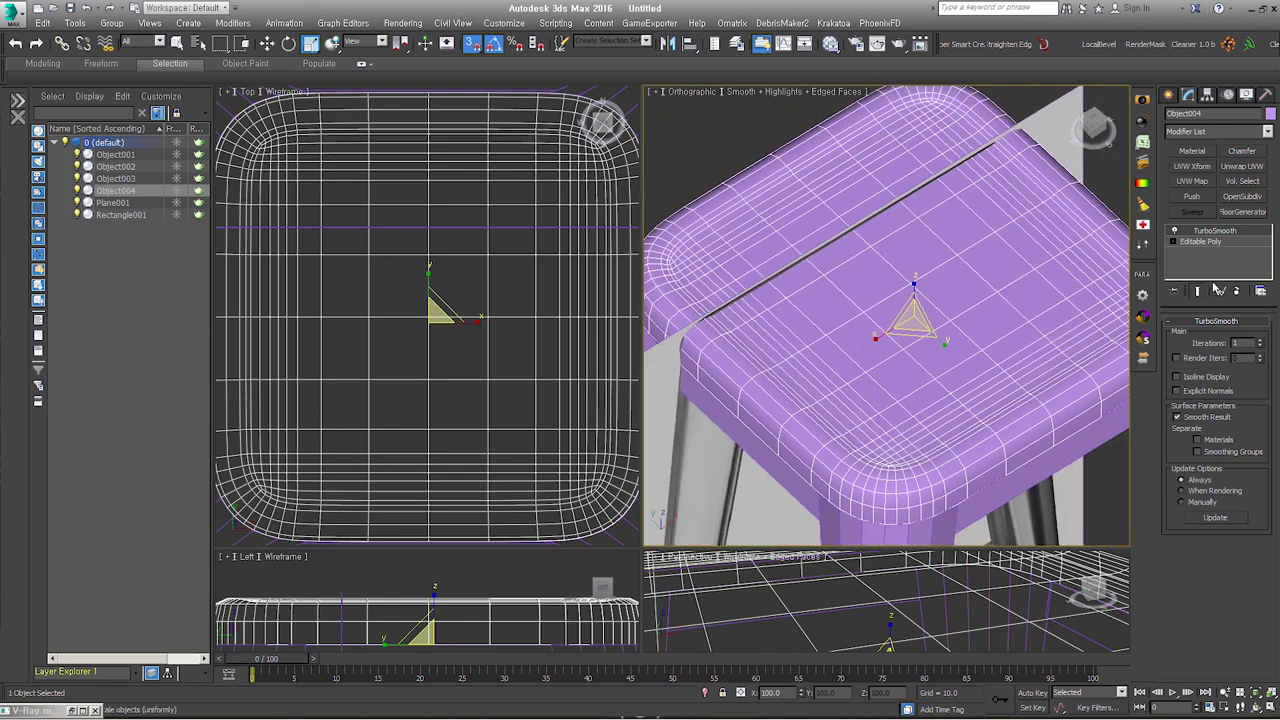
click(1222, 242)
Step: Extrude the seat's corner edge loop with 0 height and 0.678 width
scroll(1020, 308, up, 3)
scroll(1020, 308, up, 3)
scroll(1020, 308, up, 2)
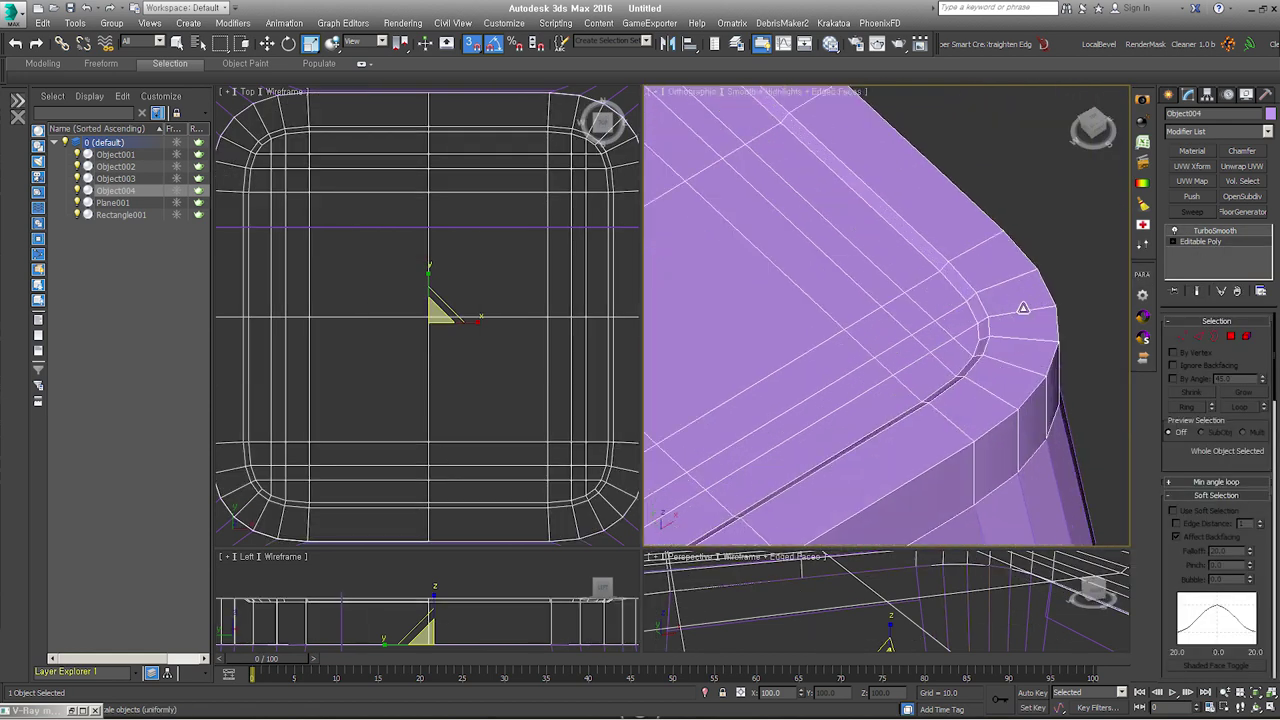
click(1199, 337)
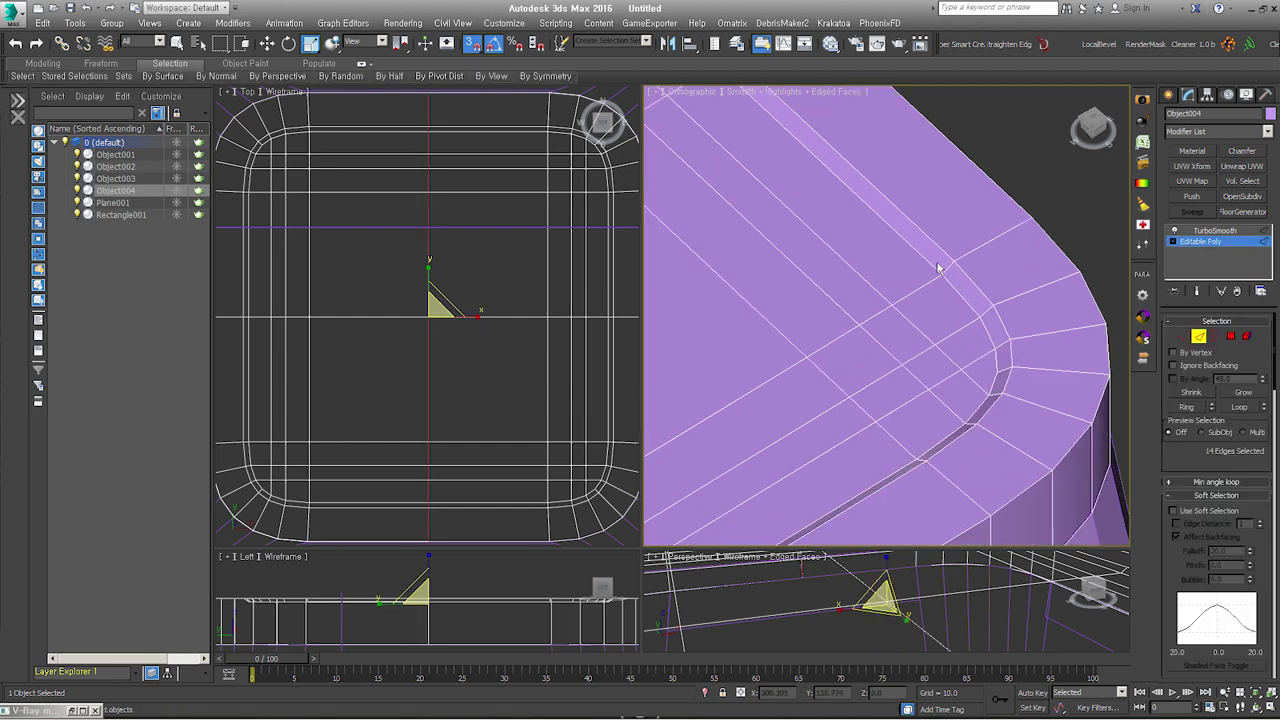
scroll(947, 304, up, 4)
click(958, 300)
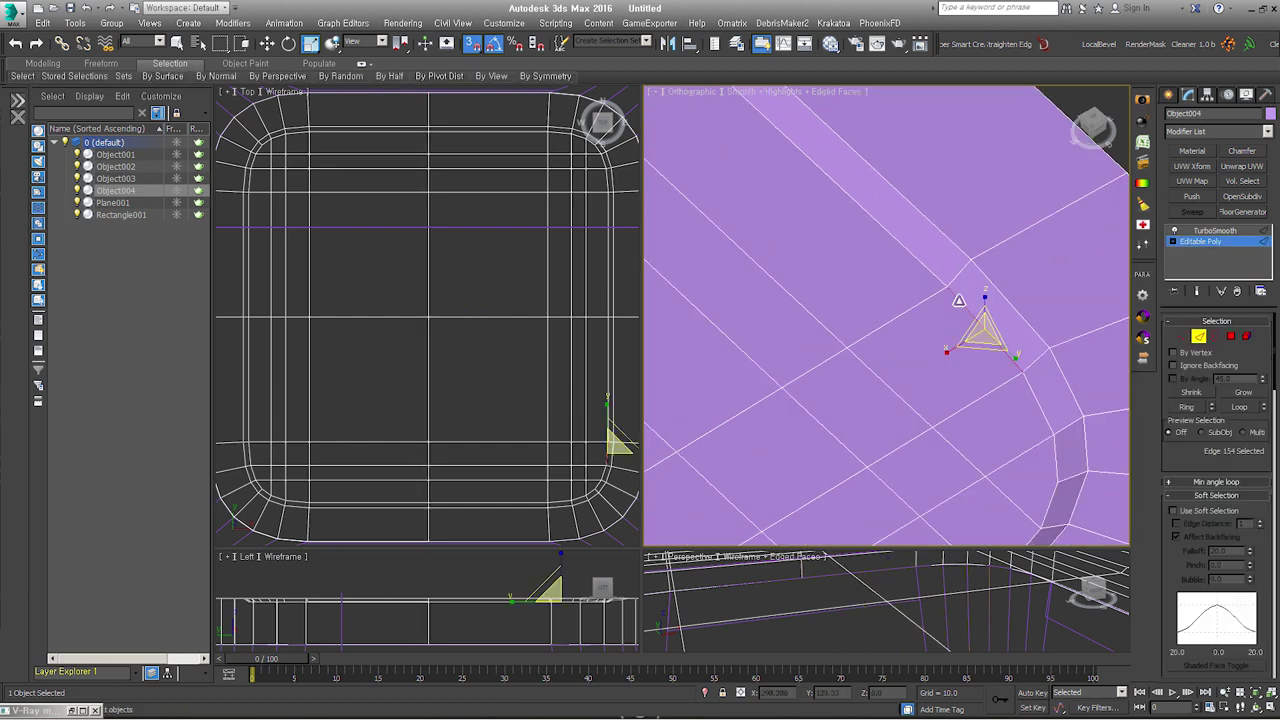
double_click(958, 300)
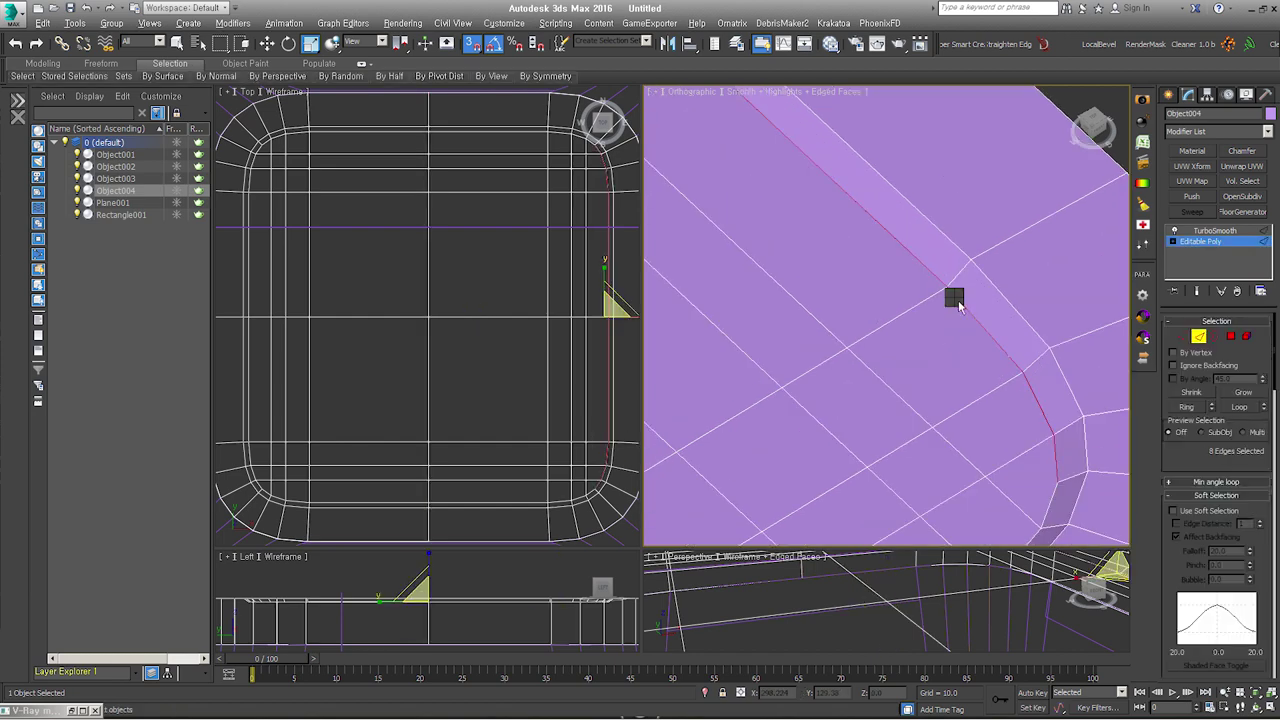
right_click(958, 306)
click(820, 365)
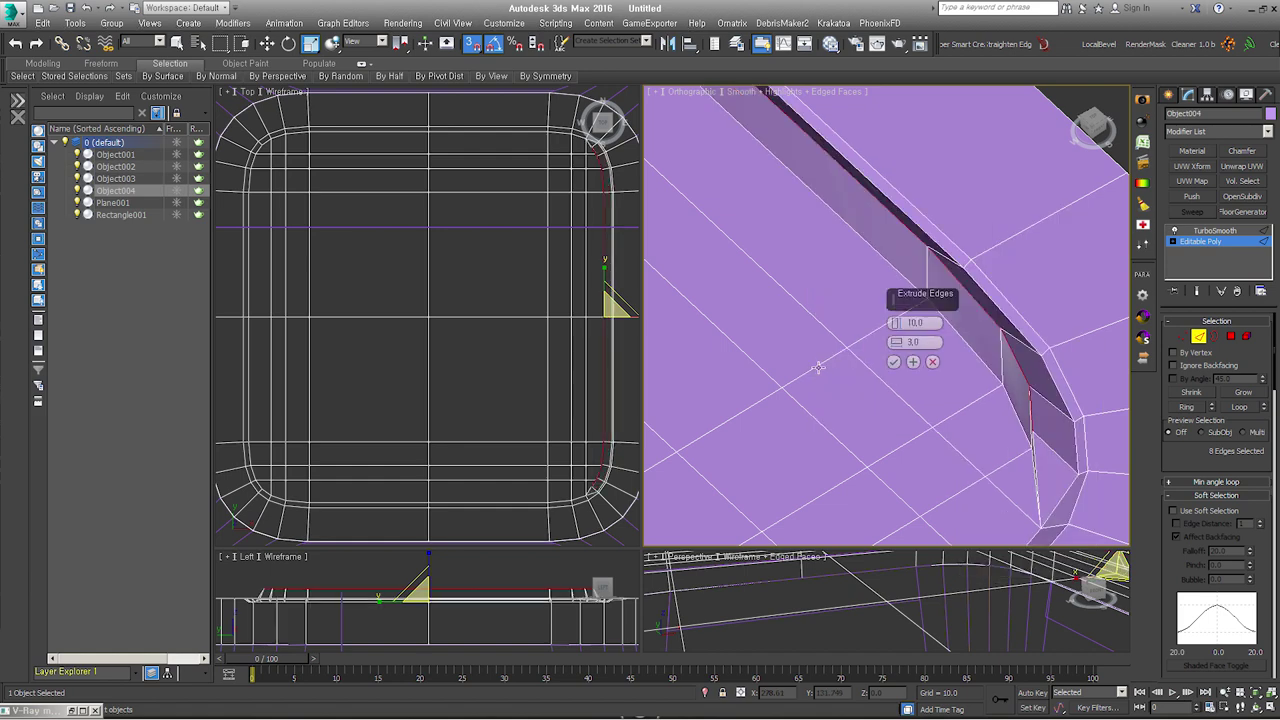
drag(896, 322, 896, 360)
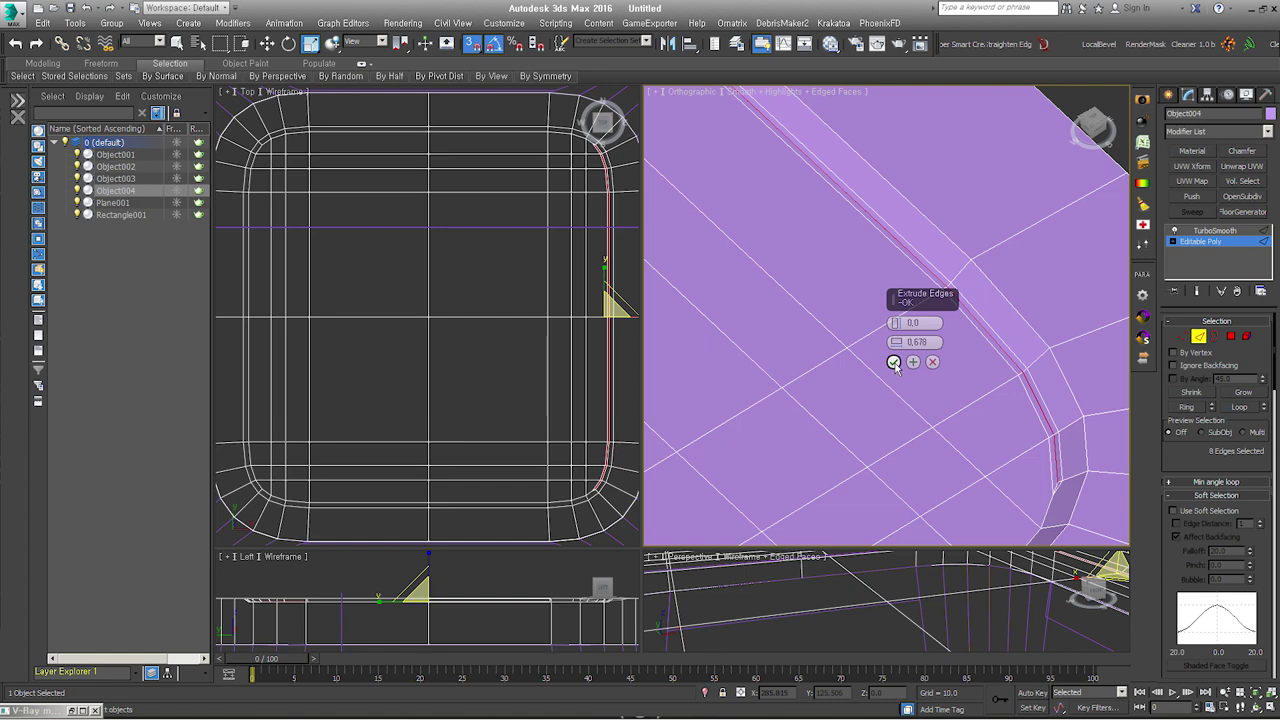
click(894, 362)
Step: Extrude the full 32-edge groove loop again to widen it
scroll(1031, 343, down, 3)
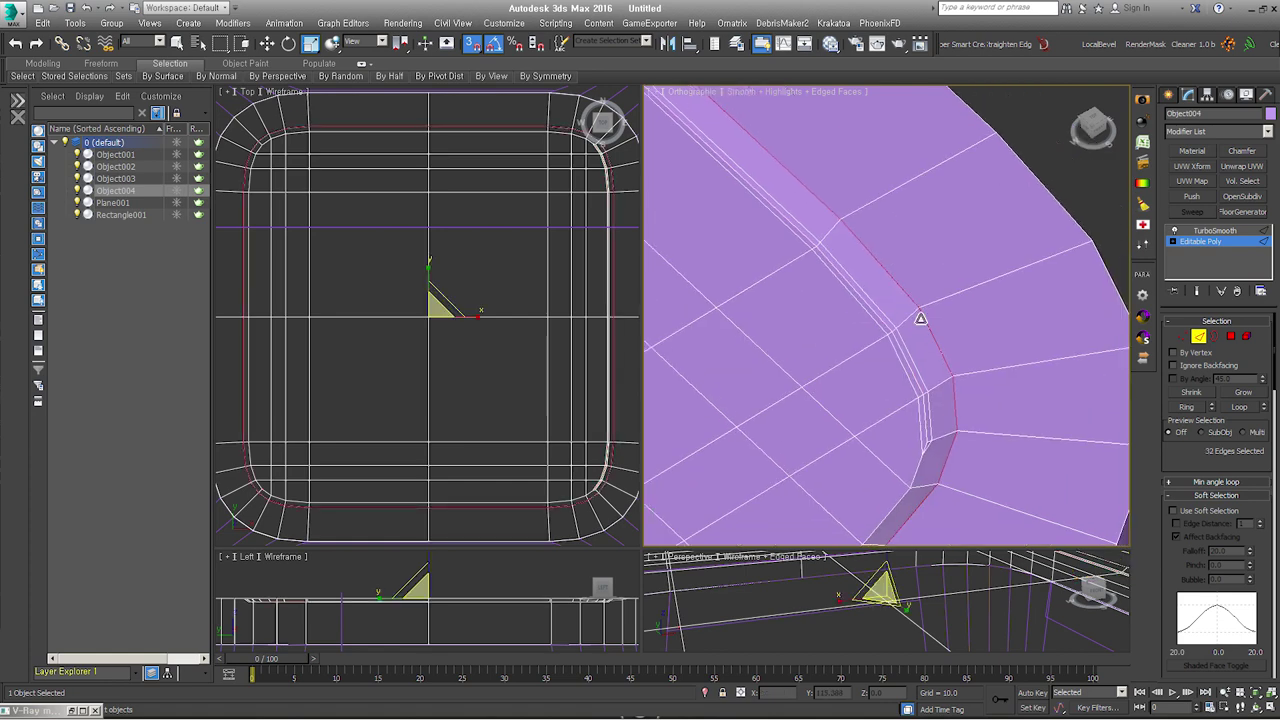
right_click(916, 315)
click(775, 388)
scroll(900, 320, up, 3)
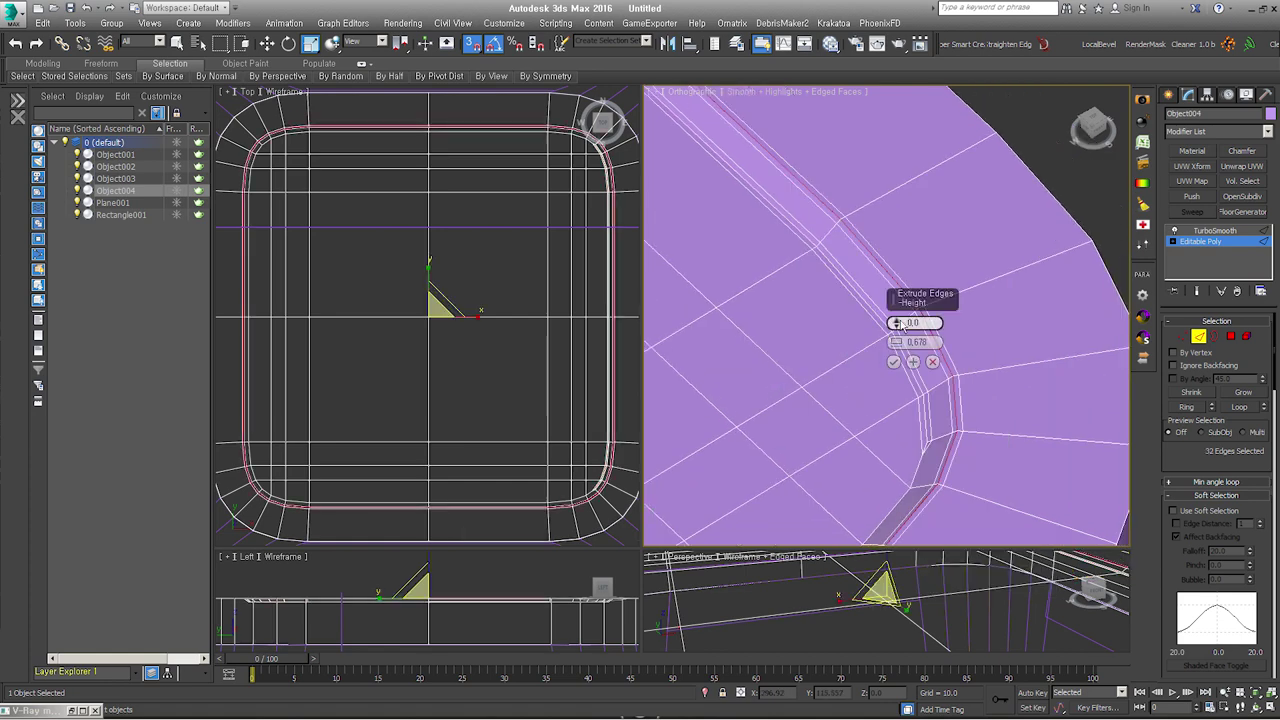
drag(896, 342, 895, 334)
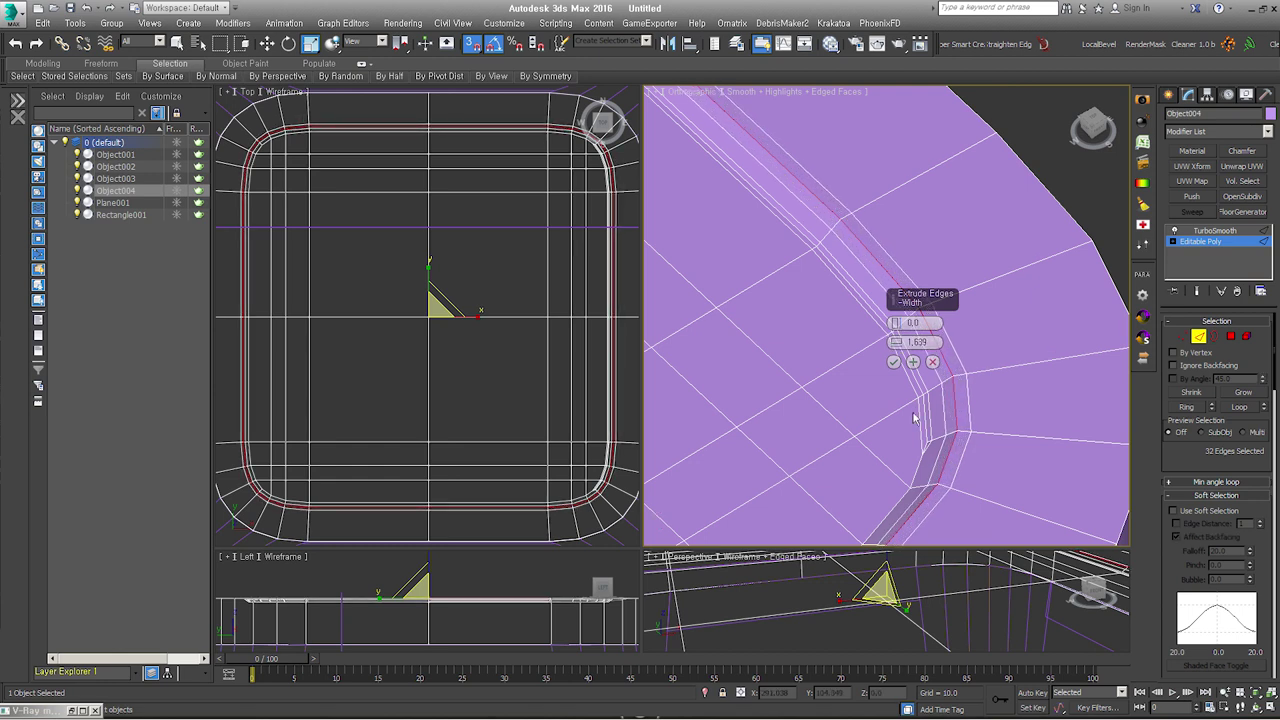
click(894, 362)
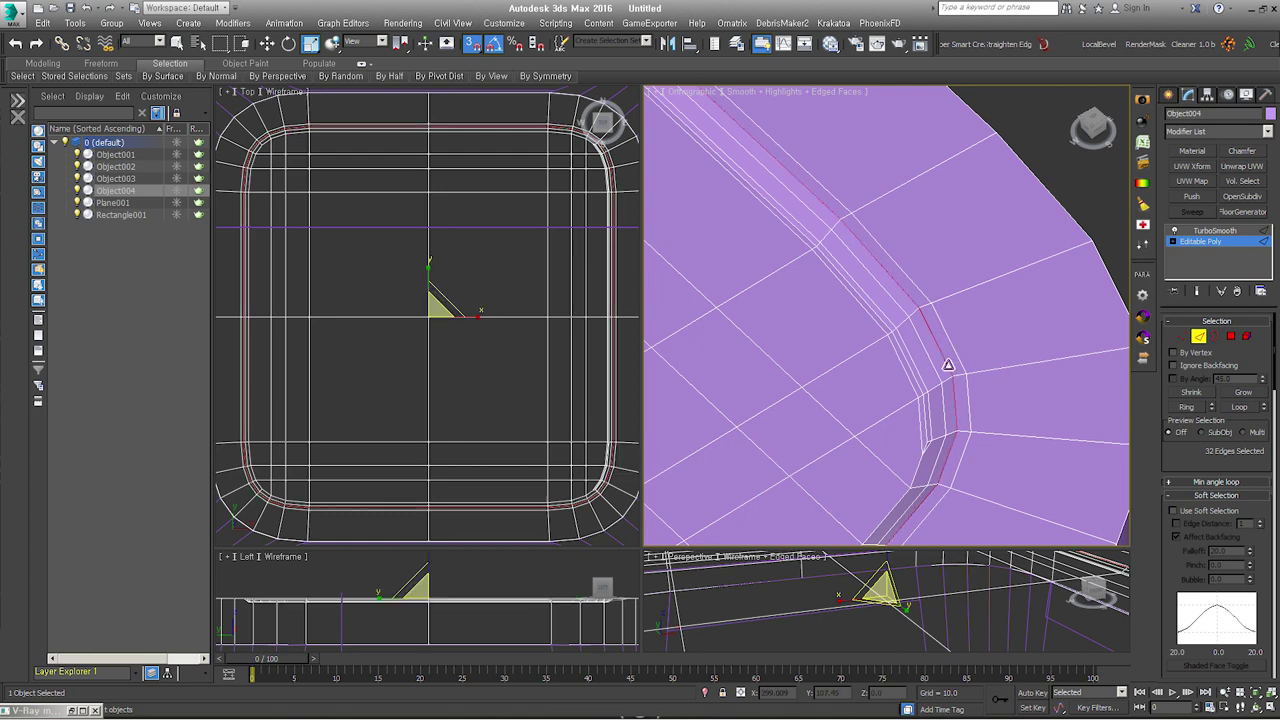
right_click(944, 361)
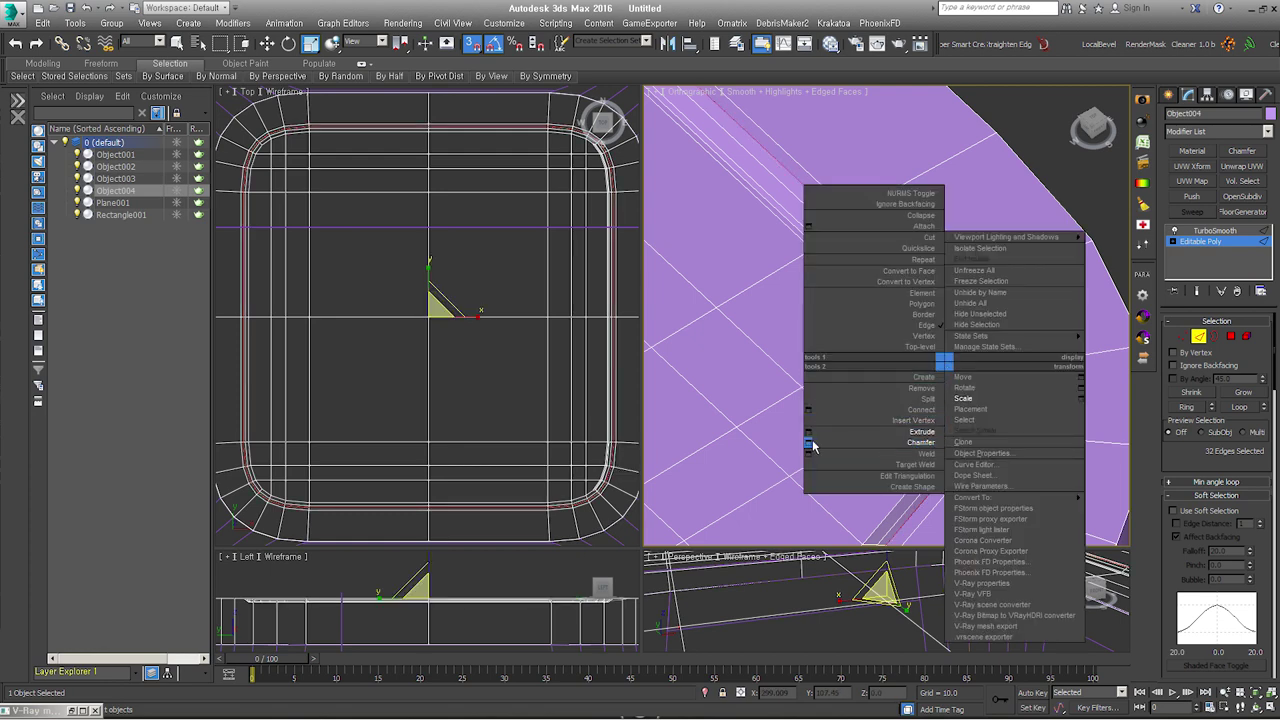
Step: Chamfer the groove edges at 5.644 with 3 segments and Smooth on
click(810, 444)
scroll(810, 444, up, 4)
mouse_move(897, 342)
mouse_down()
mouse_move(897, 330)
mouse_move(899, 364)
mouse_up()
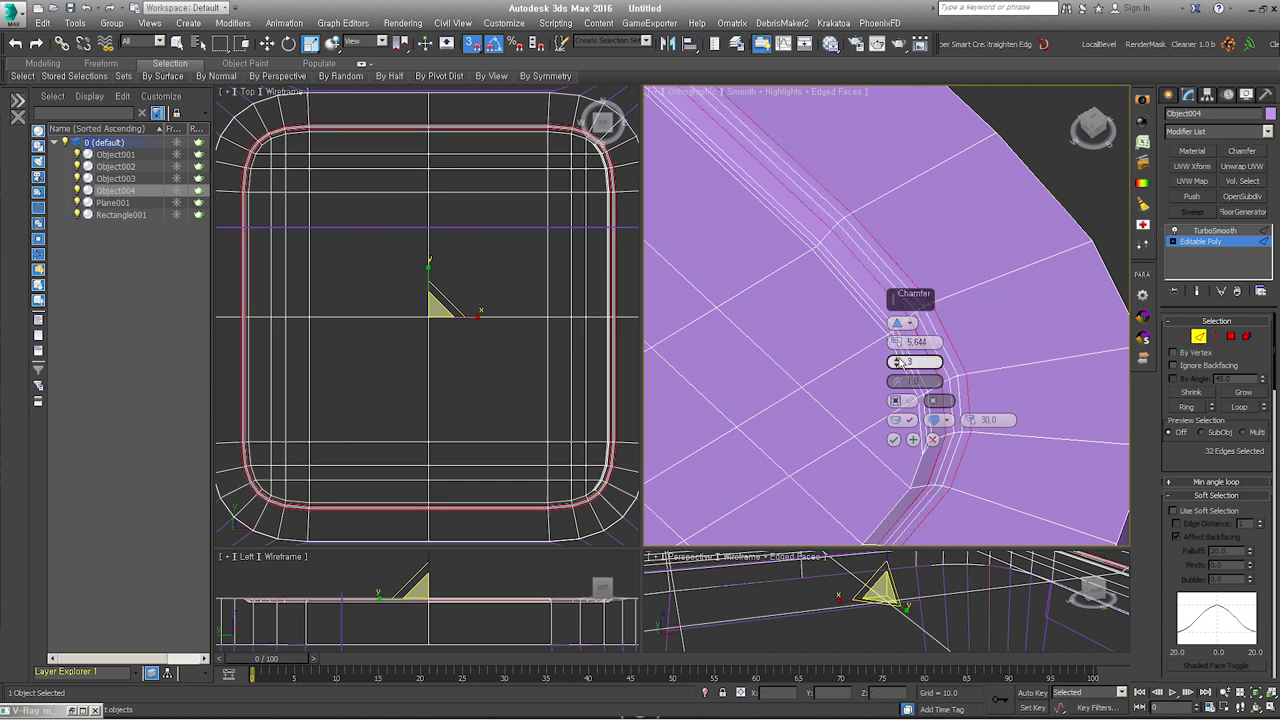
click(902, 421)
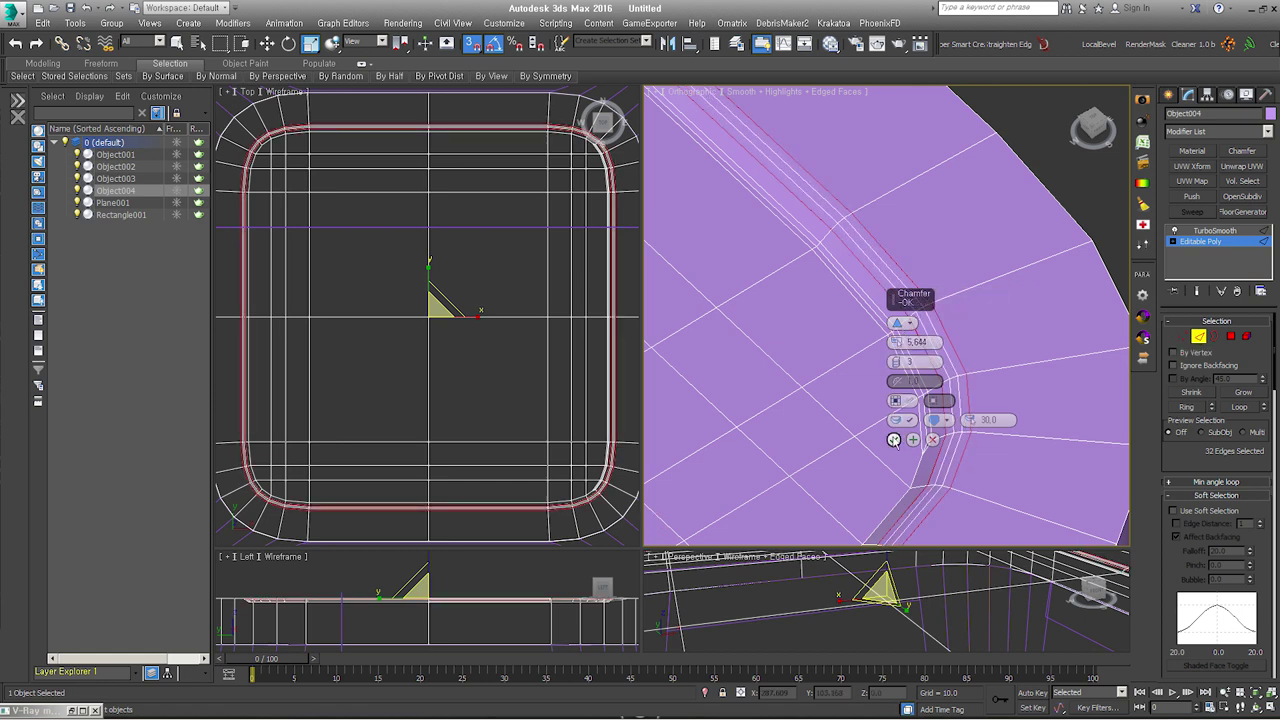
click(894, 440)
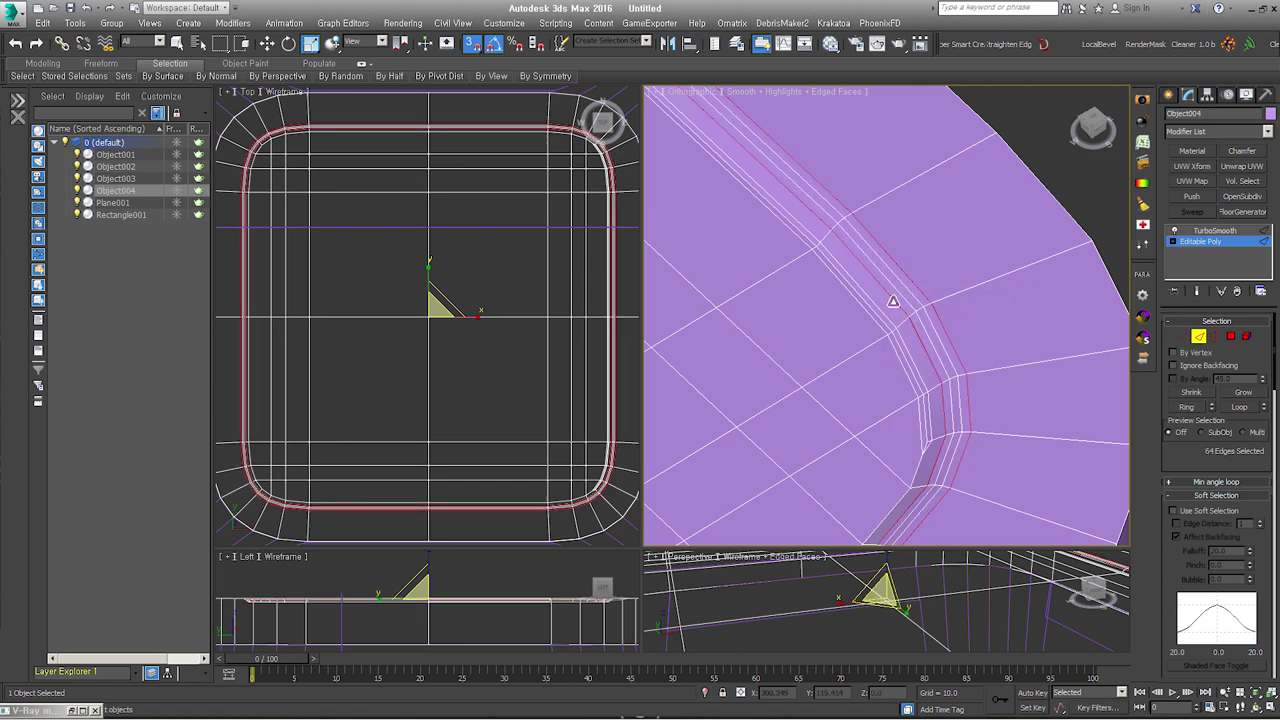
Step: Remove the chamfer edges and reselect the groove edge loop around the seat
click(1188, 496)
click(1193, 531)
mouse_move(1057, 443)
alt+middle_down()
mouse_move(940, 290)
mouse_move(943, 320)
mouse_move(990, 315)
alt+middle_up()
double_click(978, 310)
scroll(985, 185, down, 1)
scroll(960, 168, up, 2)
scroll(958, 172, down, 2)
scroll(958, 190, down, 5)
mouse_move(960, 207)
alt+middle_down()
mouse_move(950, 270)
mouse_move(875, 260)
alt+middle_up()
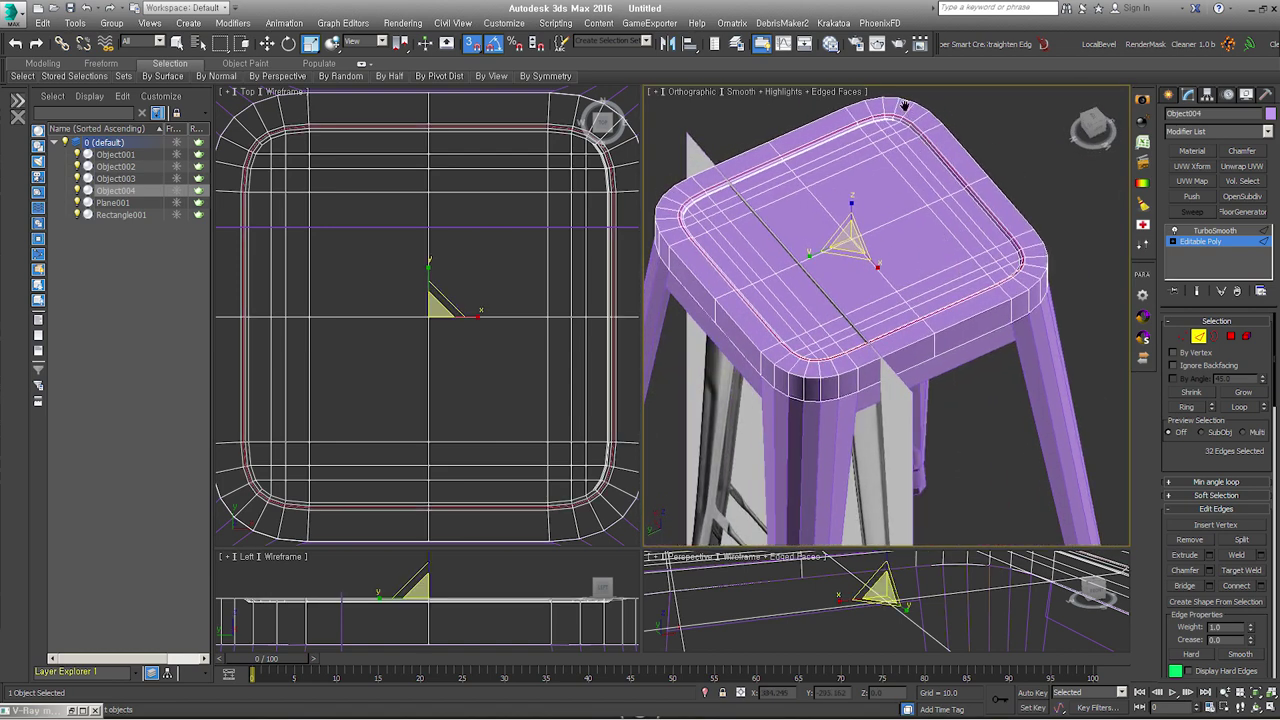
Step: Select the groove edges along the seat's front and right sides
scroll(875, 163, up, 4)
scroll(876, 163, up, 2)
scroll(876, 163, down, 3)
scroll(886, 176, up, 3)
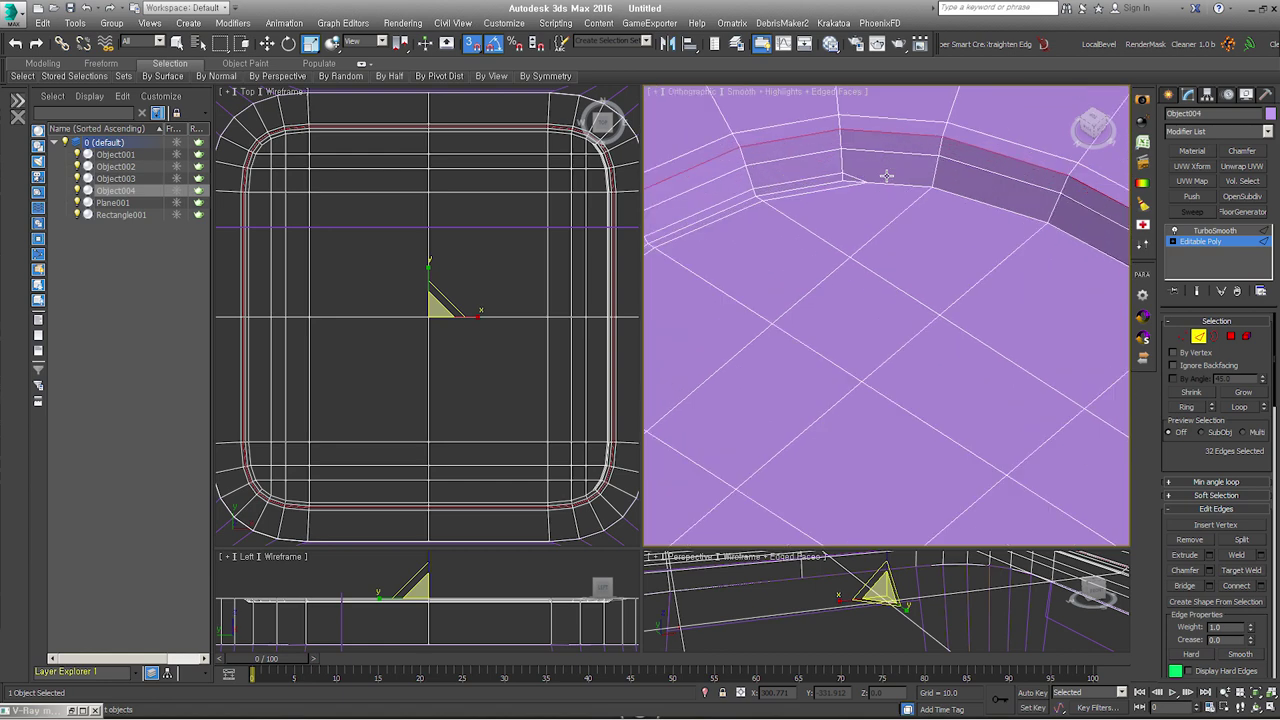
scroll(875, 197, down, 1)
scroll(900, 260, down, 4)
click(937, 314)
scroll(857, 235, up, 4)
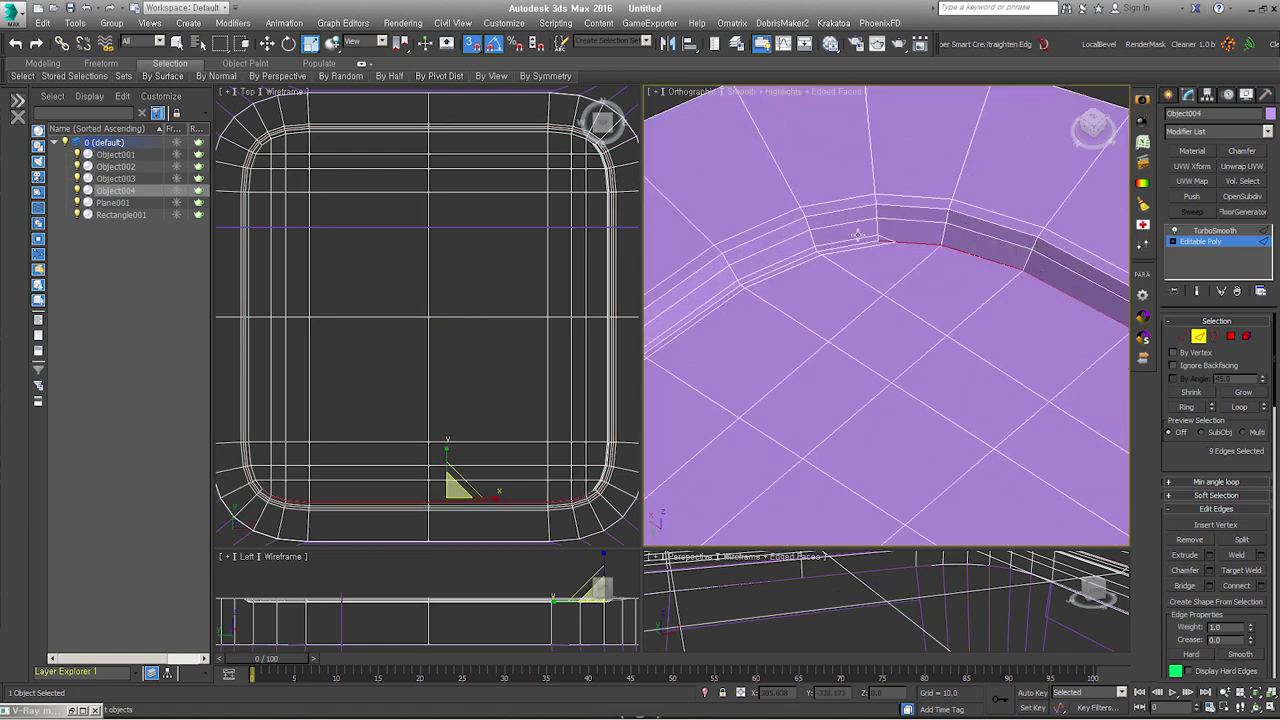
right_click(907, 243)
click(794, 323)
alt+middle_drag(794, 323, 859, 268)
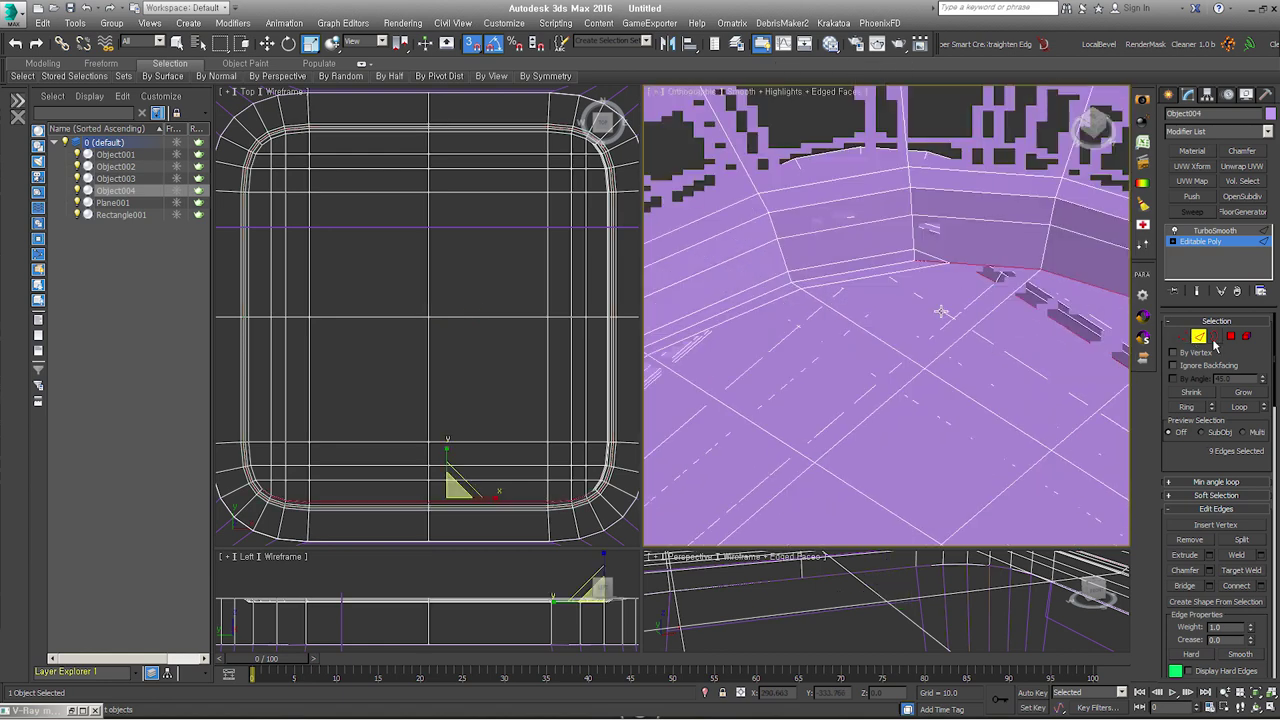
click(859, 268)
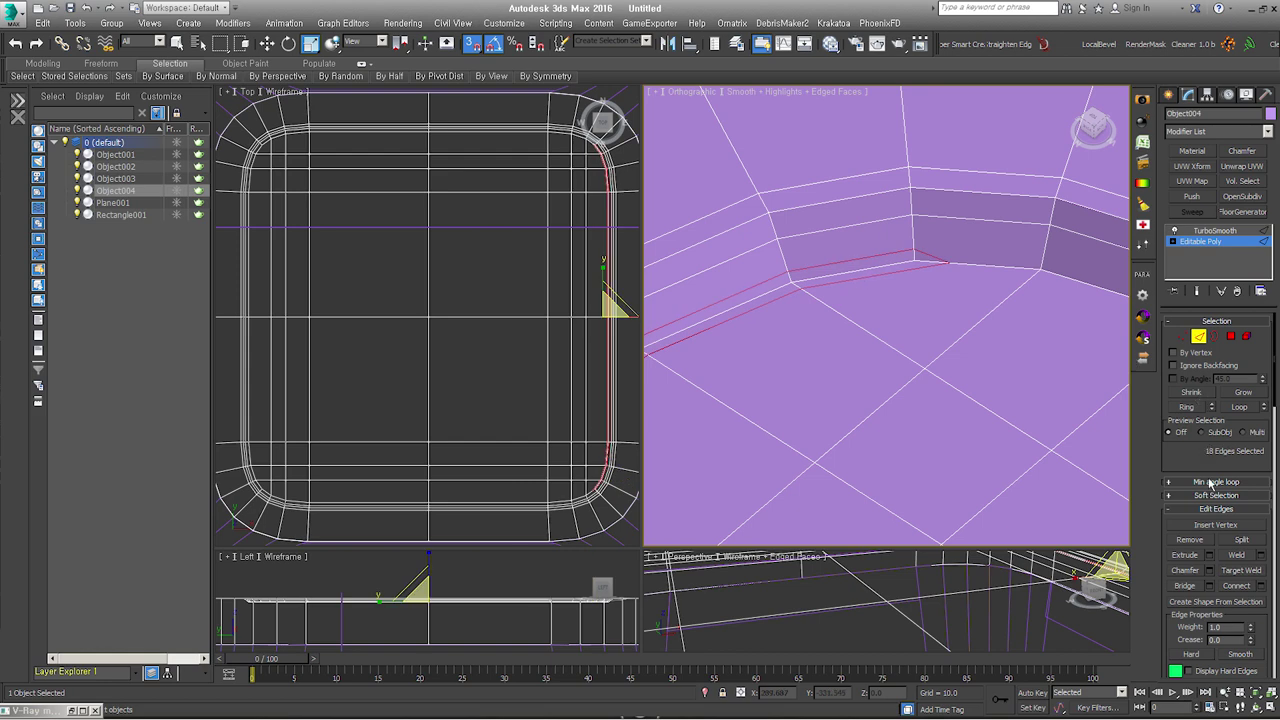
Step: Extend the selection to cover the whole 32-edge groove loop
click(1190, 540)
click(971, 271)
double_click(880, 268)
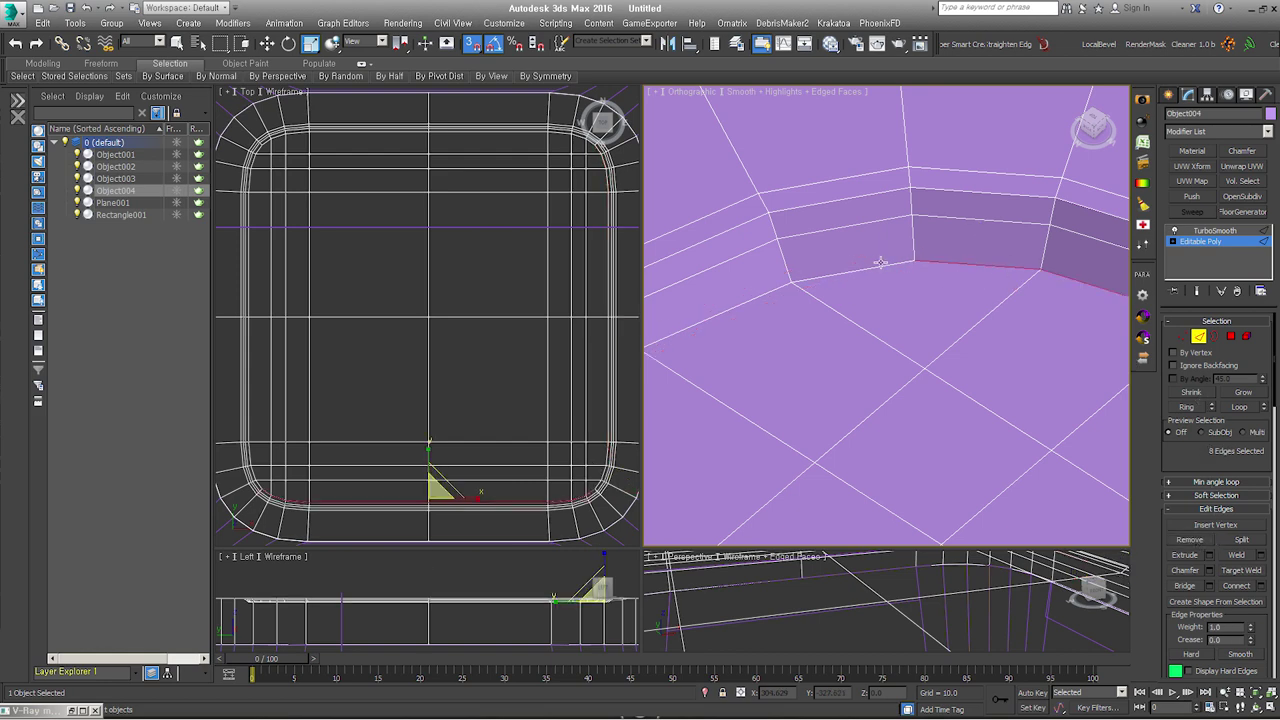
ctrl+click(880, 268)
scroll(880, 268, down, 3)
alt+middle_drag(880, 268, 945, 272)
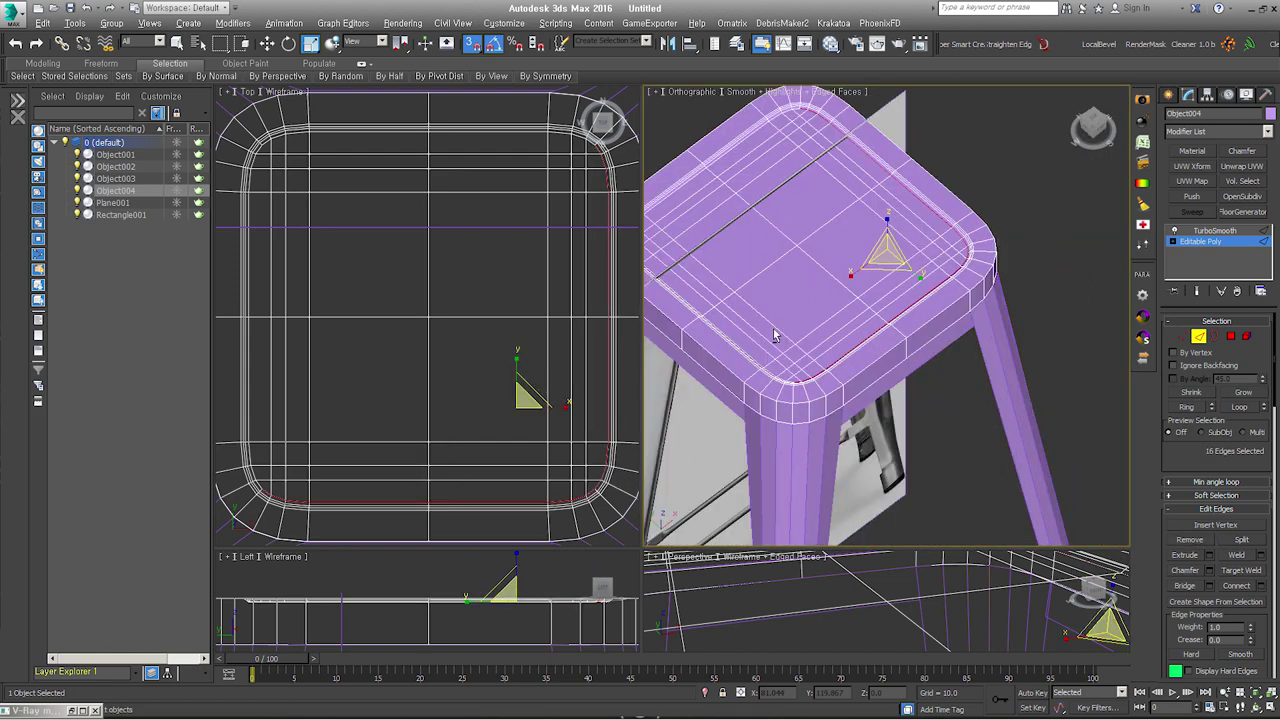
scroll(945, 272, up, 3)
ctrl+click(829, 277)
ctrl+click(791, 294)
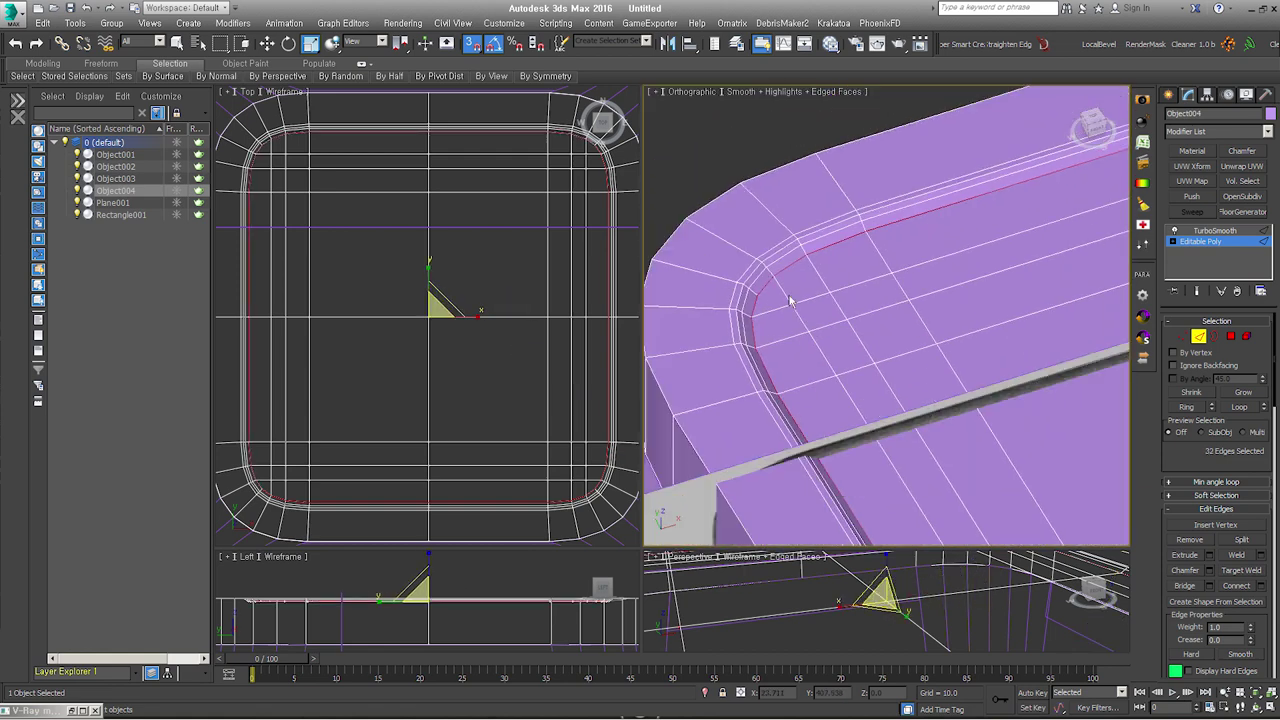
scroll(808, 278, down, 1)
Step: Extrude the groove loop with 0 height and 1.413 width
right_click(809, 275)
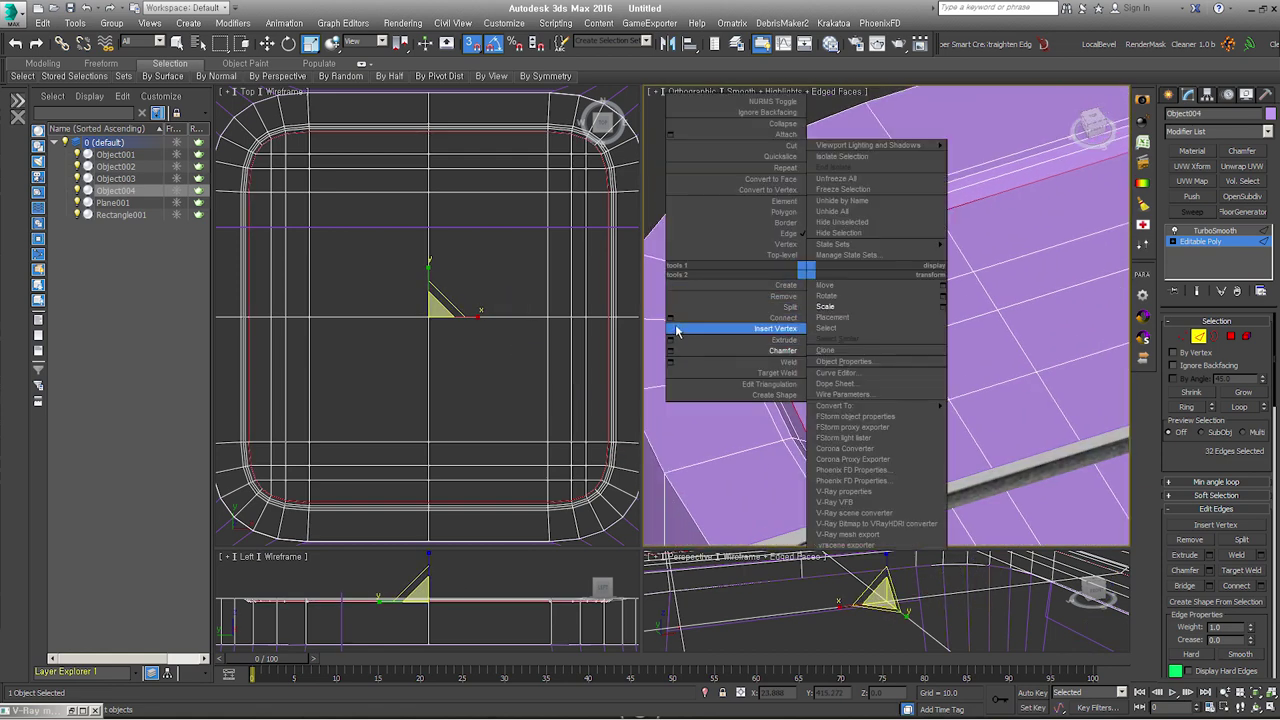
click(673, 341)
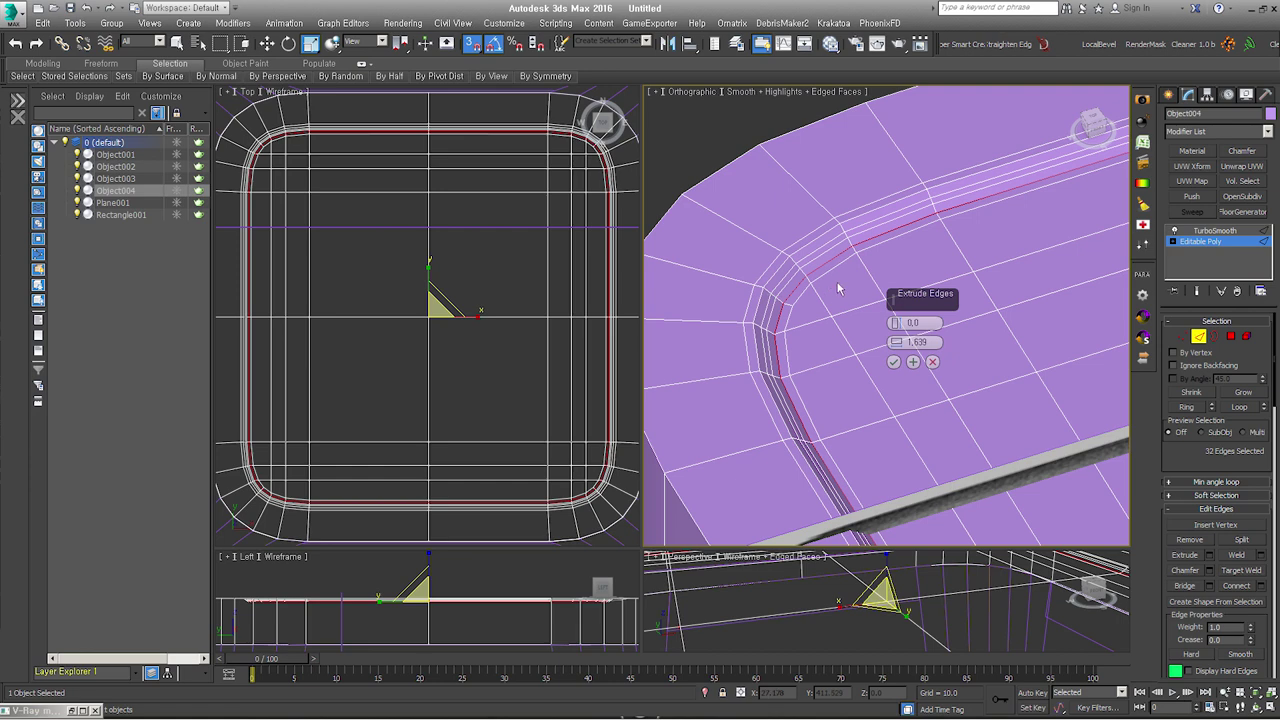
drag(895, 342, 895, 334)
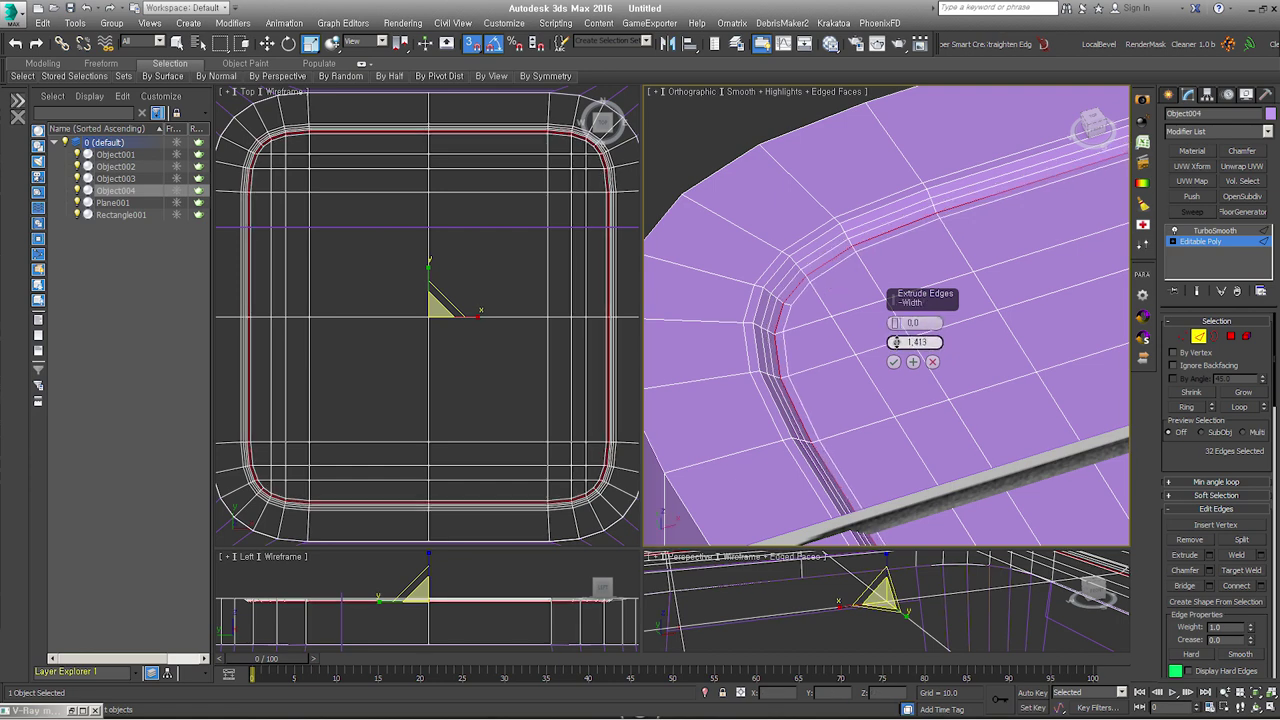
click(893, 362)
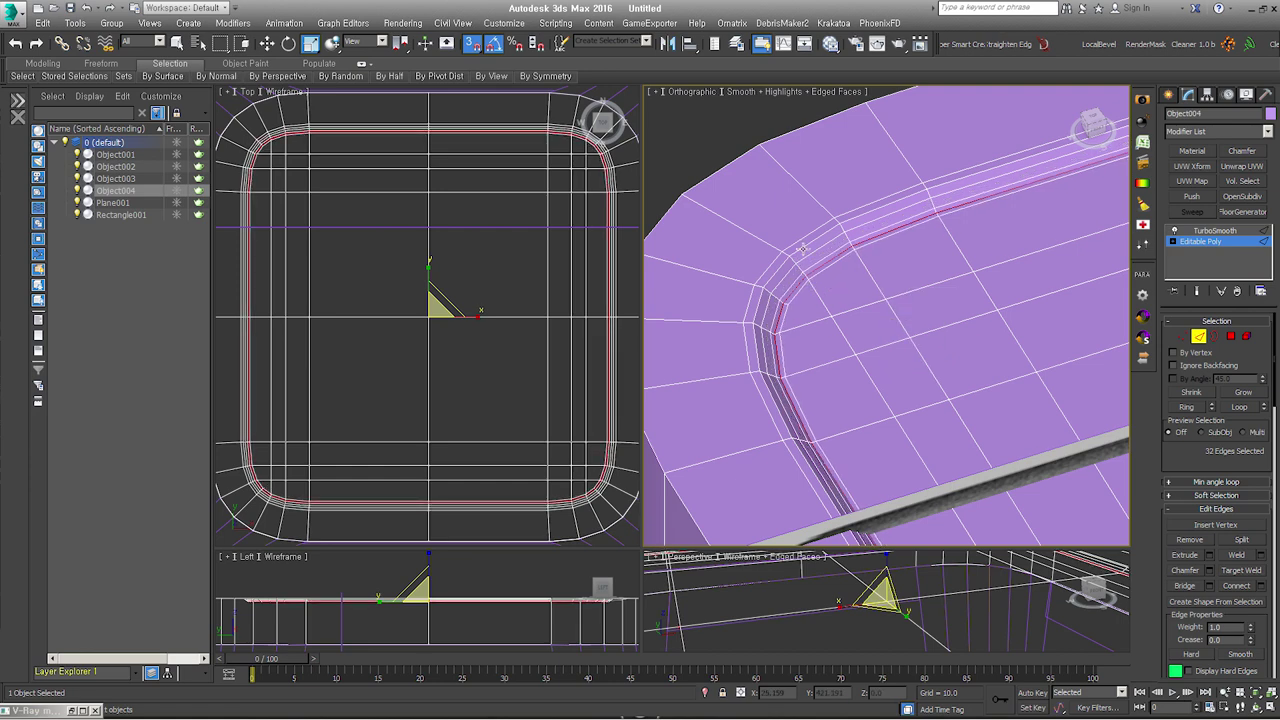
right_click(802, 248)
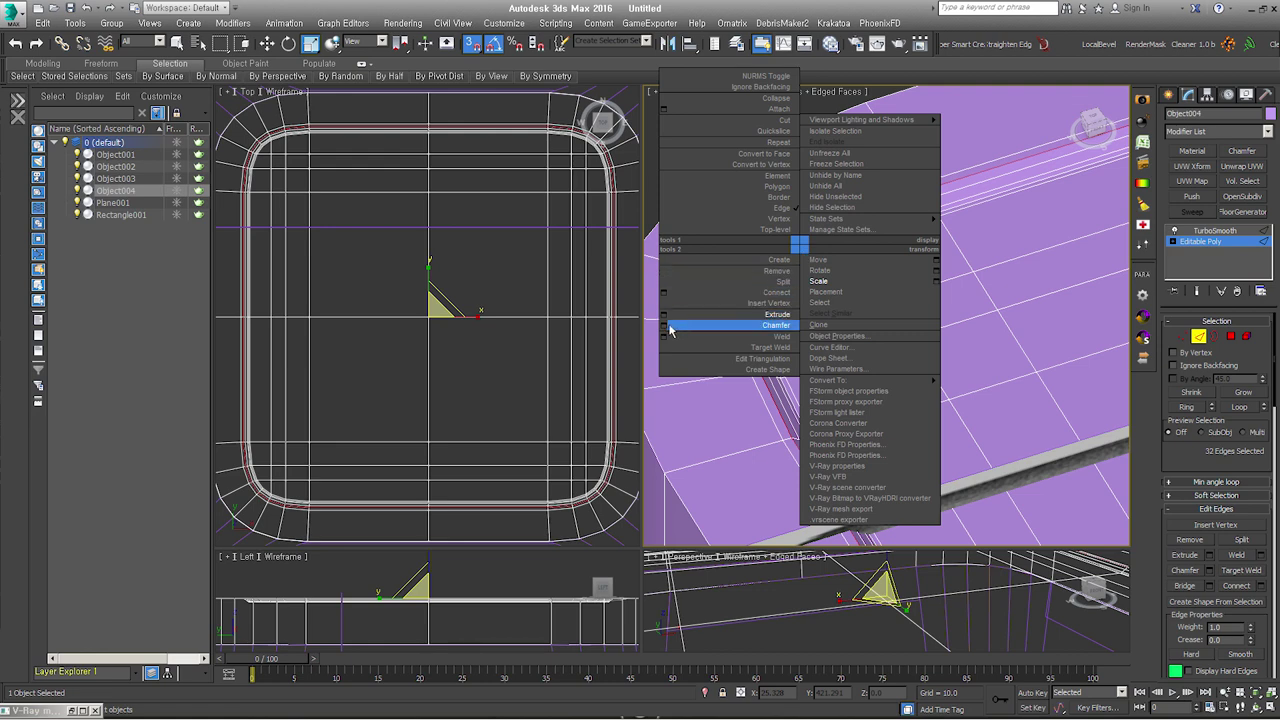
Step: Chamfer the selected rim edge loop of the seat
click(666, 326)
click(893, 439)
click(822, 332)
alt+middle_drag(822, 332, 728, 337)
Step: Chamfer a second rim loop at about 9.487 with 4 segments, then leave Edge mode
double_click(765, 374)
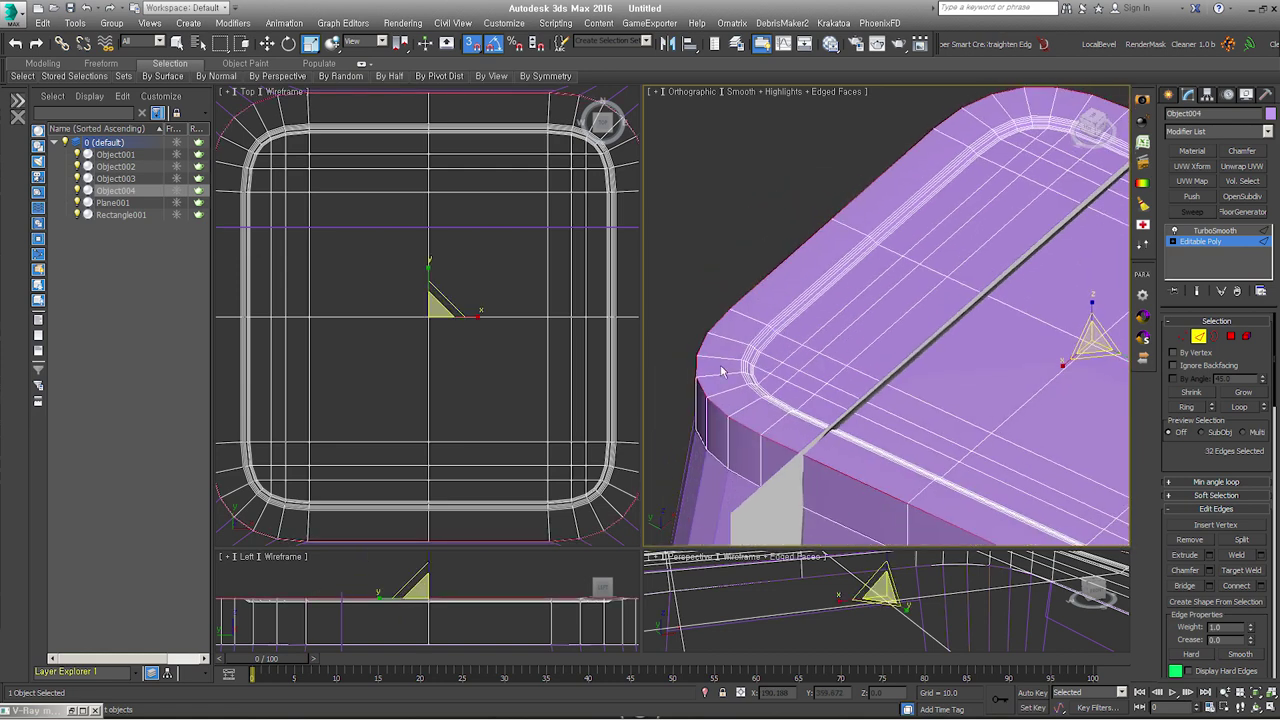
right_click(728, 337)
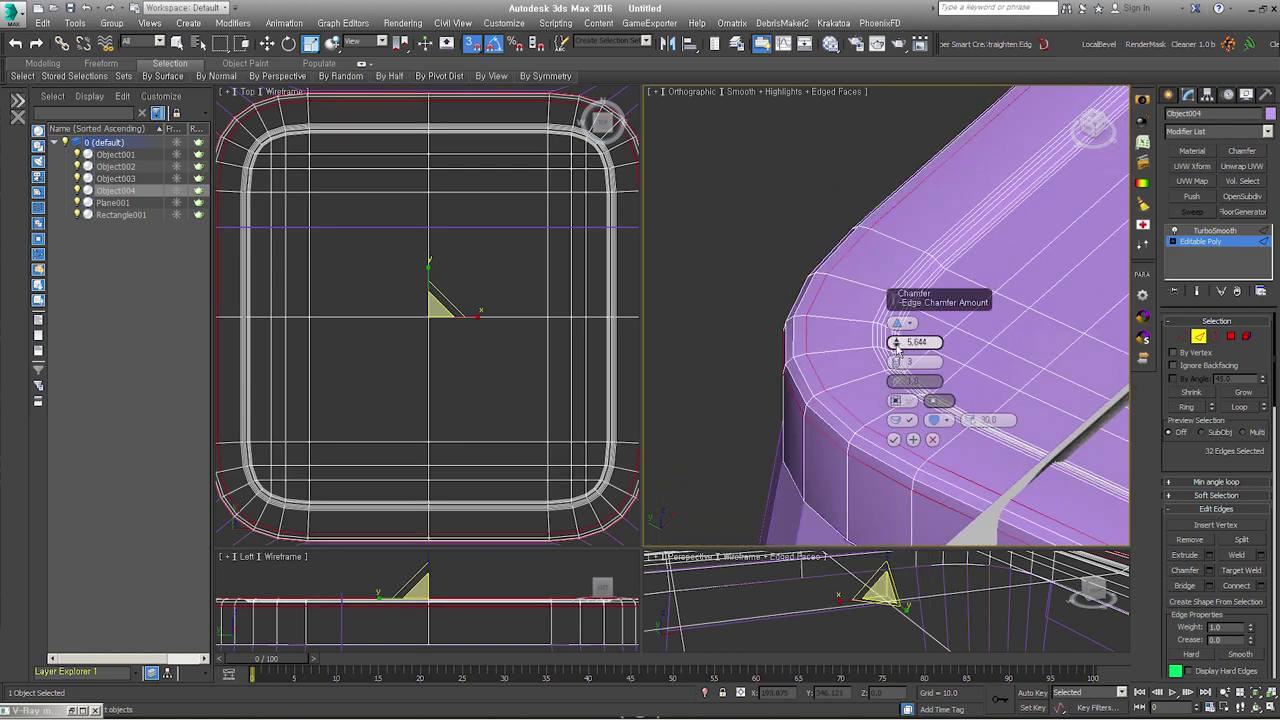
drag(896, 344, 895, 340)
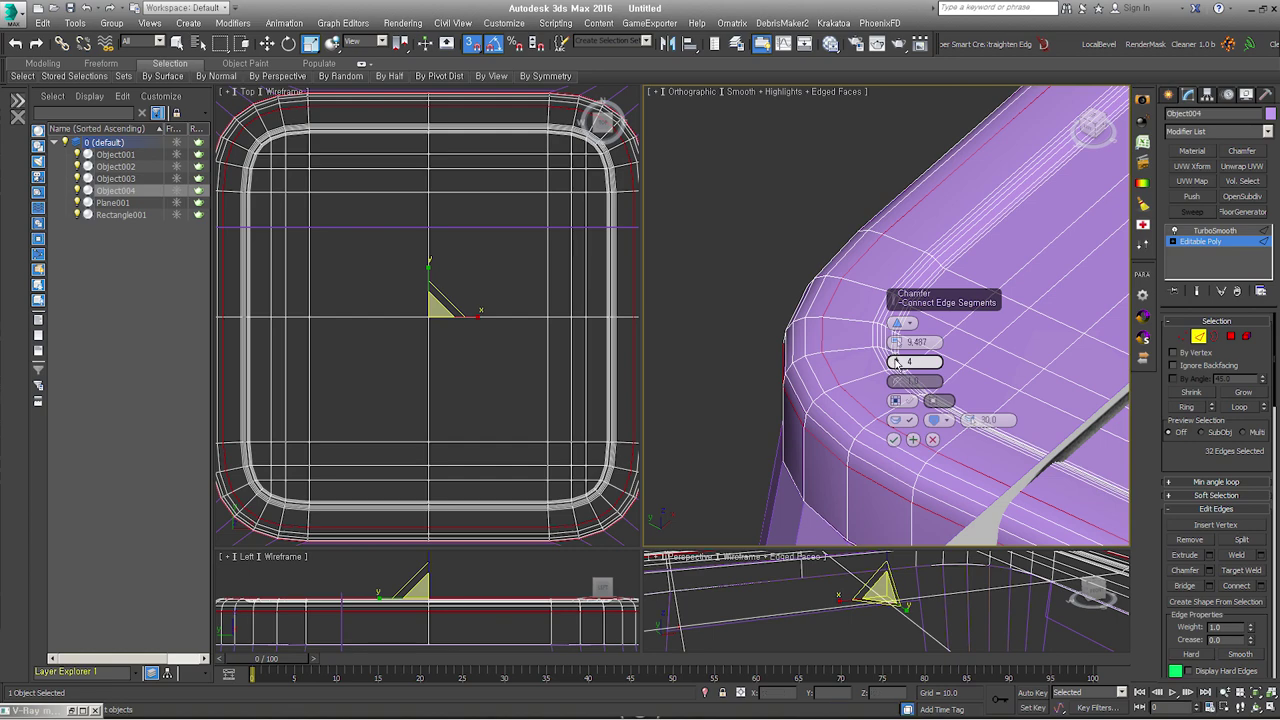
click(893, 439)
alt+middle_drag(893, 439, 880, 350)
key(2)
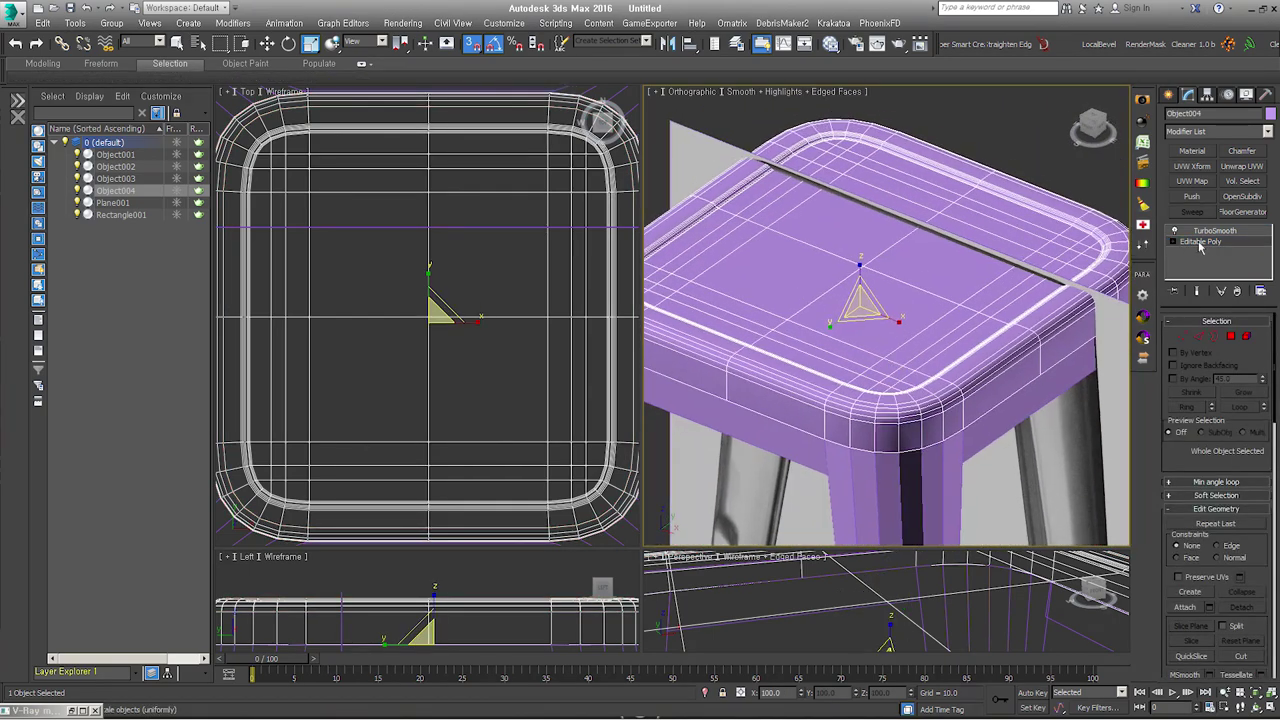
Step: Preview the TurboSmoothed seat, then return to Editable Poly in wireframe from above
click(1214, 231)
scroll(1110, 240, up, 5)
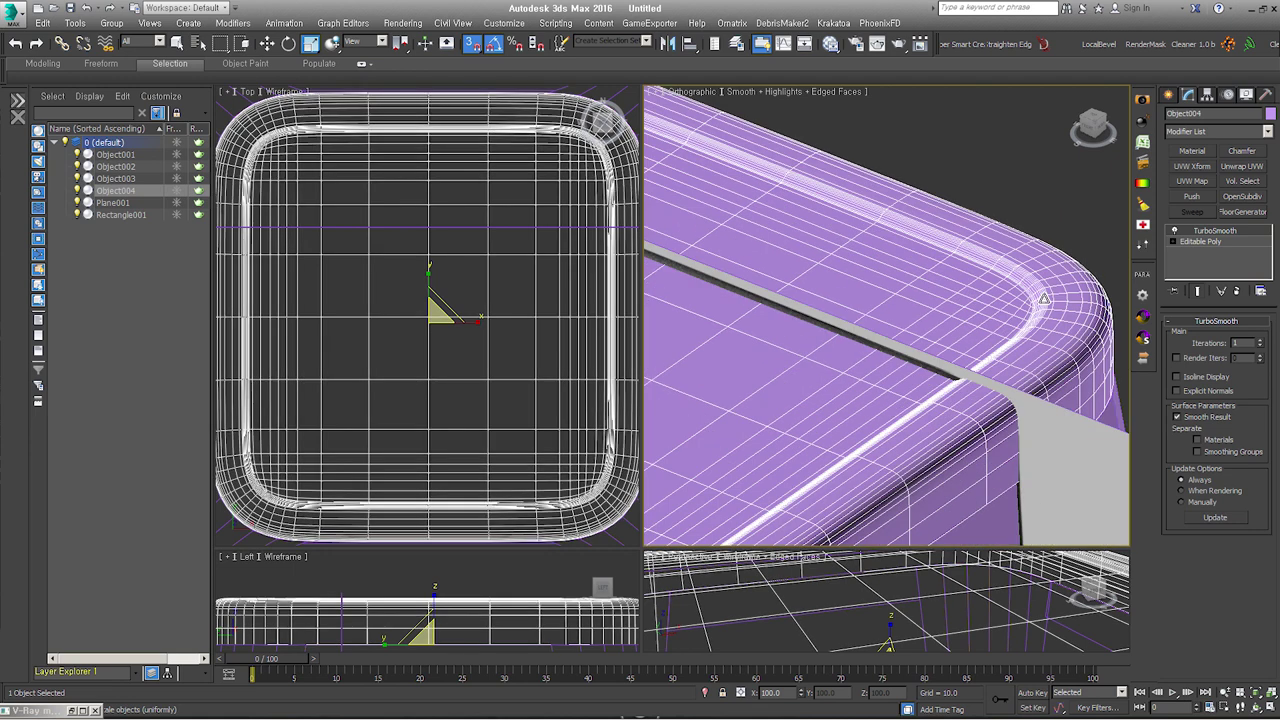
scroll(1043, 298, down, 5)
key(F4)
click(1205, 242)
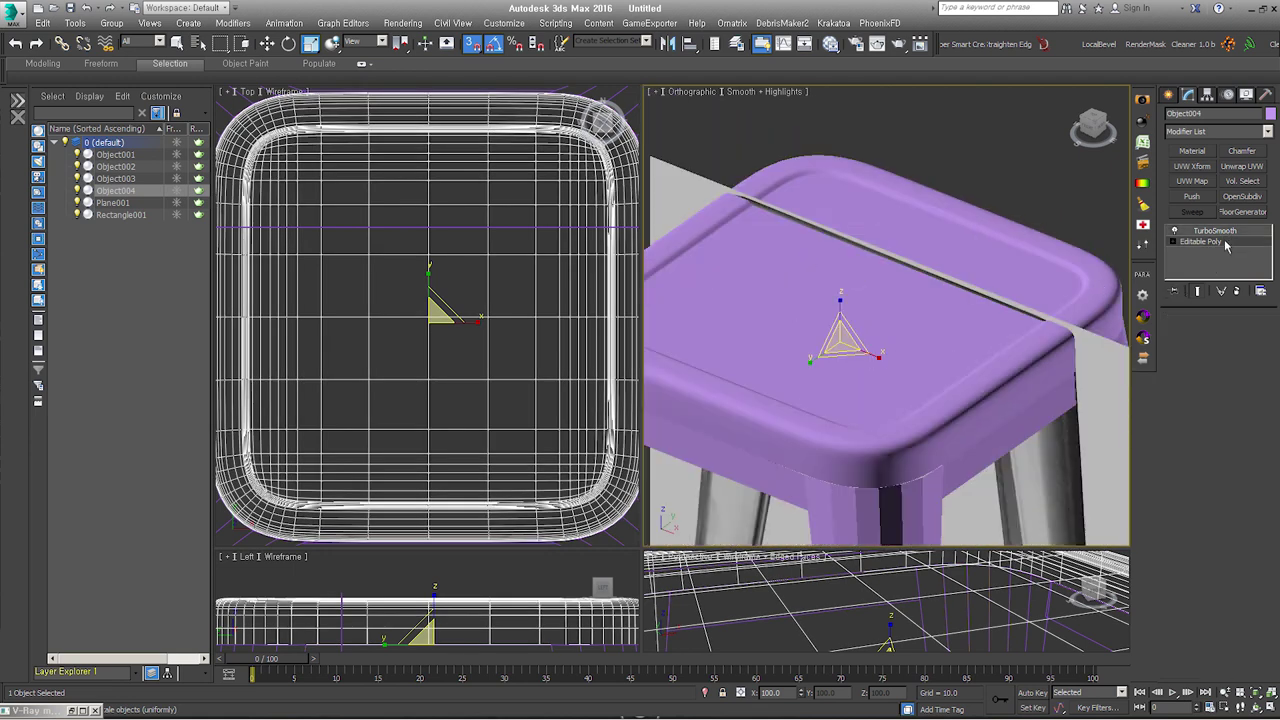
key(F3)
mouse_move(949, 338)
alt+middle_down()
mouse_move(883, 277)
mouse_move(883, 229)
mouse_move(889, 261)
alt+middle_up()
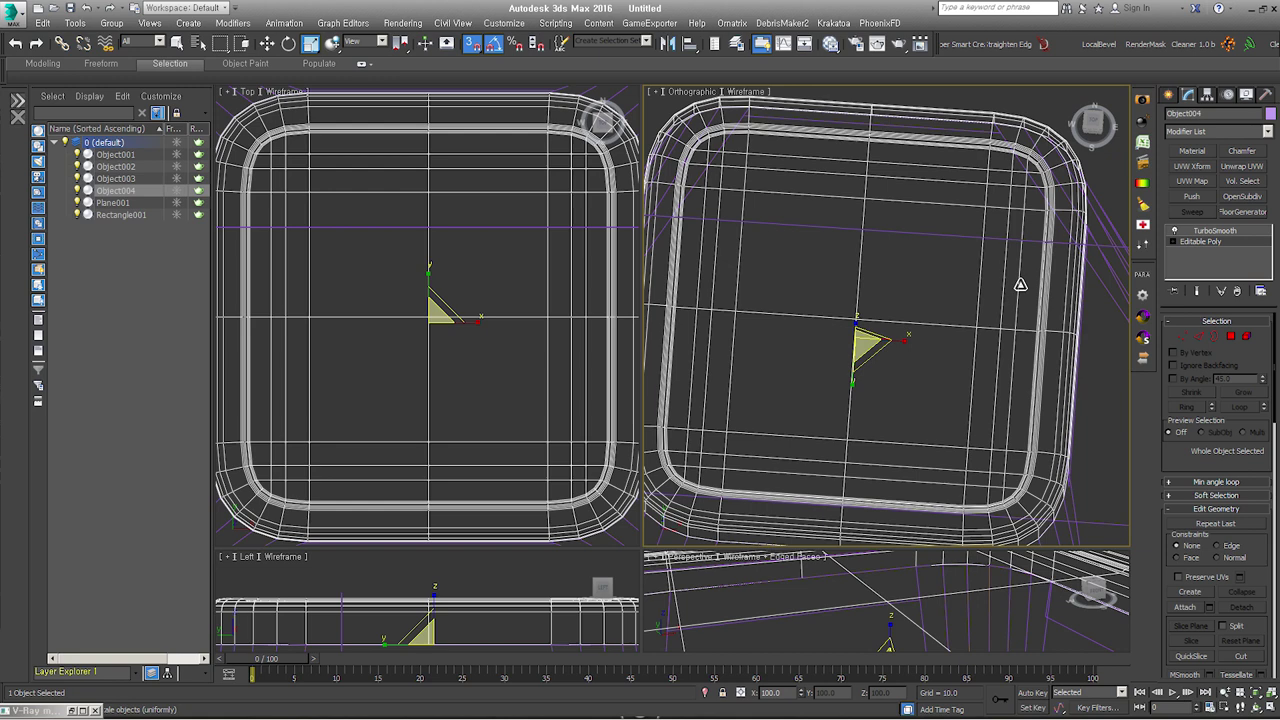
Step: Select the two edges running through the centre of the seat top
key(alt)
click(1199, 337)
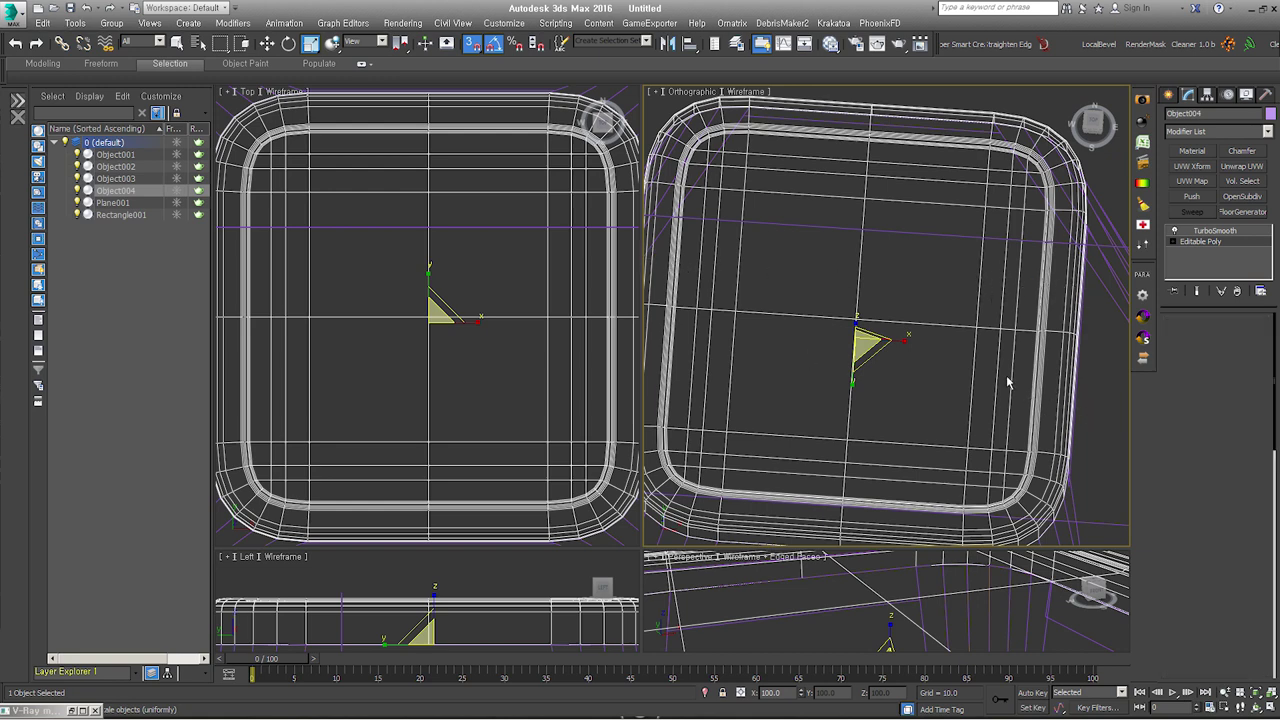
click(973, 372)
click(978, 293)
key(alt+r)
key(alt+l)
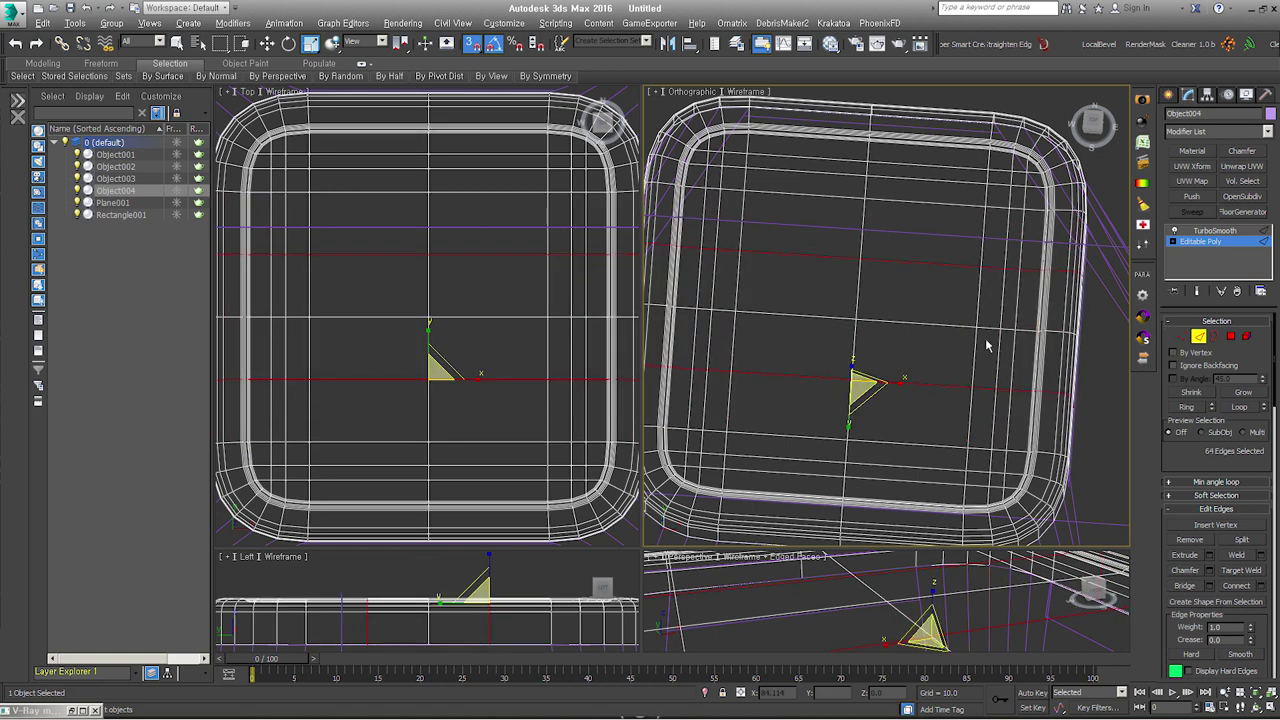
click(860, 305)
Step: Chamfer the two centre edges at 16.311 with 1 segment into a pointed slot
right_click(857, 303)
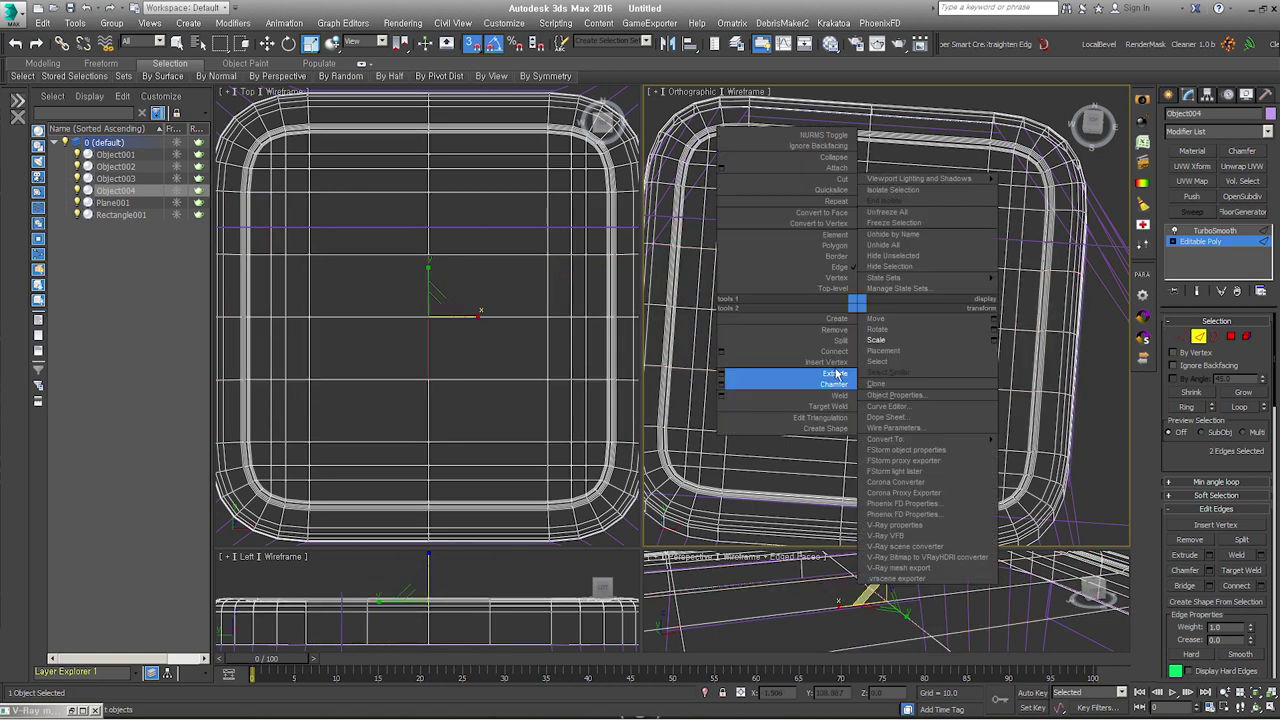
click(835, 384)
drag(849, 371, 862, 340)
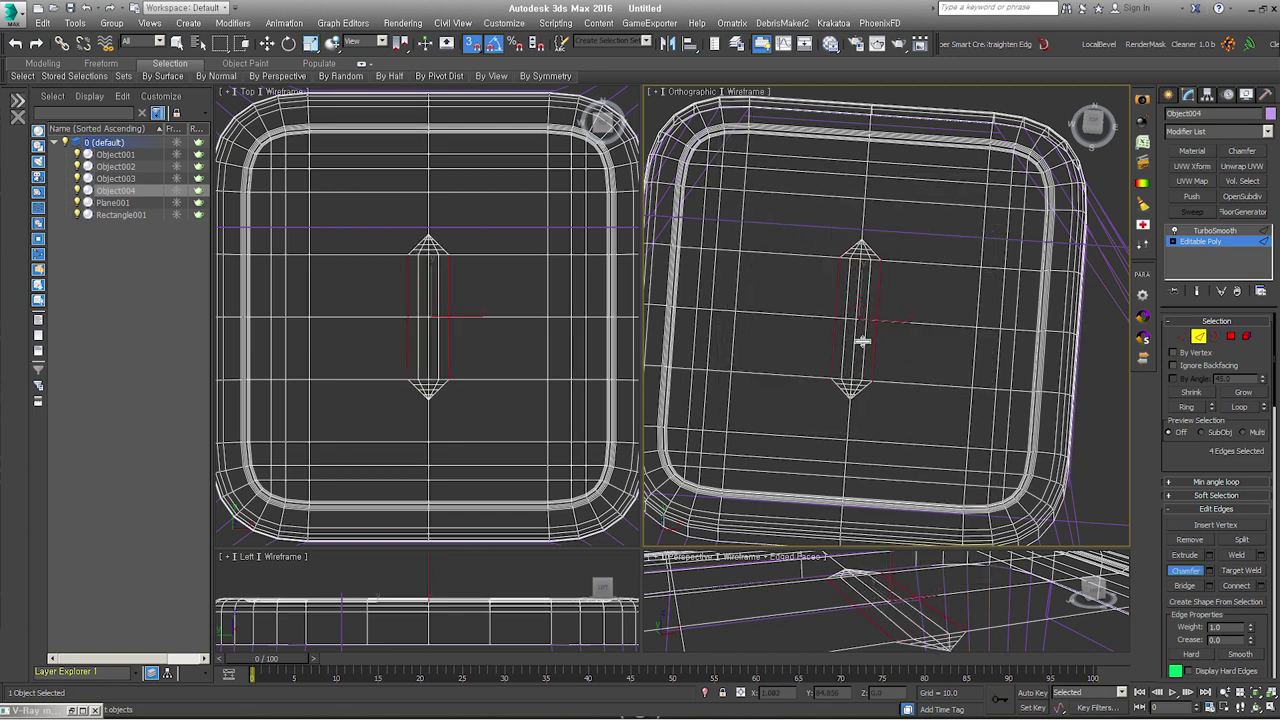
right_click(862, 340)
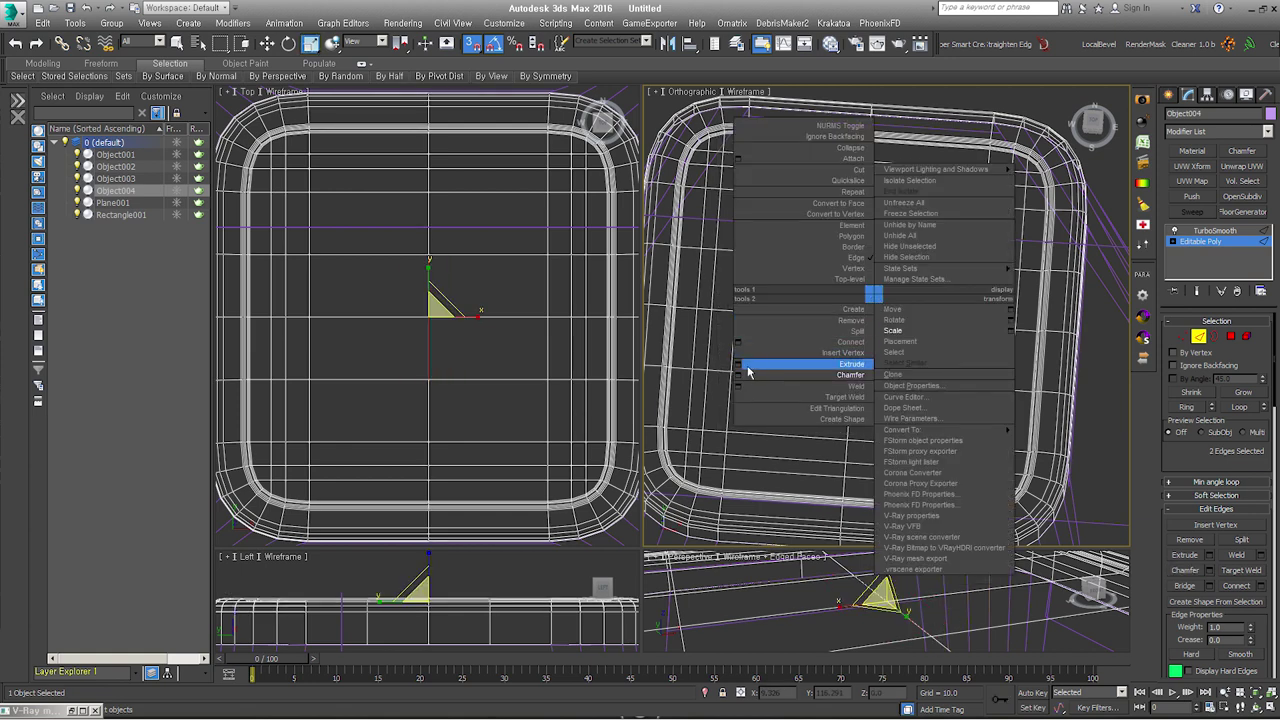
click(749, 363)
right_click(896, 365)
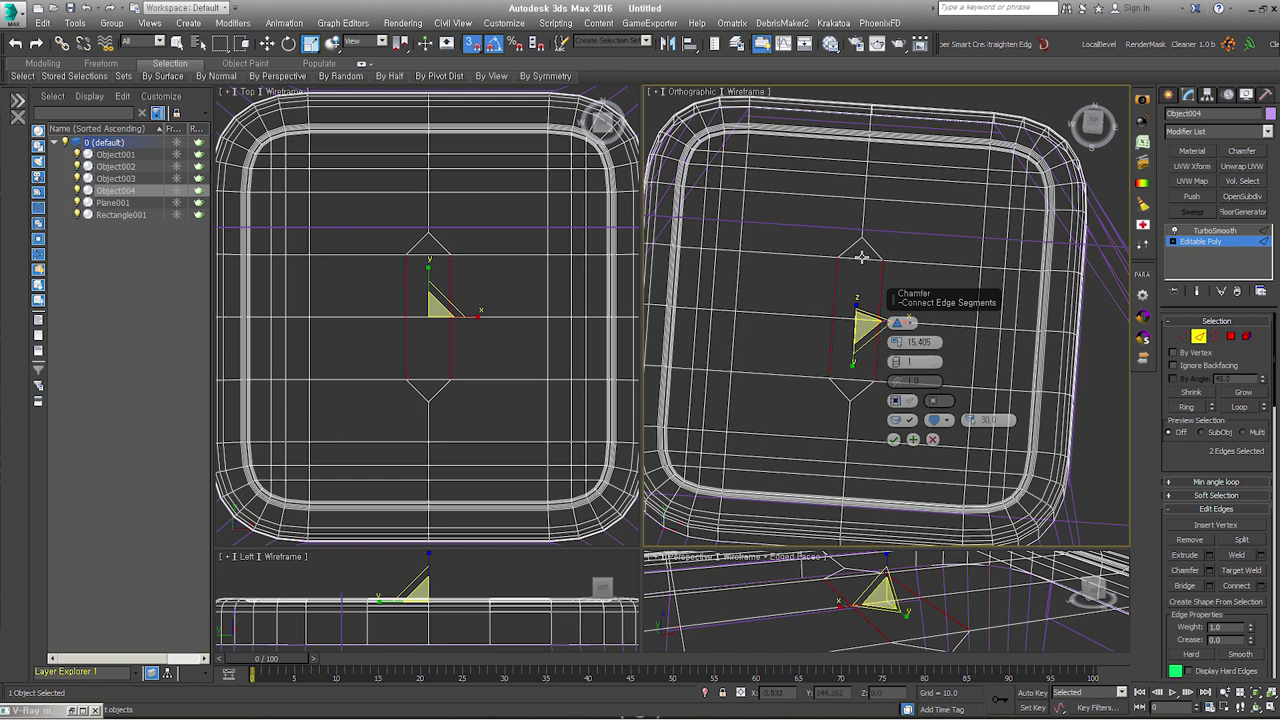
drag(897, 345, 895, 342)
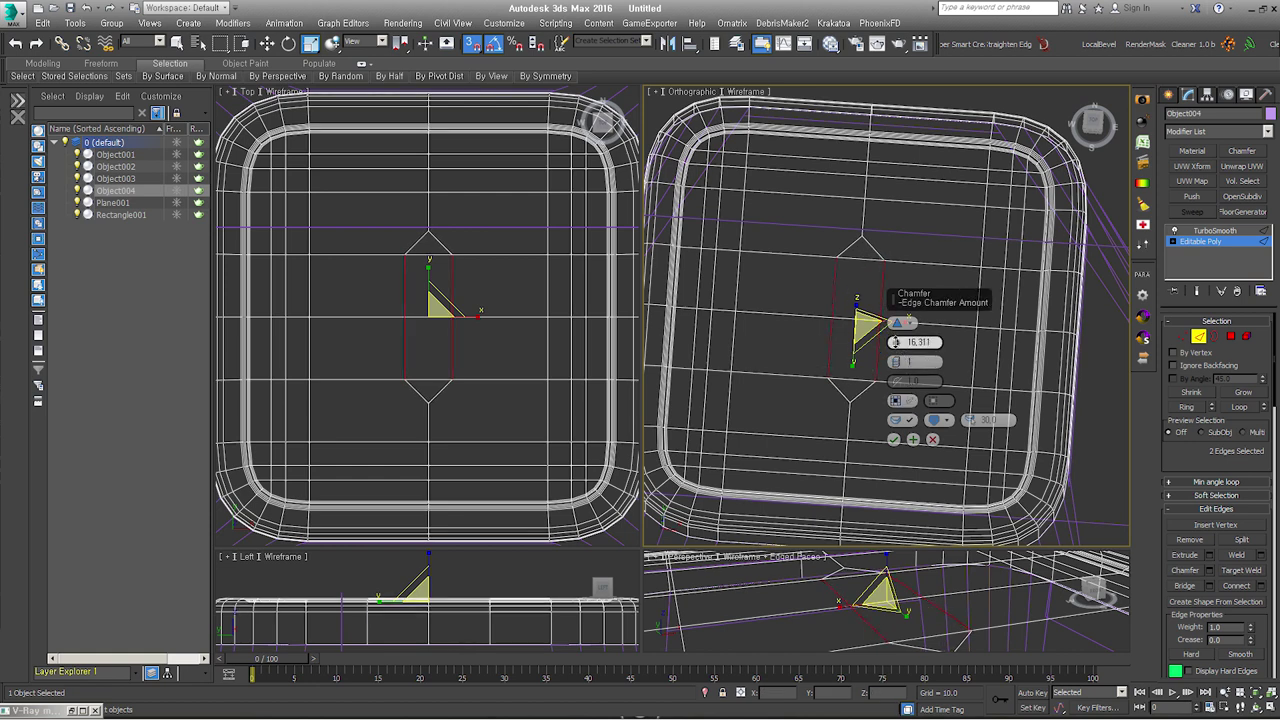
click(894, 440)
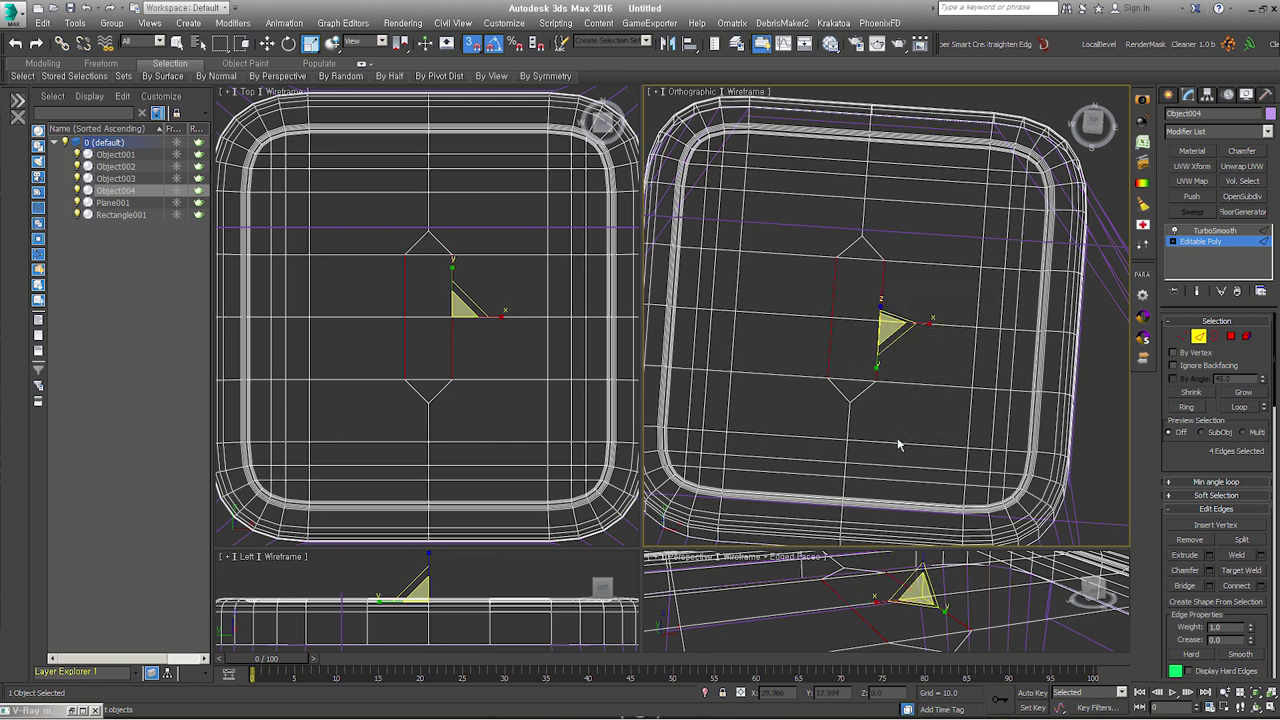
key(4)
click(860, 395)
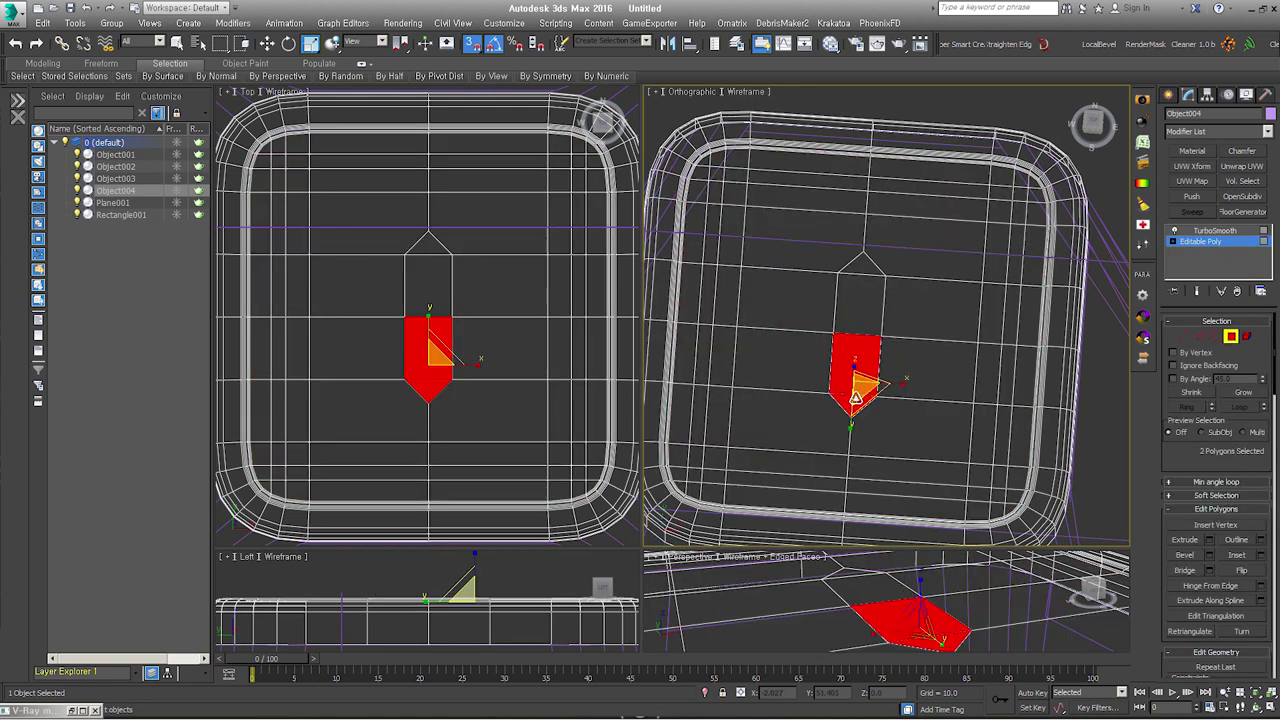
Step: Draw a new edge from the slot's top corner out to the neighbouring loop
click(911, 390)
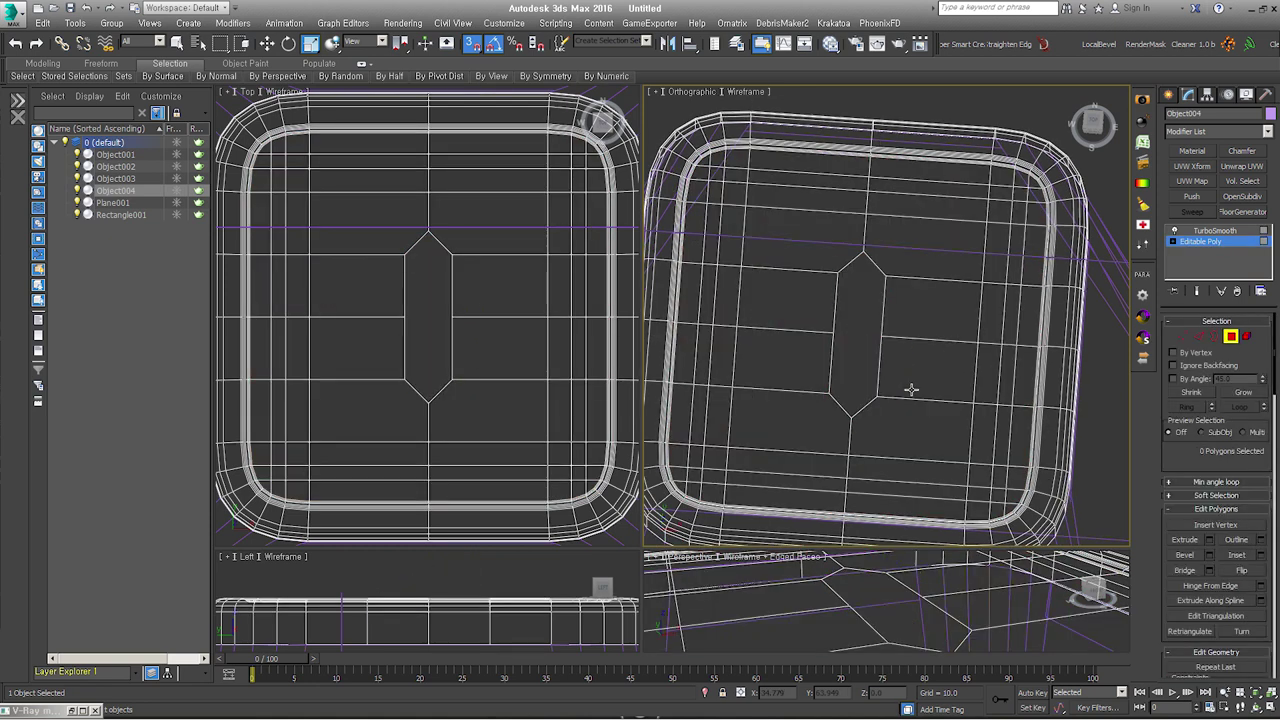
key(2)
click(880, 340)
click(875, 266)
scroll(875, 266, up, 3)
mouse_move(900, 270)
middle_down()
mouse_move(872, 290)
mouse_move(783, 302)
middle_up()
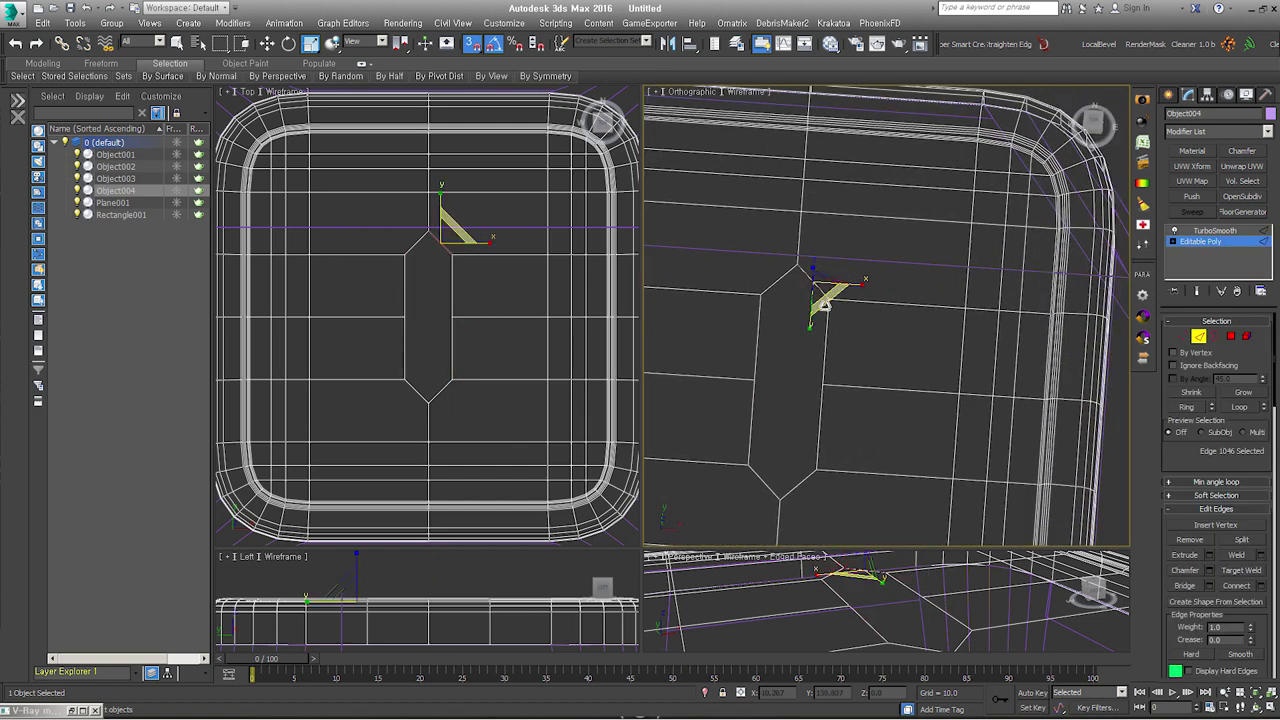
mouse_move(827, 323)
middle_down()
mouse_move(849, 301)
mouse_move(833, 281)
middle_up()
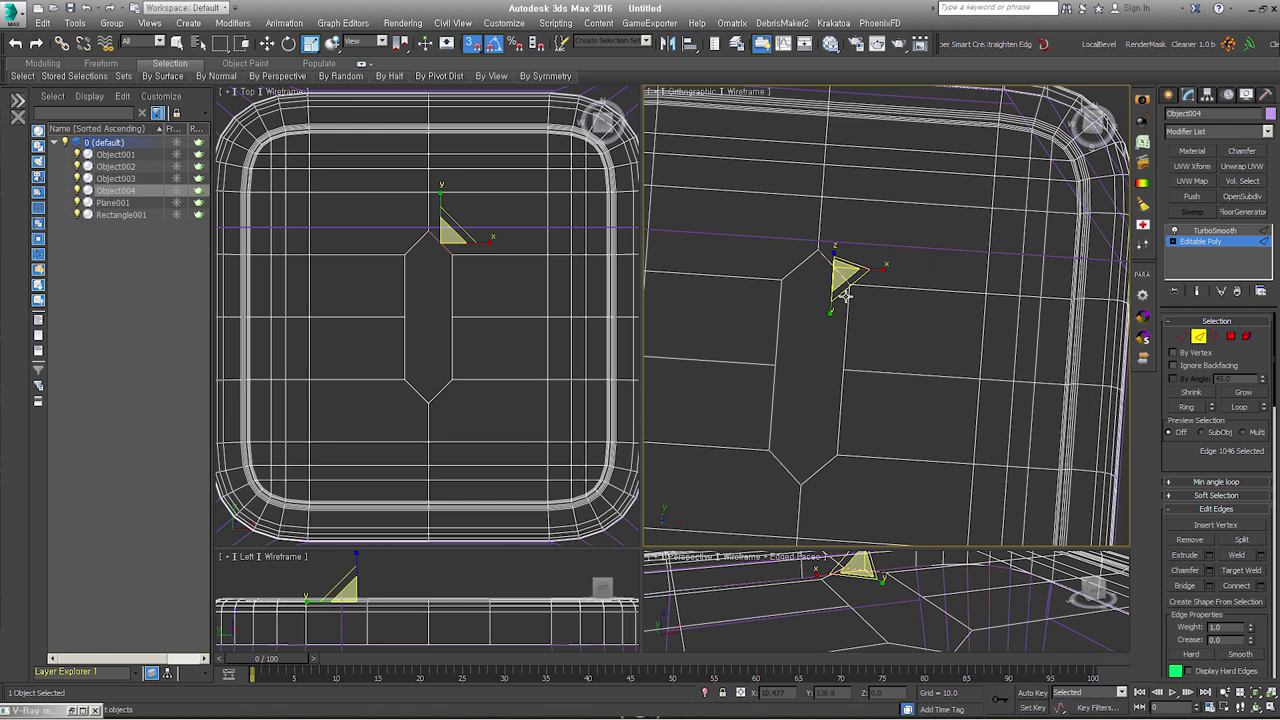
drag(833, 281, 875, 284)
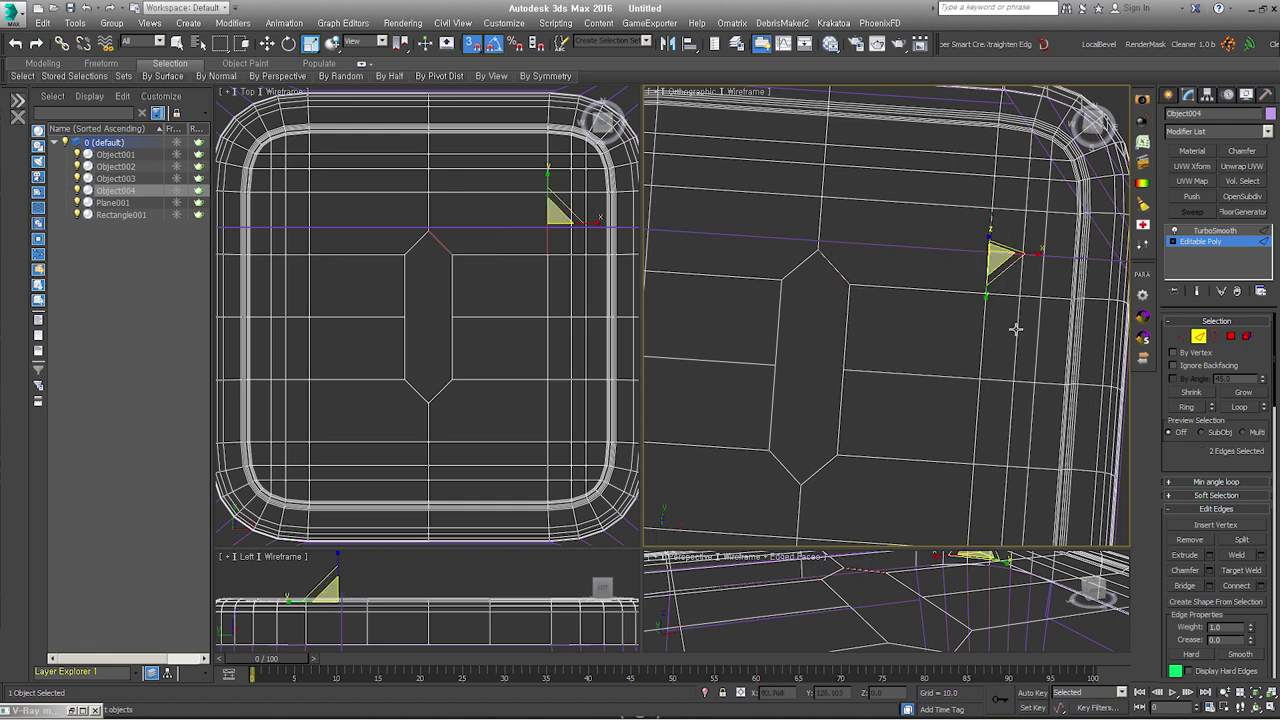
drag(988, 233, 930, 270)
Step: Target Weld the stray vertex at the new edge's end onto the loop vertex
click(1182, 337)
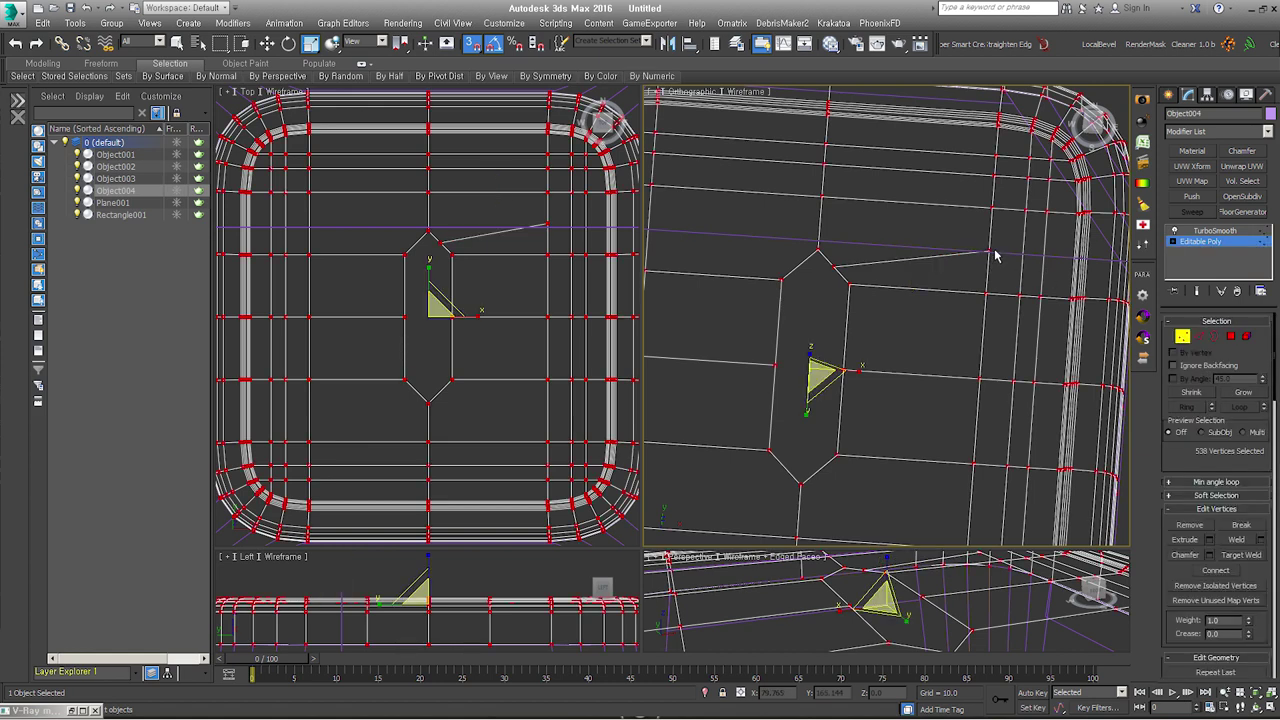
click(987, 248)
key(ctrl+w)
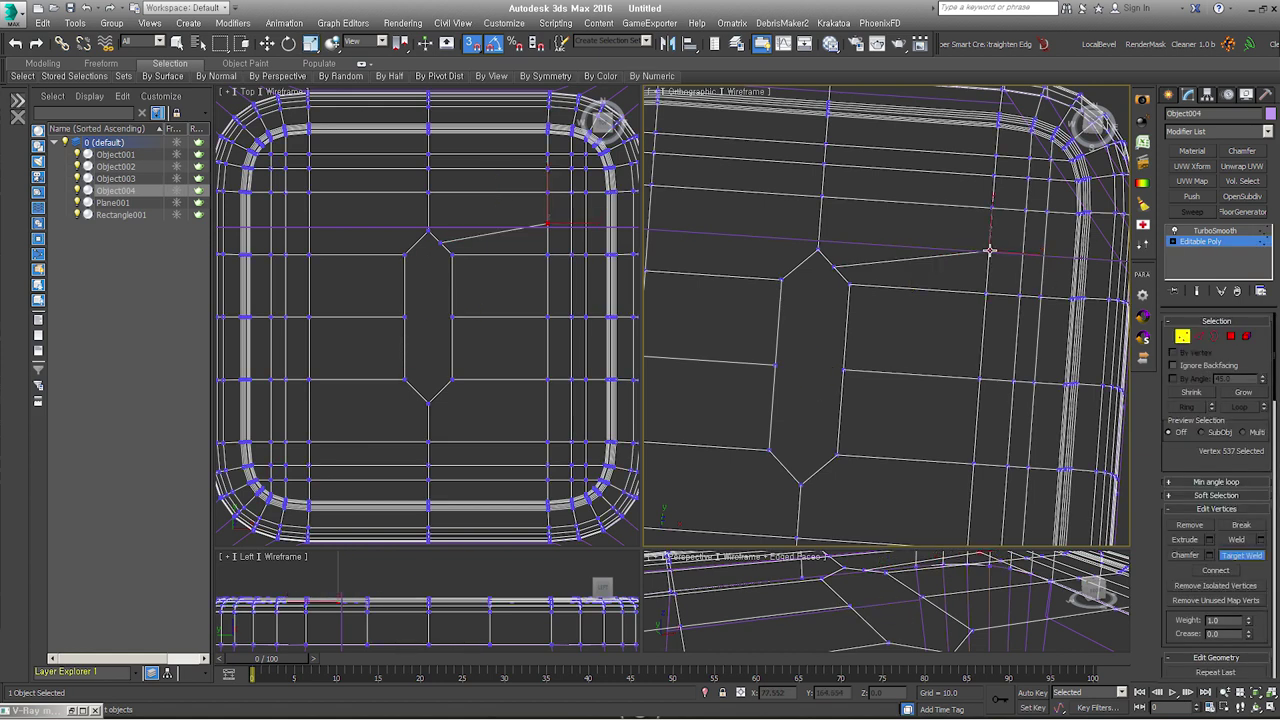
click(988, 207)
key(2)
Step: Move the diagonal edge's inner vertex up onto the slot corner
right_click(855, 268)
click(862, 267)
scroll(880, 300, up, 4)
click(1202, 340)
click(877, 321)
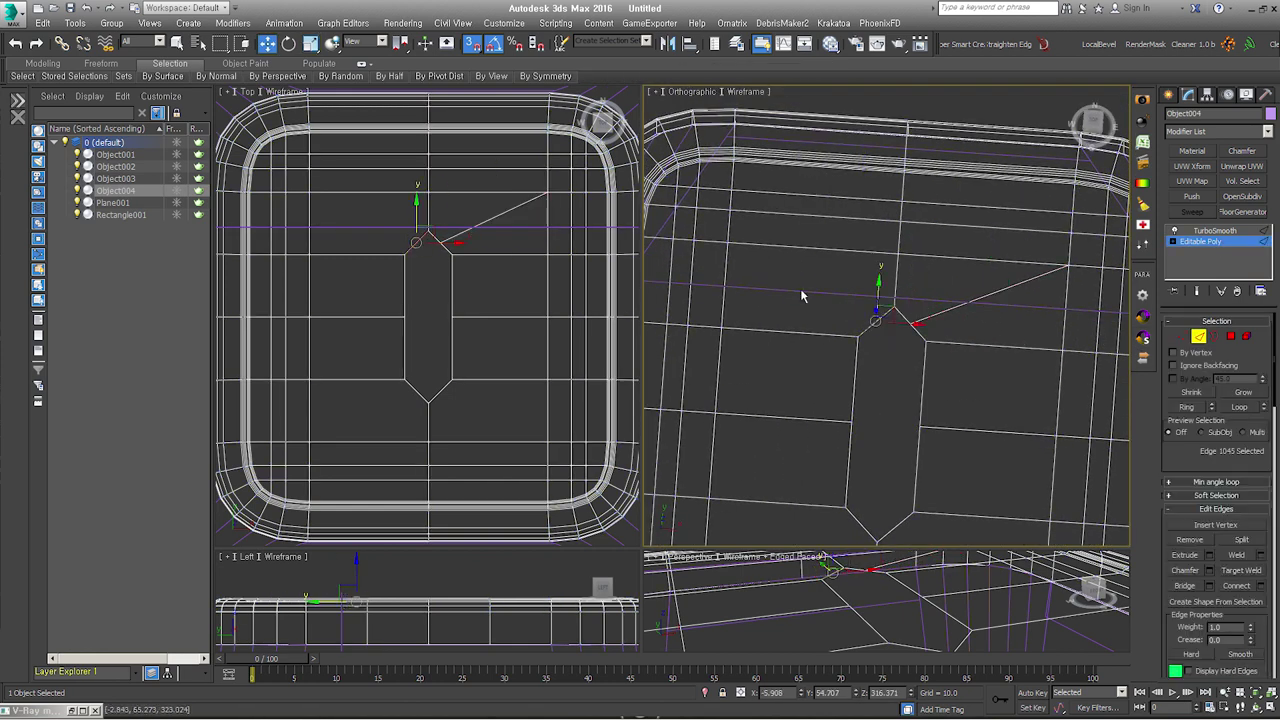
click(729, 270)
click(757, 289)
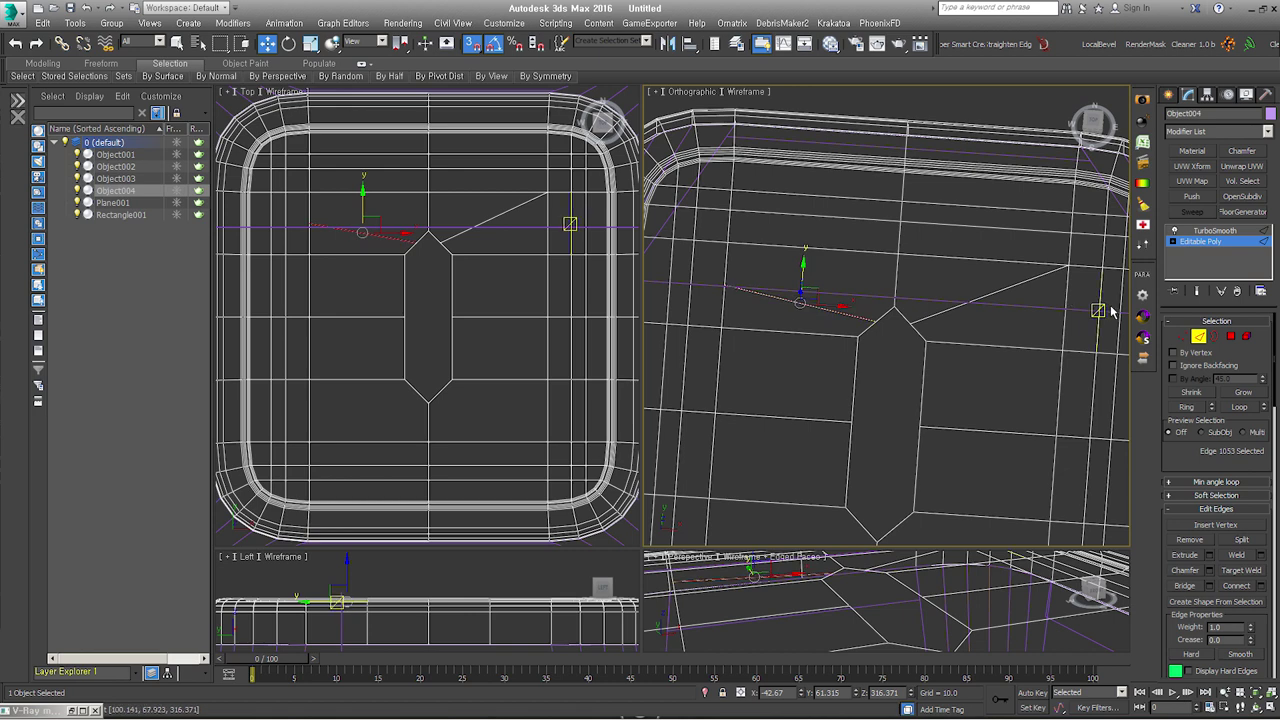
click(1197, 337)
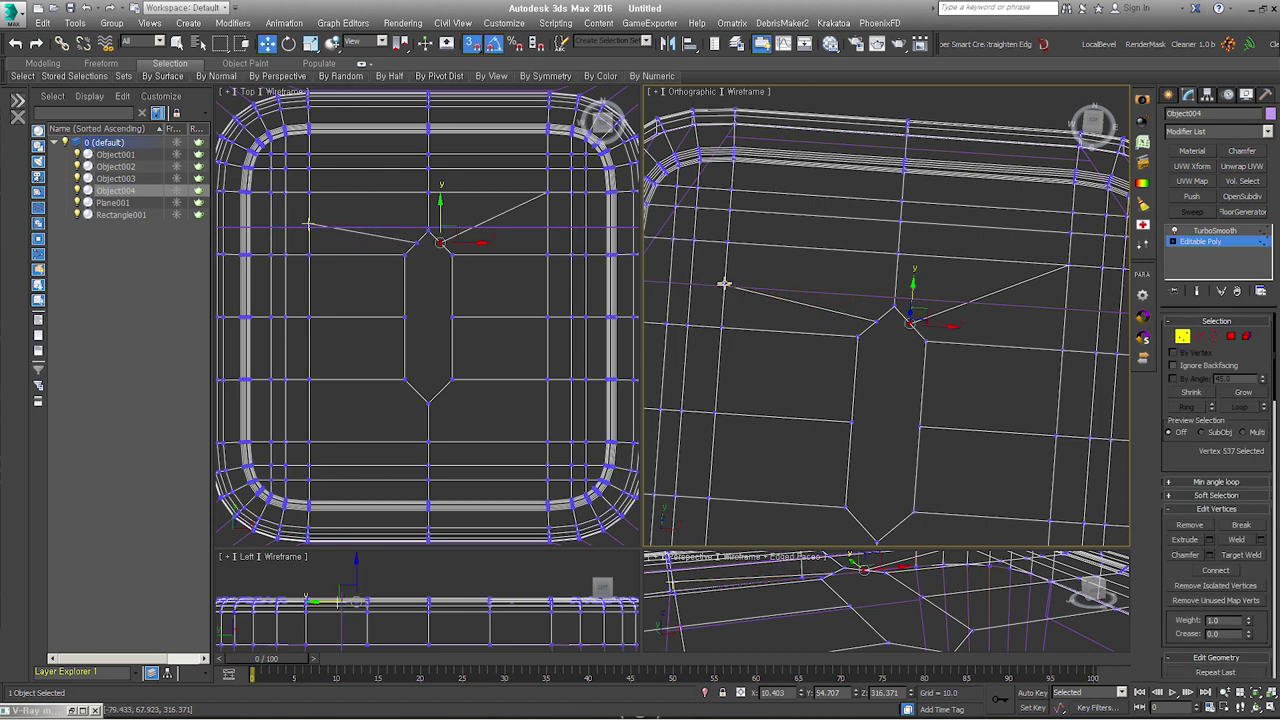
drag(724, 284, 728, 243)
Step: With Snaps off, nudge the two top slot vertices slightly upward
ctrl+click(921, 329)
right_click(921, 329)
click(845, 381)
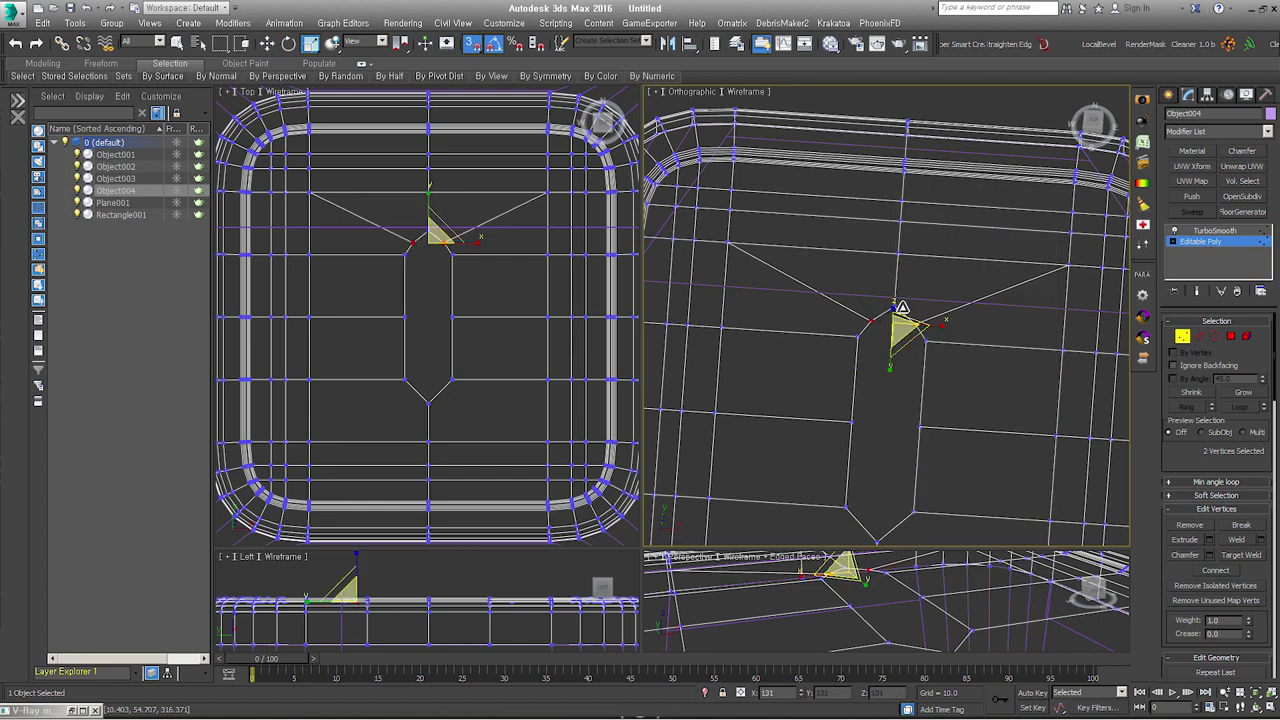
right_click(893, 320)
click(825, 335)
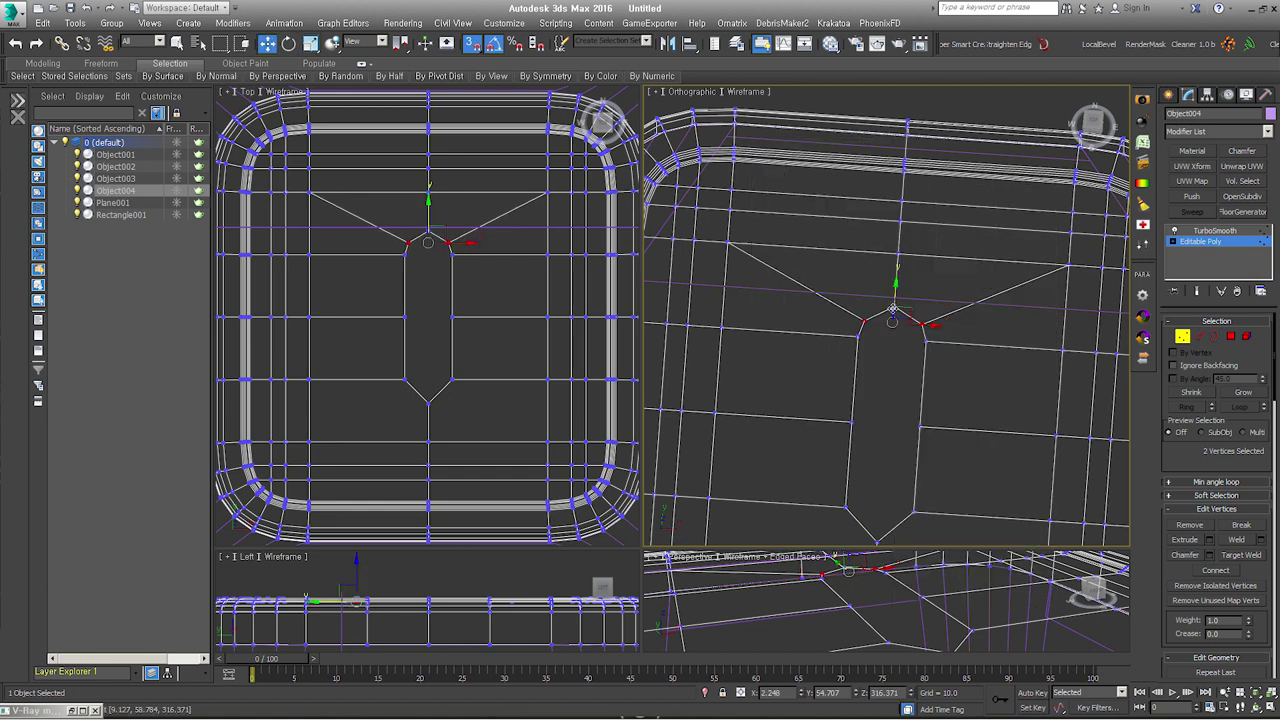
key(s)
drag(895, 297, 897, 286)
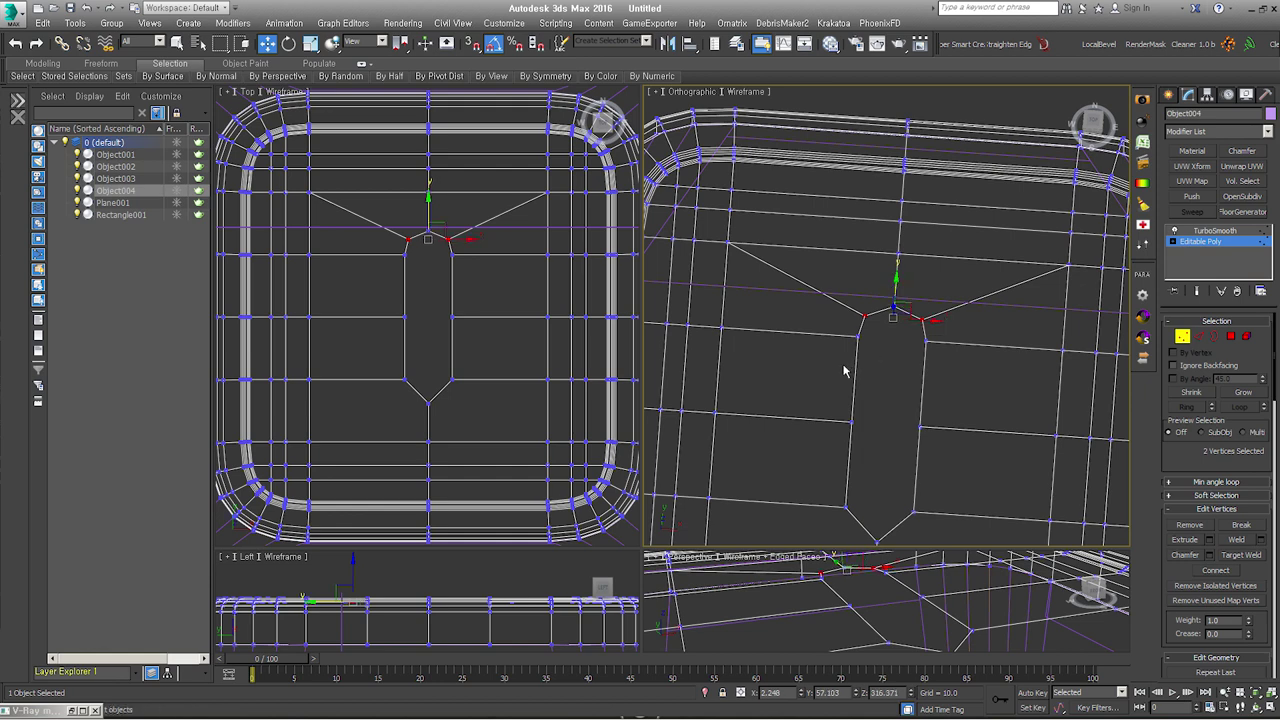
scroll(920, 335, down, 3)
Step: Exit vertex editing and set the seat's Symmetry to mirror across Y so both halves match
click(1185, 337)
alt+middle_drag(880, 330, 858, 331)
key(s)
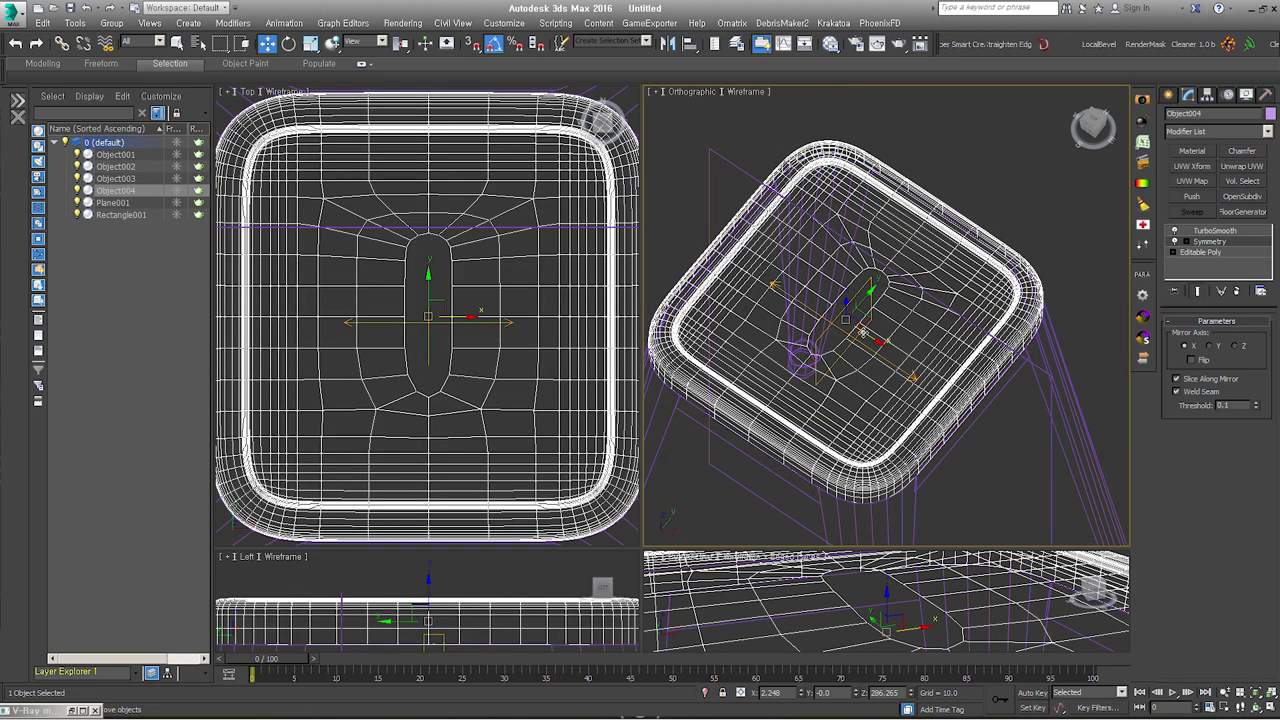
key(s)
alt+middle_drag(922, 377, 953, 369)
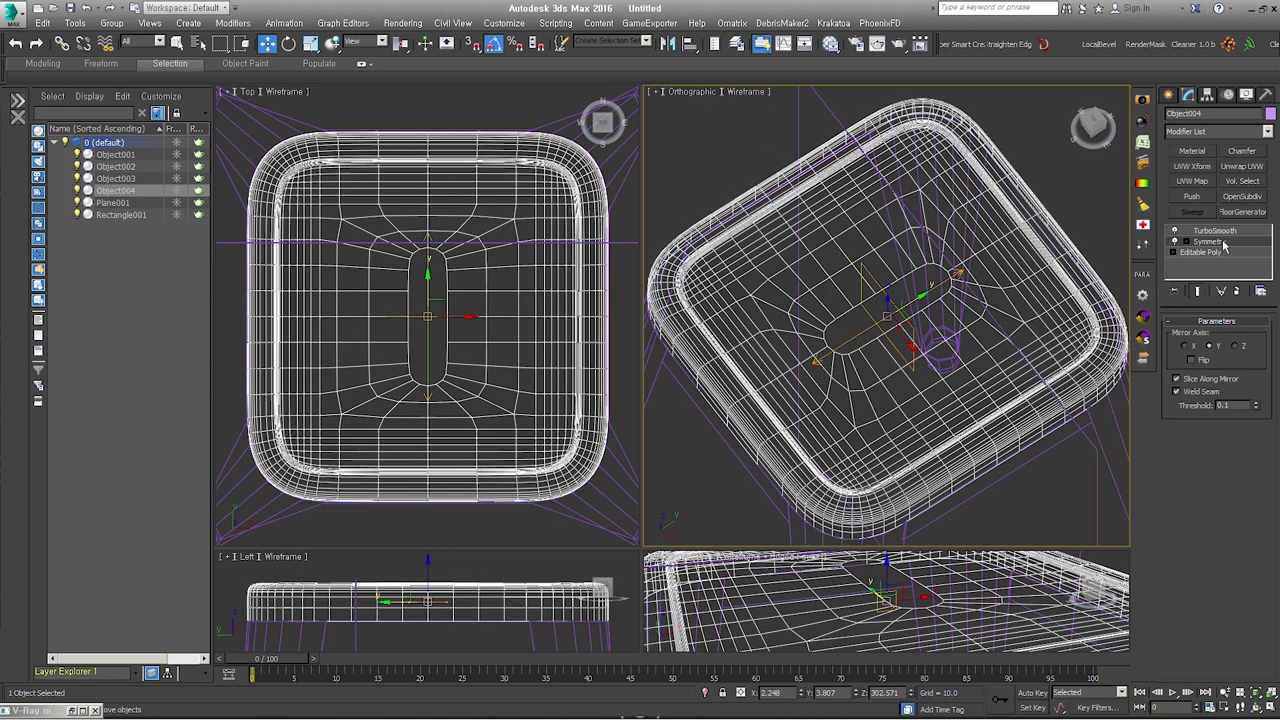
Step: Add Edit Poly above Symmetry with Show End Result off, working at Border level
key(e)
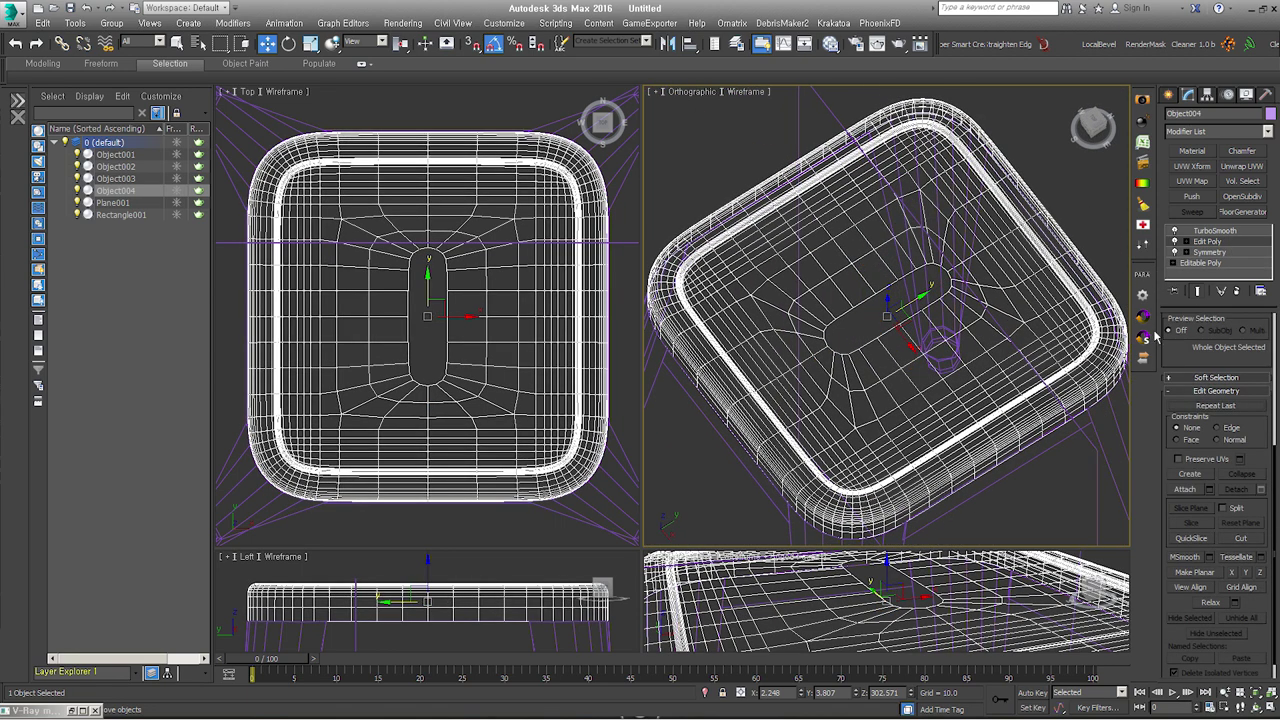
click(1204, 292)
scroll(923, 372, up, 3)
scroll(923, 372, up, 3)
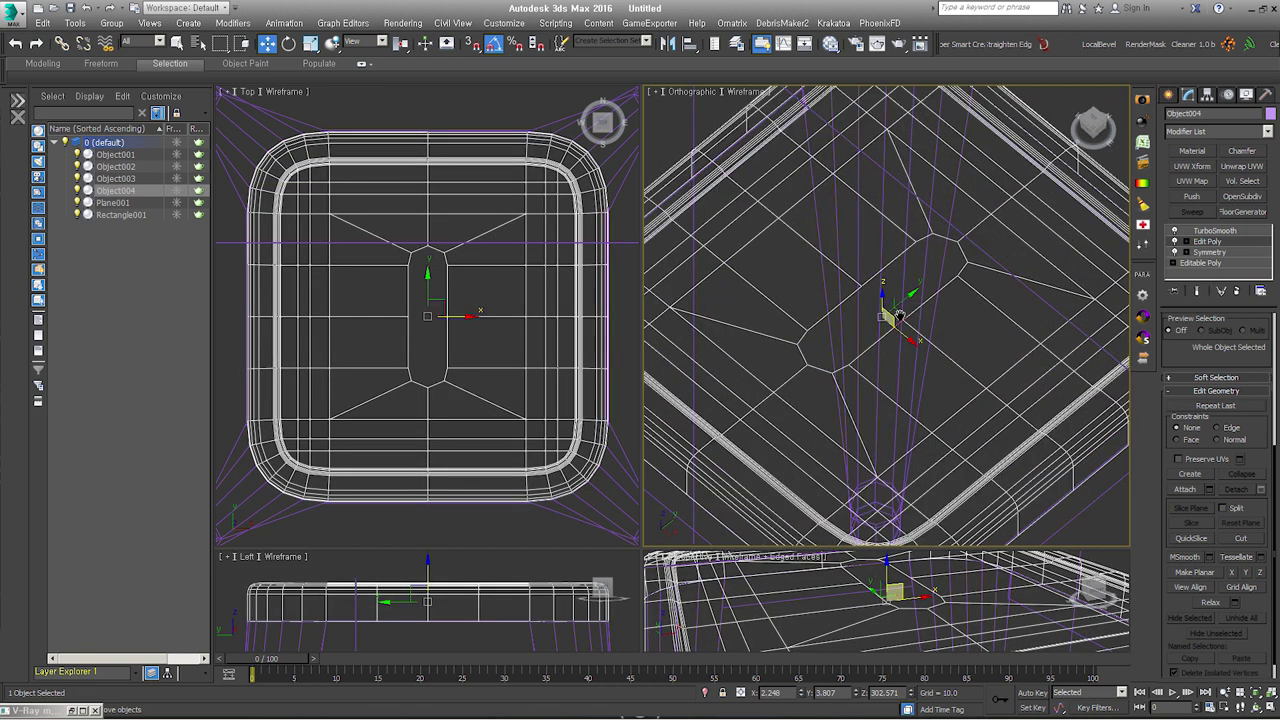
click(1185, 245)
click(1210, 273)
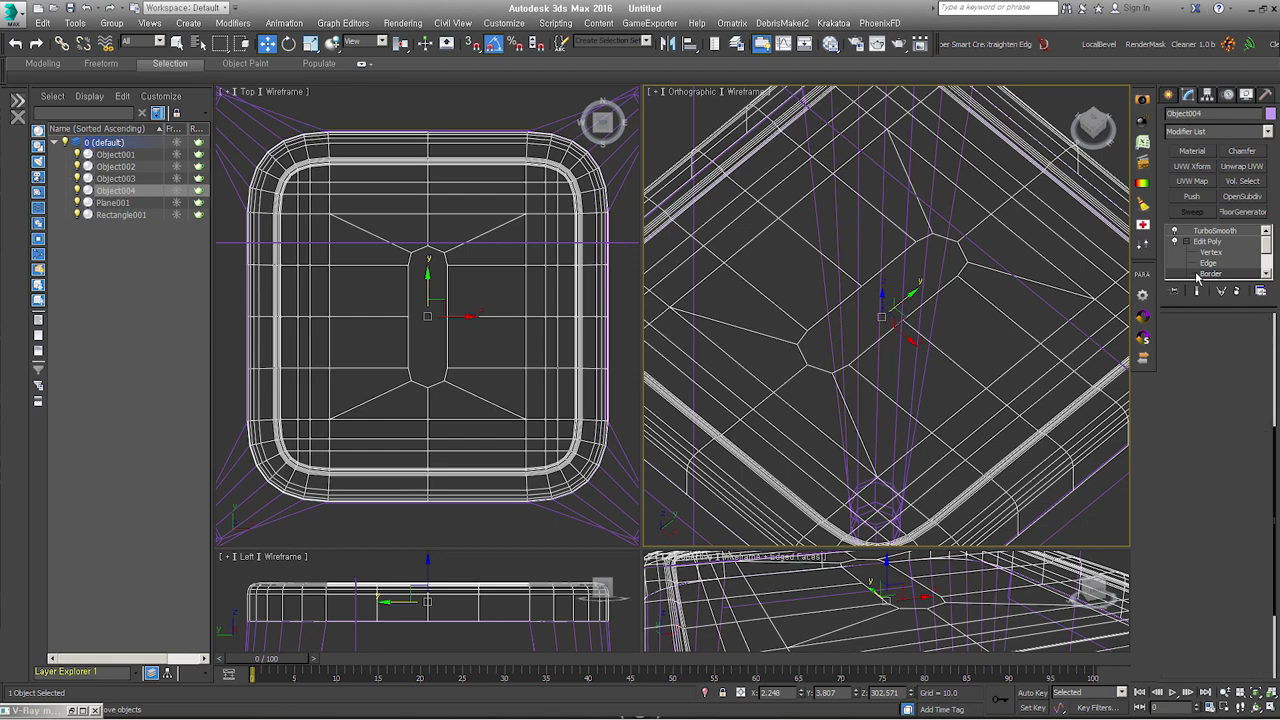
Step: Shift-drag the slot hole's border down on Z to form inner walls
click(934, 286)
mouse_move(929, 349)
alt+middle_down()
mouse_move(925, 303)
mouse_move(874, 280)
mouse_move(889, 294)
alt+middle_up()
shift+drag(889, 294, 884, 305)
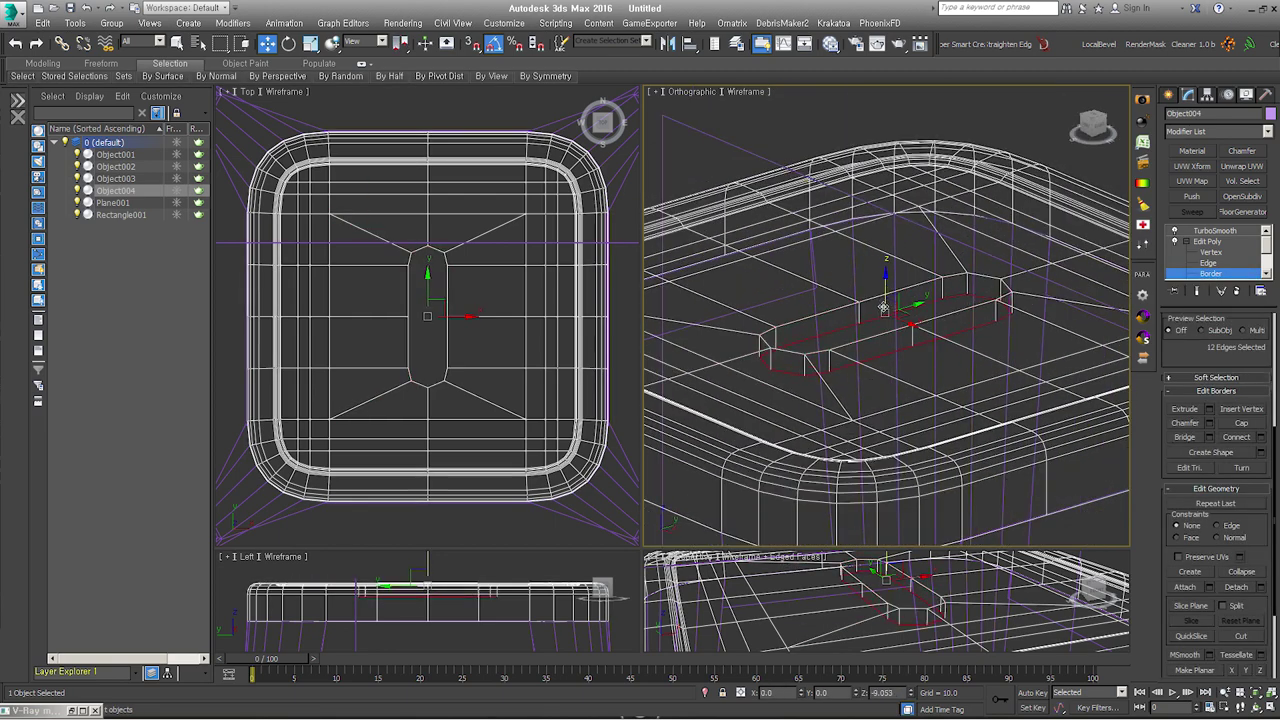
alt+middle_drag(884, 305, 876, 338)
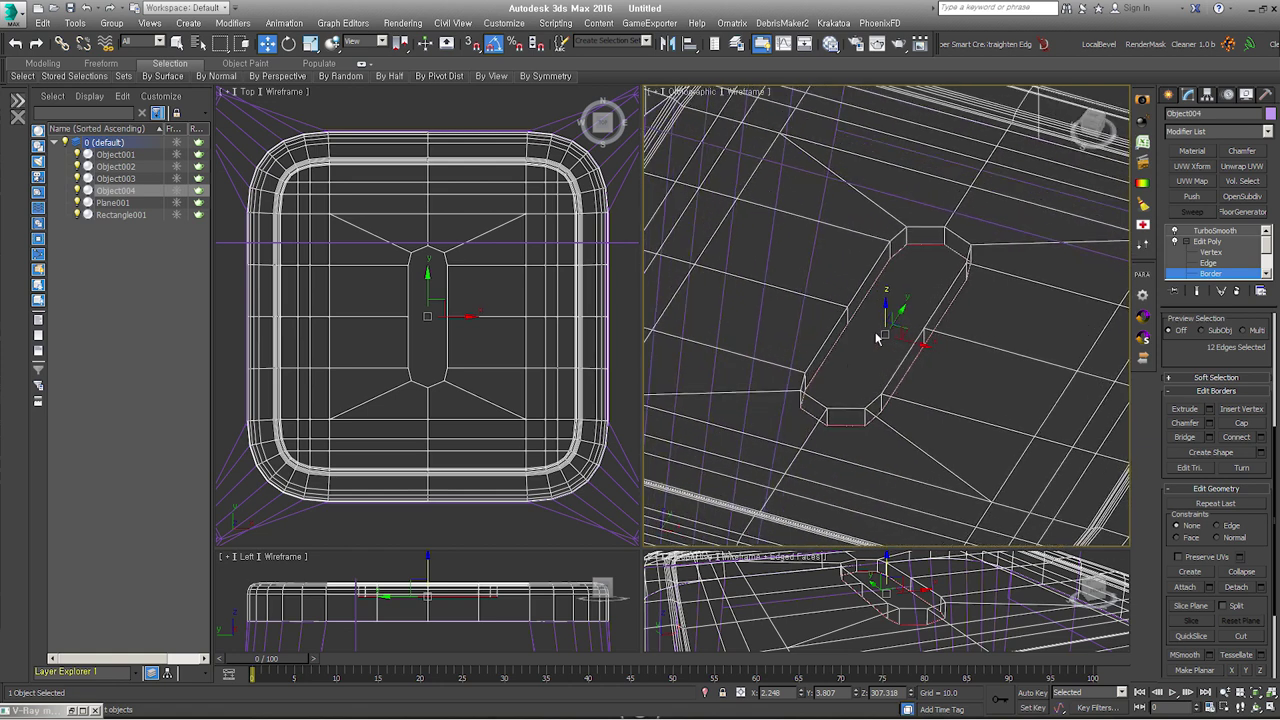
scroll(913, 242, up, 4)
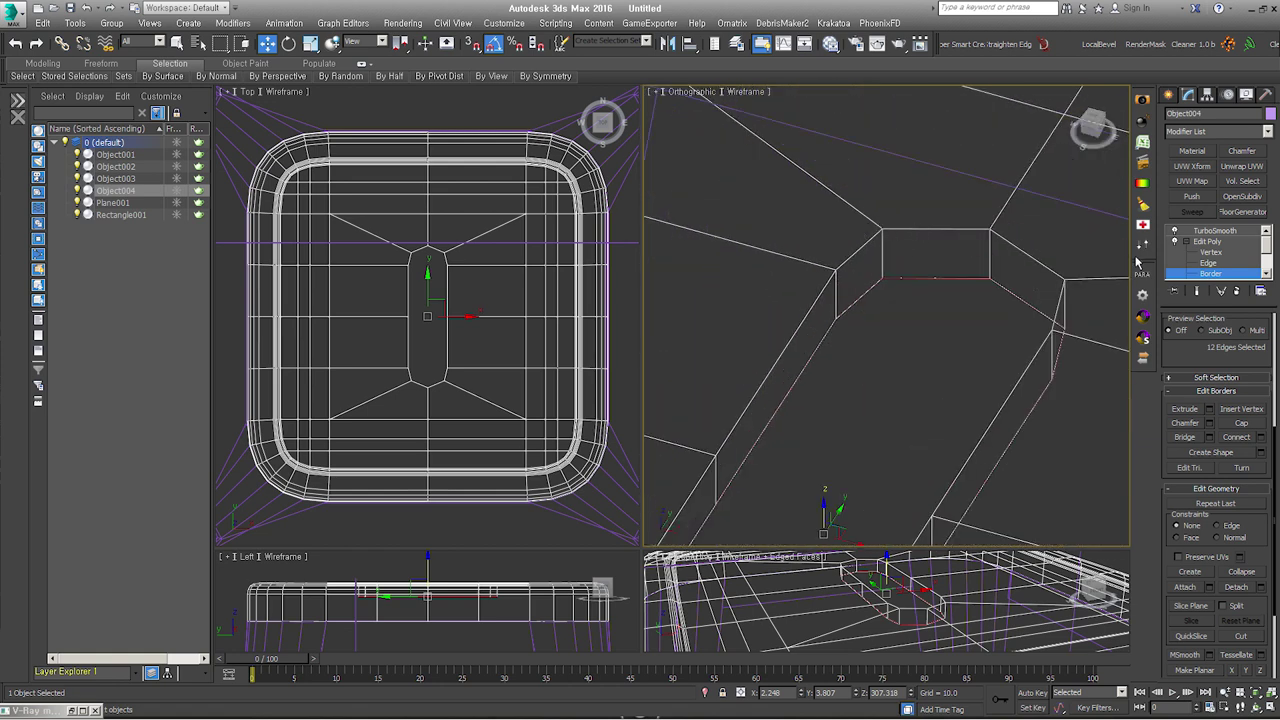
Step: Extrude the hole's top edge loop with 0 height and 2.142 width, then show TurboSmooth
click(1207, 262)
double_click(1002, 247)
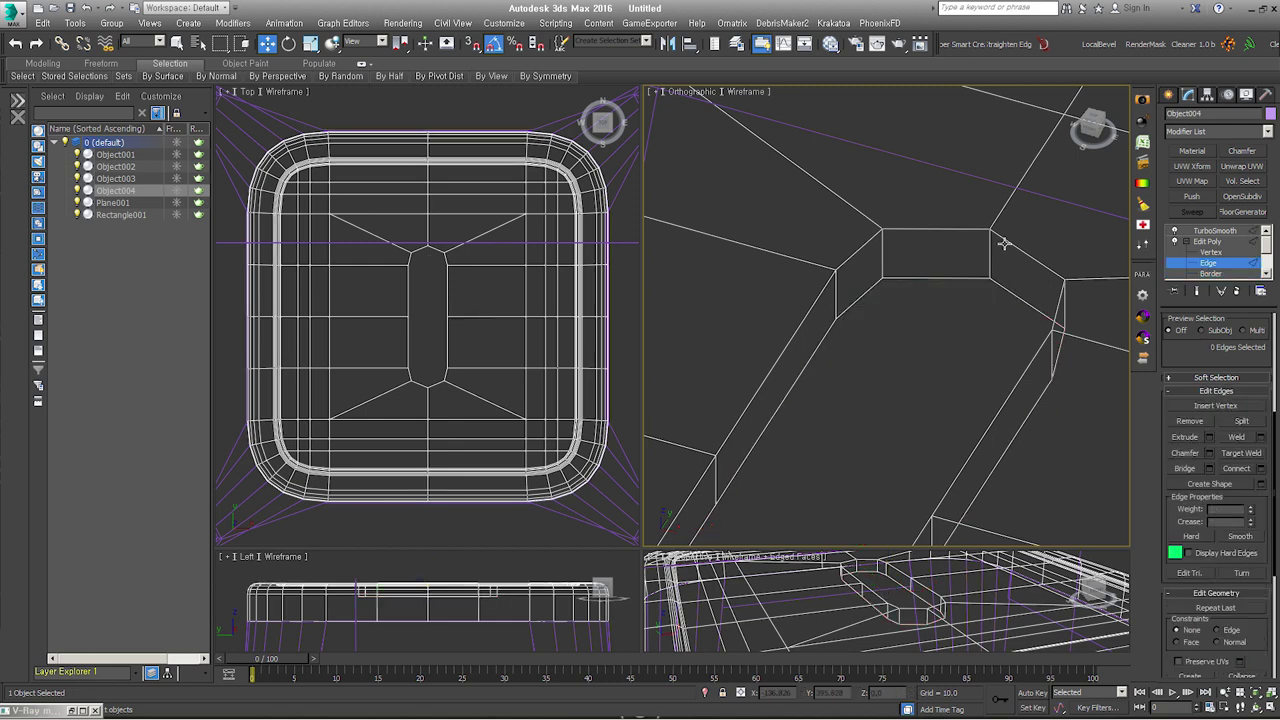
right_click(1005, 240)
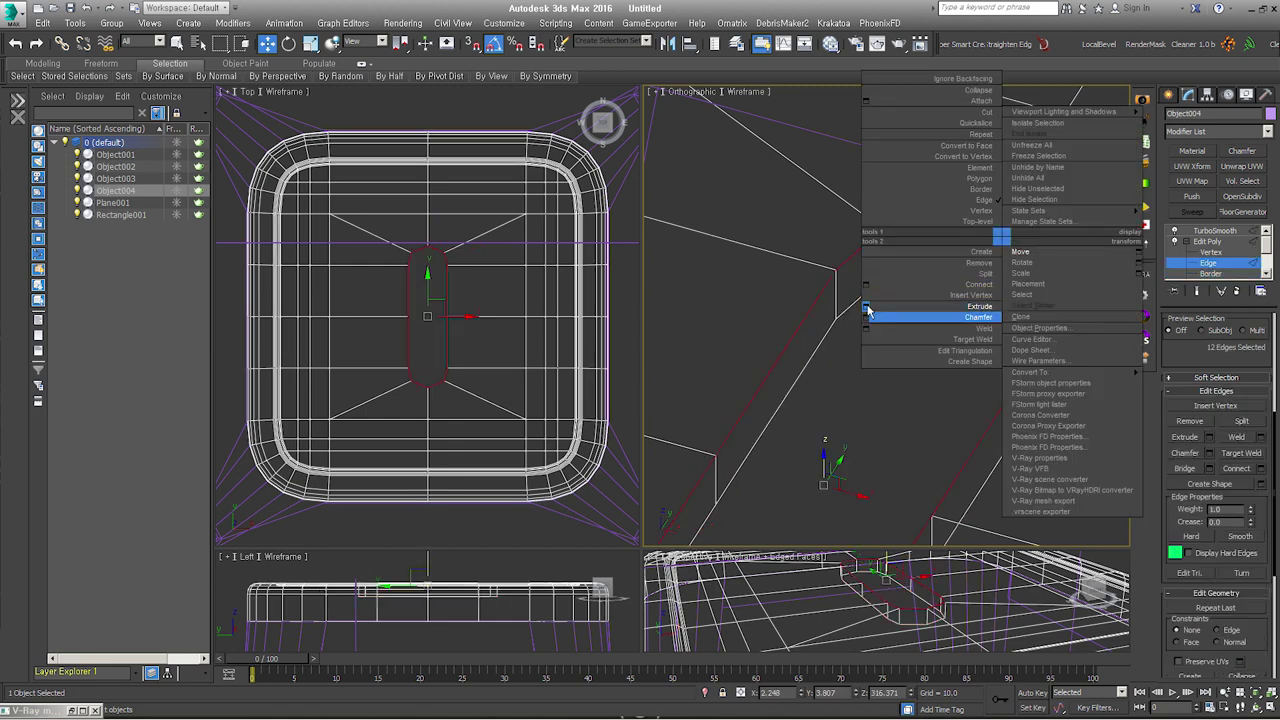
click(876, 317)
drag(896, 342, 998, 233)
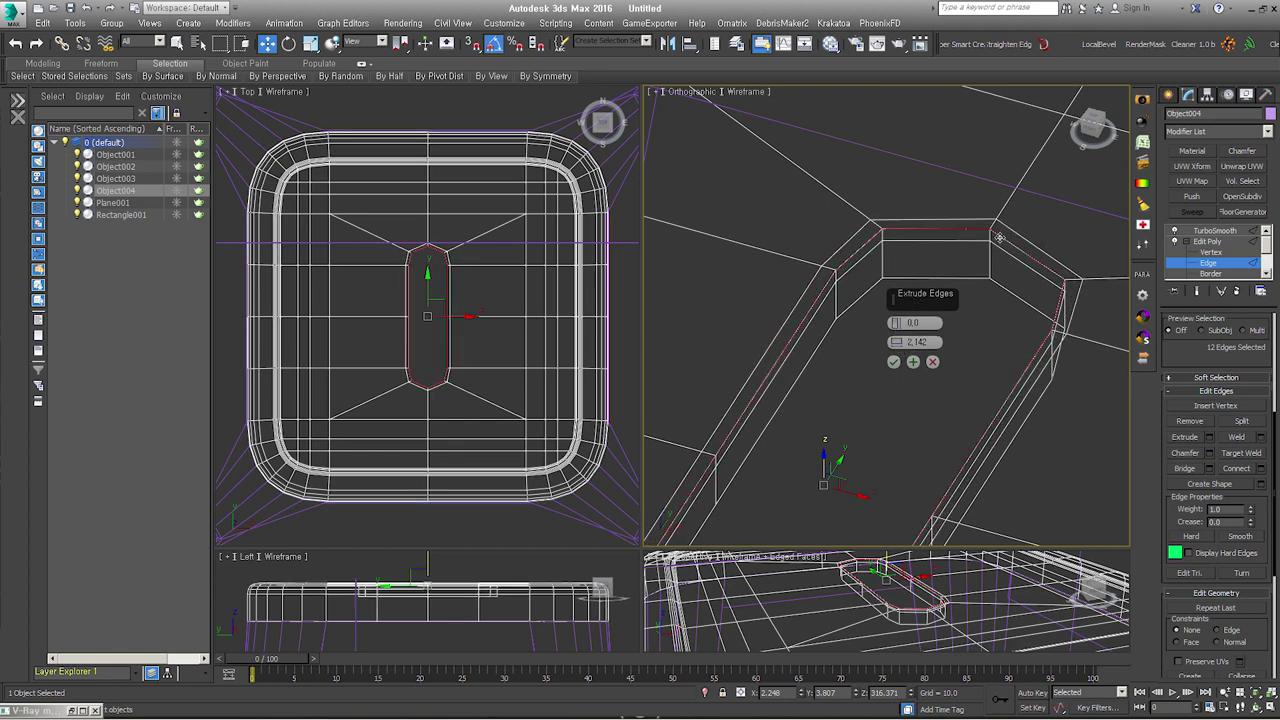
click(894, 361)
scroll(905, 300, down, 3)
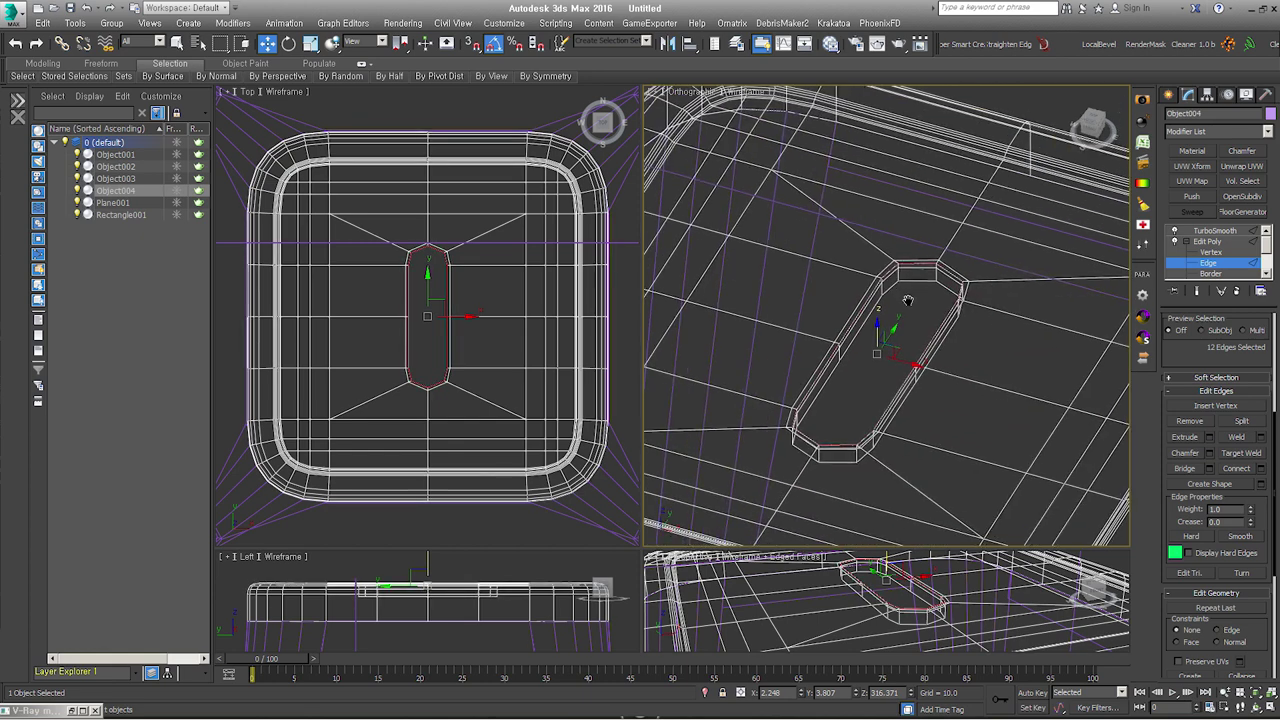
click(1220, 231)
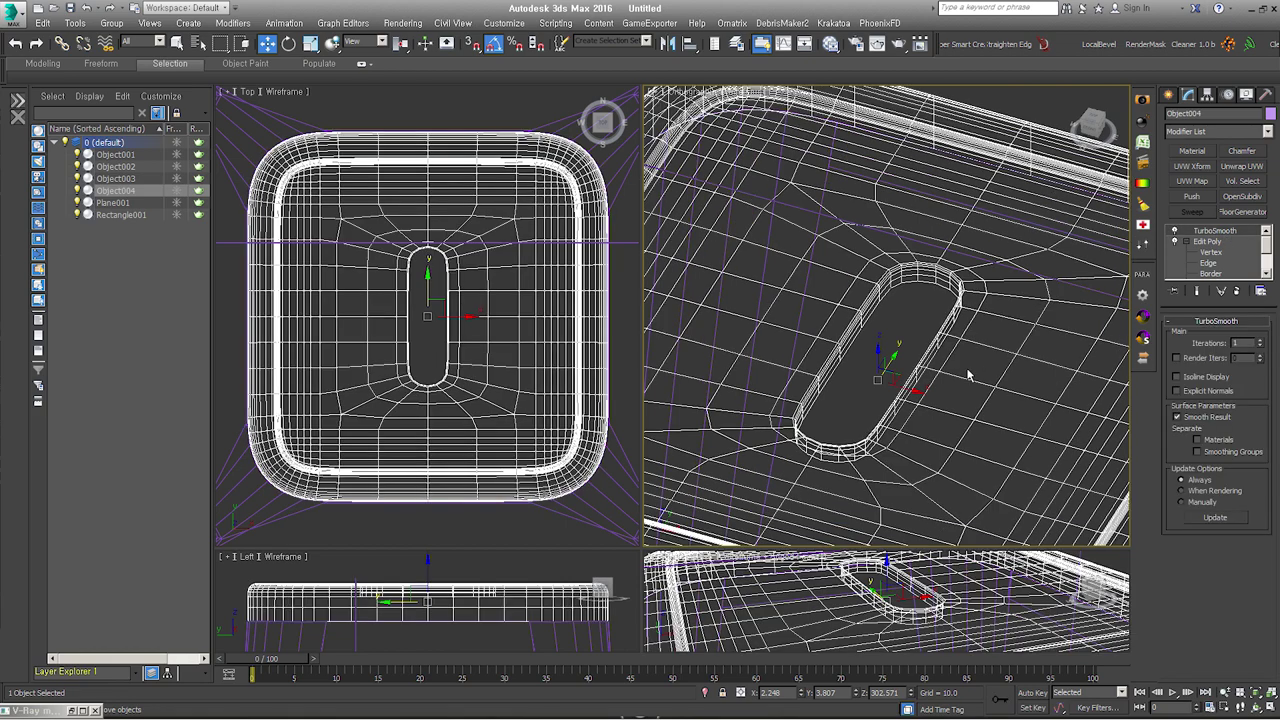
Step: Raise TurboSmooth to 2 iterations and switch the right view to Top
key(F3)
alt+middle_drag(968, 375, 1010, 300)
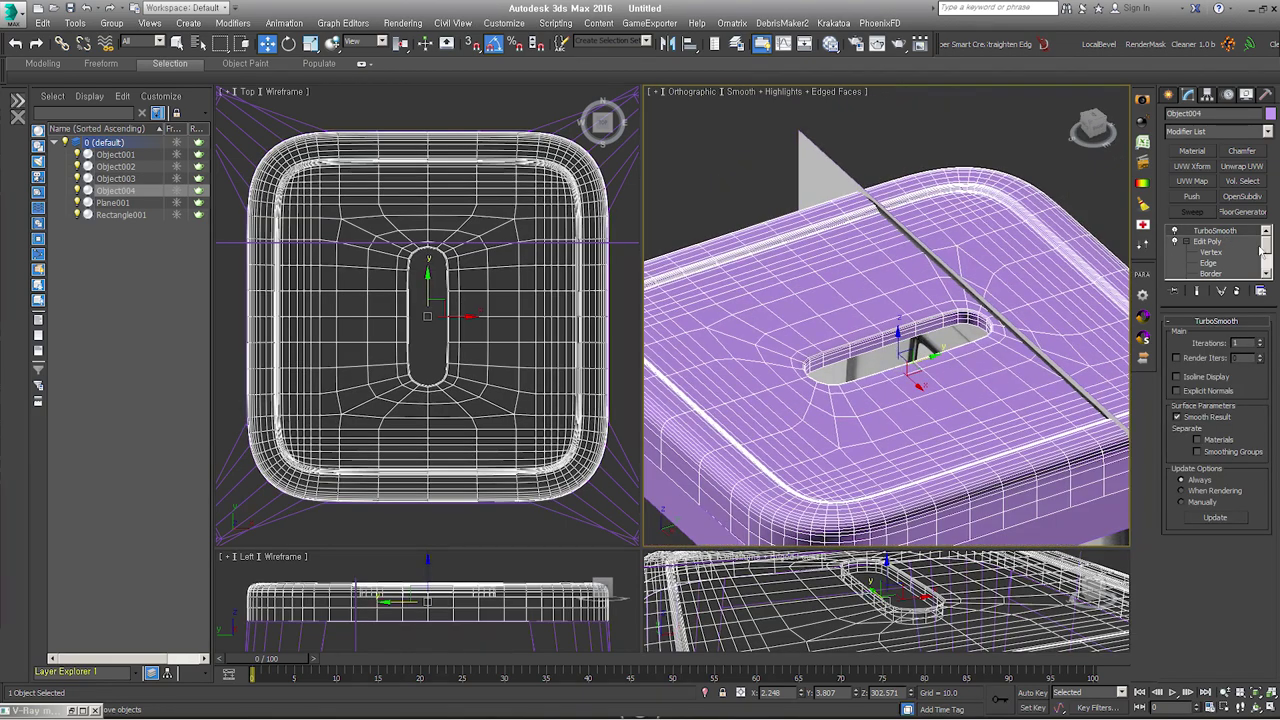
click(1260, 340)
scroll(900, 320, down, 3)
key(F4)
alt+middle_drag(930, 330, 950, 285)
key(t)
Step: Box-select the slot hole's vertices and scale them narrower on X
key(F3)
drag(812, 218, 926, 463)
right_click(882, 320)
click(910, 337)
drag(914, 337, 895, 348)
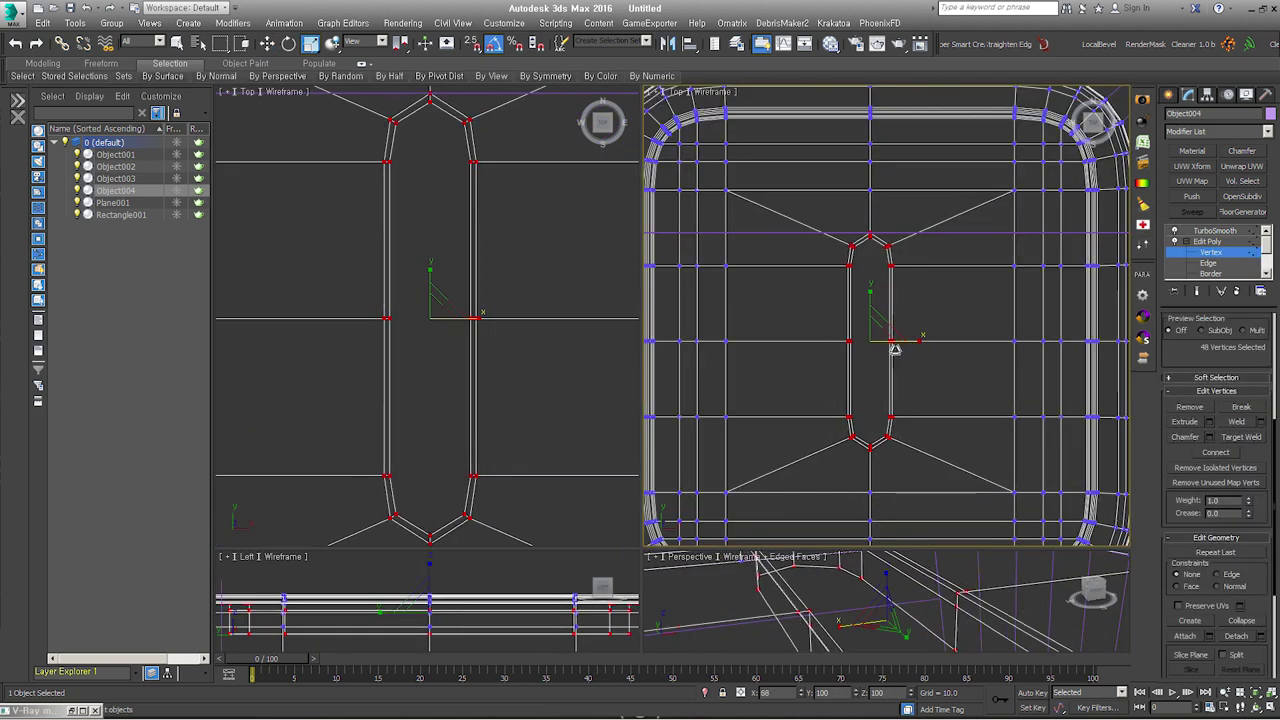
scroll(887, 370, down, 3)
Step: Show the smoothed seat again, then return Edit Poly to Border level
click(1215, 241)
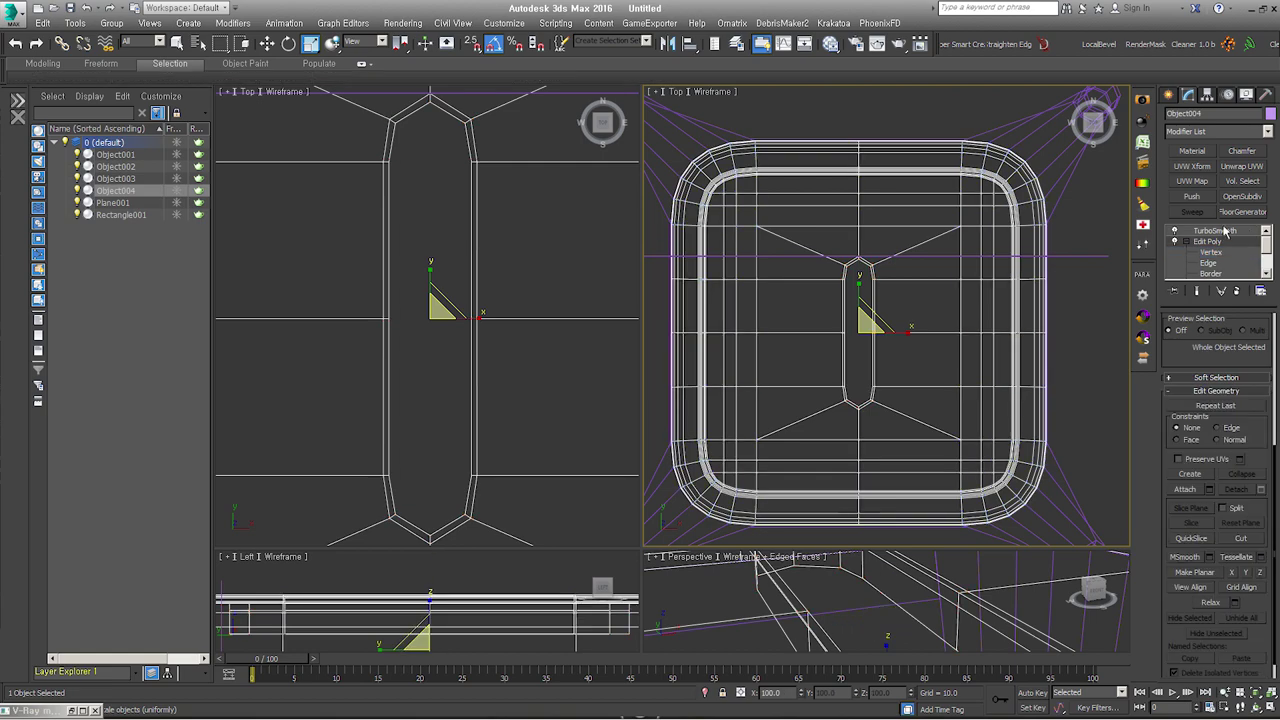
click(1215, 231)
alt+middle_drag(960, 390, 991, 405)
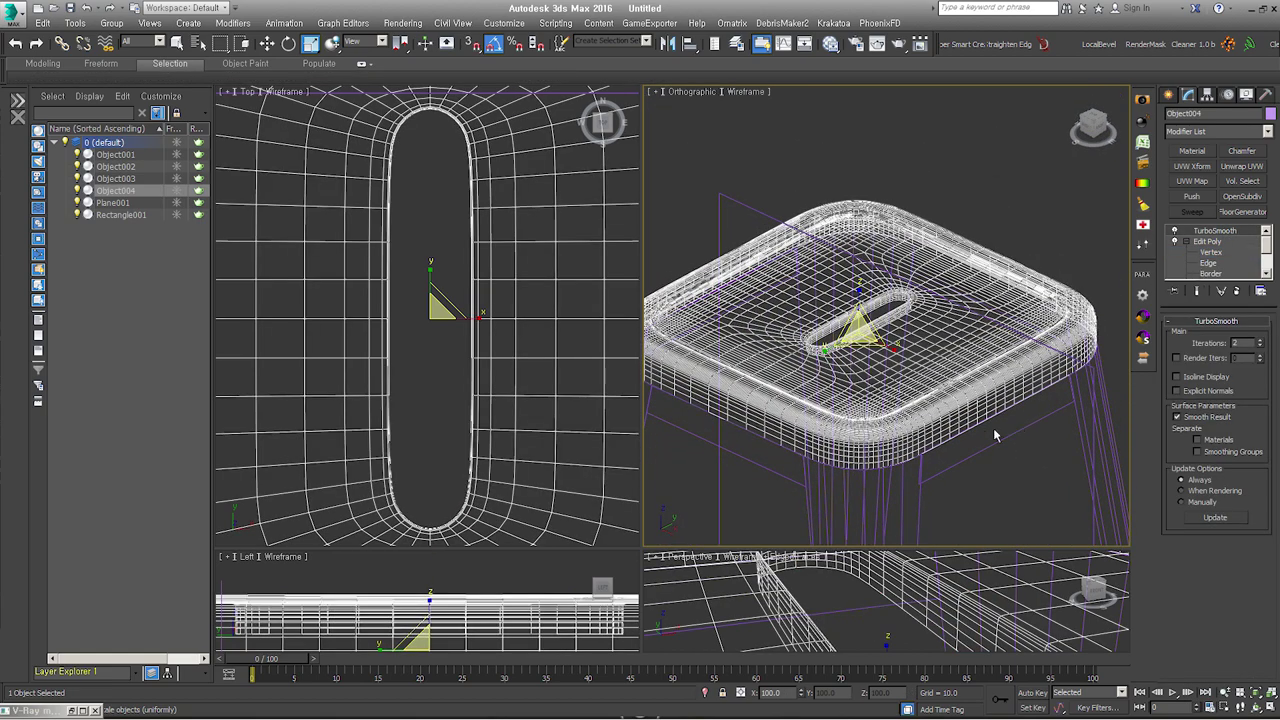
scroll(993, 428, up, 3)
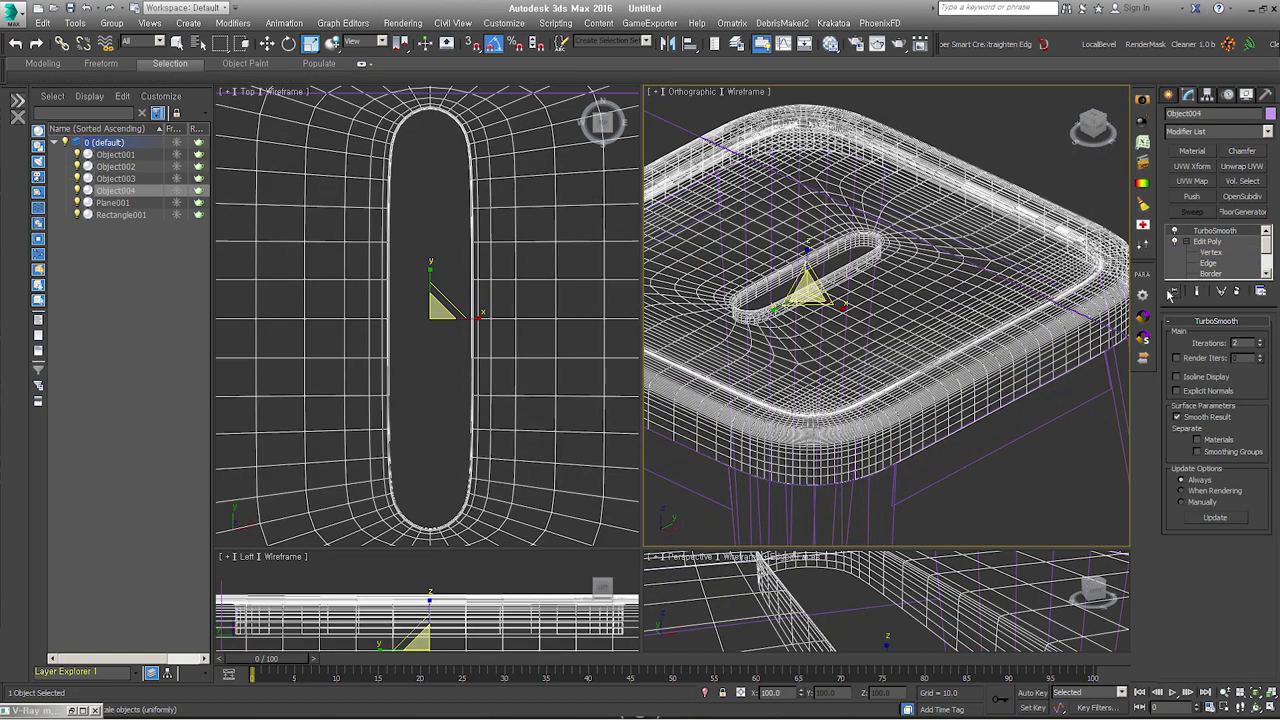
click(1210, 273)
scroll(1016, 335, up, 3)
scroll(1016, 335, up, 3)
scroll(1016, 335, down, 2)
scroll(995, 340, down, 2)
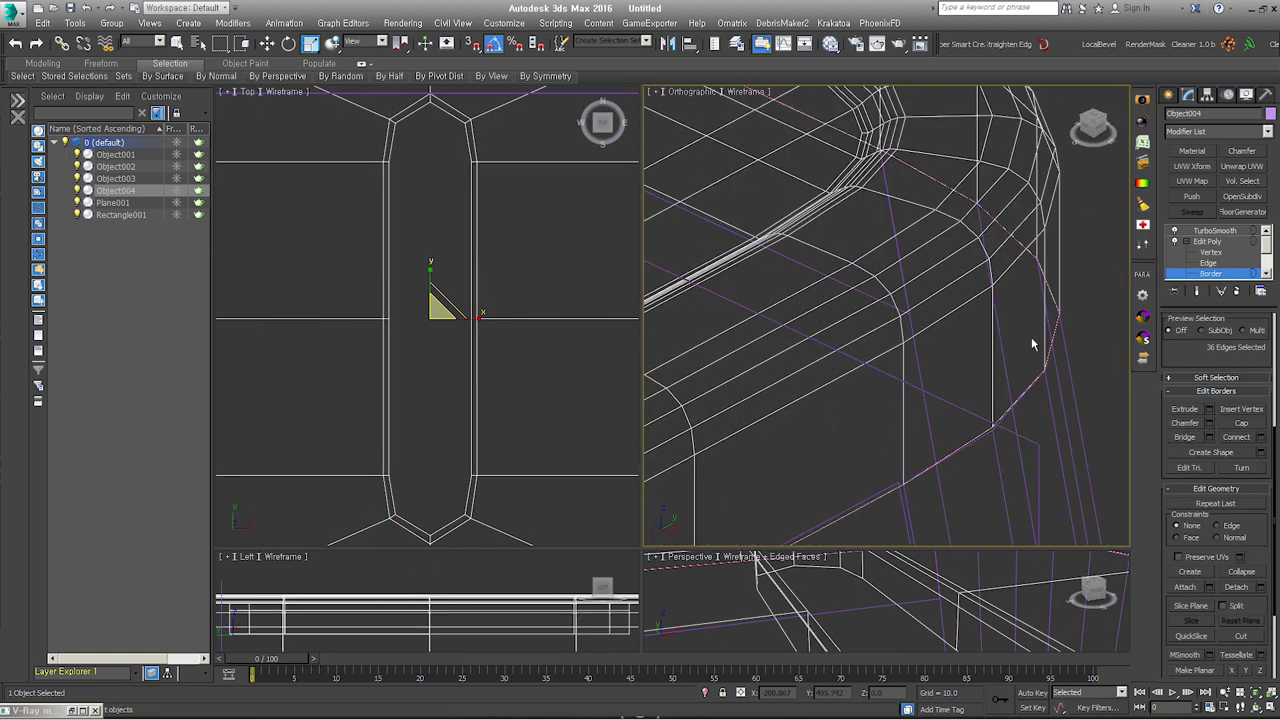
Step: Extrude the seat's outer border downward with a negative height
right_click(1030, 338)
click(891, 389)
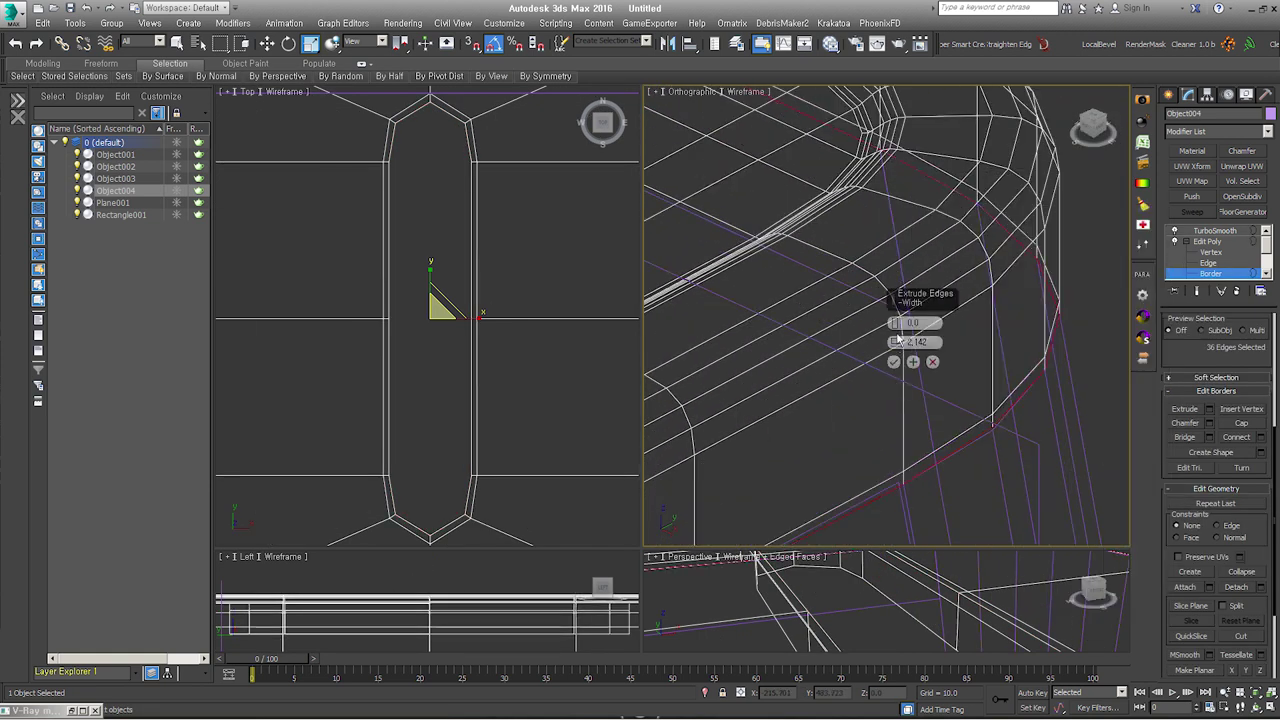
drag(897, 326, 904, 367)
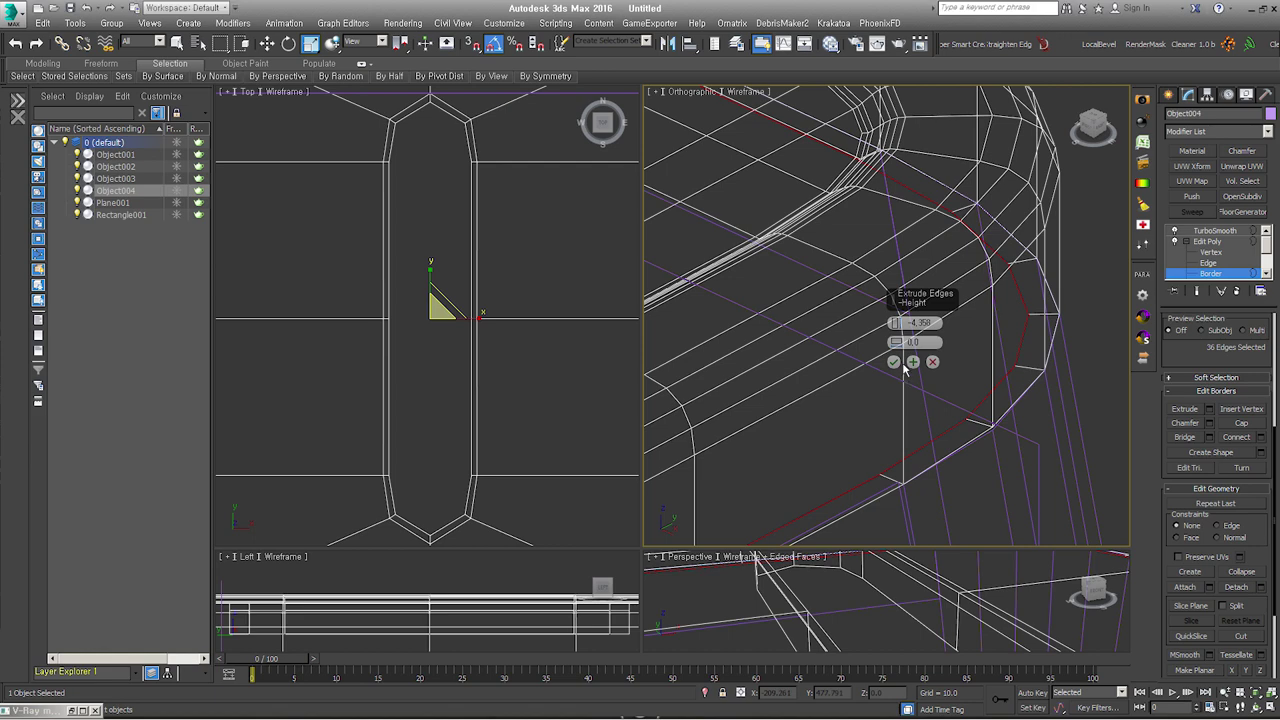
click(893, 361)
Step: Extrude the 36-edge outer rim loop with 0 height and 0.853 width
click(1212, 263)
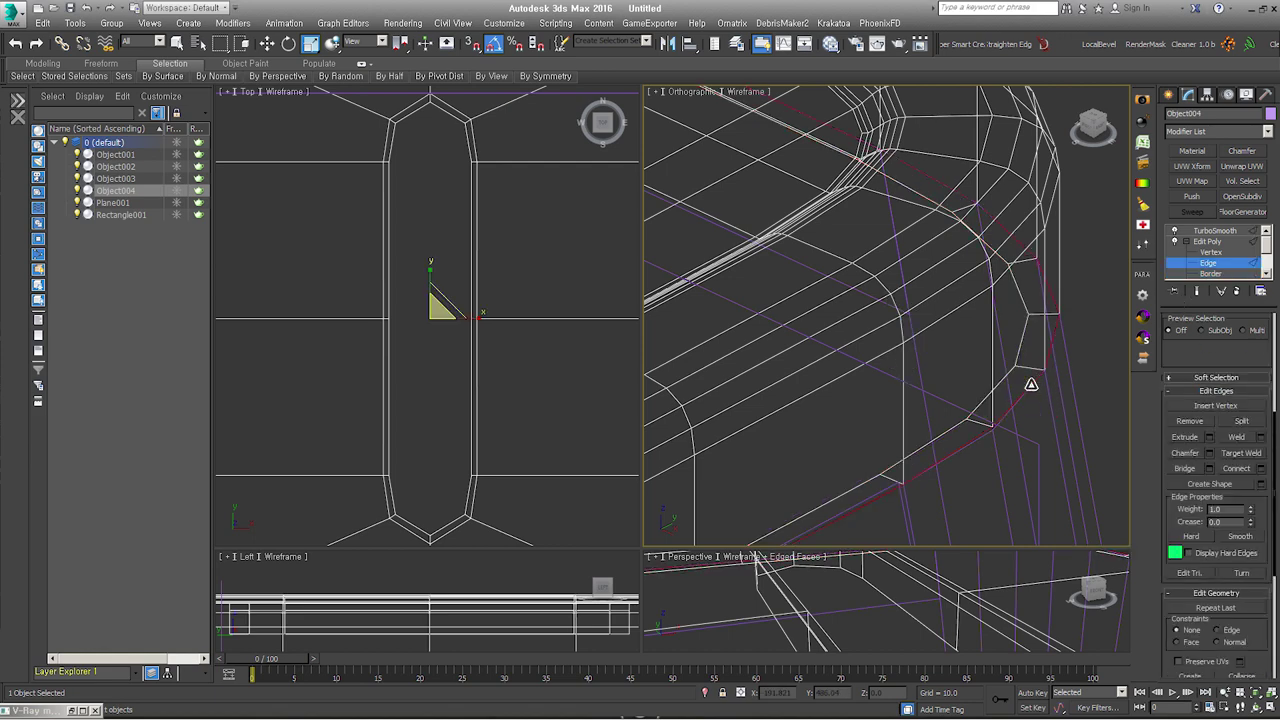
right_click(1033, 390)
click(895, 456)
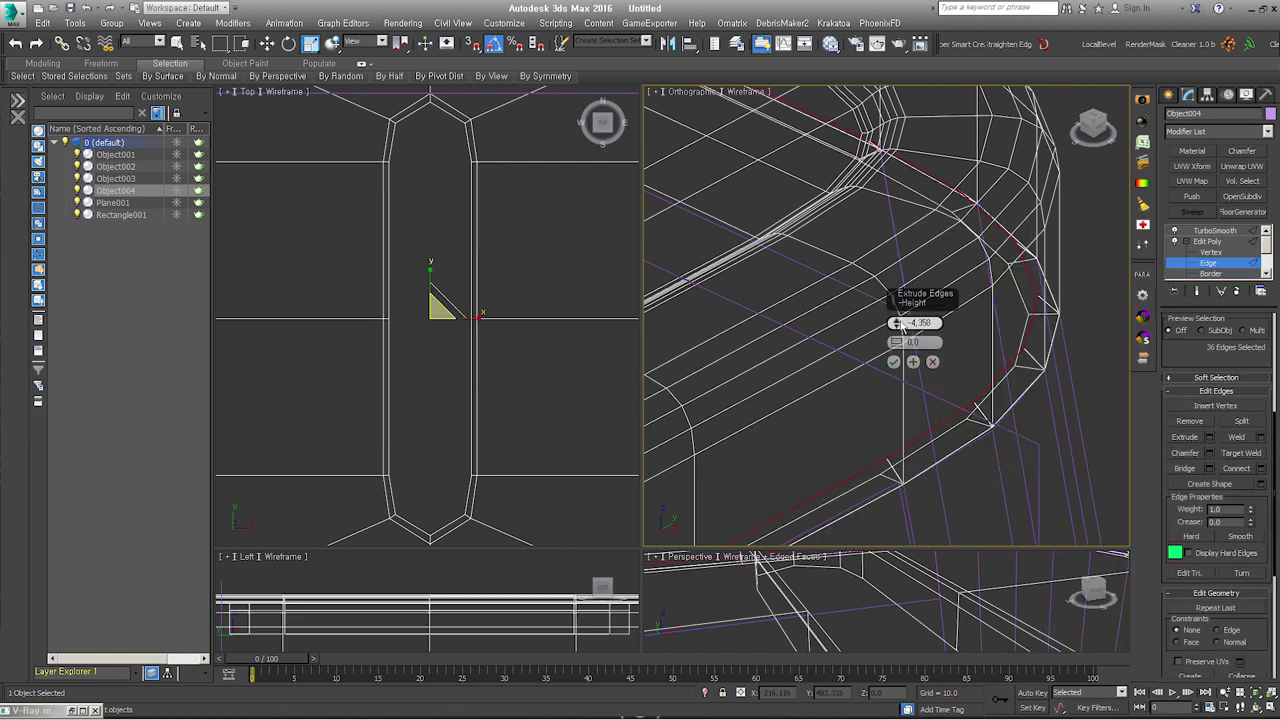
drag(897, 343, 899, 335)
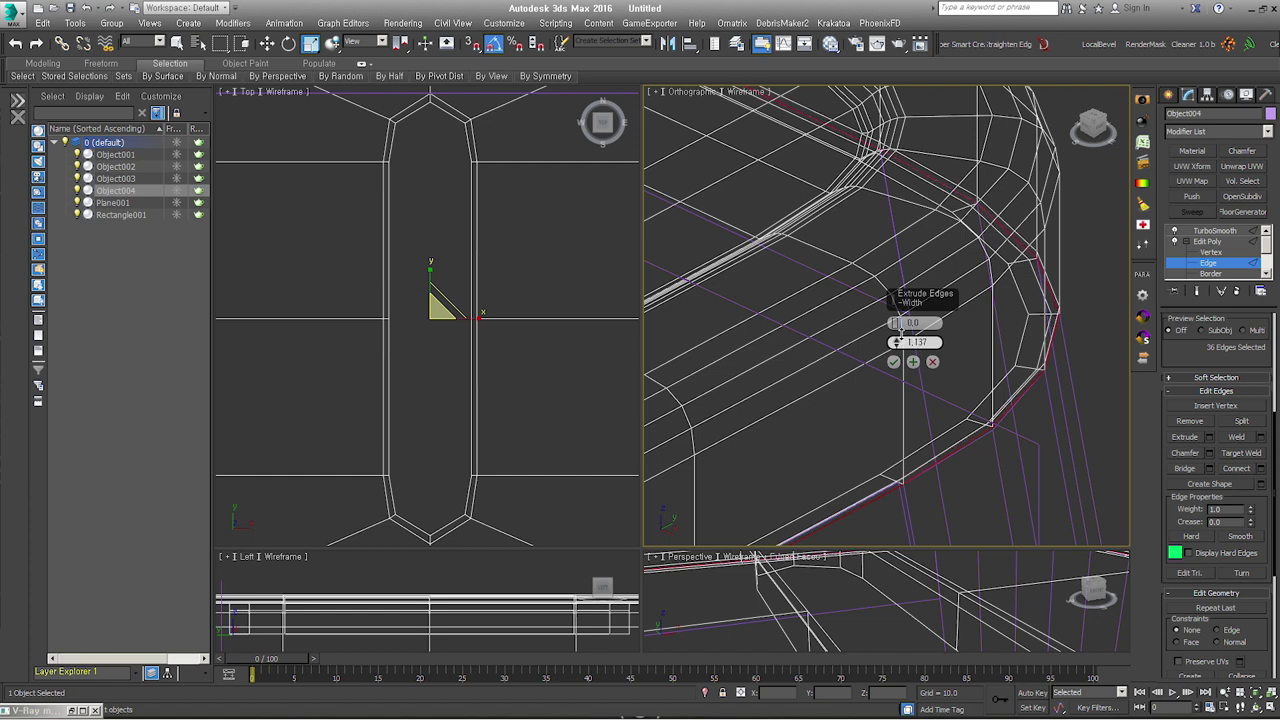
click(913, 362)
click(895, 362)
Step: Display the smoothed seat shaded, then select the reference photo plane
click(1213, 230)
alt+middle_drag(1037, 398, 1041, 320)
alt+middle_drag(977, 407, 891, 349)
key(F3)
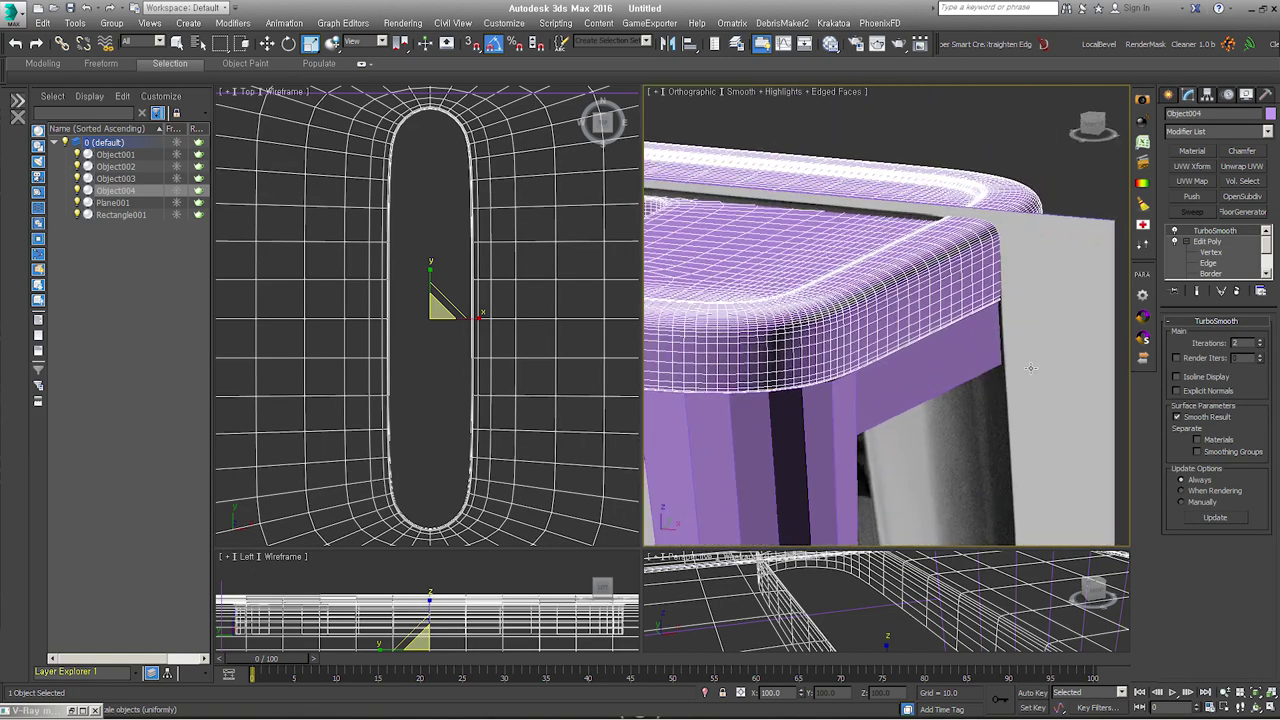
scroll(891, 349, down, 2)
scroll(891, 349, down, 2)
click(940, 320)
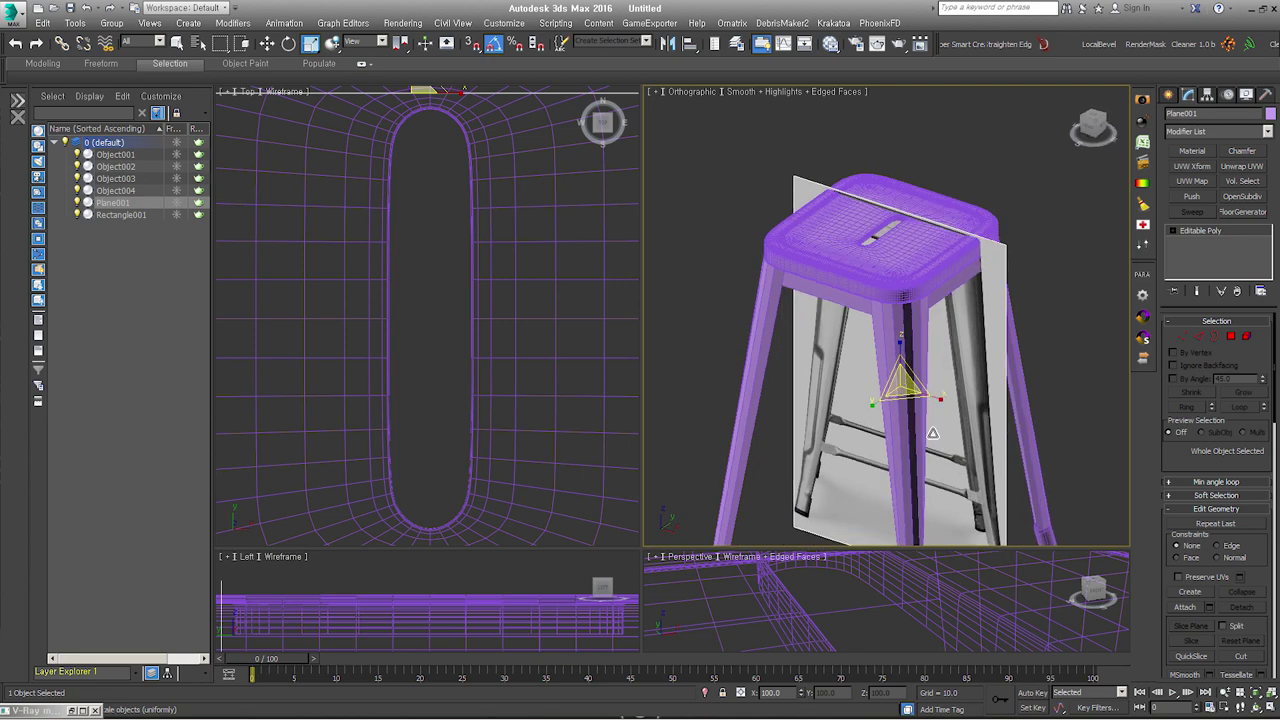
middle_drag(965, 352, 965, 312)
mouse_move(946, 387)
alt+middle_down()
mouse_move(934, 400)
mouse_move(942, 302)
mouse_move(939, 376)
alt+middle_up()
key(alt+Tab)
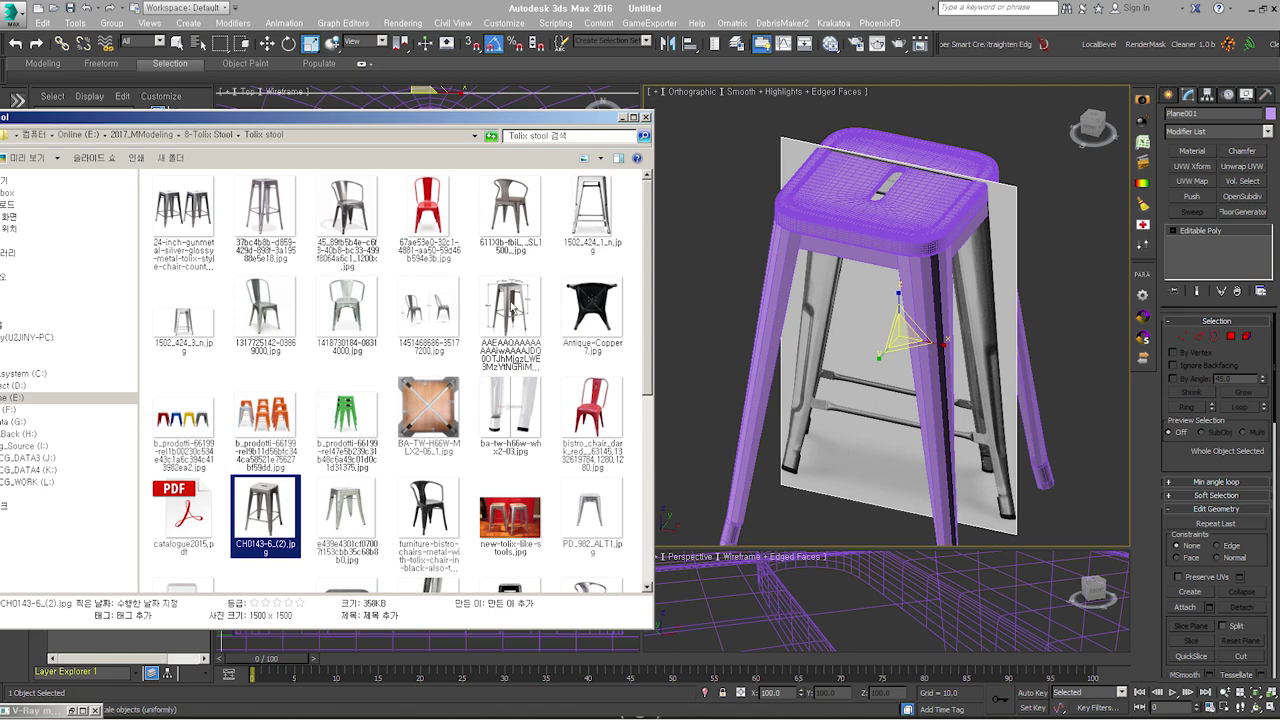
key(alt+Tab)
alt+middle_drag(950, 330, 978, 376)
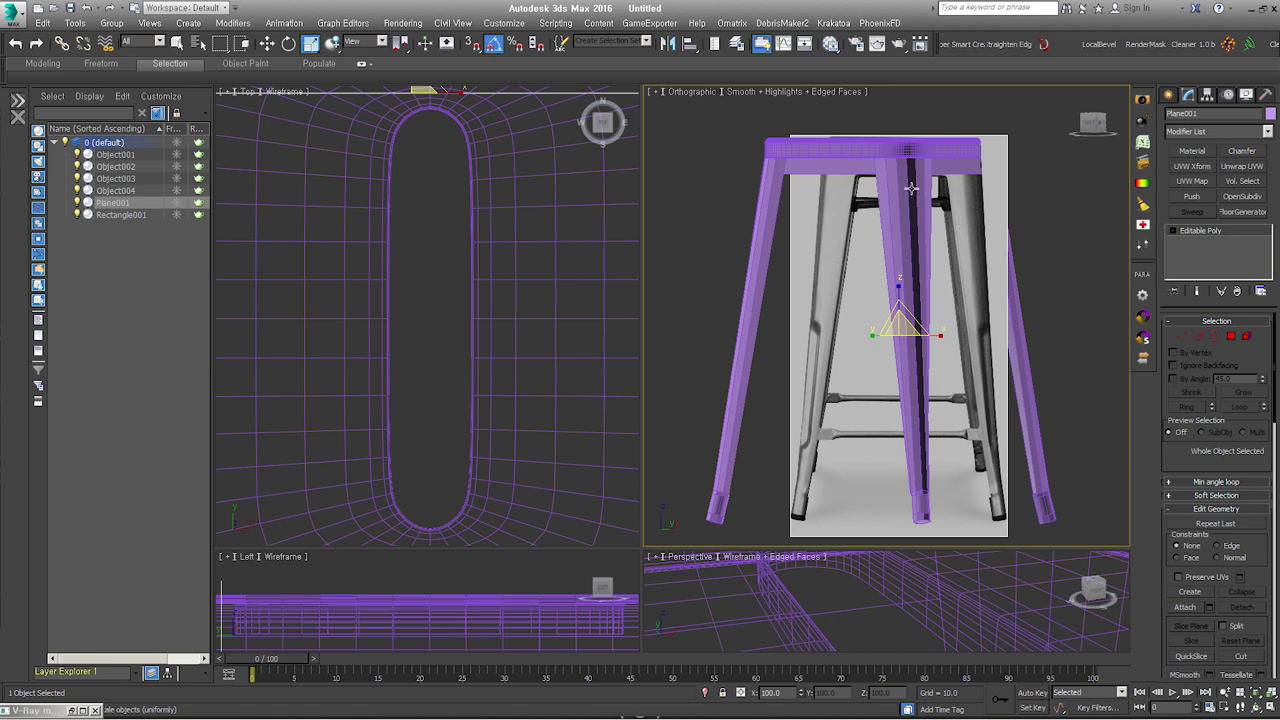
mouse_move(920, 365)
alt+middle_down()
mouse_move(966, 349)
mouse_move(939, 297)
alt+middle_up()
click(920, 269)
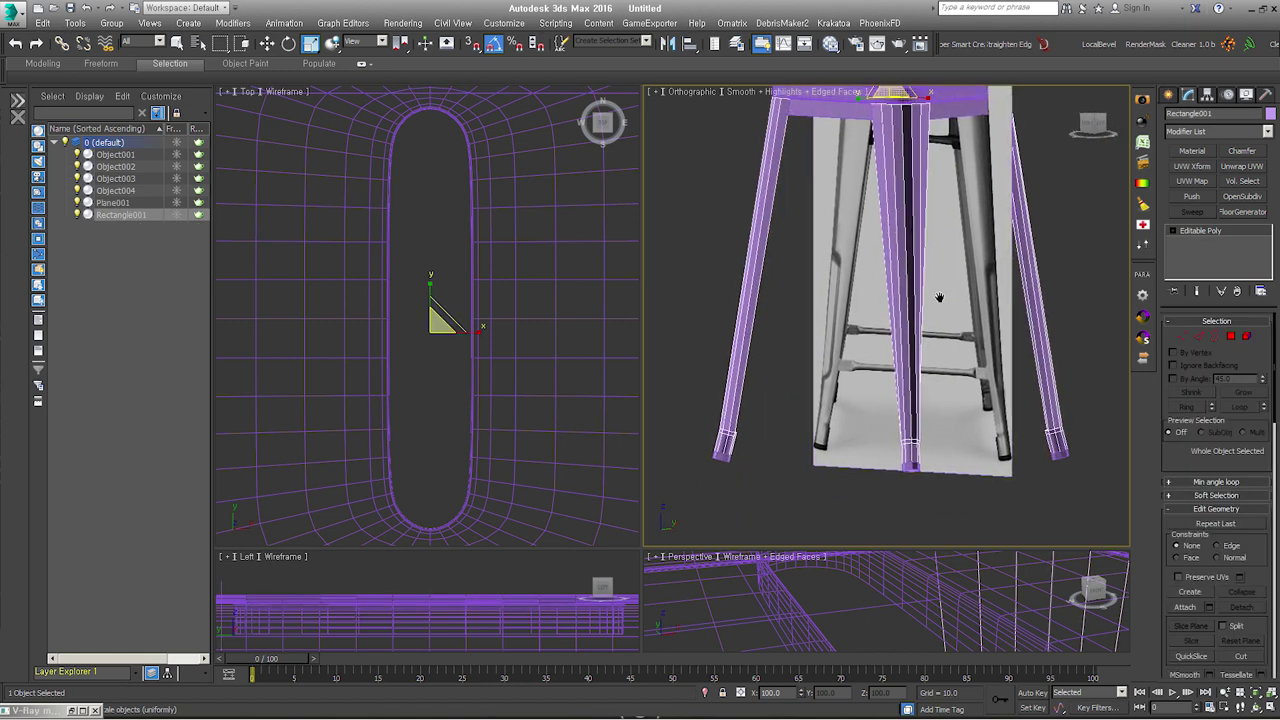
Step: Switch to the Front view, zoom all views to fit the stool, and choose Move
key(f)
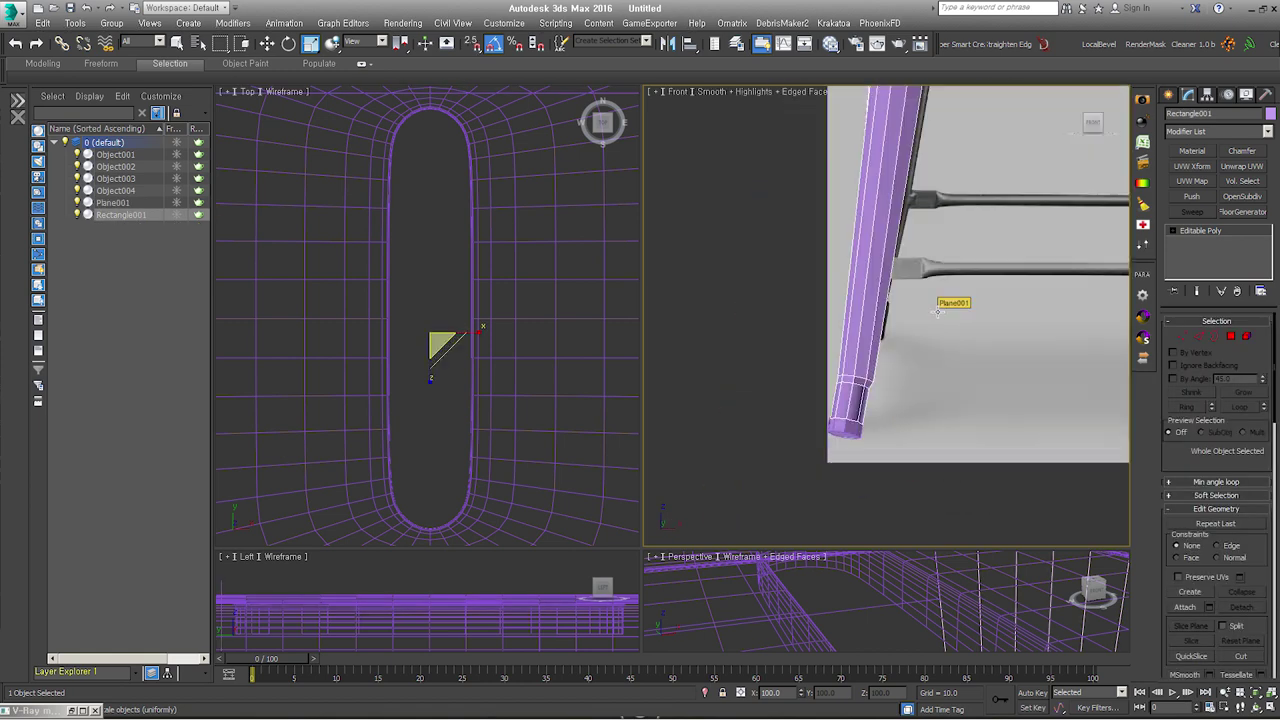
key(ctrl+shift+z)
scroll(778, 303, up, 3)
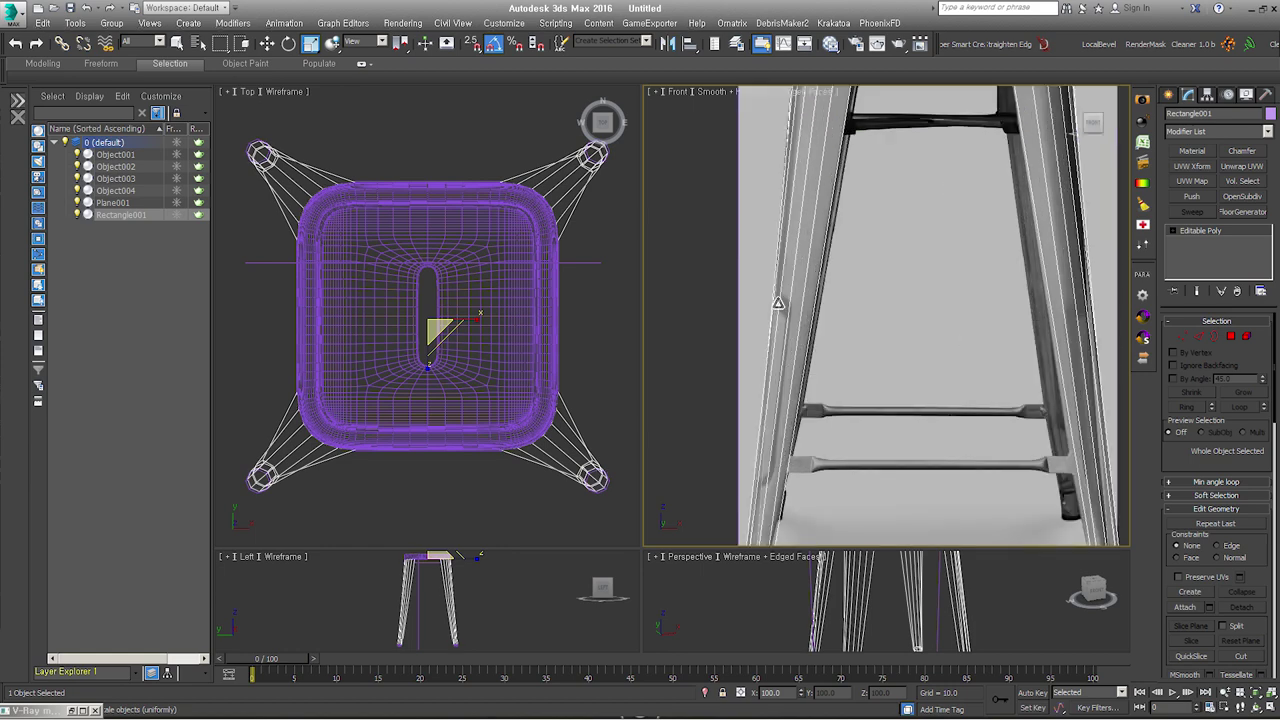
key(w)
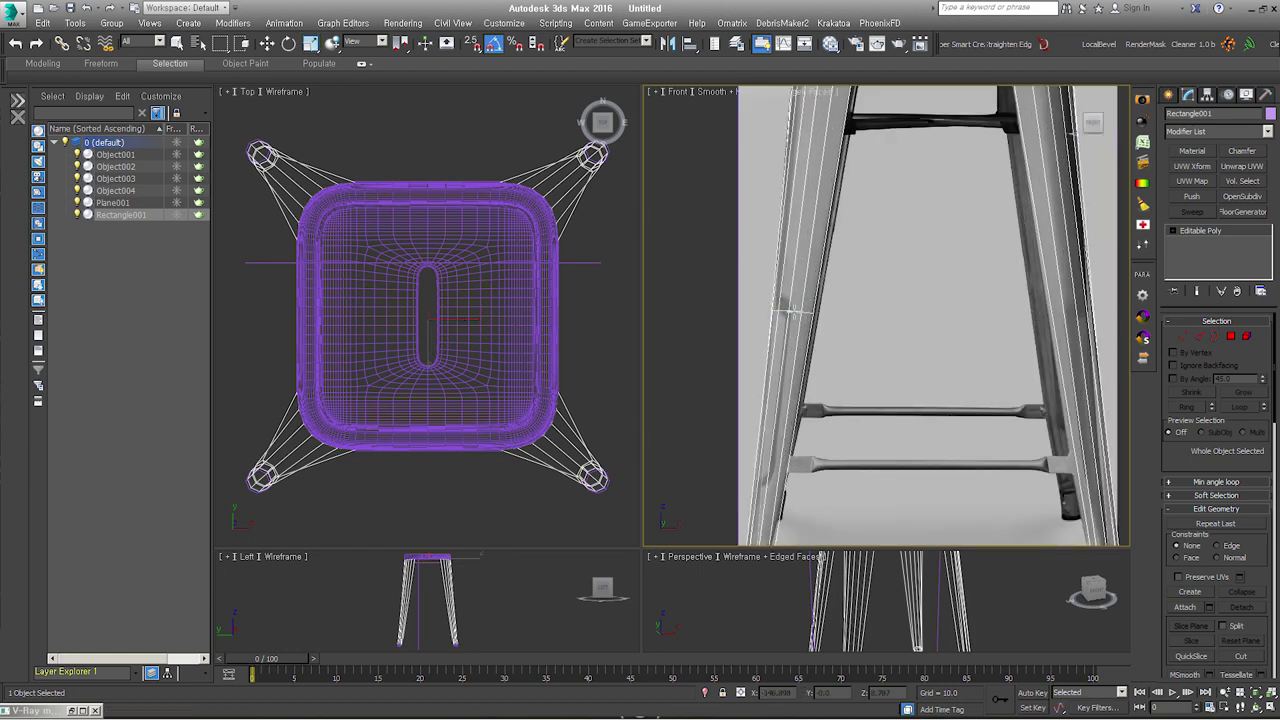
scroll(790, 313, down, 2)
scroll(790, 340, down, 1)
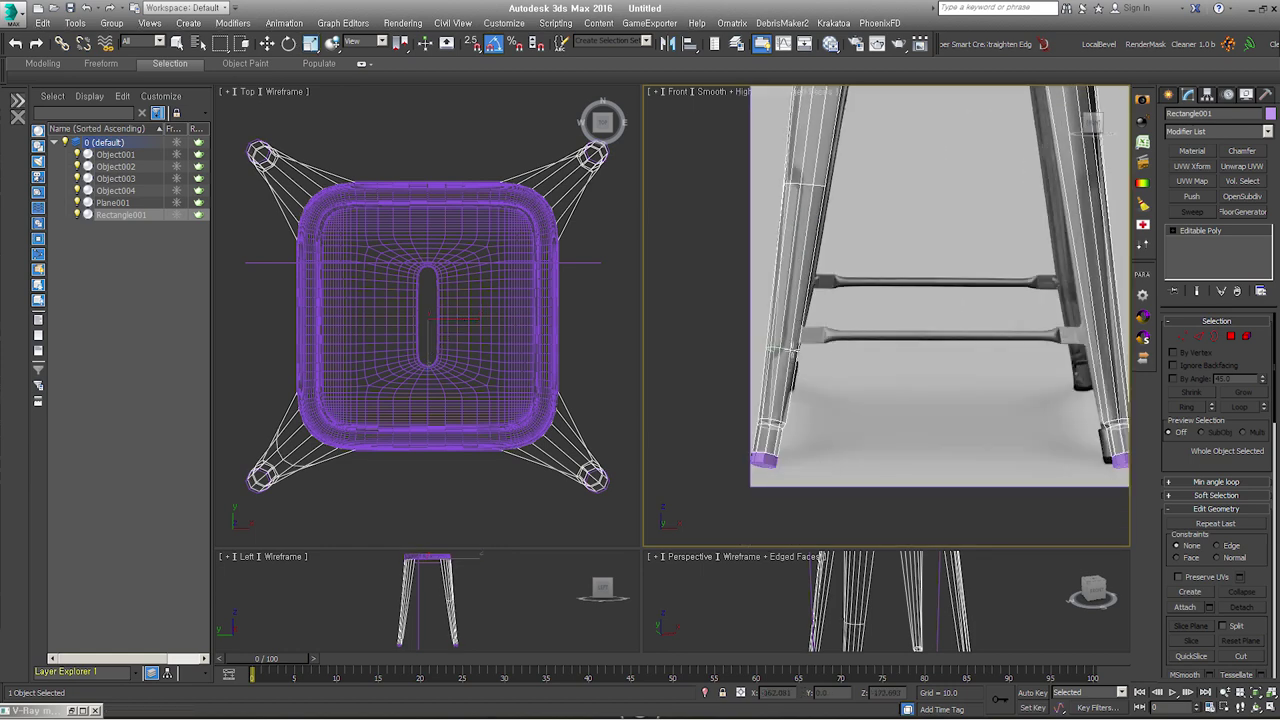
alt+middle_drag(880, 336, 918, 352)
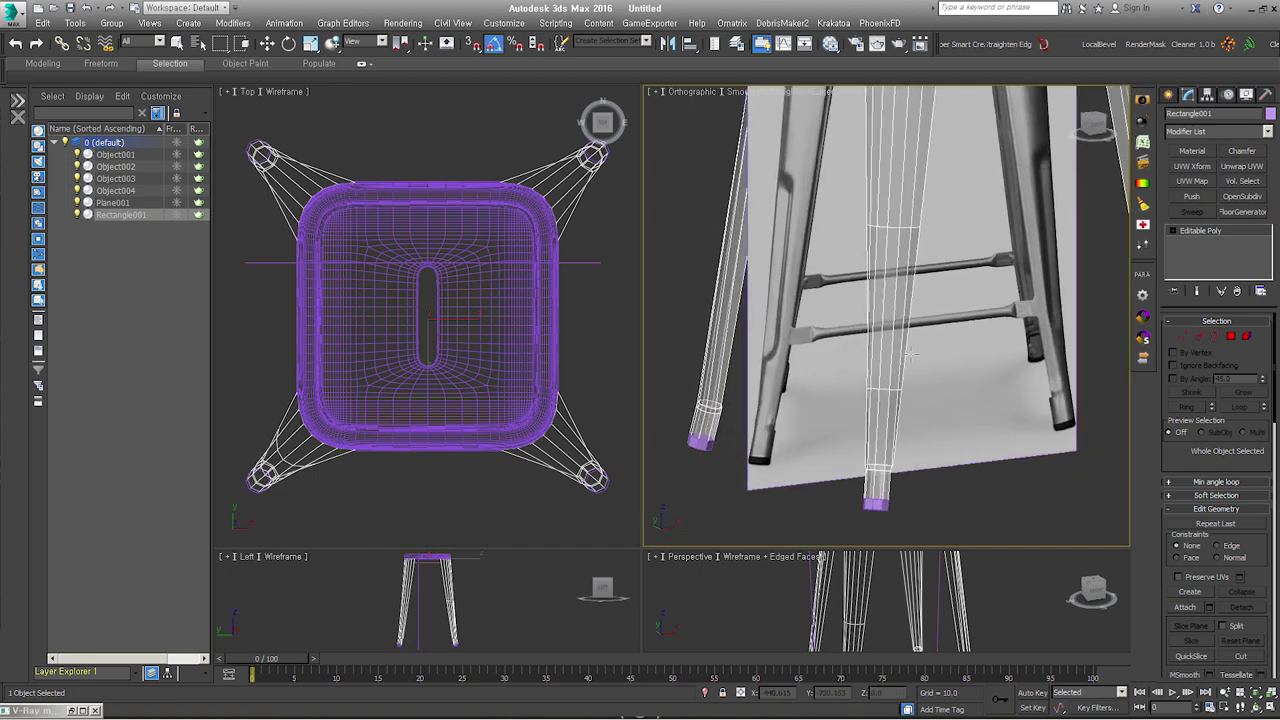
Step: Select a vertical leg edge and extrude it outward into a small ridge
click(1208, 337)
mouse_move(860, 320)
alt+middle_down()
mouse_move(893, 322)
mouse_move(877, 376)
alt+middle_up()
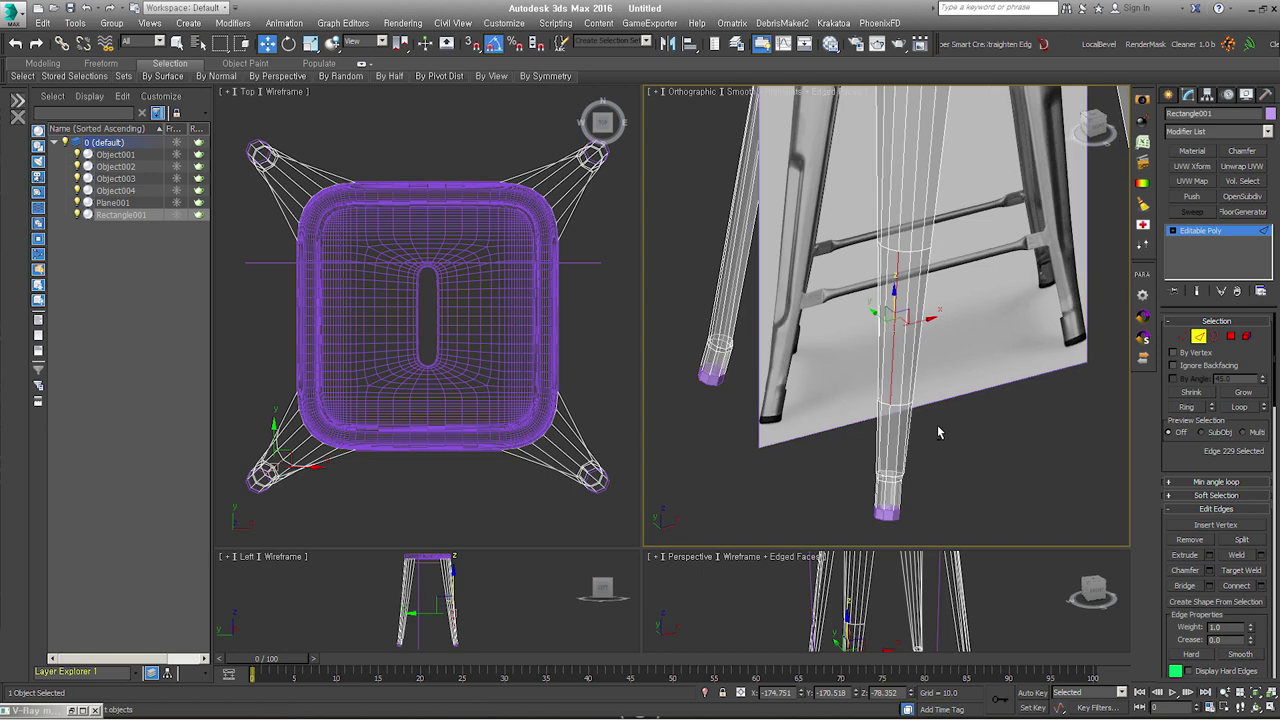
right_click(878, 378)
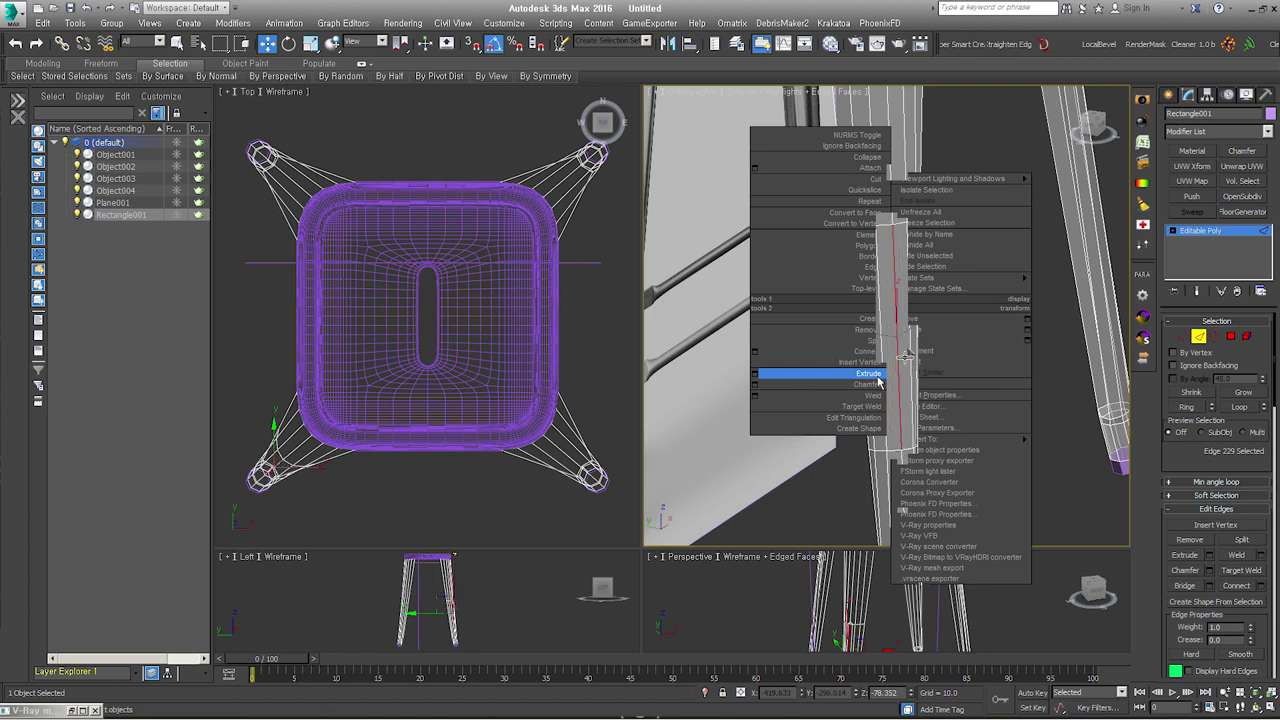
click(878, 374)
mouse_move(898, 375)
mouse_down()
mouse_move(908, 362)
mouse_move(908, 386)
mouse_up()
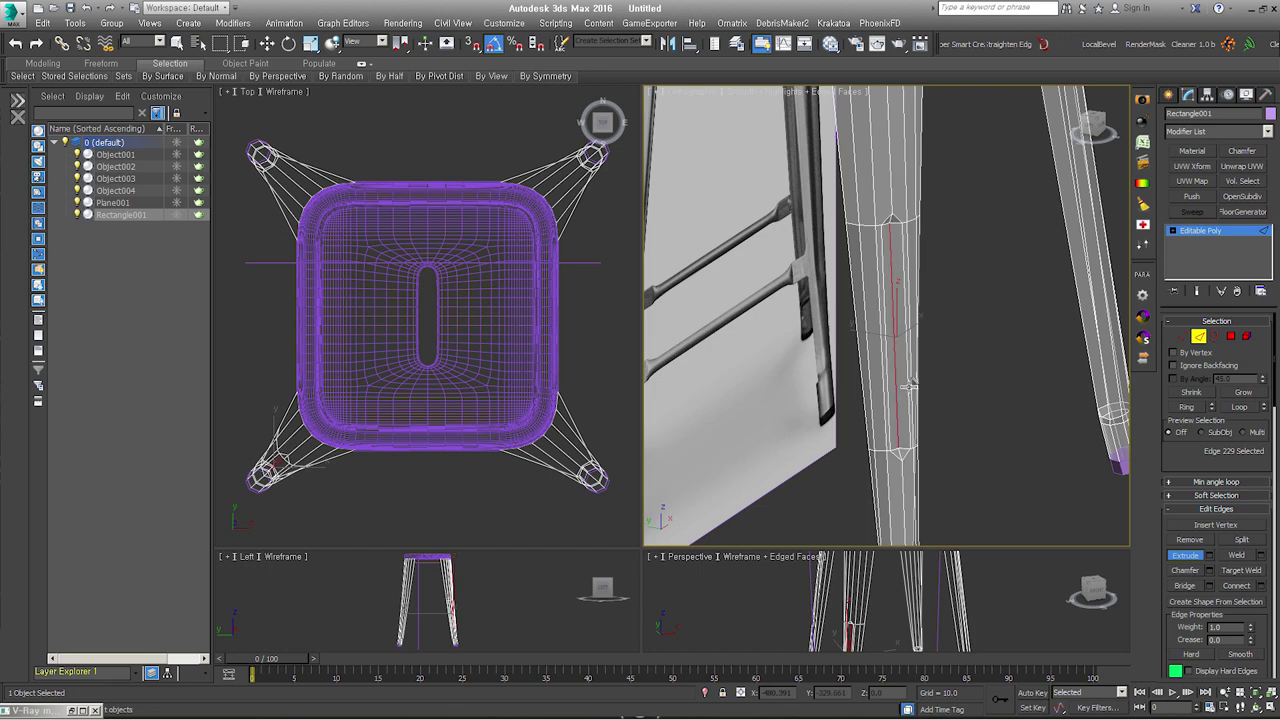
key(u)
mouse_move(909, 386)
alt+middle_down()
mouse_move(804, 389)
mouse_move(976, 383)
mouse_move(902, 392)
mouse_move(921, 236)
alt+middle_up()
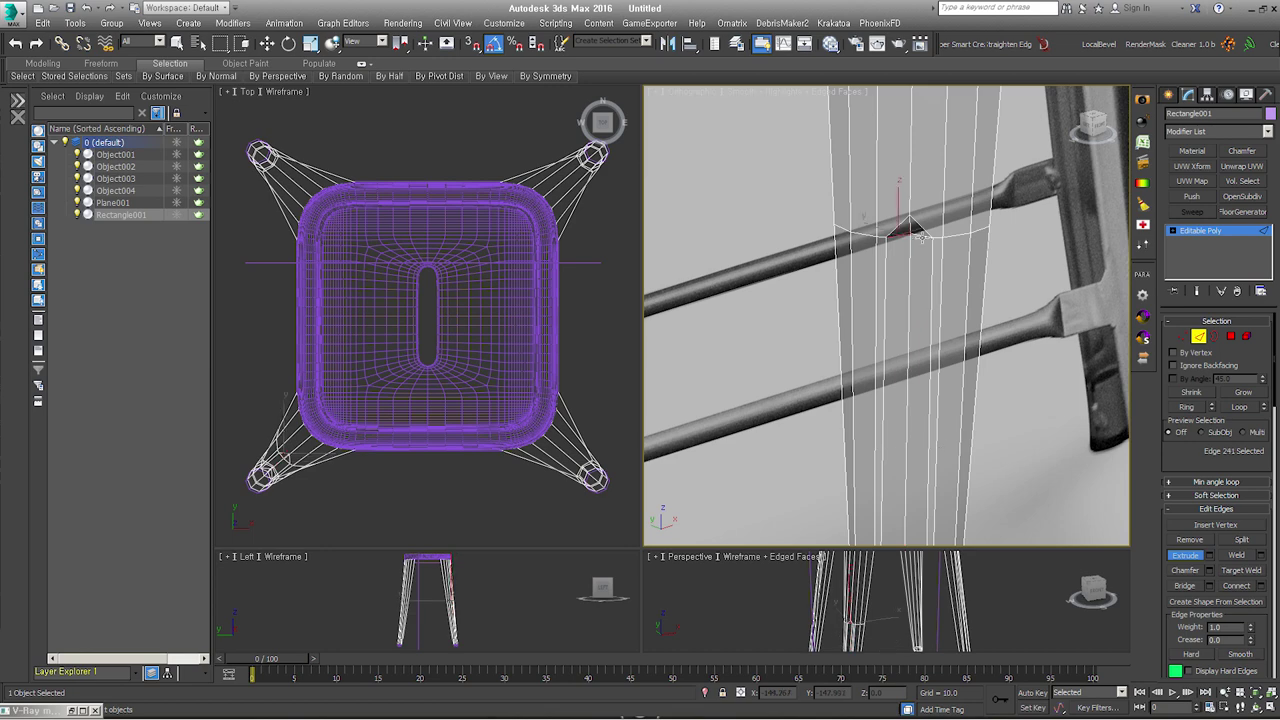
right_click(922, 236)
click(924, 260)
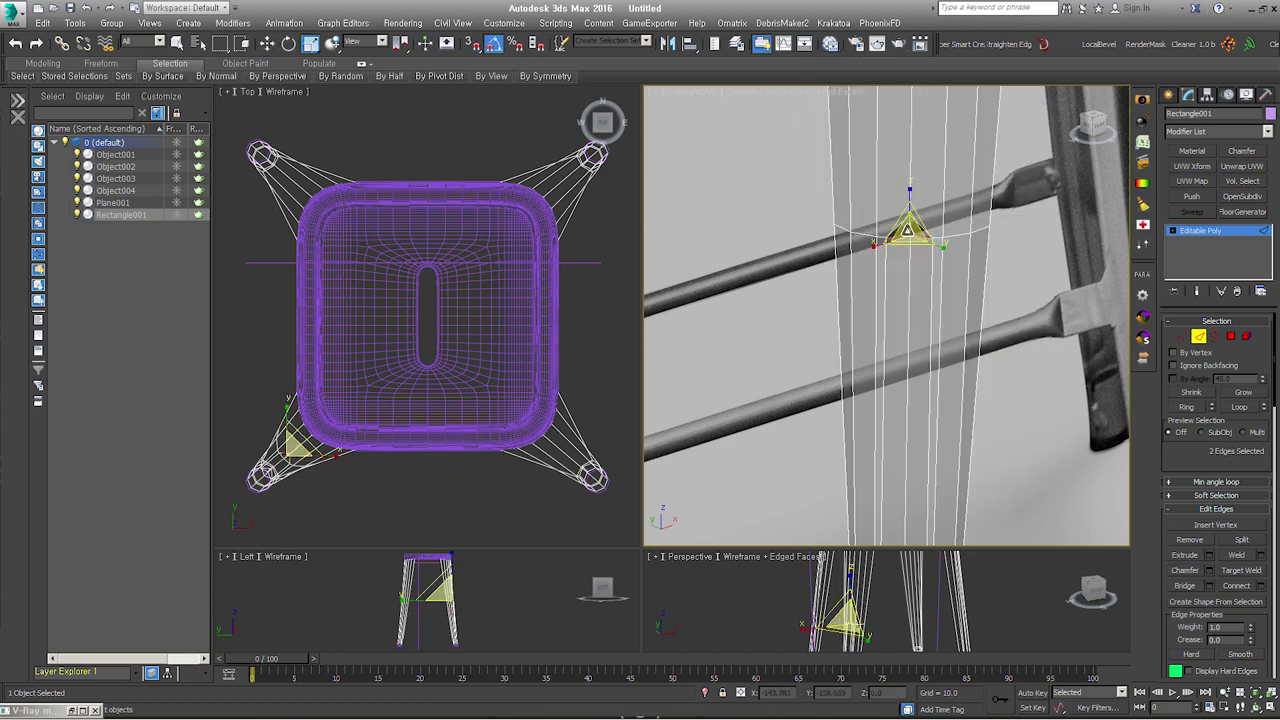
alt+middle_drag(908, 236, 955, 245)
click(1182, 336)
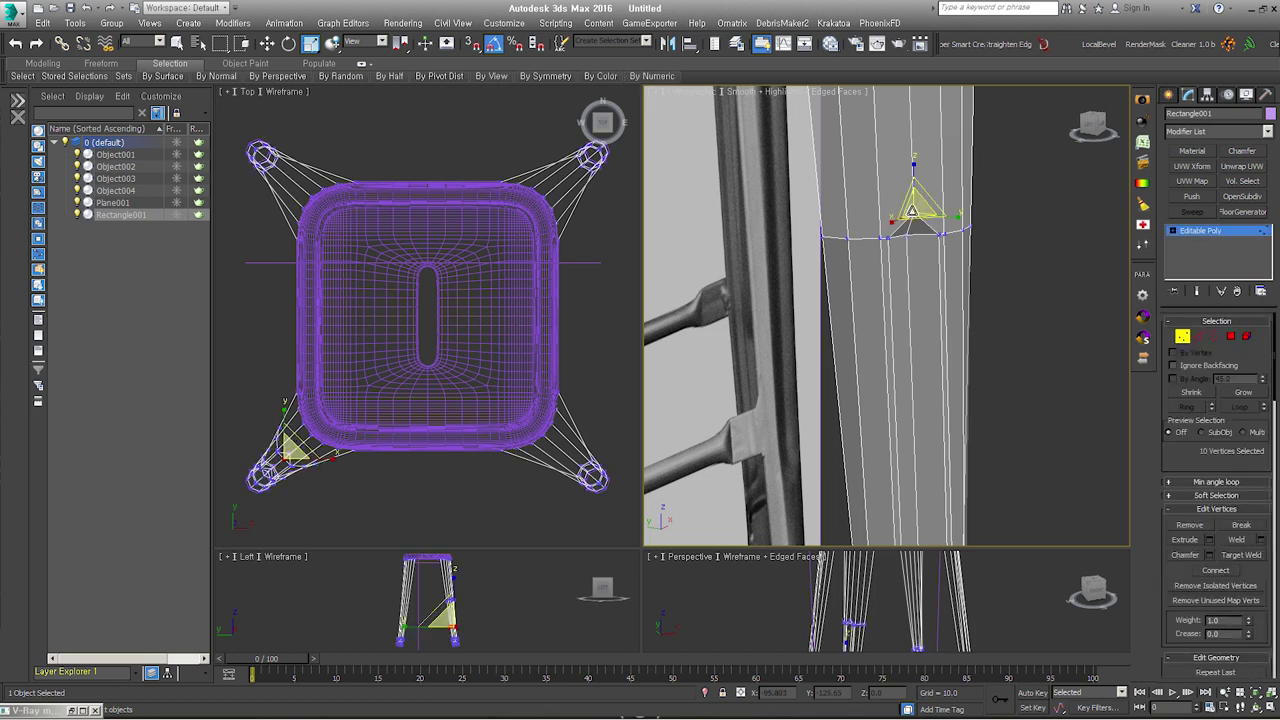
scroll(1215, 450, down, 4)
click(893, 198)
right_click(907, 188)
click(926, 202)
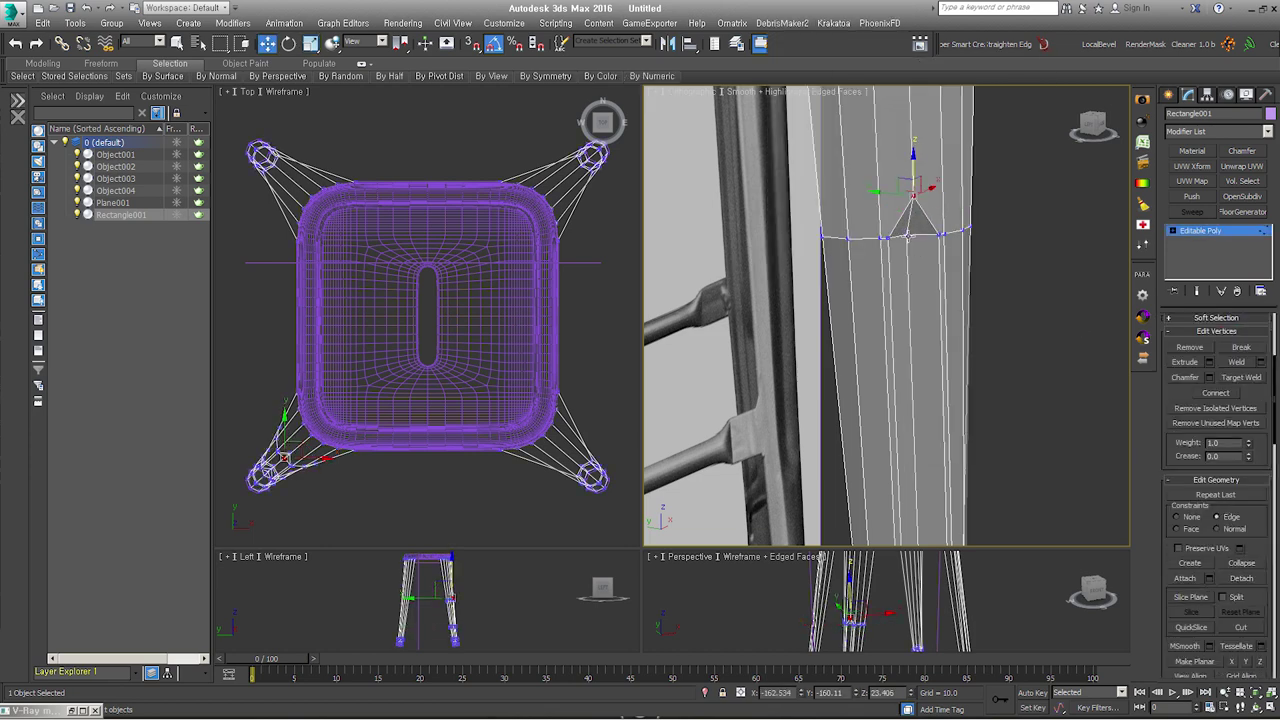
alt+middle_drag(913, 172, 893, 340)
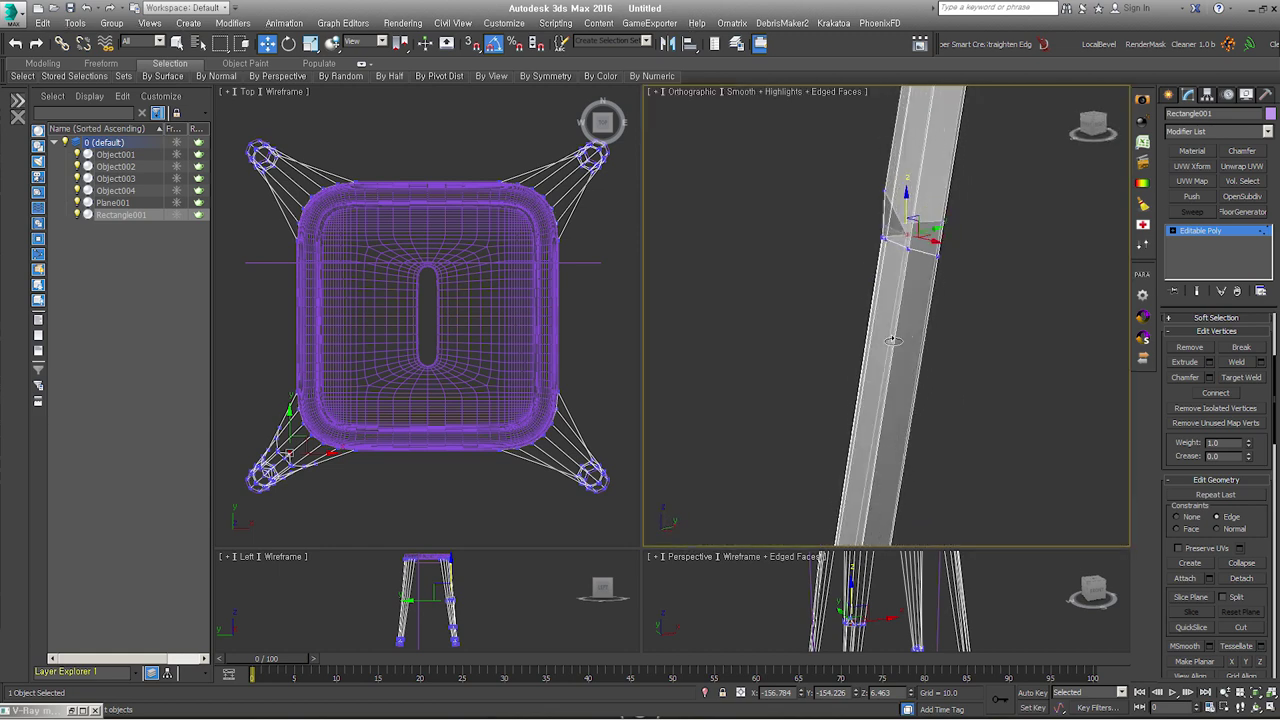
click(1198, 196)
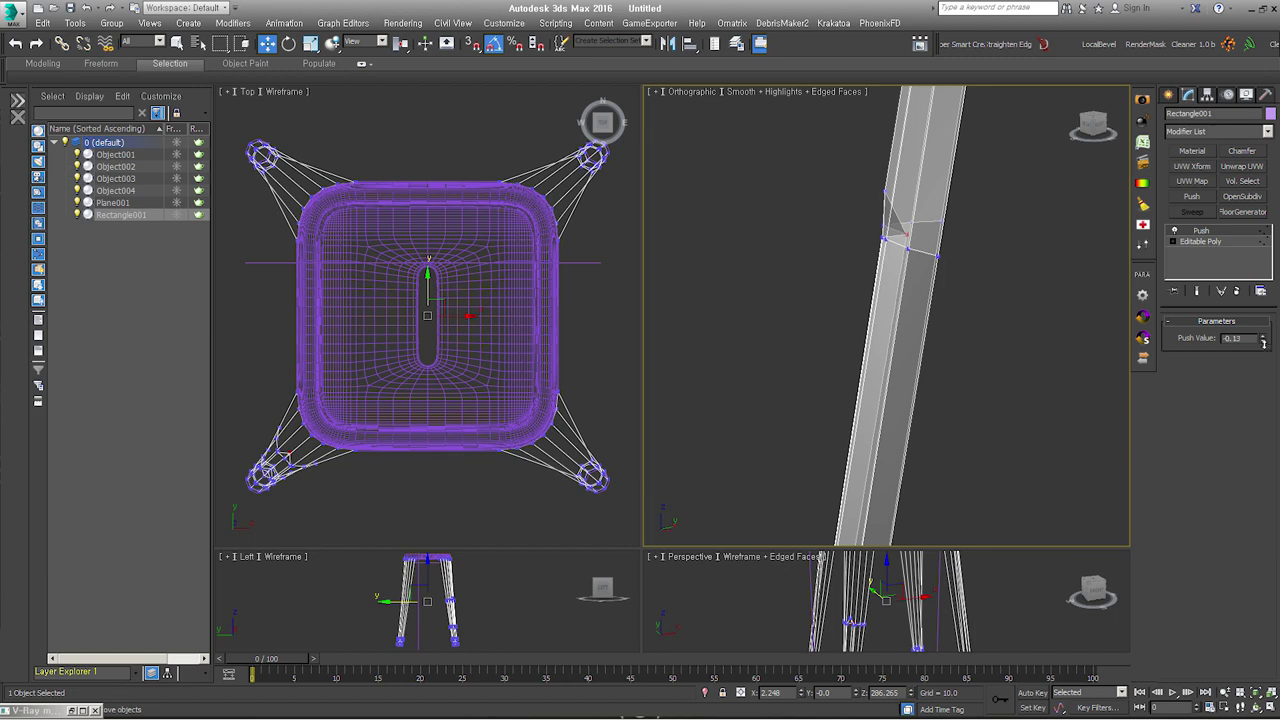
drag(1265, 341, 1264, 366)
mouse_move(837, 263)
alt+middle_down()
mouse_move(978, 296)
mouse_move(908, 325)
alt+middle_up()
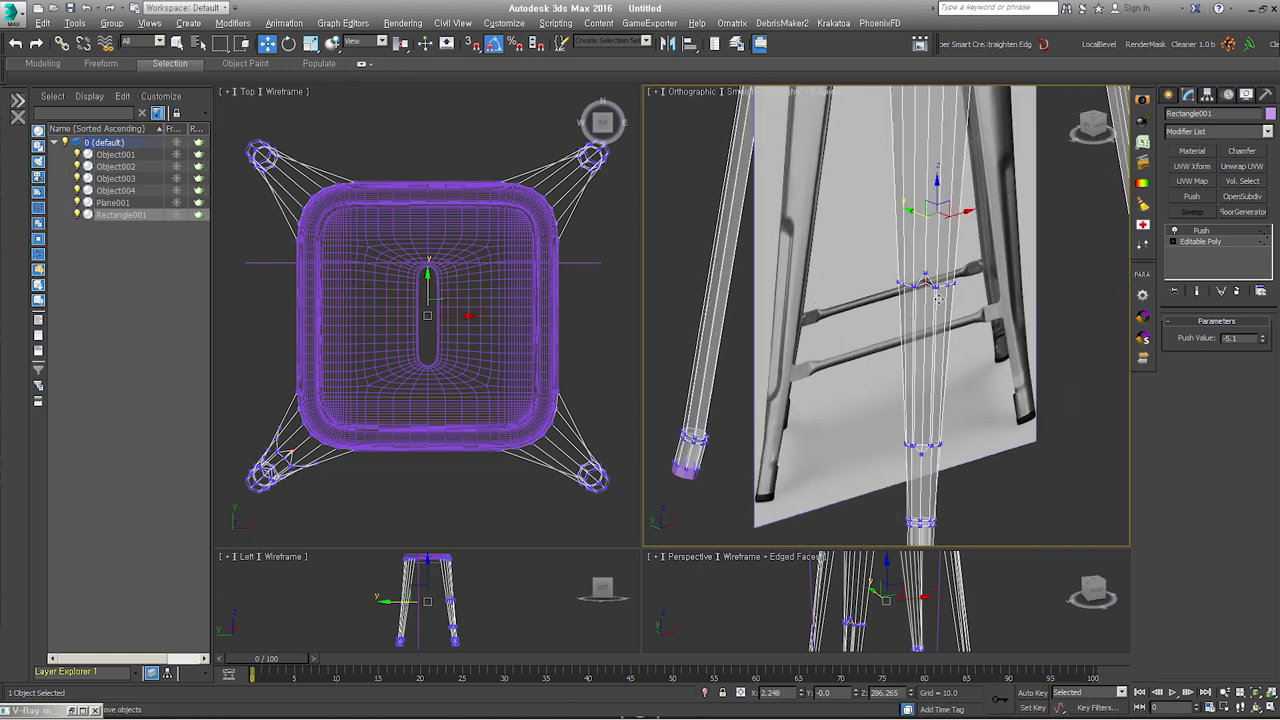
click(1236, 291)
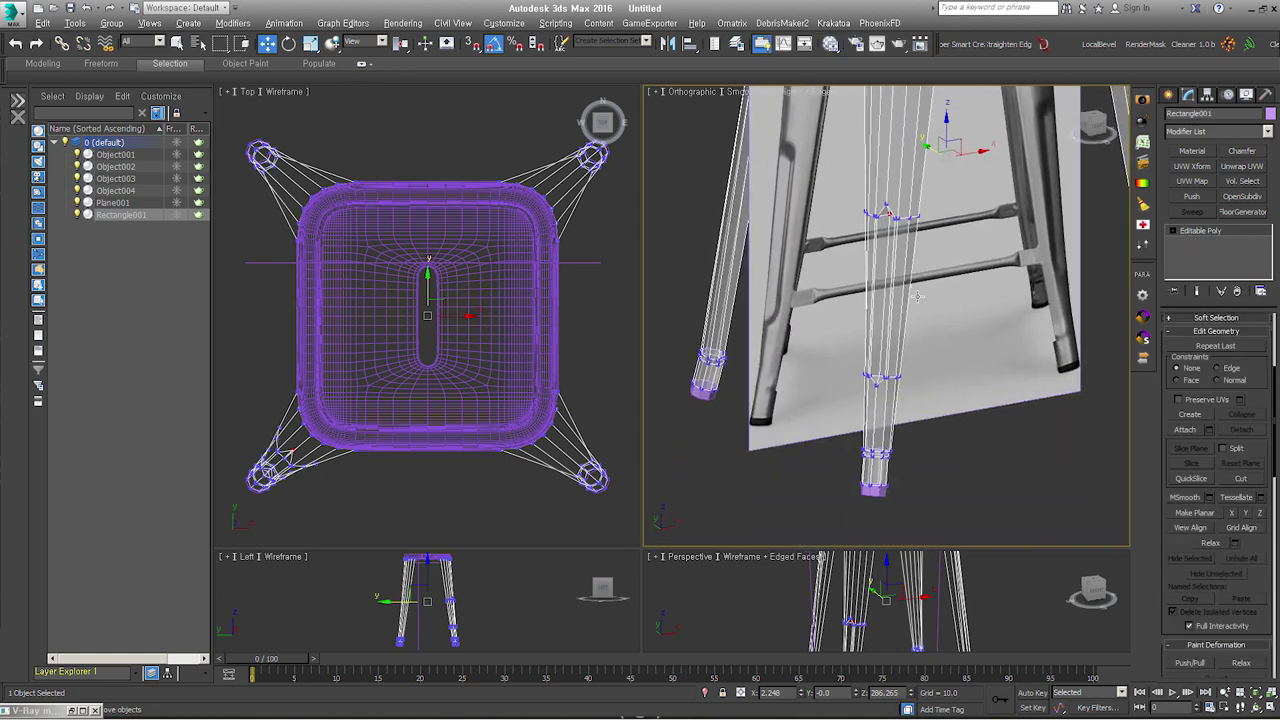
Step: Add TurboSmooth to the leg object and go back to its Editable Poly
scroll(900, 300, up, 5)
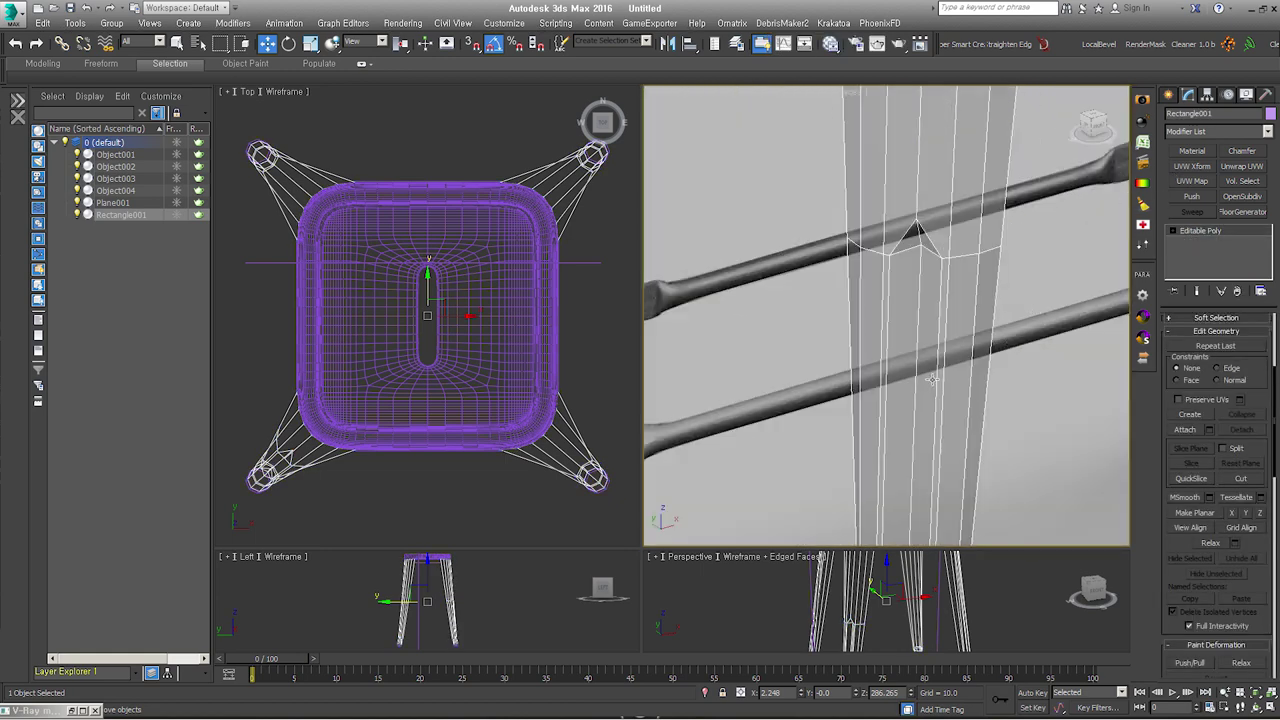
key(ctrl+t)
scroll(920, 330, down, 2)
click(1200, 241)
alt+middle_drag(940, 290, 893, 324)
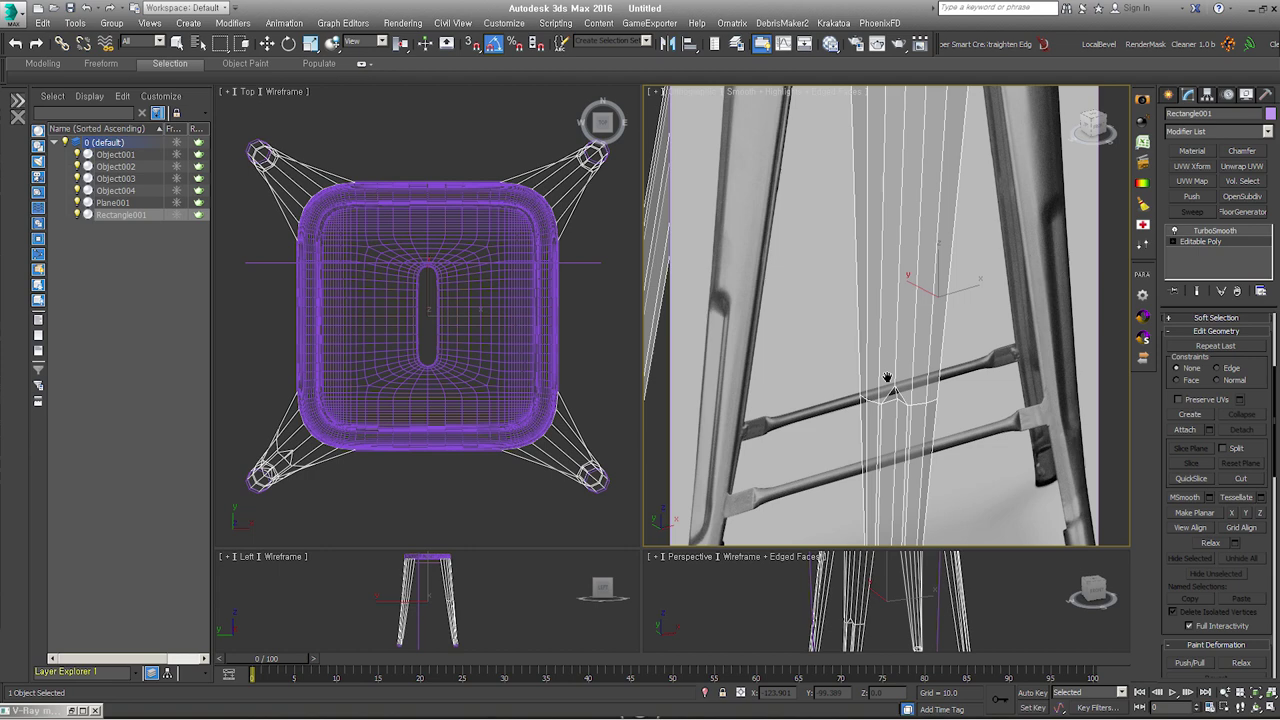
scroll(870, 318, down, 5)
Step: At Edge level, connect the selected vertical leg edges into a new edge loop
key(w)
scroll(870, 370, up, 2)
scroll(885, 390, up, 2)
scroll(900, 400, up, 2)
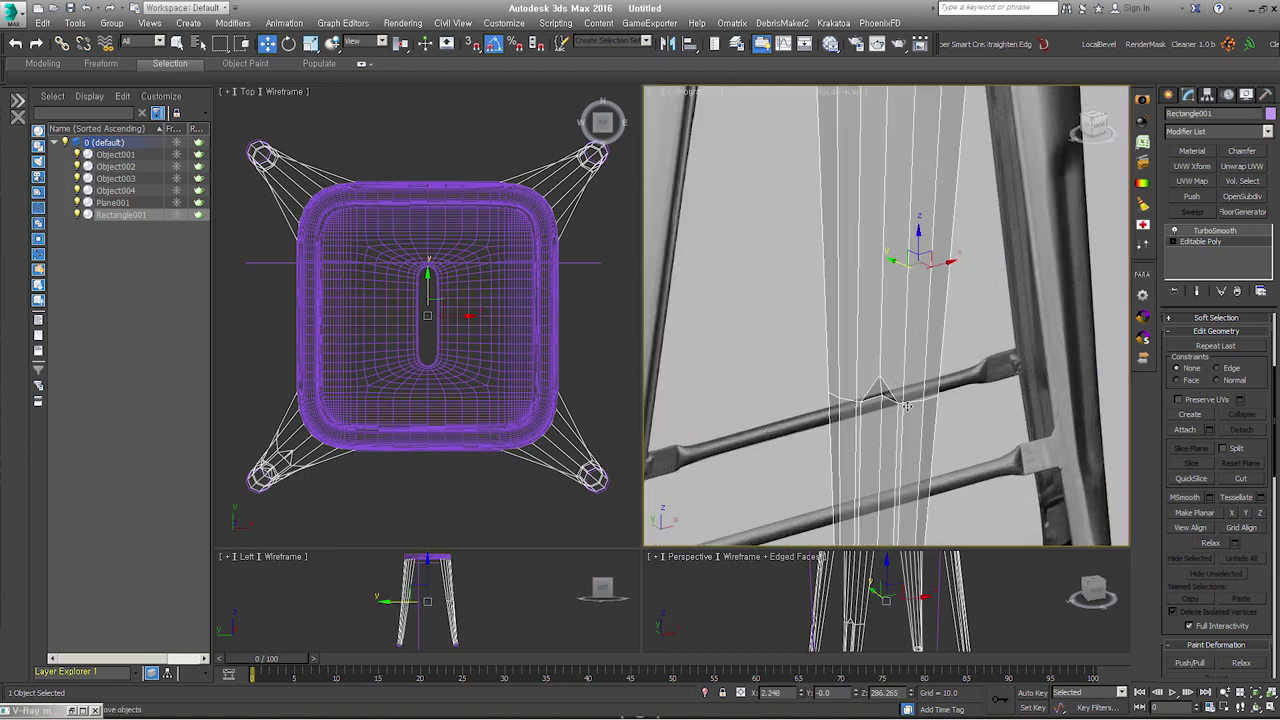
click(1174, 242)
click(1197, 262)
click(803, 267)
key(alt+r)
key(ctrl+shift+e)
Step: Connect two more edge rings on the left leg into supporting loops
mouse_move(898, 318)
alt+middle_down()
mouse_move(912, 352)
mouse_move(854, 277)
mouse_move(880, 262)
mouse_move(896, 283)
mouse_move(790, 285)
alt+middle_up()
click(725, 250)
key(alt+r)
alt+middle_drag(725, 250, 767, 279)
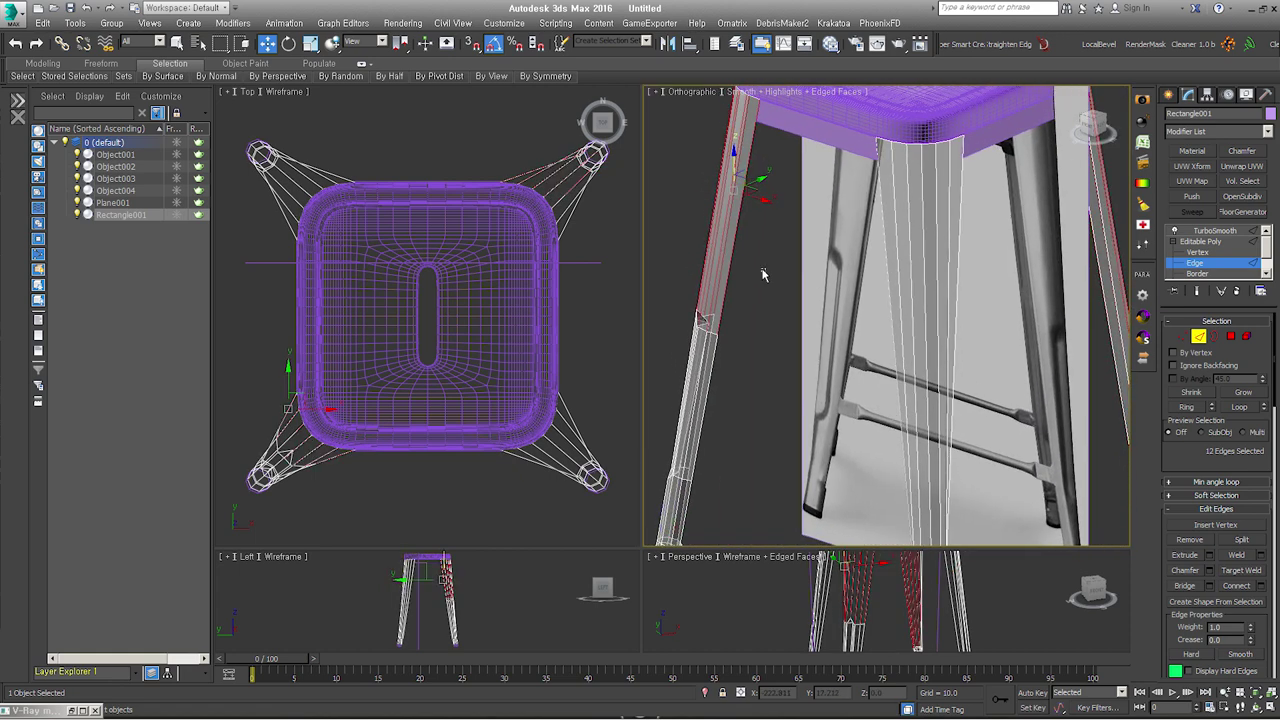
click(694, 255)
key(alt+r)
mouse_move(694, 255)
alt+middle_down()
mouse_move(825, 272)
mouse_move(819, 205)
alt+middle_up()
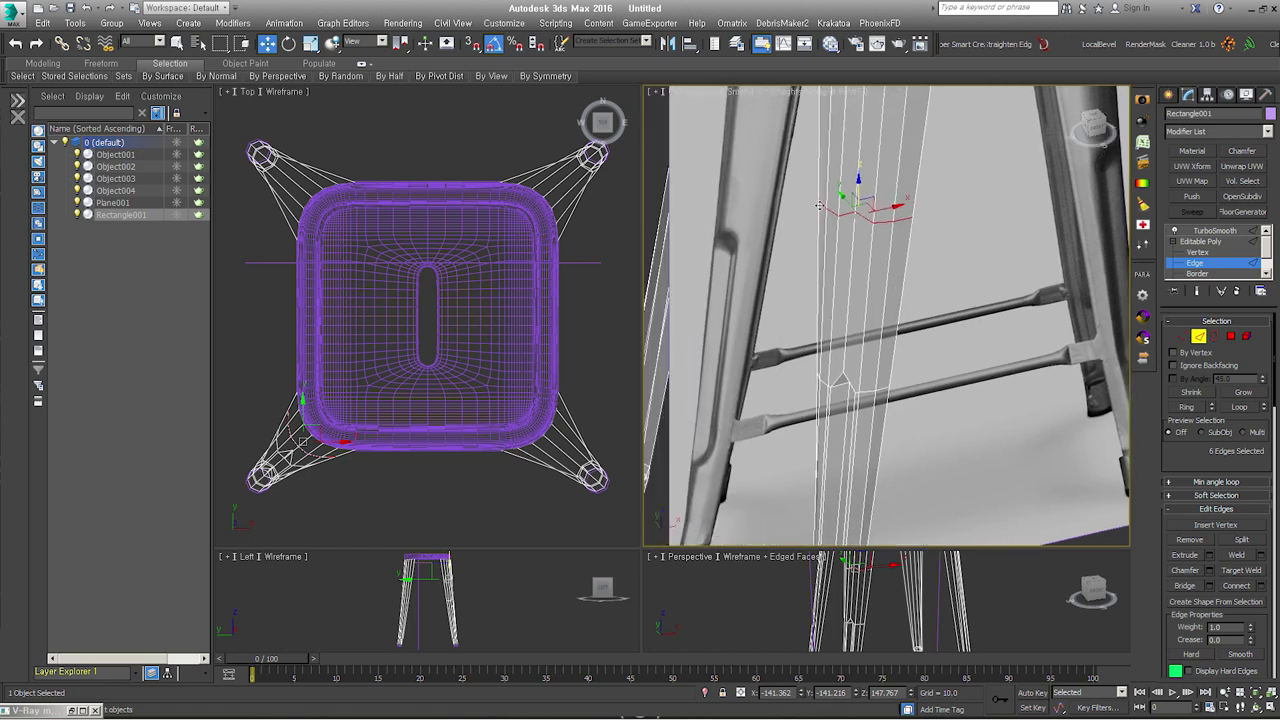
Step: Check the TurboSmooth result on the legs, then return to Edge level
click(1203, 265)
click(1210, 231)
alt+middle_drag(875, 363, 886, 361)
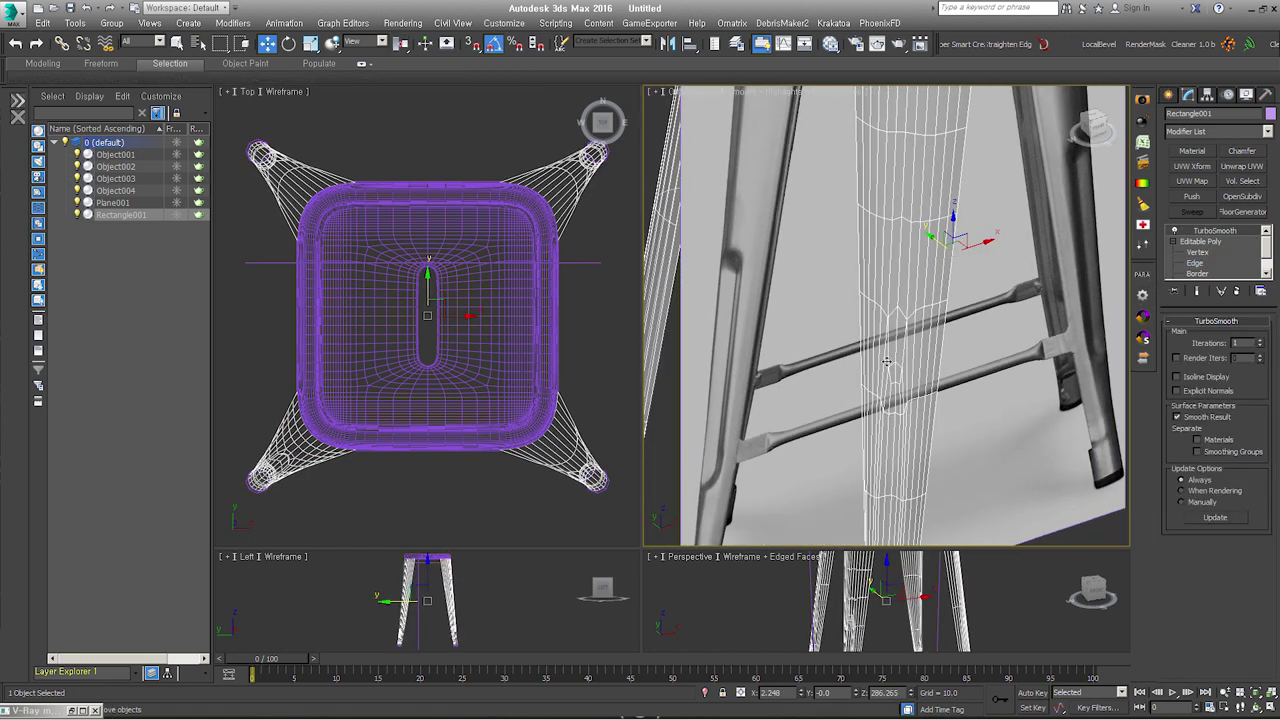
click(1203, 265)
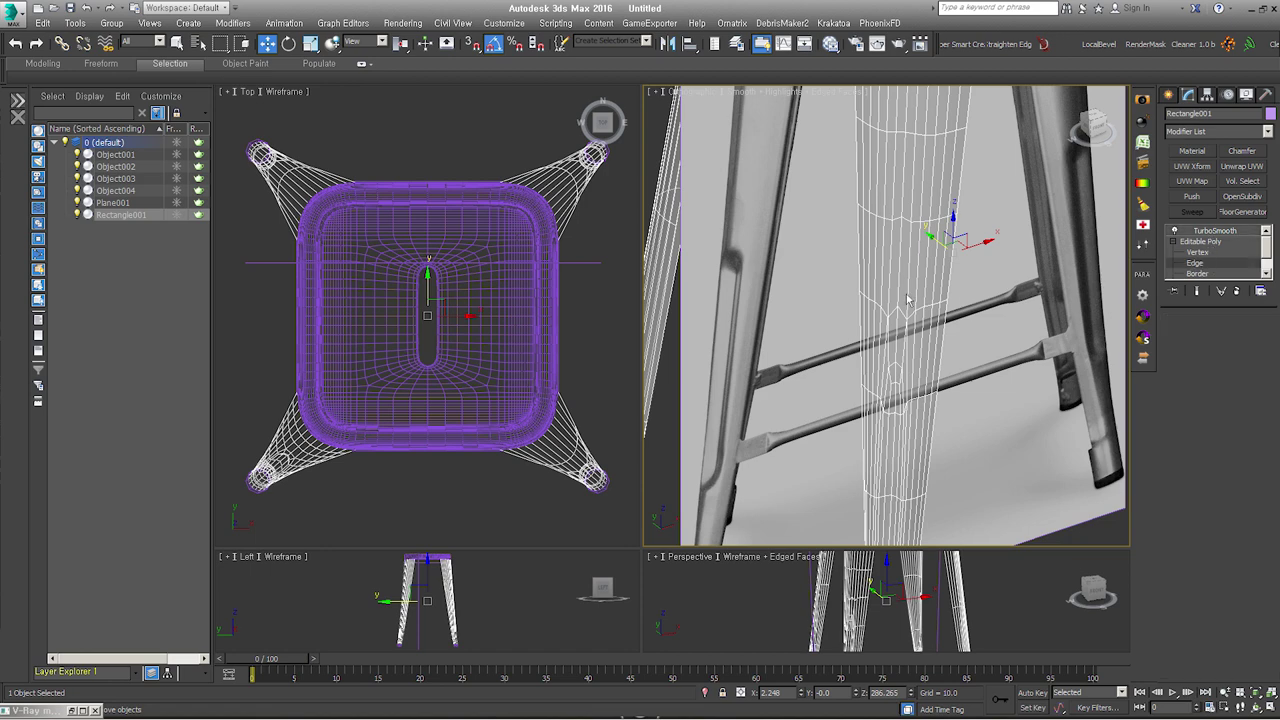
alt+middle_drag(905, 300, 885, 295)
scroll(1180, 443, down, 5)
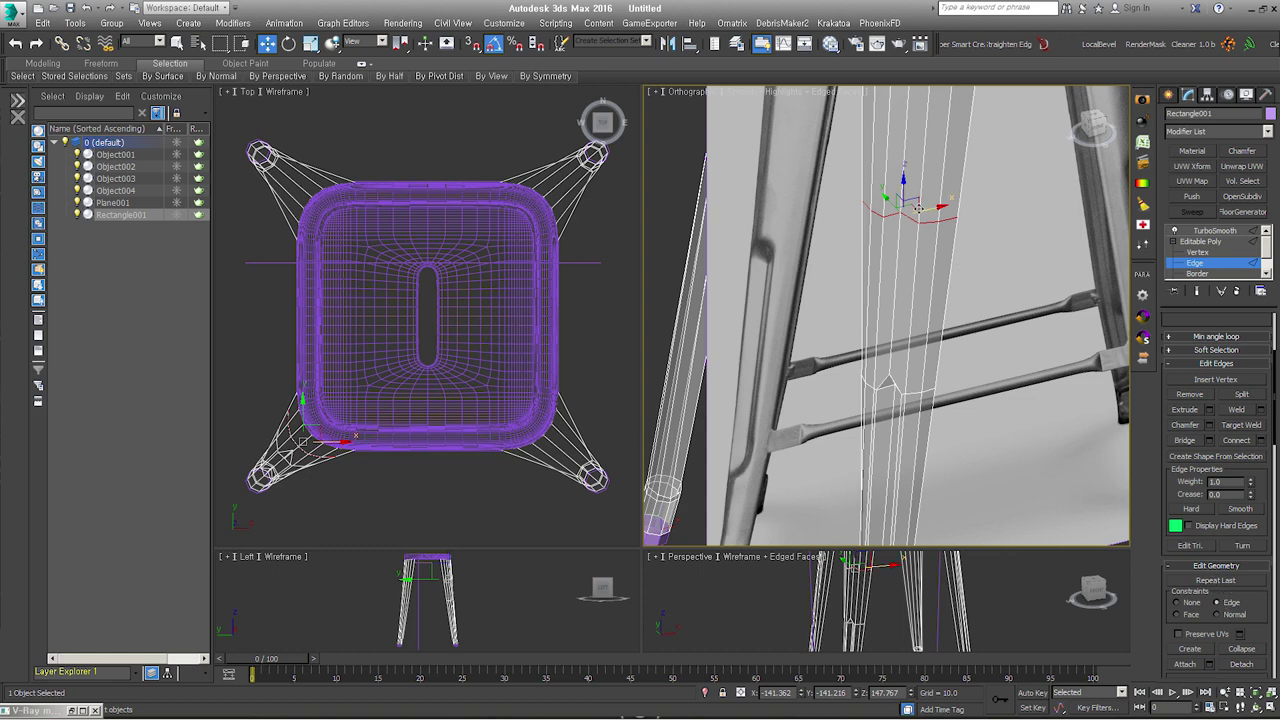
Step: Slide the edge loop down the leg and check the smoothed preview
drag(905, 200, 886, 325)
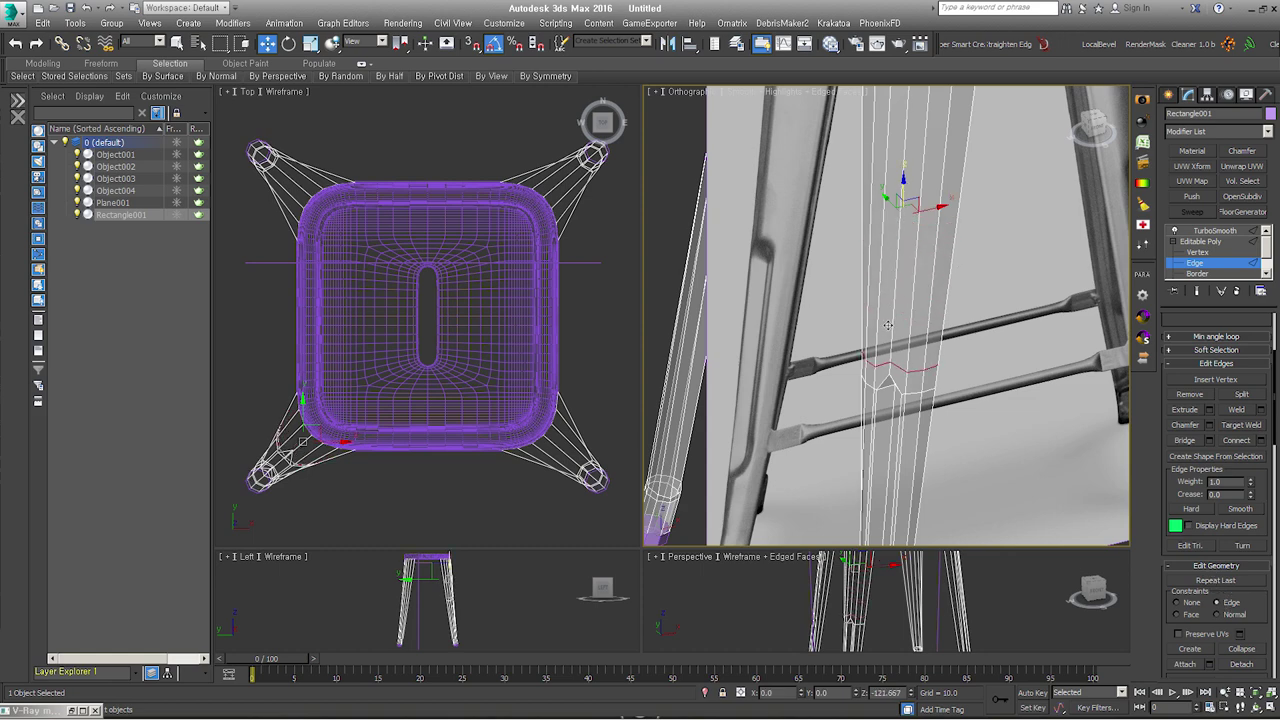
click(1198, 290)
middle_drag(910, 412, 913, 312)
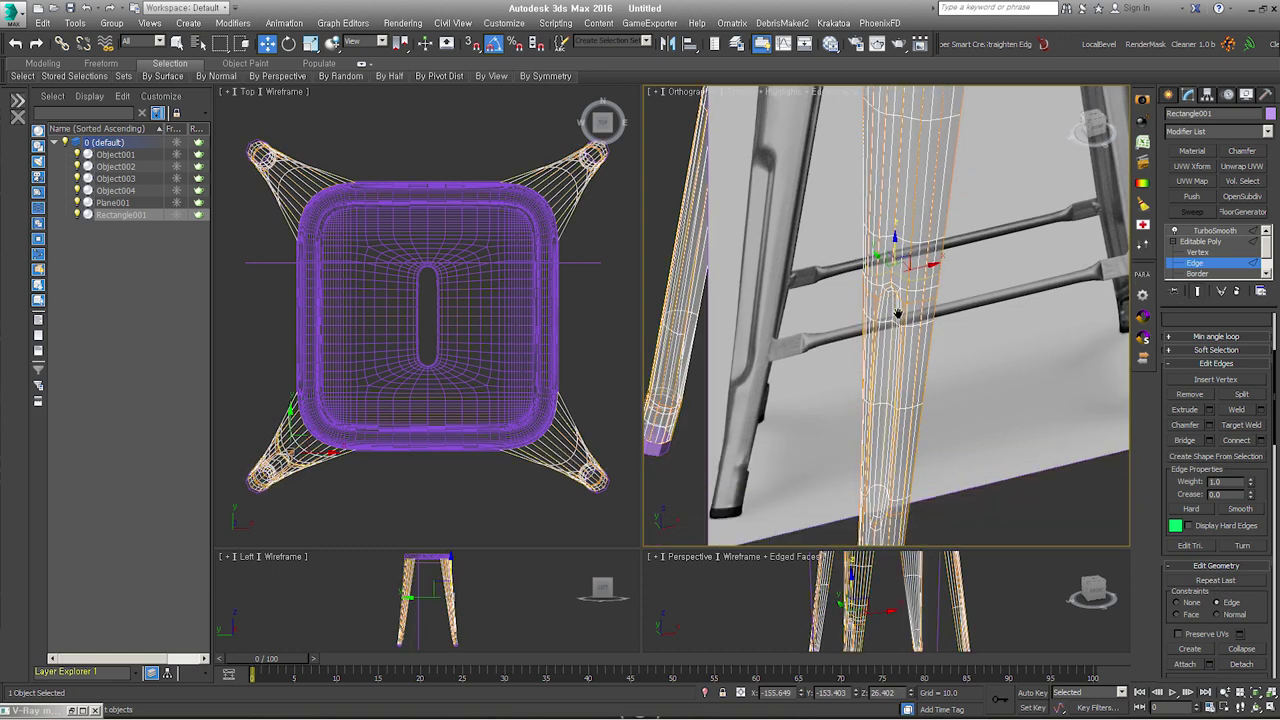
scroll(897, 292, up, 3)
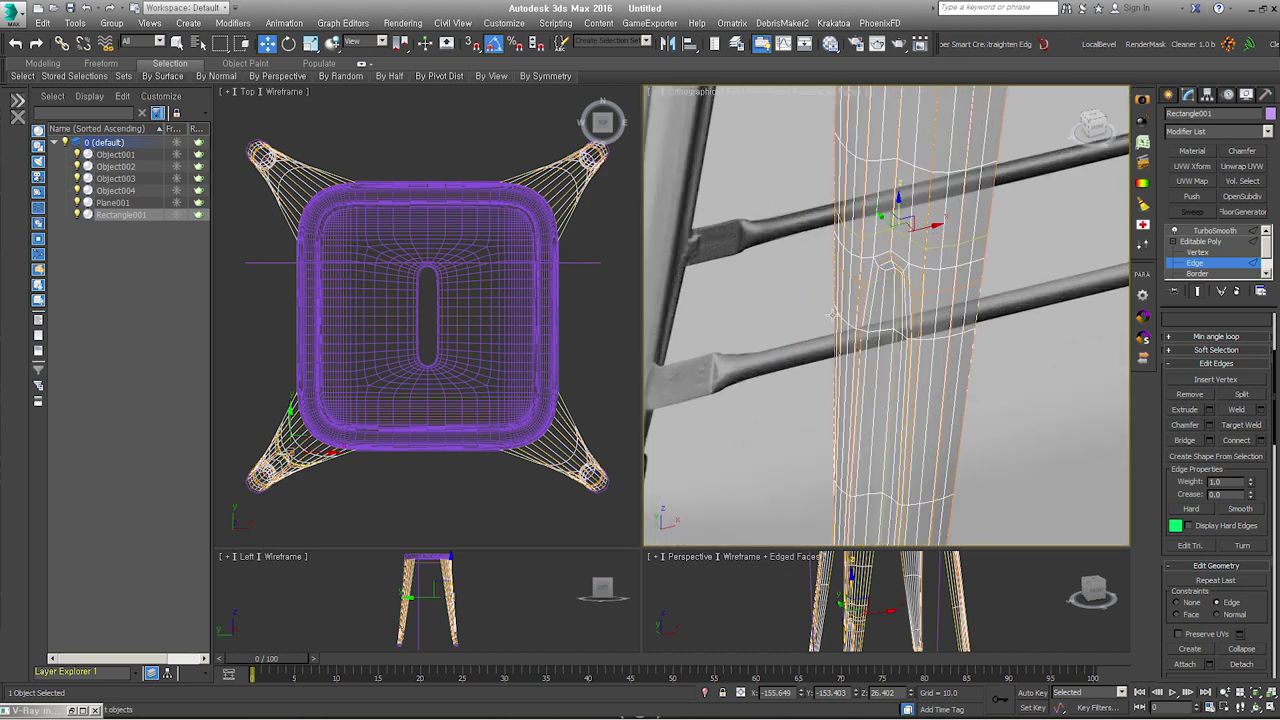
click(1198, 290)
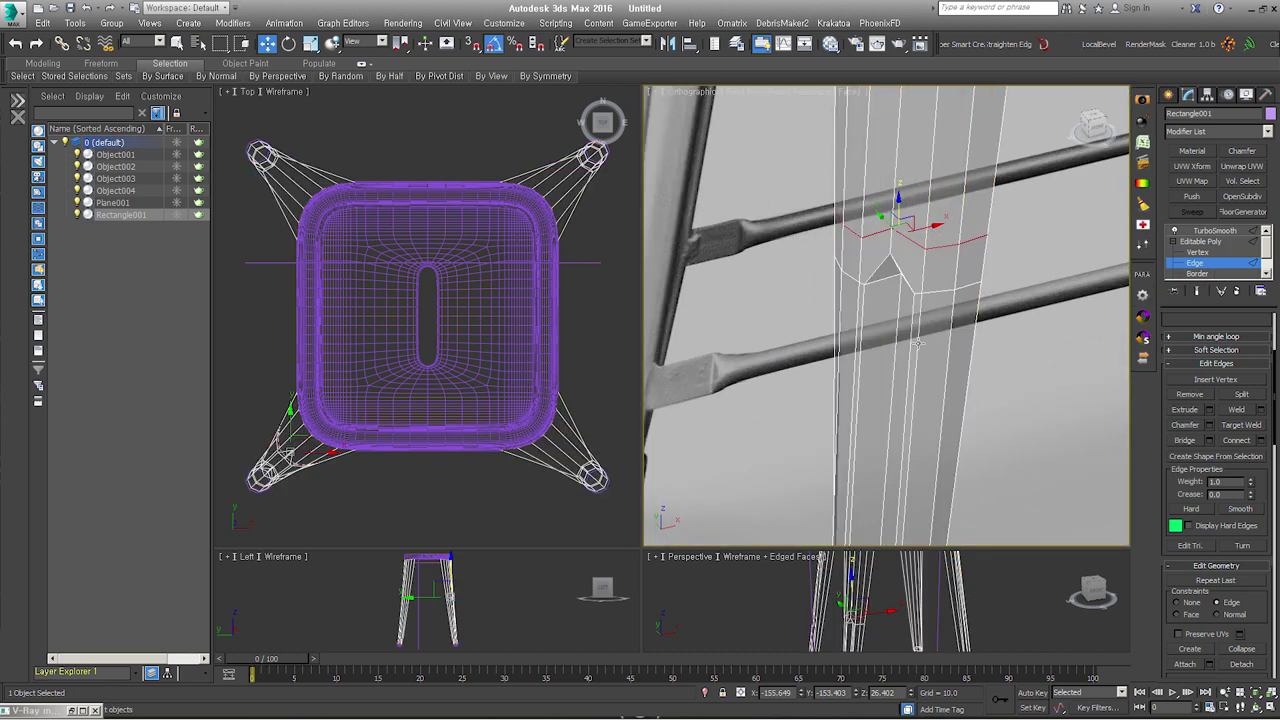
alt+middle_drag(912, 350, 1029, 360)
key(q)
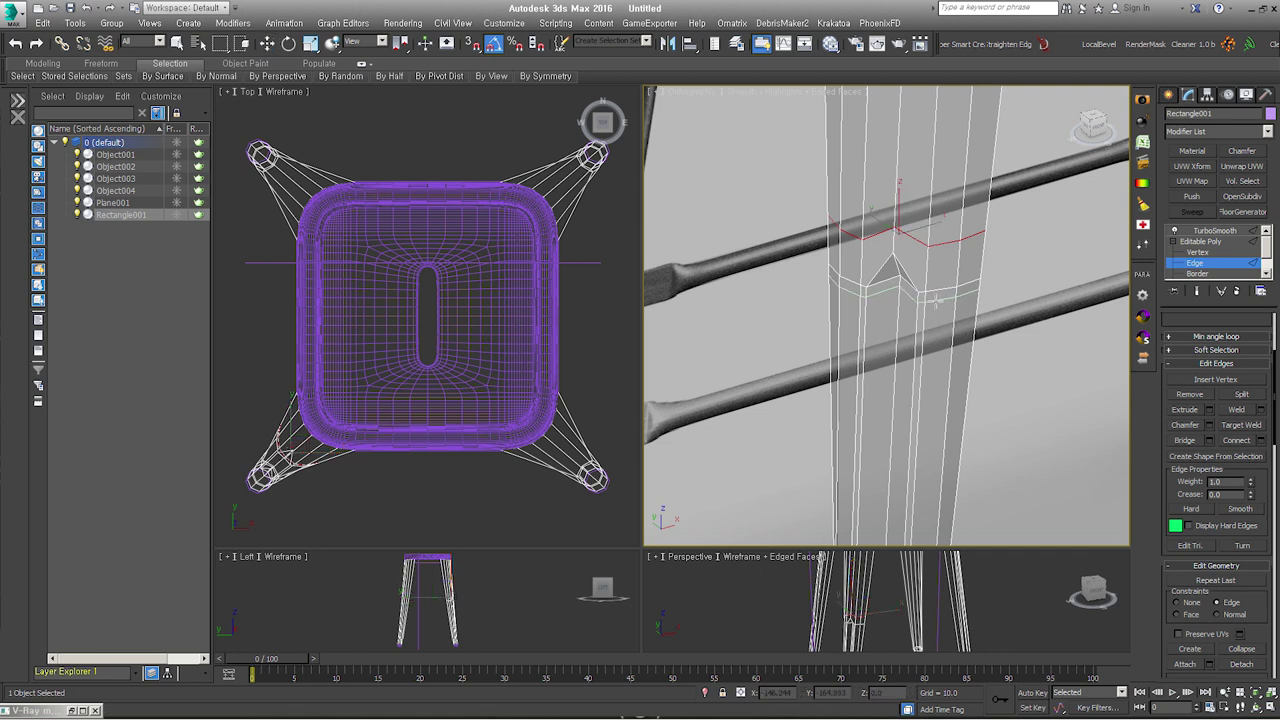
Step: Select the leg's lower edge loop and raise it higher up the leg
double_click(958, 300)
key(w)
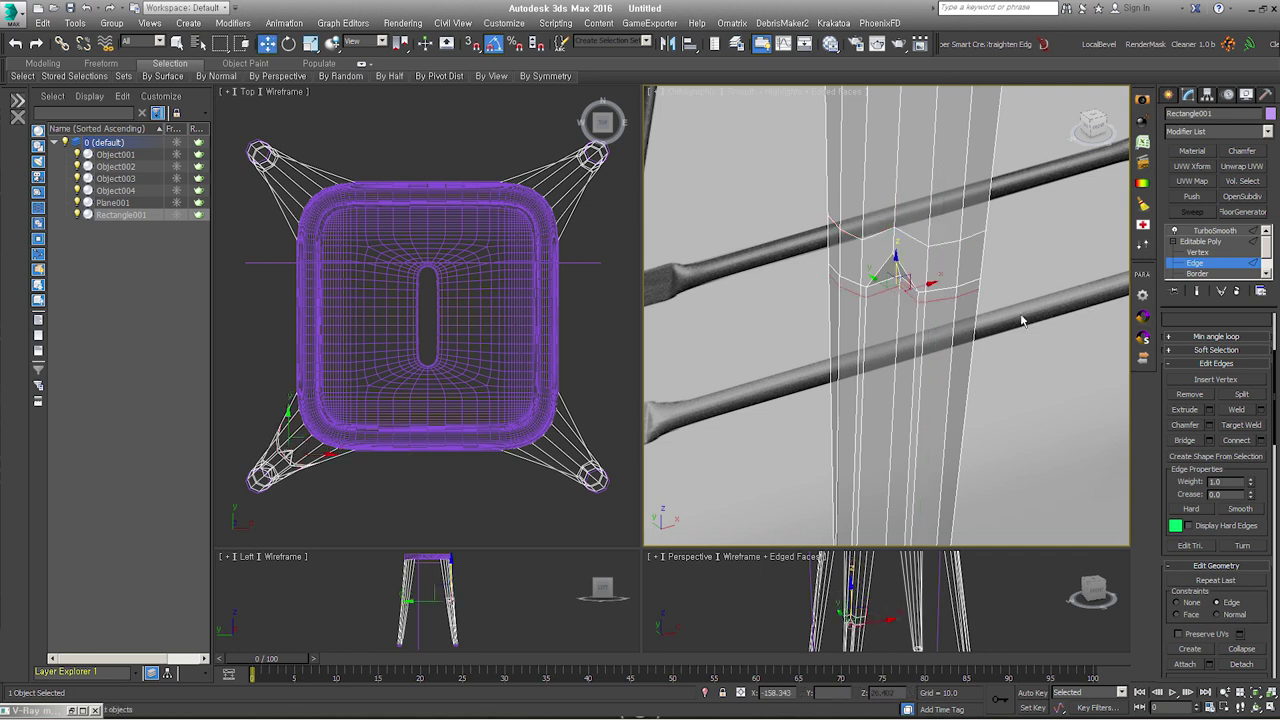
click(1198, 291)
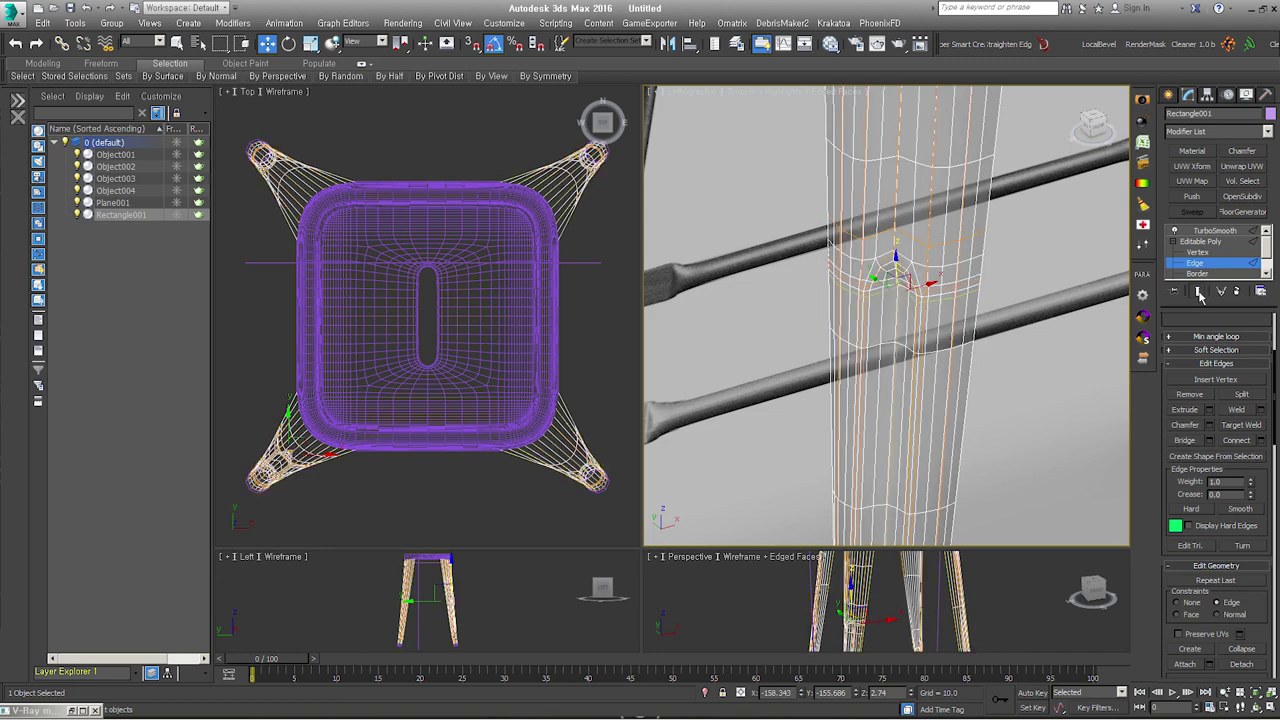
mouse_move(958, 300)
alt+middle_down()
mouse_move(907, 275)
mouse_move(890, 281)
mouse_move(894, 263)
alt+middle_up()
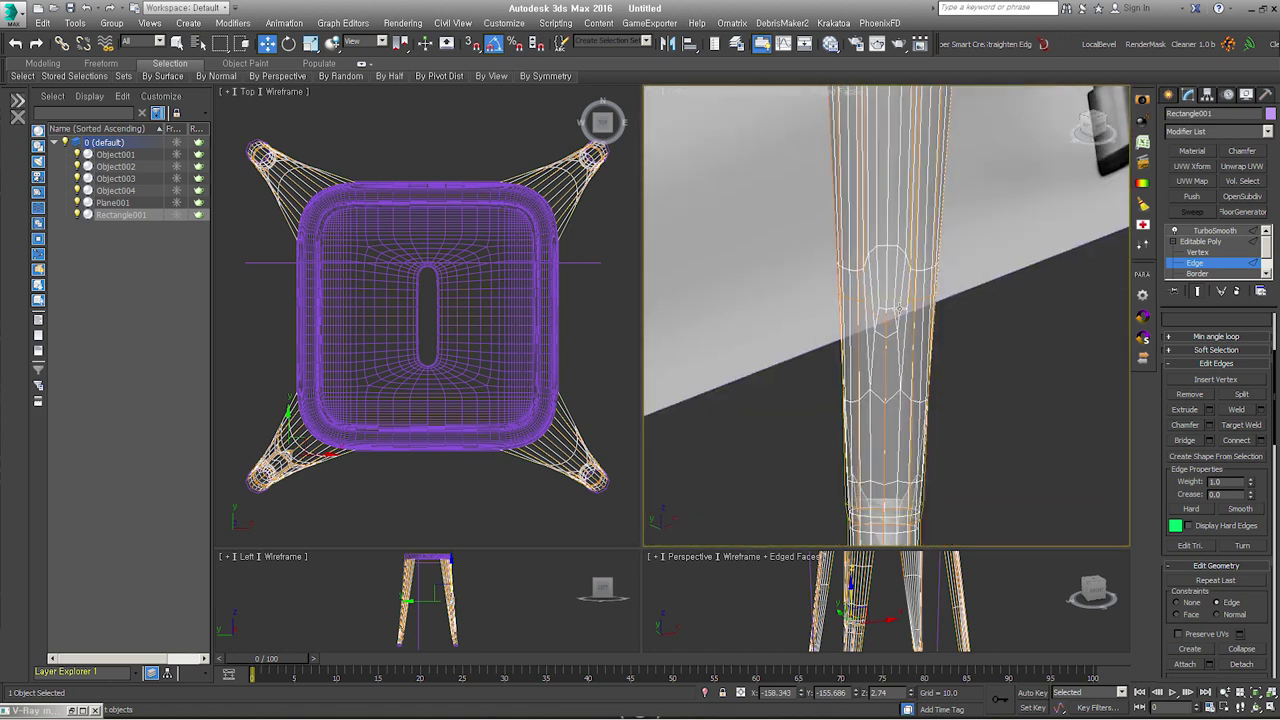
scroll(912, 311, up, 2)
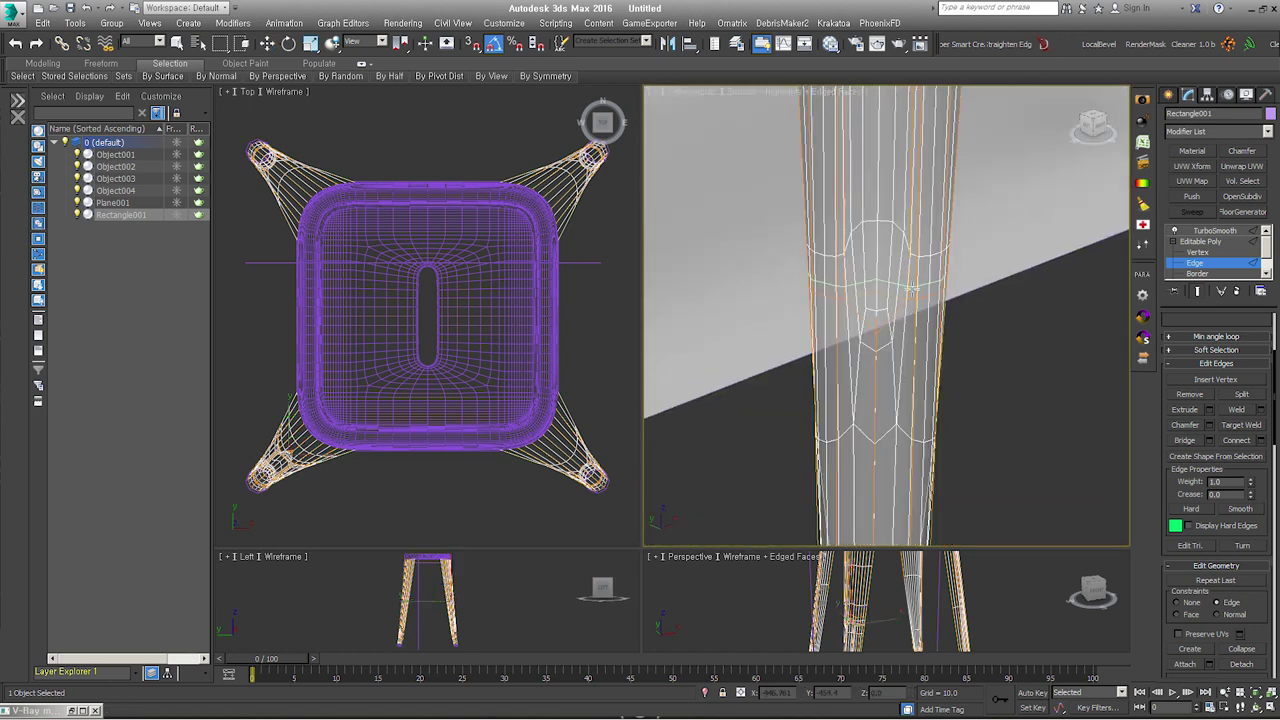
double_click(911, 308)
scroll(911, 308, down, 2)
key(w)
mouse_move(974, 340)
alt+middle_down()
mouse_move(963, 342)
mouse_move(985, 322)
alt+middle_up()
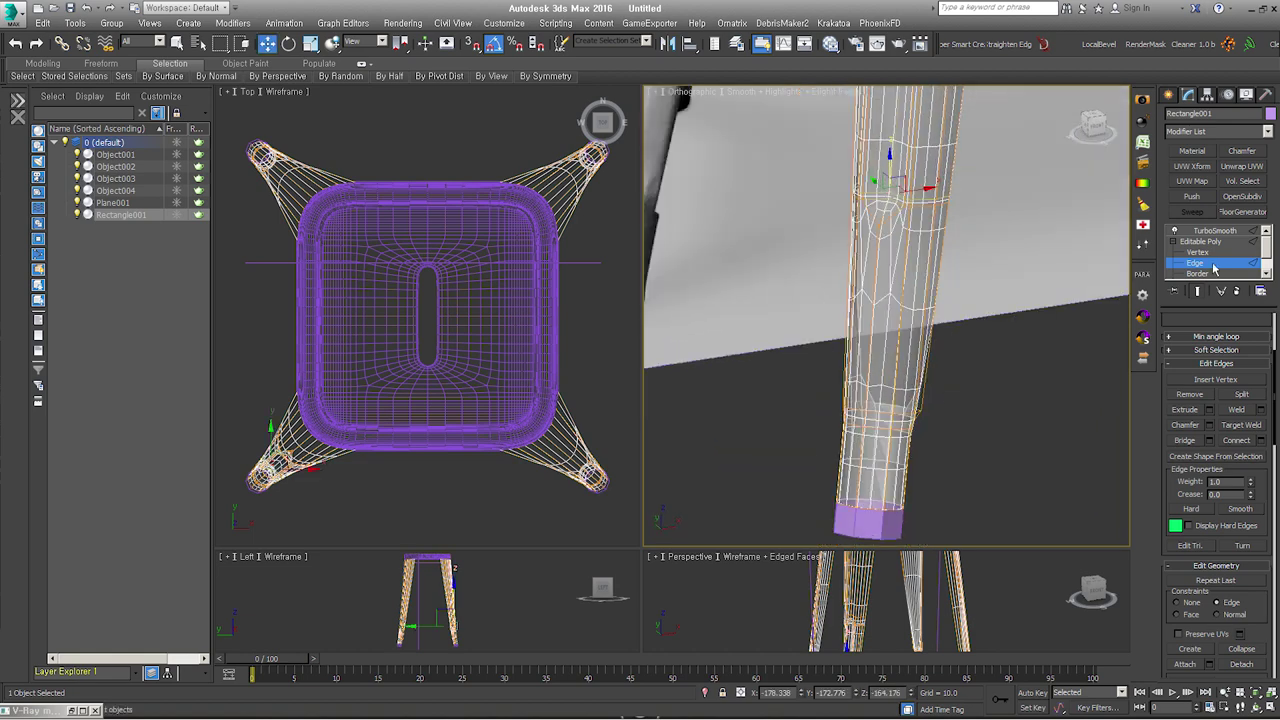
mouse_move(829, 289)
alt+middle_down()
mouse_move(783, 286)
mouse_move(922, 306)
mouse_move(883, 278)
alt+middle_up()
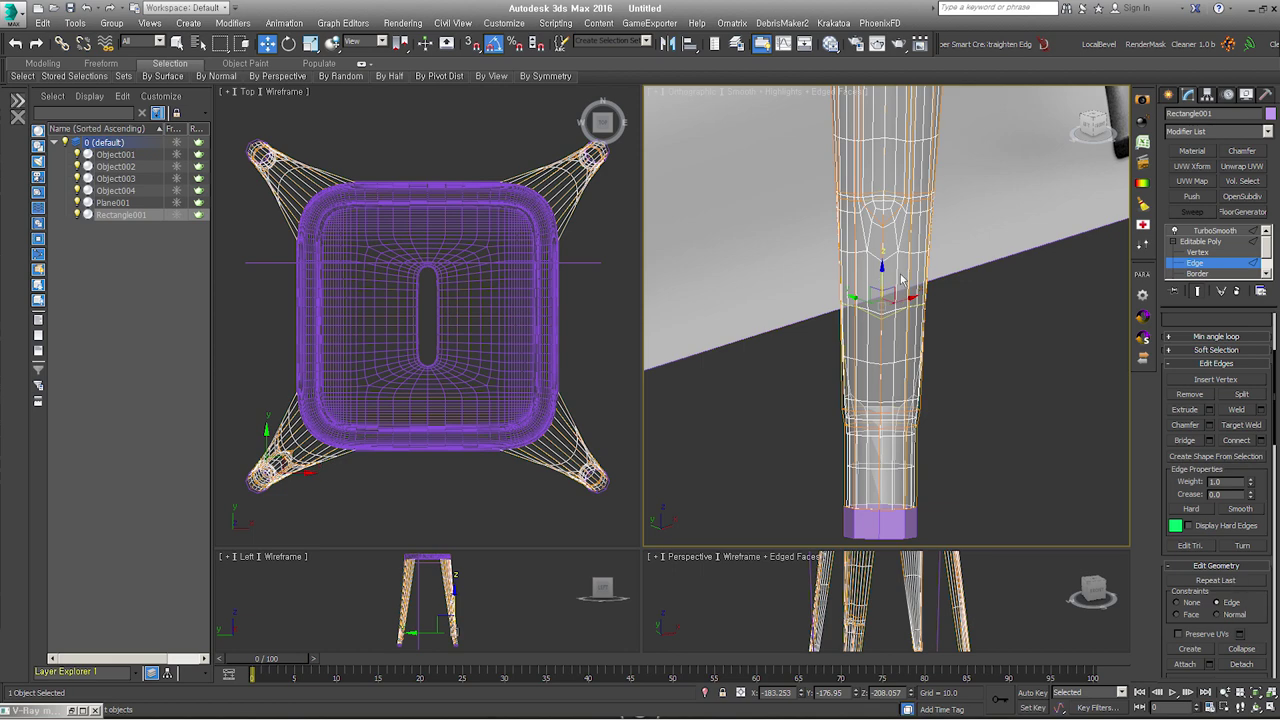
drag(883, 267, 892, 214)
mouse_move(892, 214)
alt+middle_down()
mouse_move(892, 243)
mouse_move(974, 271)
mouse_move(914, 266)
mouse_move(903, 296)
alt+middle_up()
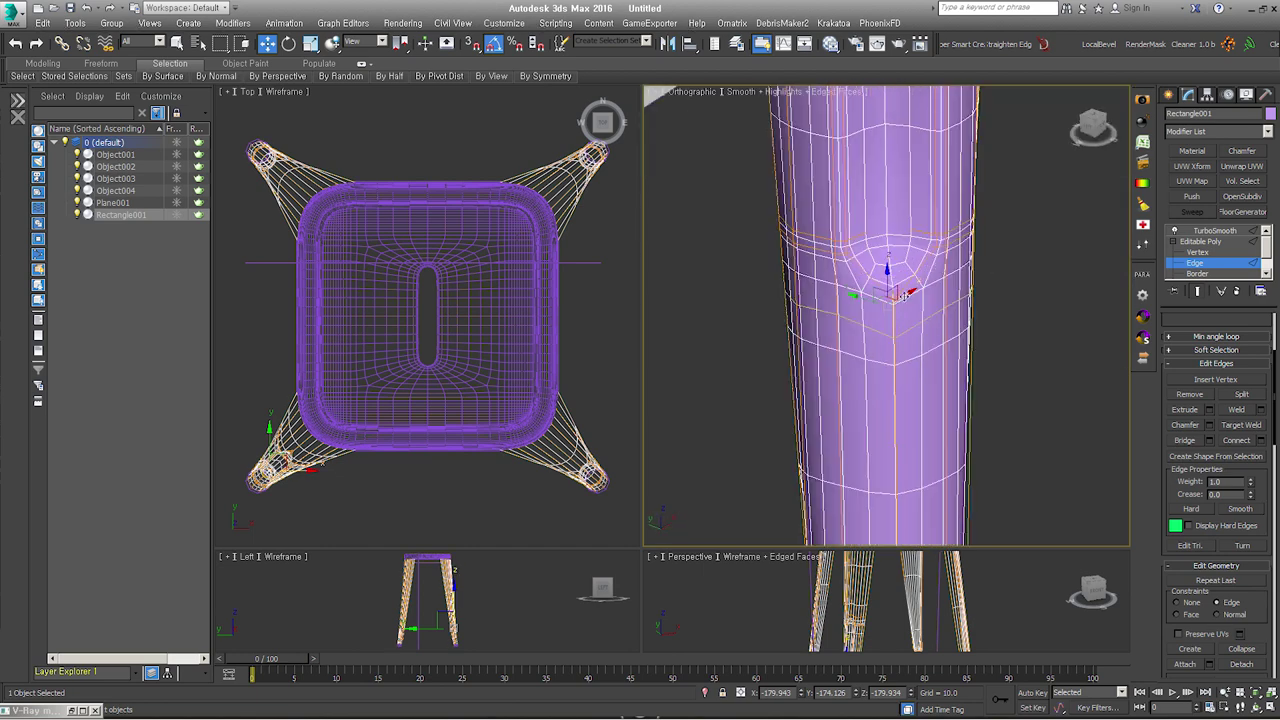
Step: Extrude the vertical edge loop down the leg front with height 0 and width 0.827
click(1201, 292)
middle_drag(950, 300, 960, 385)
click(935, 362)
double_click(933, 362)
right_click(931, 366)
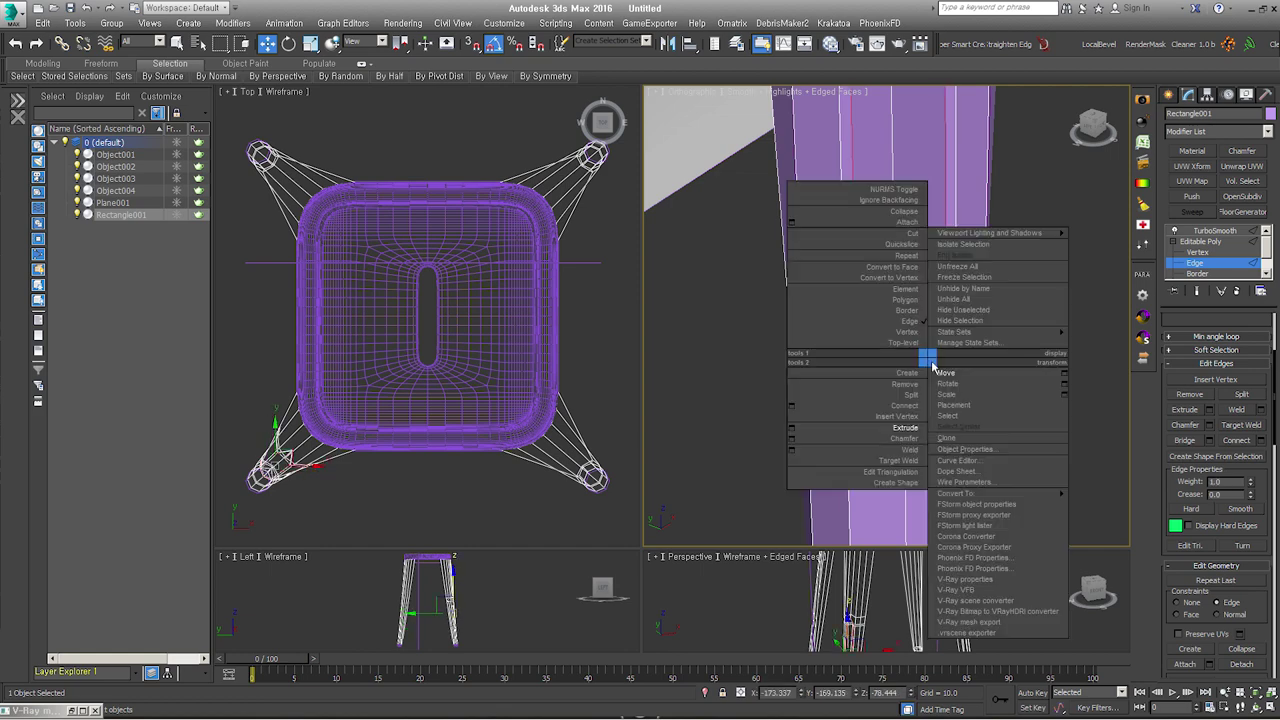
click(792, 430)
right_click(894, 322)
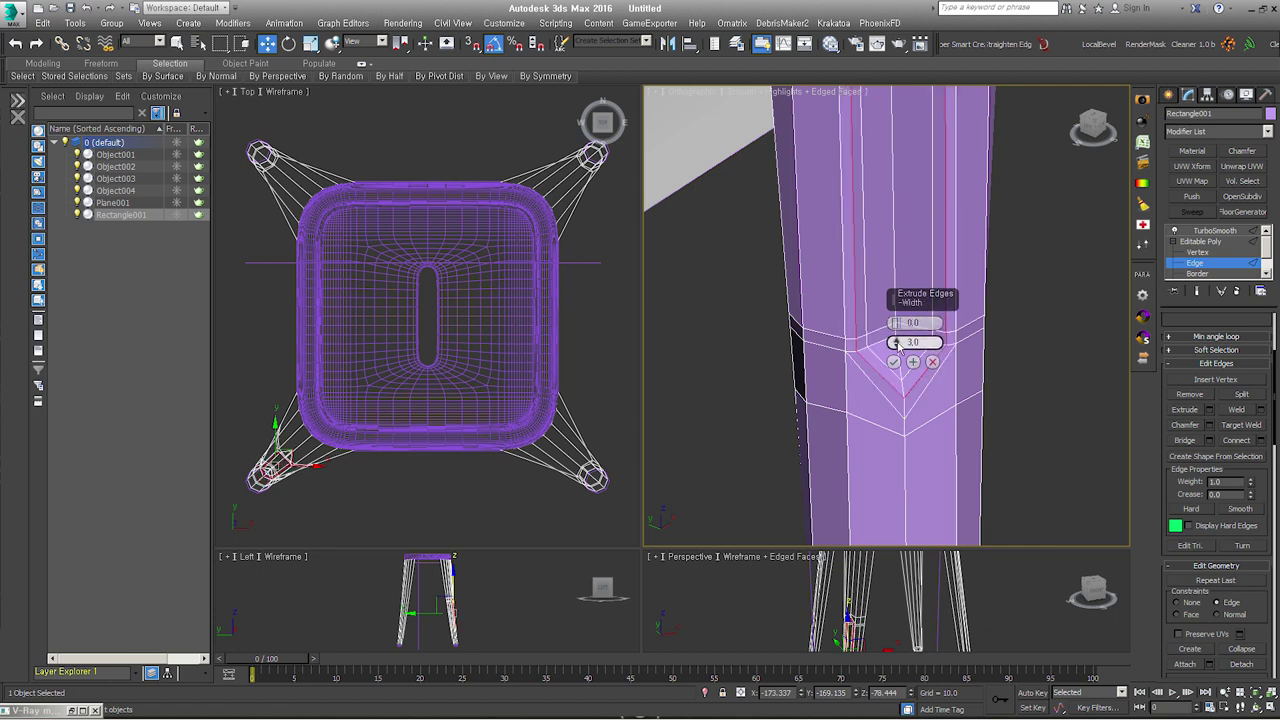
drag(896, 342, 895, 345)
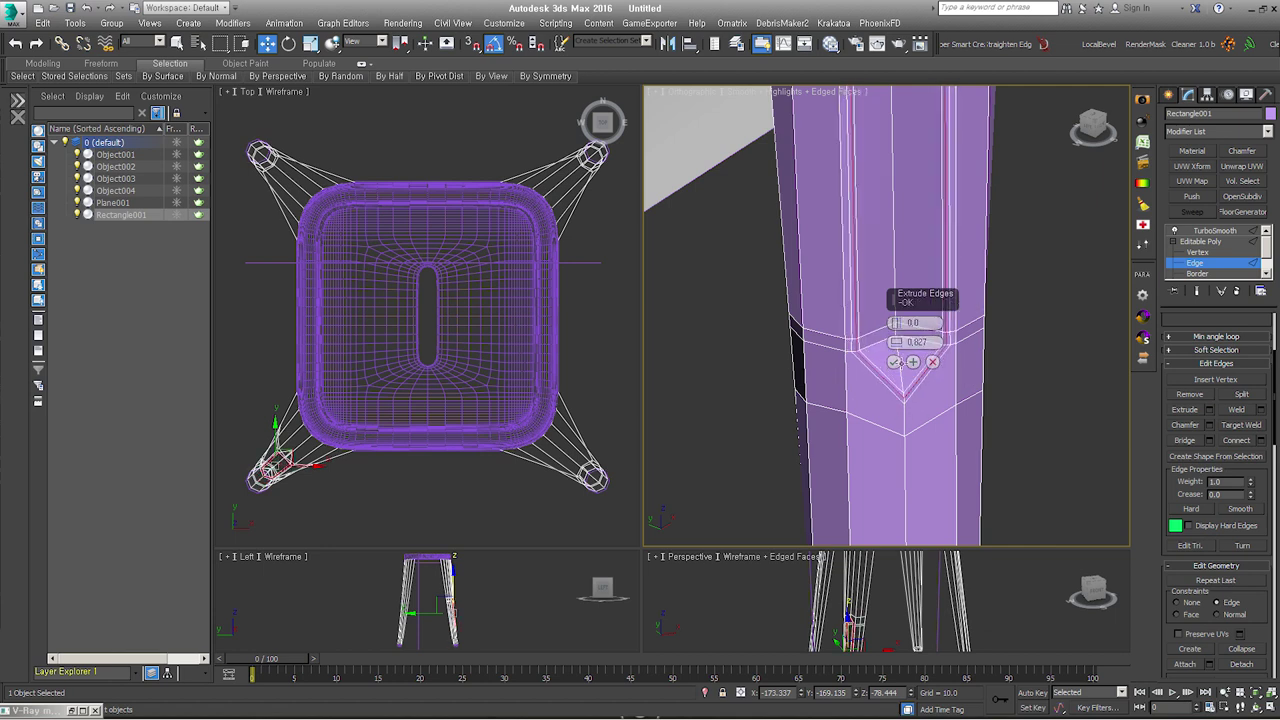
click(894, 362)
Step: Return to the TurboSmooth level and inspect the smoothed slot without wireframe edges
click(1205, 263)
click(1213, 231)
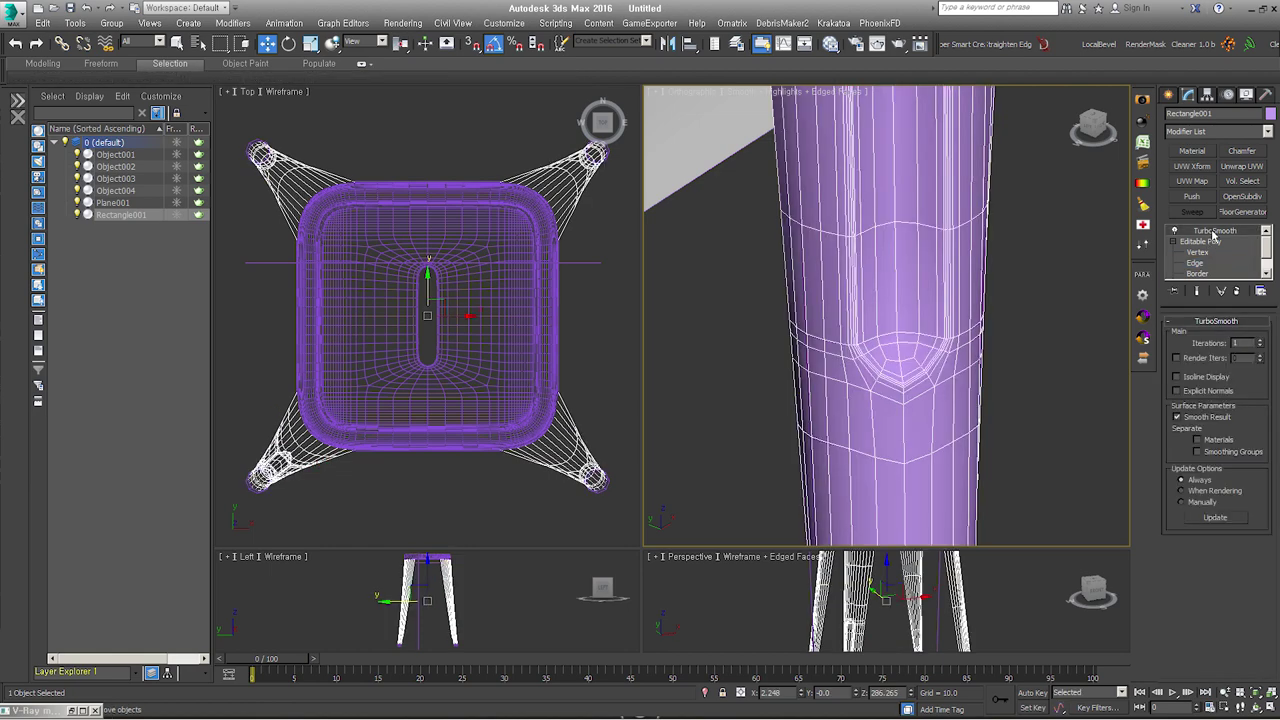
mouse_move(905, 338)
alt+middle_down()
mouse_move(738, 274)
mouse_move(760, 210)
alt+middle_up()
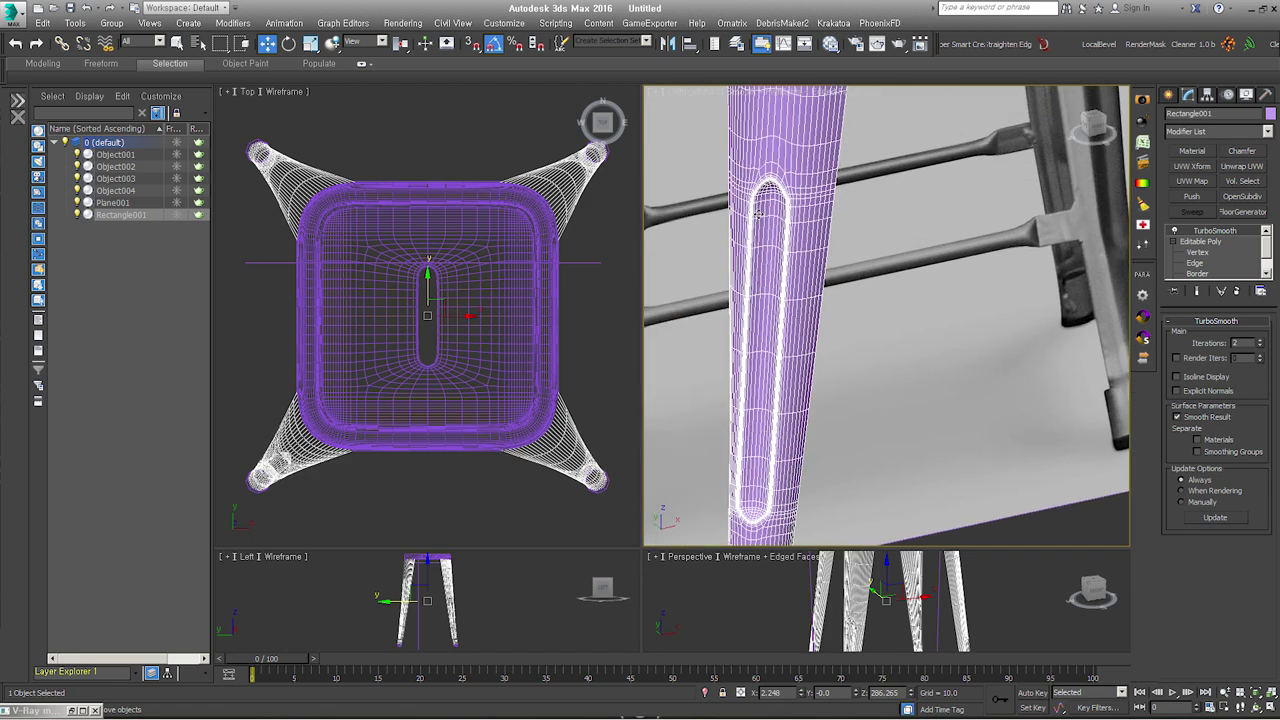
scroll(760, 210, up, 3)
key(F4)
scroll(805, 205, down, 3)
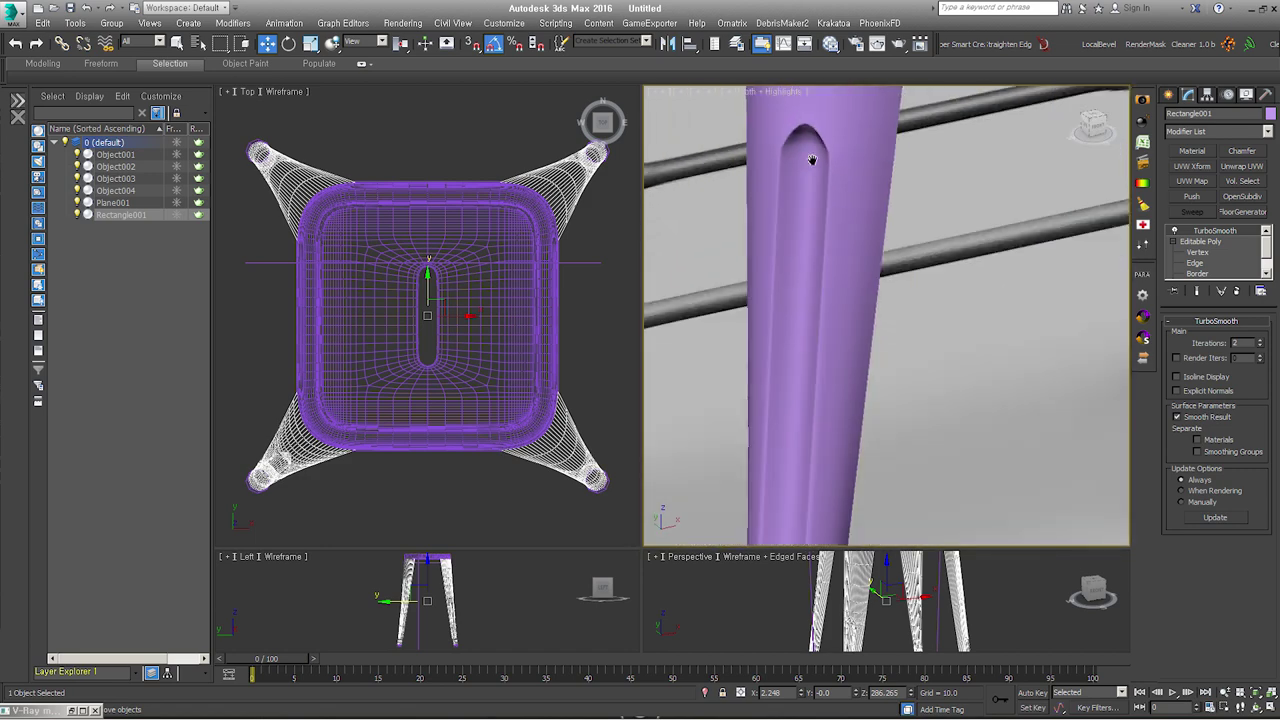
alt+middle_drag(802, 193, 822, 157)
mouse_move(860, 288)
alt+middle_down()
mouse_move(751, 206)
mouse_move(816, 238)
mouse_move(752, 170)
alt+middle_up()
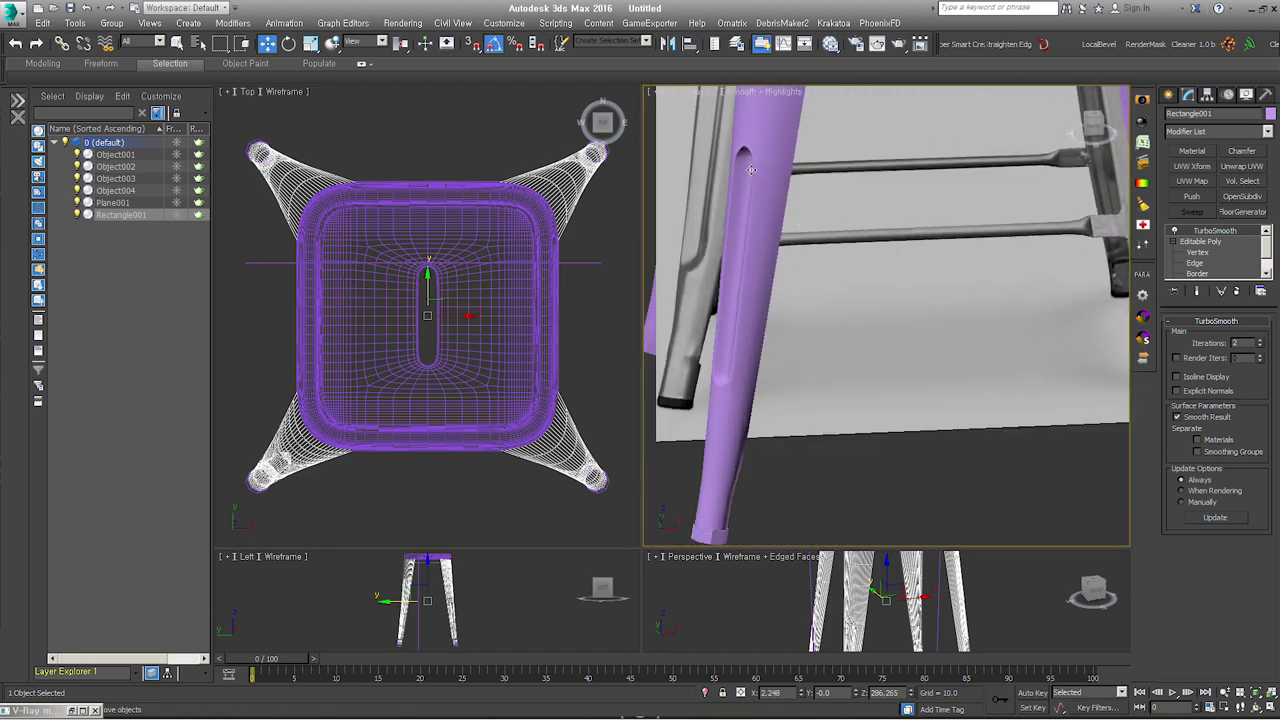
scroll(747, 154, up, 3)
scroll(760, 170, up, 2)
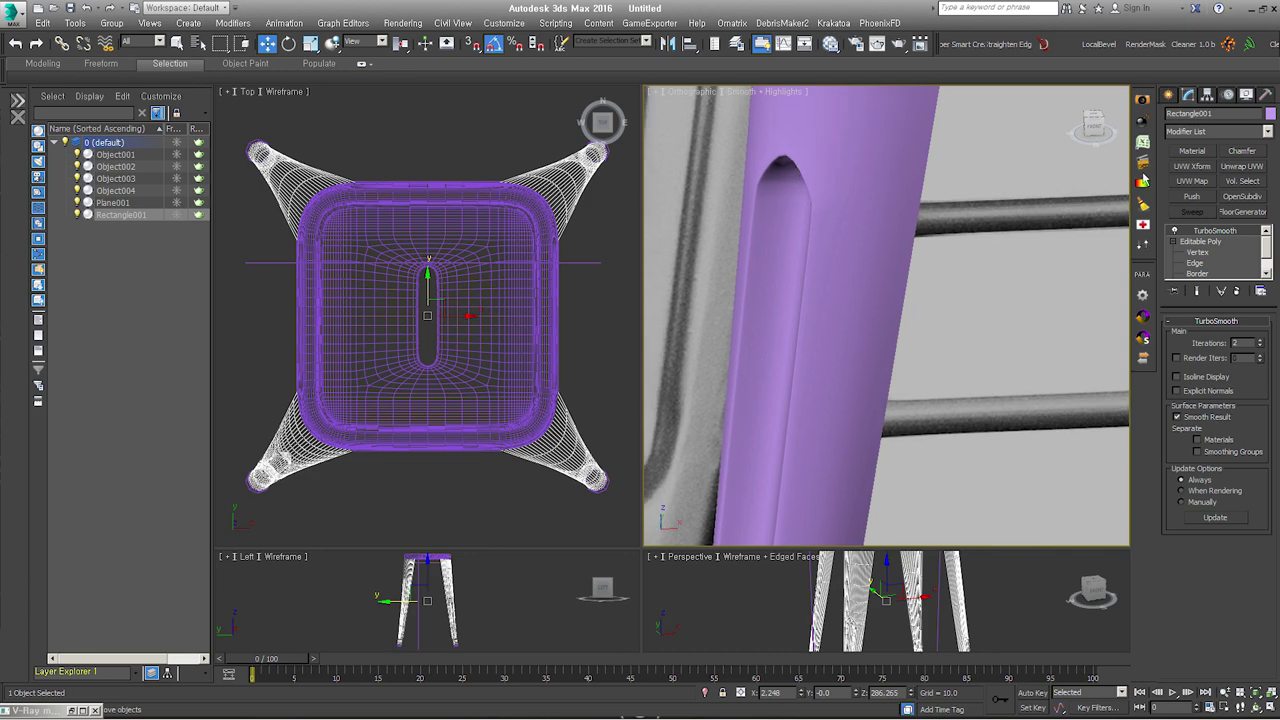
click(1197, 263)
Step: Remove the 10 edges at the top of the leg slot
alt+middle_drag(843, 206, 851, 237)
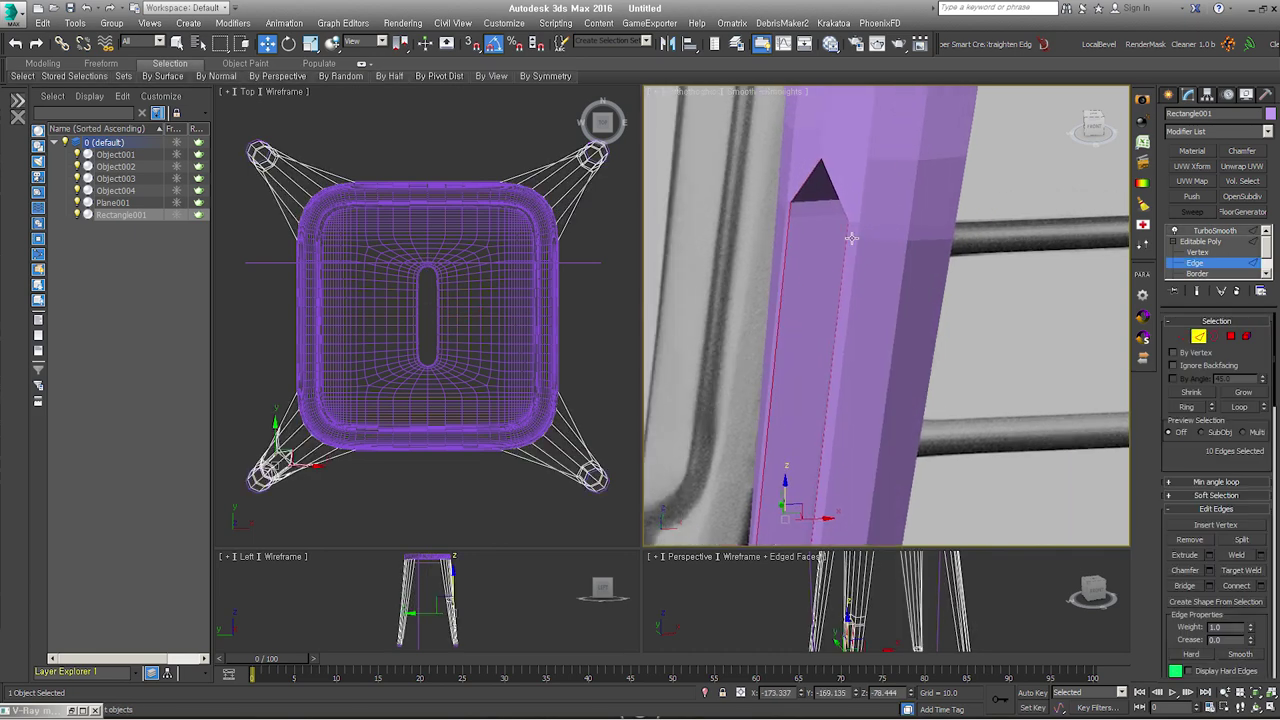
scroll(840, 196, up, 3)
key(F4)
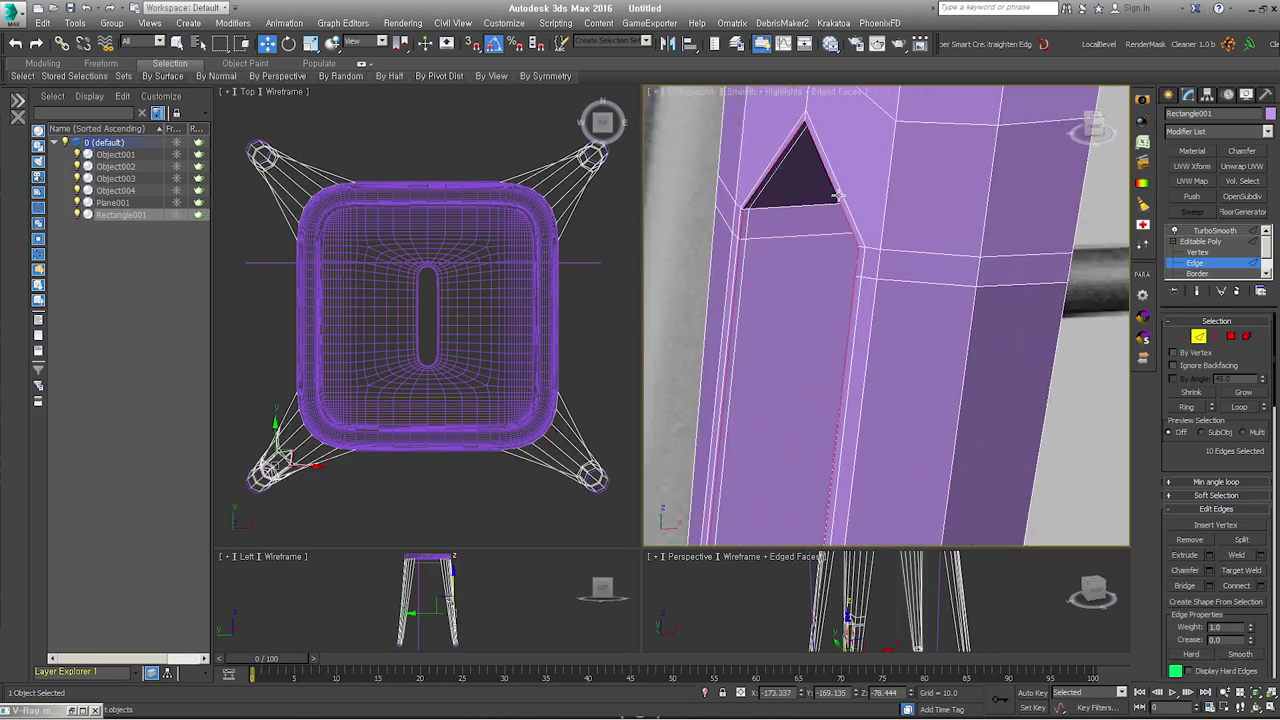
click(1190, 540)
Step: Select the edges around the triangular hole left at the slot top
scroll(930, 278, down, 3)
scroll(907, 309, down, 1)
mouse_move(907, 309)
middle_down()
mouse_move(1150, 312)
mouse_move(986, 312)
middle_up()
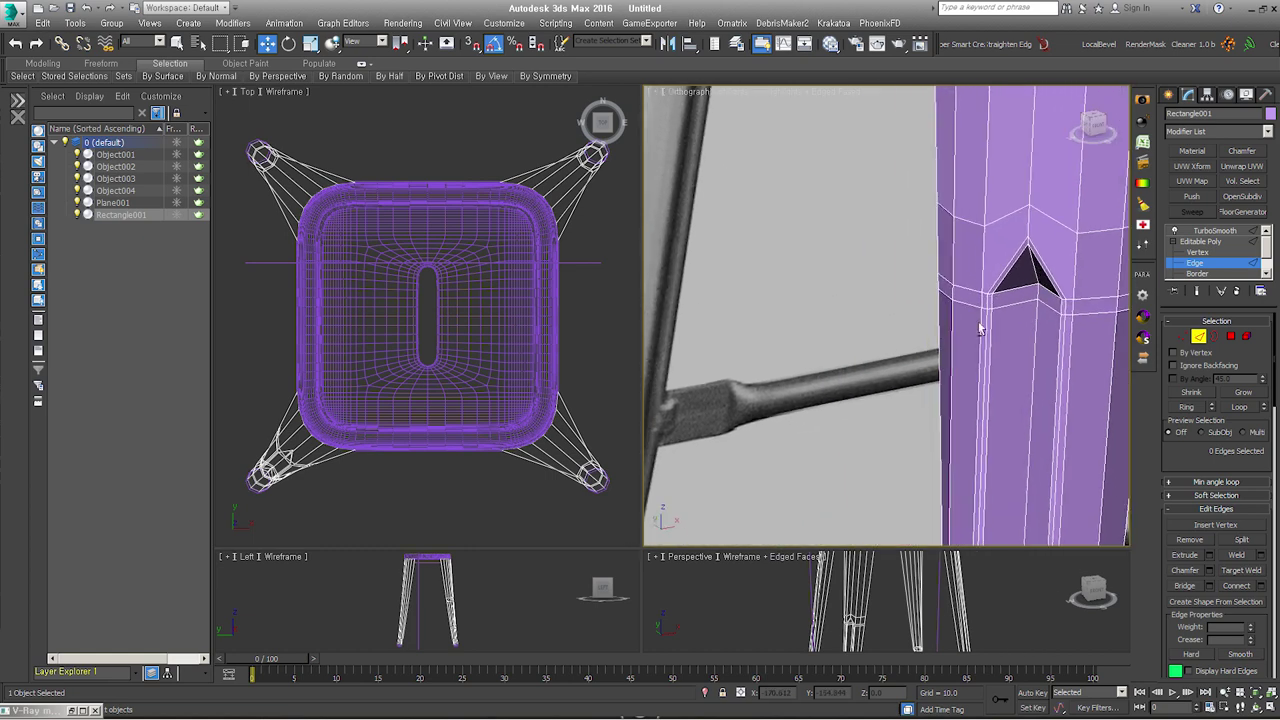
alt+middle_drag(975, 331, 998, 343)
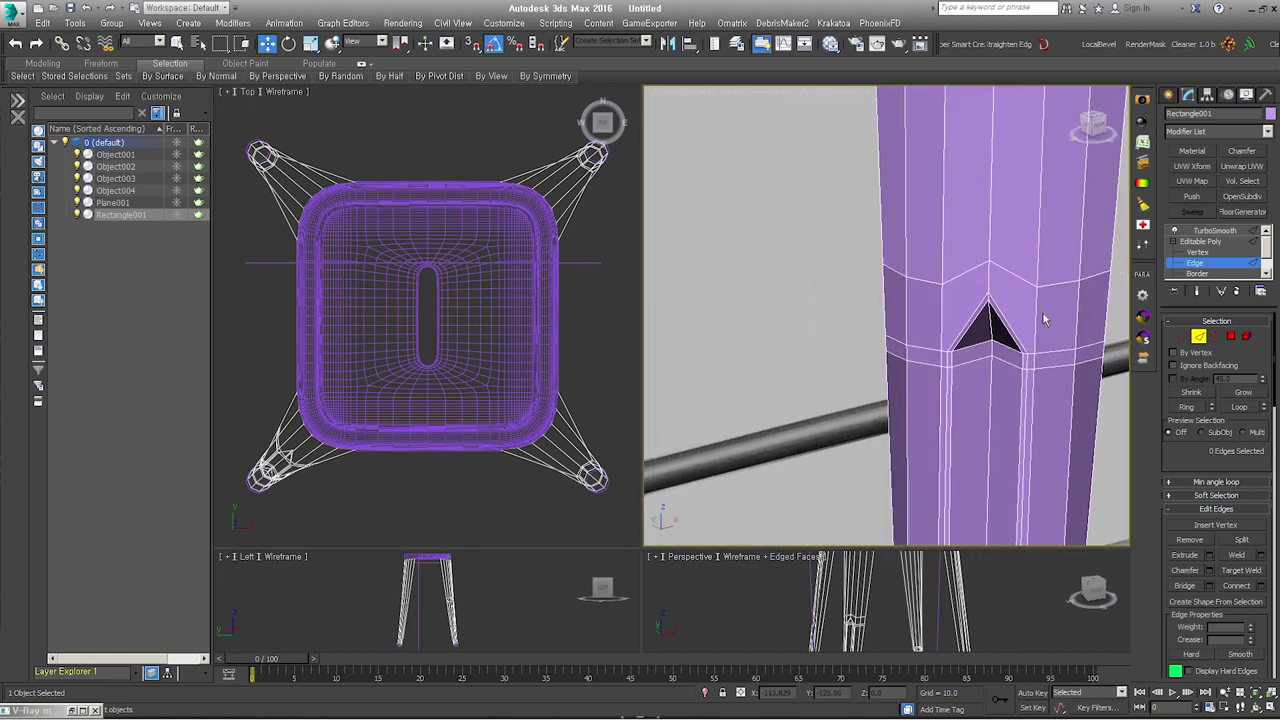
click(1005, 329)
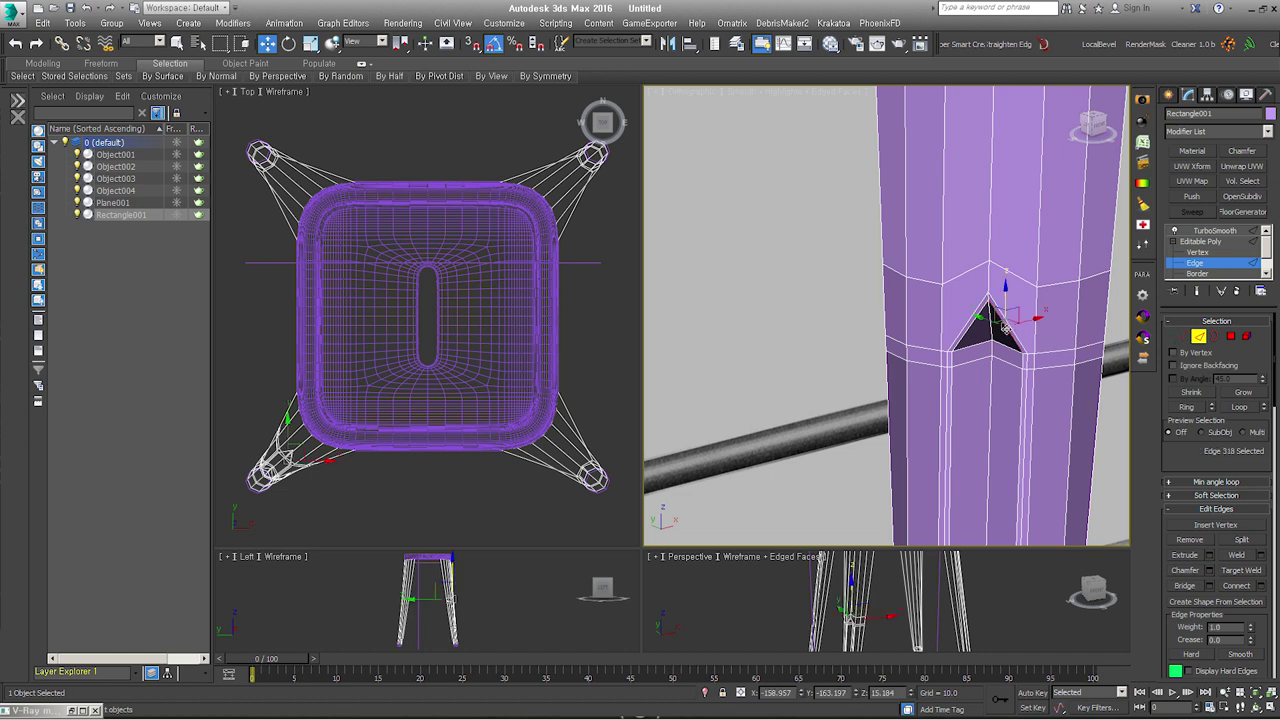
ctrl+click(1016, 334)
ctrl+click(1036, 306)
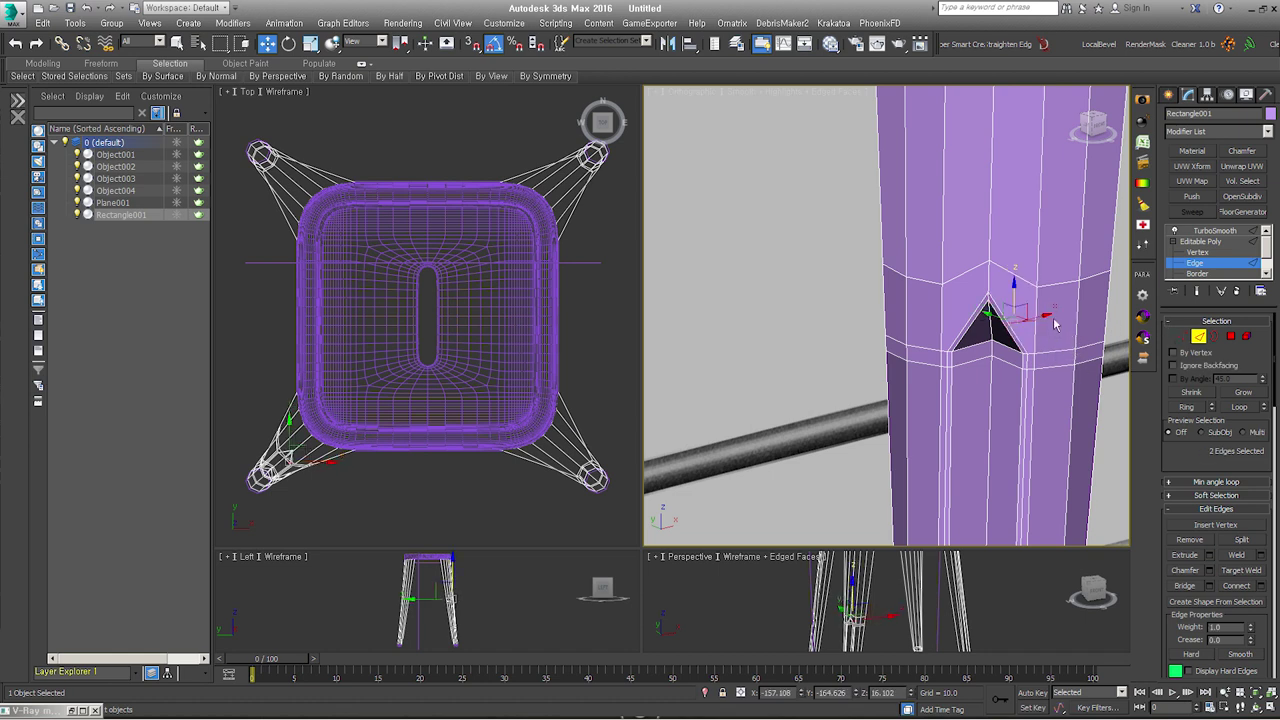
Step: Target Weld a vertex beside the hole onto its neighbour, then pick the right-corner vertex
key(1)
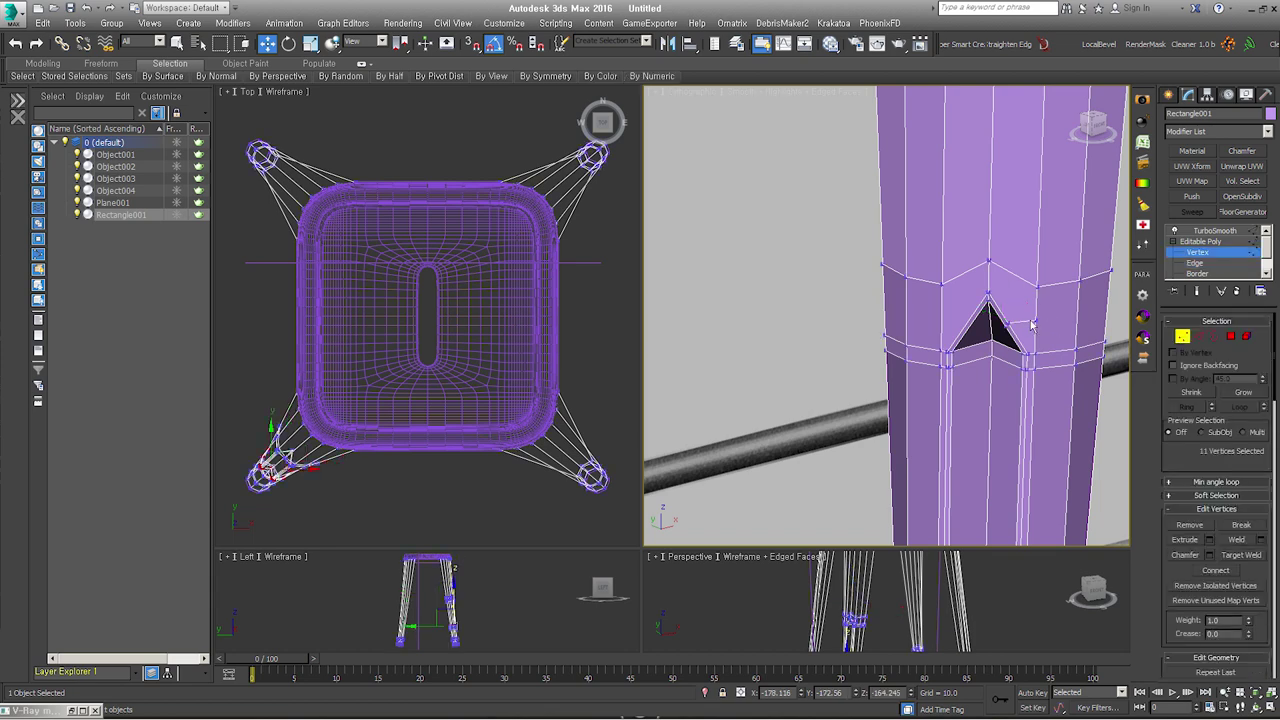
key(ctrl+w)
click(1030, 320)
click(1036, 288)
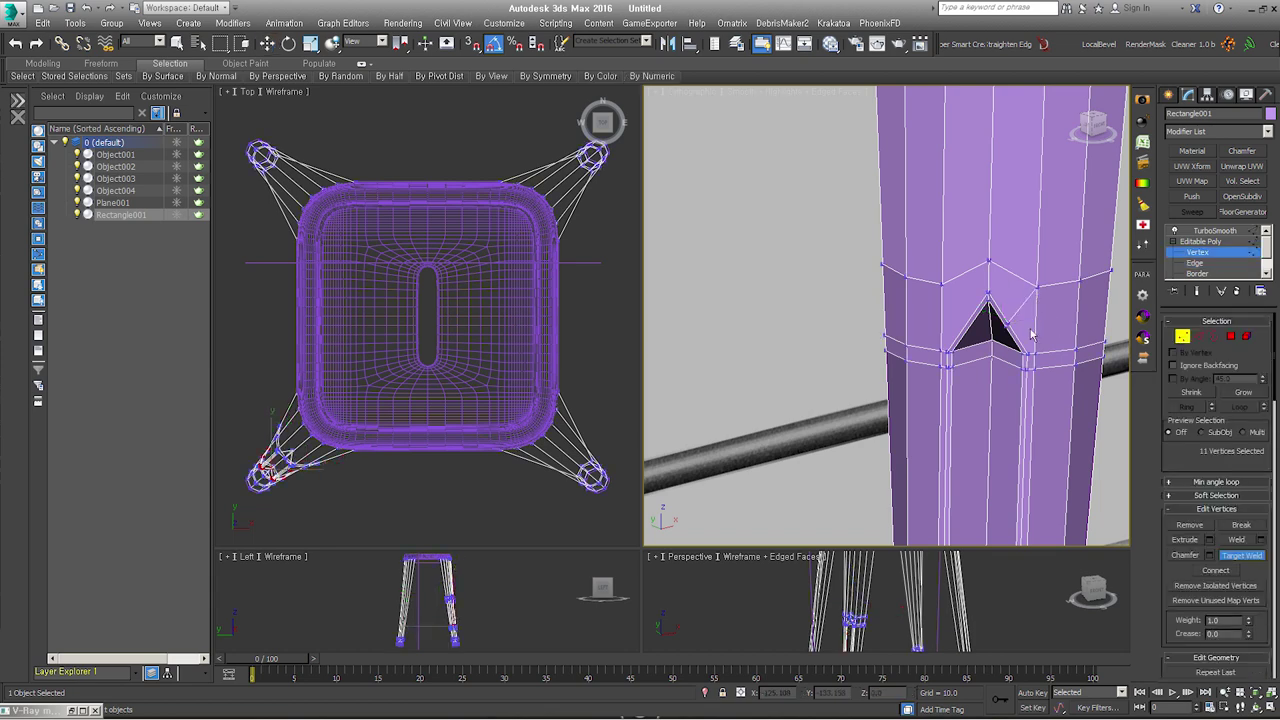
key(w)
click(1010, 318)
alt+middle_drag(1018, 320, 1024, 313)
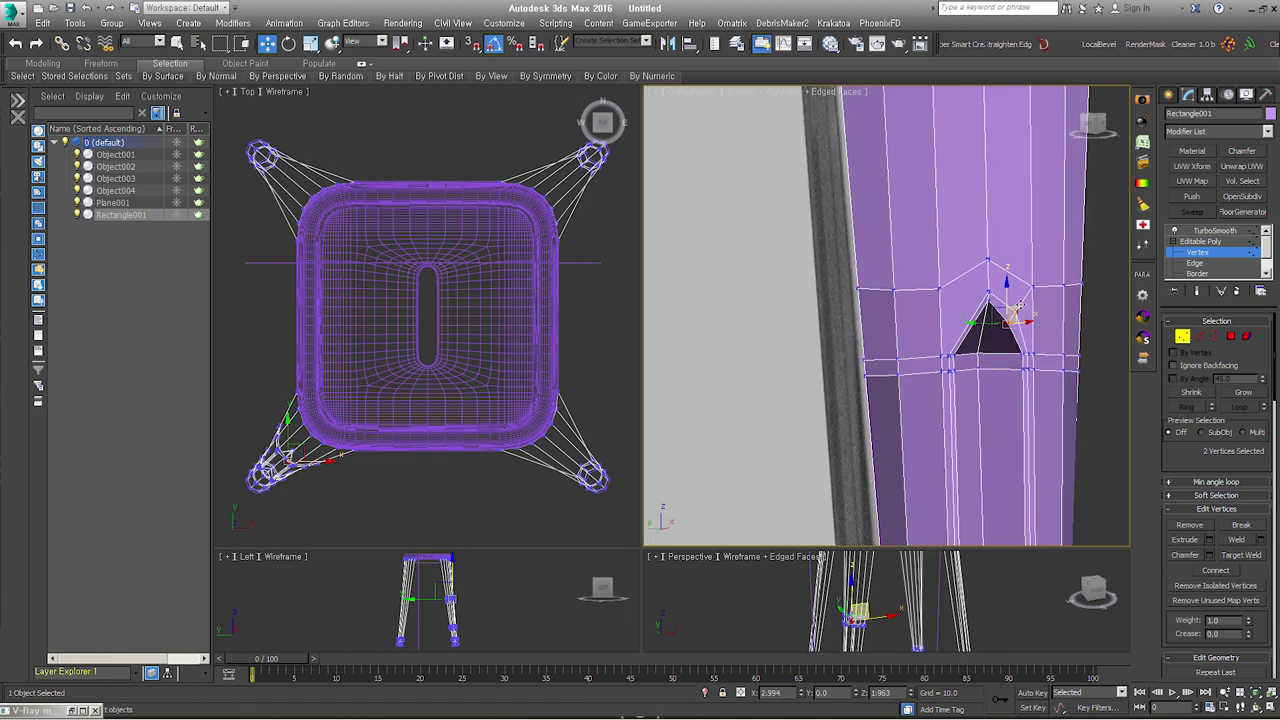
click(1042, 327)
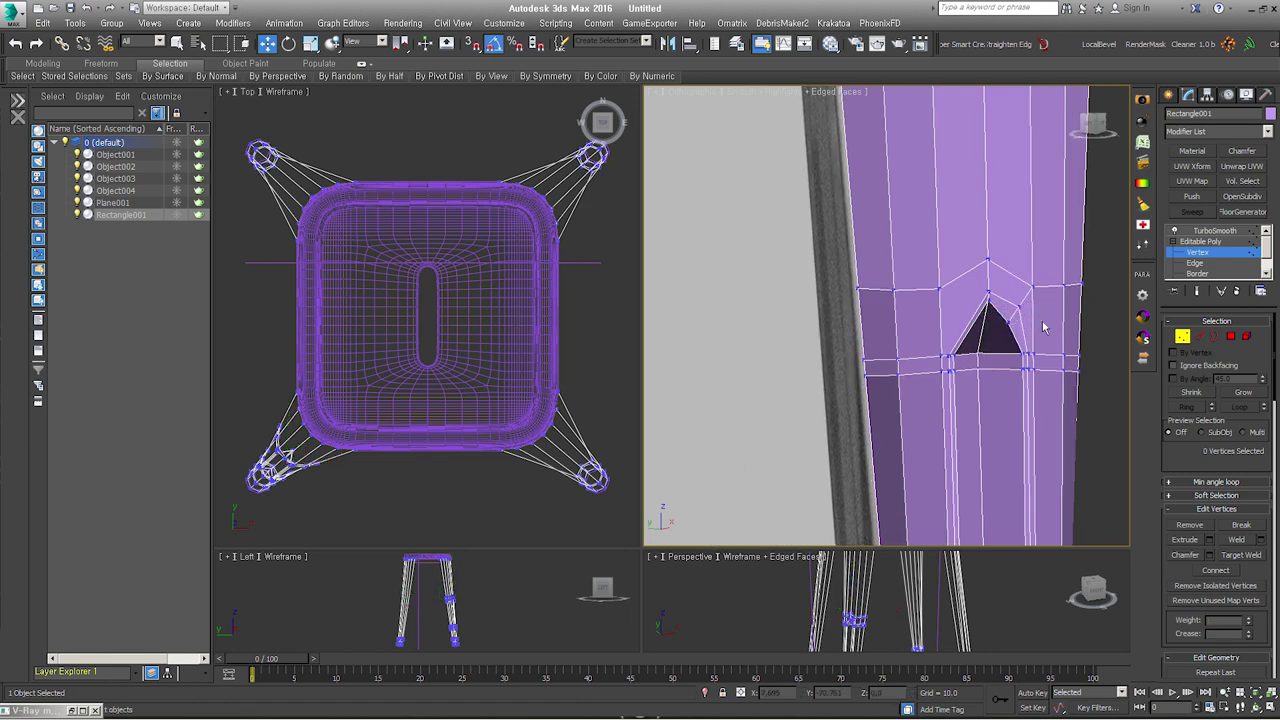
click(1010, 317)
Step: Select the hole's left edge and vertex, then turn on Show End Result
alt+middle_drag(1012, 313, 982, 300)
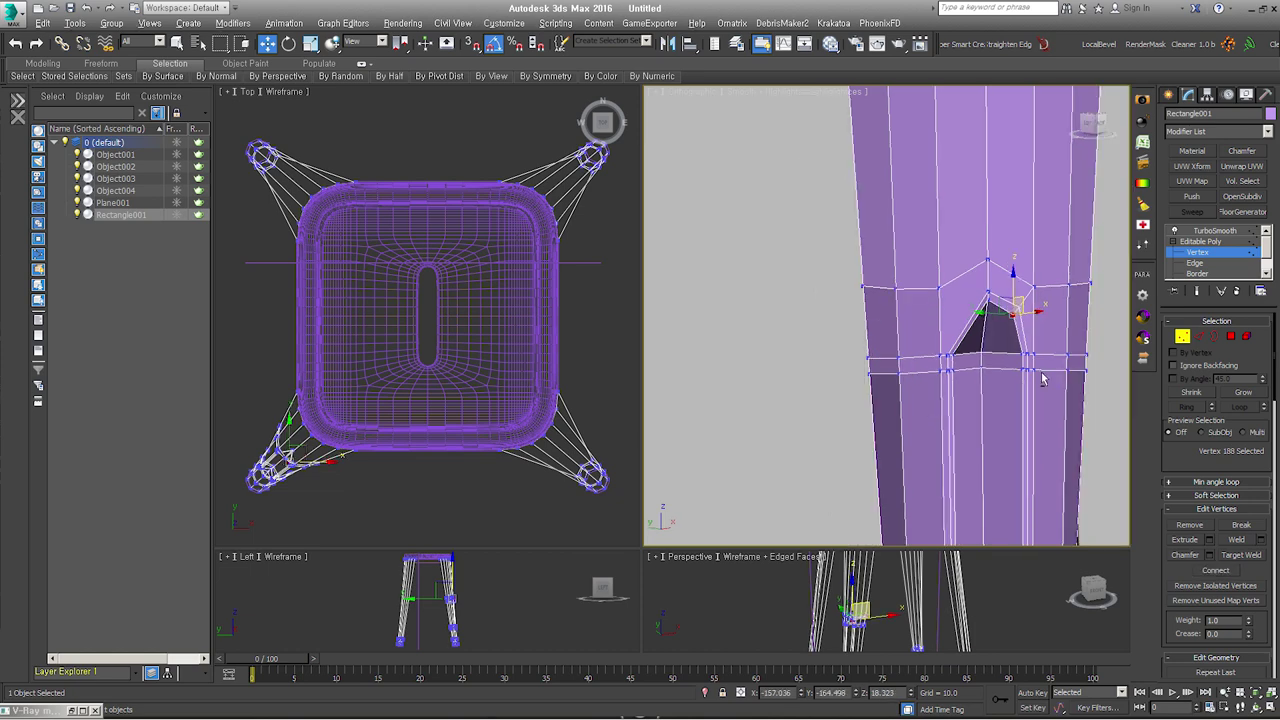
alt+middle_drag(997, 362, 997, 337)
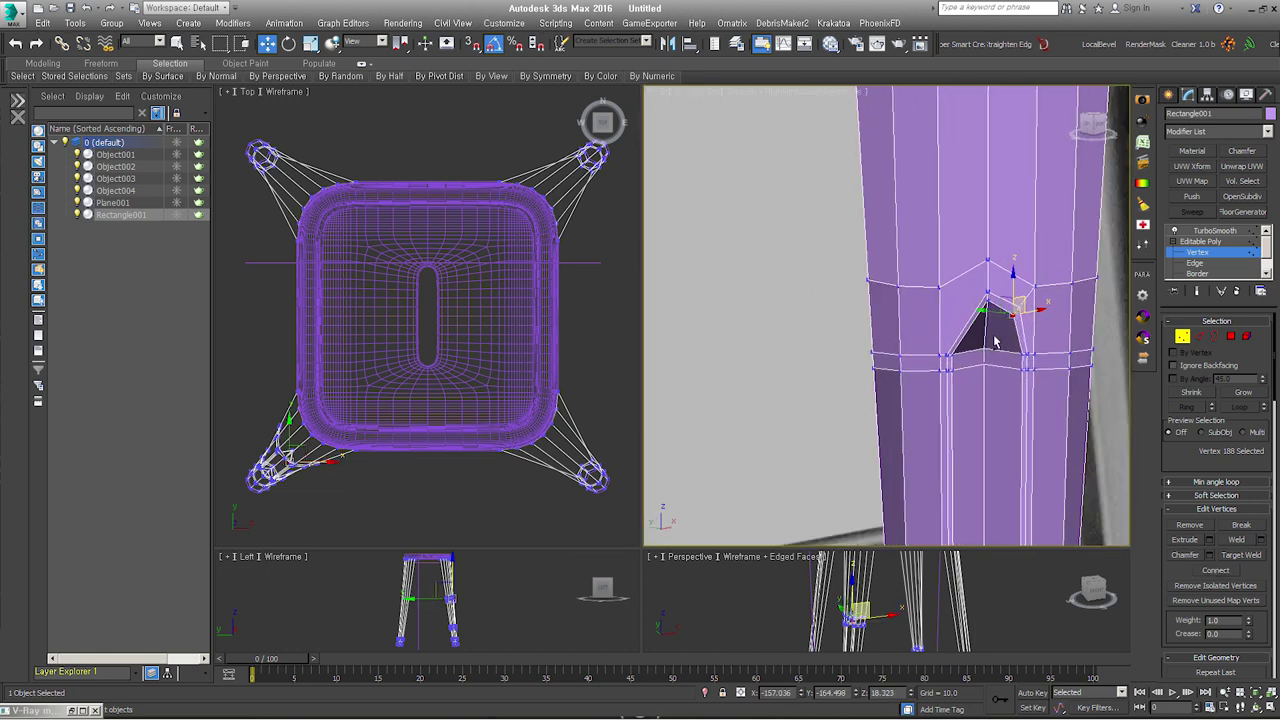
key(2)
click(967, 322)
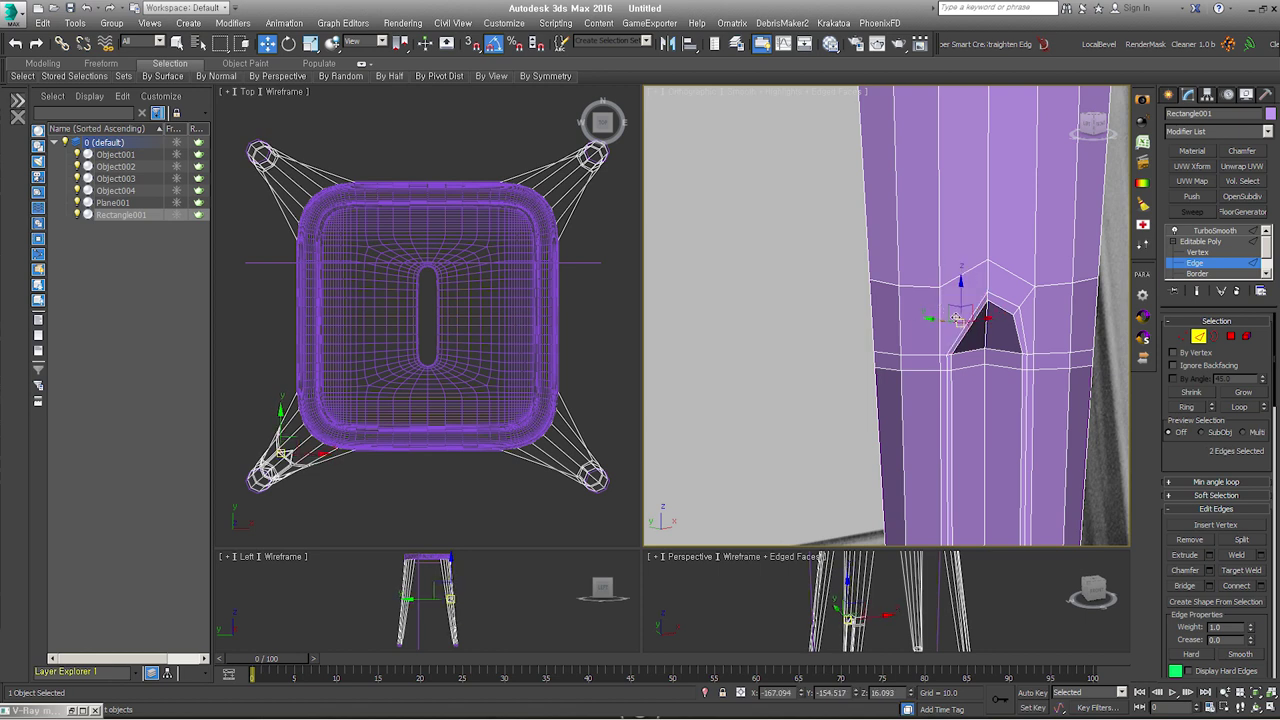
key(1)
click(948, 296)
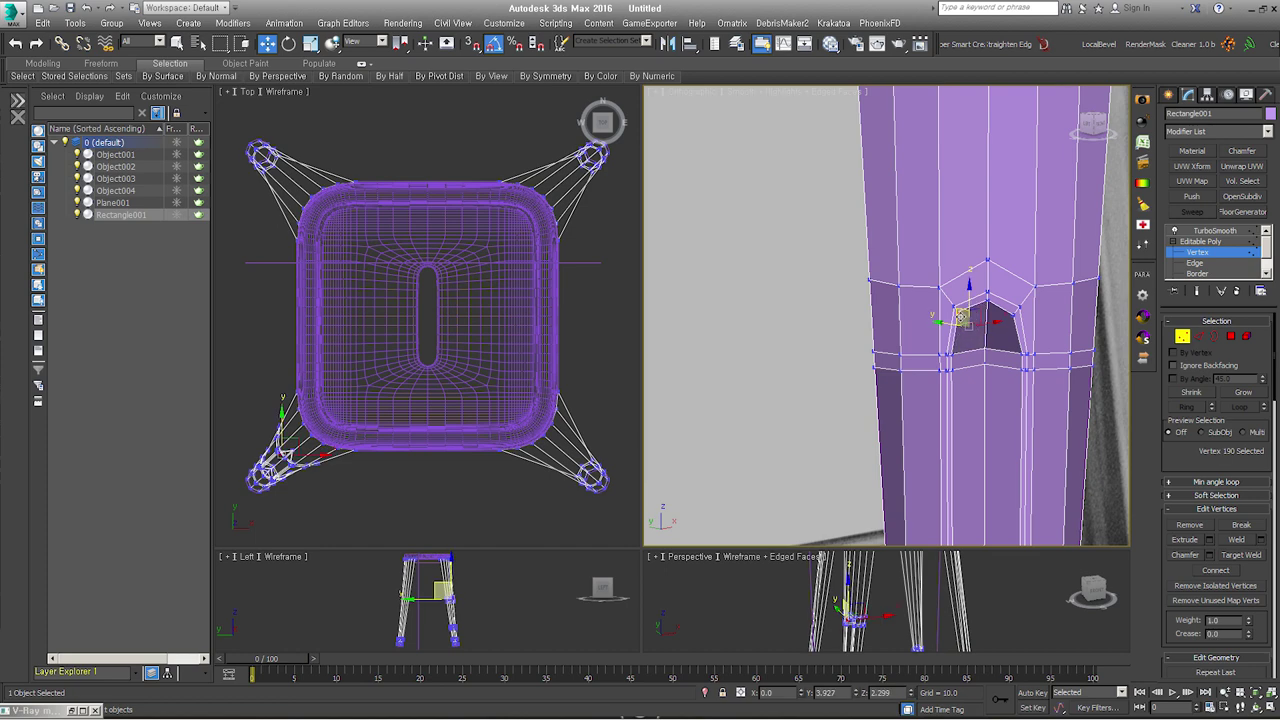
click(1200, 241)
click(1199, 291)
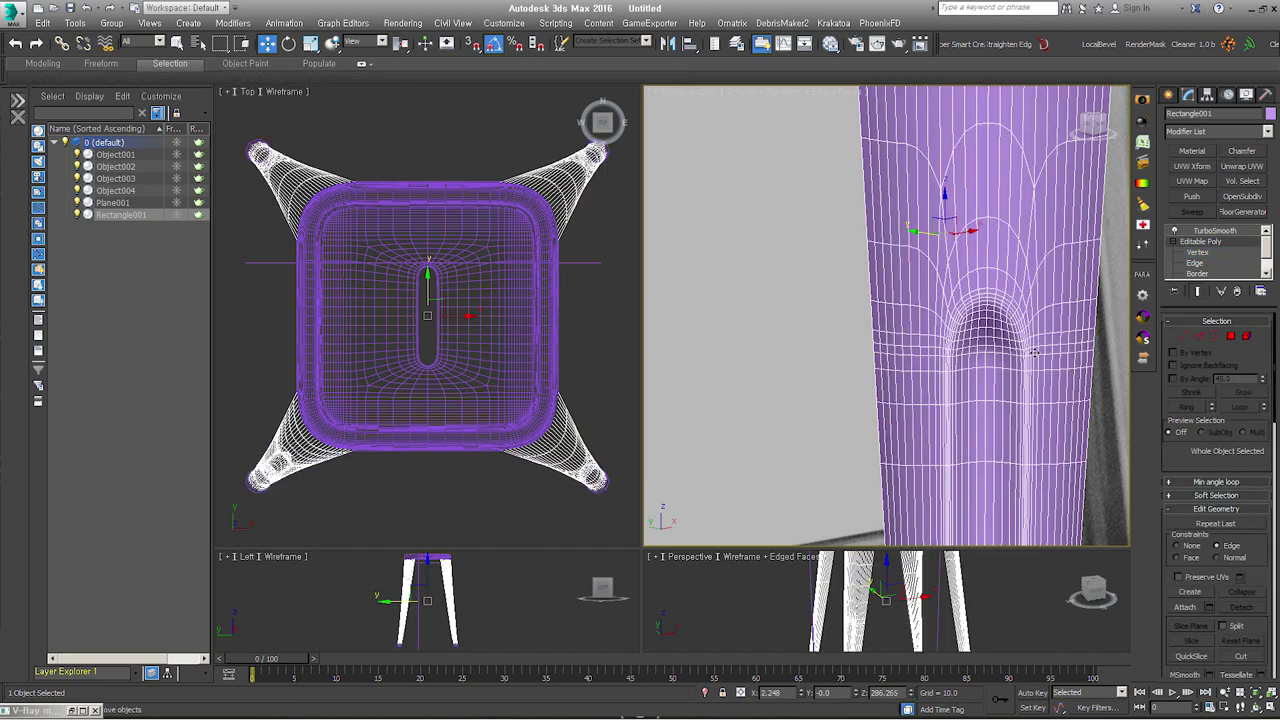
Step: Inspect the smoothed lower leg ends, then drop from TurboSmooth to Editable Poly vertex level
scroll(1036, 349, down, 2)
scroll(1016, 250, down, 1)
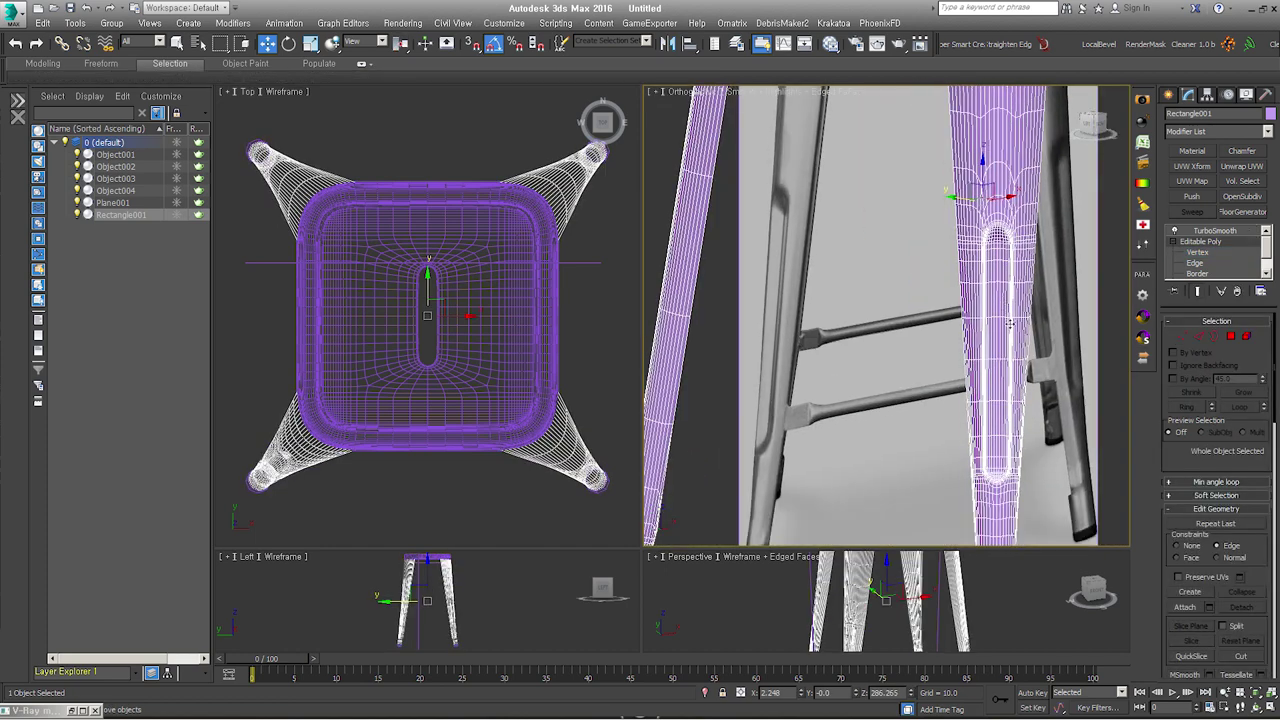
scroll(1011, 324, down, 2)
scroll(945, 476, down, 1)
scroll(945, 476, up, 3)
scroll(966, 434, up, 2)
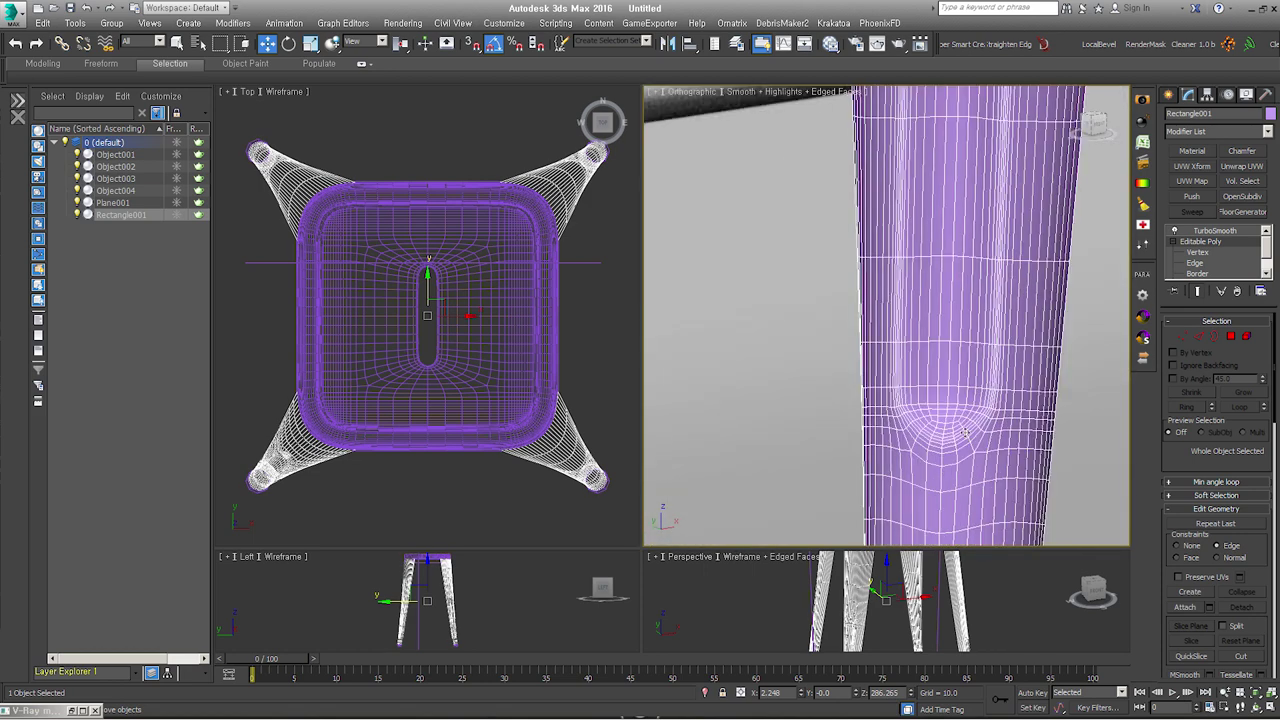
key(F4)
scroll(963, 425, down, 3)
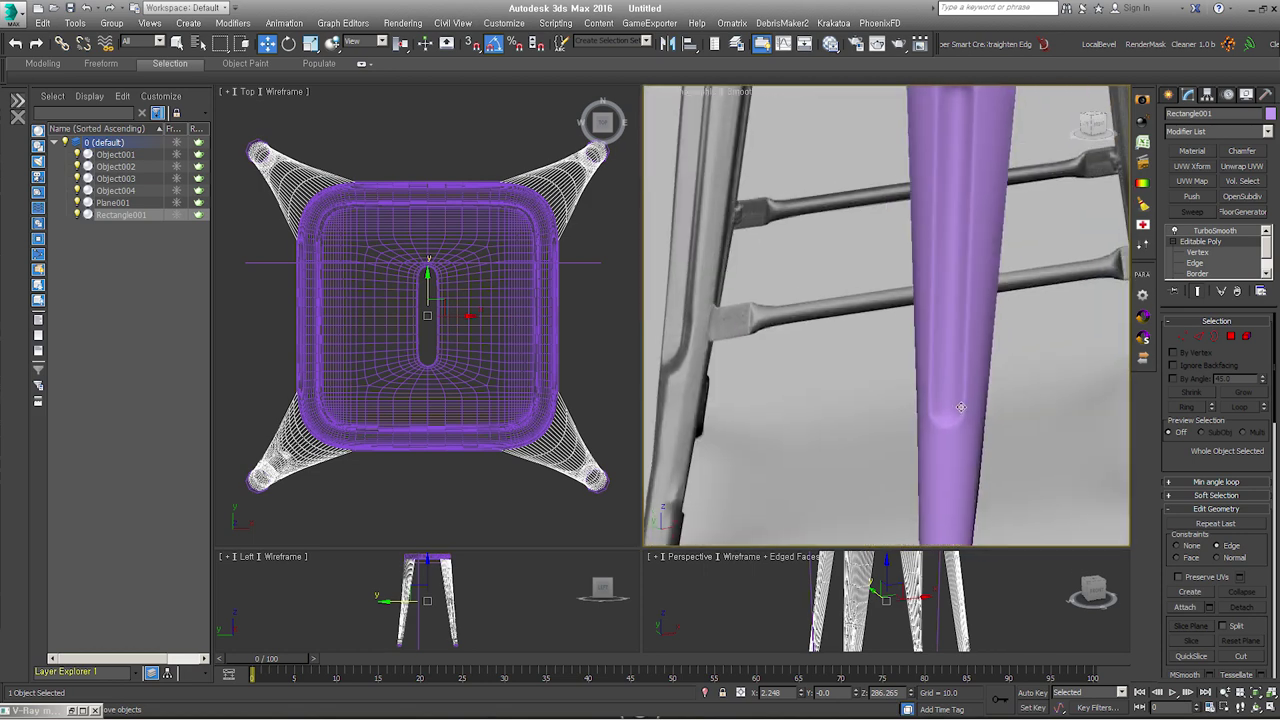
middle_drag(945, 400, 925, 432)
alt+middle_drag(928, 174, 931, 403)
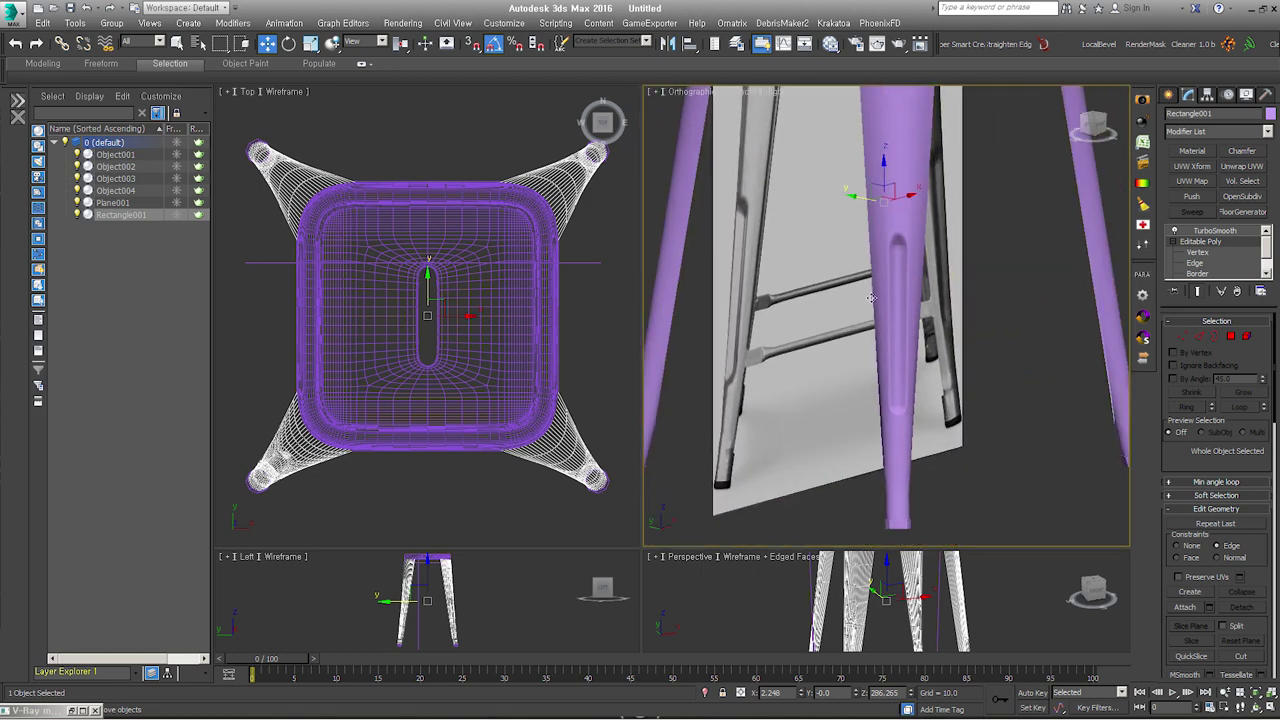
mouse_move(922, 403)
alt+middle_down()
mouse_move(887, 296)
mouse_move(925, 326)
alt+middle_up()
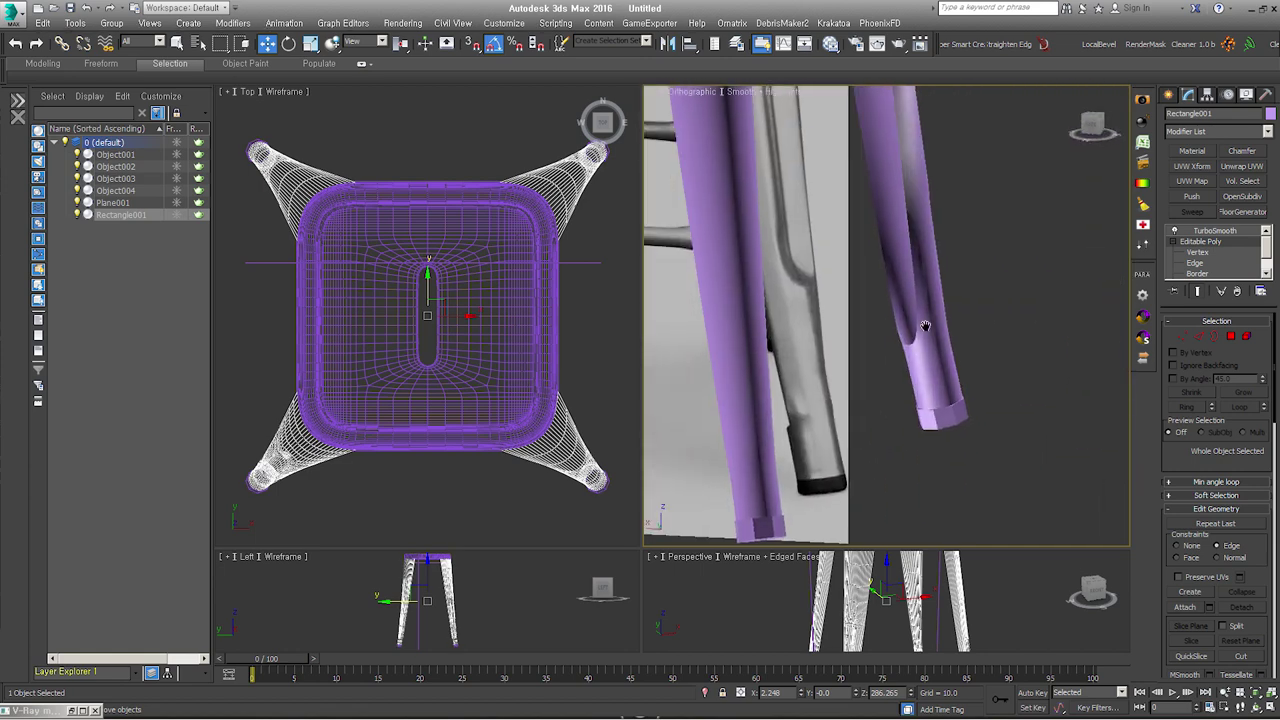
click(1225, 232)
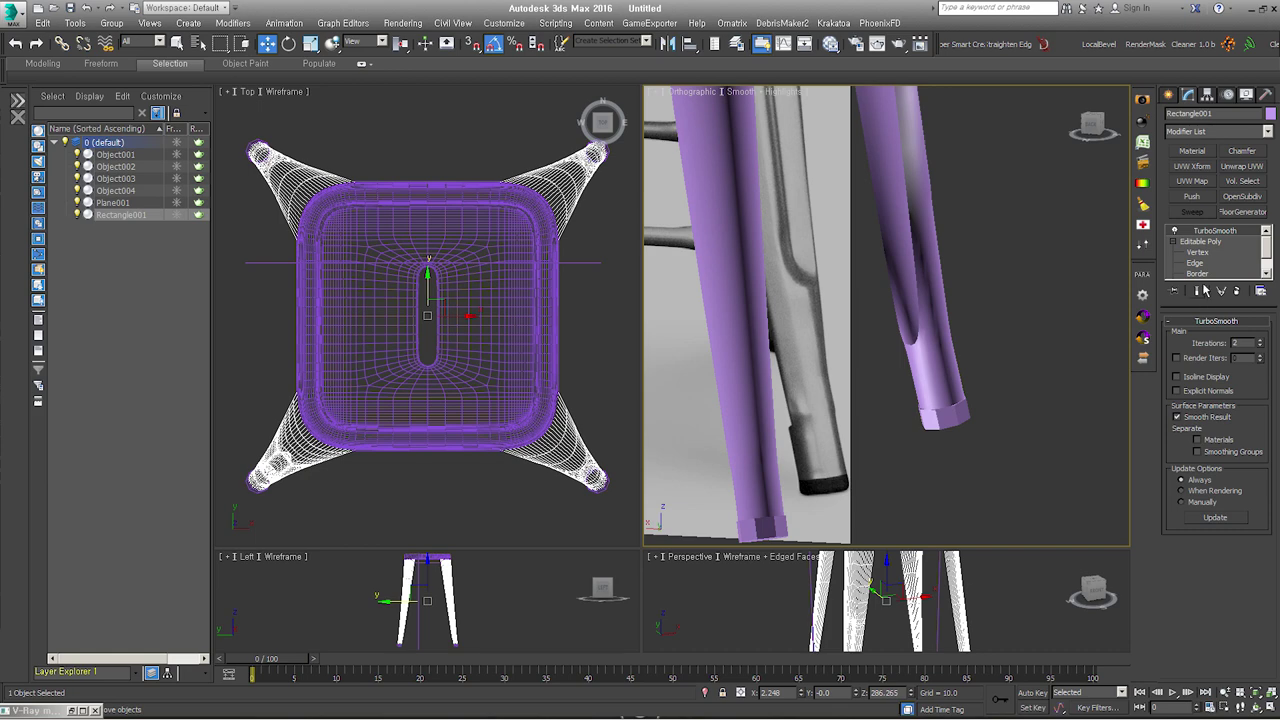
click(1198, 253)
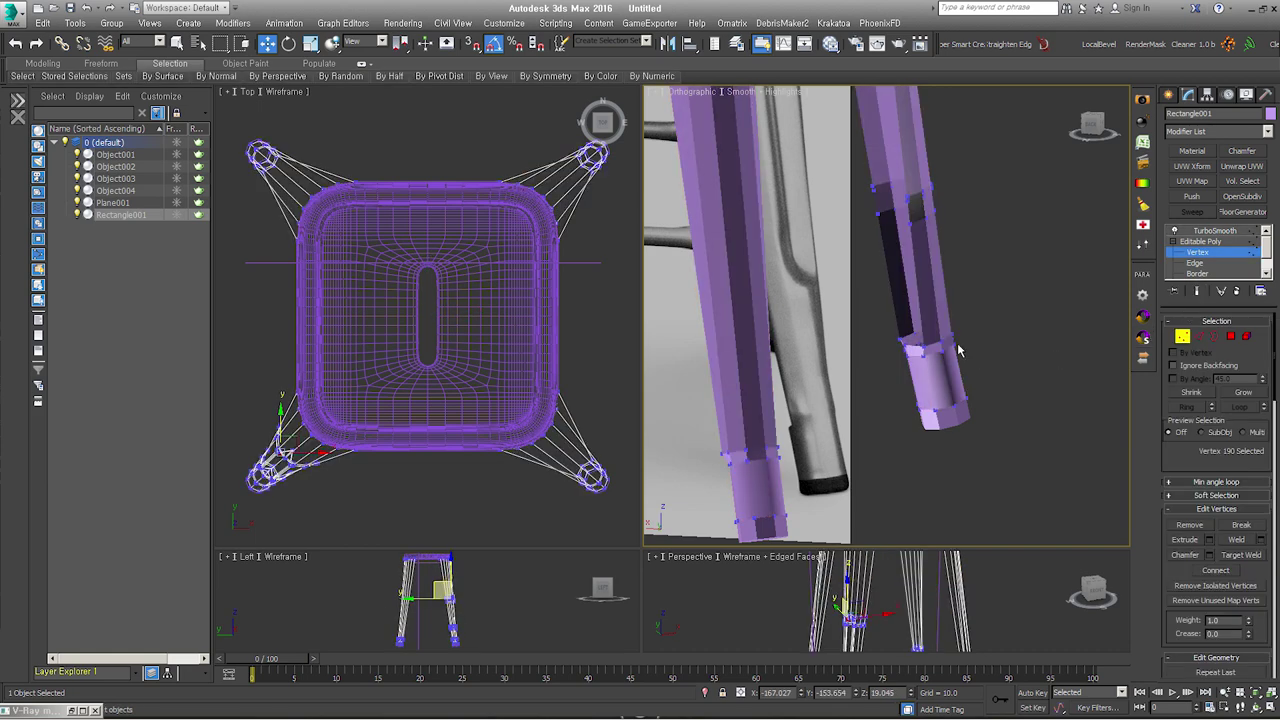
Step: Delete the light face and neighbouring triangle at the leg joint, leaving a gap
scroll(958, 350, up, 2)
scroll(955, 348, up, 1)
scroll(940, 342, up, 2)
mouse_move(937, 340)
middle_down()
mouse_move(1010, 341)
mouse_move(1035, 375)
mouse_move(998, 395)
mouse_move(1073, 328)
middle_up()
scroll(978, 376, up, 2)
alt+middle_drag(978, 376, 1037, 387)
key(4)
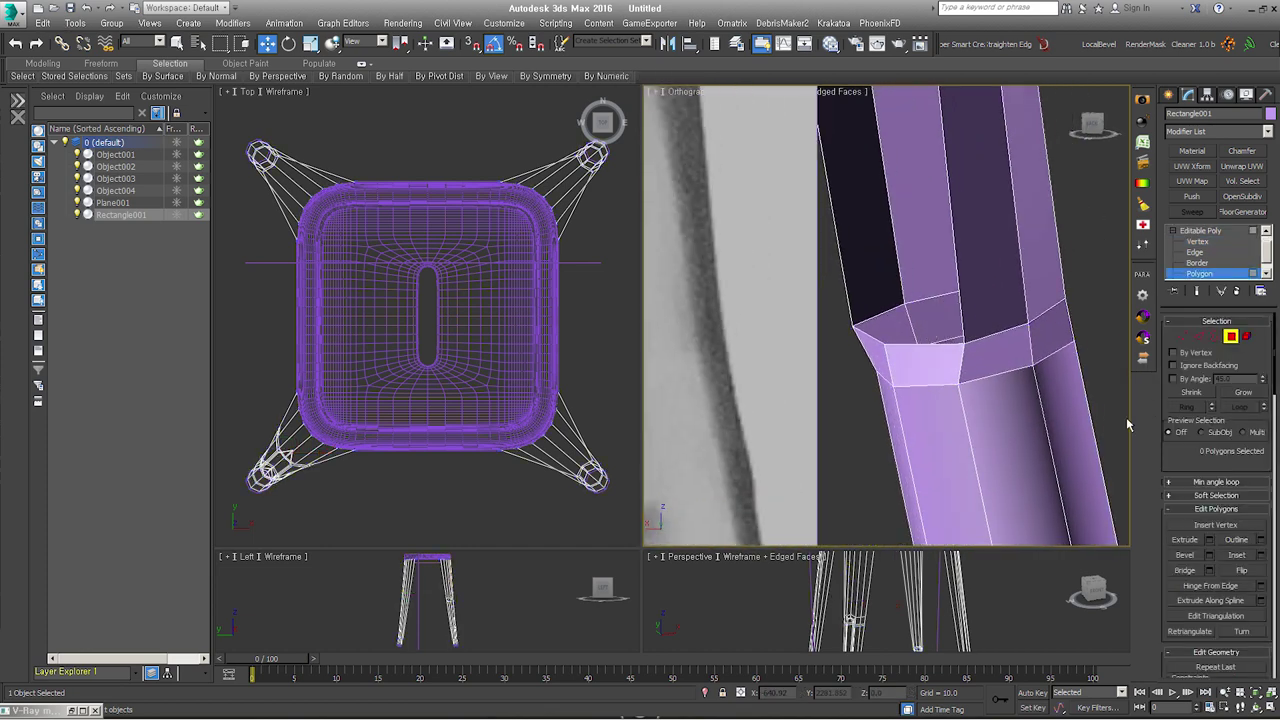
click(945, 376)
ctrl+click(871, 352)
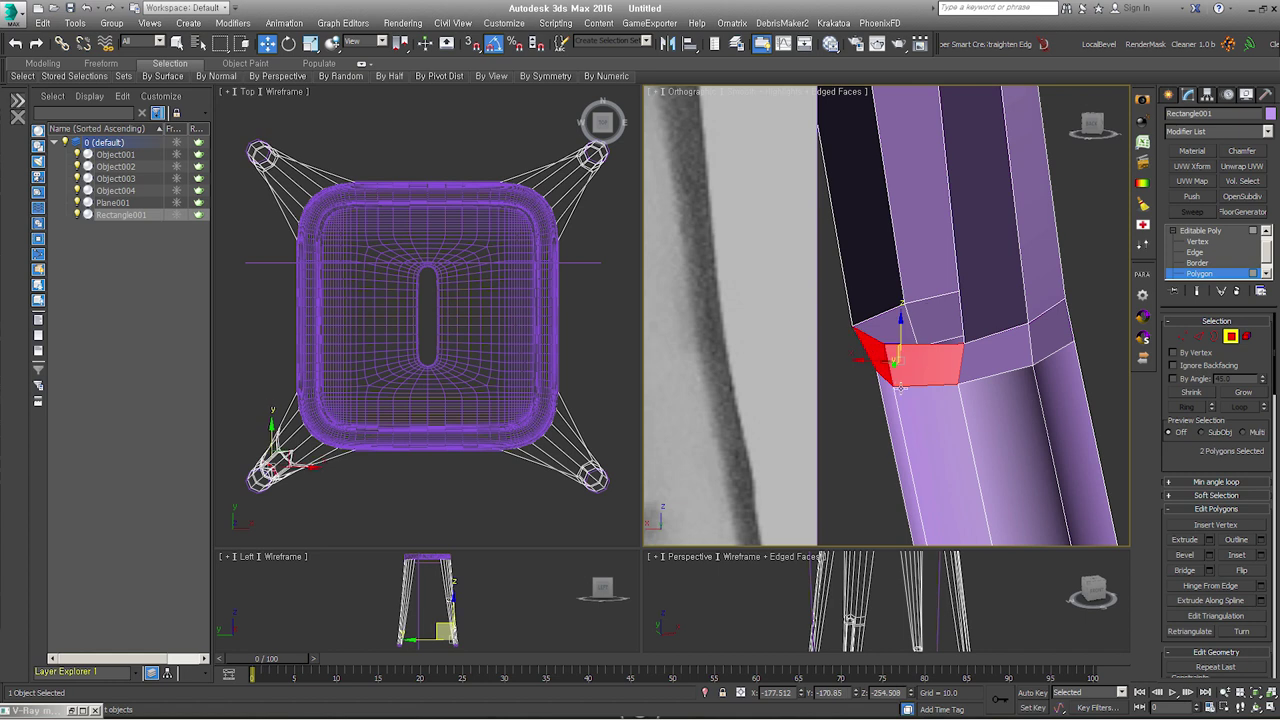
key(Delete)
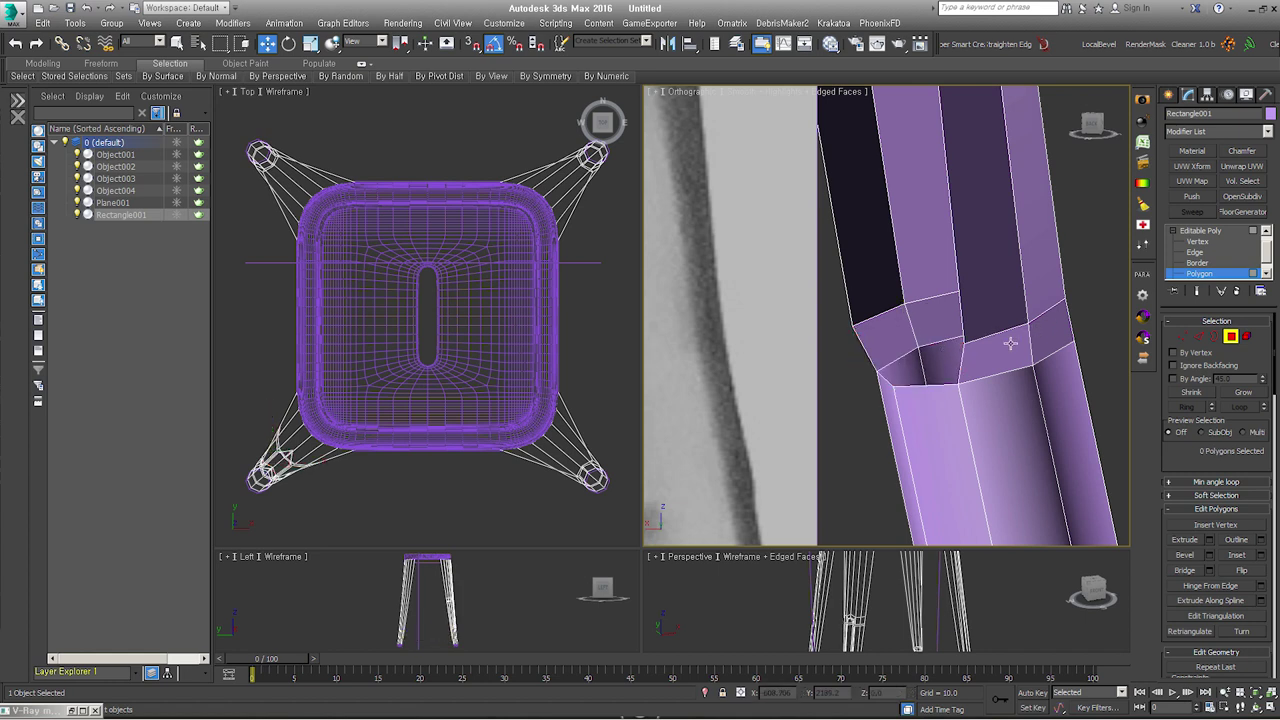
Step: Add an edge loop across the joint band and switch to Edge level
click(1030, 340)
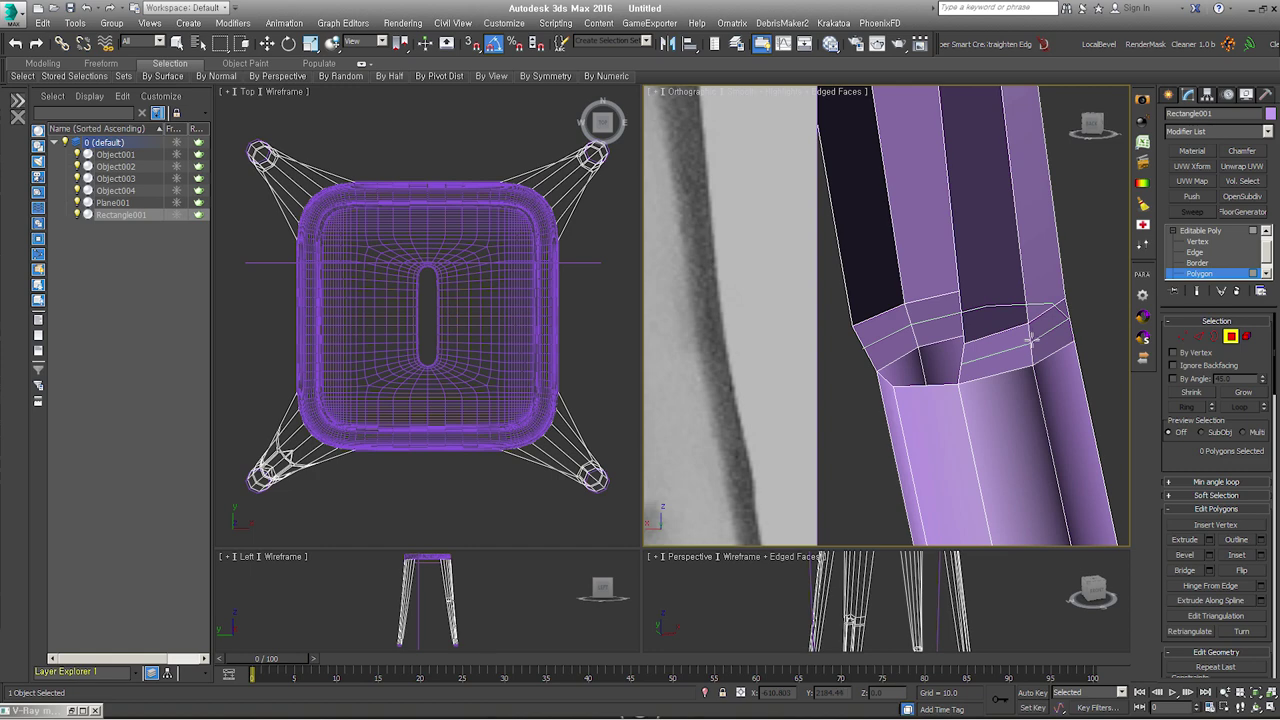
click(1199, 291)
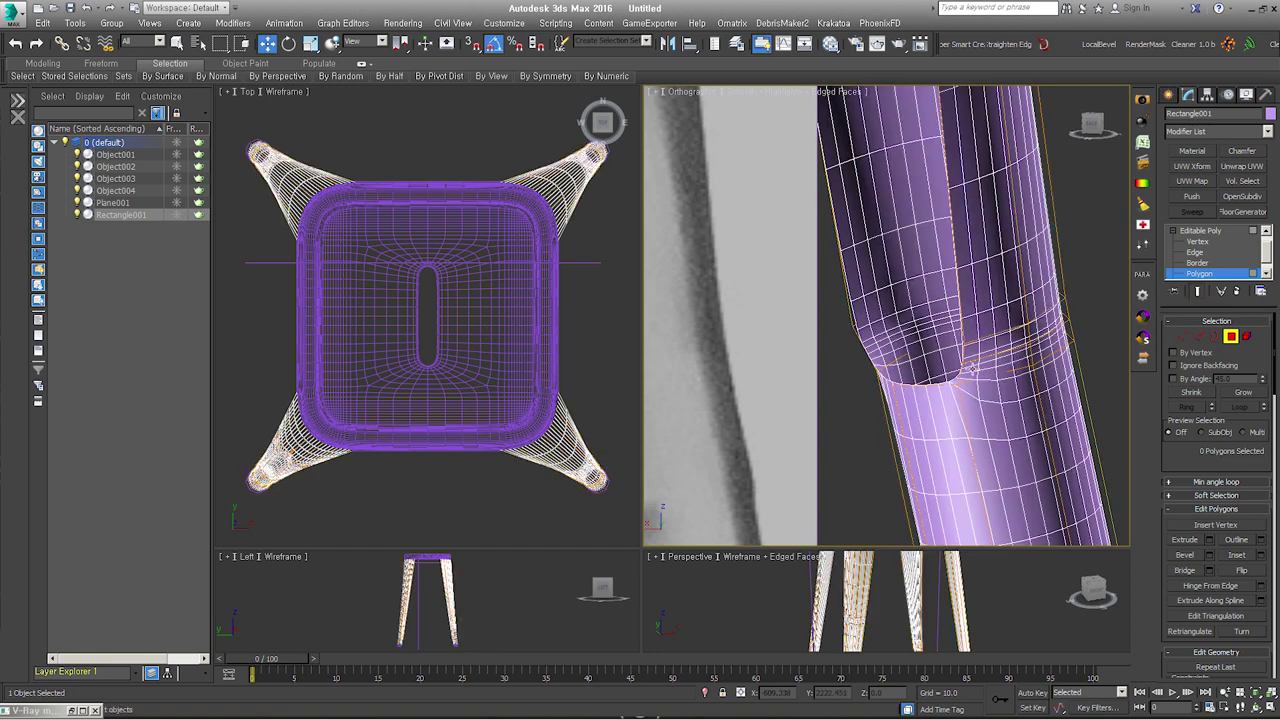
click(1199, 337)
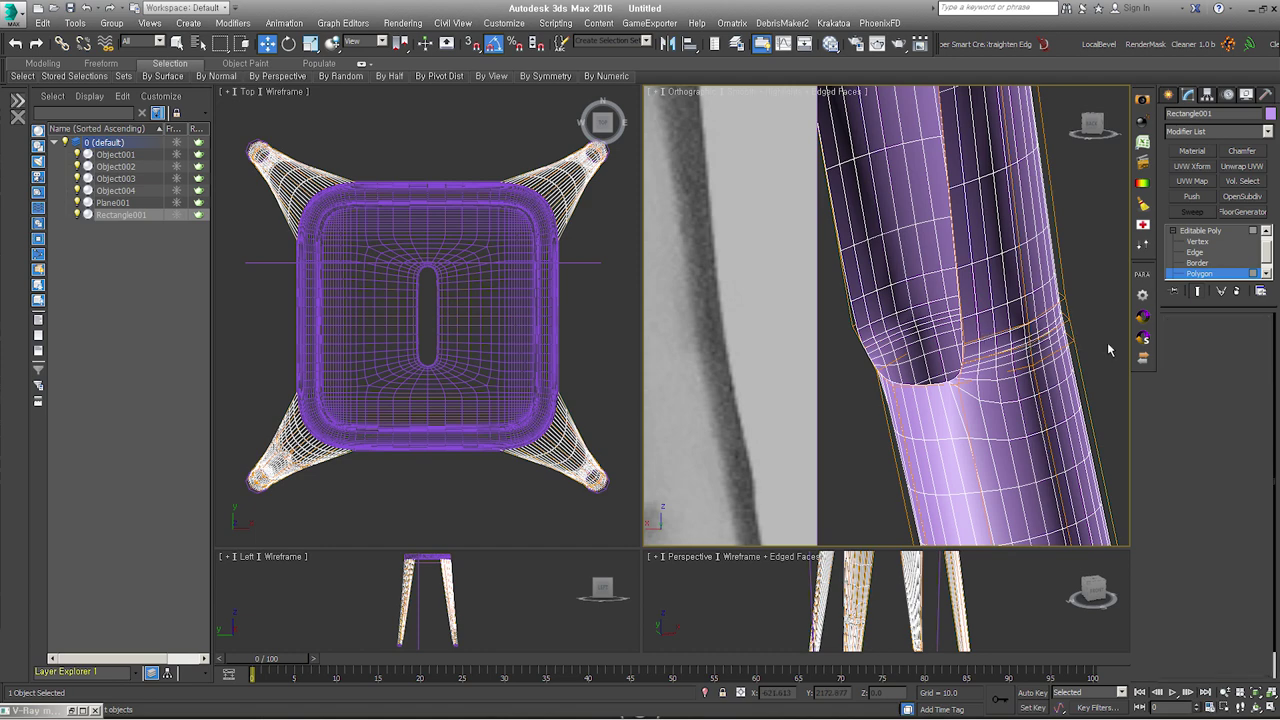
click(1197, 292)
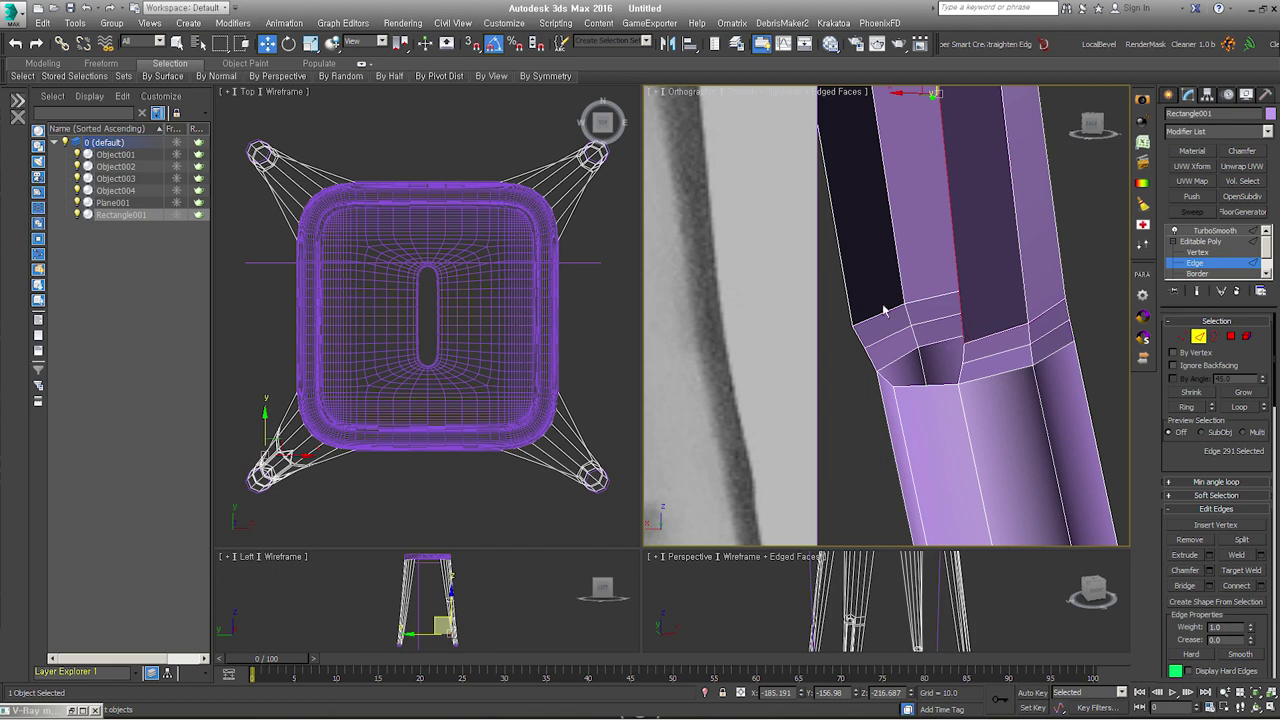
Step: Select the lengthwise edge loop running down the leg
ctrl+click(845, 287)
scroll(845, 287, down, 3)
scroll(845, 287, down, 3)
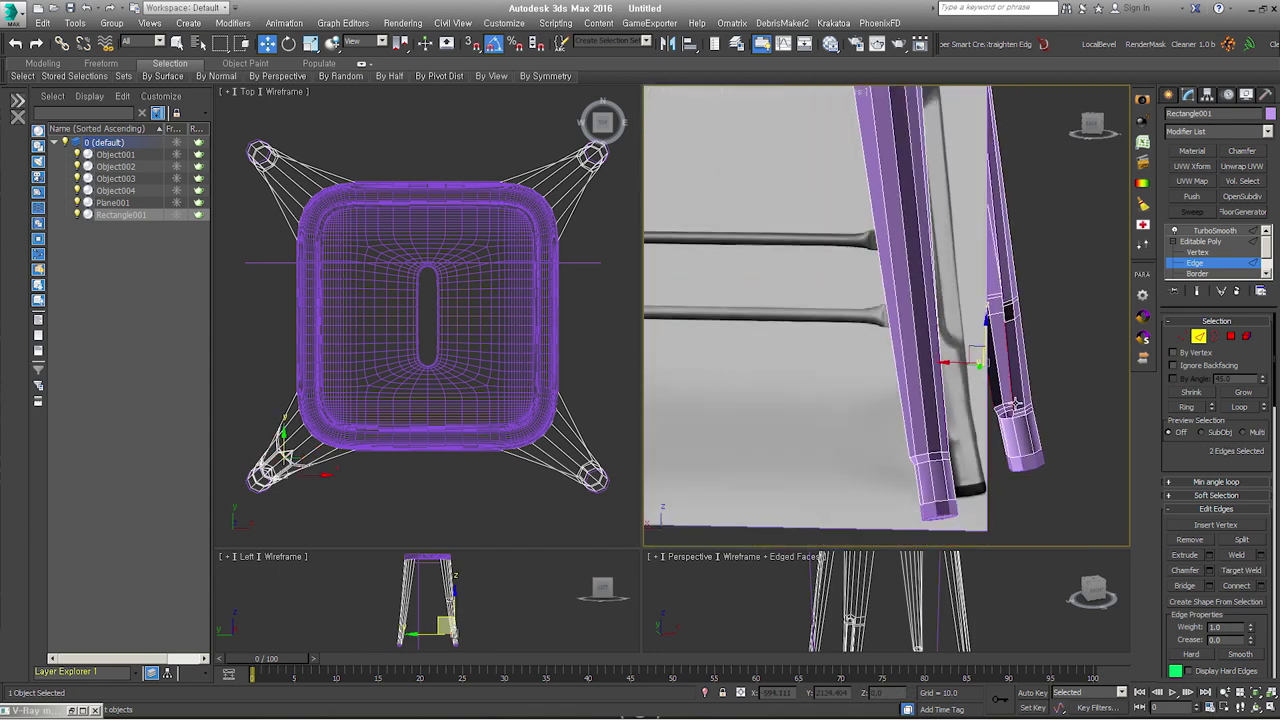
scroll(845, 287, down, 3)
double_click(1002, 410)
scroll(922, 237, down, 5)
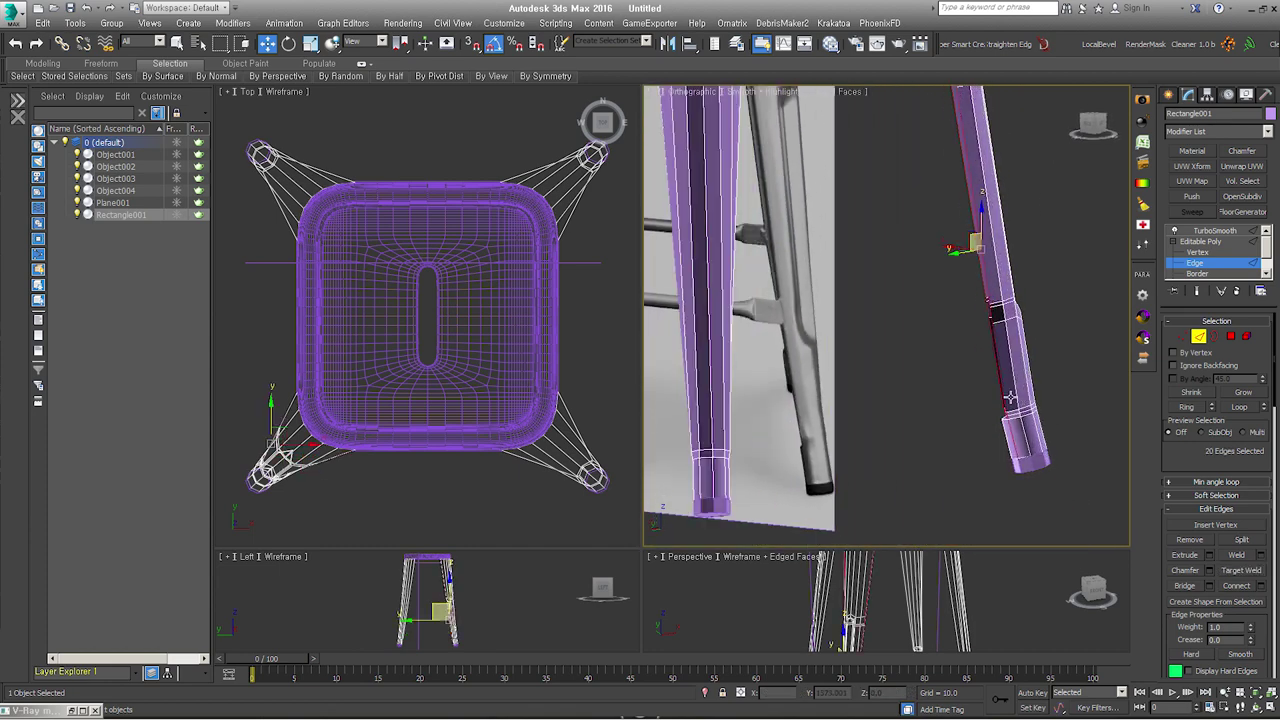
alt+middle_drag(900, 300, 940, 222)
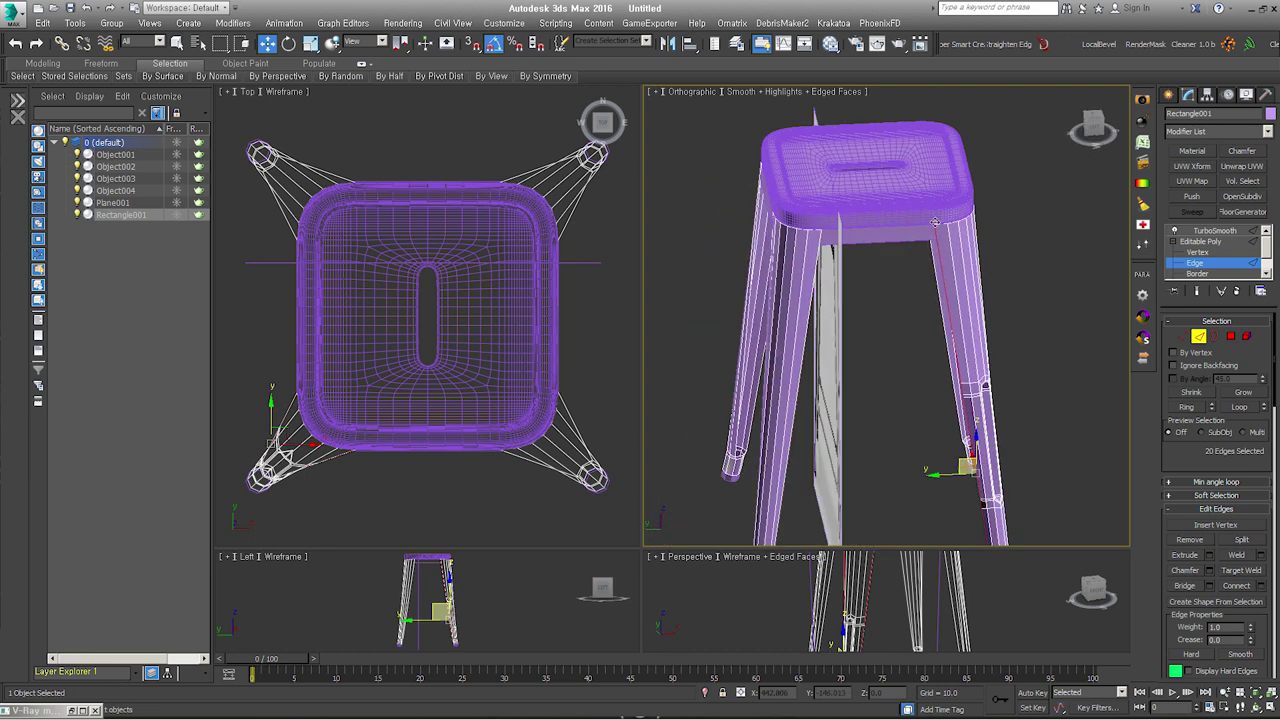
scroll(940, 200, up, 3)
scroll(943, 194, up, 2)
scroll(943, 194, up, 3)
scroll(1000, 350, up, 2)
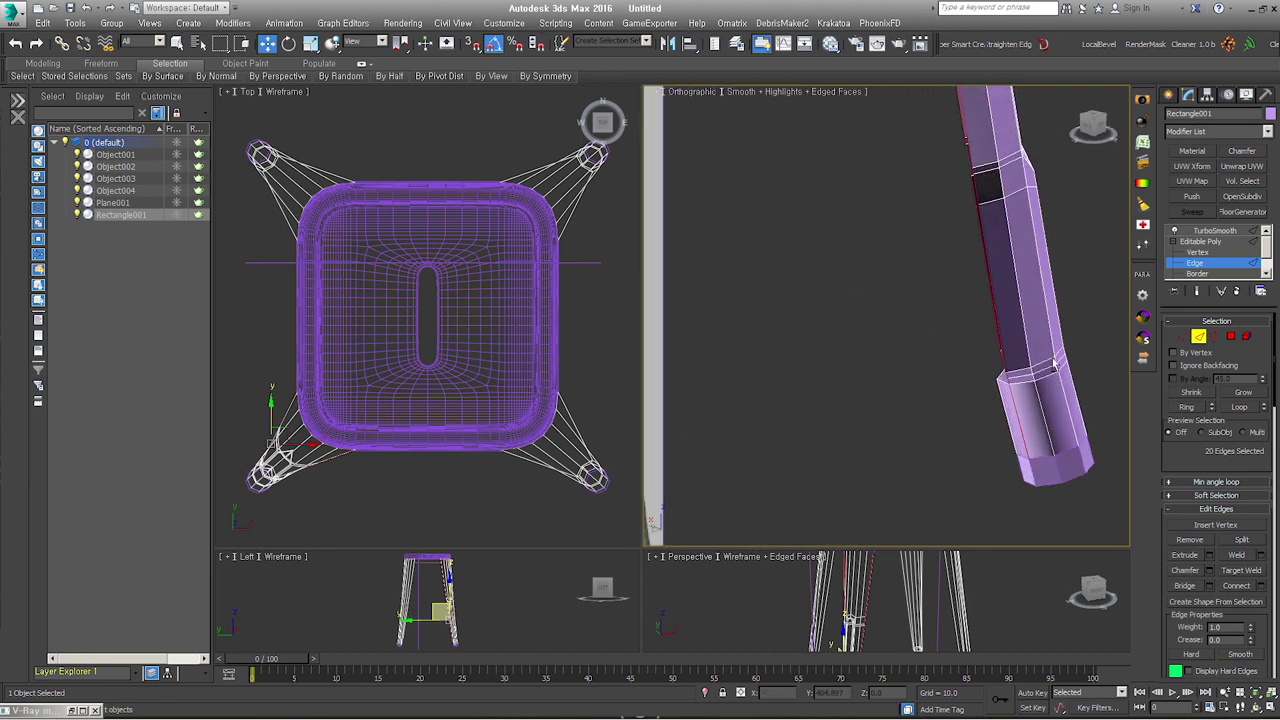
scroll(1049, 394, up, 2)
scroll(1057, 397, up, 1)
scroll(1057, 397, down, 2)
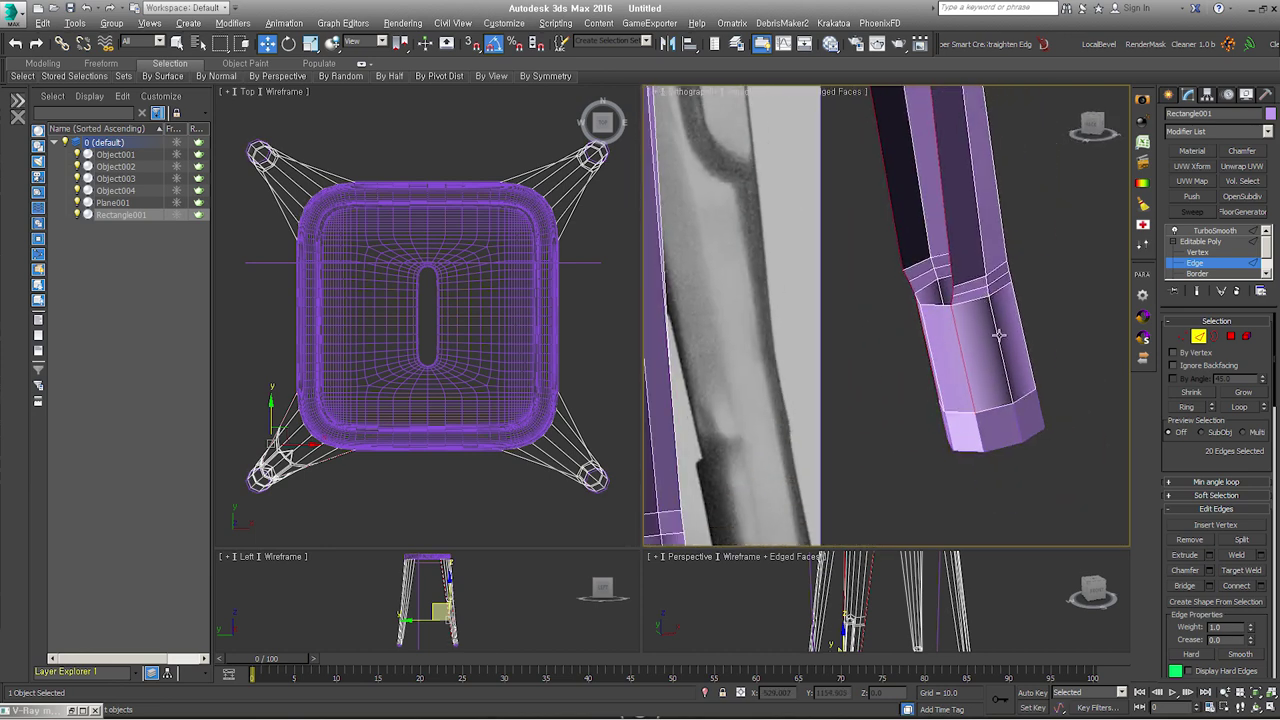
scroll(1000, 350, down, 2)
scroll(900, 290, down, 1)
mouse_move(994, 394)
alt+middle_down()
mouse_move(869, 429)
mouse_move(907, 350)
alt+middle_up()
Step: Extrude the leg edges inward with width 0 and height -3.073, applying and continuing
right_click(907, 348)
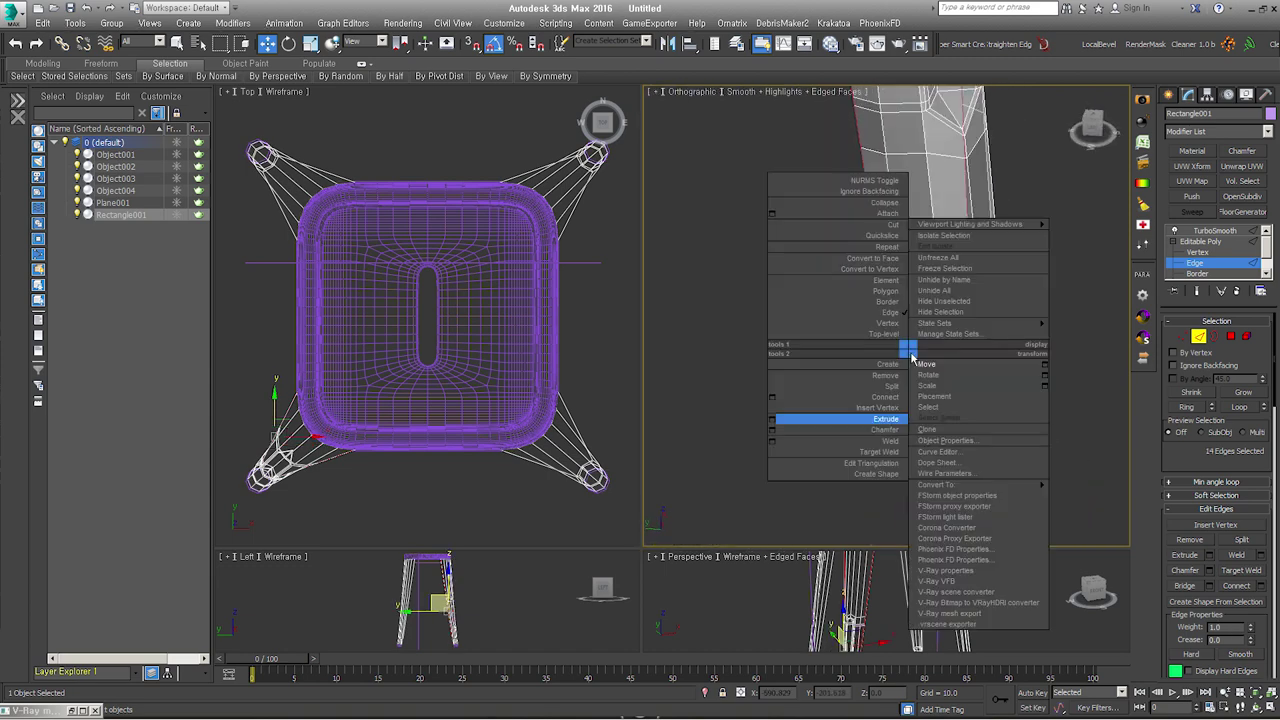
click(772, 421)
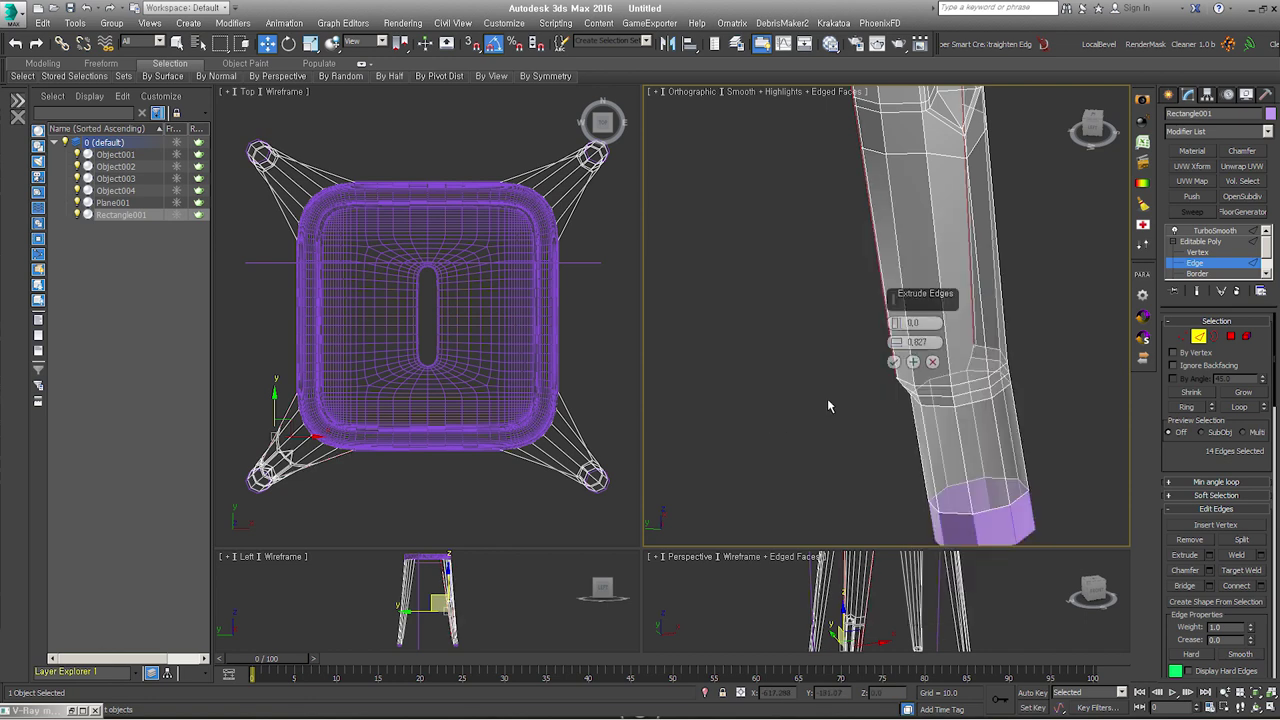
right_click(897, 342)
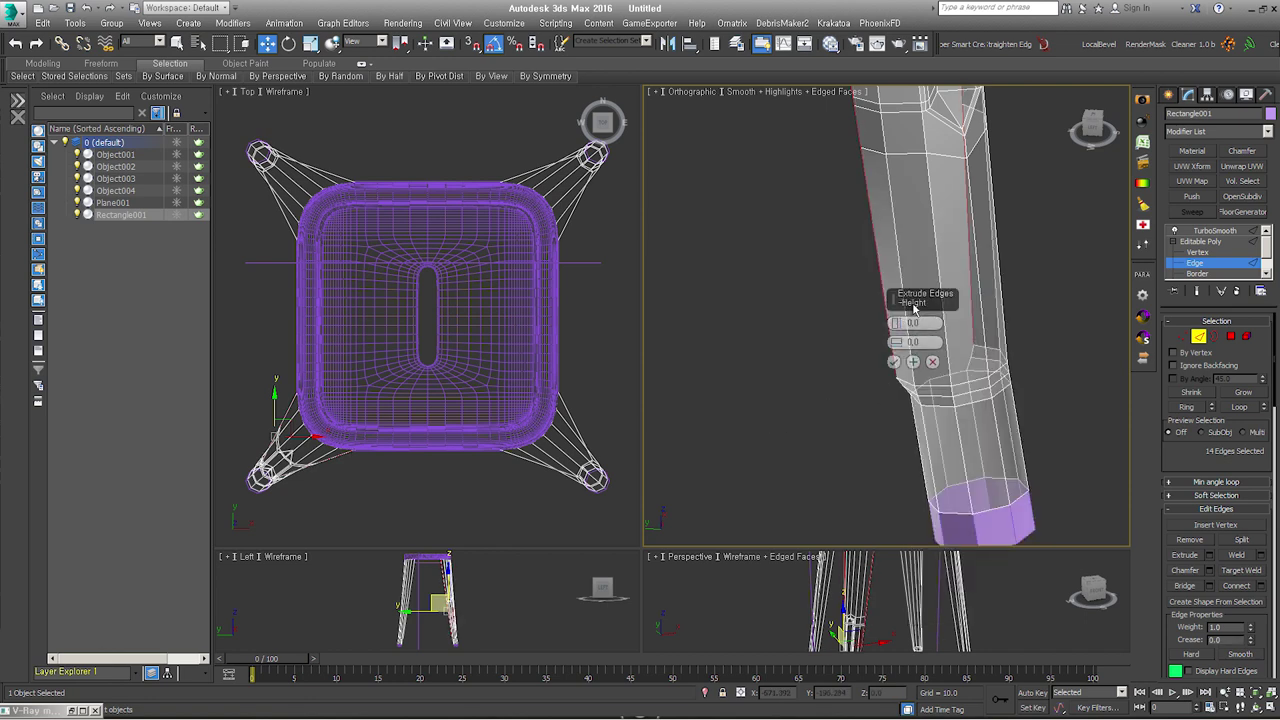
mouse_move(931, 305)
mouse_down()
mouse_move(1074, 318)
mouse_move(1047, 342)
mouse_up()
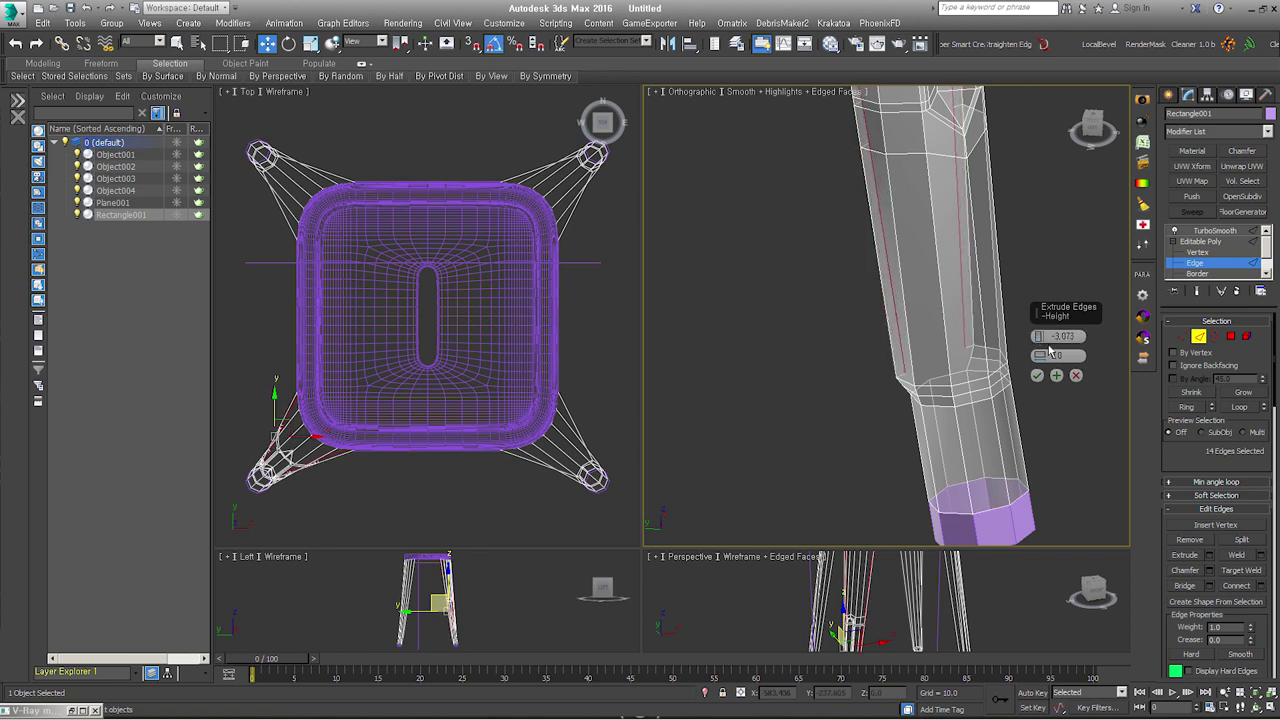
click(1058, 376)
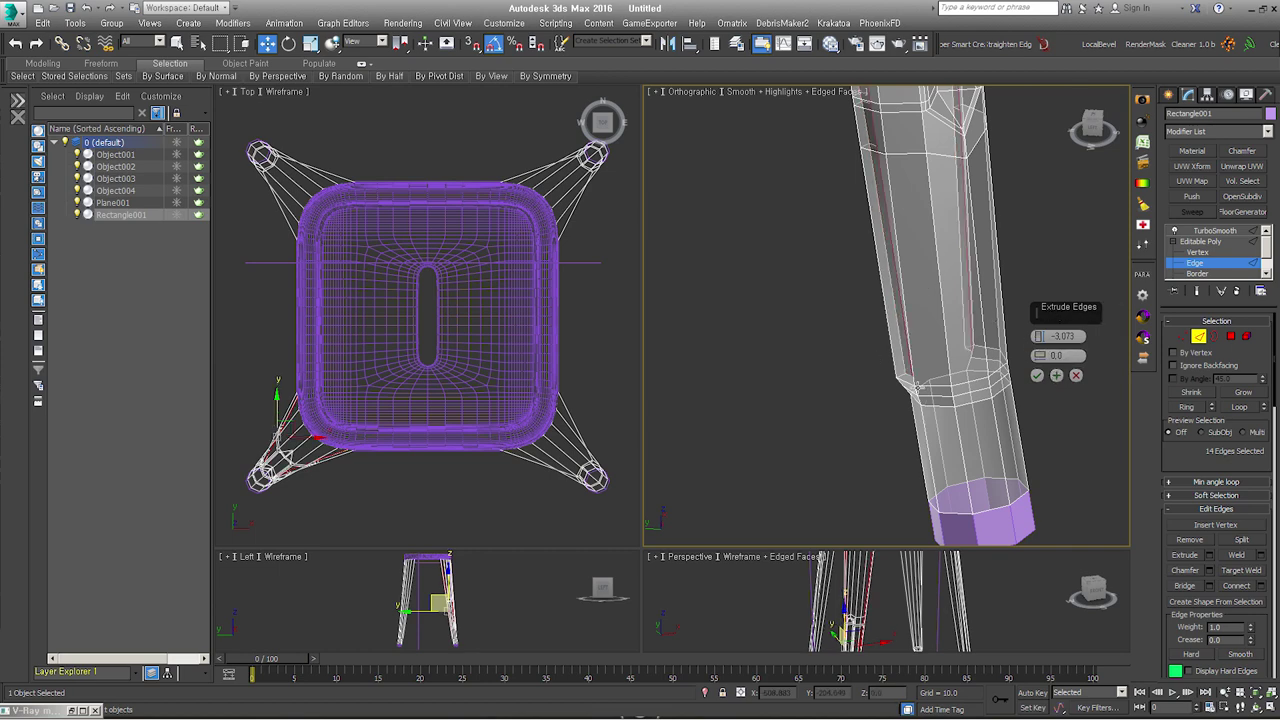
Step: Cancel the pending extrusion and select the edges where the leg meets the seat
mouse_move(918, 385)
middle_down()
mouse_move(904, 268)
mouse_move(868, 272)
middle_up()
scroll(868, 272, up, 3)
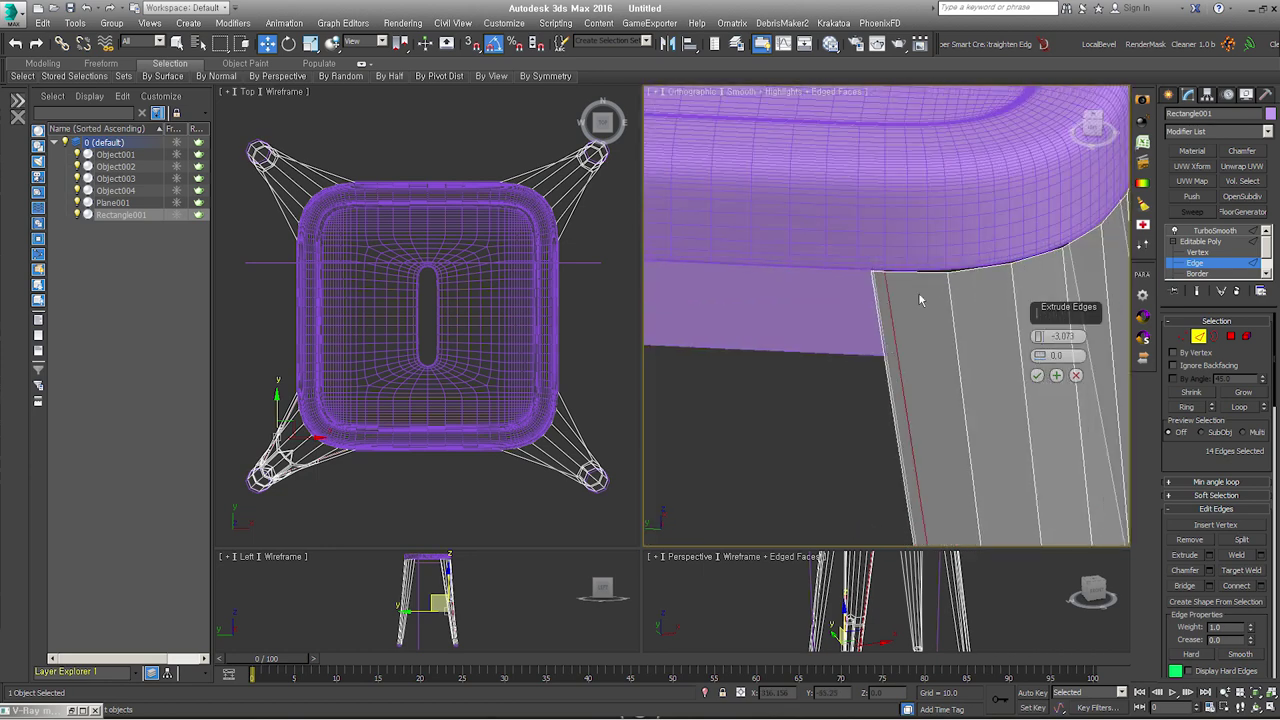
middle_drag(921, 299, 840, 264)
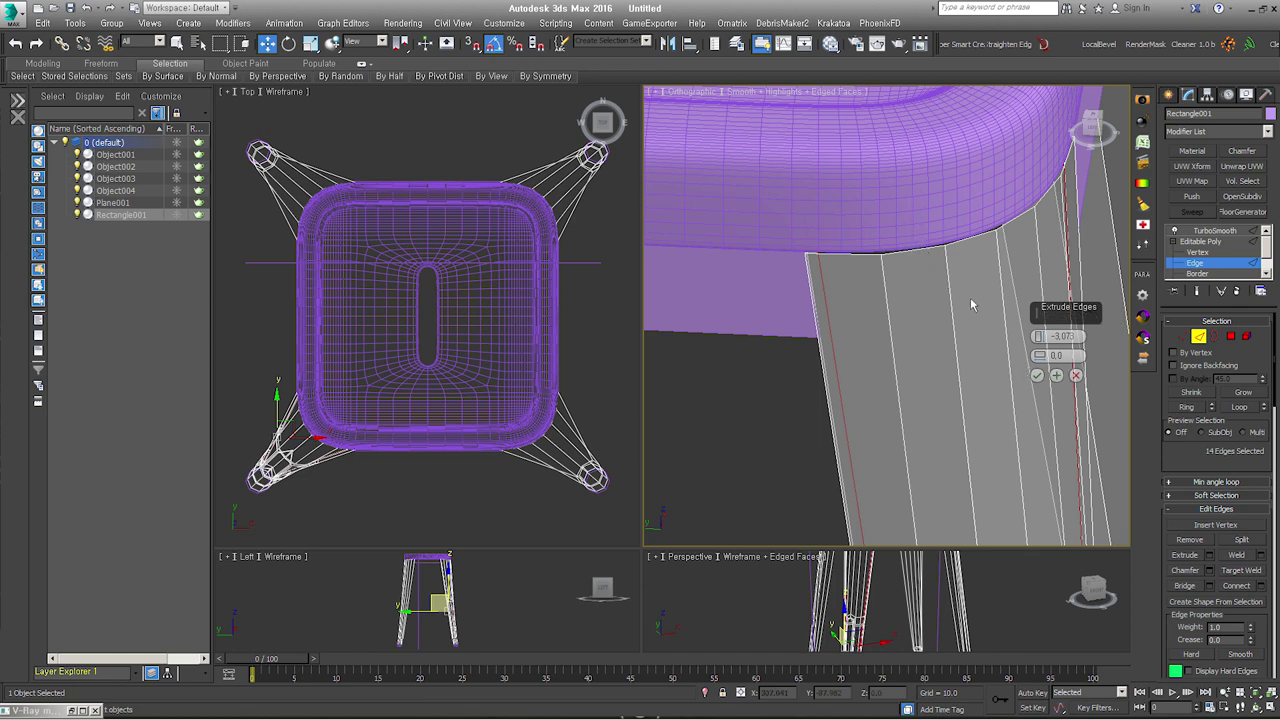
click(1076, 376)
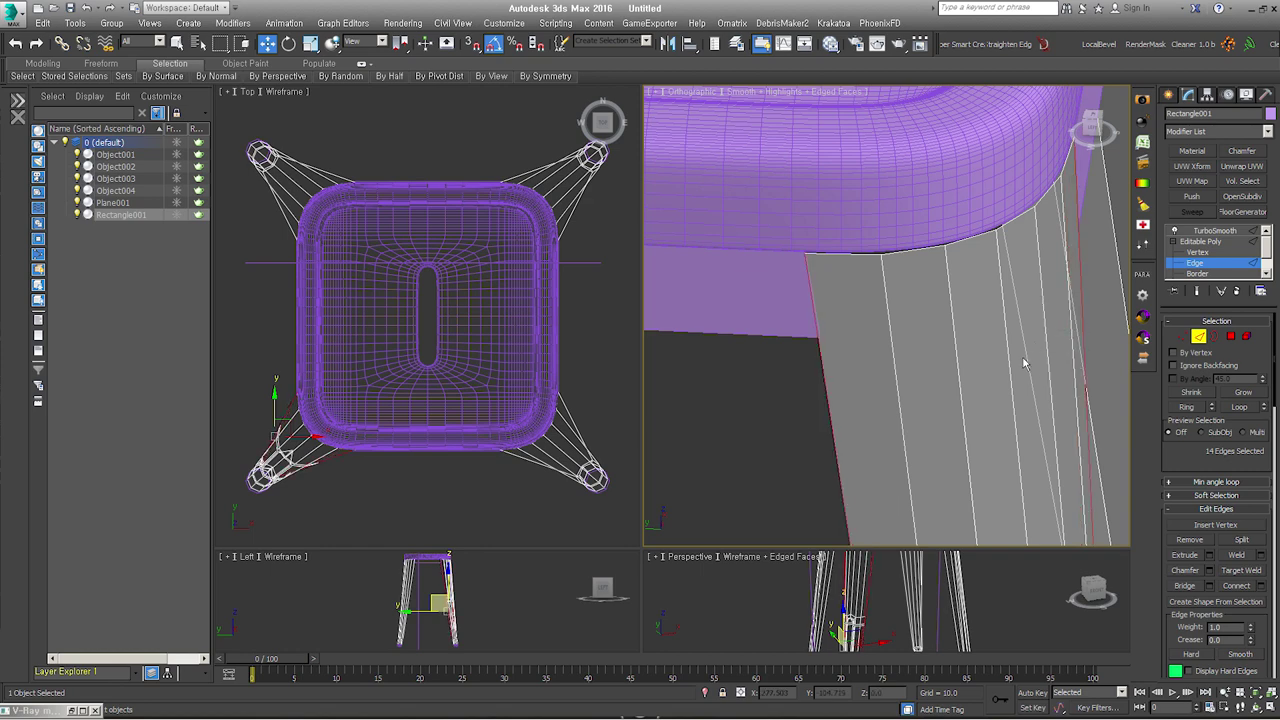
ctrl+click(862, 256)
right_click(869, 266)
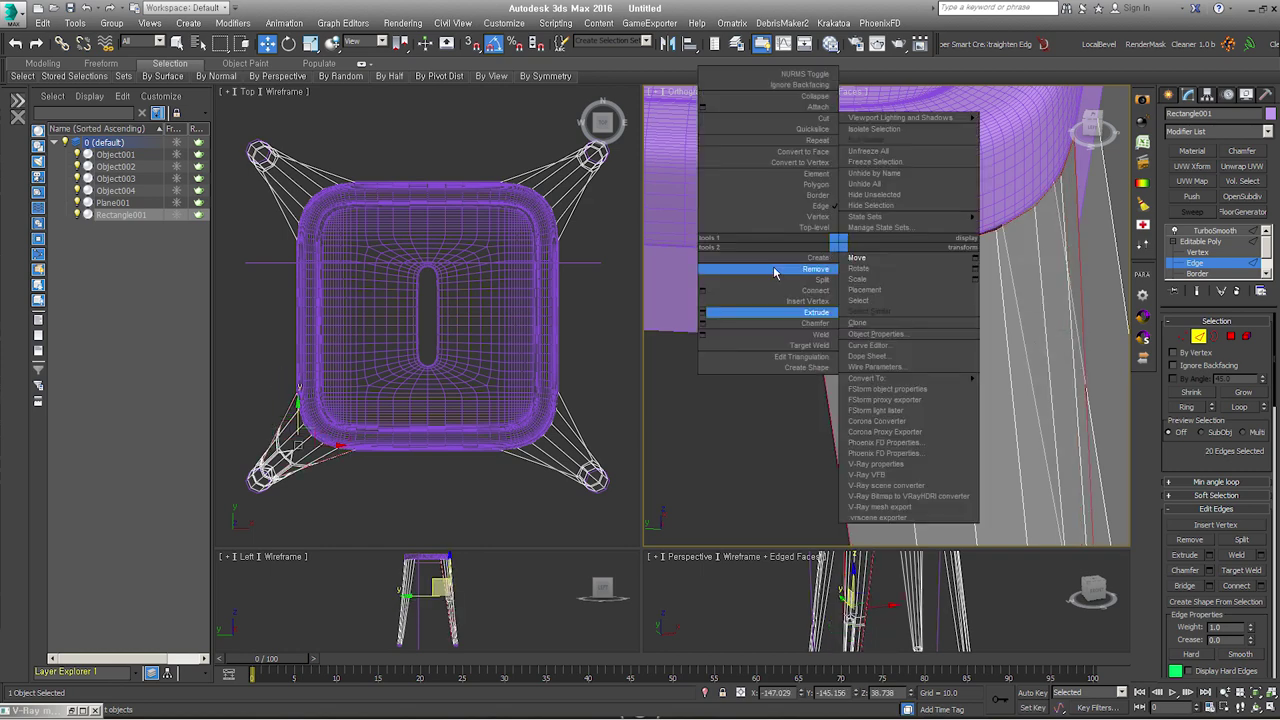
Step: Extrude the leg-top edges with height -1.603 and width 0, and commit
click(770, 308)
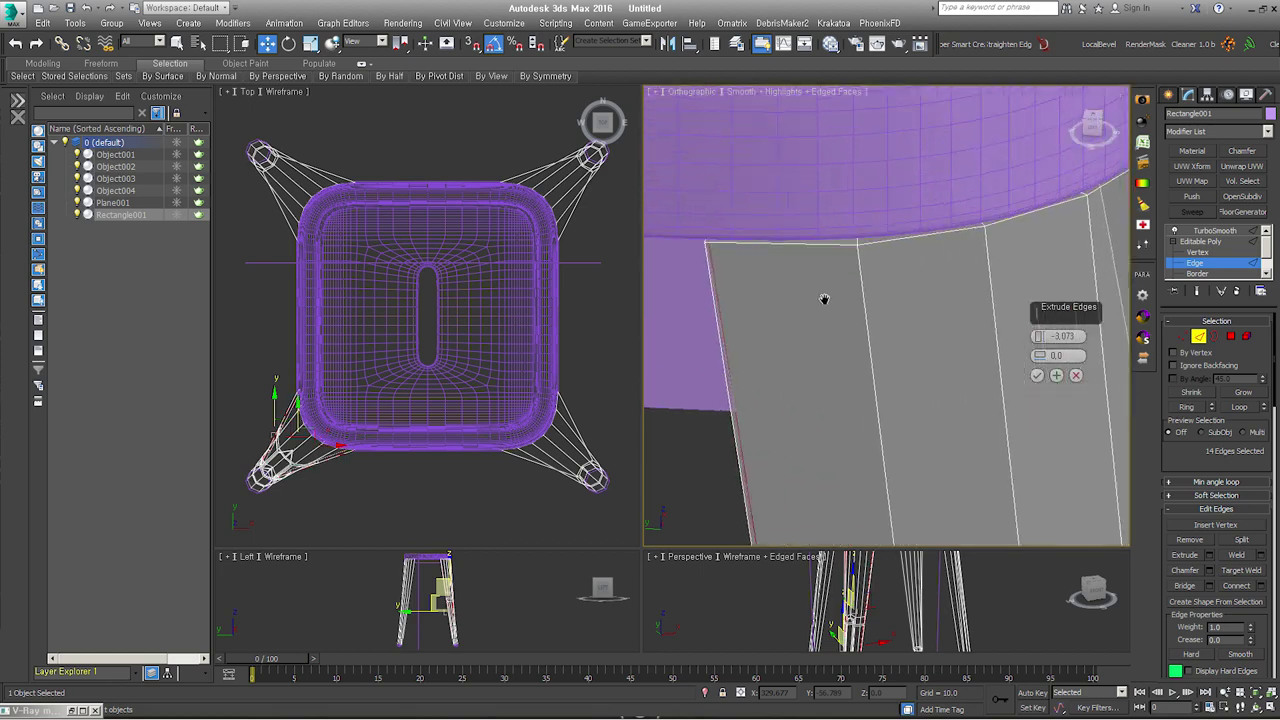
mouse_move(832, 246)
alt+middle_down()
mouse_move(871, 206)
mouse_move(975, 208)
alt+middle_up()
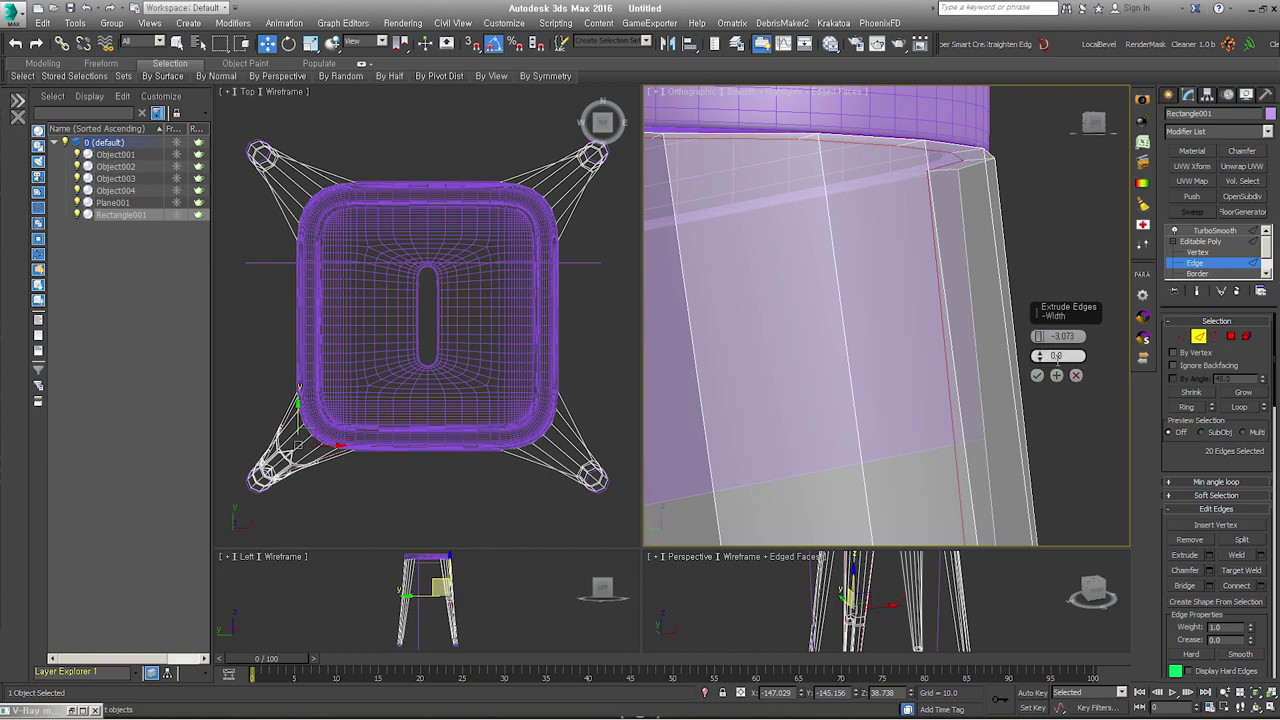
click(1056, 375)
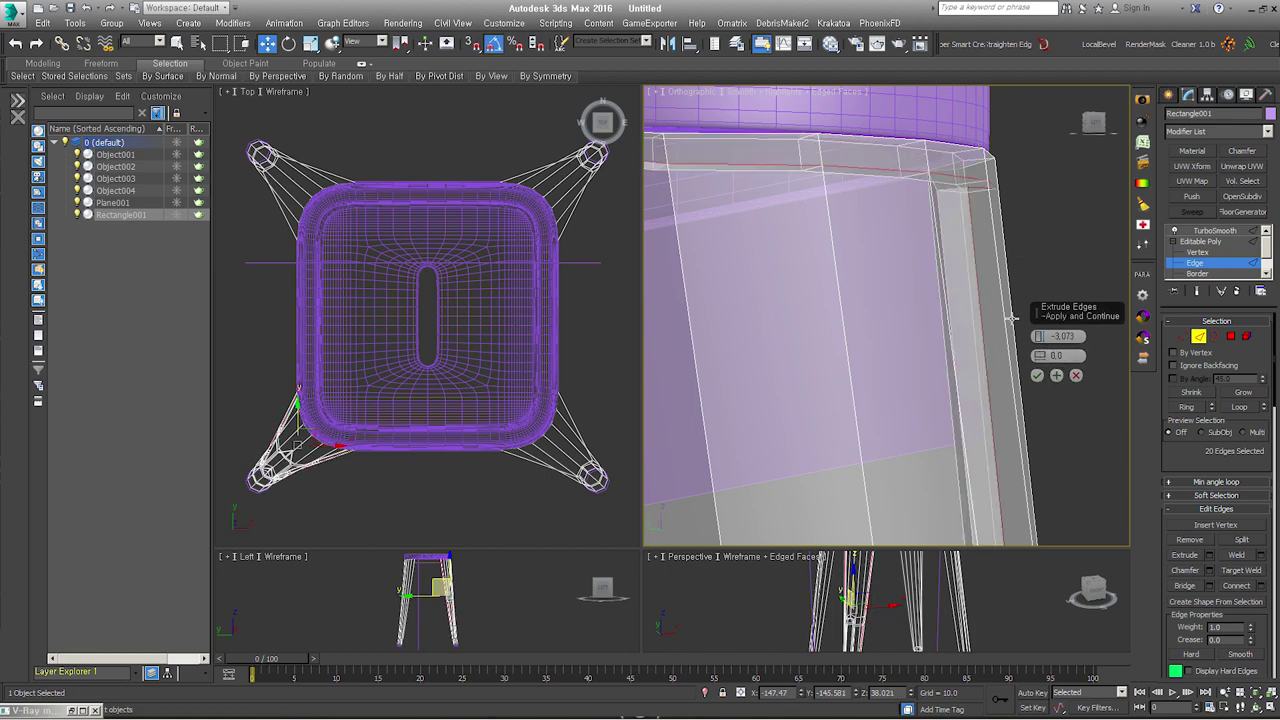
alt+middle_drag(990, 232, 971, 240)
mouse_move(1046, 171)
alt+middle_down()
mouse_move(976, 210)
mouse_move(1040, 338)
alt+middle_up()
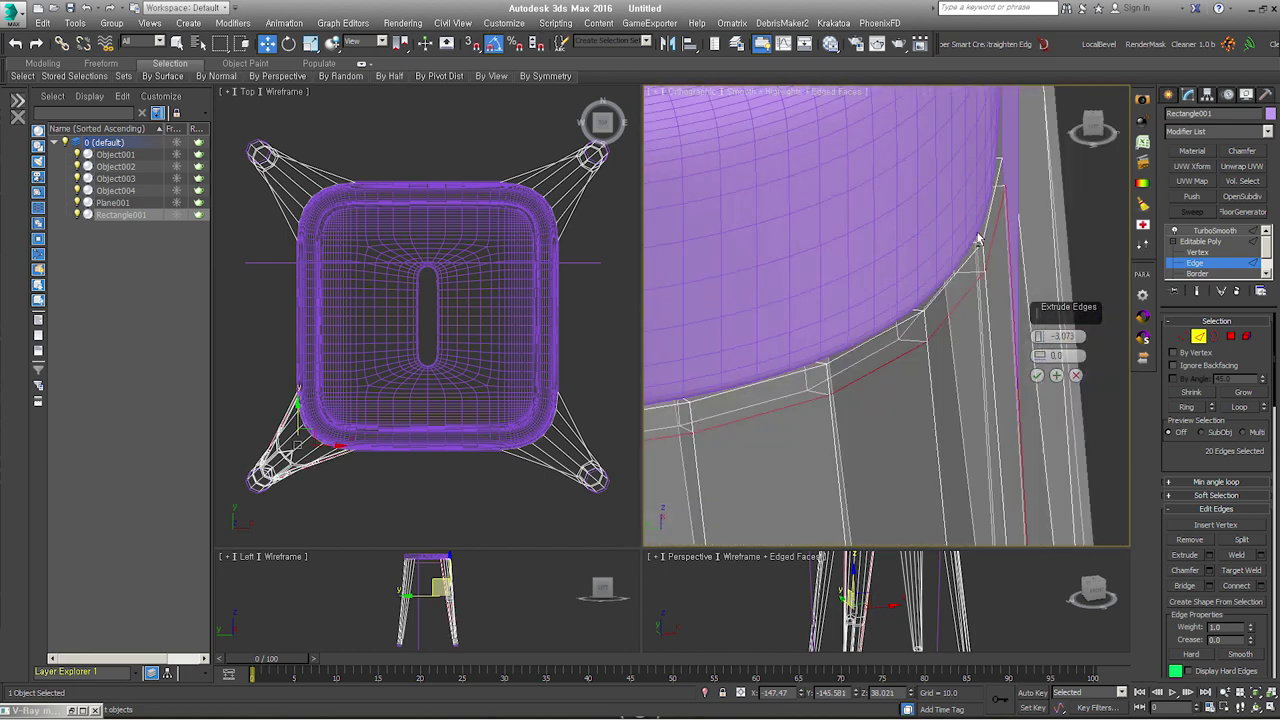
drag(1039, 336, 1035, 317)
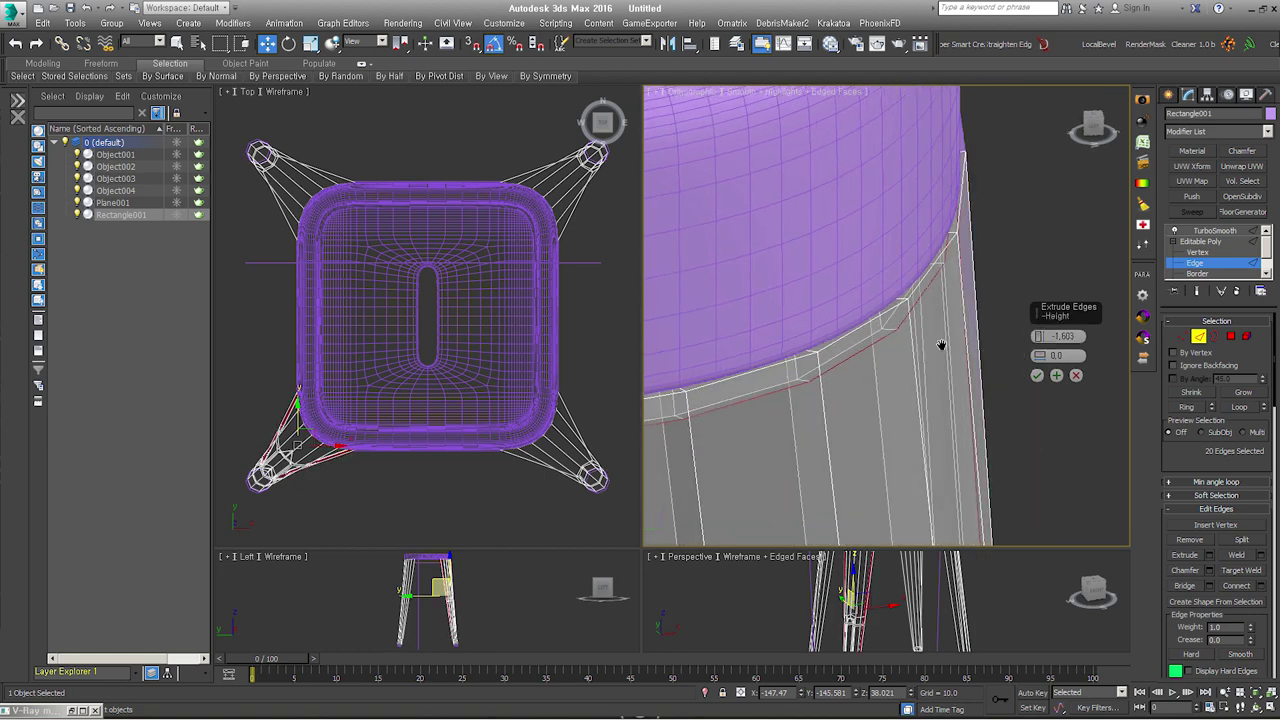
middle_drag(941, 344, 988, 176)
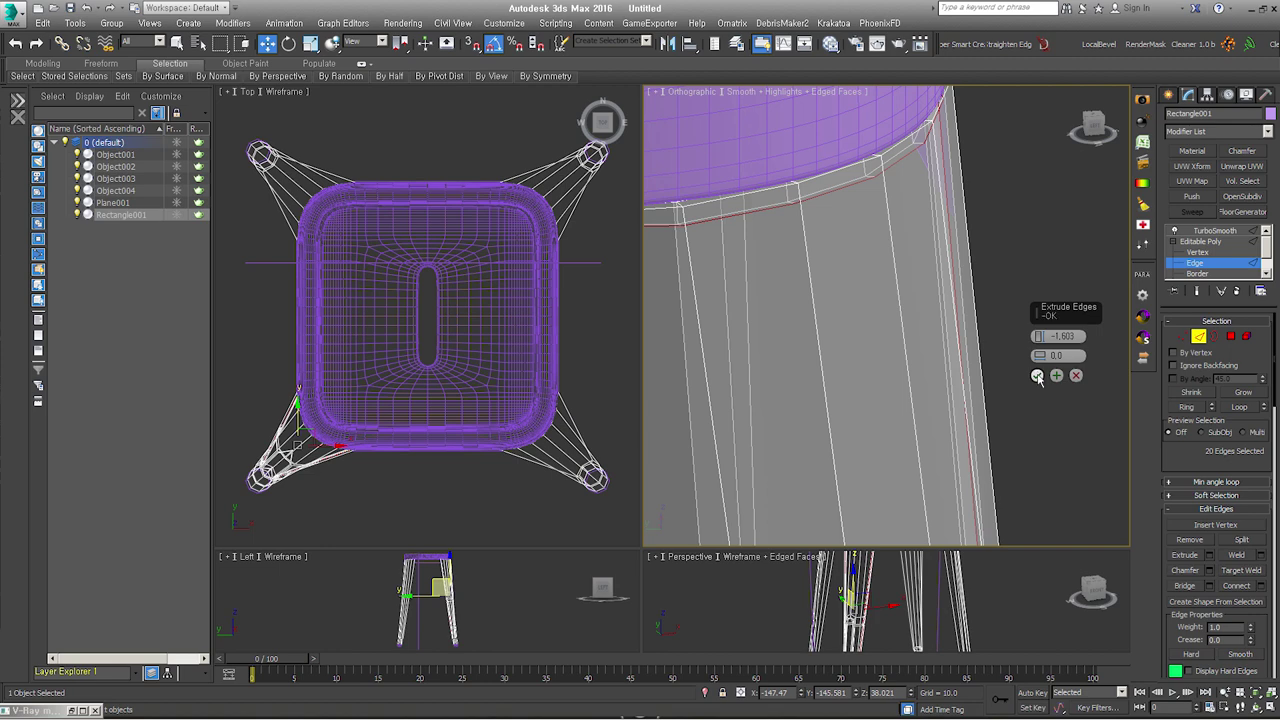
click(1037, 375)
Step: Zoom in on the leg top in wireframe display
mouse_move(860, 243)
alt+middle_down()
mouse_move(898, 231)
mouse_move(828, 233)
mouse_move(871, 232)
alt+middle_up()
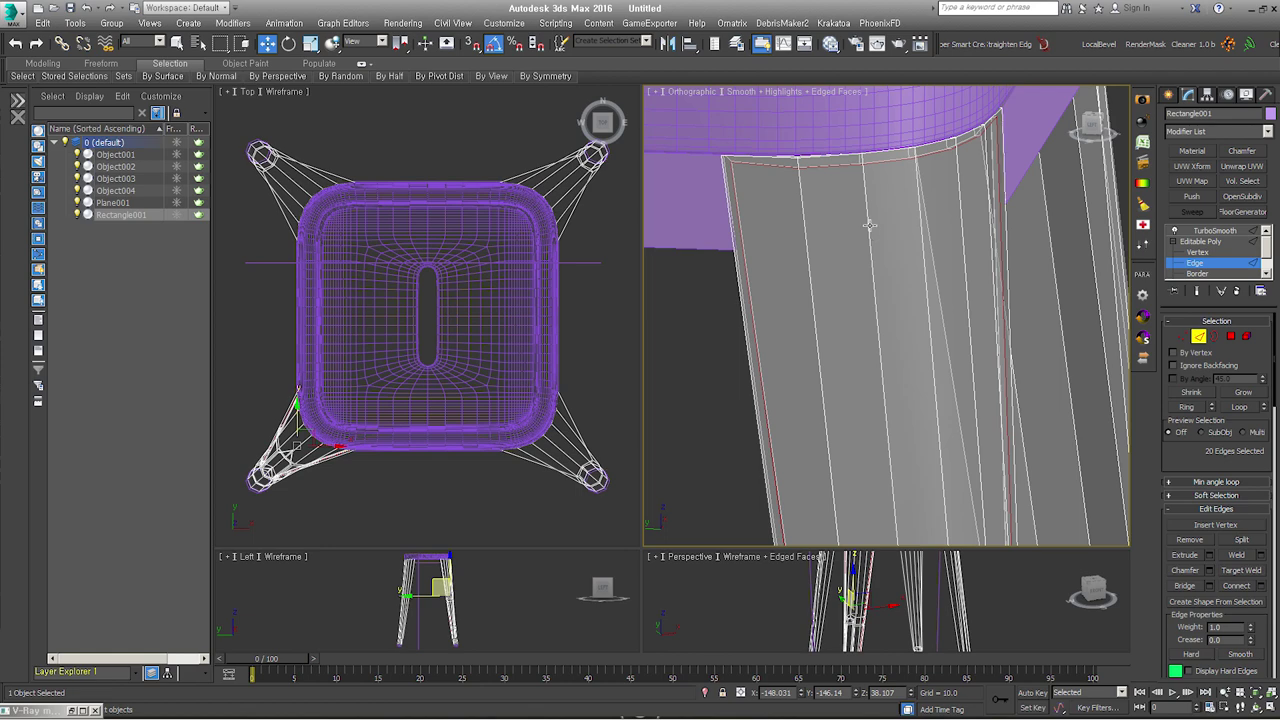
middle_drag(741, 162, 765, 270)
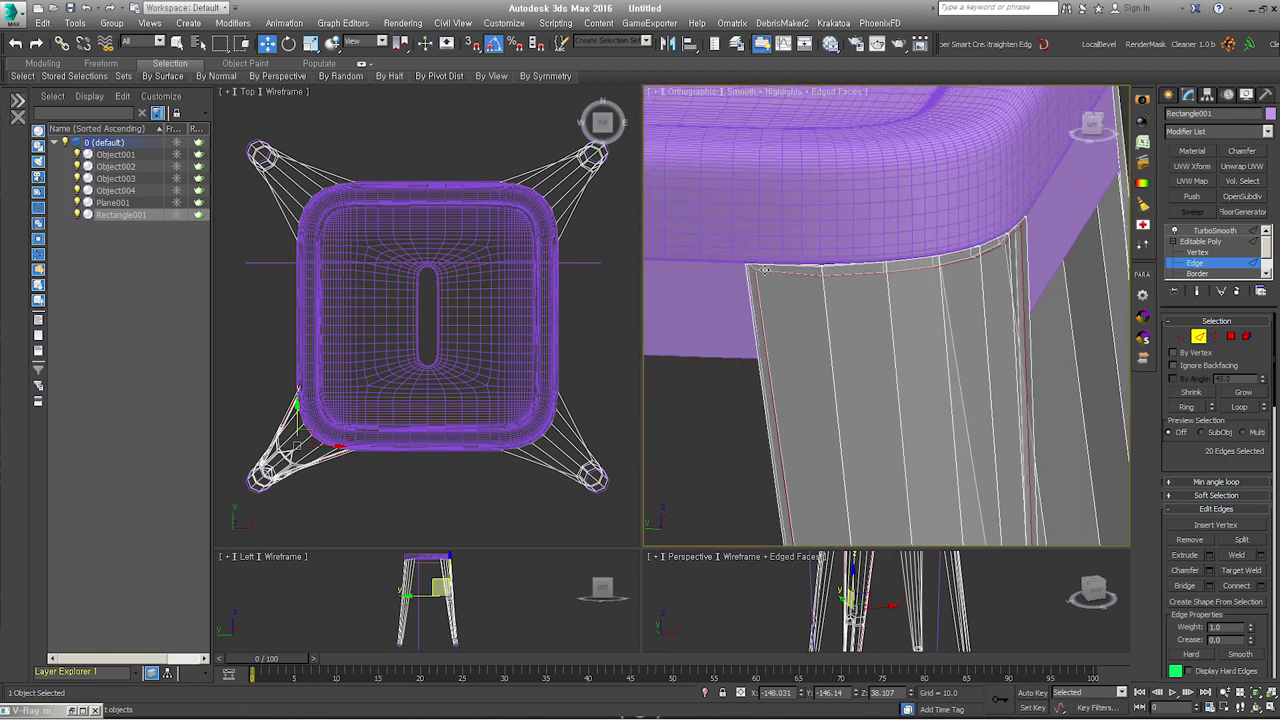
key(F3)
scroll(710, 255, up, 3)
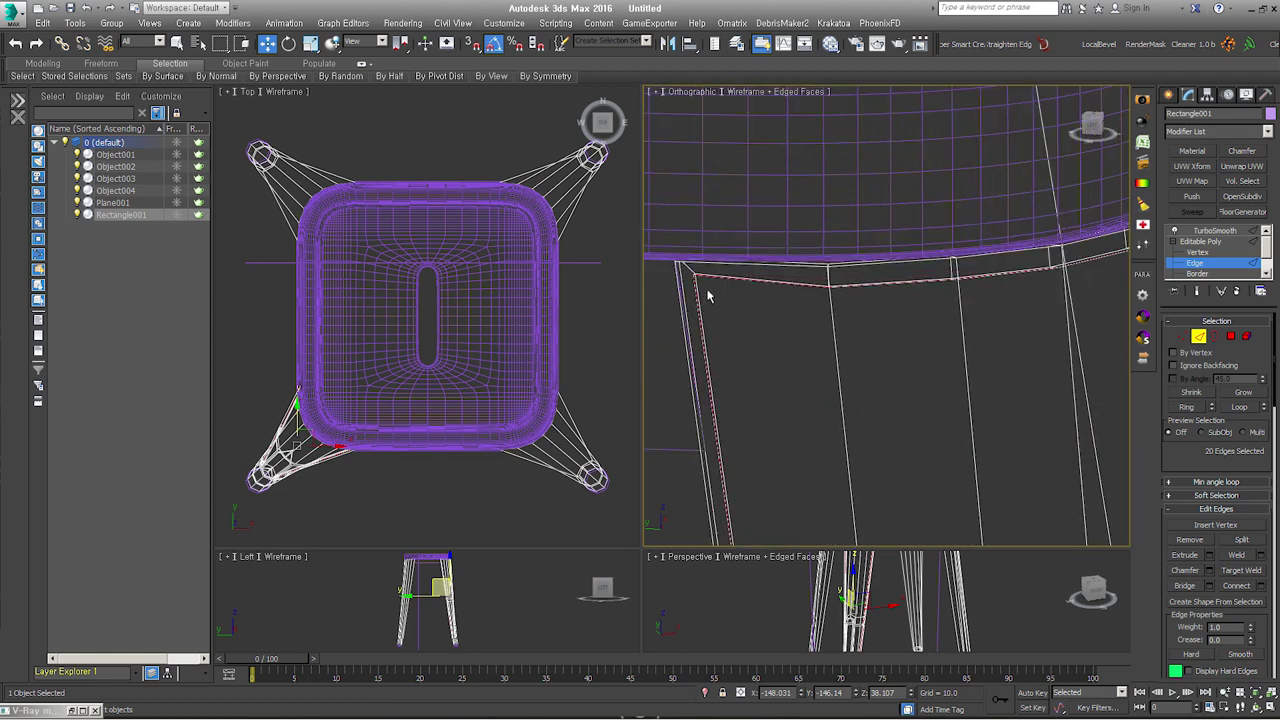
Step: Replace the edge selection with the loops along the leg's top and side
click(744, 277)
key(alt+c)
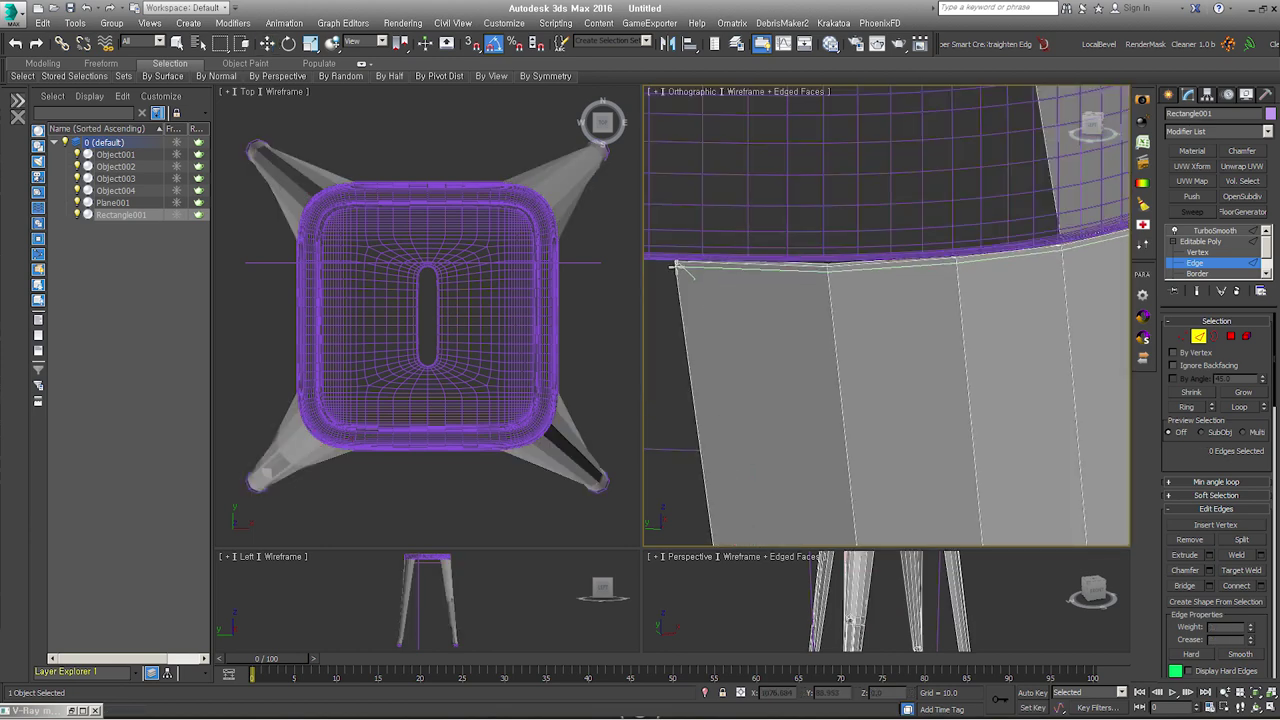
click(677, 268)
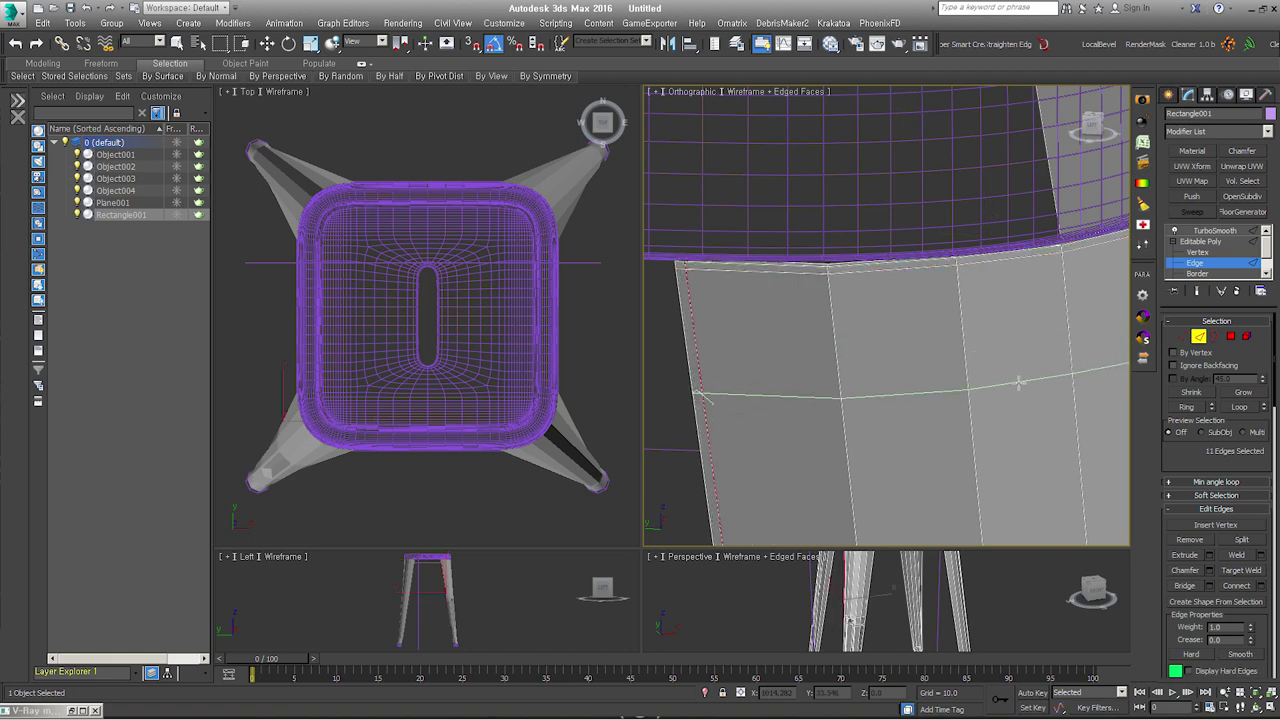
alt+middle_drag(1014, 380, 862, 286)
alt+middle_drag(1054, 364, 946, 286)
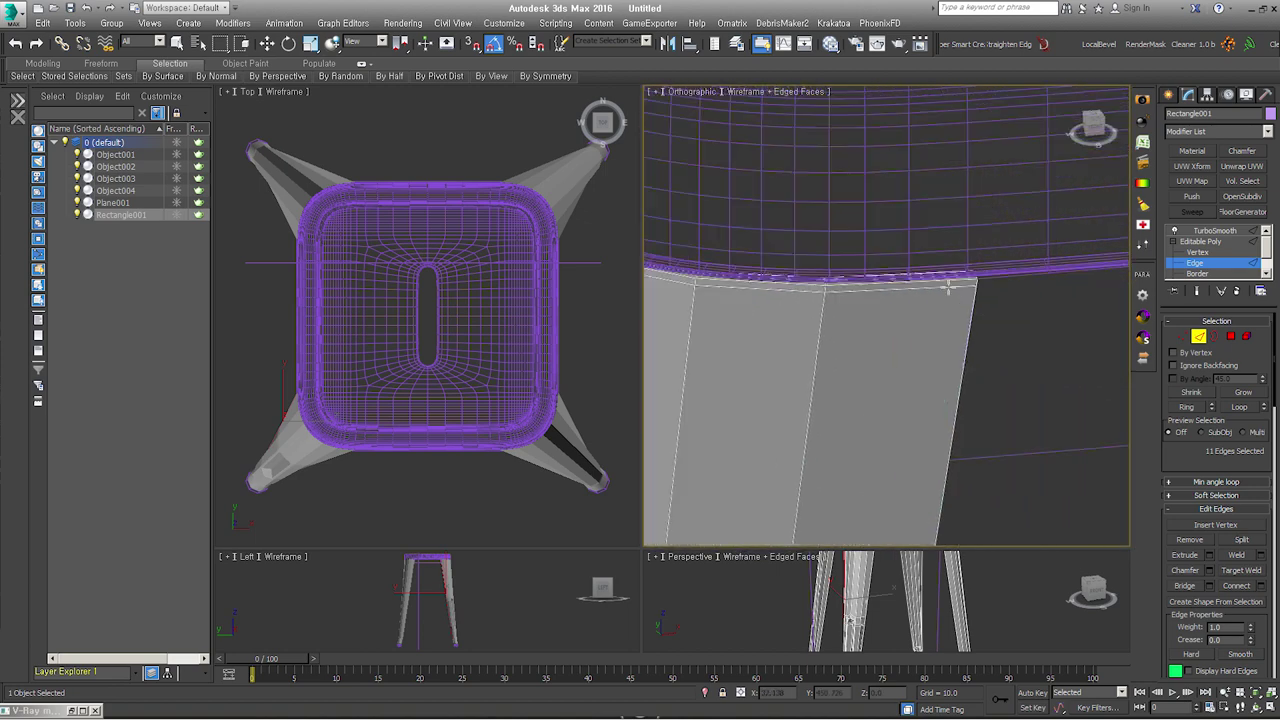
click(965, 277)
Step: Activate the Move tool and return to the whole leg object
mouse_move(993, 345)
alt+middle_down()
mouse_move(994, 229)
mouse_move(971, 389)
mouse_move(946, 380)
mouse_move(1030, 372)
alt+middle_up()
key(w)
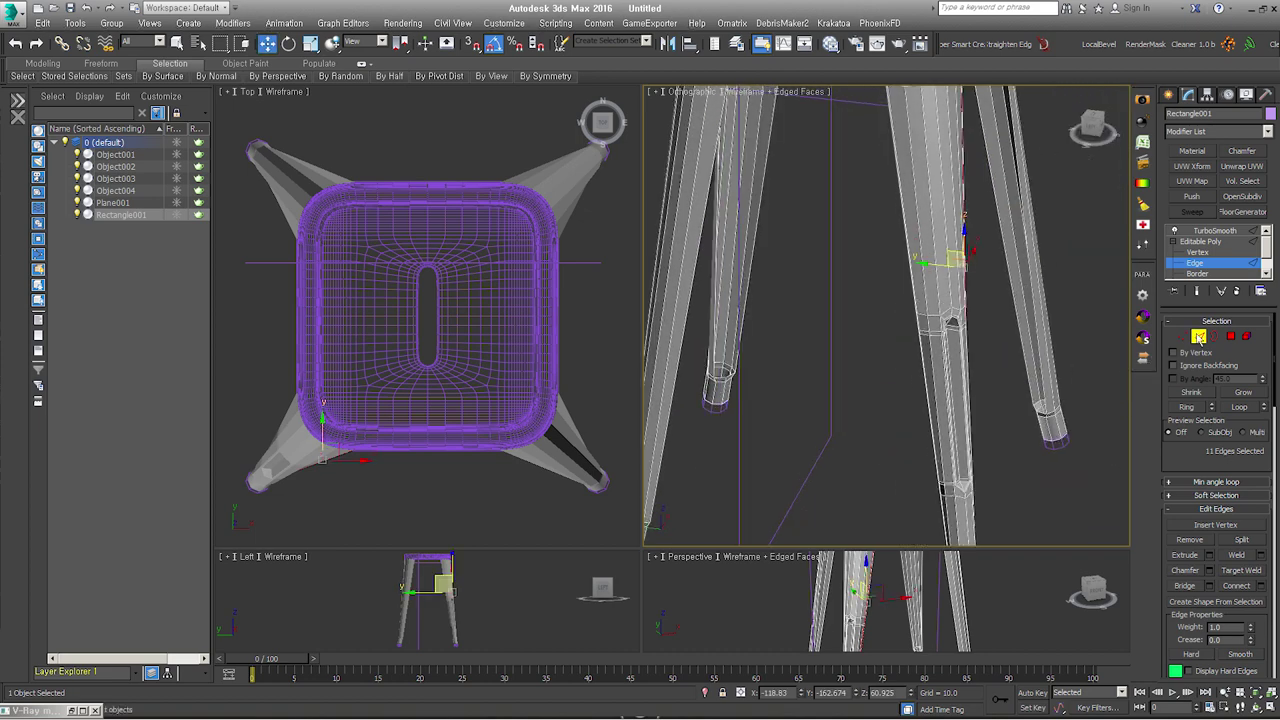
click(1198, 337)
mouse_move(960, 240)
alt+middle_down()
mouse_move(971, 200)
mouse_move(889, 389)
mouse_move(894, 308)
alt+middle_up()
mouse_move(837, 361)
alt+middle_down()
mouse_move(957, 349)
mouse_move(932, 330)
alt+middle_up()
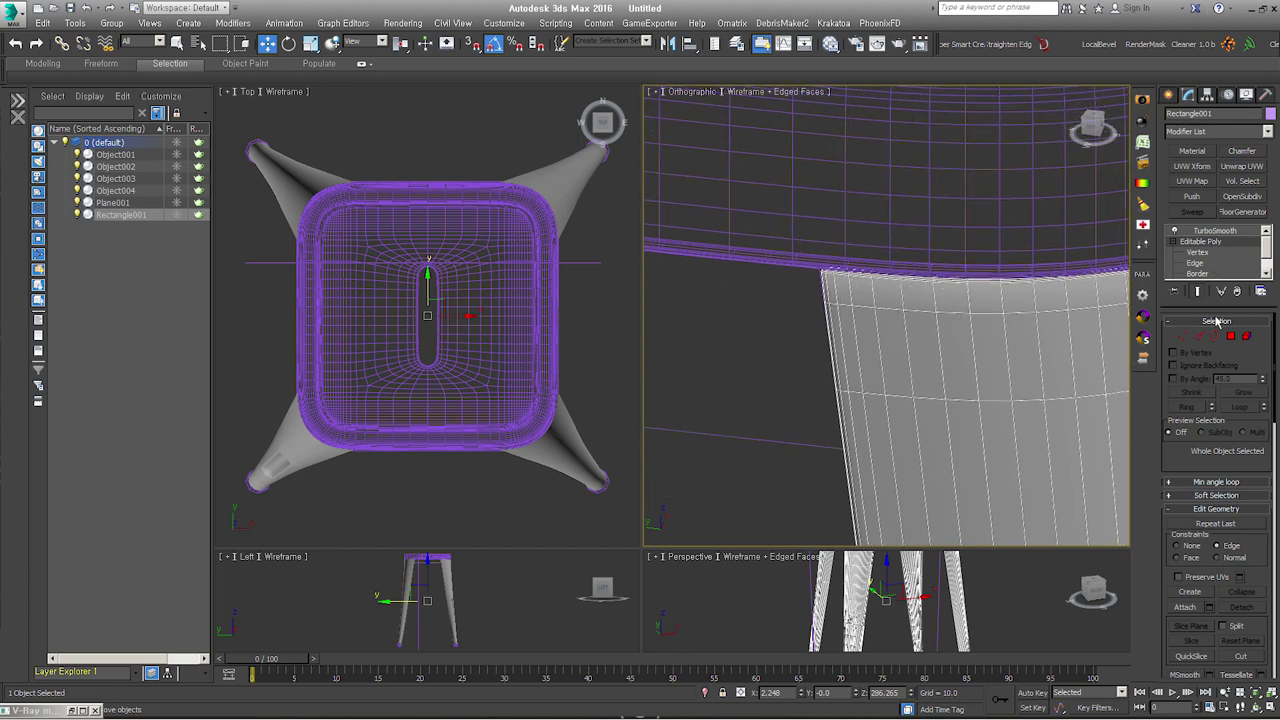
Step: Back at Edge level, loop-select the edge ring across the leg top
click(1215, 231)
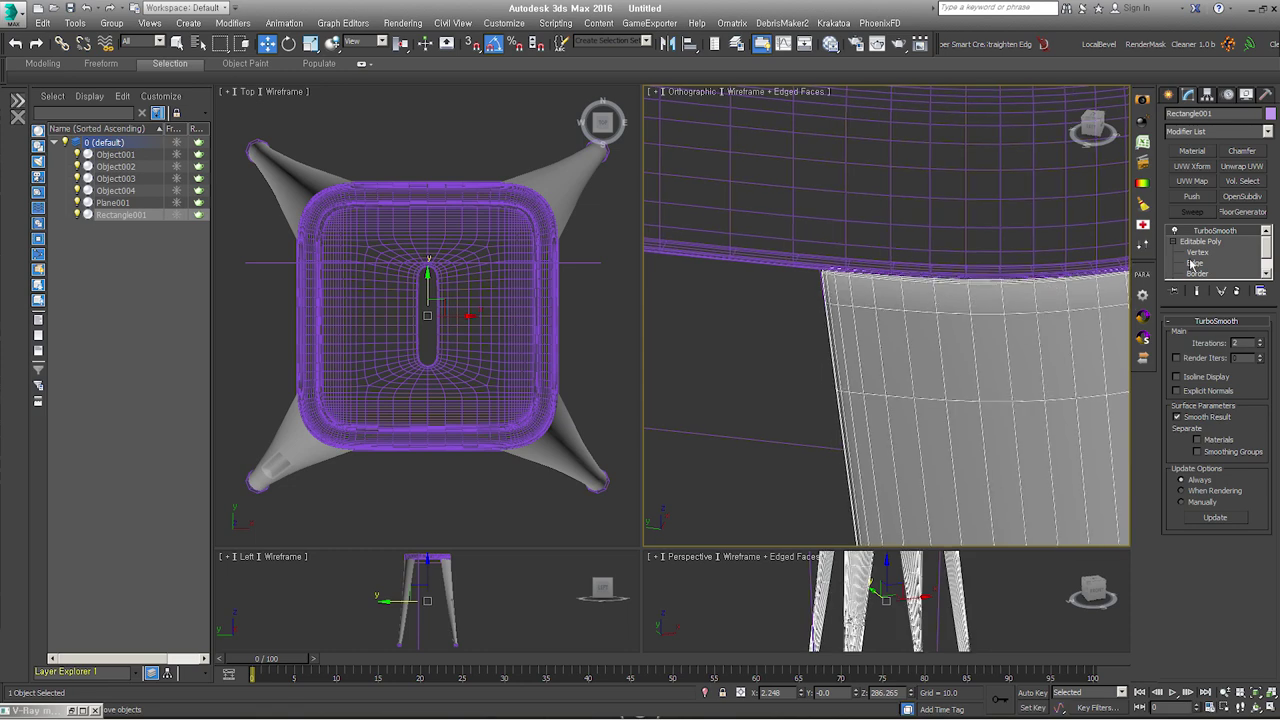
click(1195, 262)
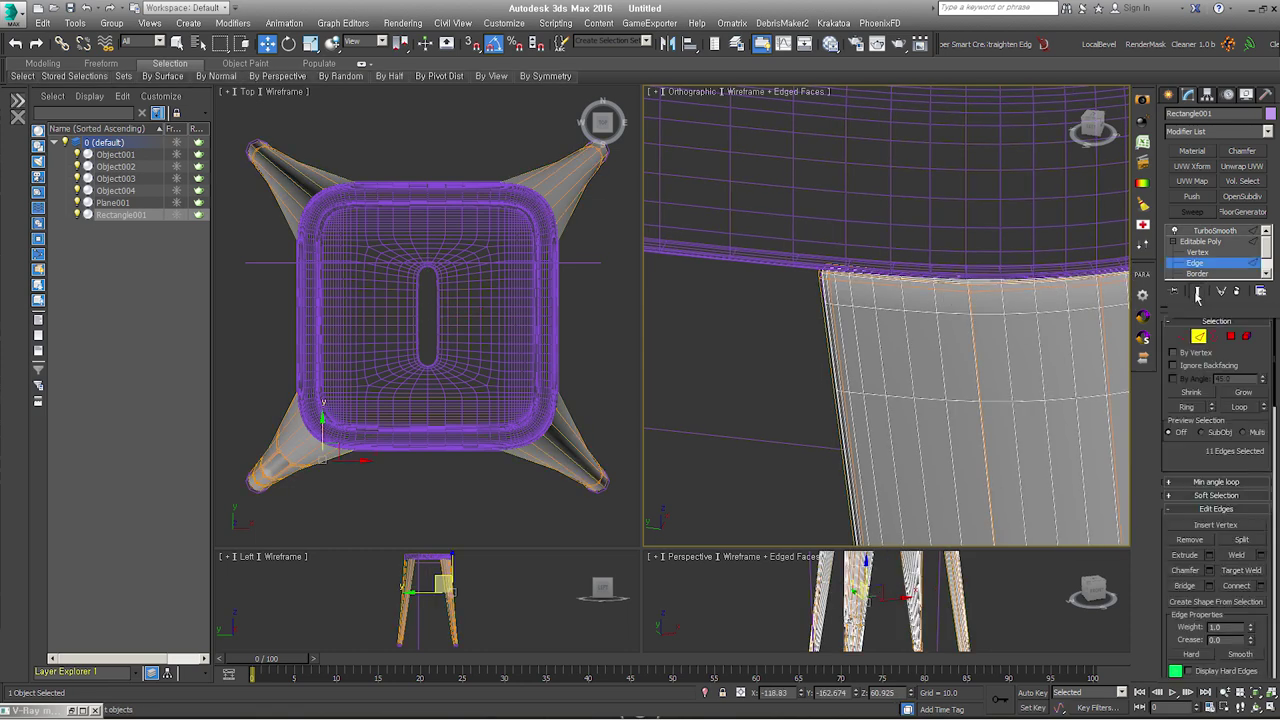
key(shift+alt+w)
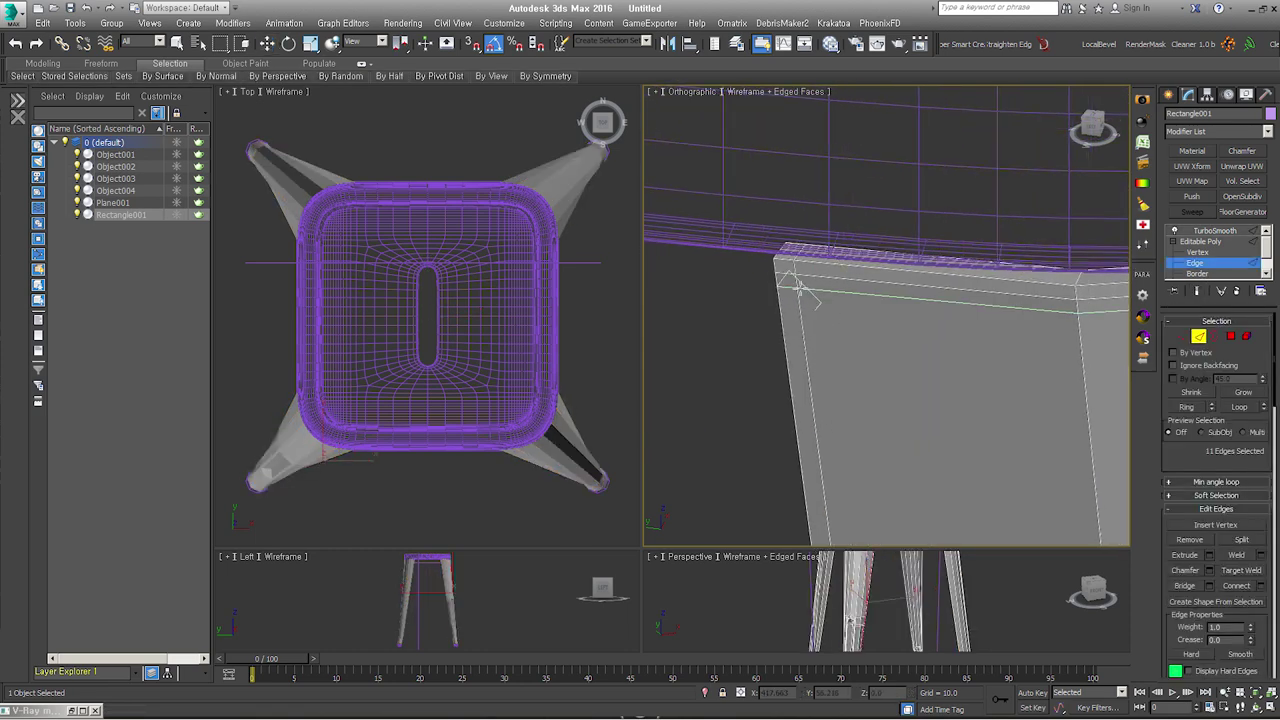
click(797, 286)
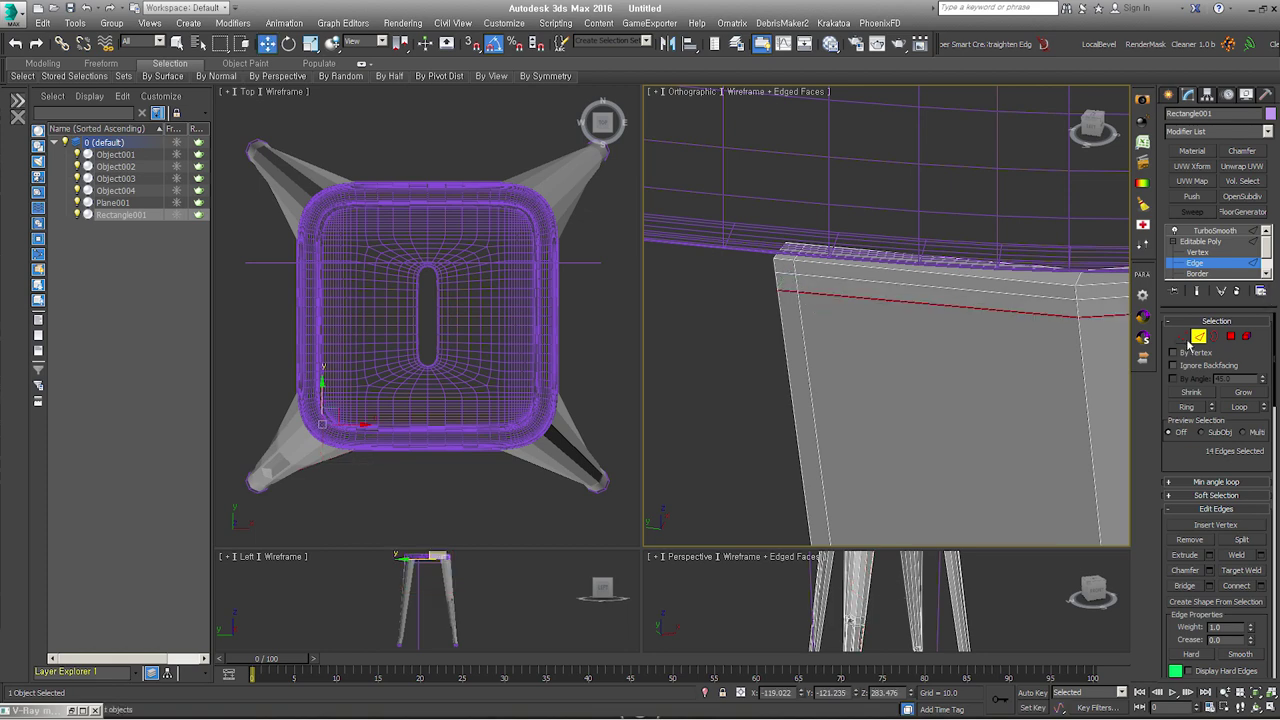
Step: Check the TurboSmoothed leg, then drop back to the unsmoothed Editable Poly
click(1215, 231)
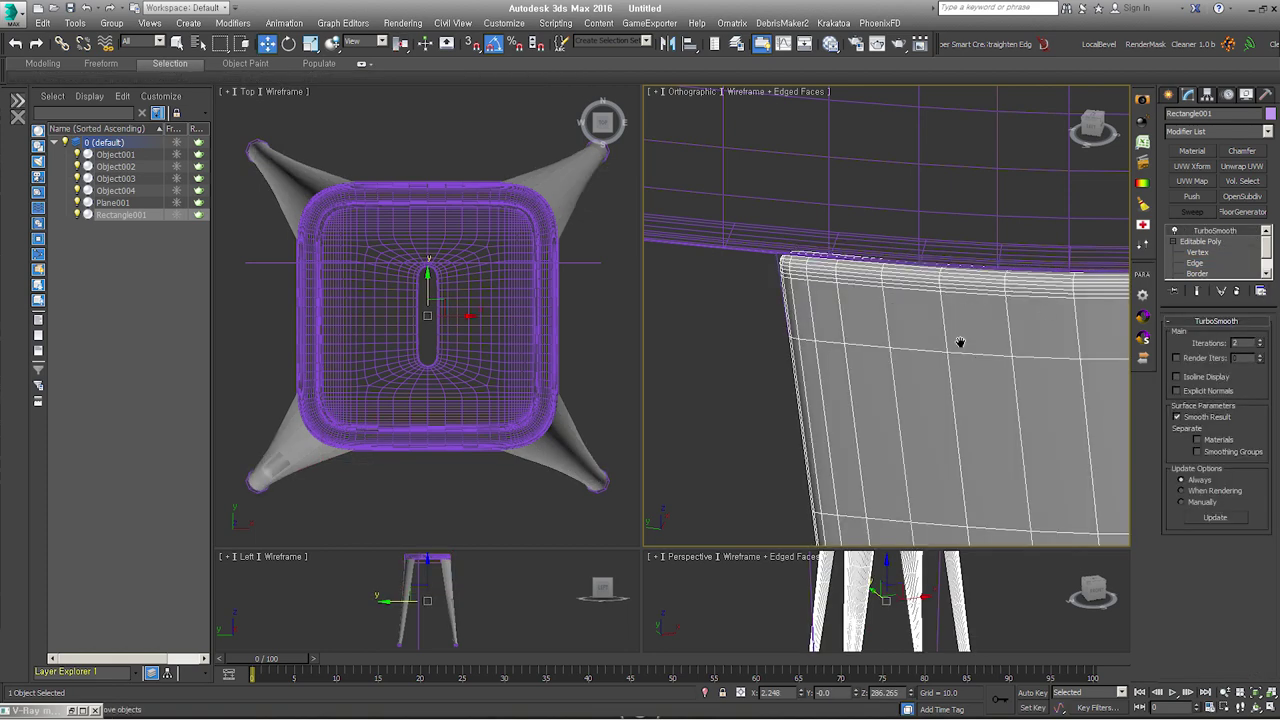
middle_drag(977, 352, 930, 328)
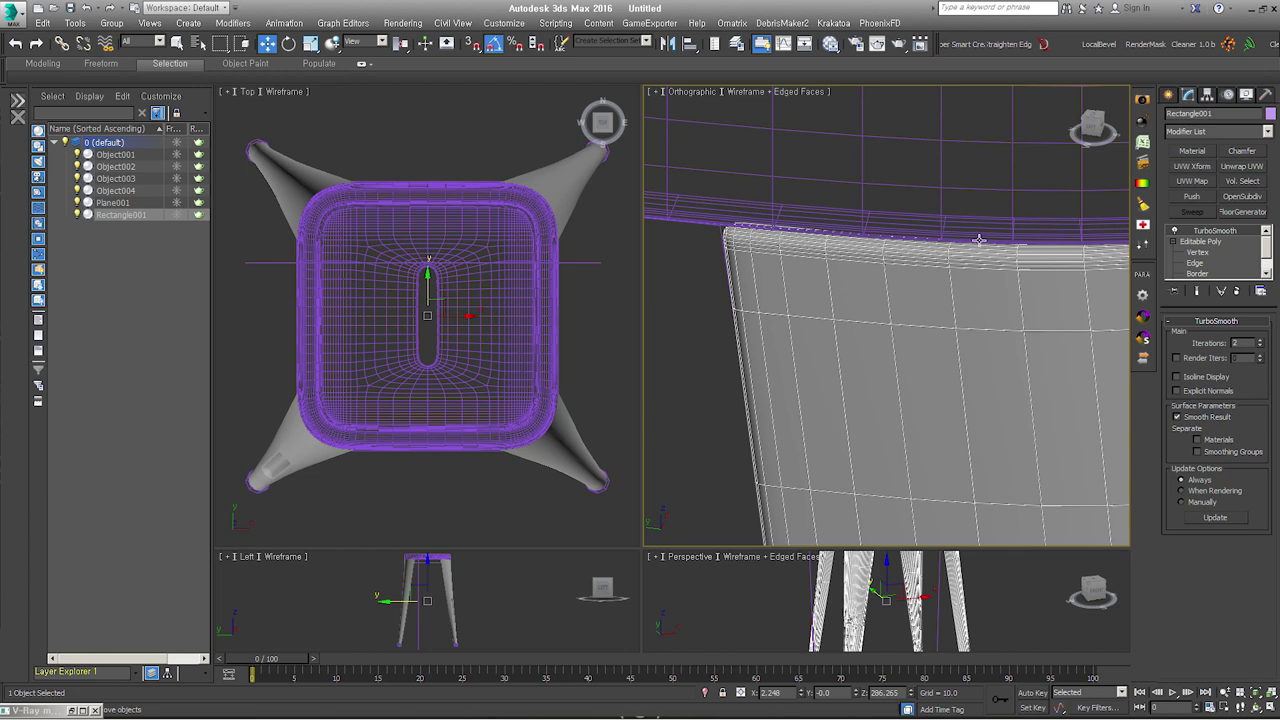
alt+middle_drag(979, 240, 866, 247)
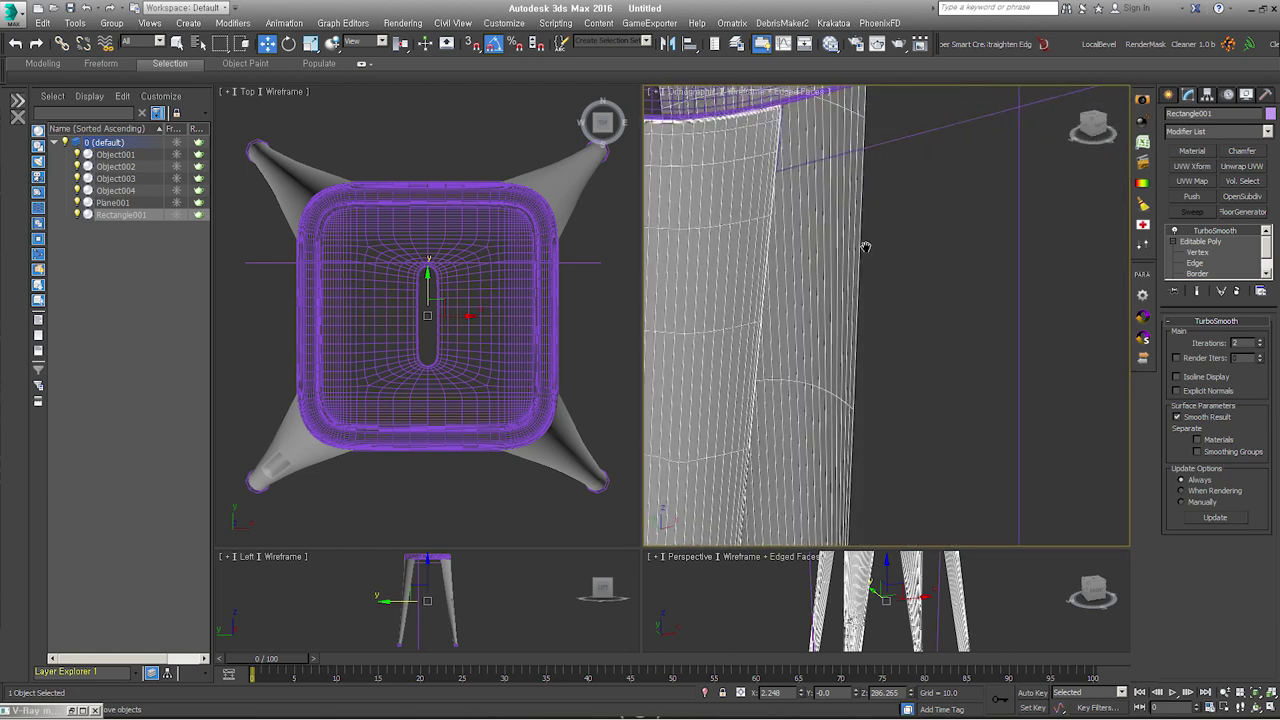
scroll(866, 247, down, 4)
click(1199, 242)
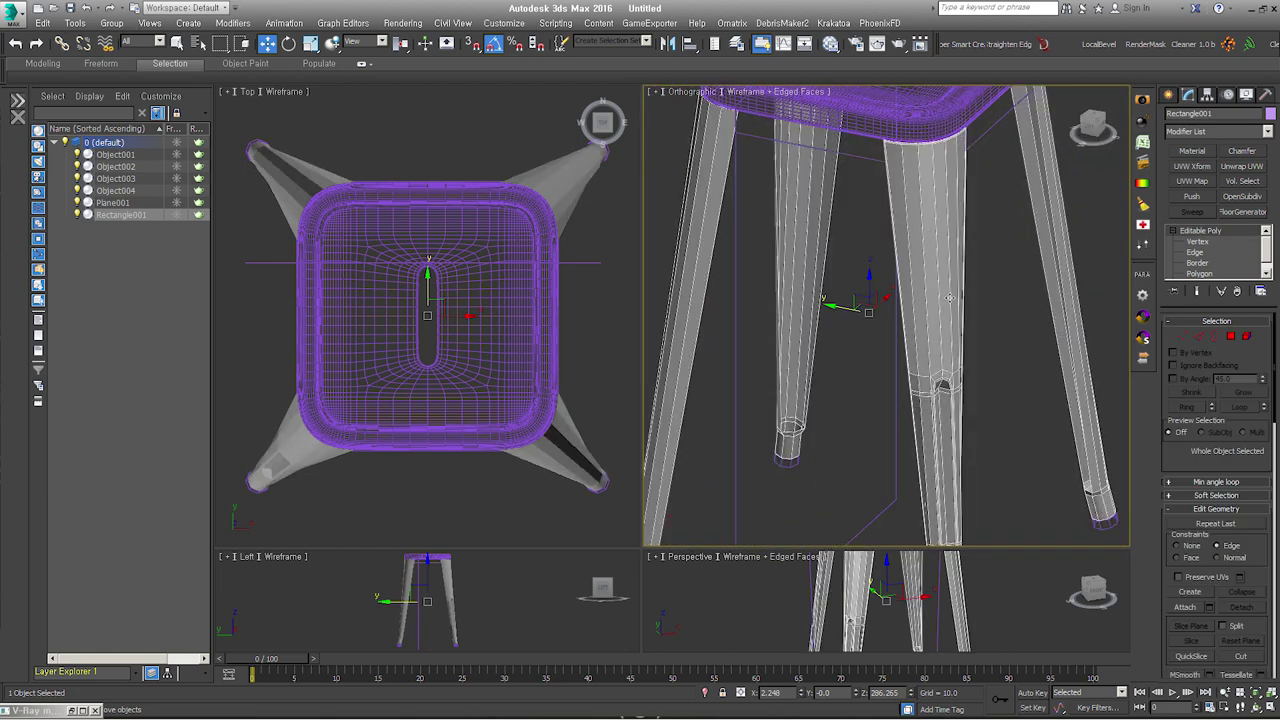
Step: Add a flipped X-axis Symmetry modifier to mirror the leg
scroll(925, 300, down, 2)
mouse_move(925, 300)
alt+middle_down()
mouse_move(925, 312)
mouse_move(1017, 227)
alt+middle_up()
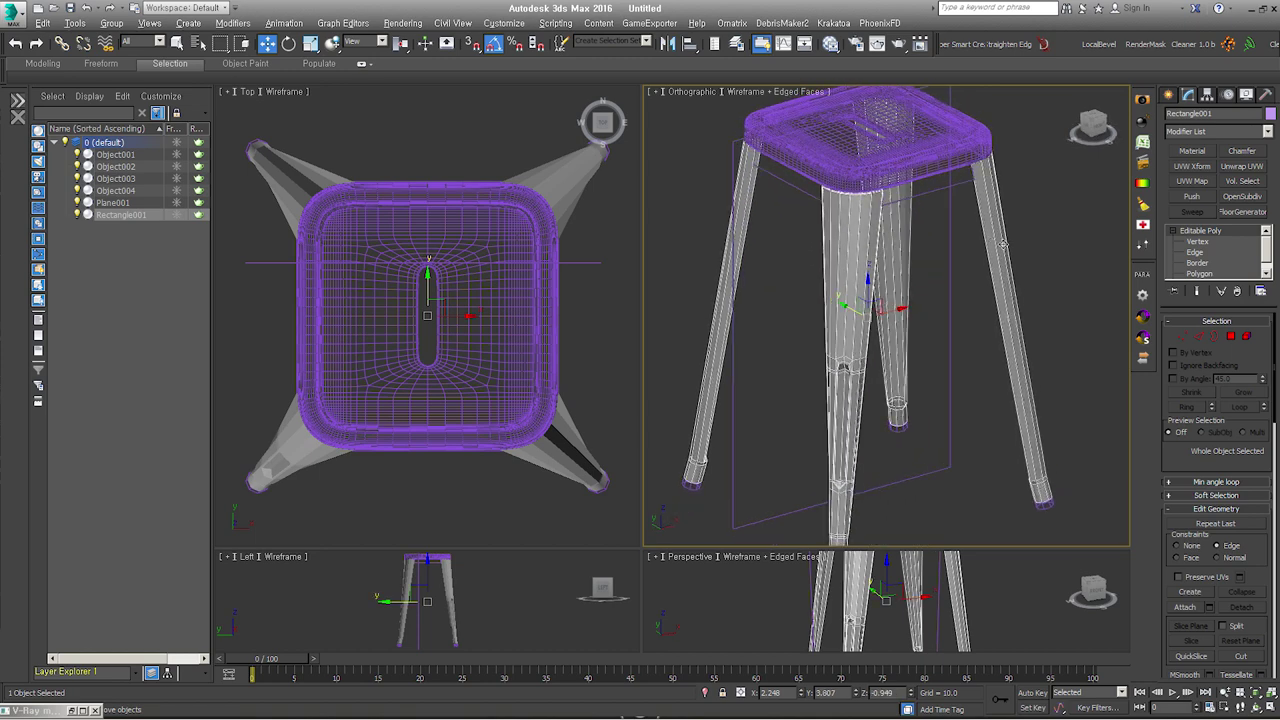
alt+middle_drag(964, 180, 915, 313)
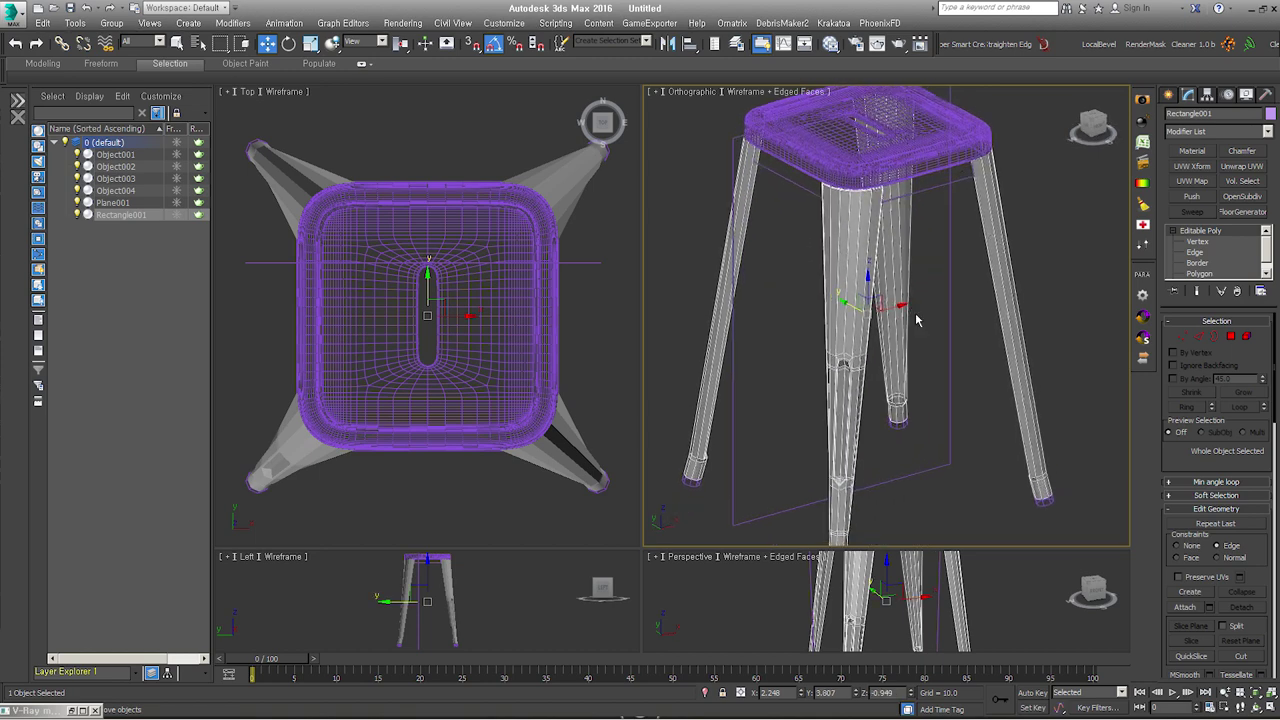
key(alt+s)
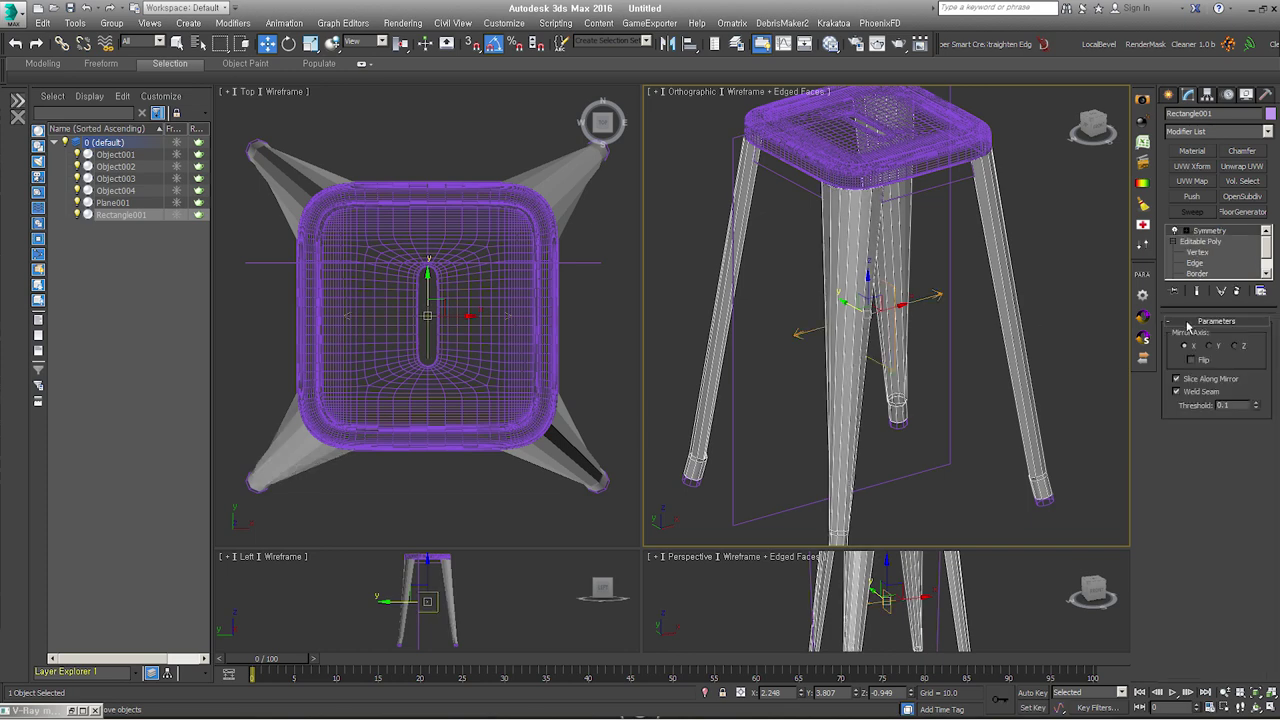
click(1200, 359)
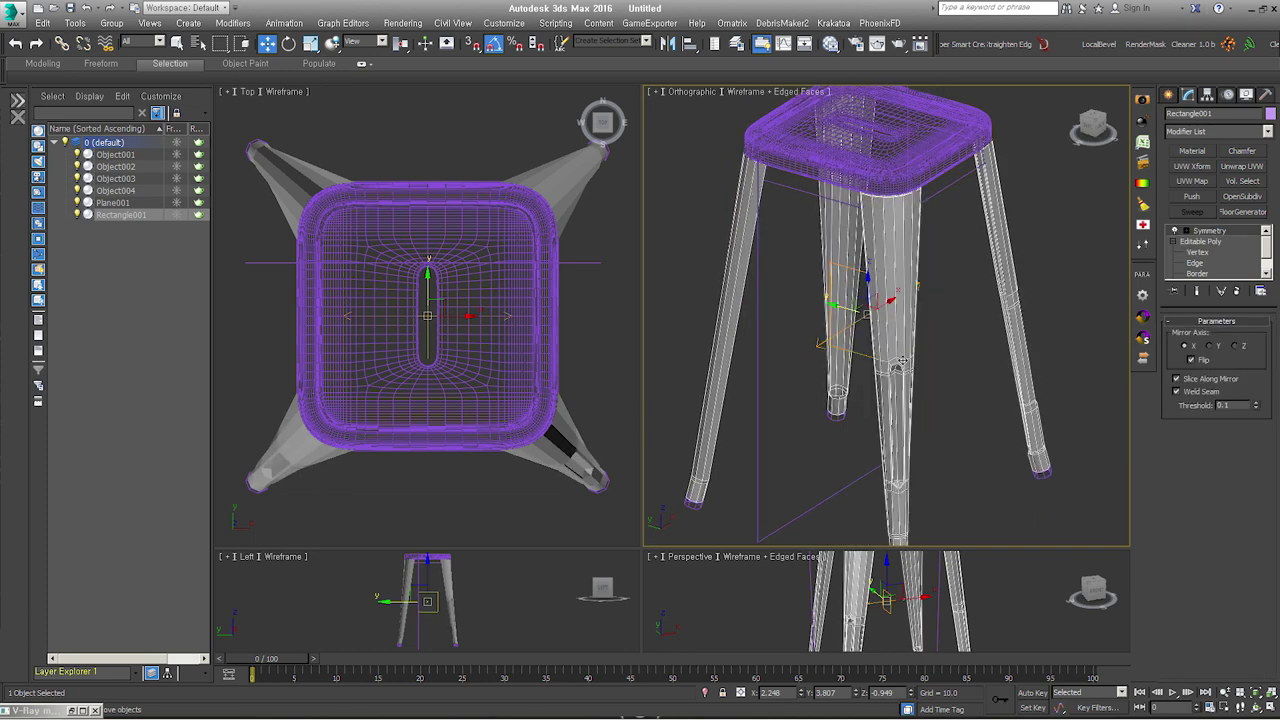
Step: Add a second Symmetry modifier on the Y axis with Flip on
key(alt+s)
alt+middle_drag(932, 352, 957, 358)
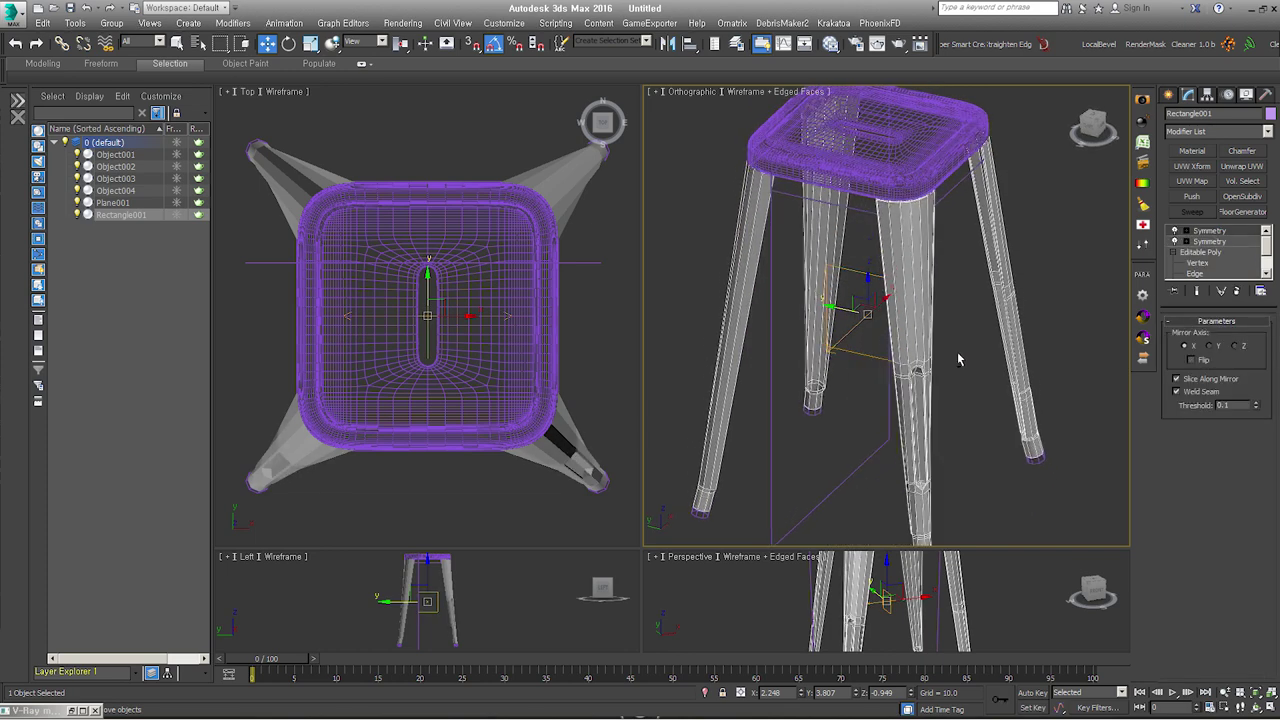
click(1210, 346)
click(1191, 359)
alt+middle_drag(985, 416, 908, 415)
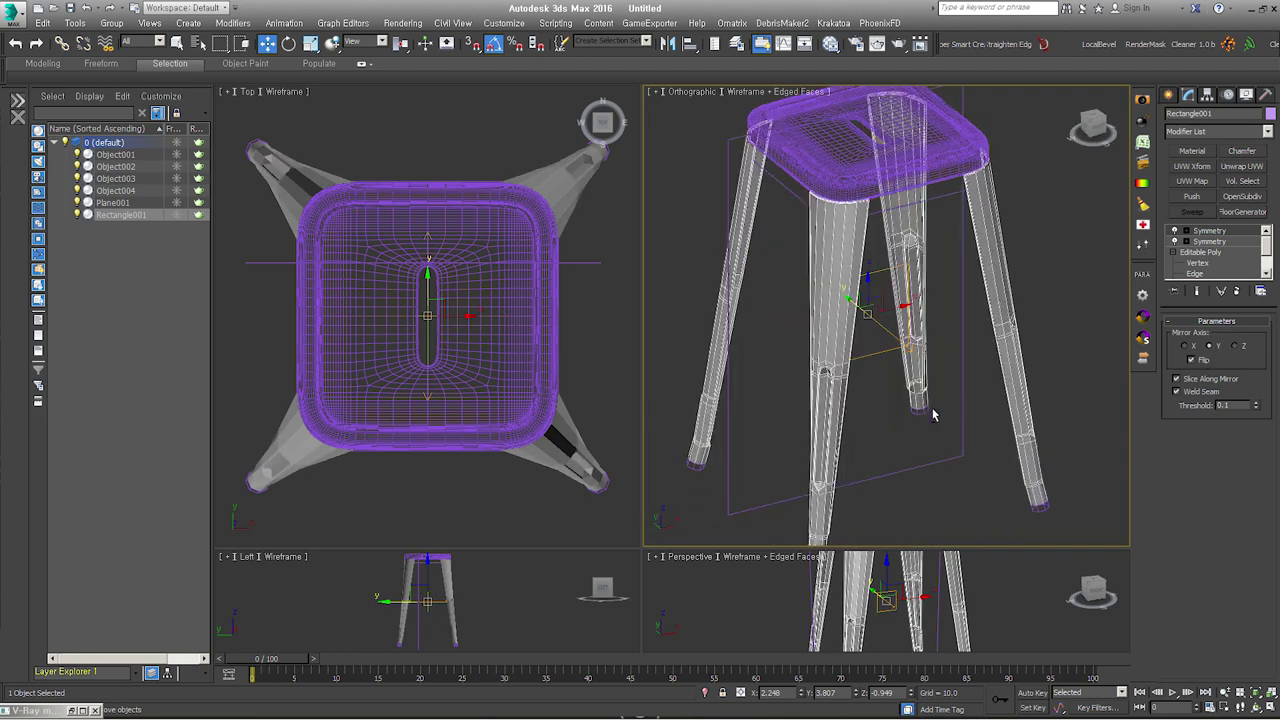
alt+middle_drag(995, 410, 914, 391)
Step: Collapse the four legs to Editable Poly, add TurboSmooth, and show Smooth + Highlights
key(ctrl+alt+c)
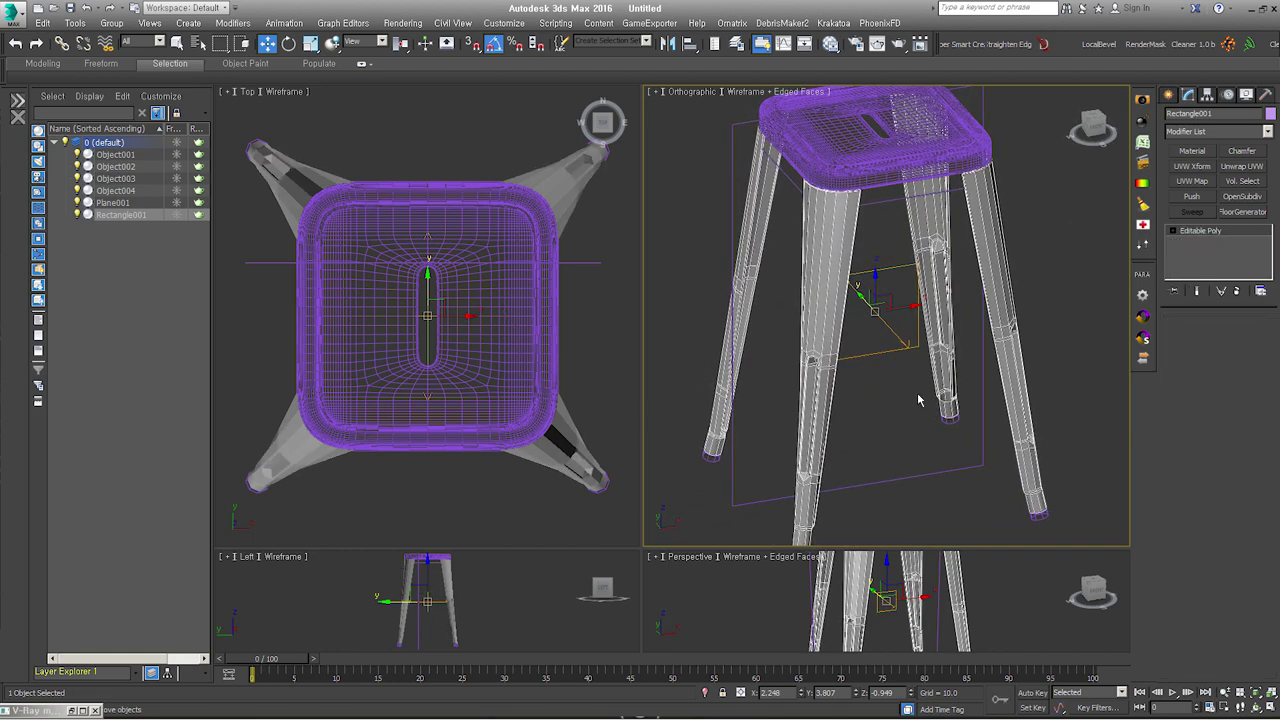
key(ctrl+t)
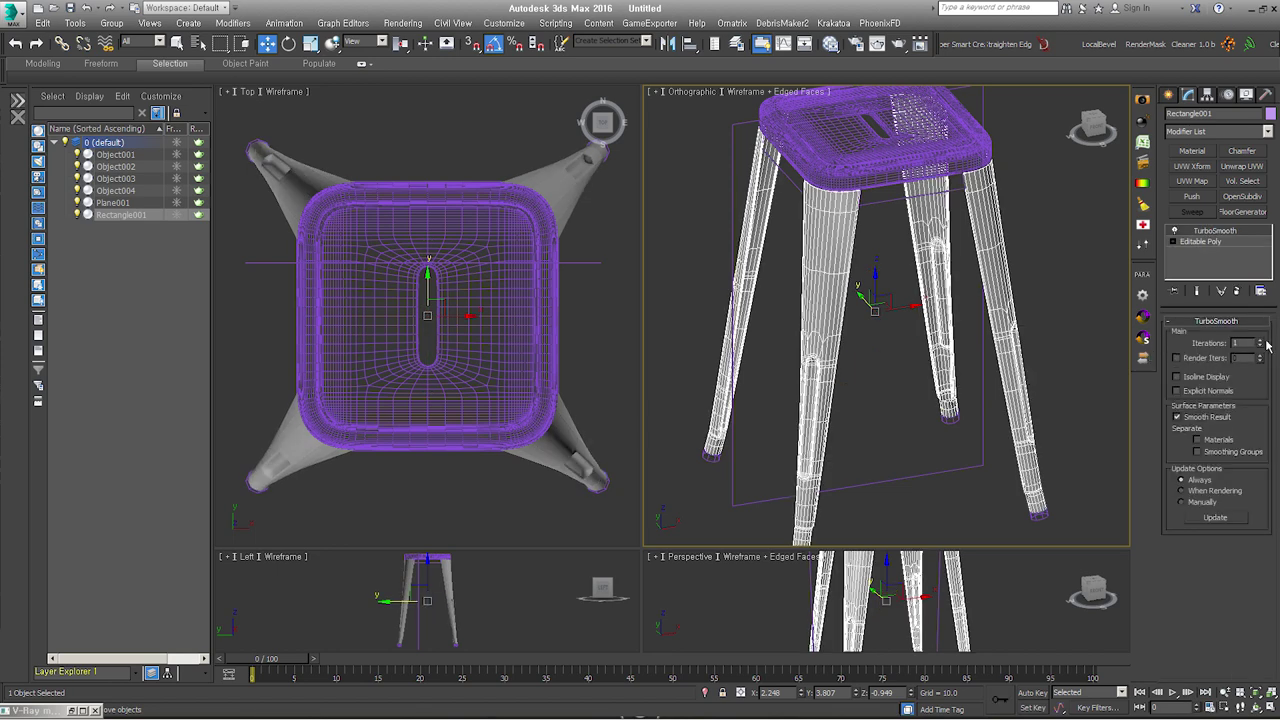
alt+middle_drag(942, 372, 947, 343)
key(F3)
click(1070, 246)
Step: Select the leg's bottom cap polygon at its base Editable Poly level
scroll(943, 277, up, 4)
scroll(914, 400, up, 2)
scroll(916, 412, up, 3)
click(916, 412)
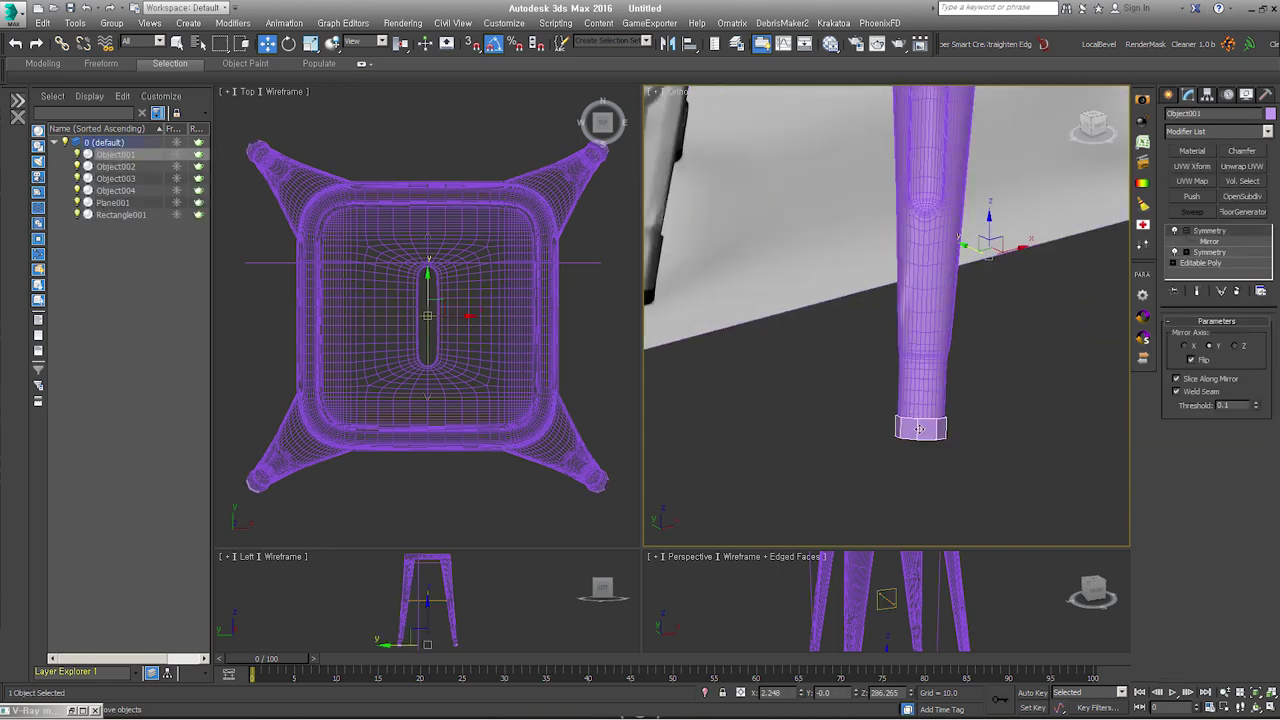
scroll(932, 424, up, 5)
mouse_move(932, 424)
alt+middle_down()
mouse_move(937, 363)
mouse_move(909, 340)
alt+middle_up()
scroll(916, 343, up, 2)
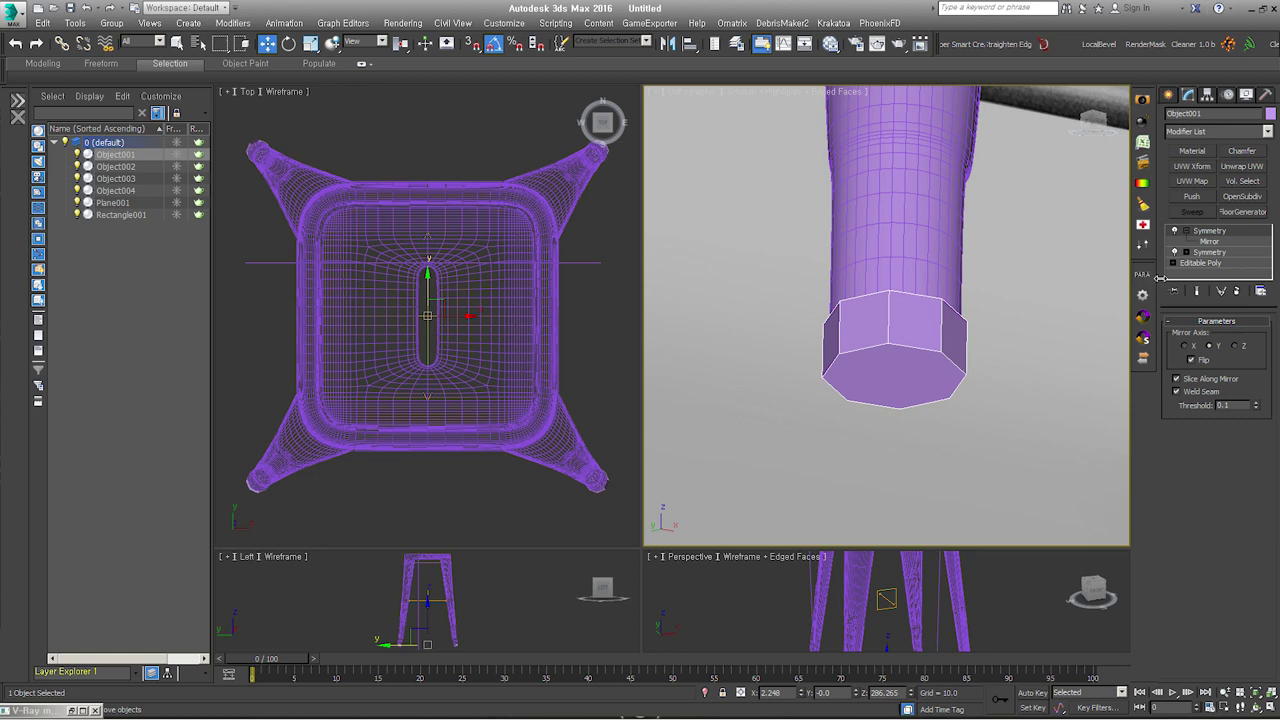
click(1209, 264)
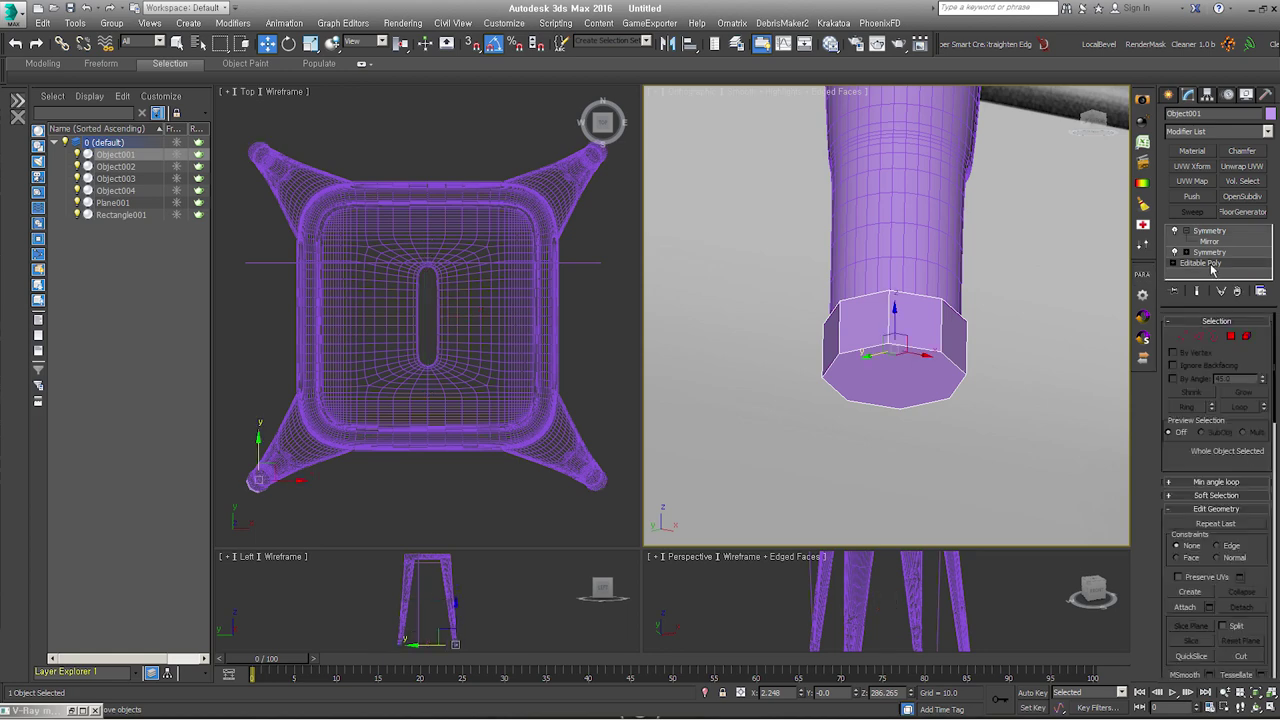
click(1231, 337)
click(889, 368)
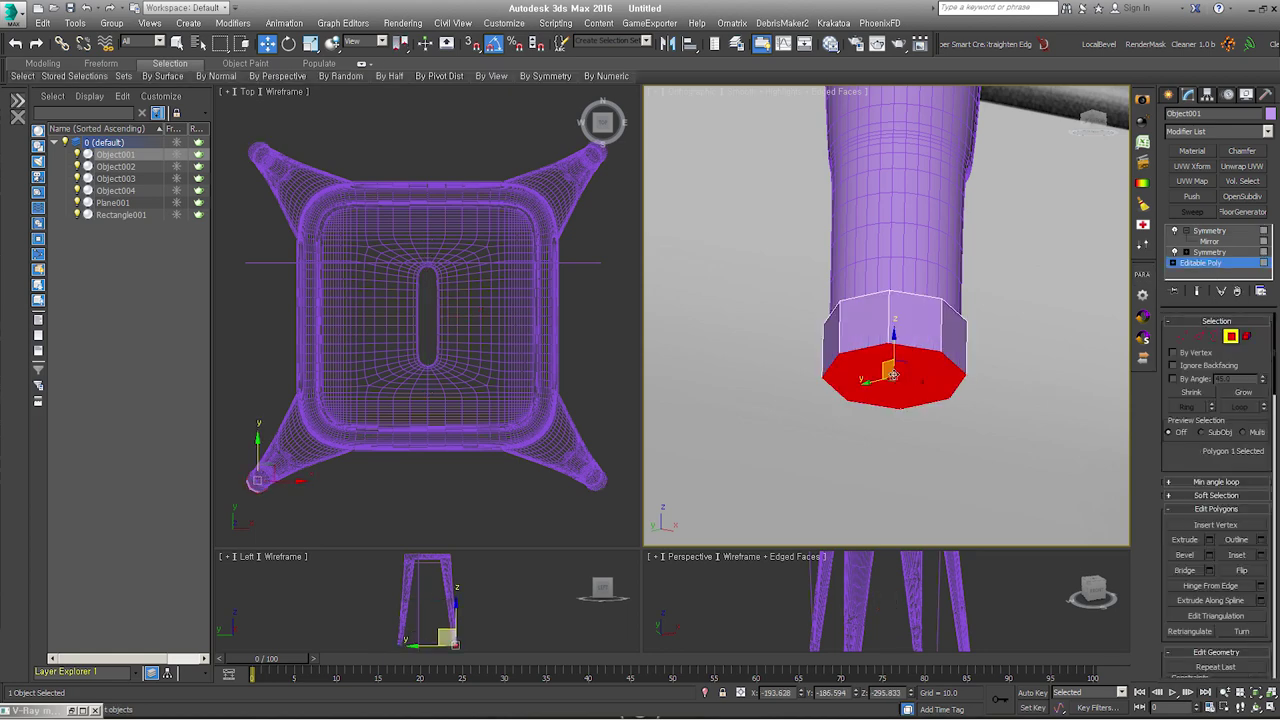
right_click(895, 365)
click(888, 435)
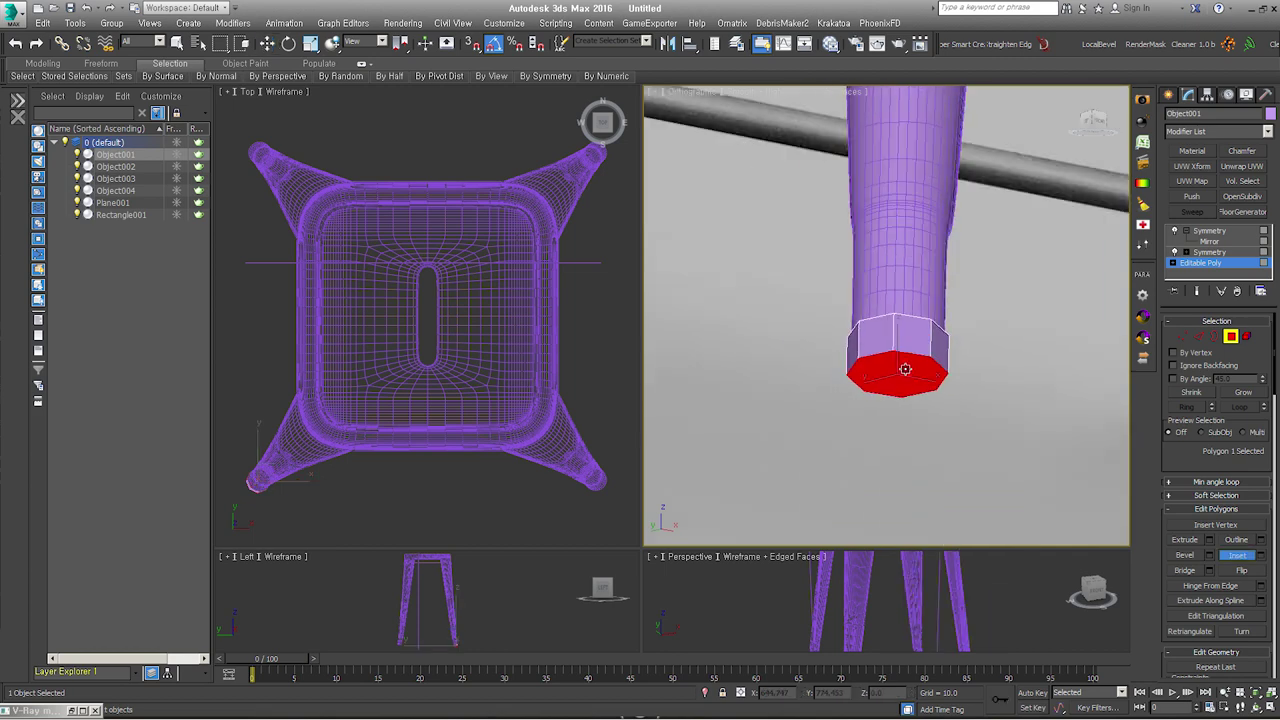
Step: Scale the bottom face up evenly in See-Through mode to flare the foot cap
scroll(1204, 532, down, 2)
scroll(1204, 532, down, 2)
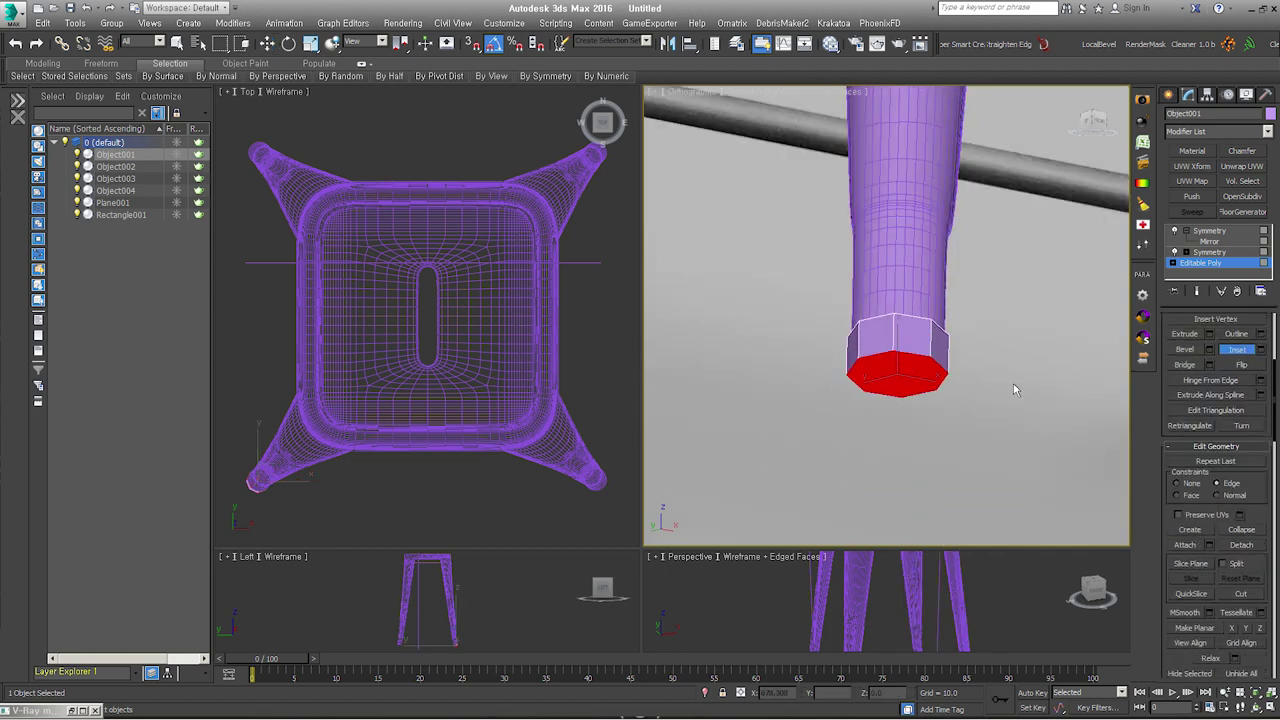
key(f)
key(z)
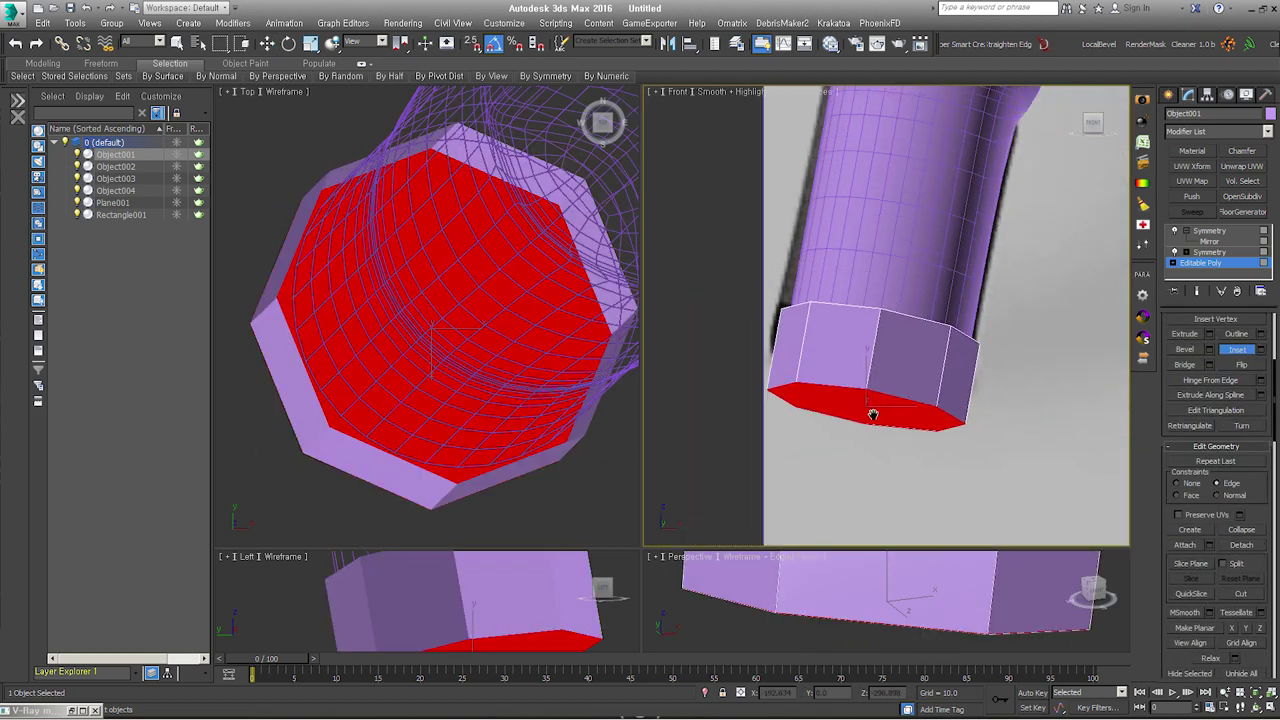
key(alt+x)
key(w)
right_click(880, 385)
click(892, 410)
drag(882, 385, 868, 353)
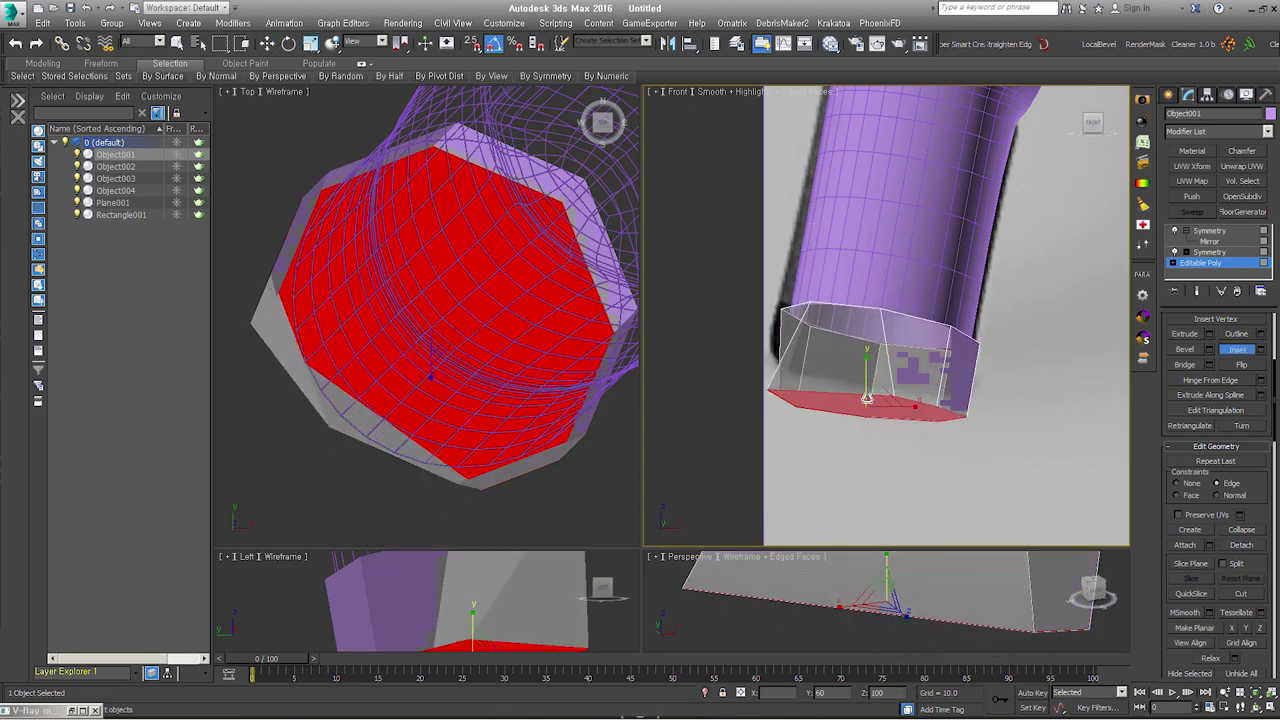
drag(867, 400, 880, 375)
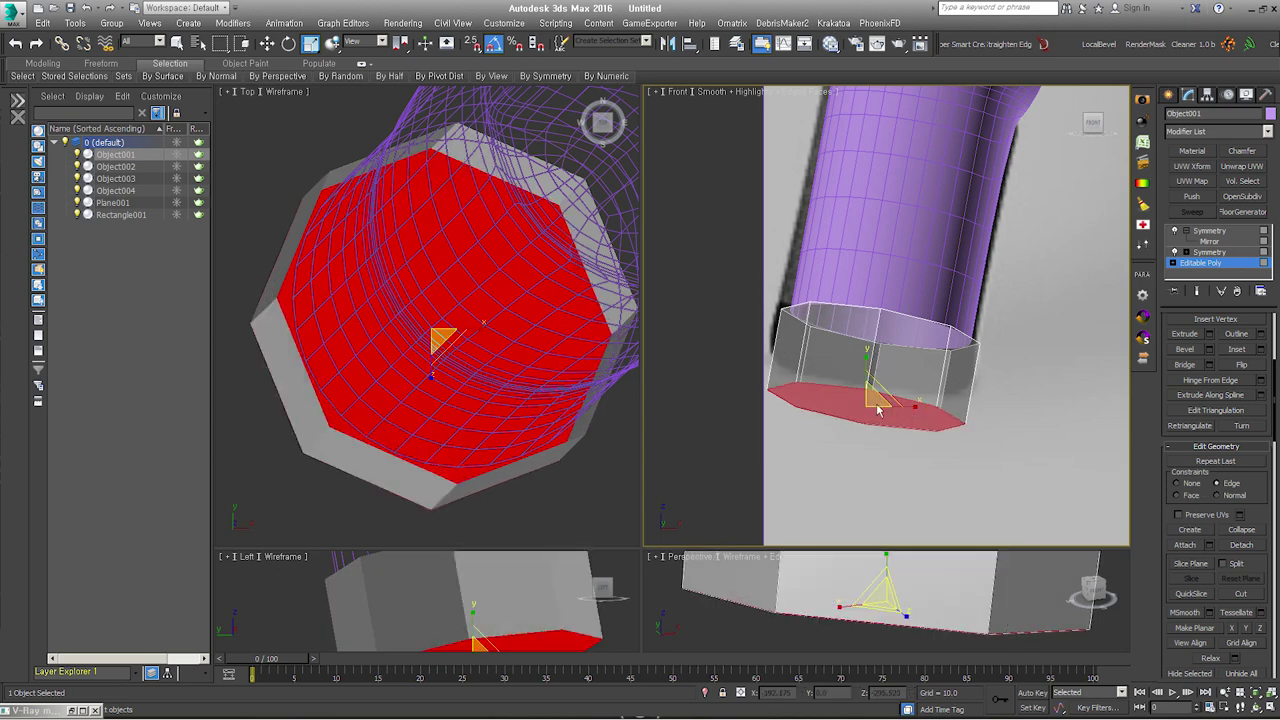
Step: Start an Inset on the bottom face, then cancel it
right_click(878, 407)
click(840, 468)
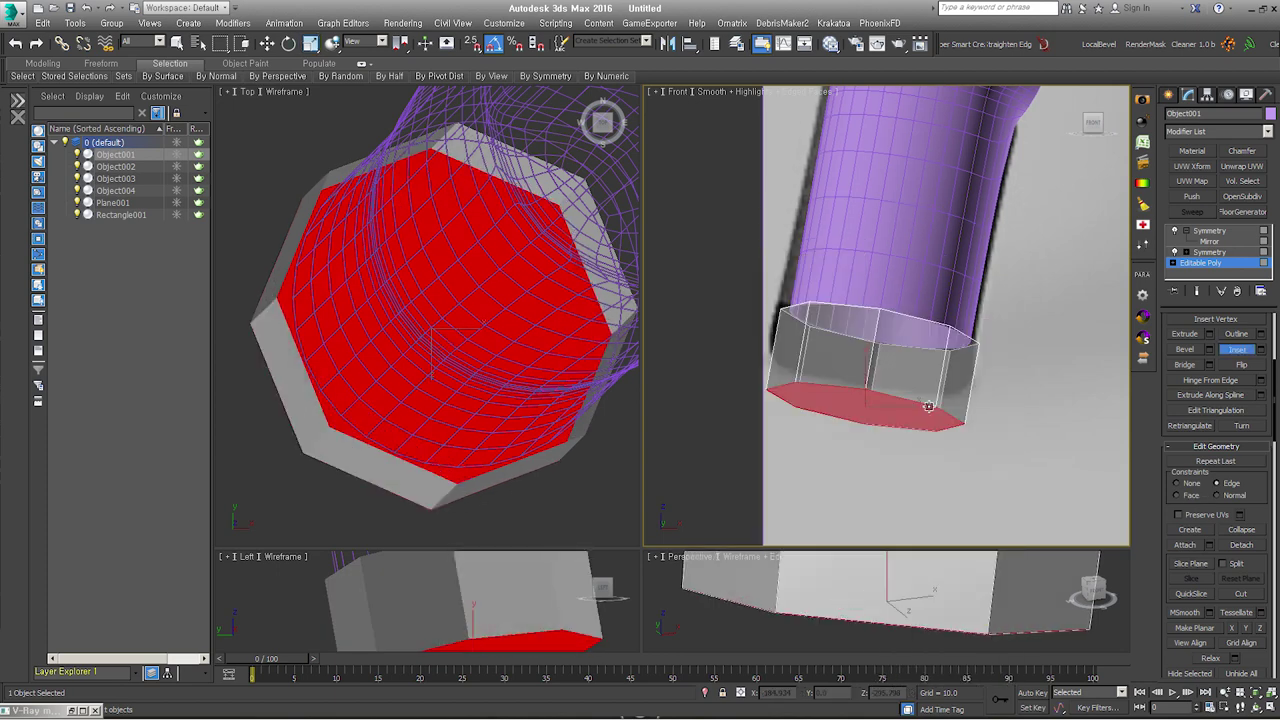
click(1245, 352)
scroll(1021, 371, down, 2)
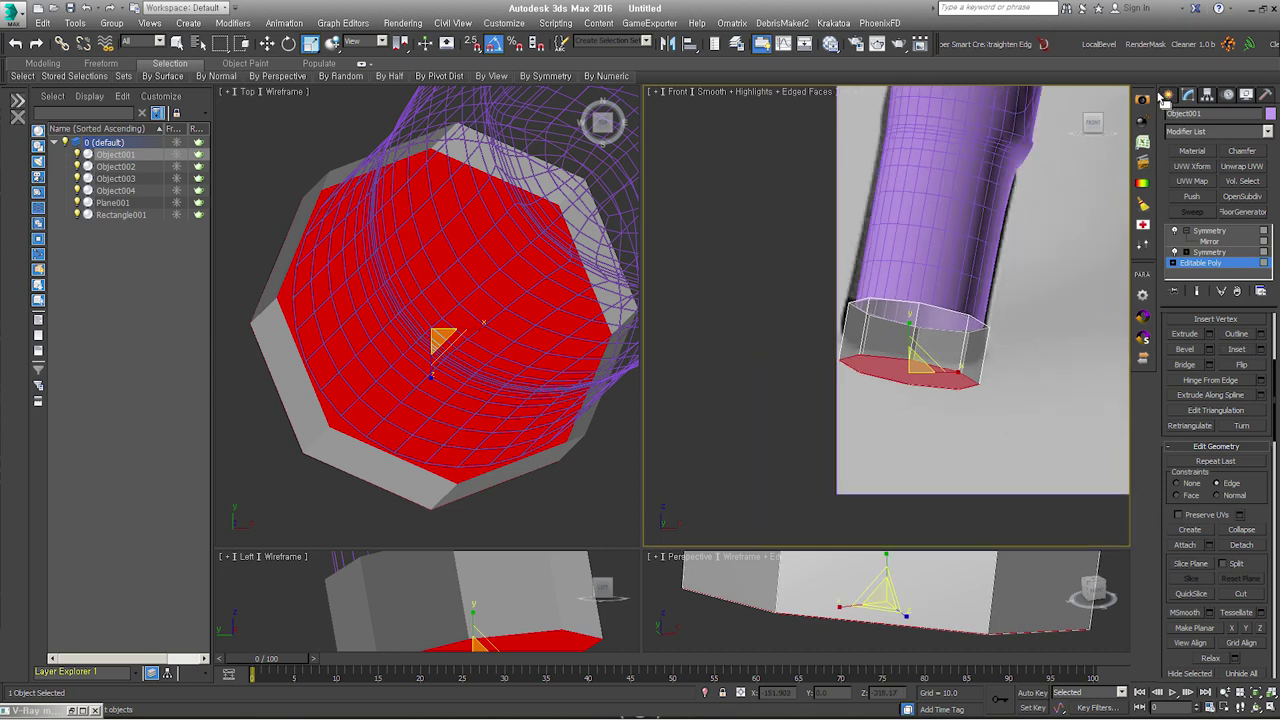
click(1168, 94)
scroll(1057, 206, up, 1)
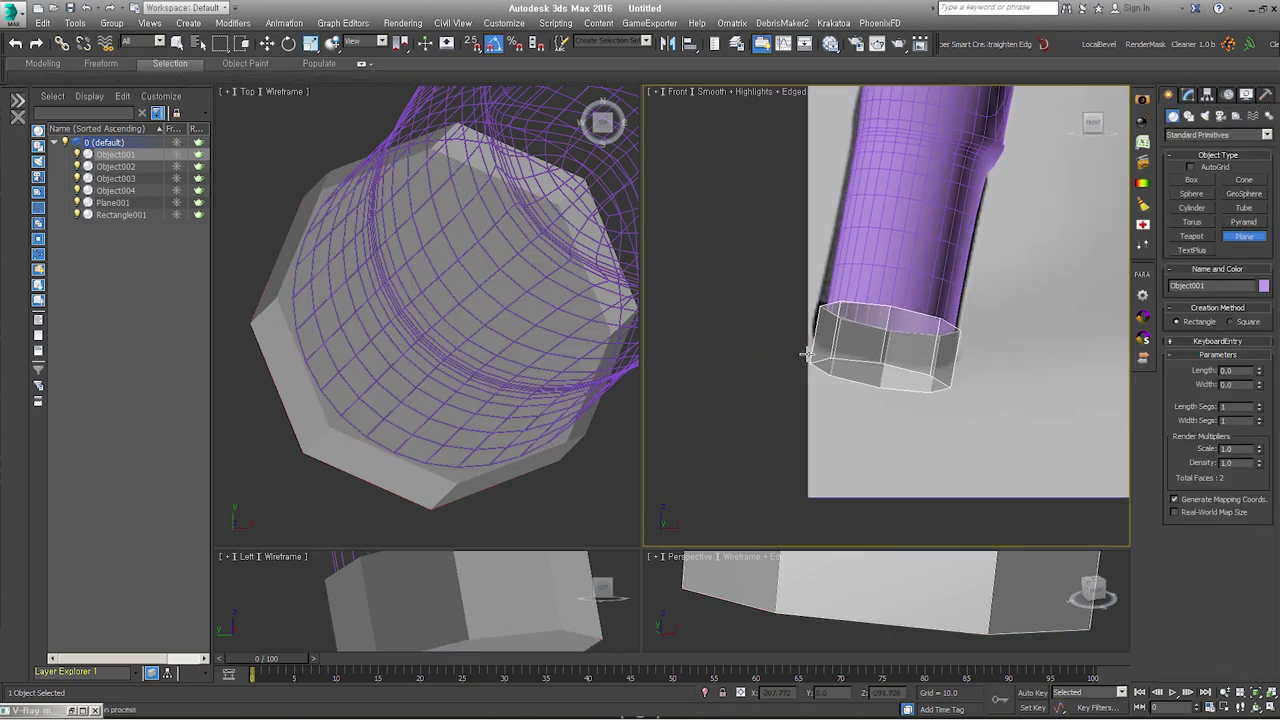
Step: Draw an 18.926 by 34.221 plane below the foot cap and nudge it left
drag(806, 354, 984, 452)
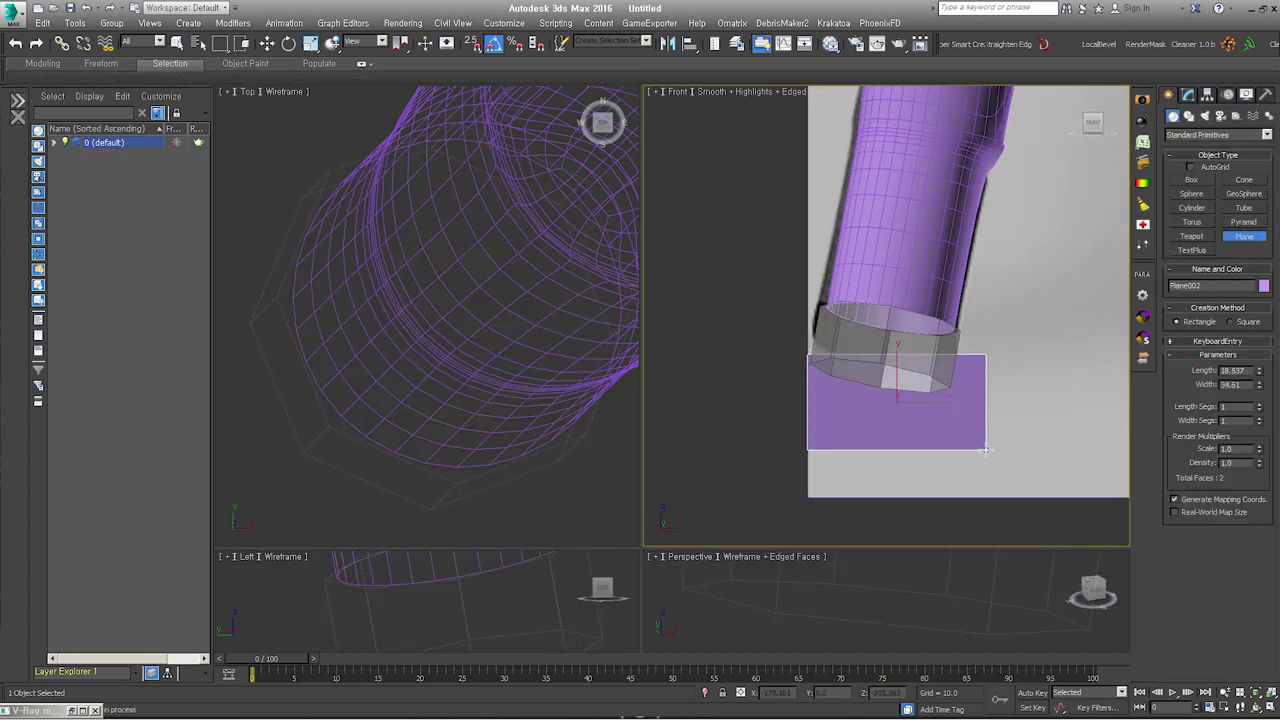
right_click(940, 380)
right_click(930, 405)
click(950, 412)
drag(915, 396, 899, 398)
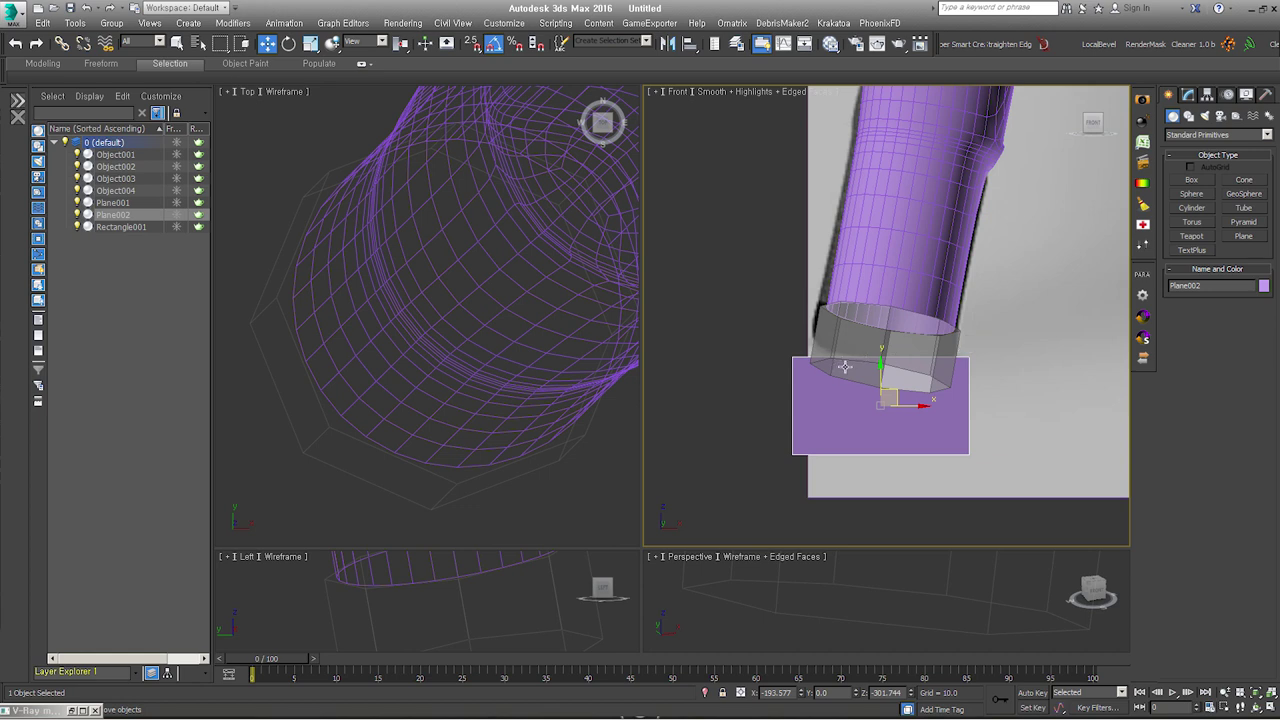
click(1189, 97)
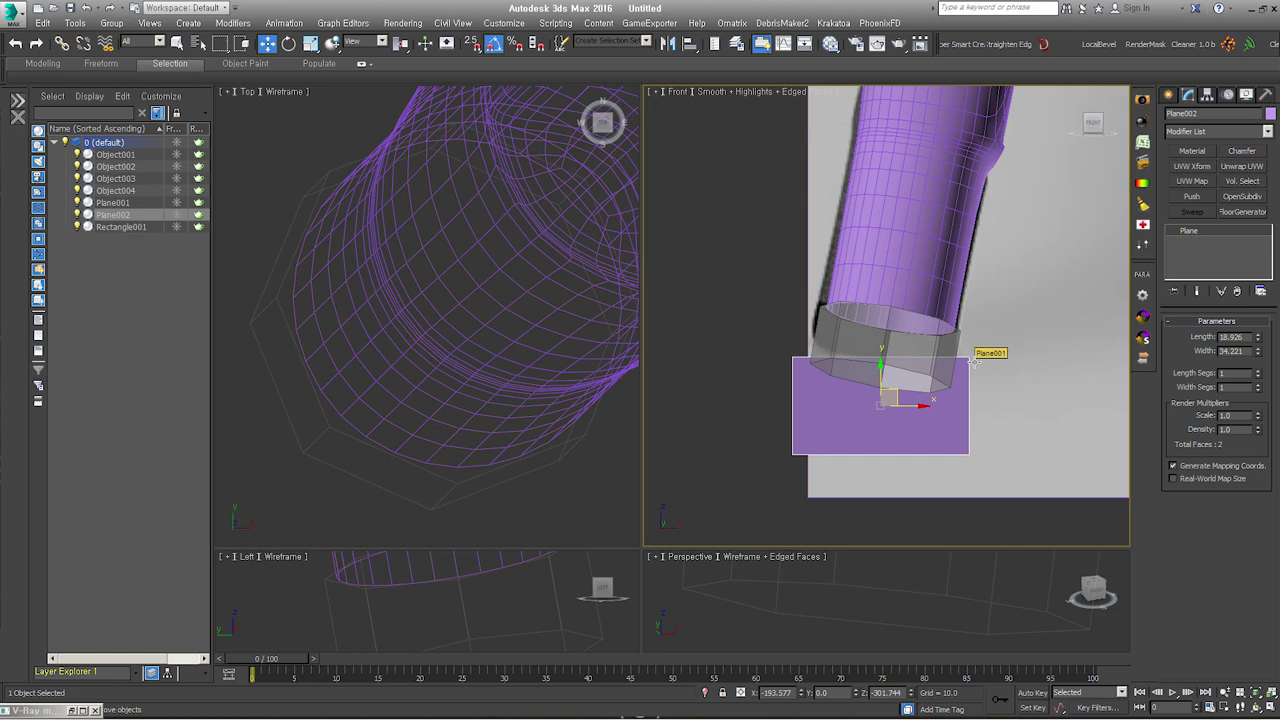
Step: QuickSlice Object001's foot cap level with the plane and select the faces below
click(972, 362)
click(1200, 262)
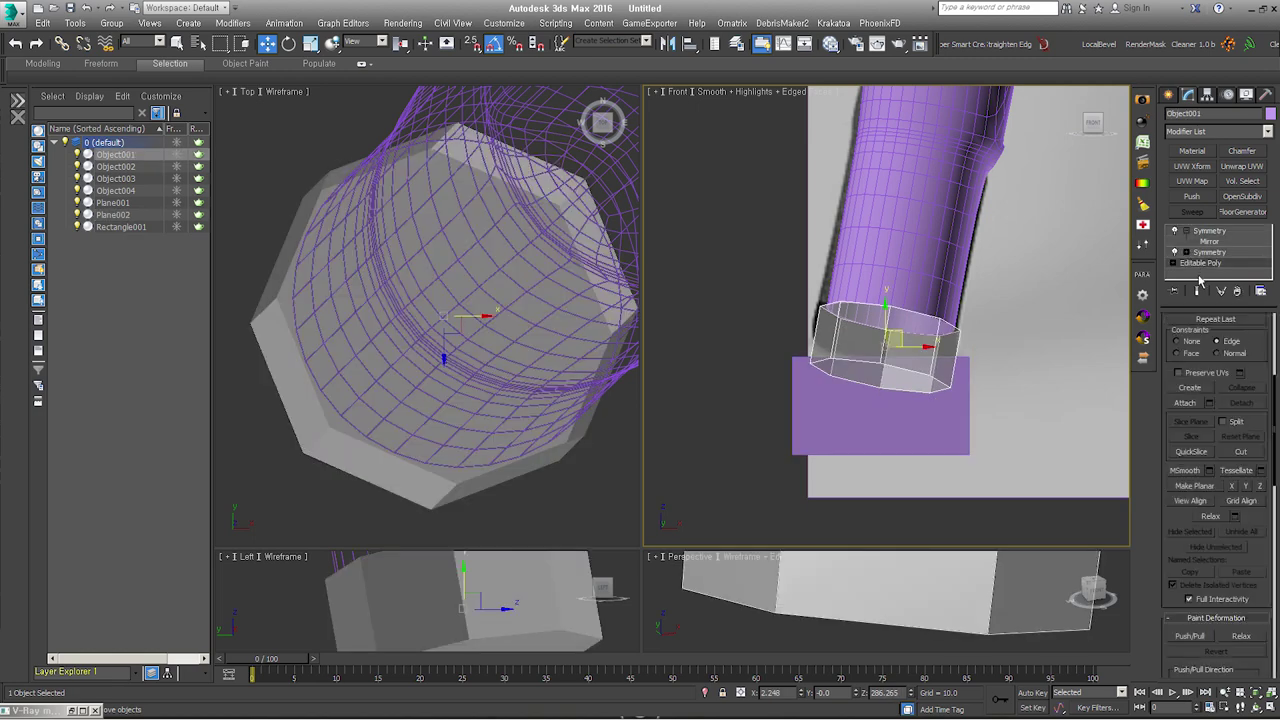
click(1190, 451)
click(968, 356)
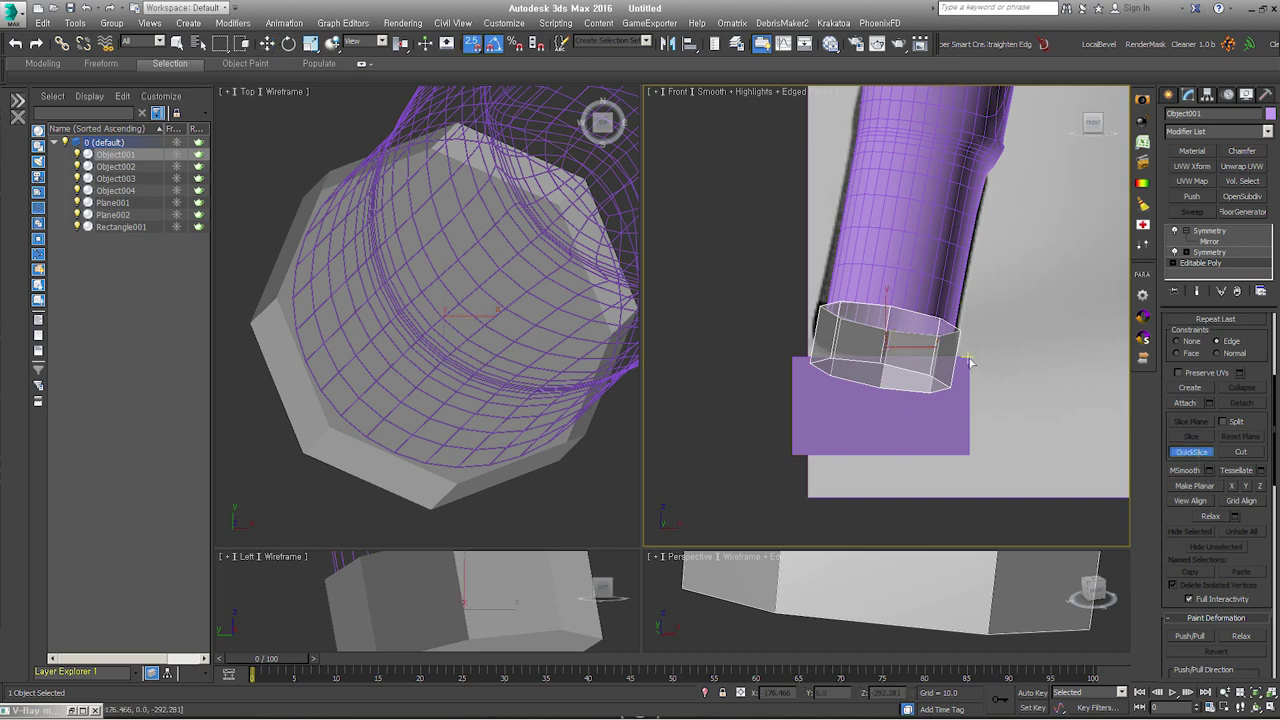
click(797, 362)
key(w)
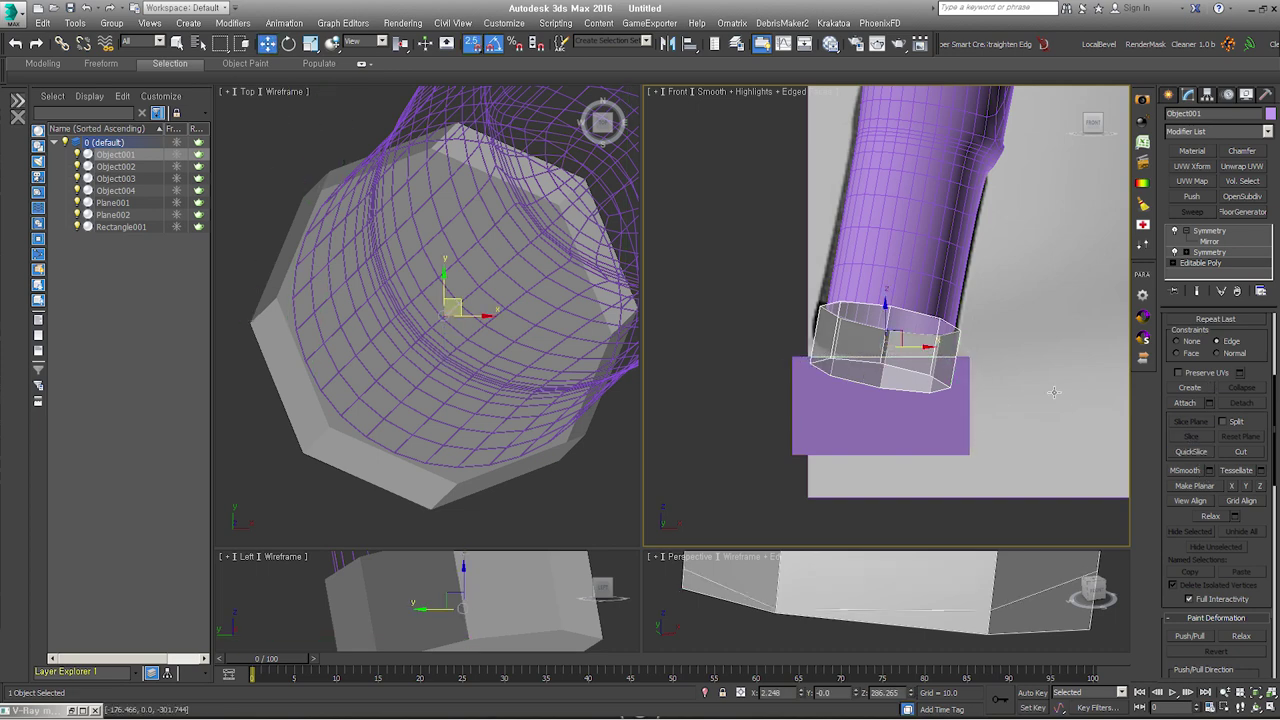
drag(1197, 307, 1197, 400)
Step: Delete the part below the slice and cap the open bottom border
key(4)
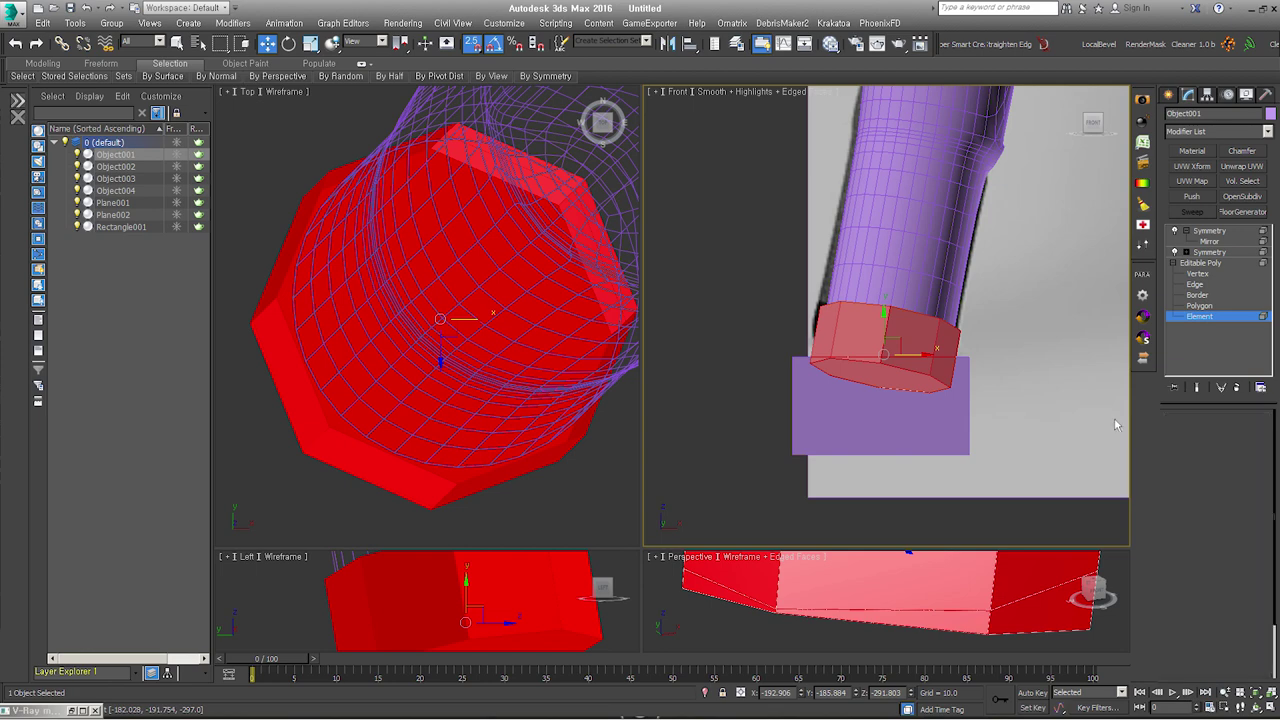
key(Delete)
key(3)
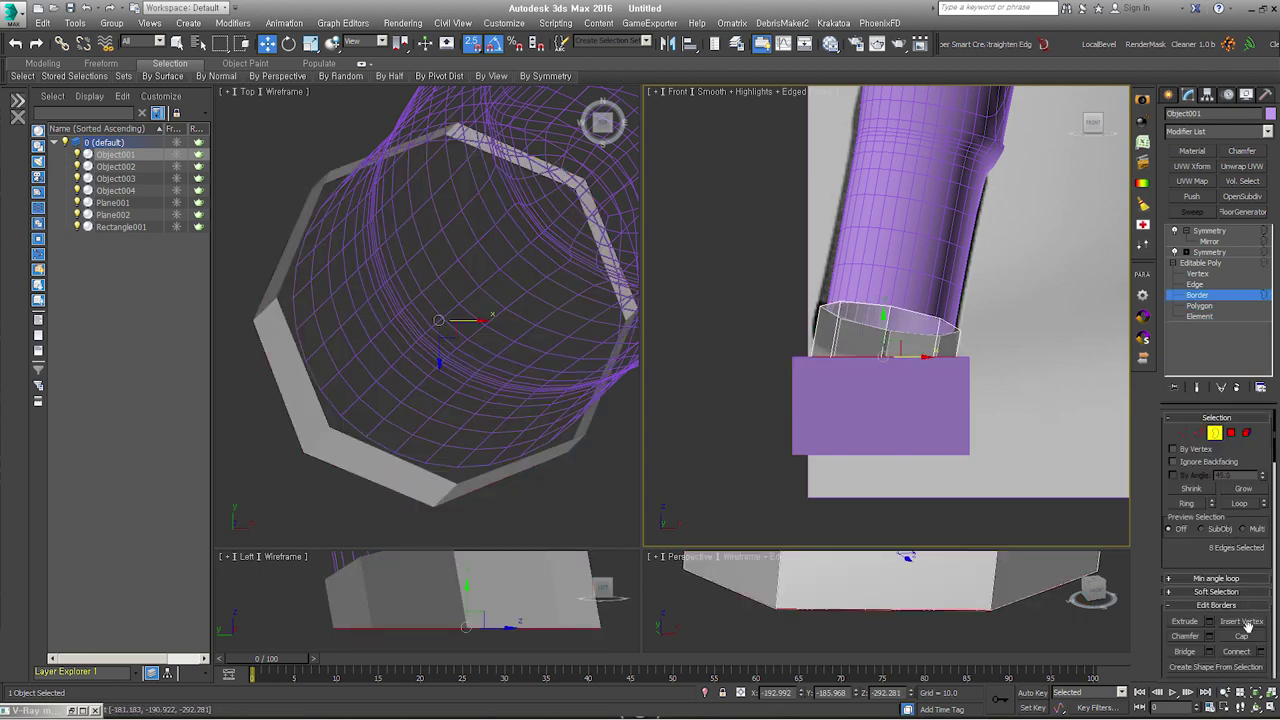
click(1242, 636)
alt+middle_drag(1023, 450, 993, 408)
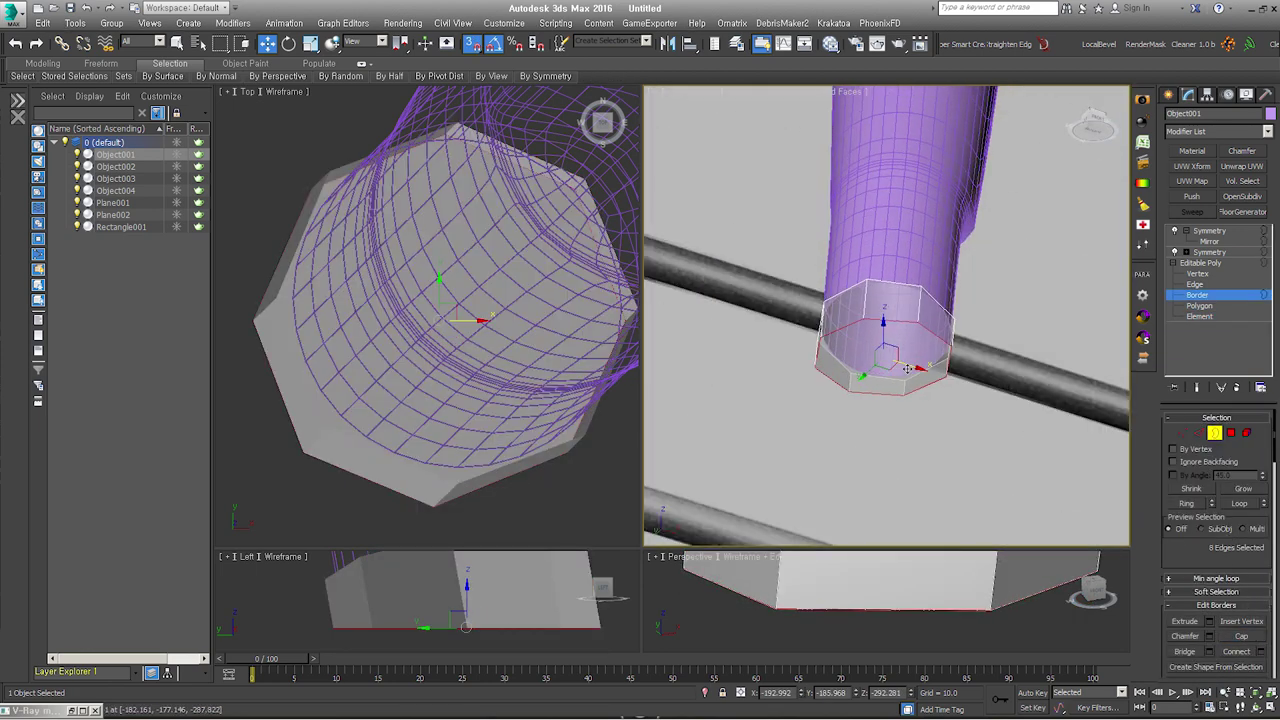
click(1230, 432)
Step: Inset the cap polygon and extrude the small centre polygon inward as a recess
scroll(882, 347, up, 2)
right_click(884, 345)
click(830, 403)
mouse_move(894, 337)
mouse_down()
mouse_move(886, 353)
mouse_move(932, 371)
mouse_move(886, 480)
mouse_up()
scroll(932, 371, up, 2)
key(ctrl+z)
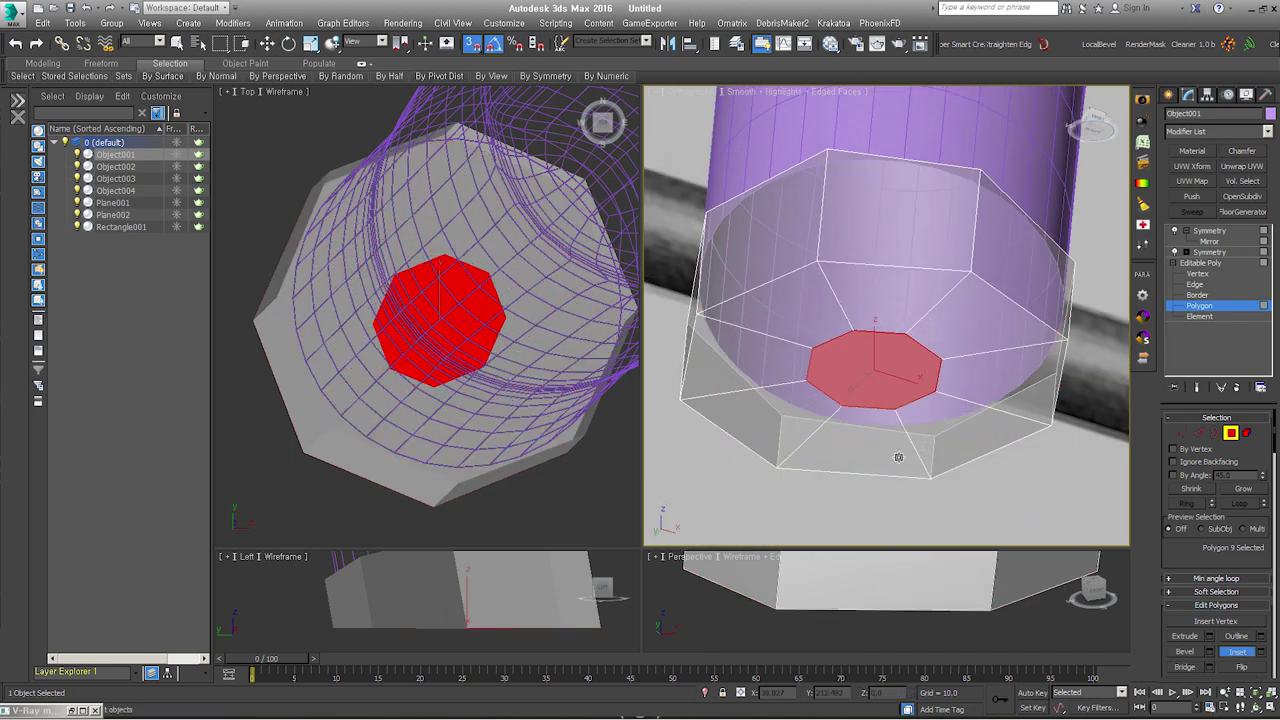
key(w)
right_click(893, 350)
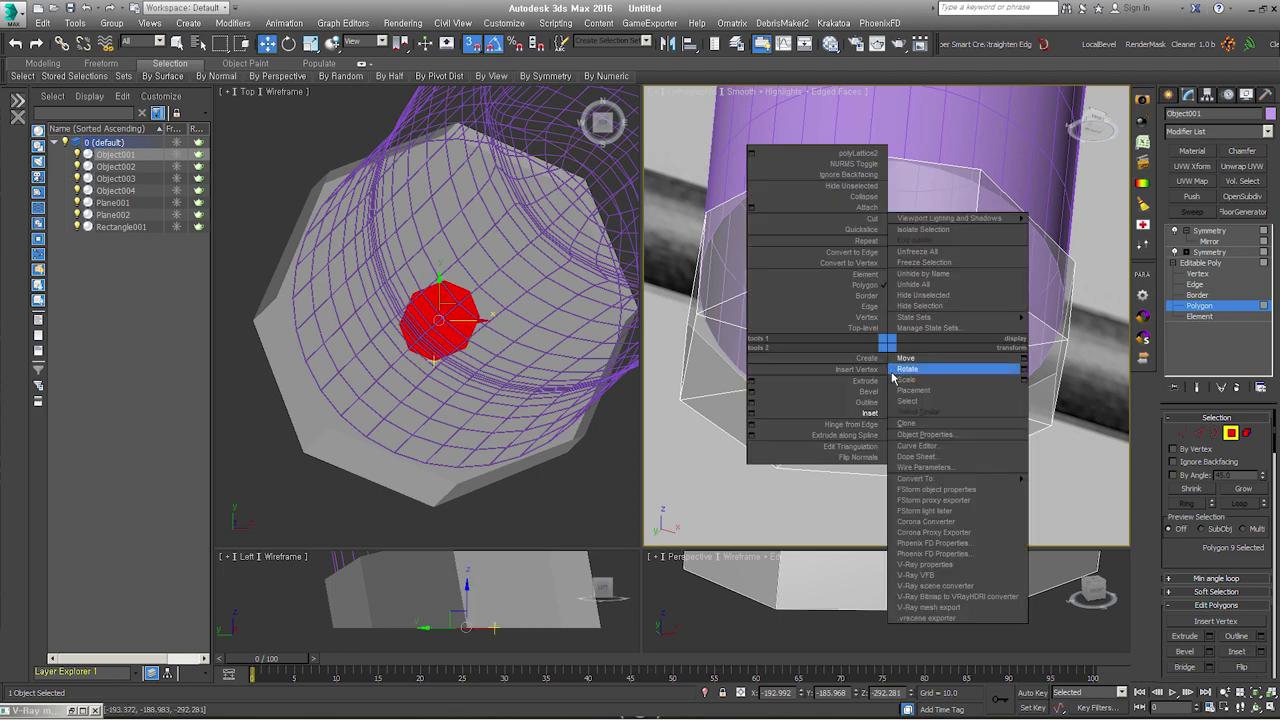
click(868, 381)
drag(888, 364, 886, 383)
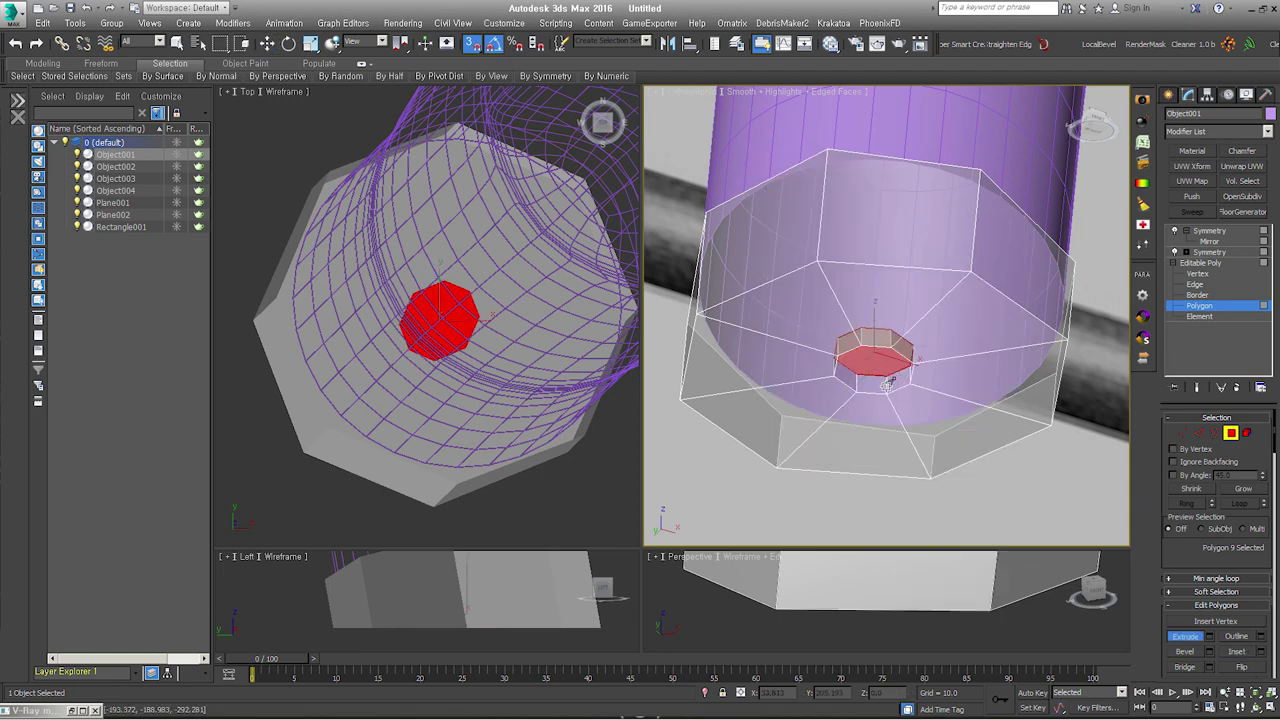
Step: Clear the polygon selection and select the cap's open top border
key(ctrl+d)
scroll(958, 248, down, 2)
alt+middle_drag(958, 248, 984, 274)
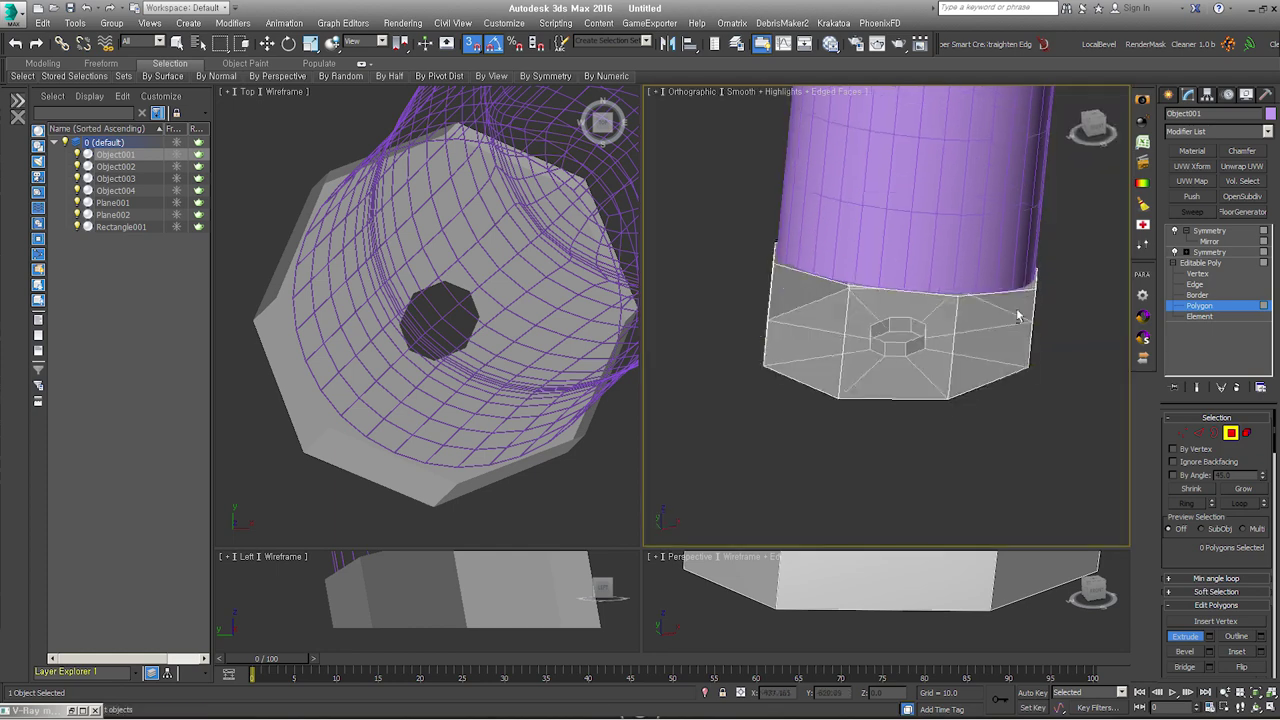
key(3)
click(1007, 314)
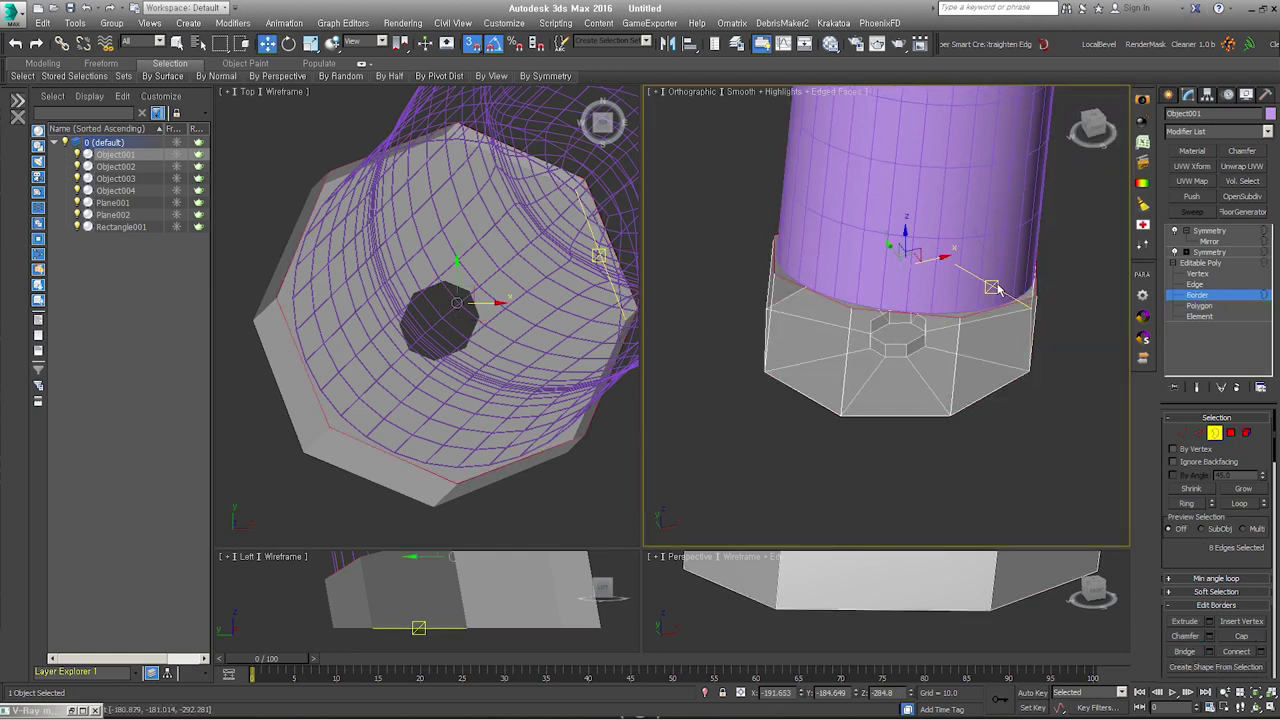
Step: Extrude the cap's top border down into the cap
right_click(1000, 292)
click(972, 325)
scroll(1010, 293, up, 3)
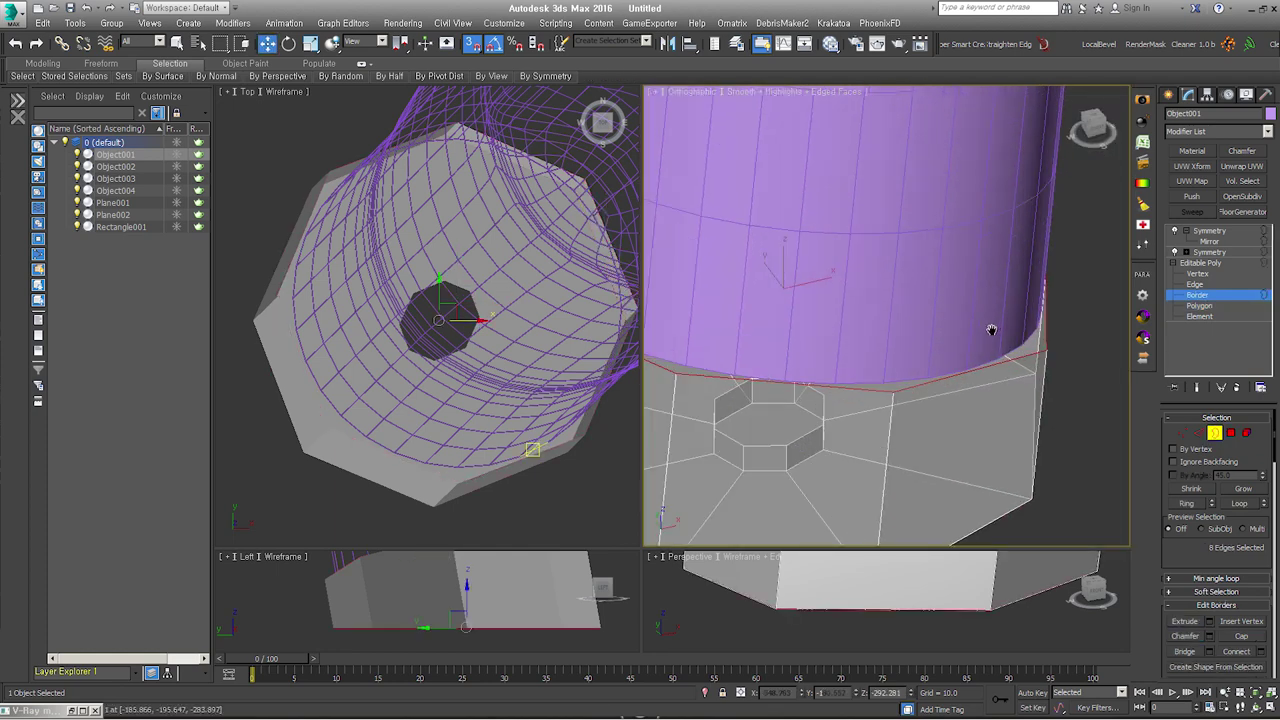
key(F3)
right_click(991, 329)
click(1030, 305)
right_click(1039, 356)
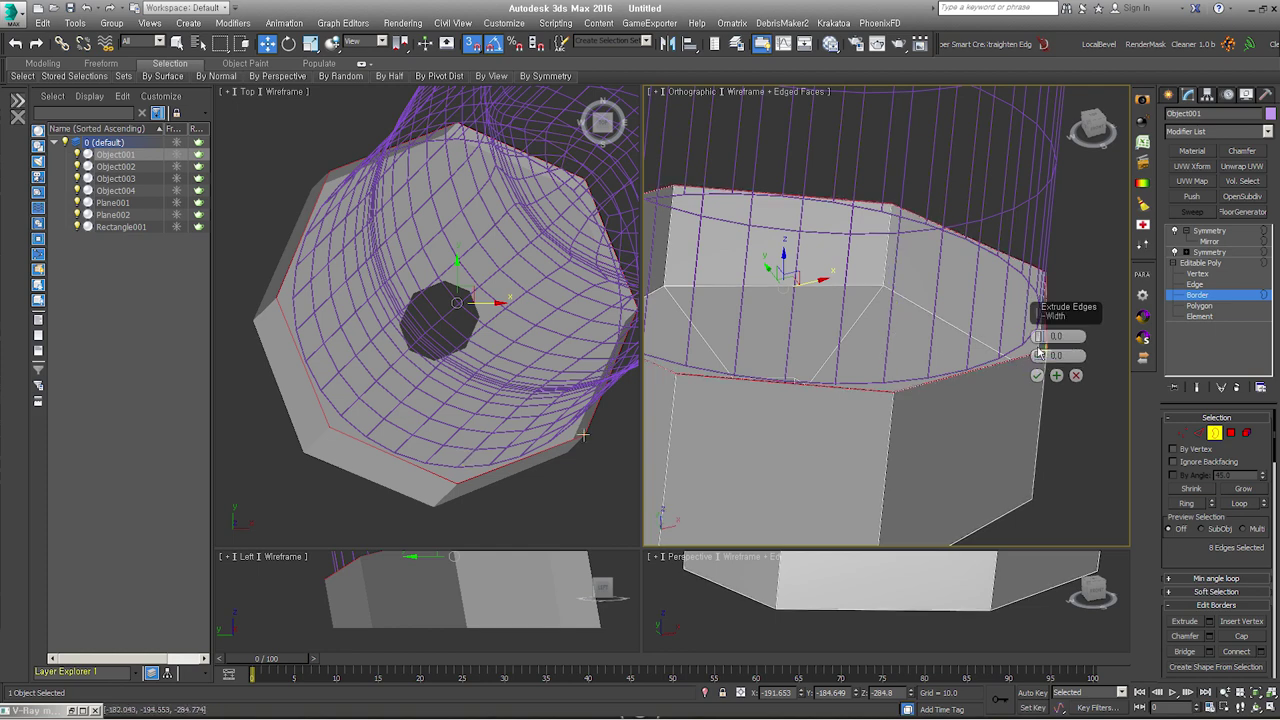
drag(1039, 336, 1040, 377)
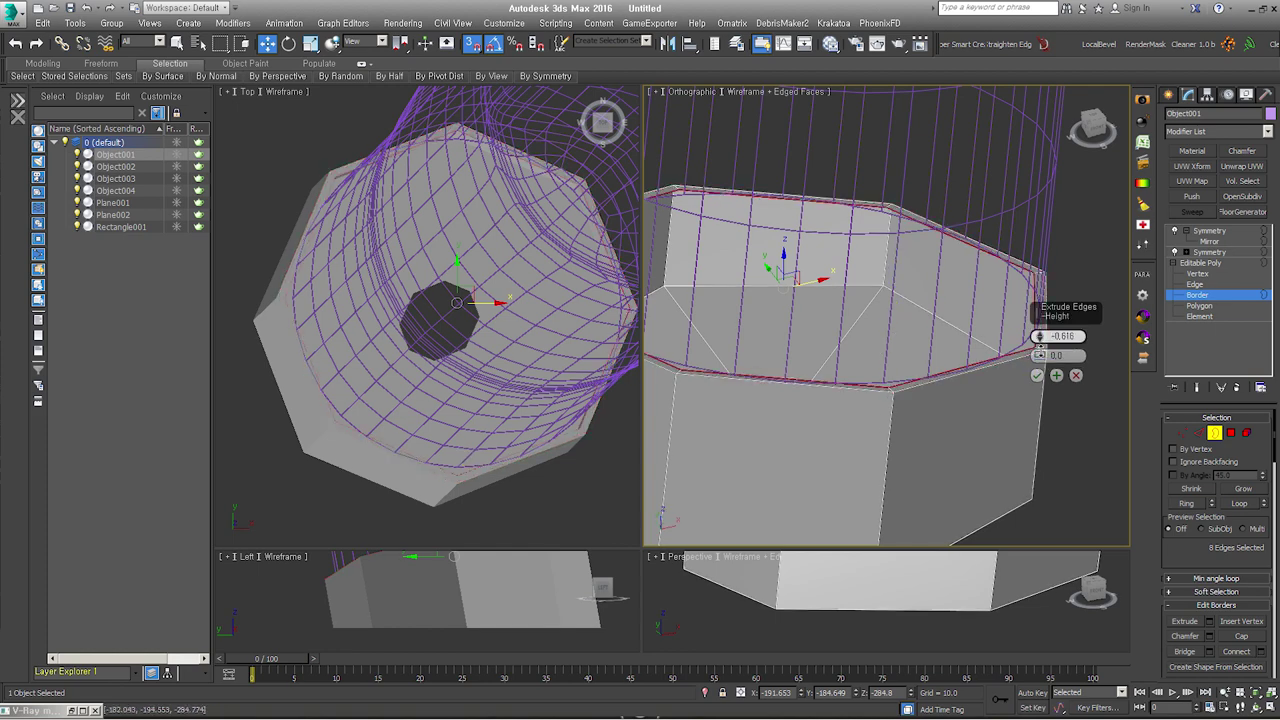
click(1037, 375)
Step: Extrude two edge loops with a 0.616 width to form a seam around the cap
click(1199, 433)
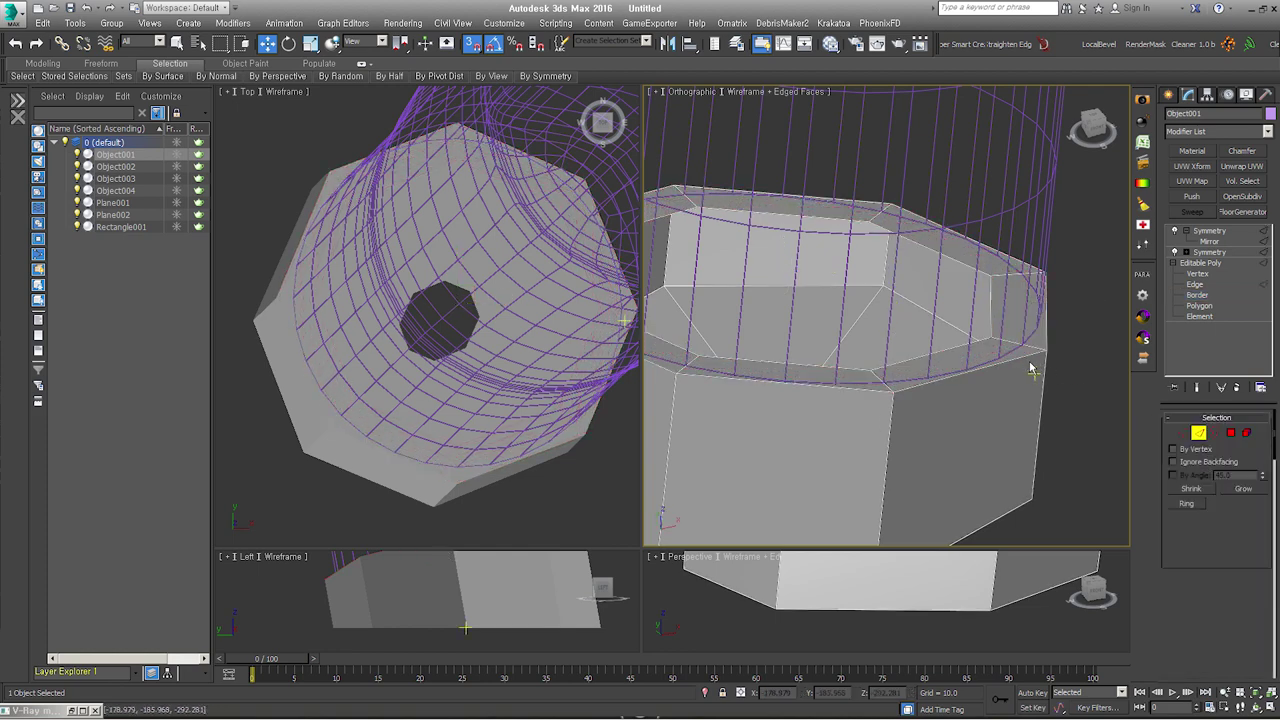
double_click(1037, 362)
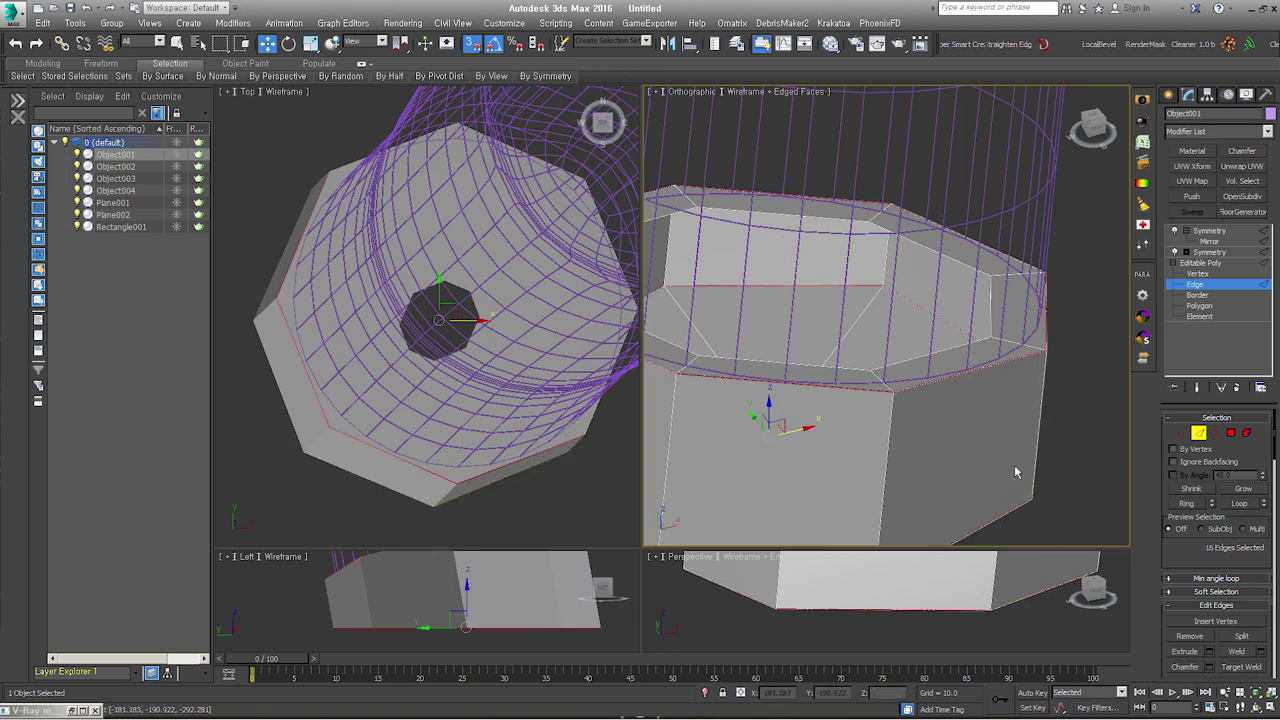
double_click(1014, 471)
alt+middle_drag(1014, 471, 1123, 289)
right_click(903, 326)
alt+middle_drag(830, 322, 982, 320)
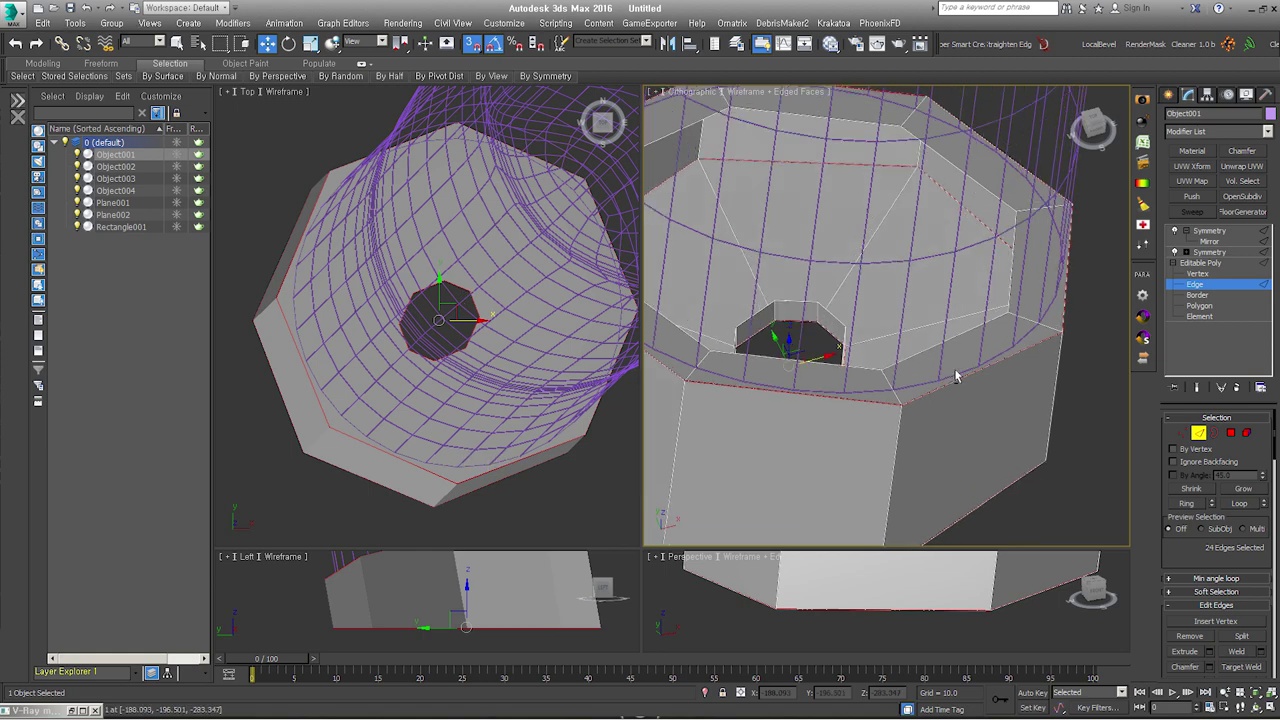
right_click(982, 320)
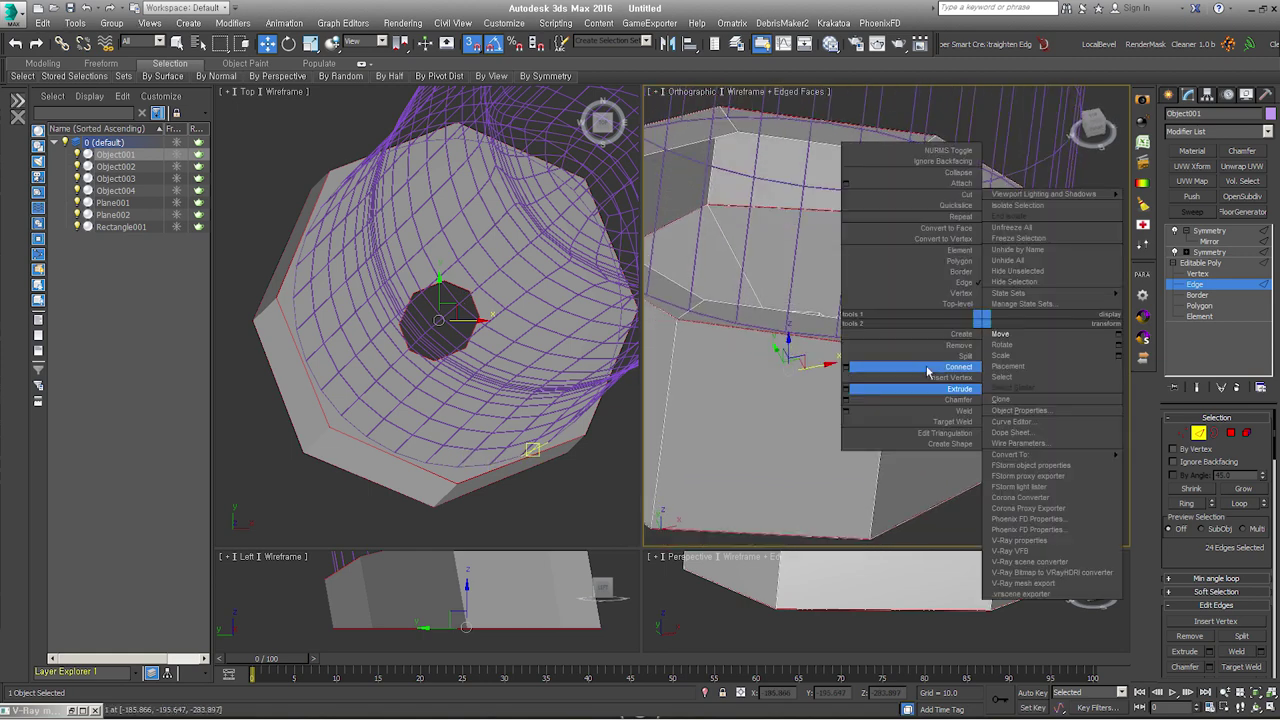
click(847, 393)
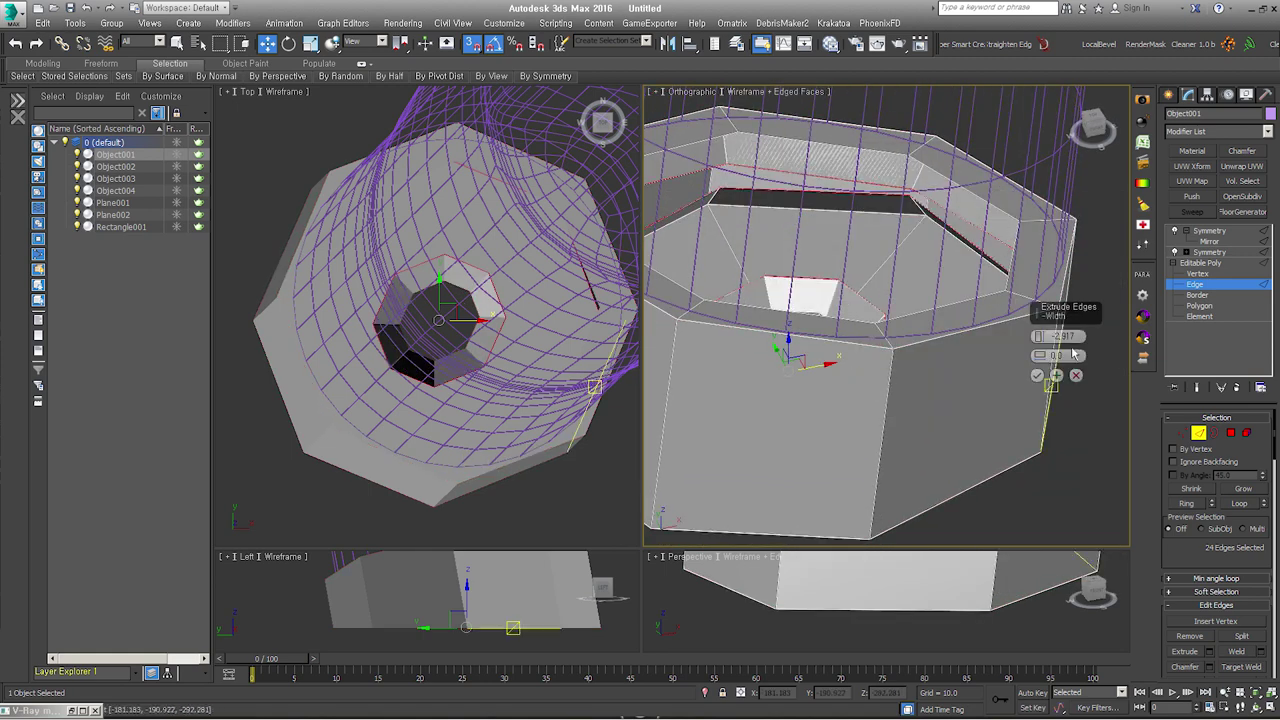
drag(1040, 356, 1042, 335)
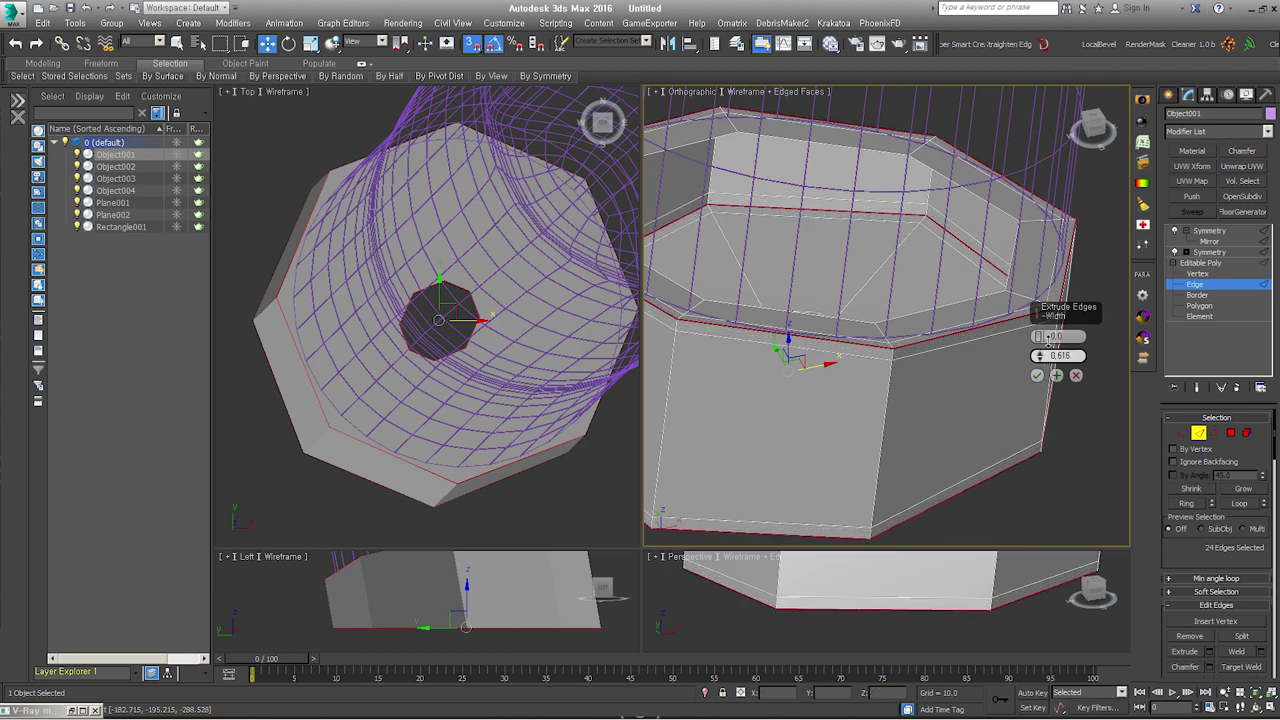
click(1037, 376)
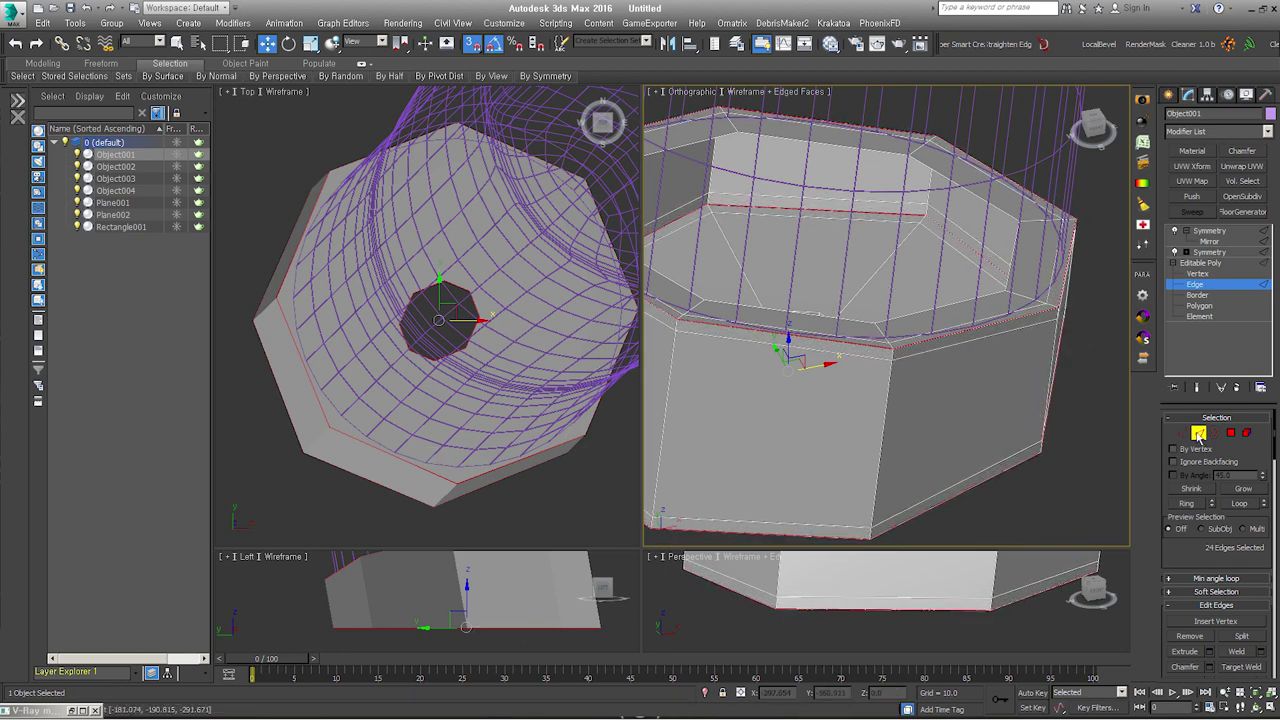
Step: Add TurboSmooth with 2 iterations above the Symmetry level
click(1209, 230)
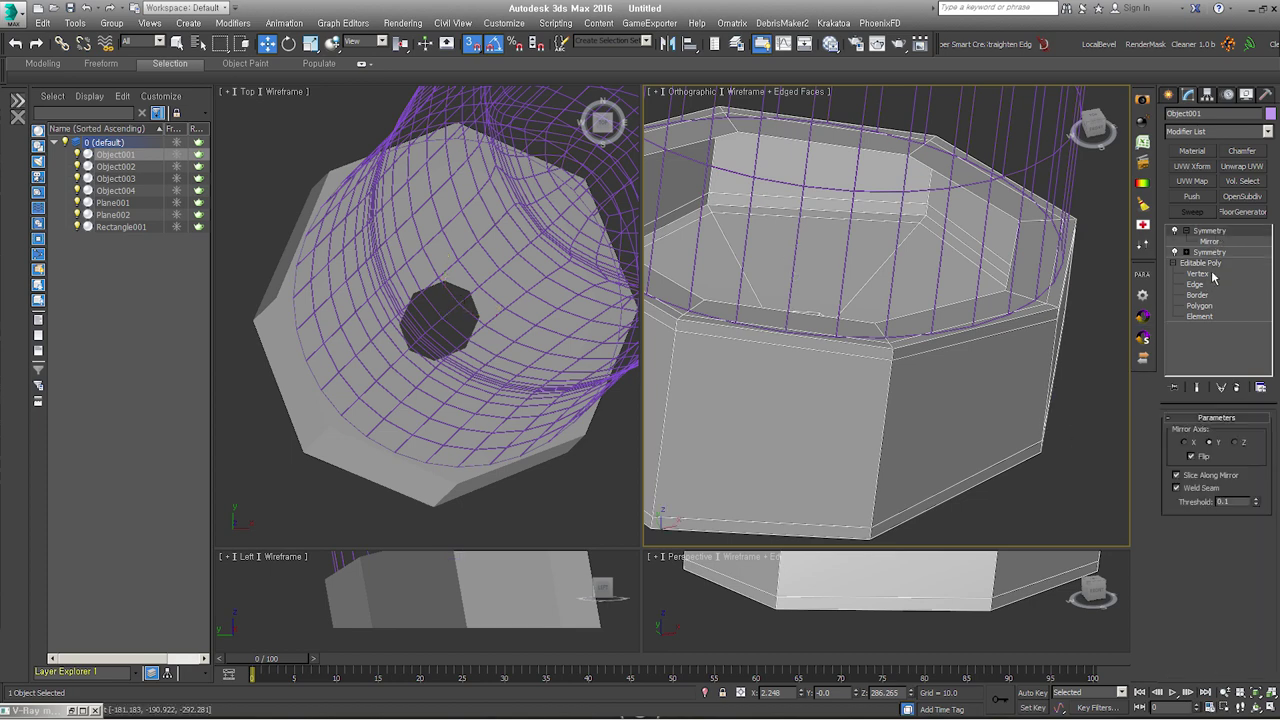
scroll(1013, 428, down, 2)
middle_drag(1000, 380, 1013, 428)
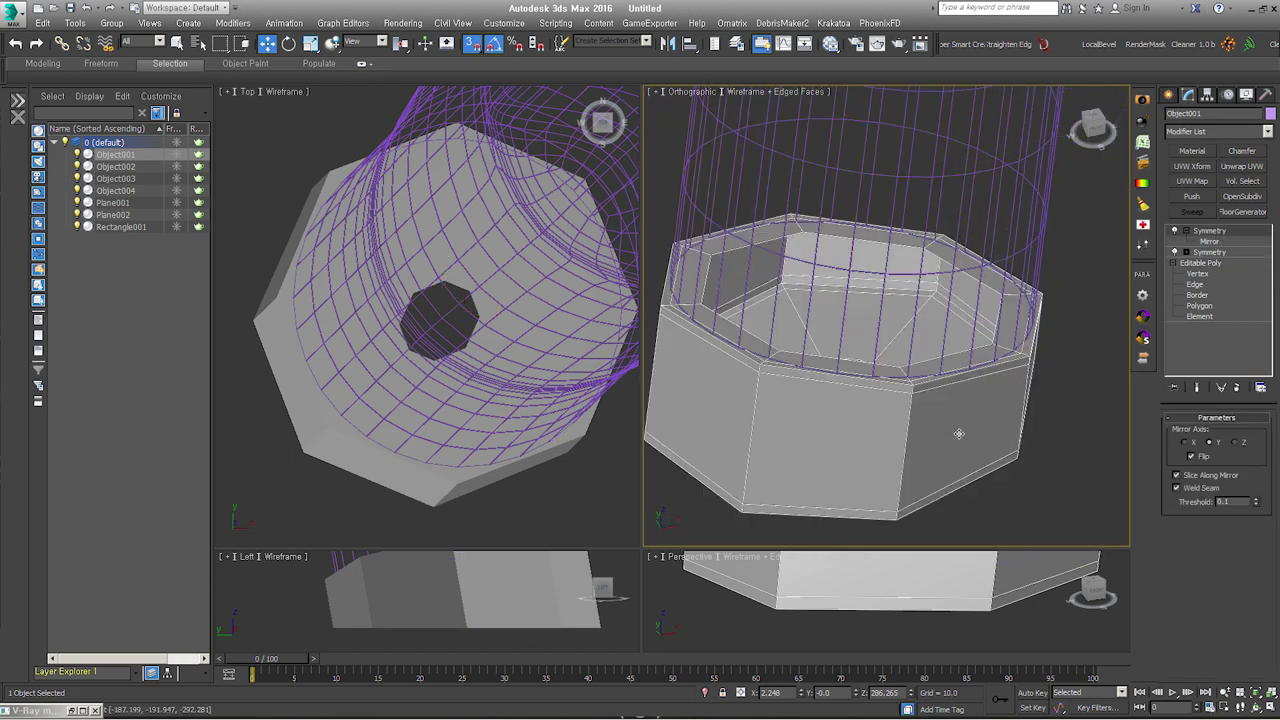
key(ctrl+t)
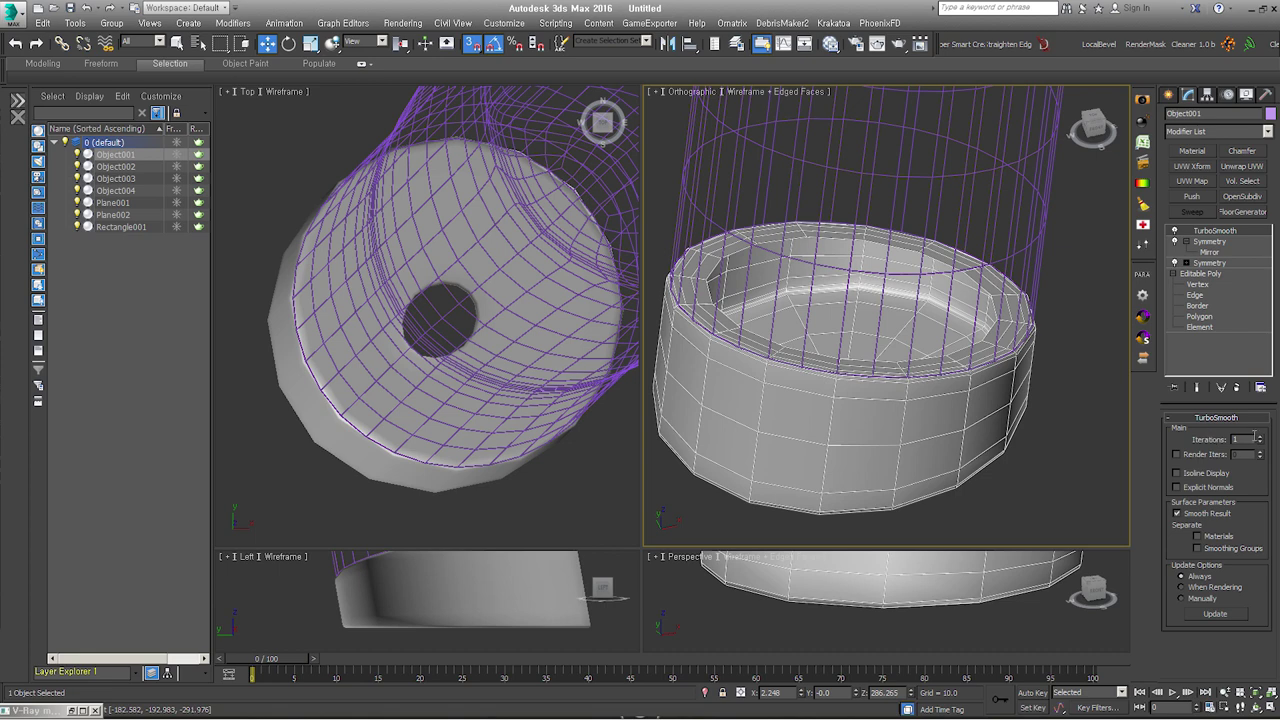
click(1260, 437)
scroll(986, 451, down, 3)
scroll(952, 449, down, 2)
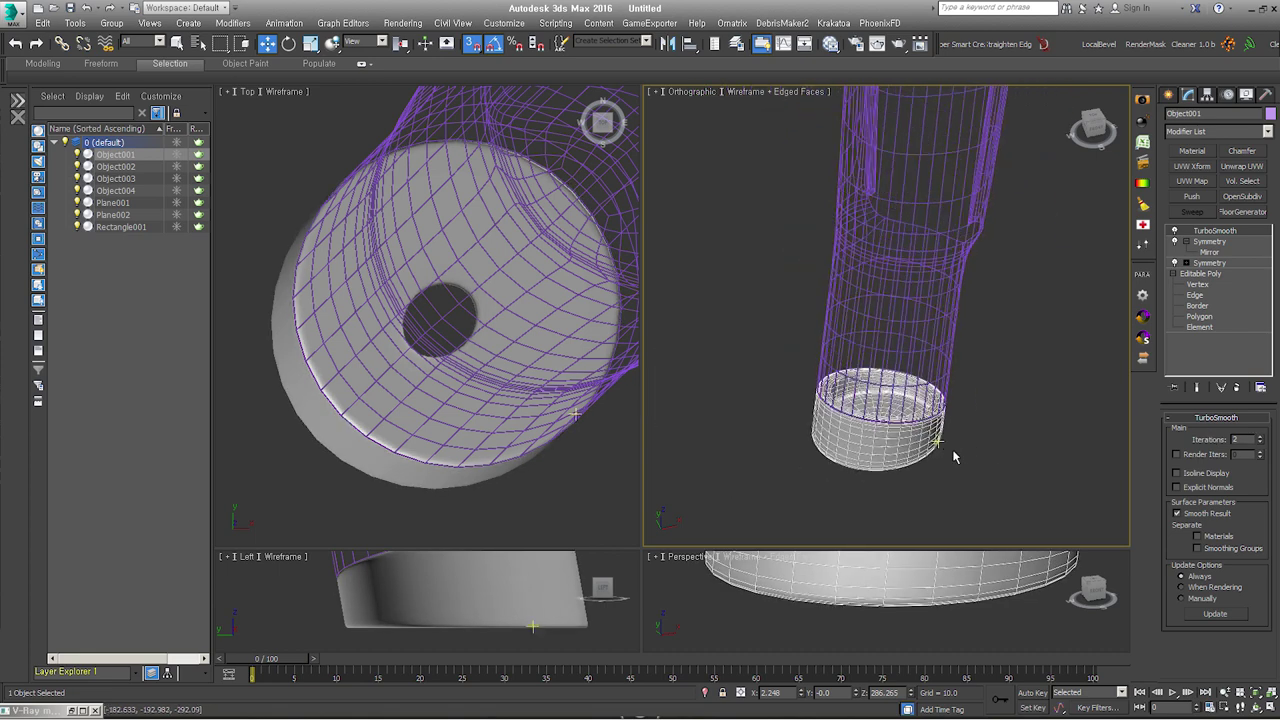
Step: Select the purple legs object Rectangle001
click(952, 449)
click(884, 434)
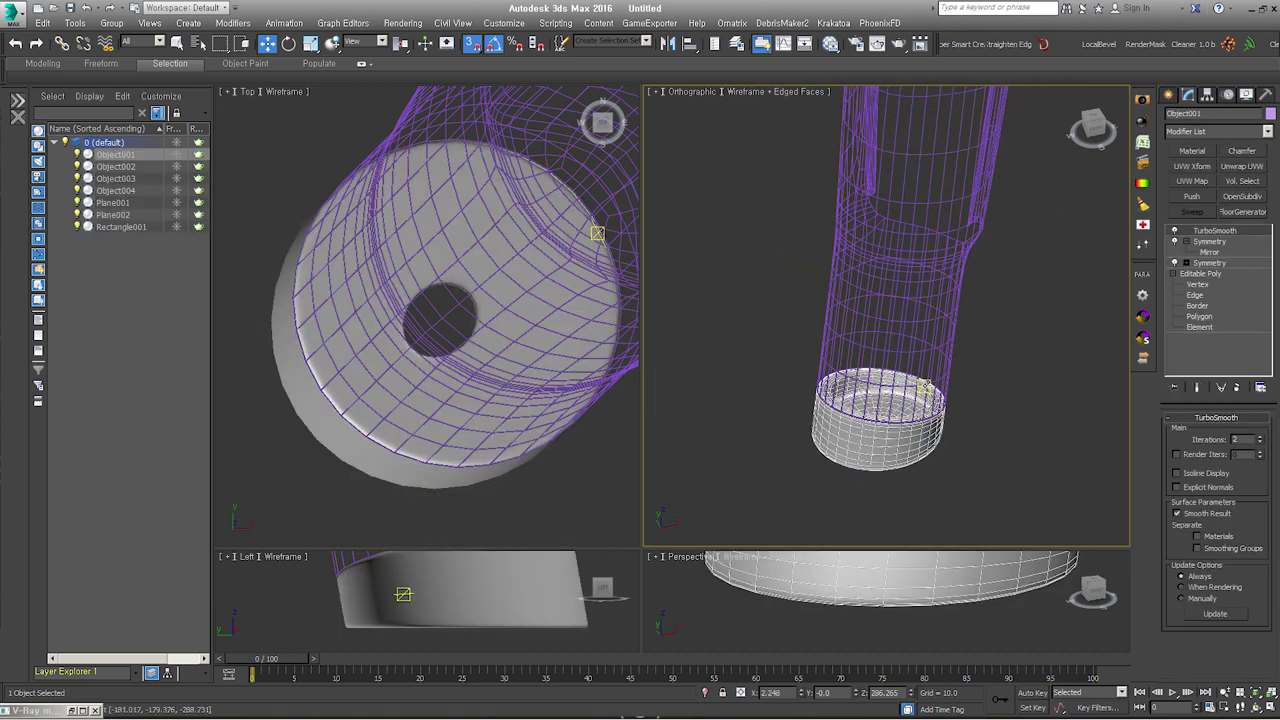
click(905, 400)
scroll(919, 418, up, 2)
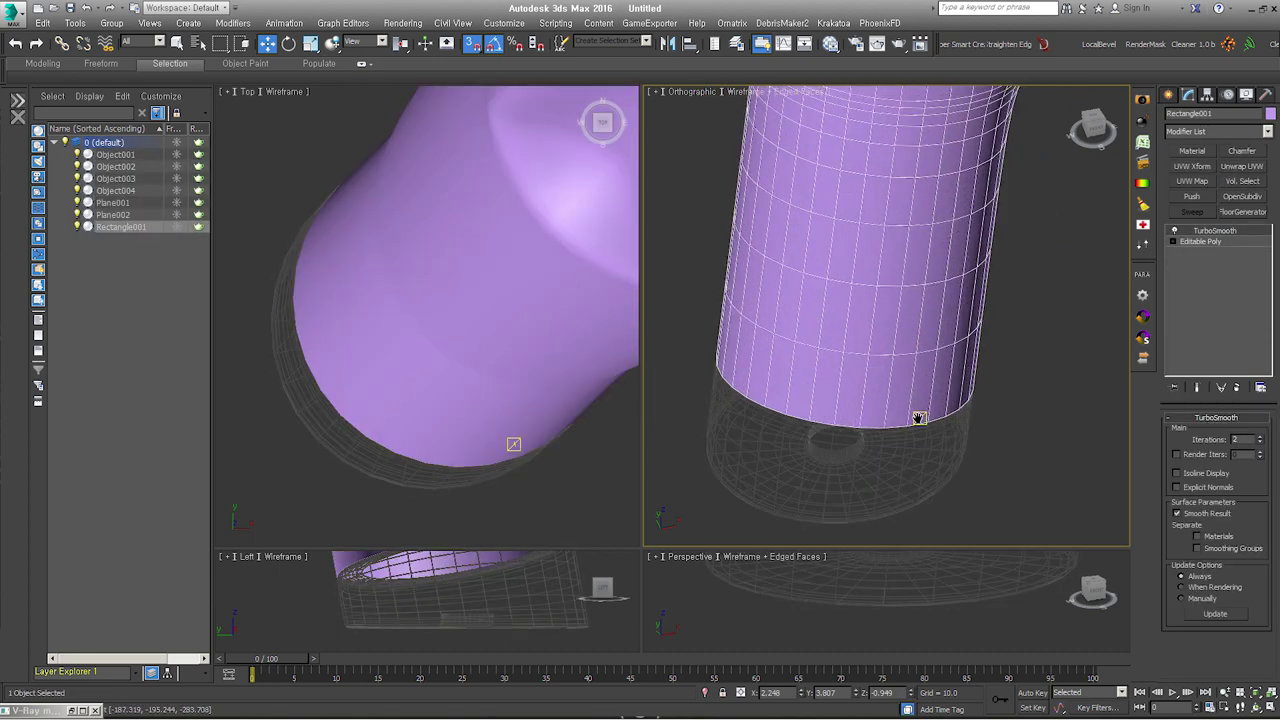
Step: In Rectangle001's Editable Poly, select the open bottom borders of two legs
click(1216, 243)
click(1214, 432)
scroll(975, 370, down, 2)
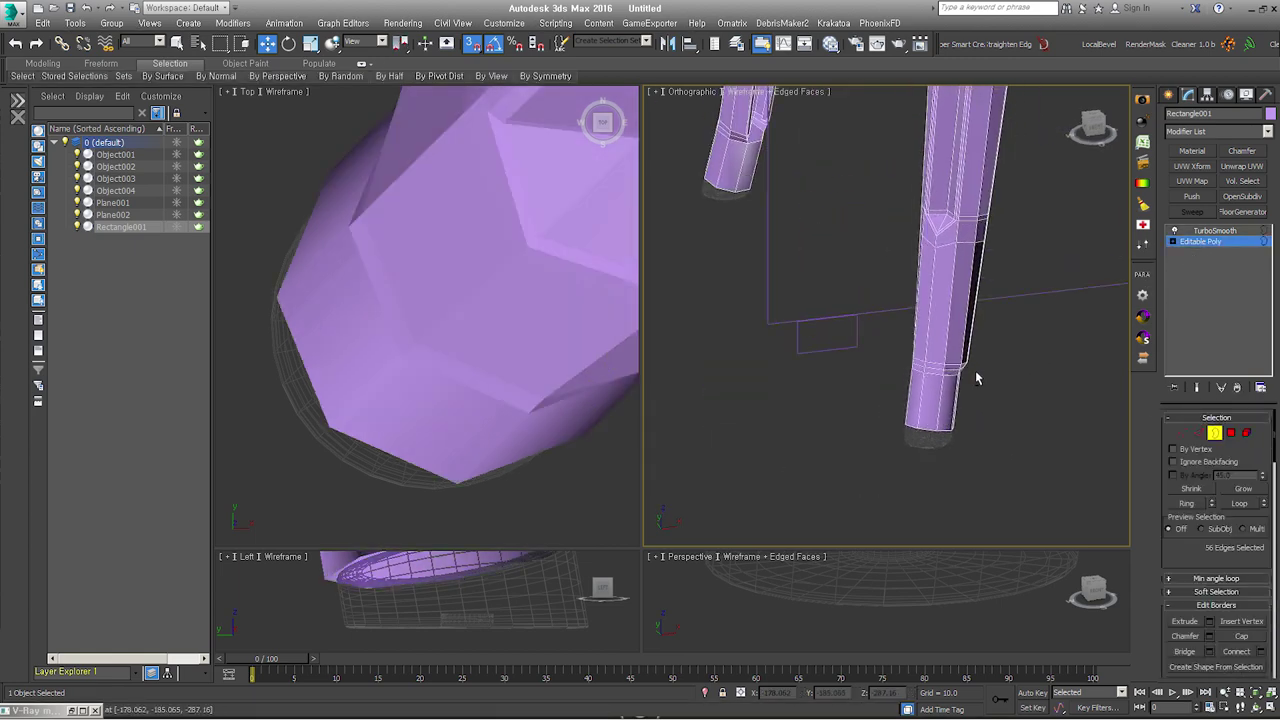
alt+middle_drag(975, 370, 974, 341)
click(730, 335)
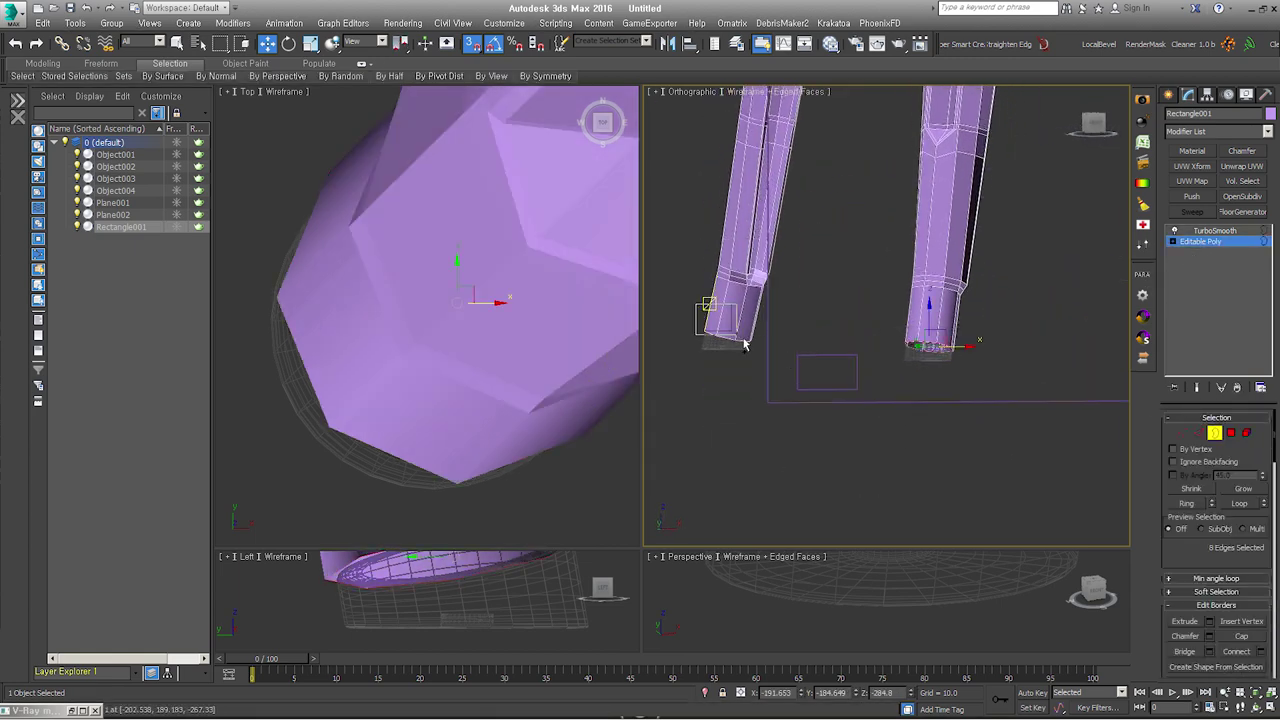
alt+middle_drag(908, 366, 895, 376)
ctrl+click(935, 358)
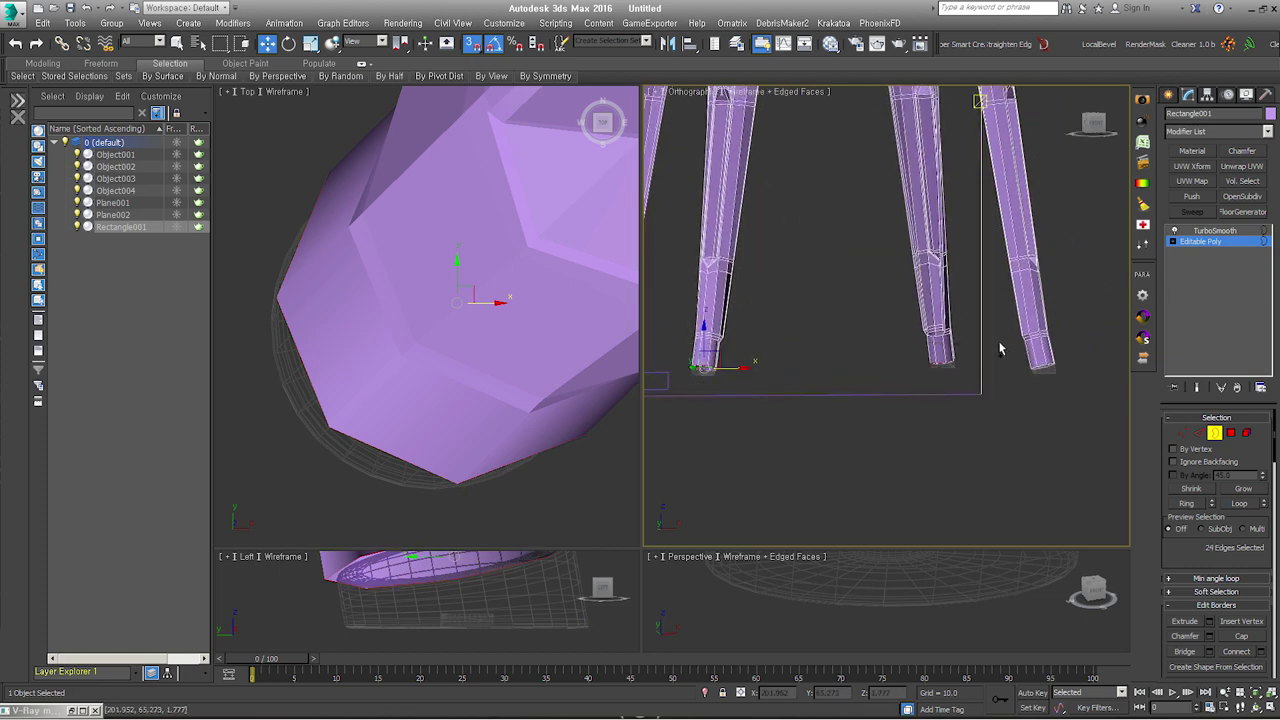
scroll(932, 358, up, 3)
scroll(932, 358, up, 3)
scroll(939, 310, up, 2)
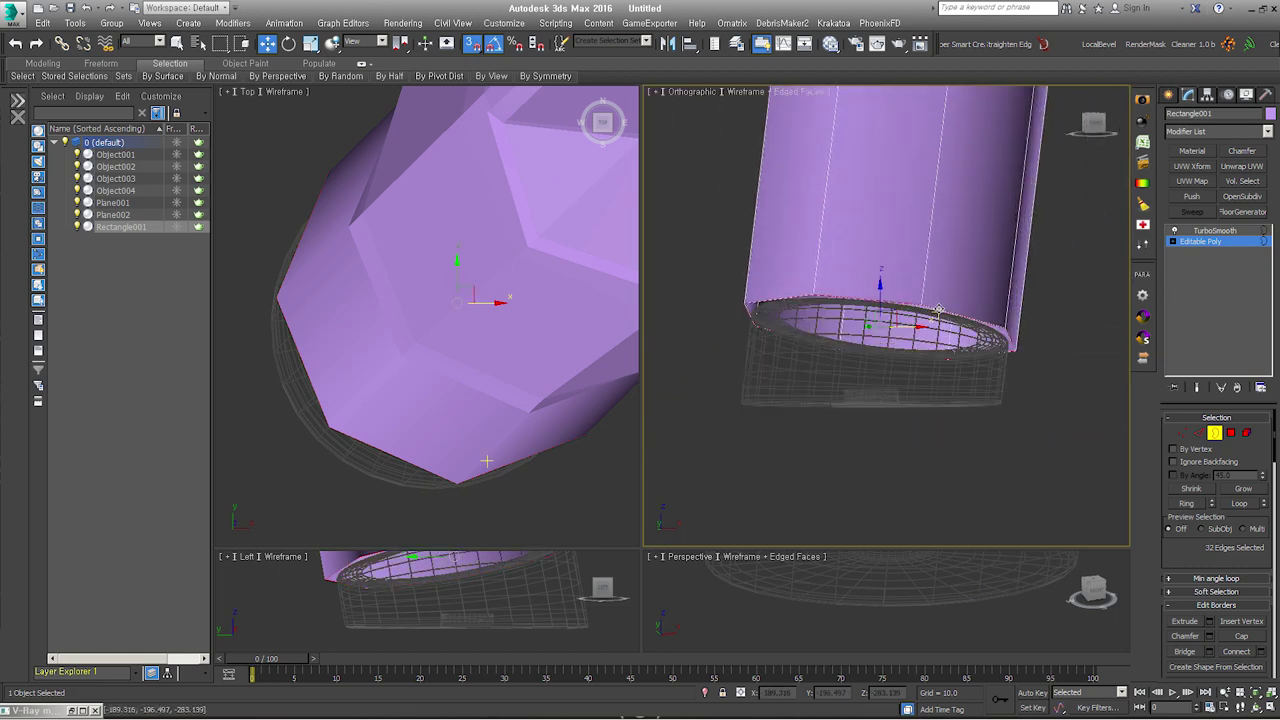
Step: Extrude the selected borders with height -3.565 and width 0
right_click(973, 300)
click(855, 340)
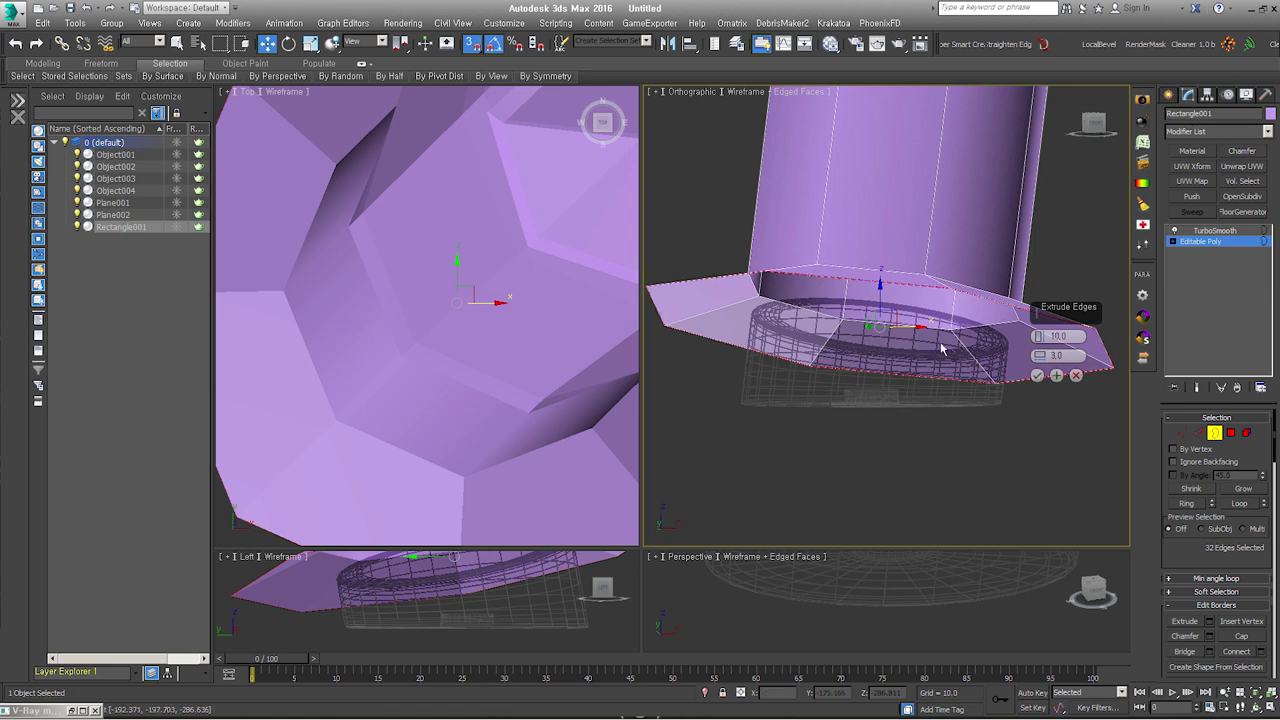
right_click(1040, 337)
drag(1040, 337, 1040, 340)
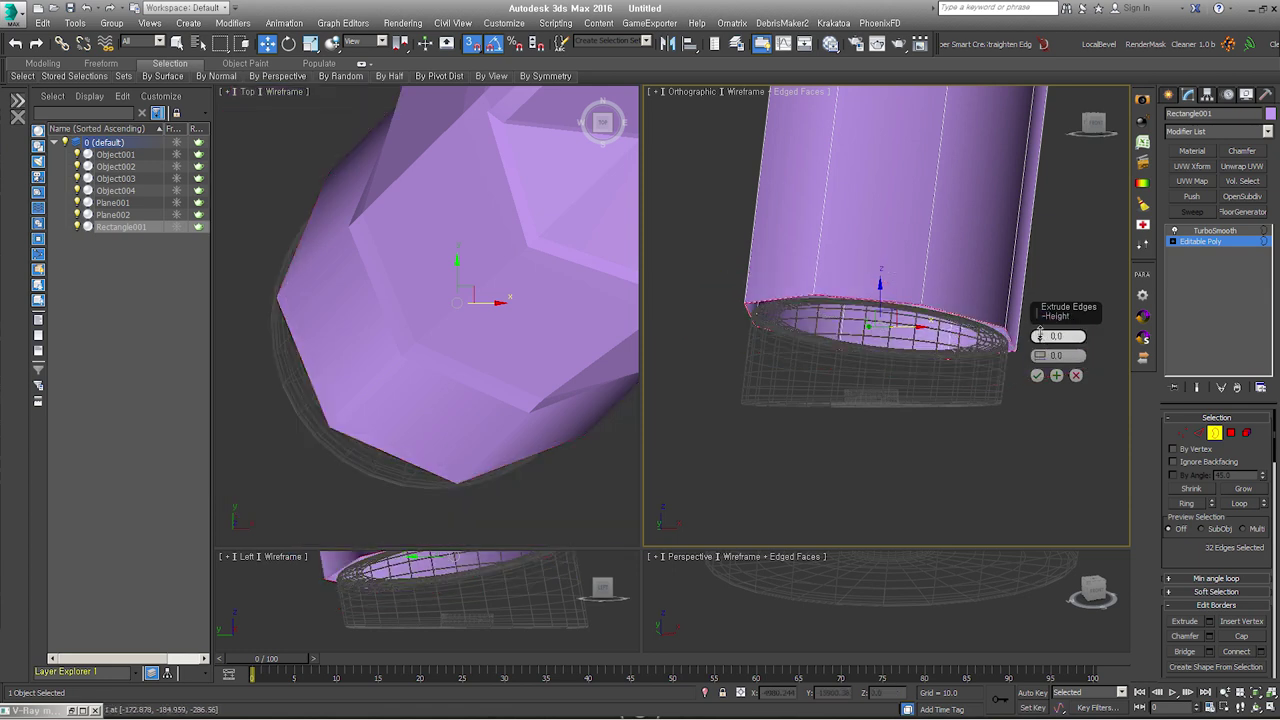
drag(1039, 357, 1038, 373)
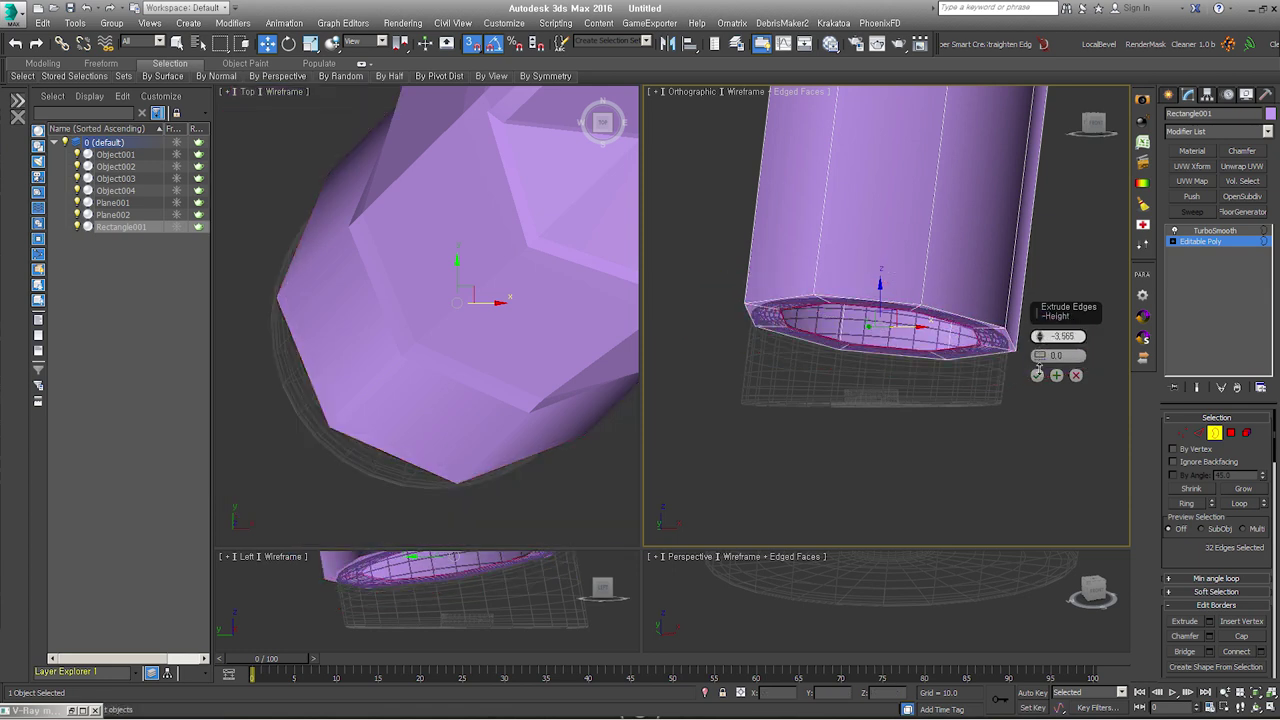
click(1038, 374)
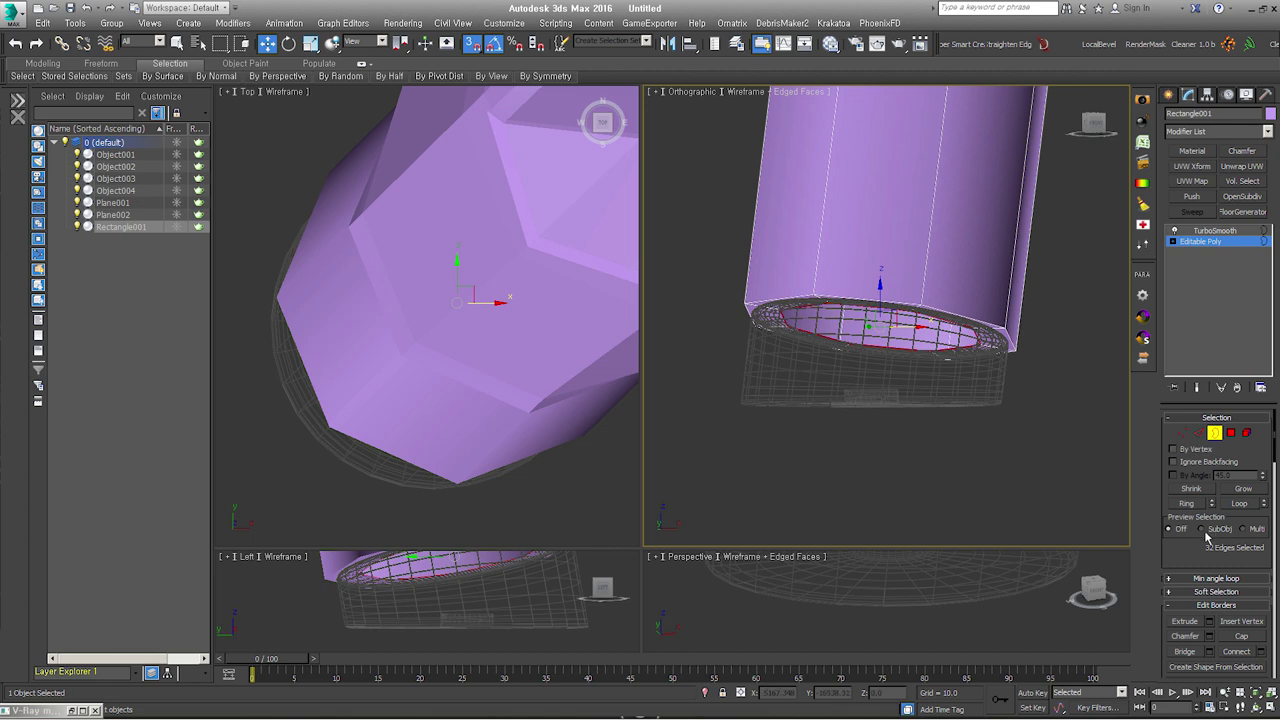
Step: Select the adjacent outer edge loop and zoom in on the leg bottom
click(1212, 505)
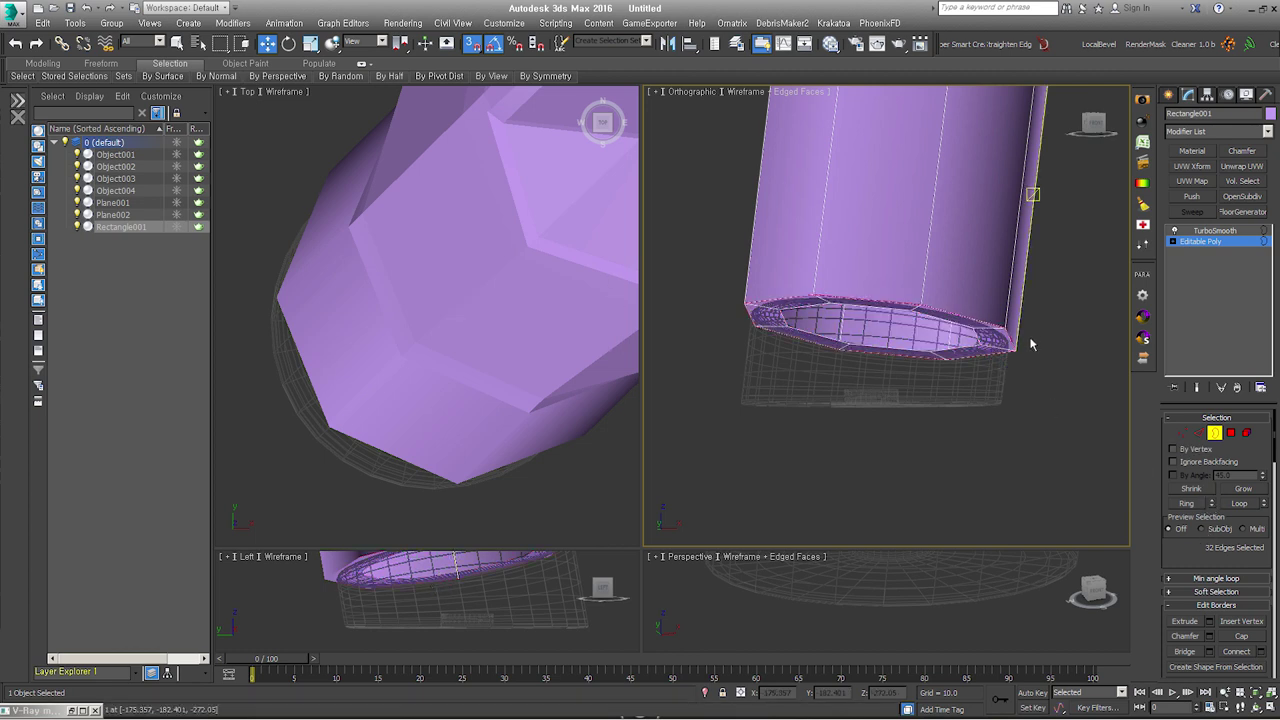
scroll(1014, 357, down, 5)
scroll(791, 380, down, 2)
scroll(1020, 371, up, 3)
scroll(805, 389, up, 2)
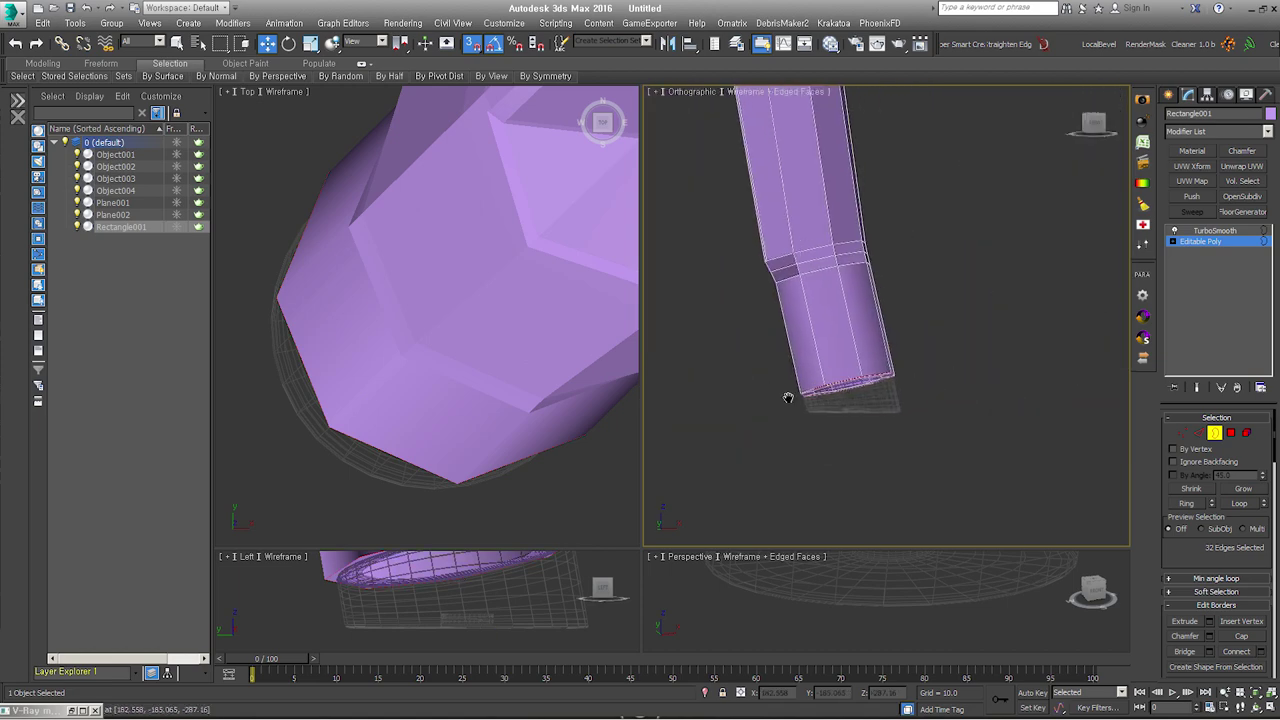
scroll(941, 346, up, 2)
scroll(942, 346, up, 2)
middle_drag(749, 374, 1063, 322)
scroll(1064, 366, down, 3)
scroll(1060, 360, up, 2)
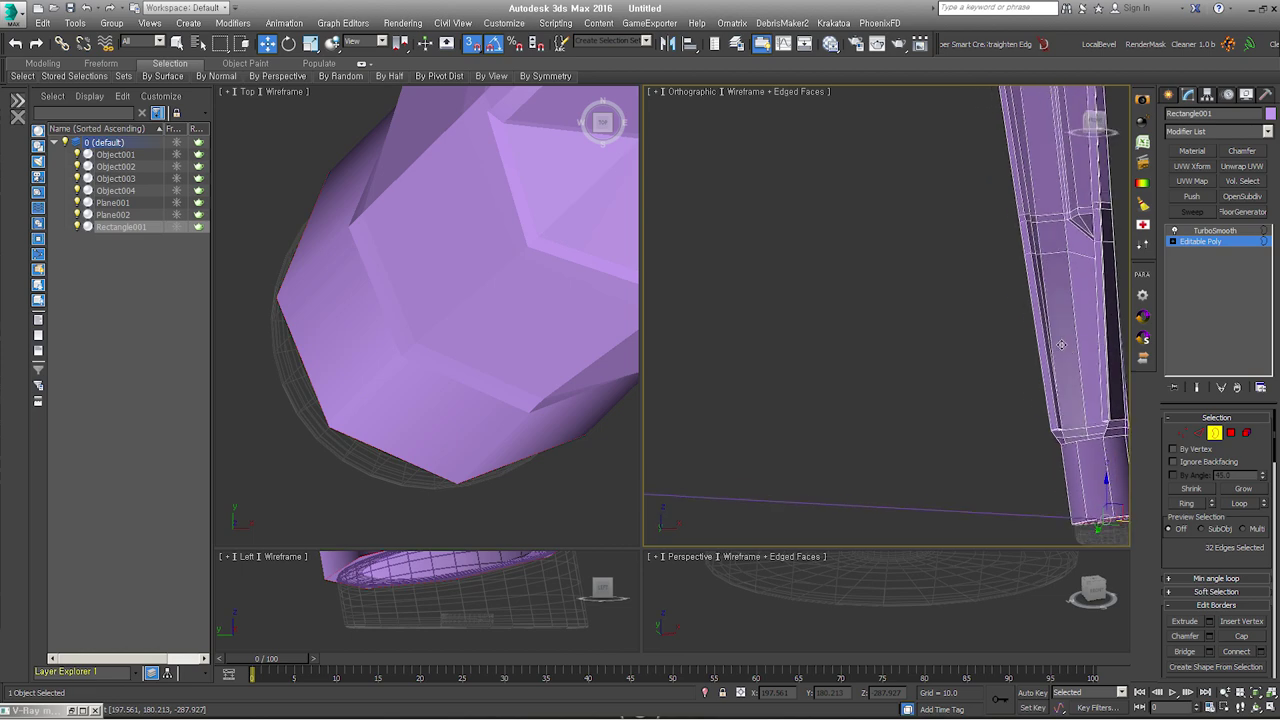
scroll(1000, 340, down, 2)
scroll(971, 314, up, 1)
scroll(971, 314, up, 1)
scroll(1000, 370, up, 1)
scroll(1040, 380, up, 1)
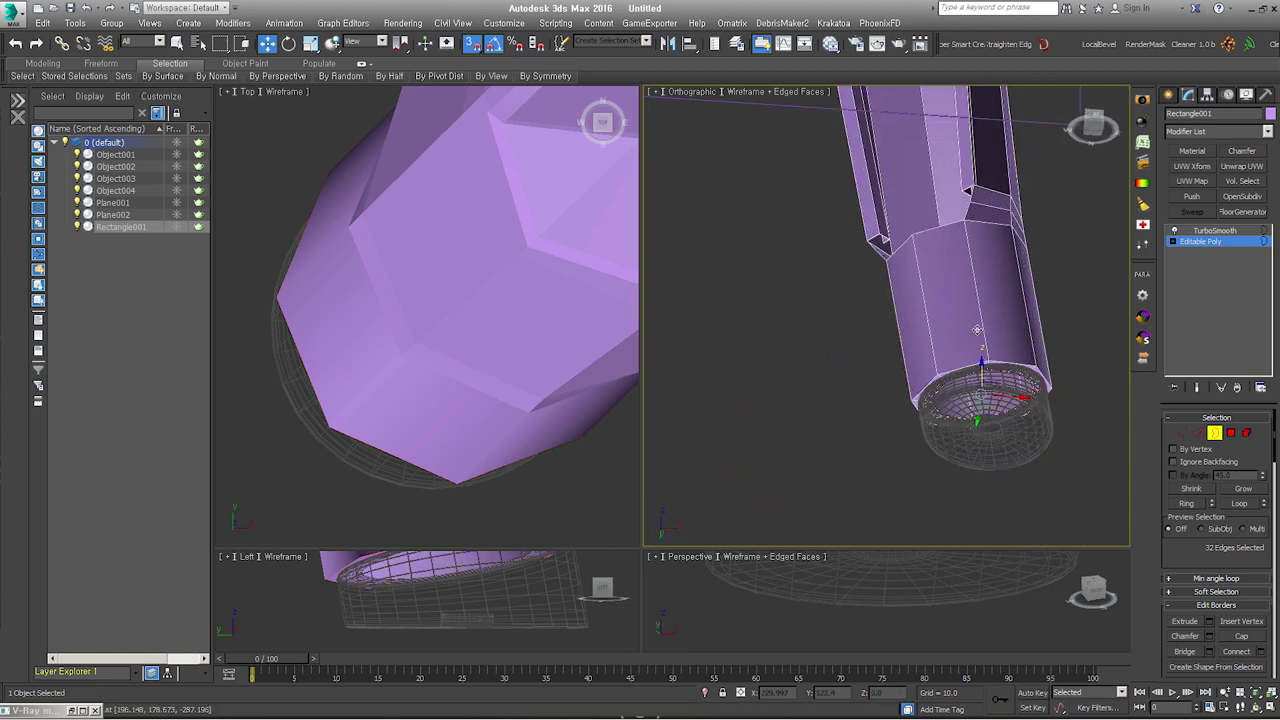
scroll(1045, 385, down, 2)
Step: In Edge mode, select the edge loops at the bottoms of all four legs
key(2)
click(1030, 347)
alt+middle_drag(880, 371, 800, 293)
scroll(800, 293, up, 2)
ctrl+click(850, 300)
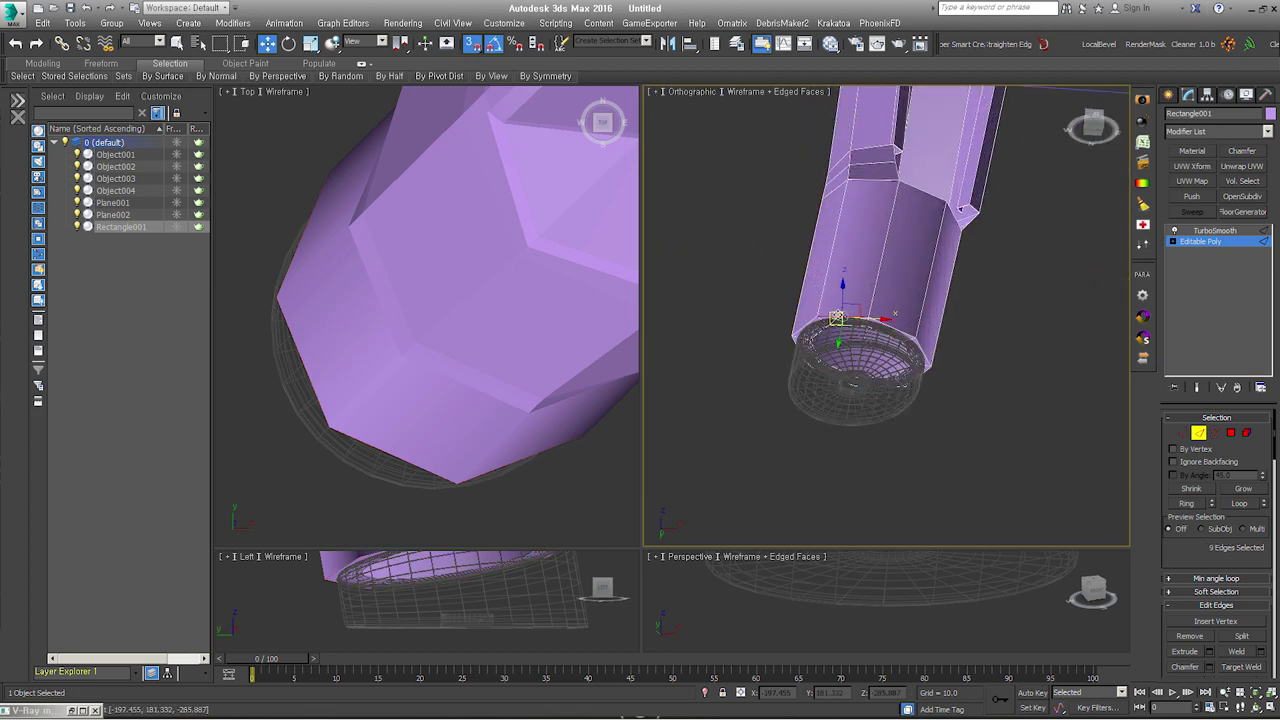
scroll(860, 330, down, 3)
mouse_move(760, 348)
middle_down()
mouse_move(909, 357)
mouse_move(860, 250)
mouse_move(857, 309)
middle_up()
scroll(857, 352, up, 2)
scroll(857, 352, up, 1)
scroll(857, 352, up, 1)
ctrl+click(886, 355)
scroll(700, 405, down, 3)
scroll(700, 405, up, 3)
ctrl+click(995, 382)
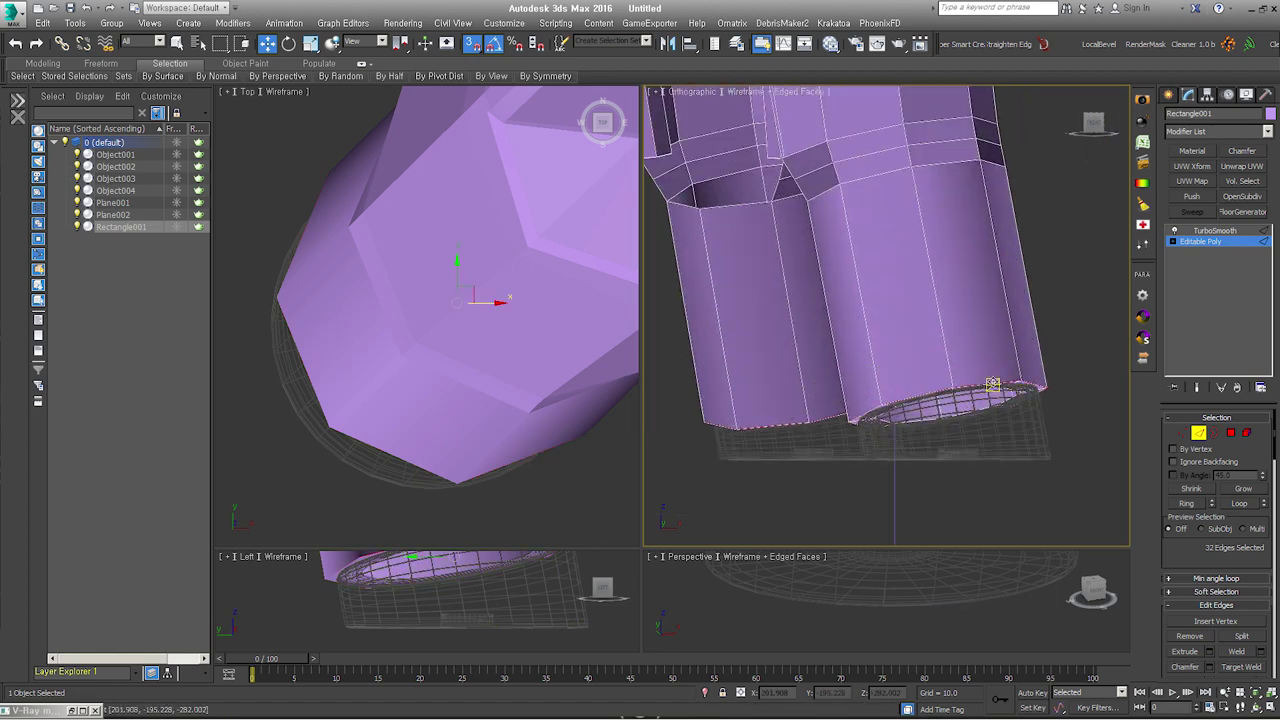
Step: Extrude the selected edge loops with a width of 0.825
right_click(1000, 375)
click(866, 441)
drag(1039, 356, 1039, 342)
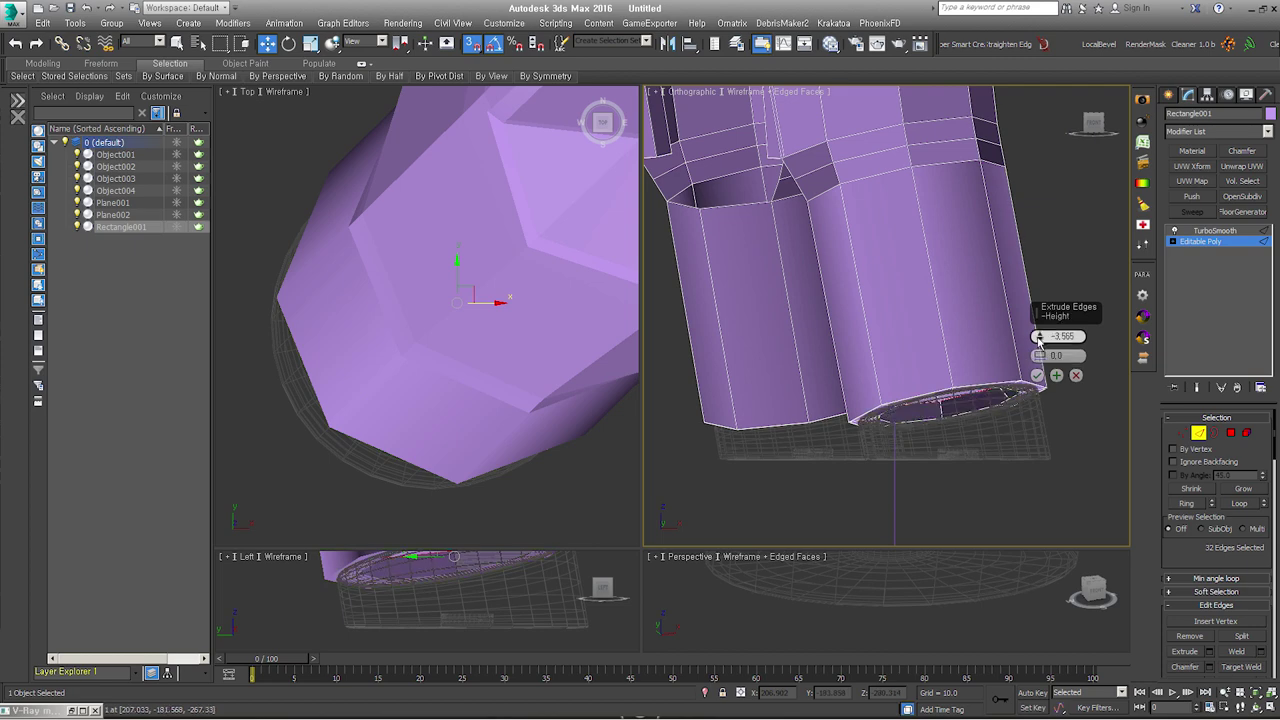
click(1037, 375)
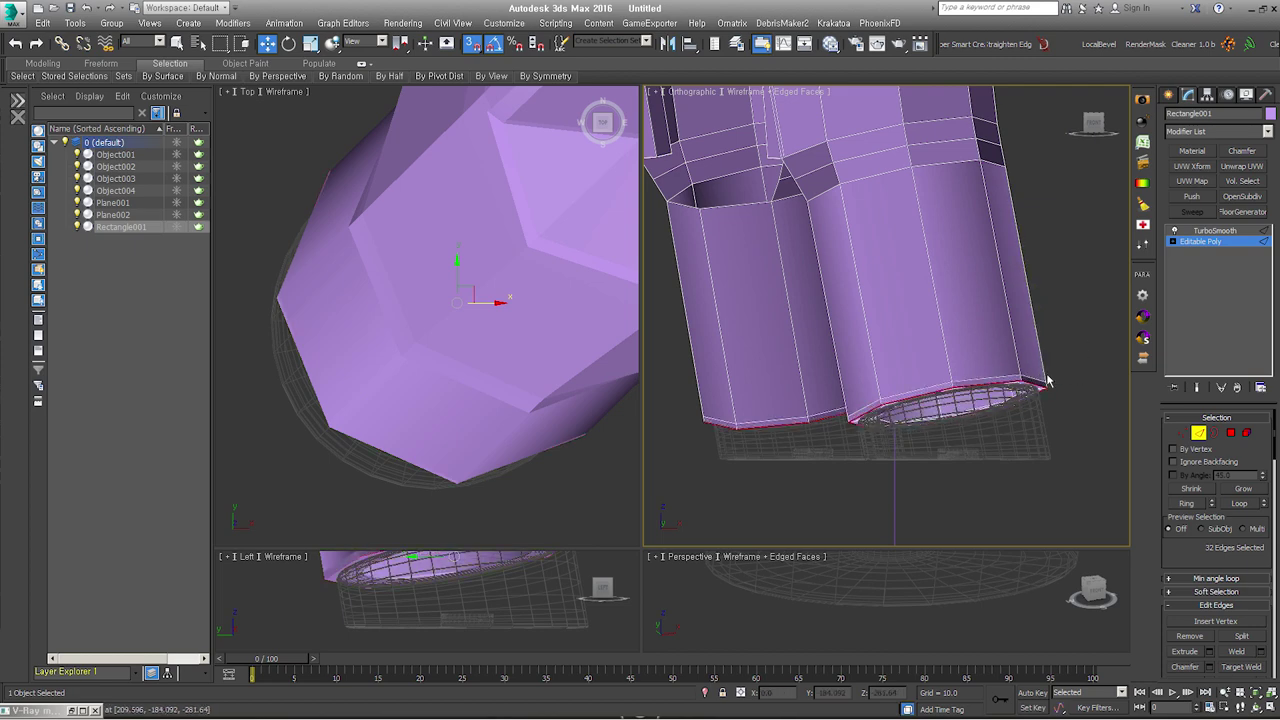
Step: Return to the TurboSmooth result and switch the view to smooth shading
click(1205, 241)
click(1213, 231)
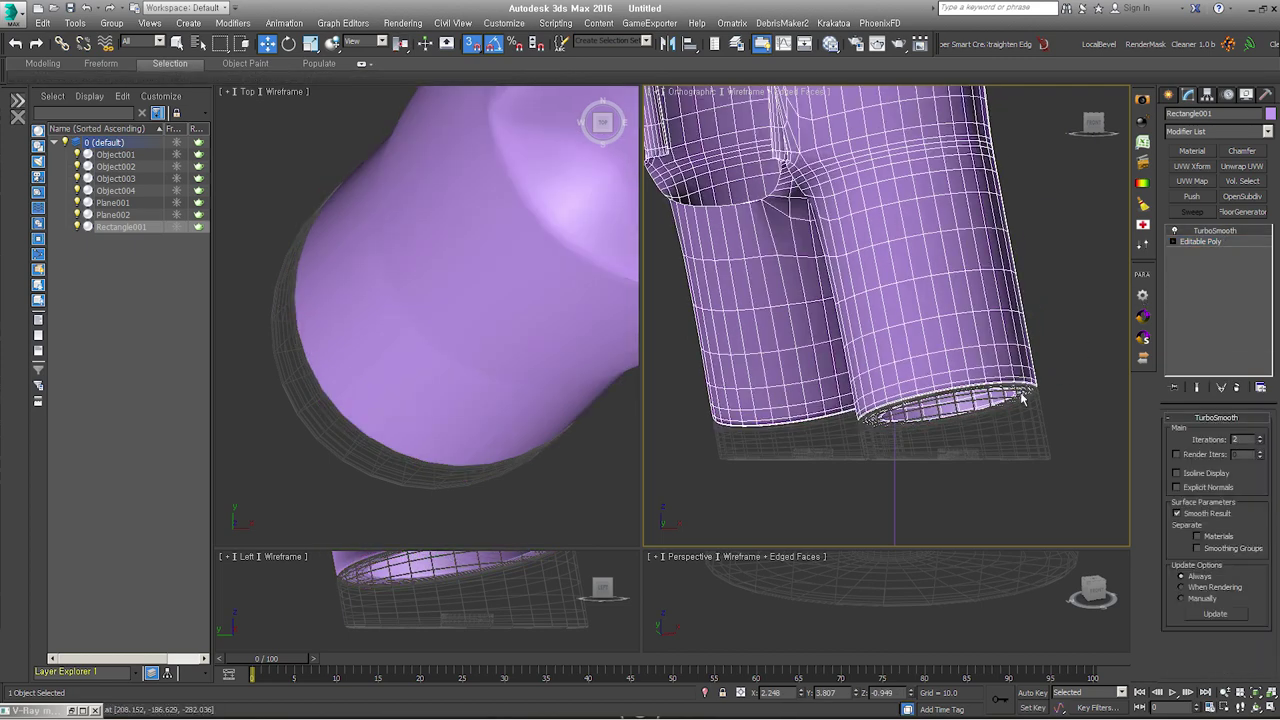
scroll(1018, 357, up, 3)
scroll(1018, 357, up, 2)
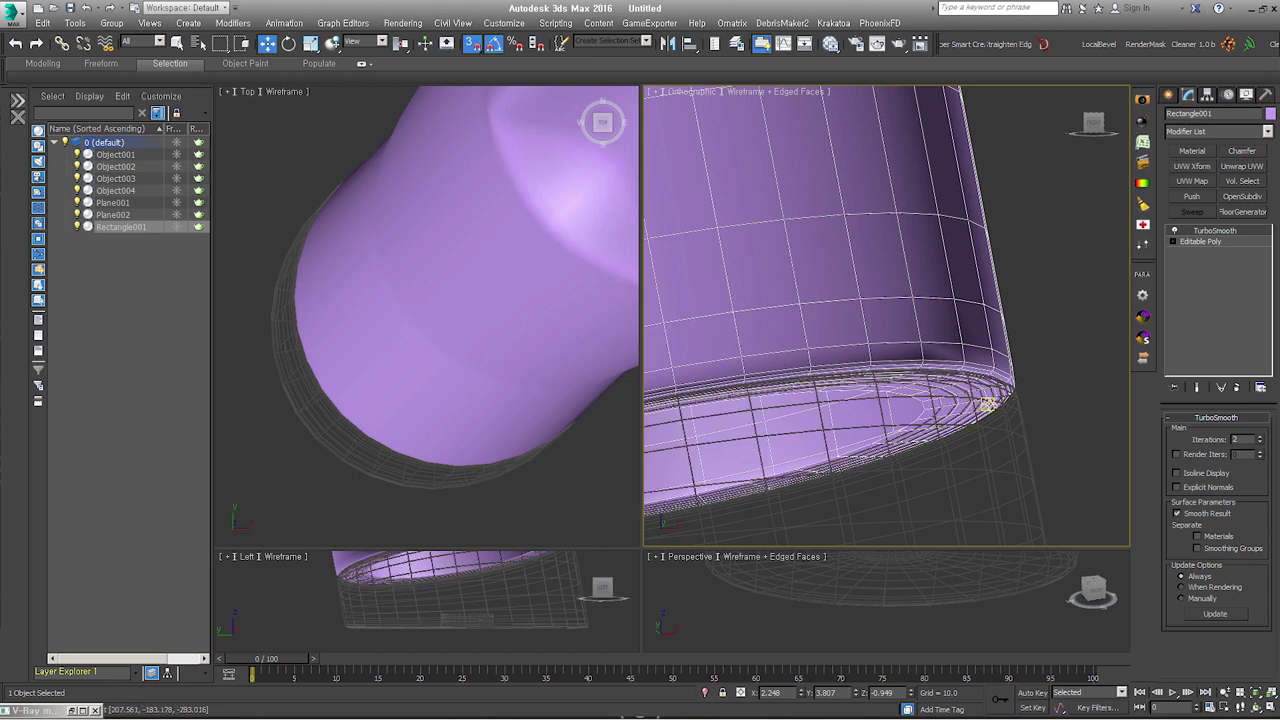
key(F3)
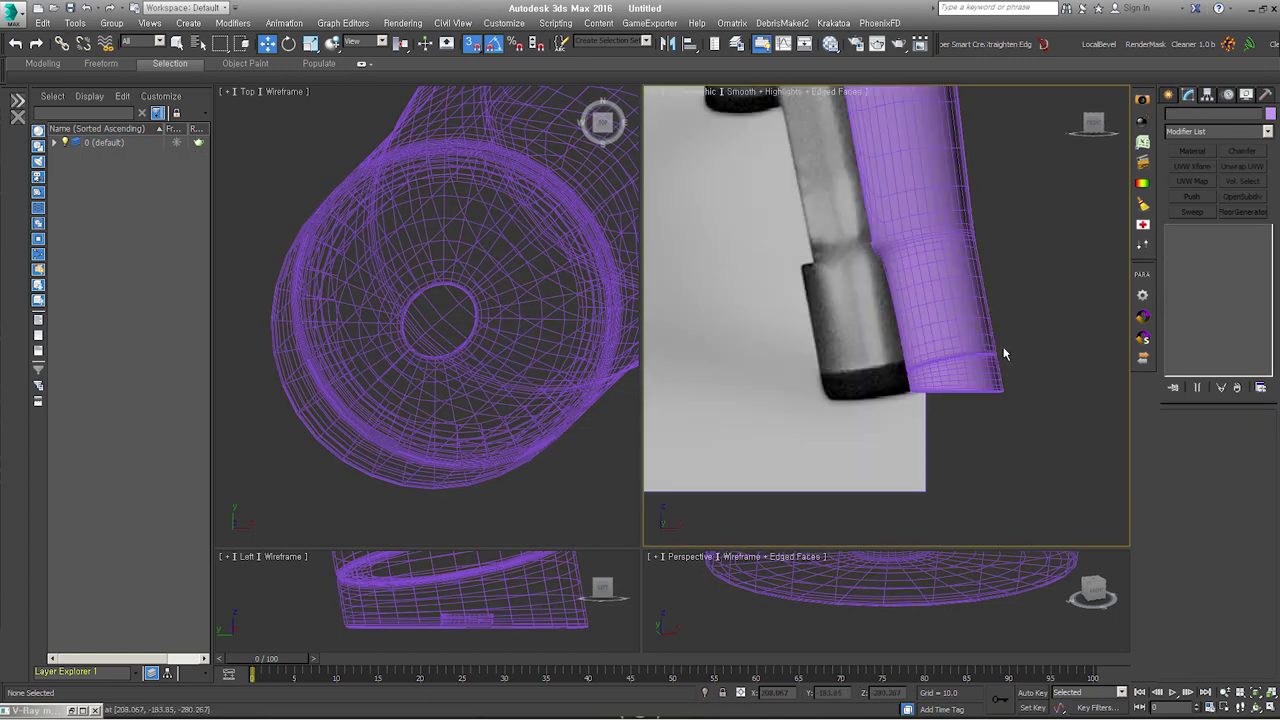
Step: Select apron strip Object002 and attach Object003 to it
scroll(961, 388, down, 3)
click(846, 211)
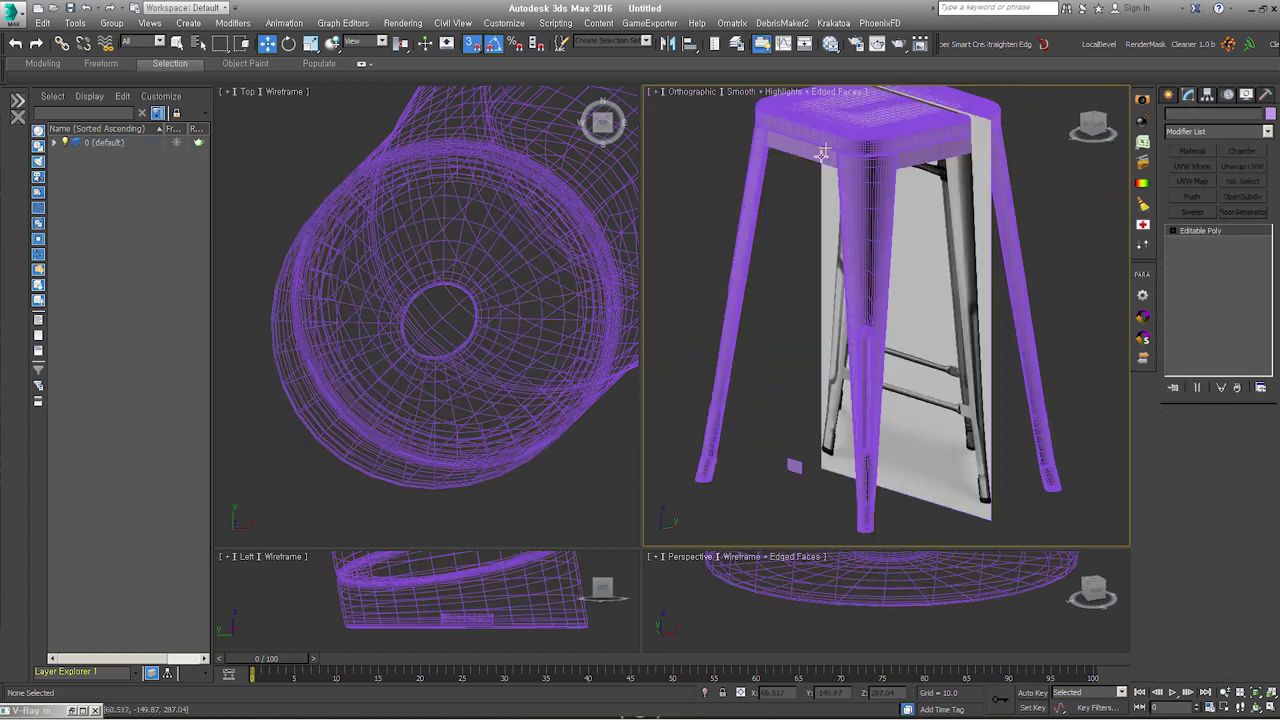
scroll(898, 207, up, 5)
scroll(870, 245, down, 1)
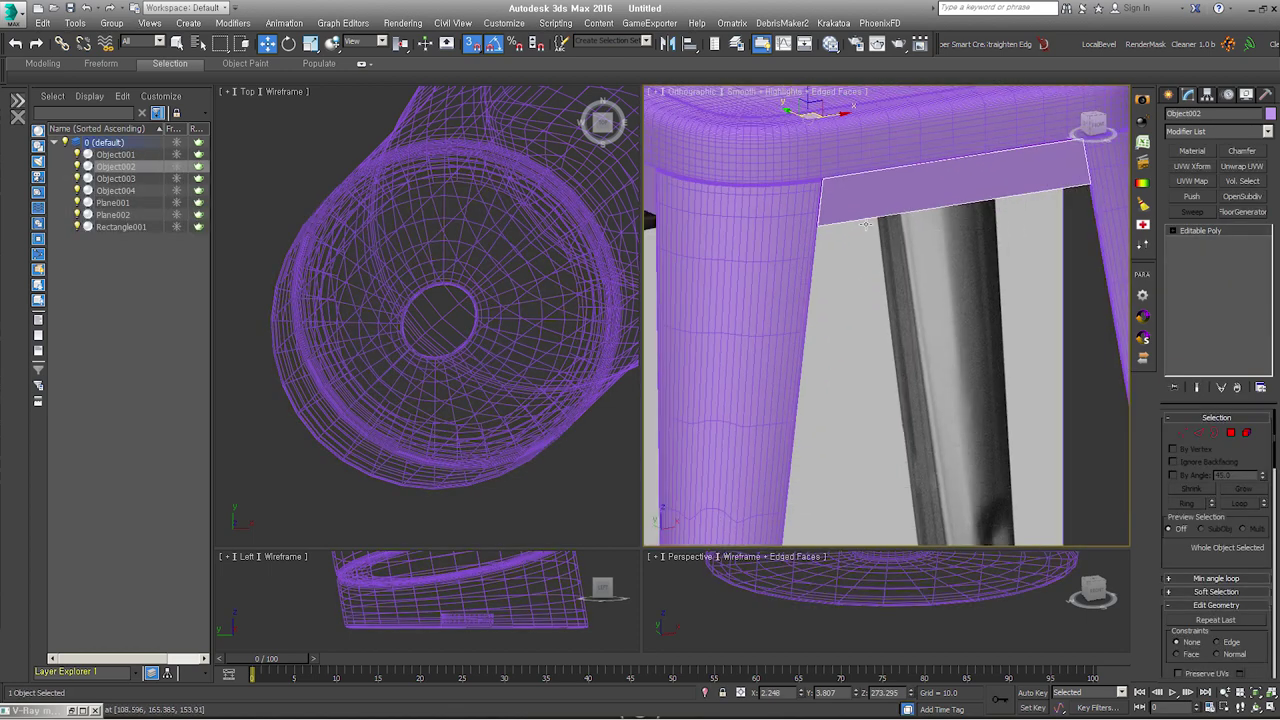
scroll(866, 255, down, 1)
scroll(866, 260, down, 1)
key(F3)
scroll(863, 260, down, 2)
mouse_move(860, 260)
alt+middle_down()
mouse_move(851, 251)
mouse_move(877, 251)
mouse_move(863, 289)
mouse_move(957, 286)
mouse_move(990, 300)
alt+middle_up()
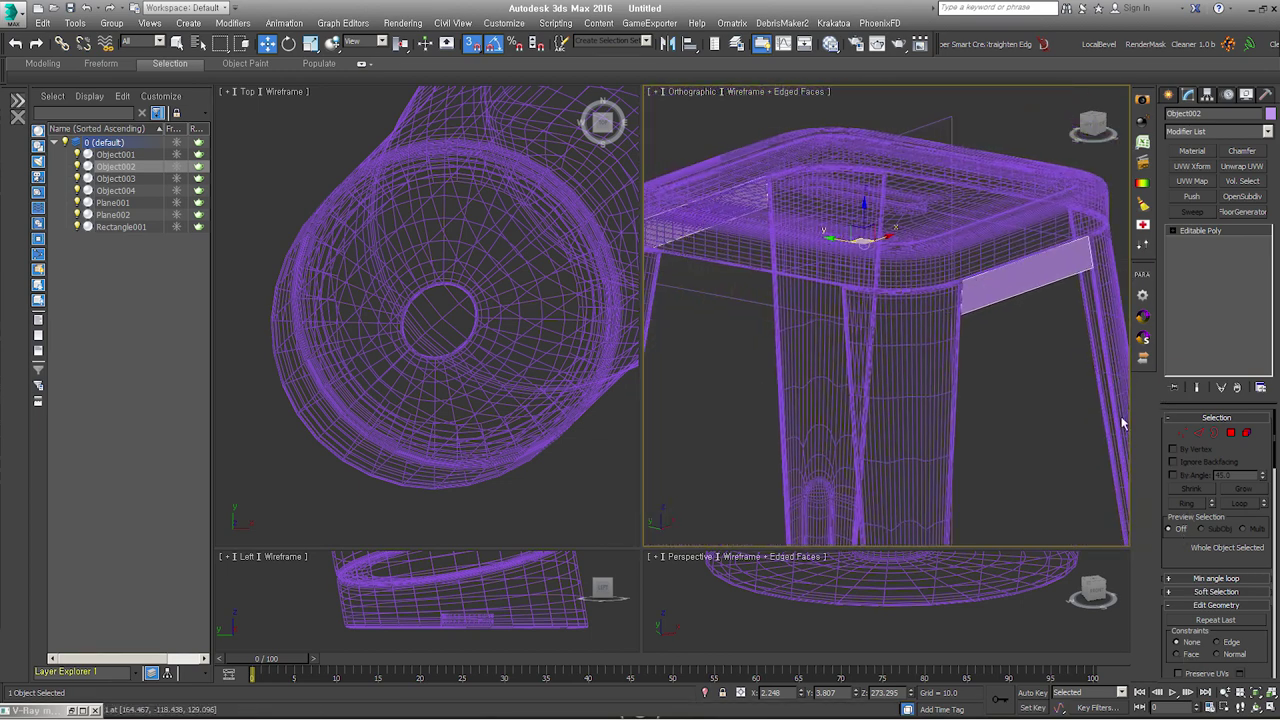
scroll(1184, 560, down, 3)
scroll(1188, 566, down, 2)
scroll(740, 300, up, 2)
click(740, 298)
right_click(740, 298)
Step: Add a Shell with Inner Amount 27.3 and collapse it to Editable Poly
scroll(1041, 285, up, 2)
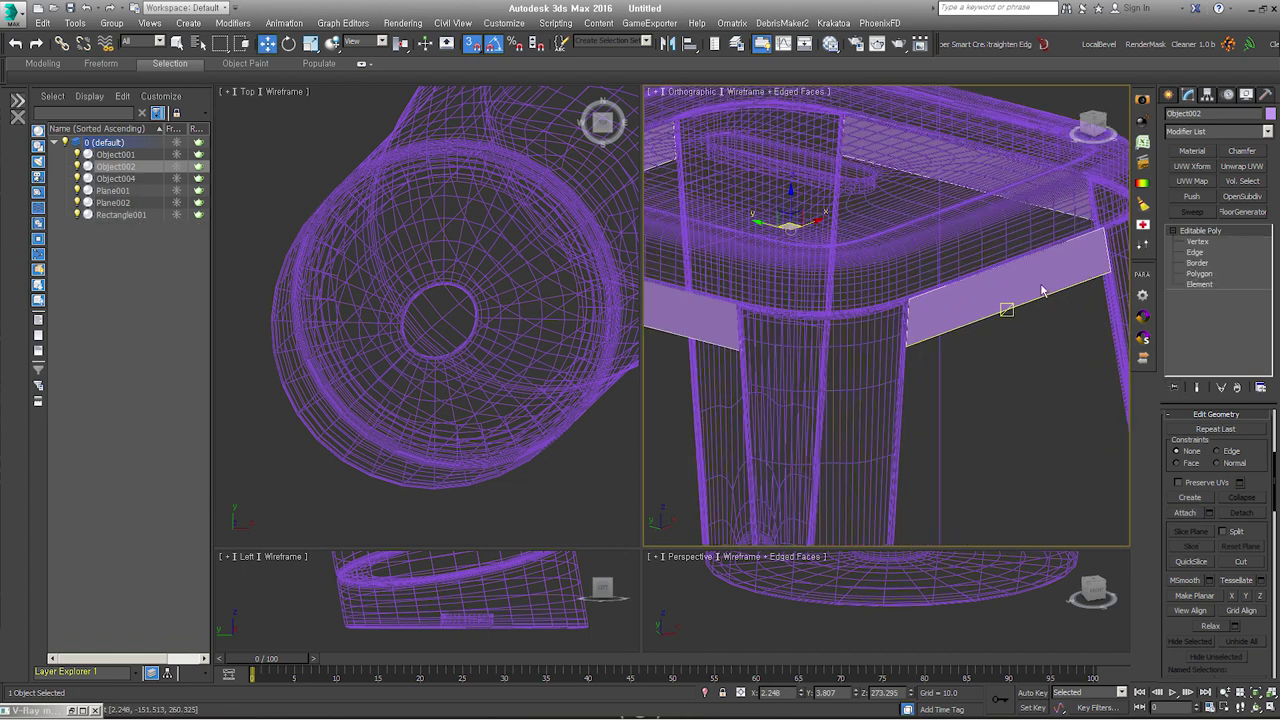
key(alt+s)
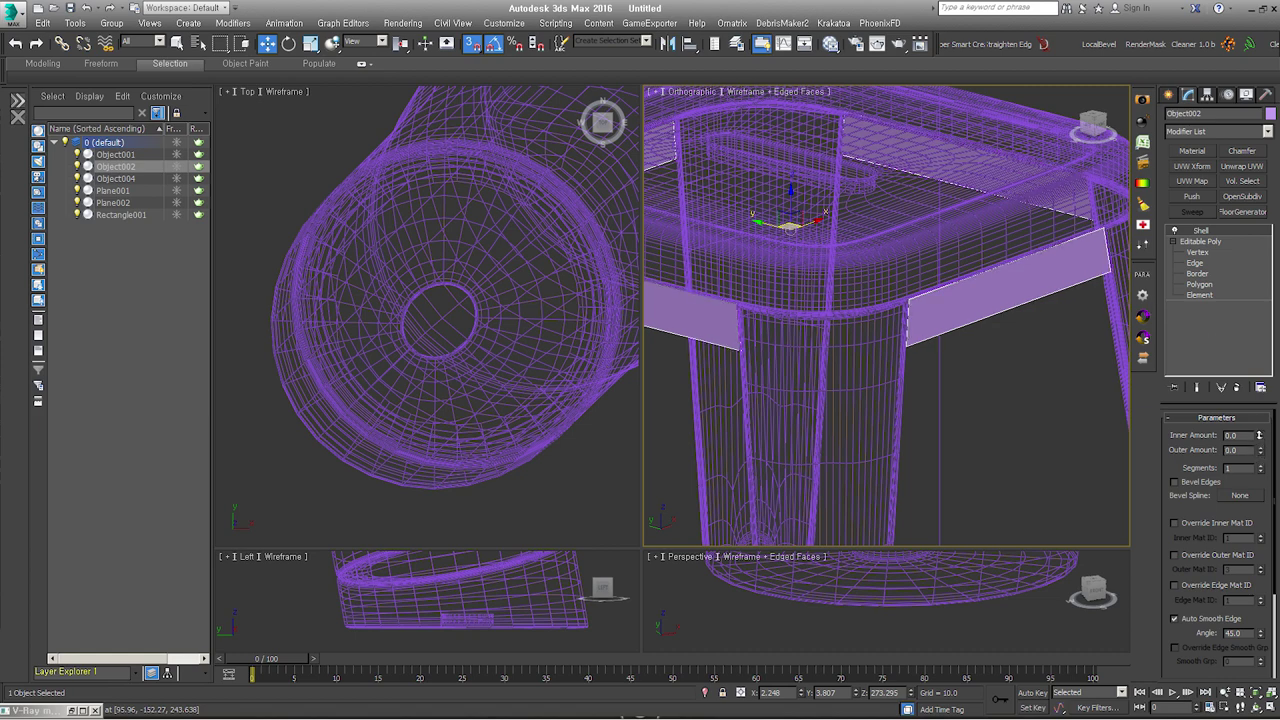
drag(1259, 436, 1256, 413)
key(ctrl+z)
key(ctrl+z)
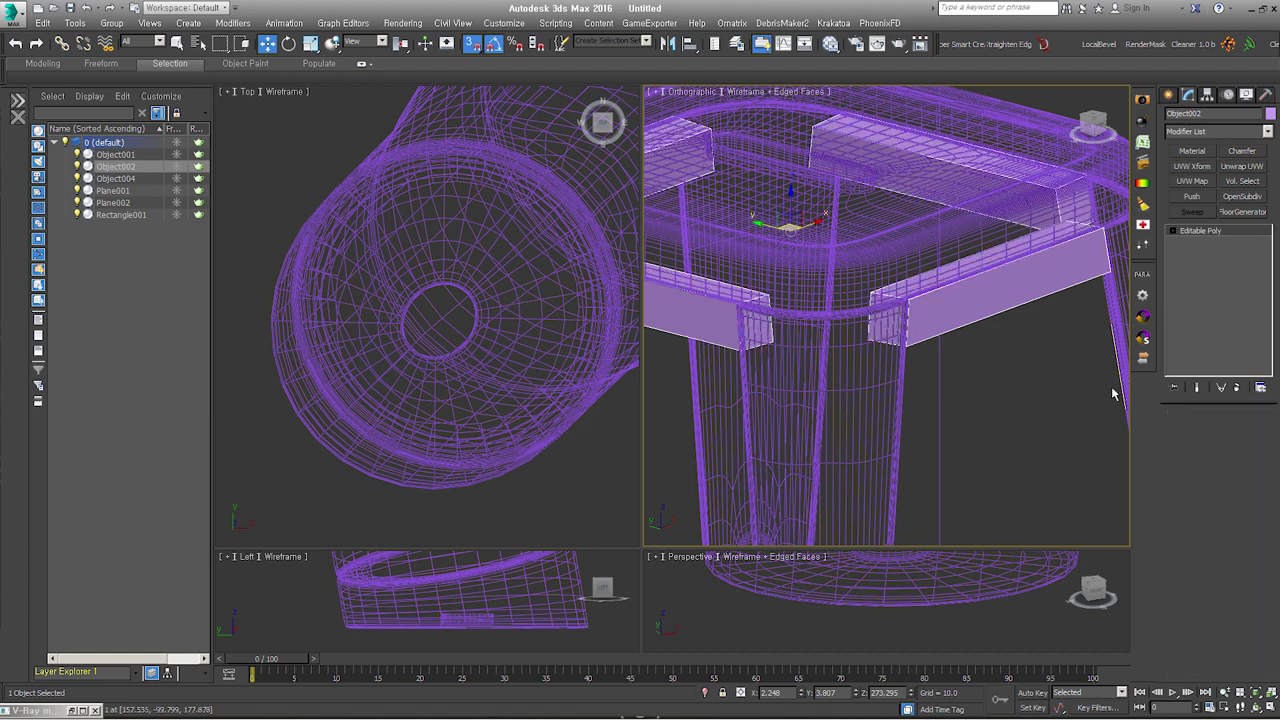
click(1194, 252)
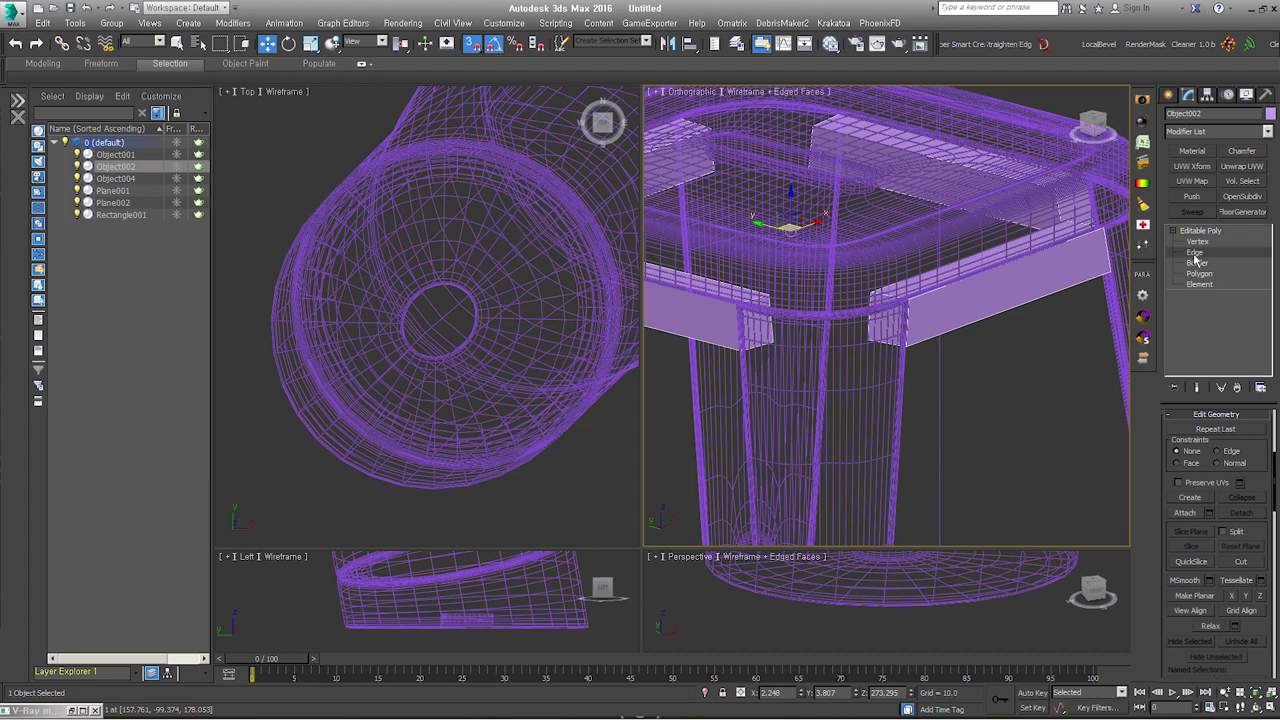
Step: Chamfer the selected apron edges as Quad chamfer with tension 0 and amount 1.138
key(z)
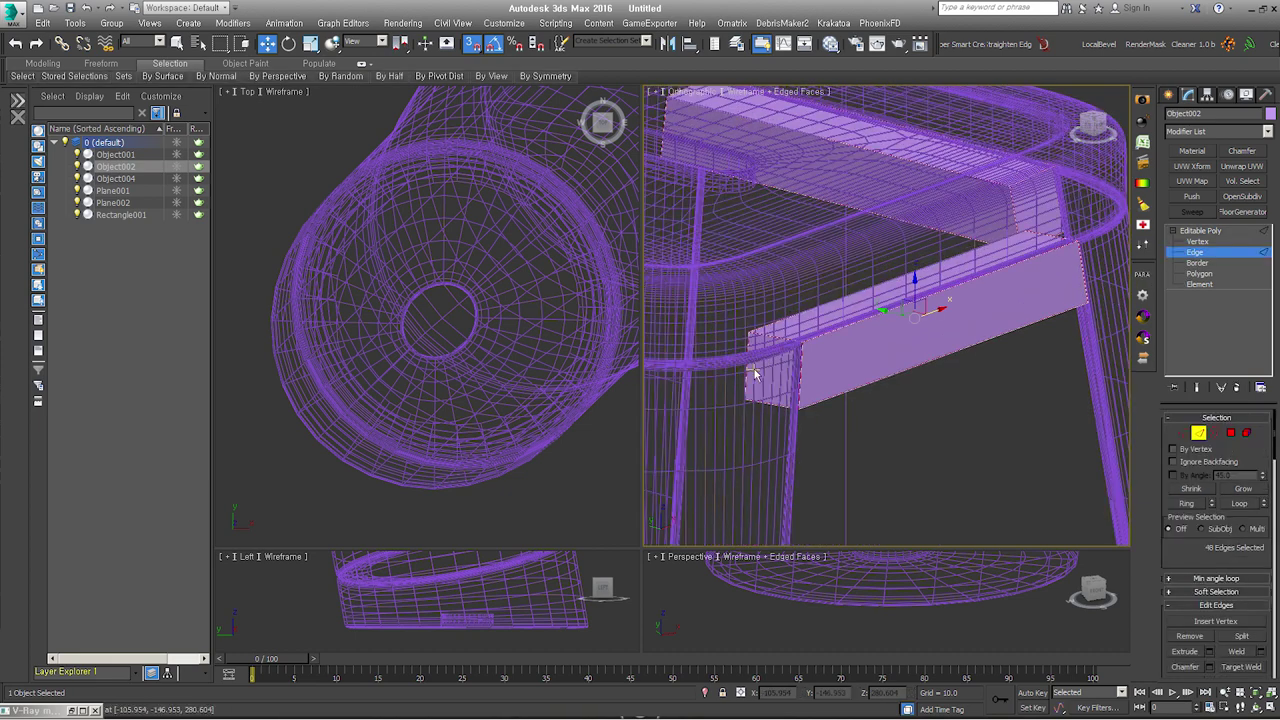
scroll(890, 330, up, 4)
key(ctrl+shift+c)
click(1010, 336)
right_click(1008, 396)
scroll(870, 400, up, 4)
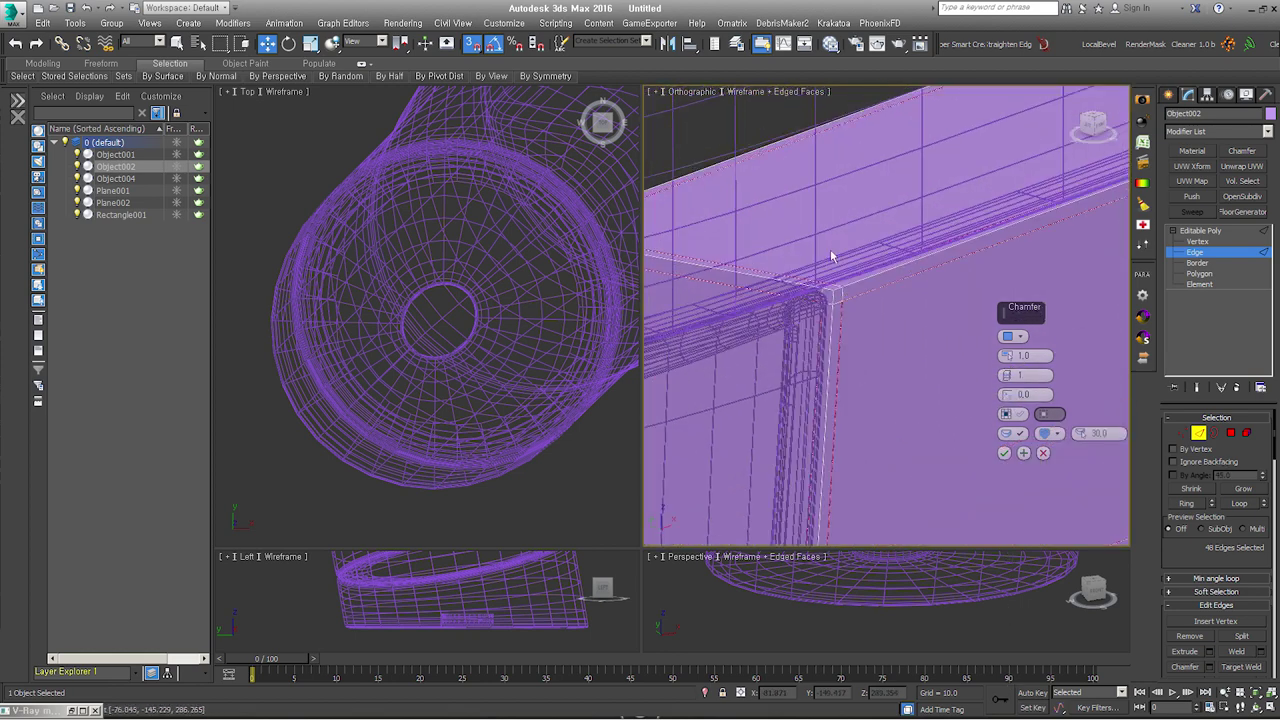
drag(1008, 358, 1008, 350)
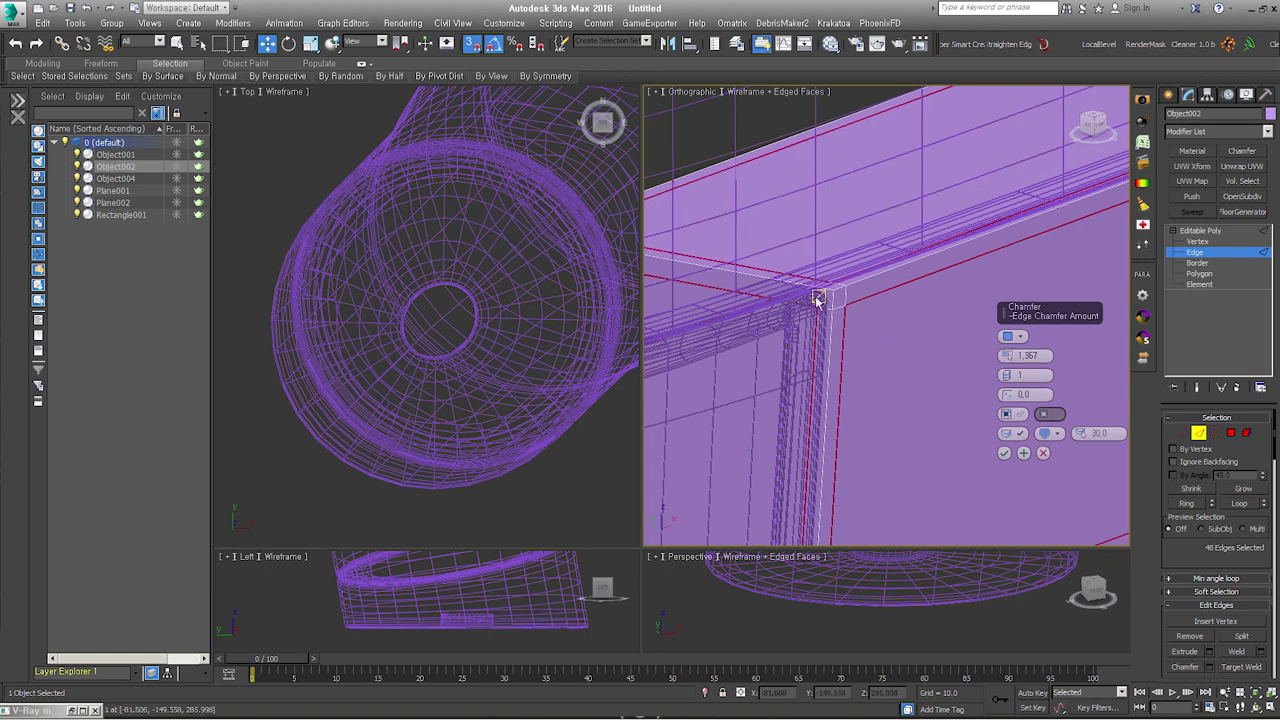
drag(1006, 357, 1006, 360)
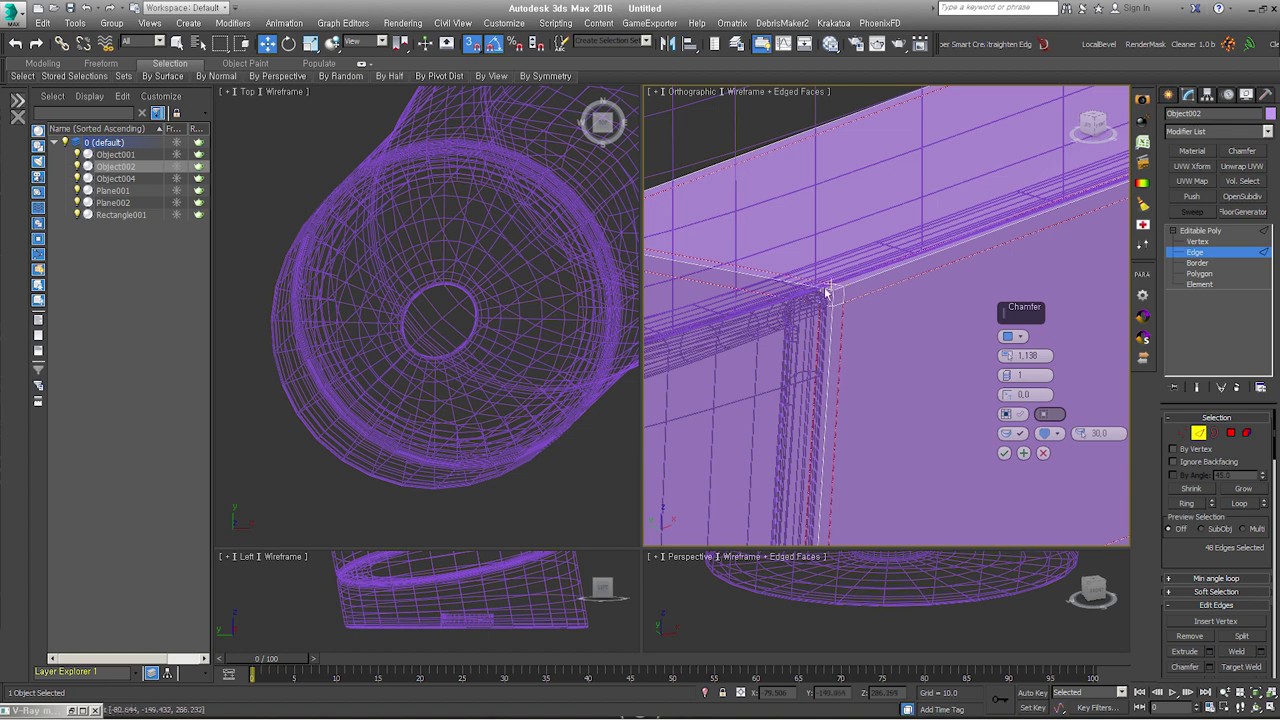
click(1004, 453)
Step: In Polygon mode, select the long side face of the apron strip
scroll(1004, 450, down, 3)
middle_drag(1004, 450, 880, 302)
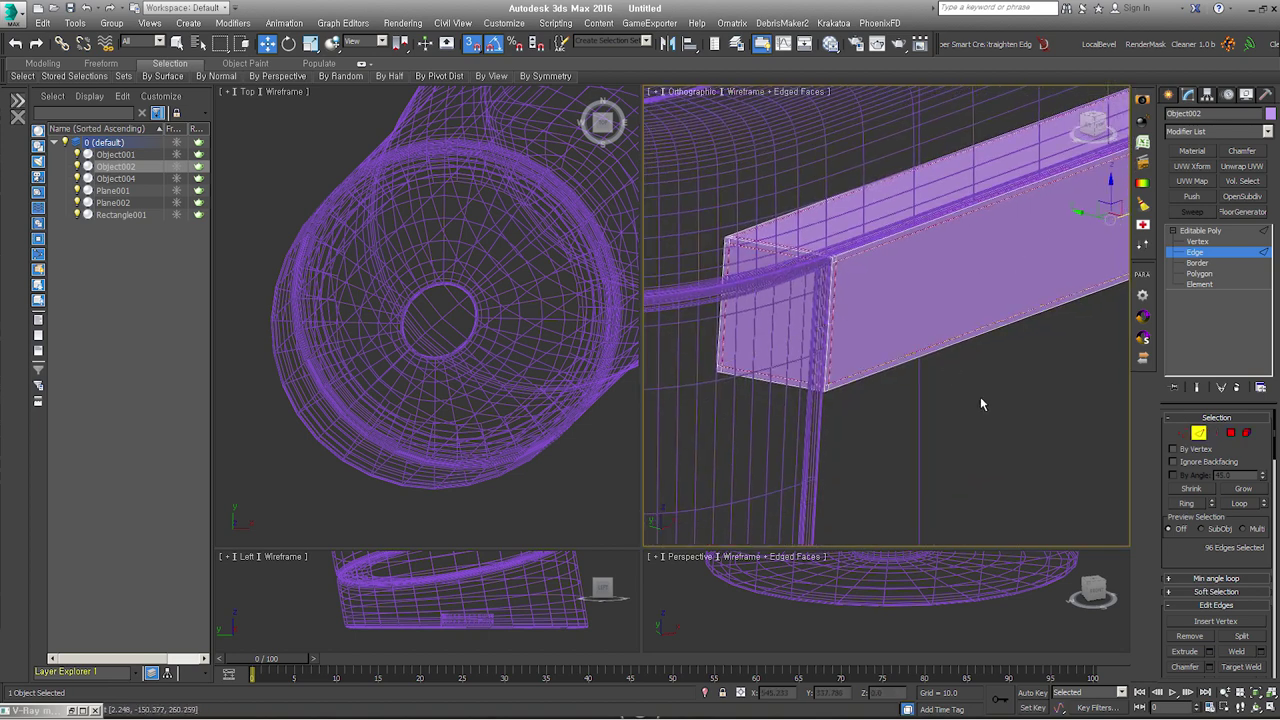
key(4)
click(959, 277)
Step: Add the front strip faces to the selection, grow it, and delete those faces
scroll(919, 375, down, 3)
mouse_move(737, 414)
alt+middle_down()
mouse_move(786, 400)
mouse_move(980, 463)
alt+middle_up()
ctrl+click(786, 400)
ctrl+click(797, 403)
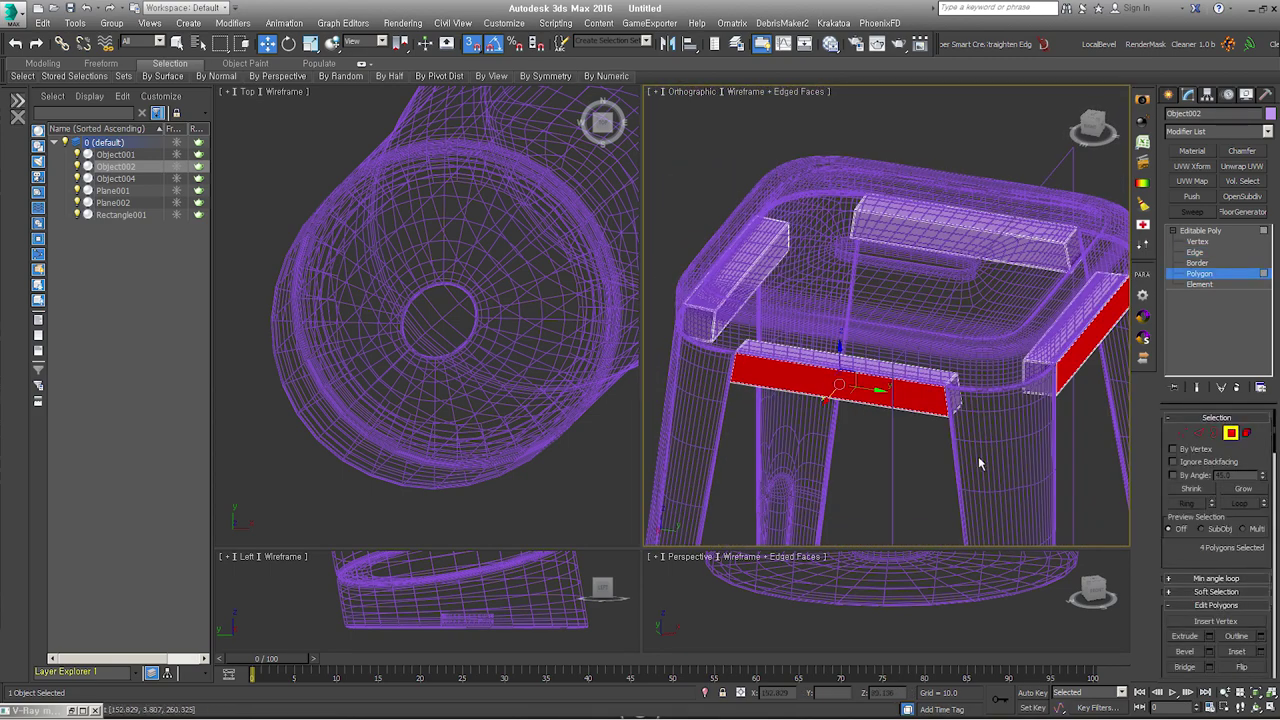
click(1243, 489)
scroll(1074, 400, up, 2)
scroll(1074, 400, up, 3)
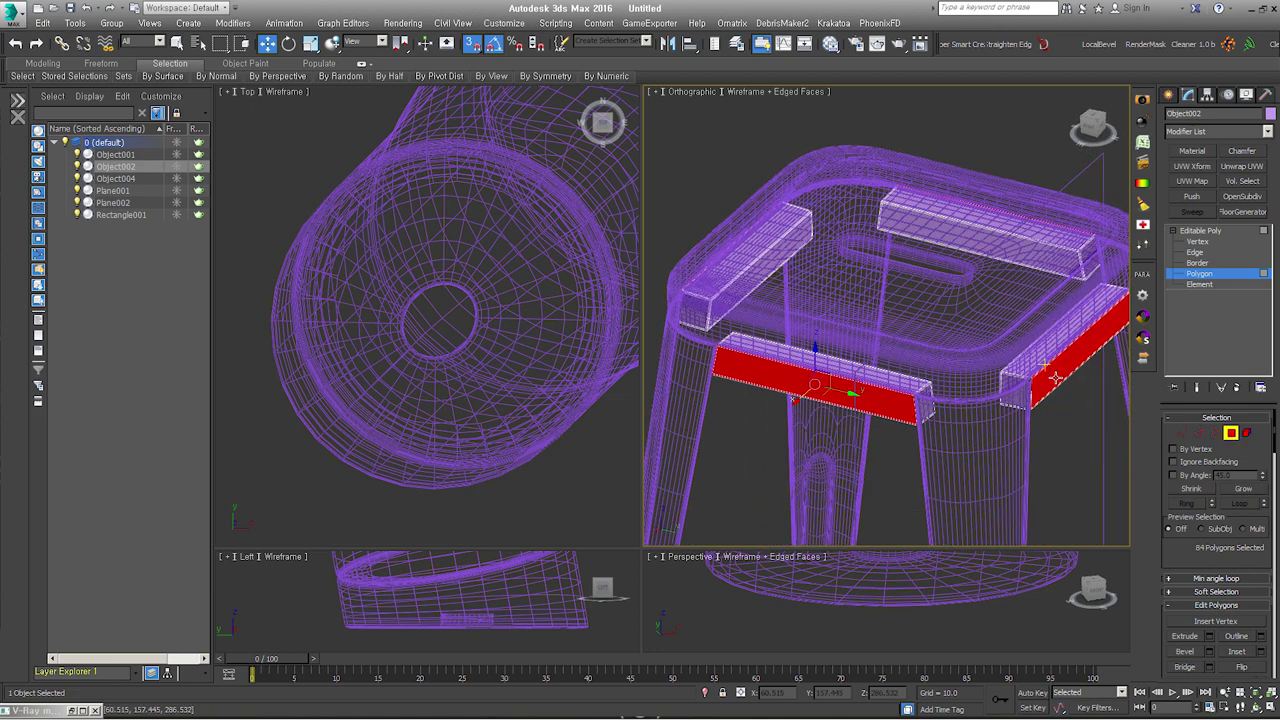
scroll(852, 362, up, 5)
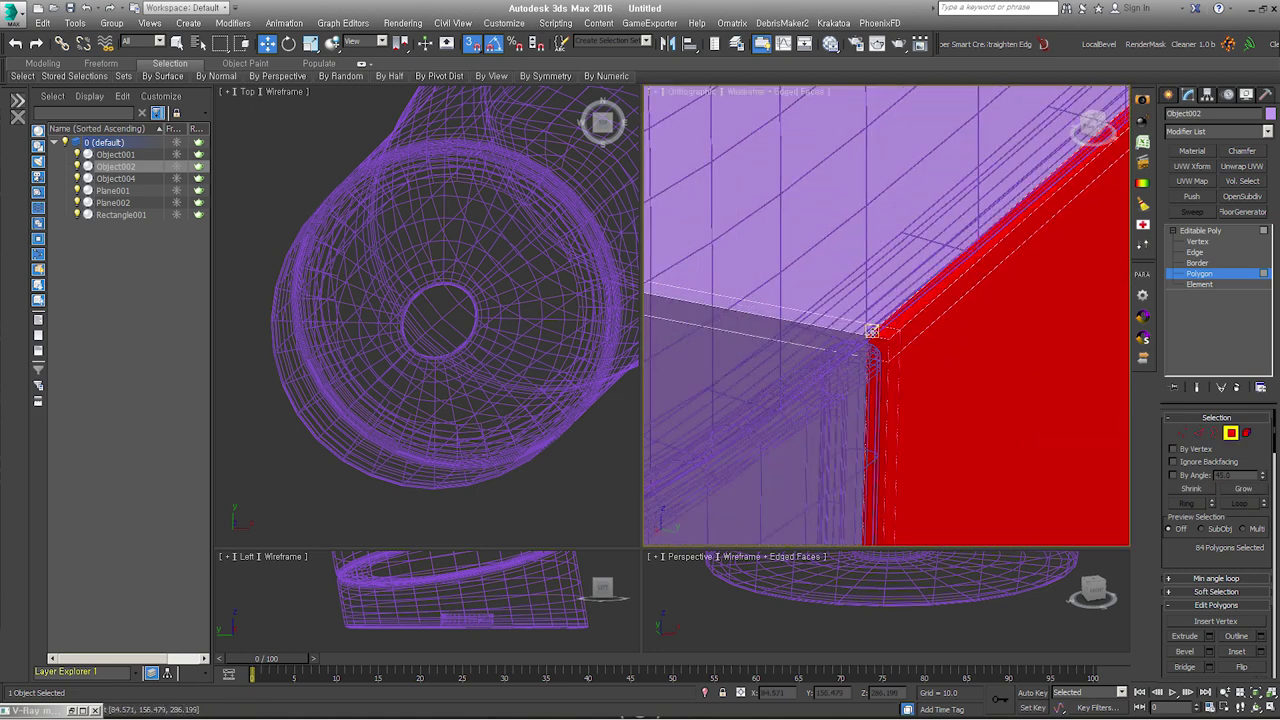
scroll(872, 331, down, 5)
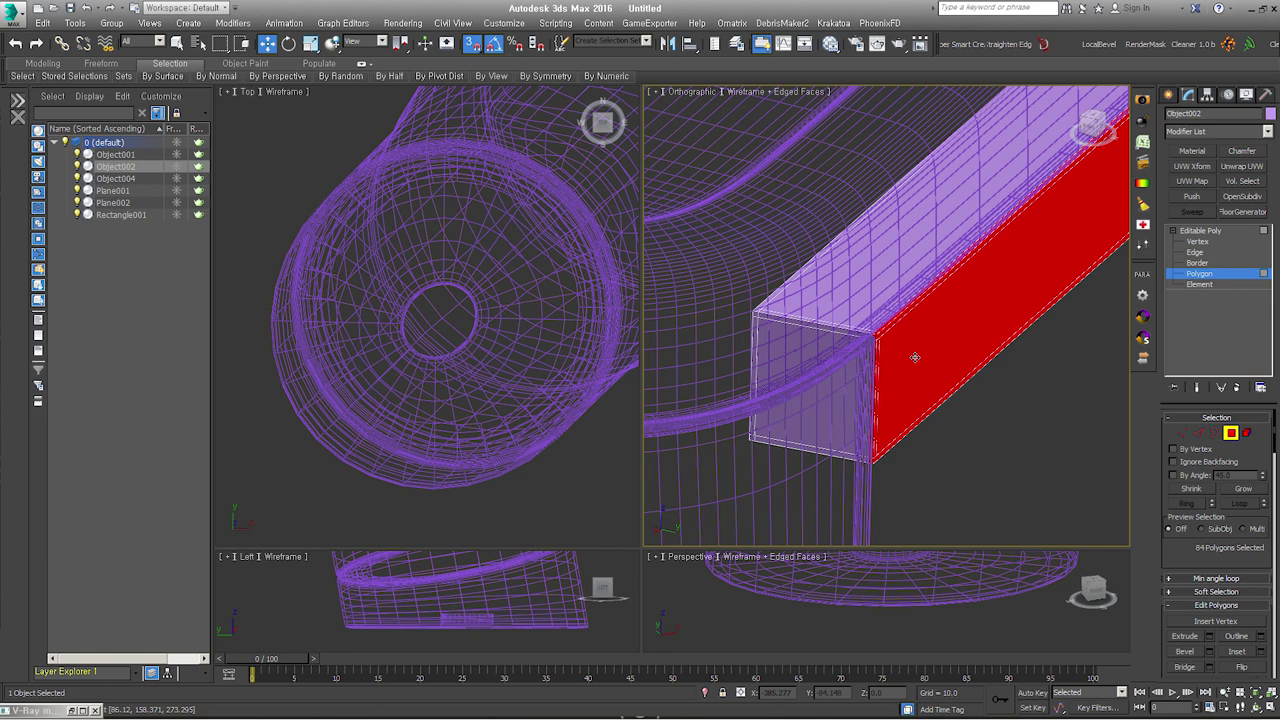
key(Delete)
Step: Add TurboSmooth with 2 iterations to the apron strips and view them shaded
key(ctrl+t)
mouse_move(914, 357)
alt+middle_down()
mouse_move(1004, 392)
mouse_move(920, 370)
alt+middle_up()
click(1261, 439)
scroll(700, 340, up, 1)
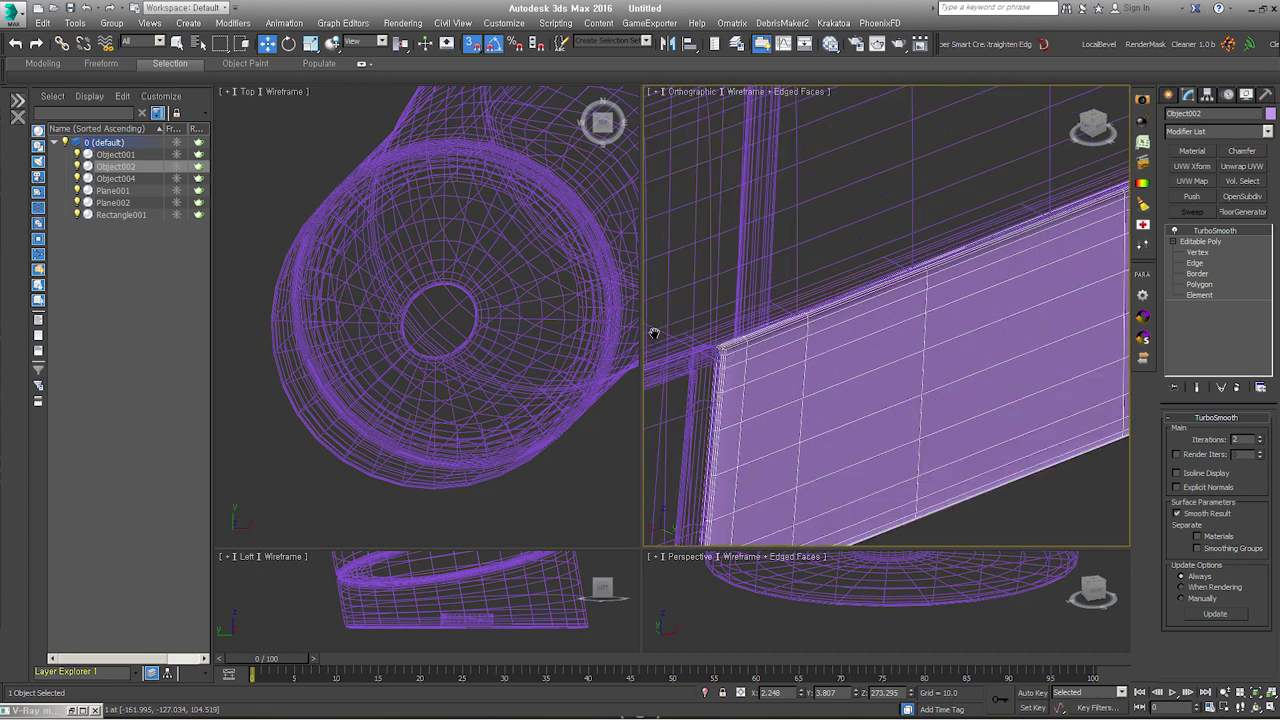
scroll(734, 357, up, 2)
scroll(811, 408, down, 2)
scroll(811, 408, down, 2)
scroll(954, 300, down, 3)
key(F3)
click(954, 300)
scroll(904, 341, up, 1)
scroll(904, 341, down, 2)
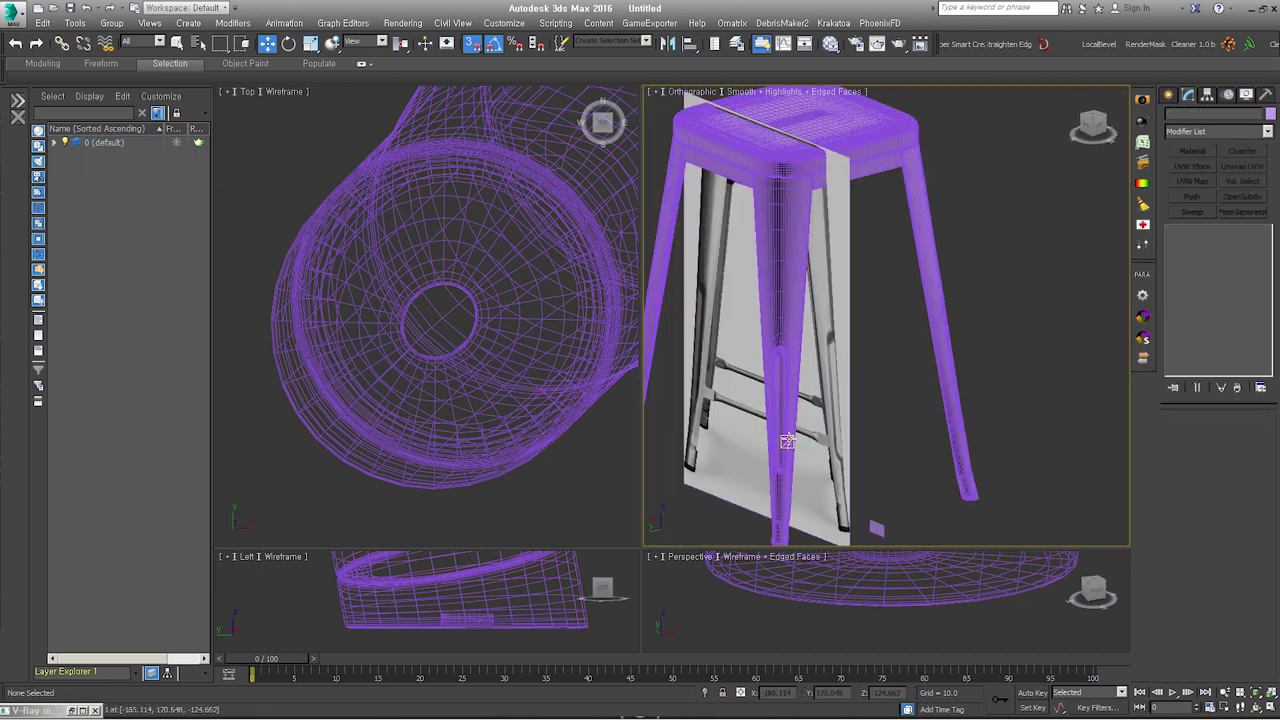
Step: Select a stool leg, switch to the front view, and frame the crossbars
click(788, 440)
key(f)
scroll(816, 473, up, 2)
key(ctrl+shift+z)
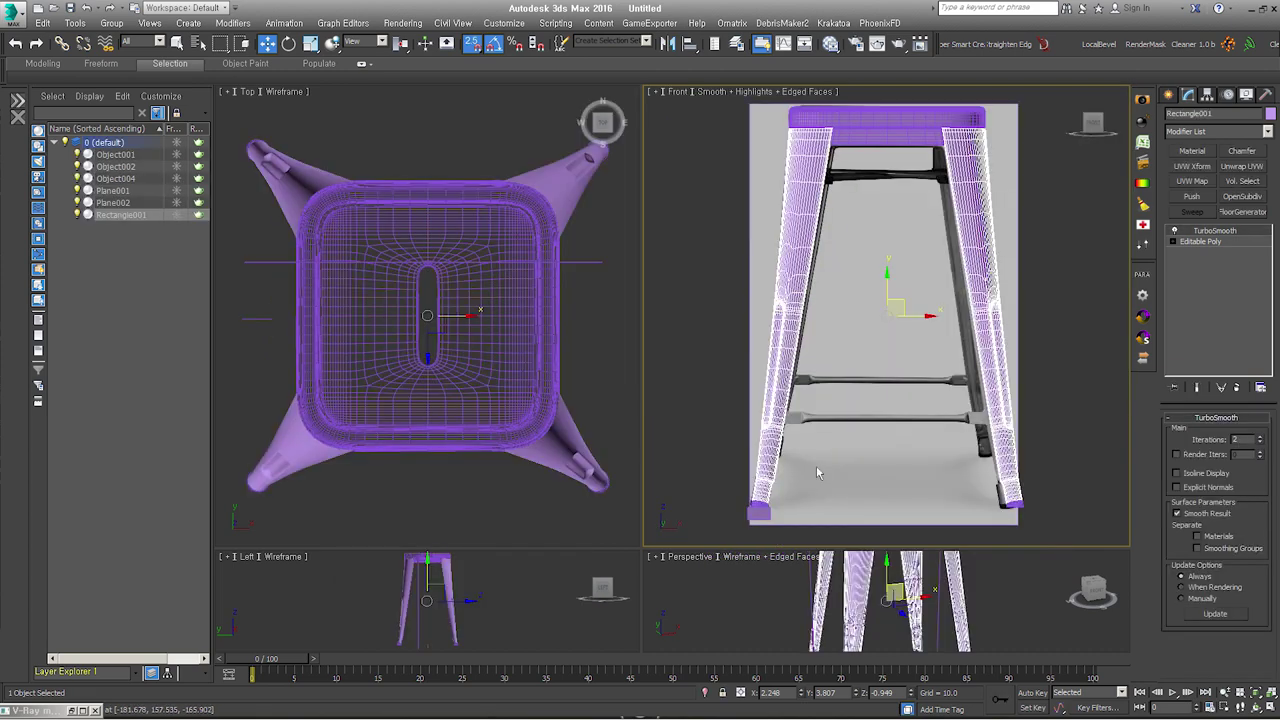
scroll(857, 440, up, 3)
middle_drag(732, 400, 700, 368)
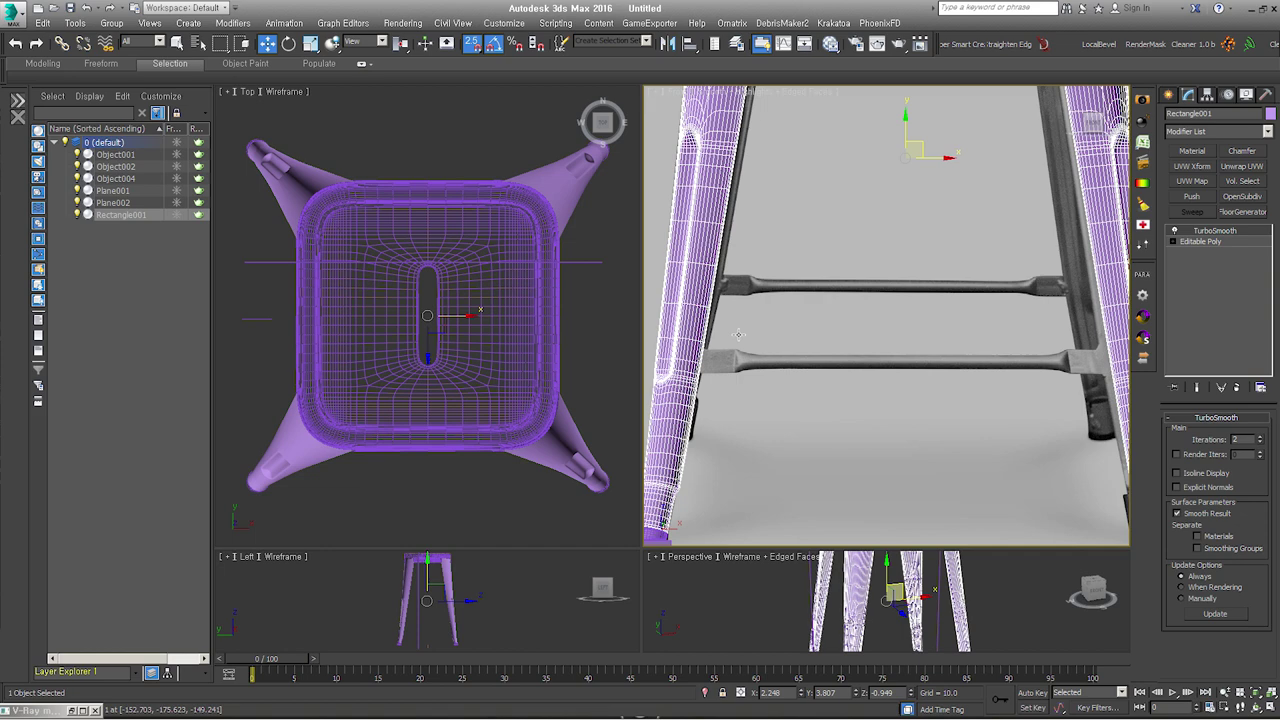
alt+middle_drag(738, 334, 1052, 293)
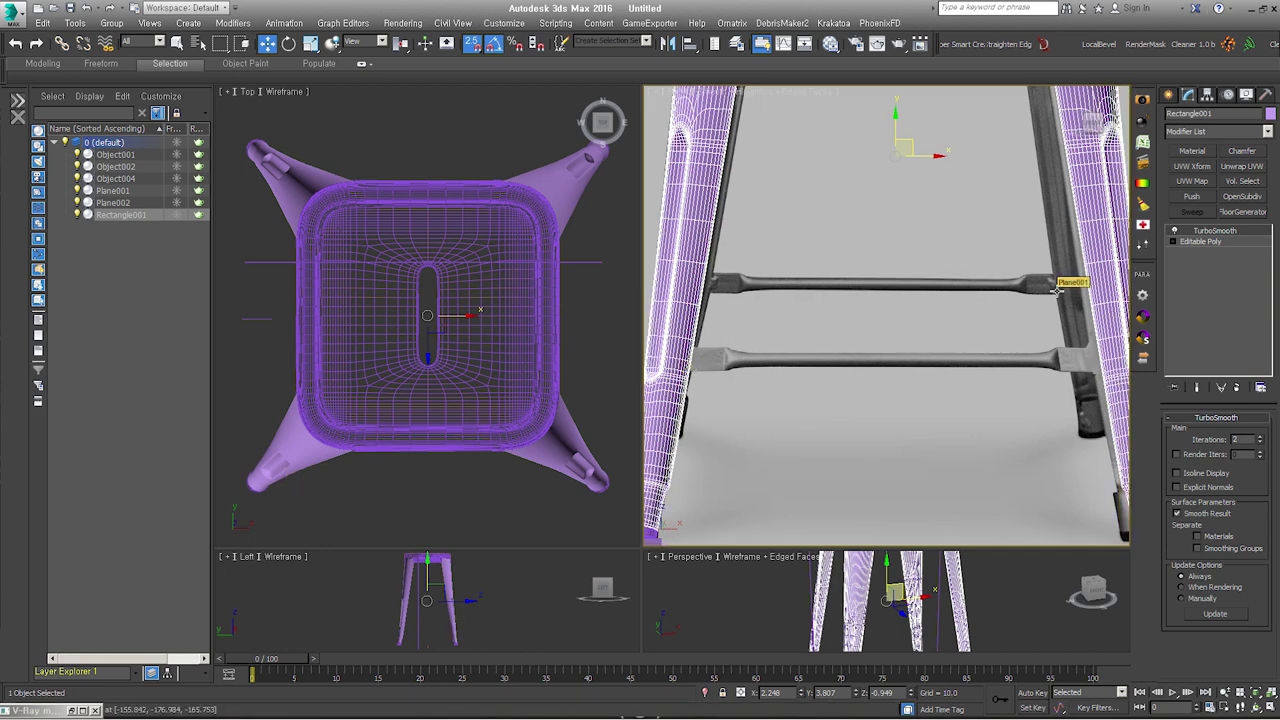
alt+middle_drag(1043, 375, 718, 330)
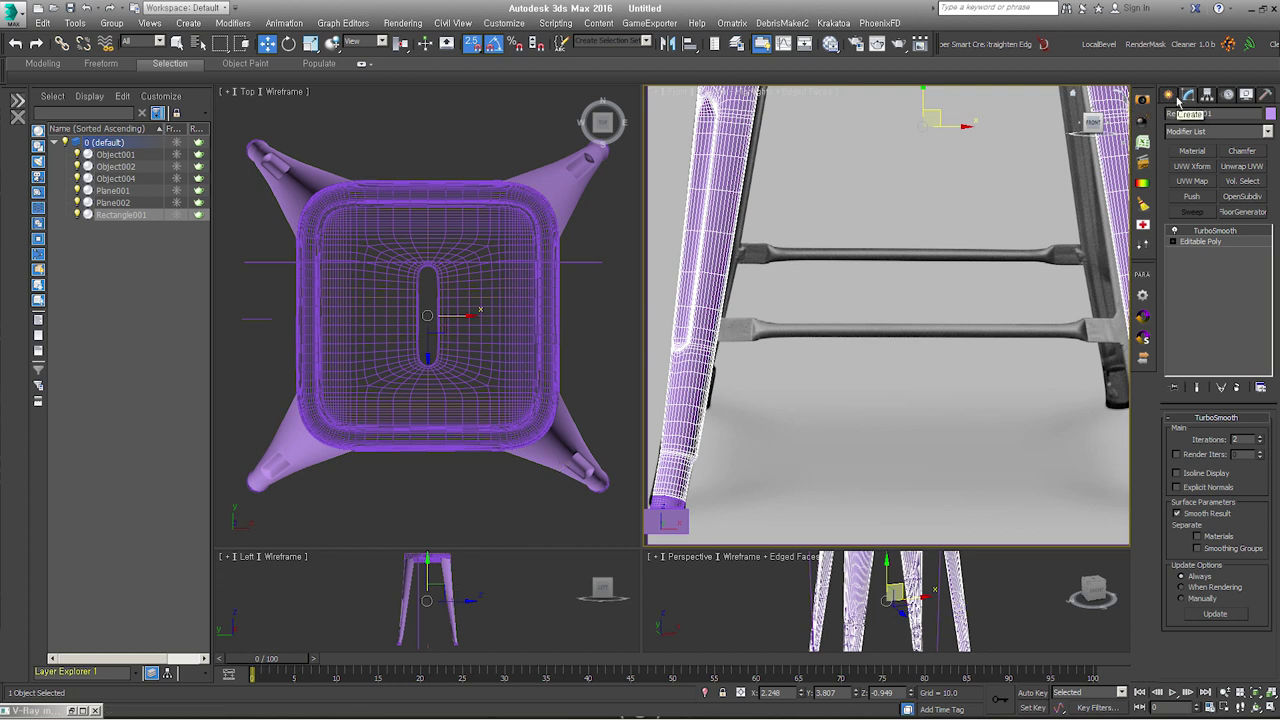
Step: Draw a straight Line spline across the lower crossbar from the left leg
click(1176, 97)
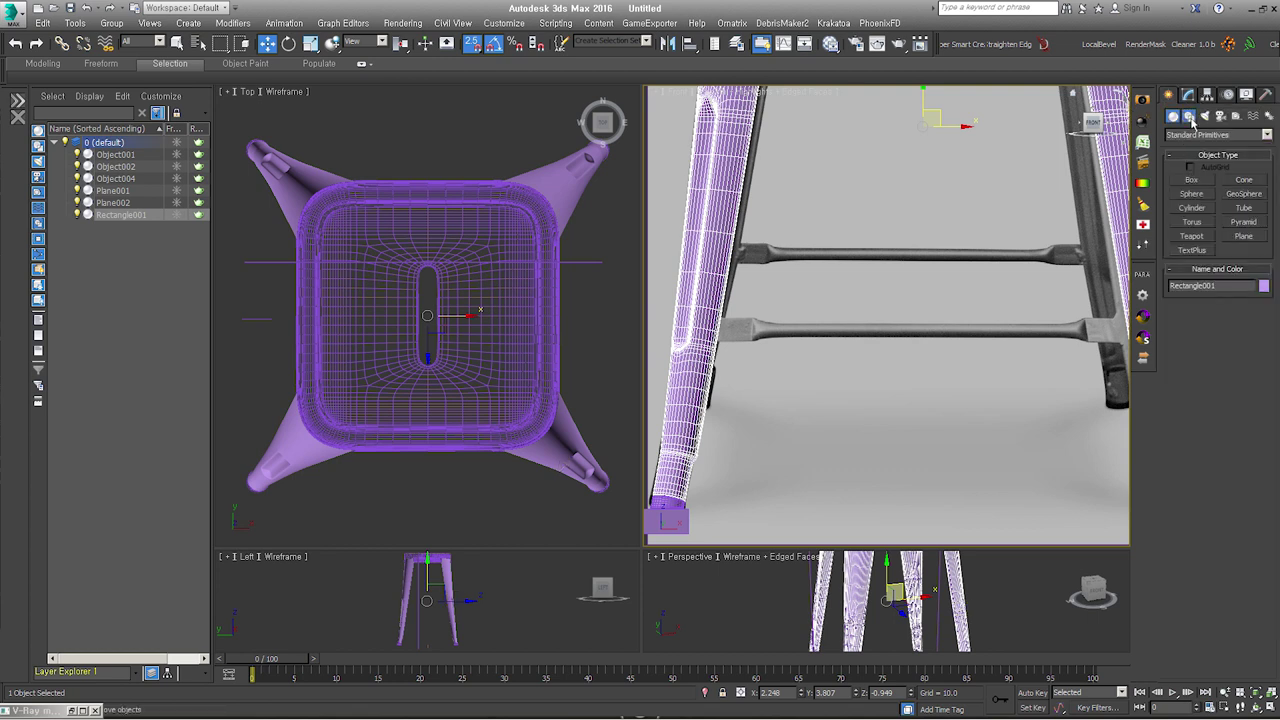
click(1190, 117)
click(1191, 190)
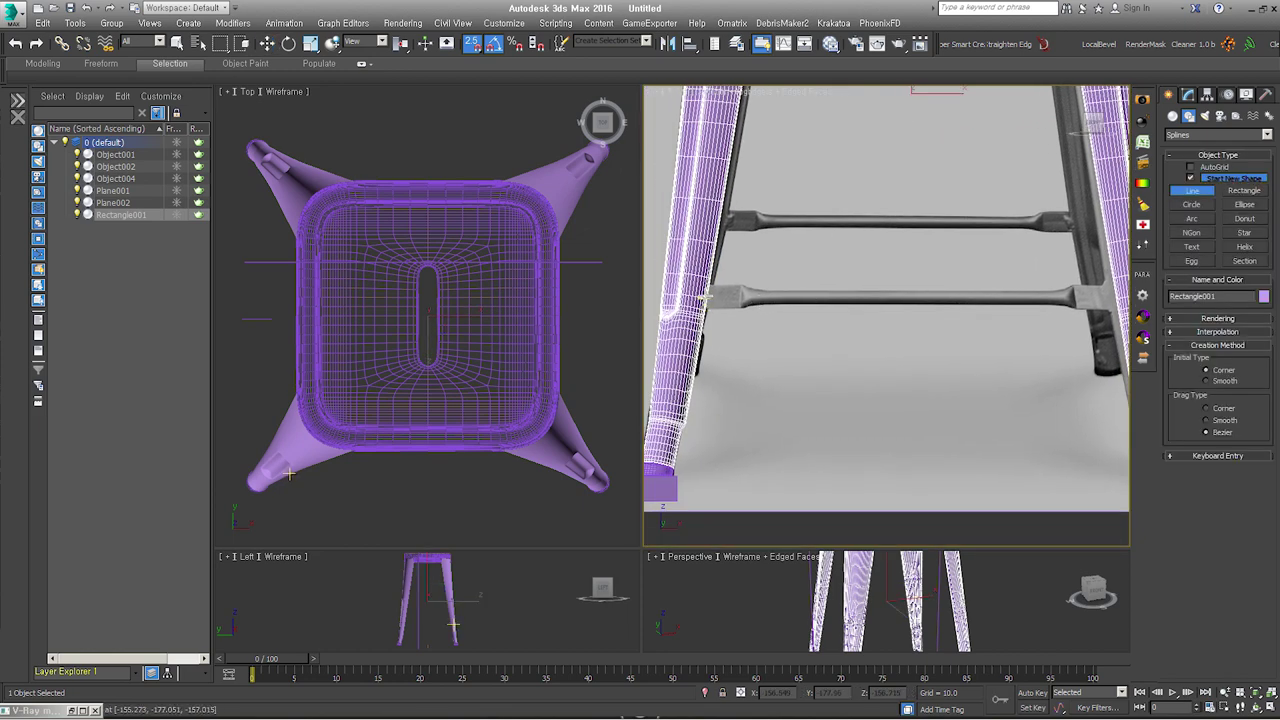
click(705, 298)
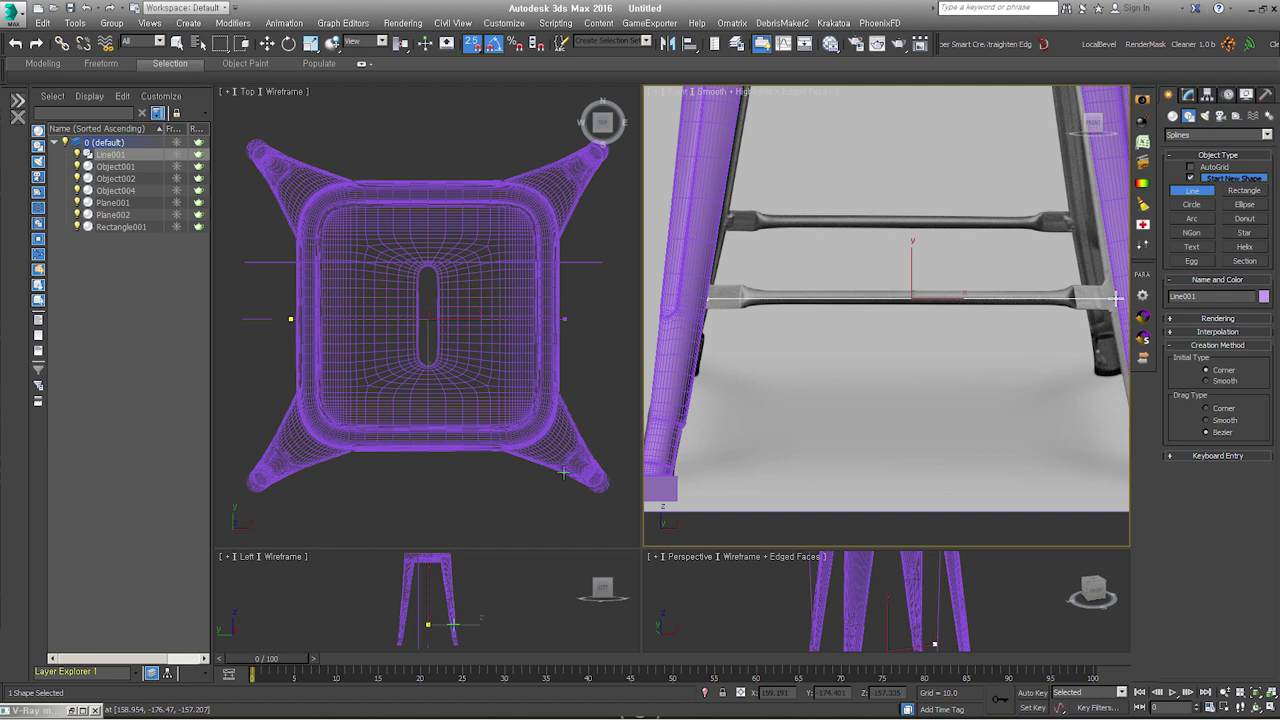
click(1116, 297)
right_click(1116, 297)
key(w)
Step: Enable the line's rendering in the viewport as a tube 9.582 thick
click(1187, 95)
key(s)
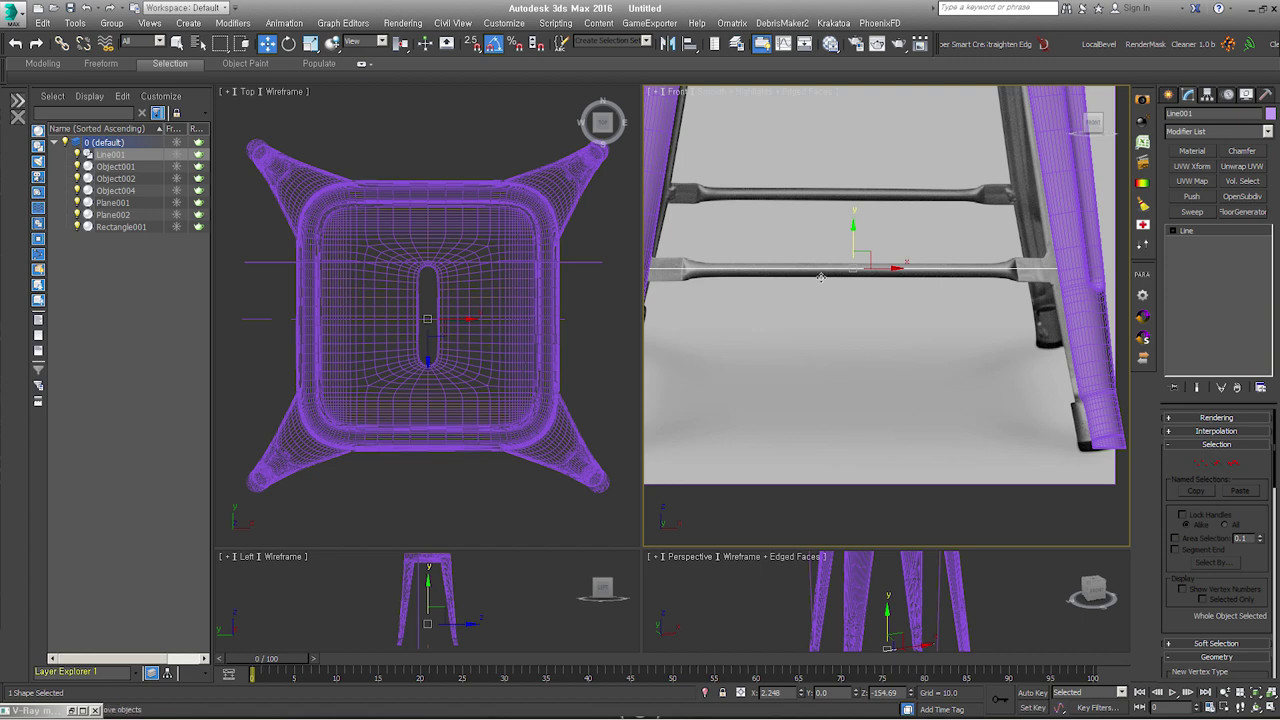
click(1190, 418)
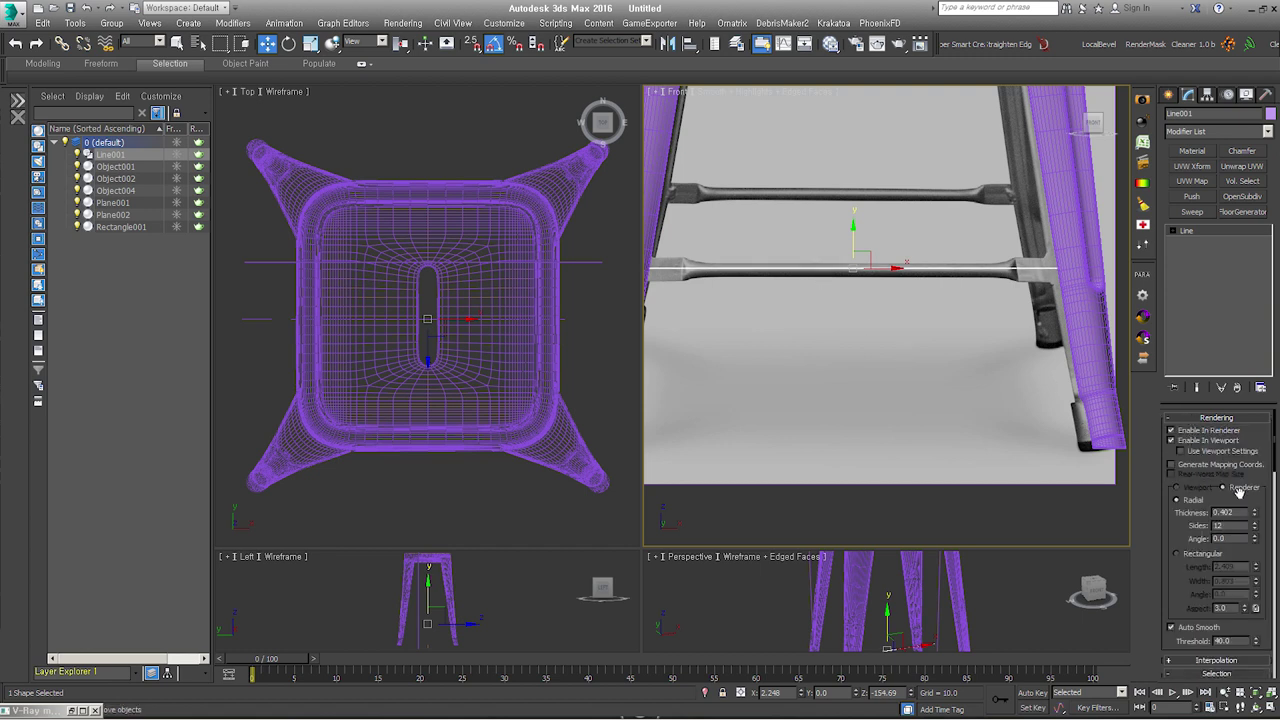
drag(1254, 512, 1254, 470)
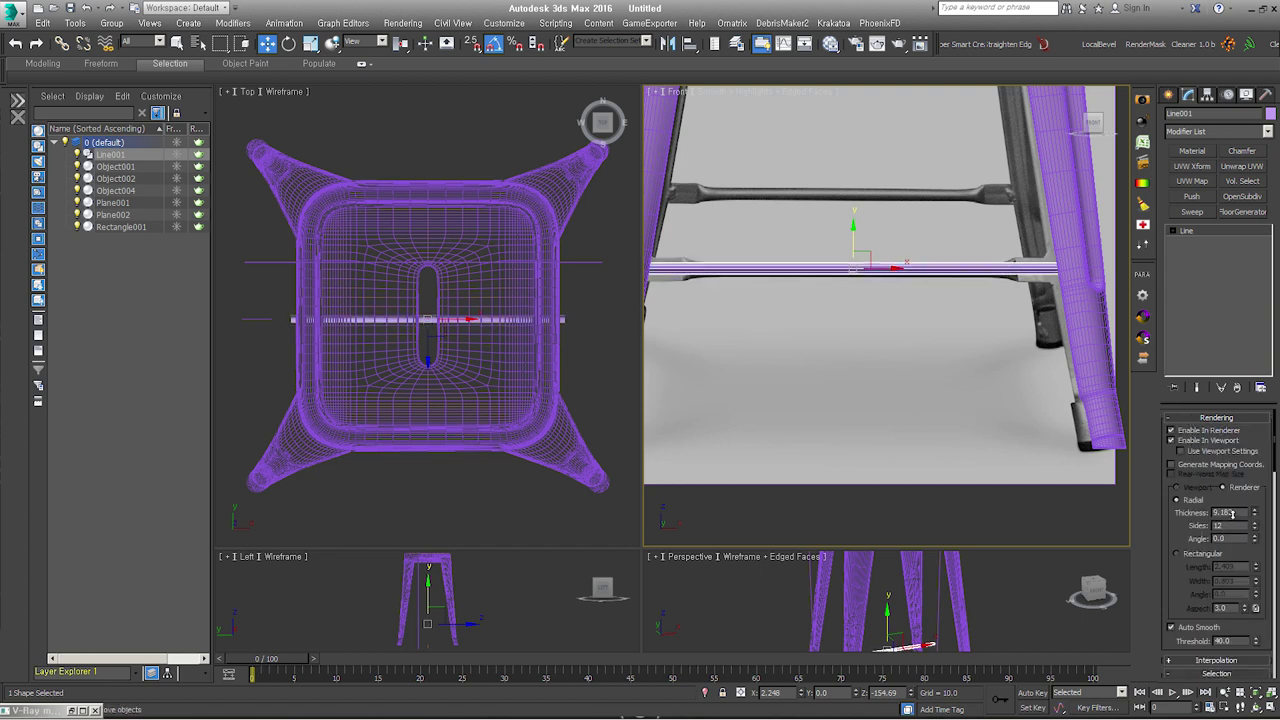
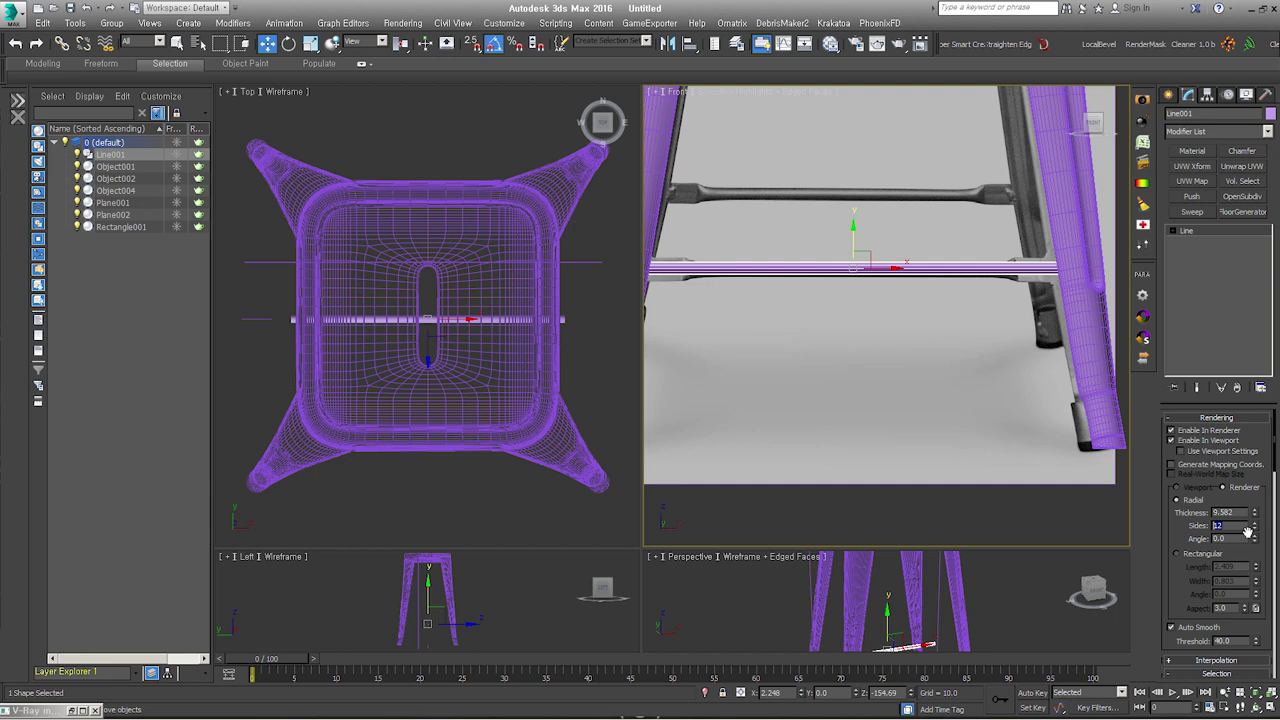
Step: Set the crossbar tube's rendering thickness to 10
text(10)
key(Return)
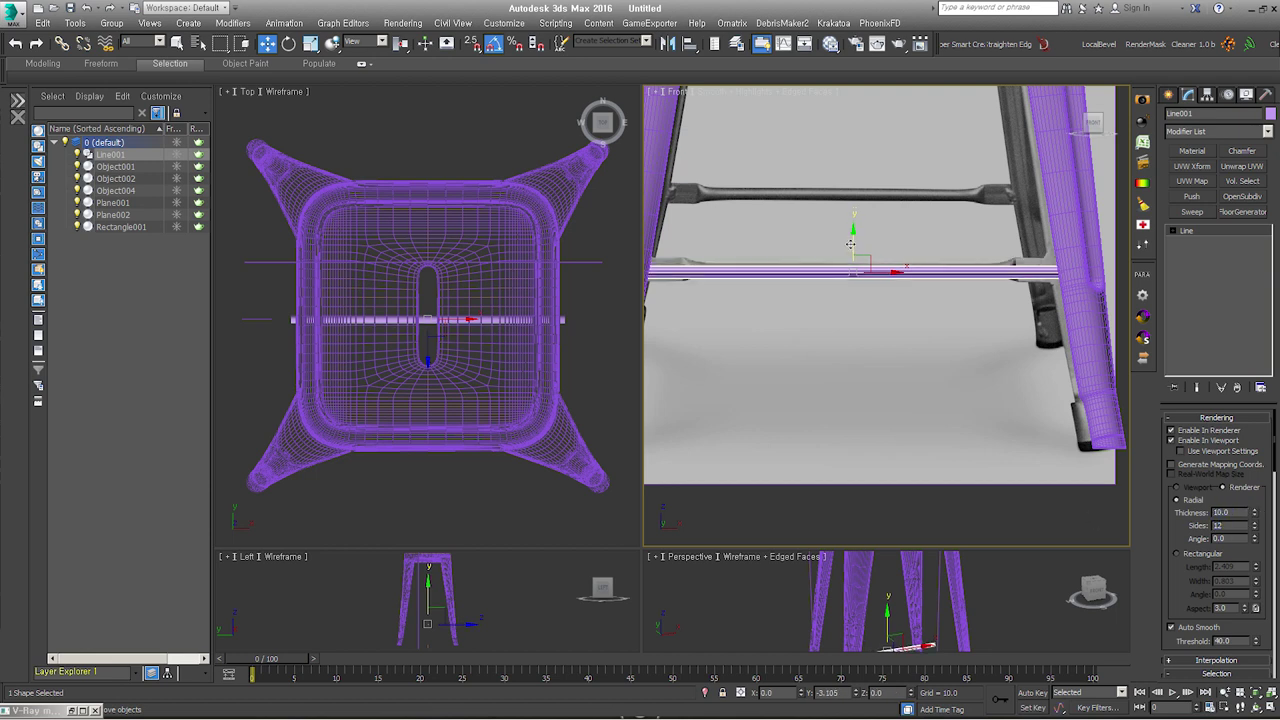
middle_drag(966, 276, 972, 268)
Step: Convert the crossbar to an editable poly and switch to edge editing at the tube ends
key(ctrl+e)
click(1230, 432)
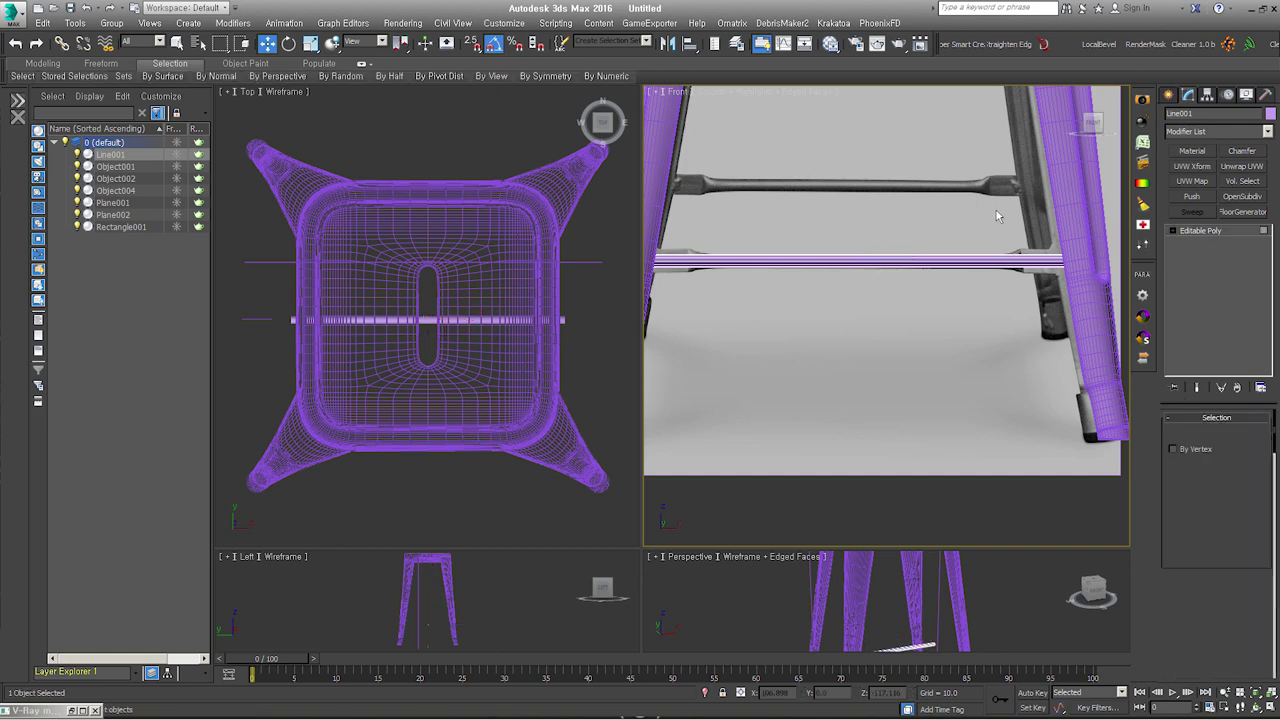
middle_drag(858, 286, 935, 288)
middle_drag(813, 357, 777, 351)
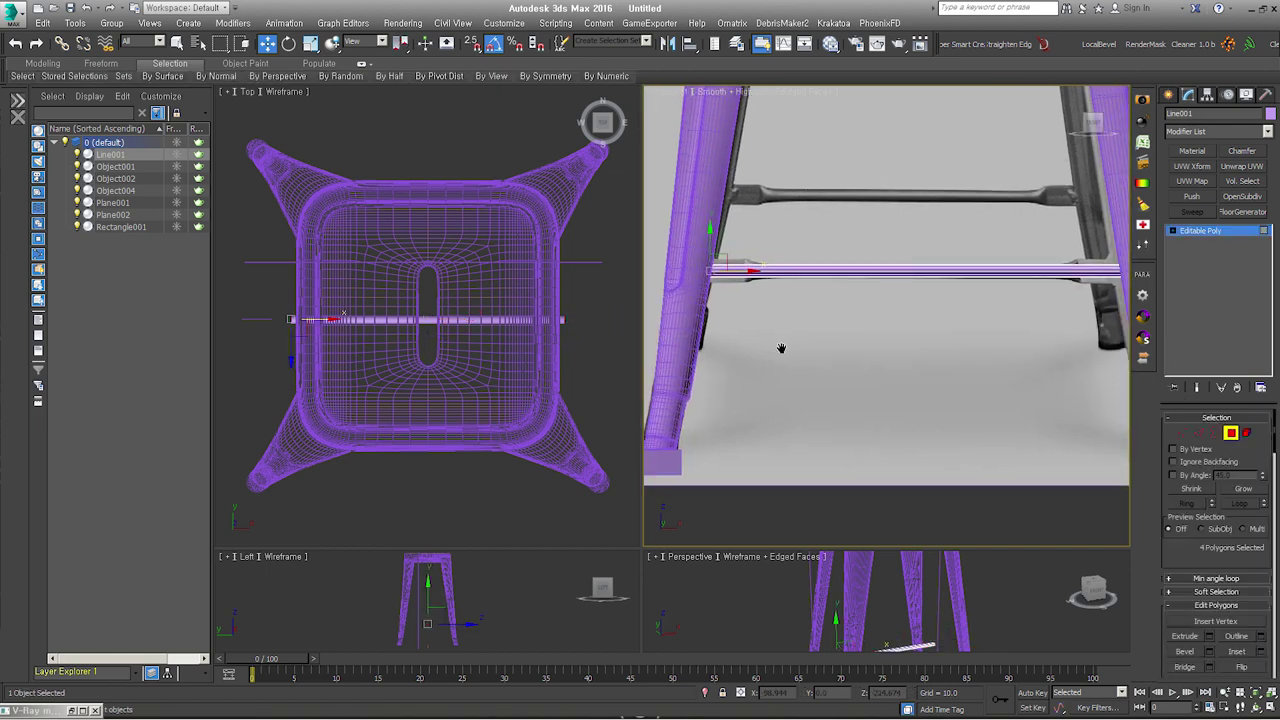
click(763, 357)
scroll(992, 274, up, 5)
key(2)
scroll(1050, 260, down, 4)
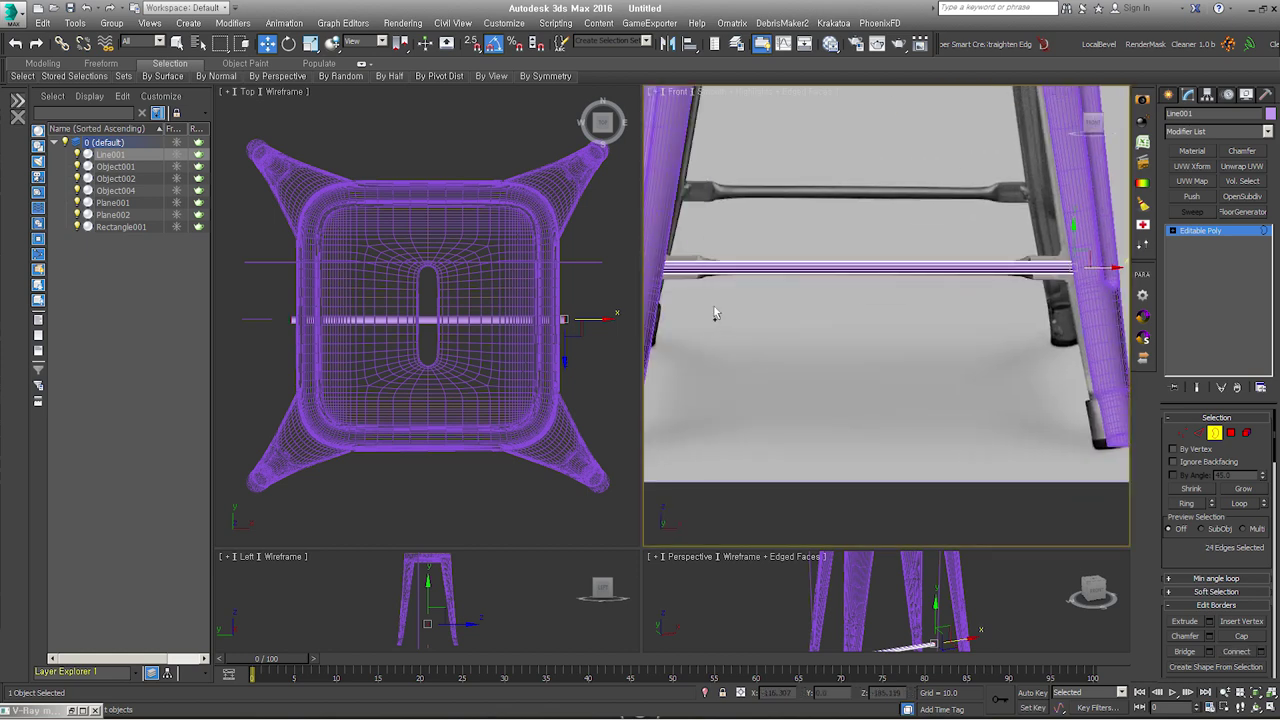
scroll(697, 252, up, 3)
Step: Chamfer the selected end edges by 27.049, then select an edge loop around the tube
right_click(697, 252)
click(578, 311)
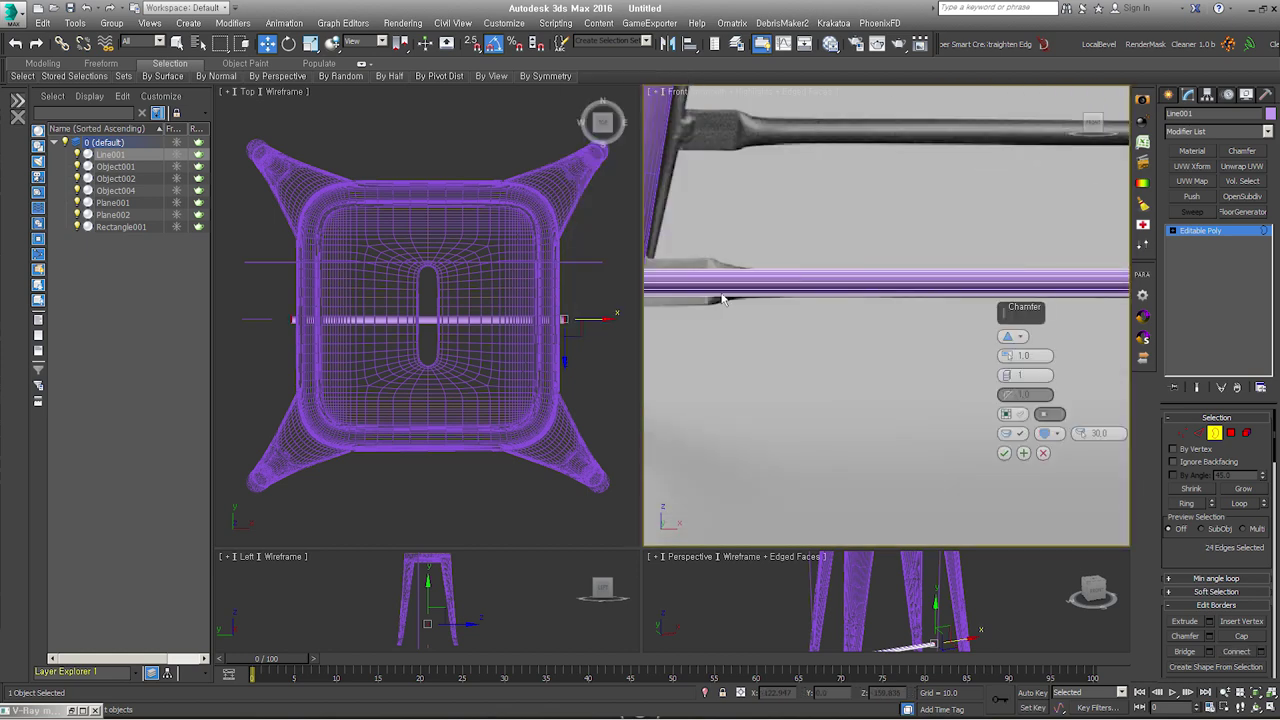
scroll(1010, 278, up, 3)
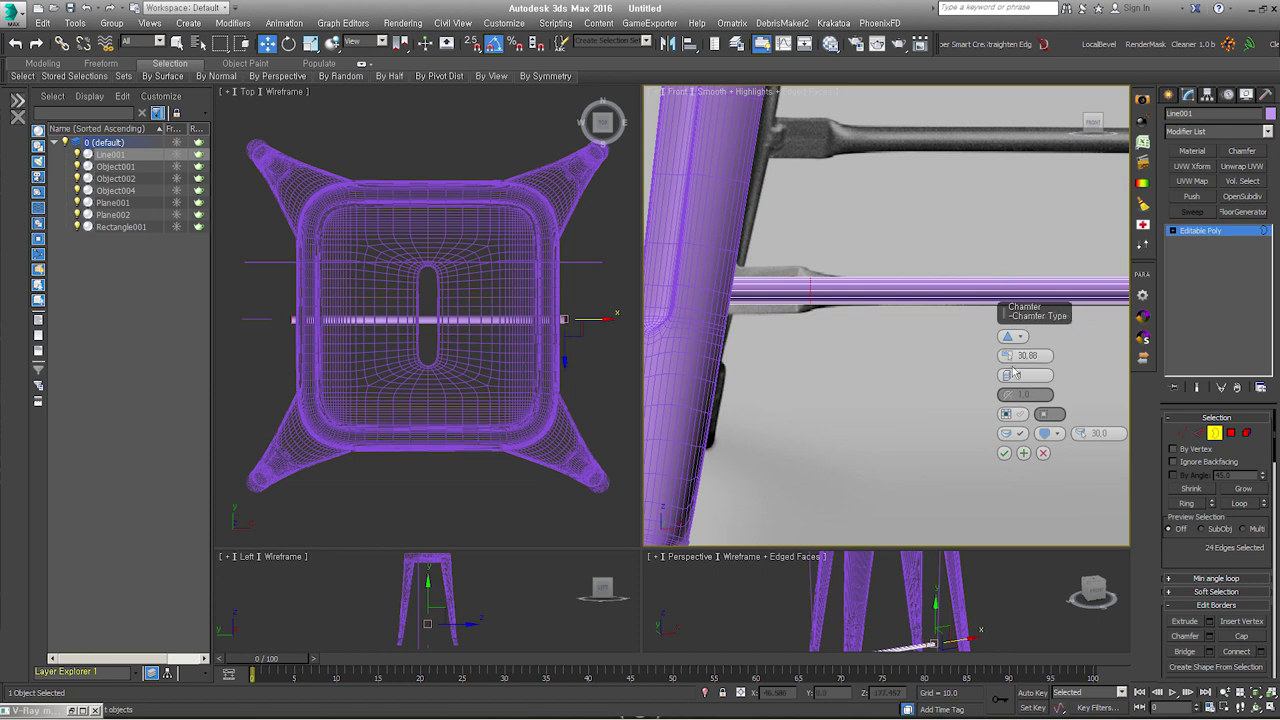
click(1004, 453)
click(1202, 438)
double_click(800, 290)
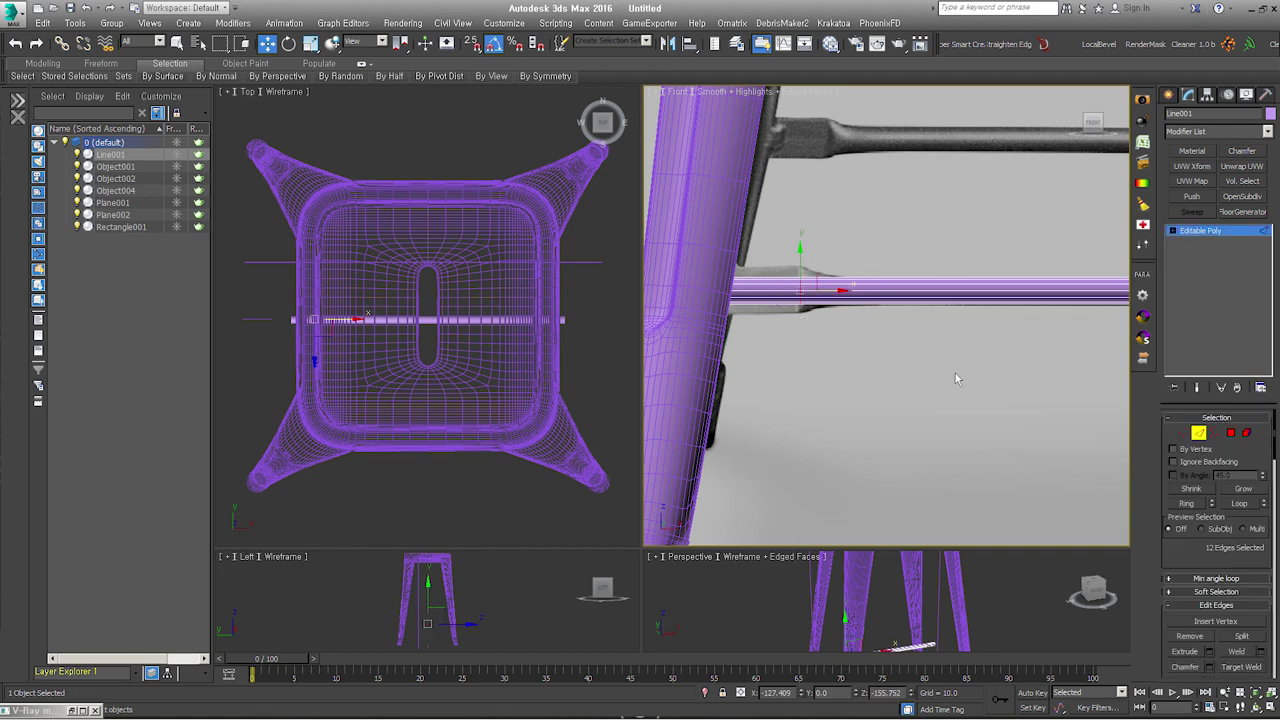
Step: Chamfer the selected edges at the leg joint interactively
alt+middle_drag(955, 373, 790, 328)
scroll(905, 322, up, 3)
scroll(900, 318, up, 2)
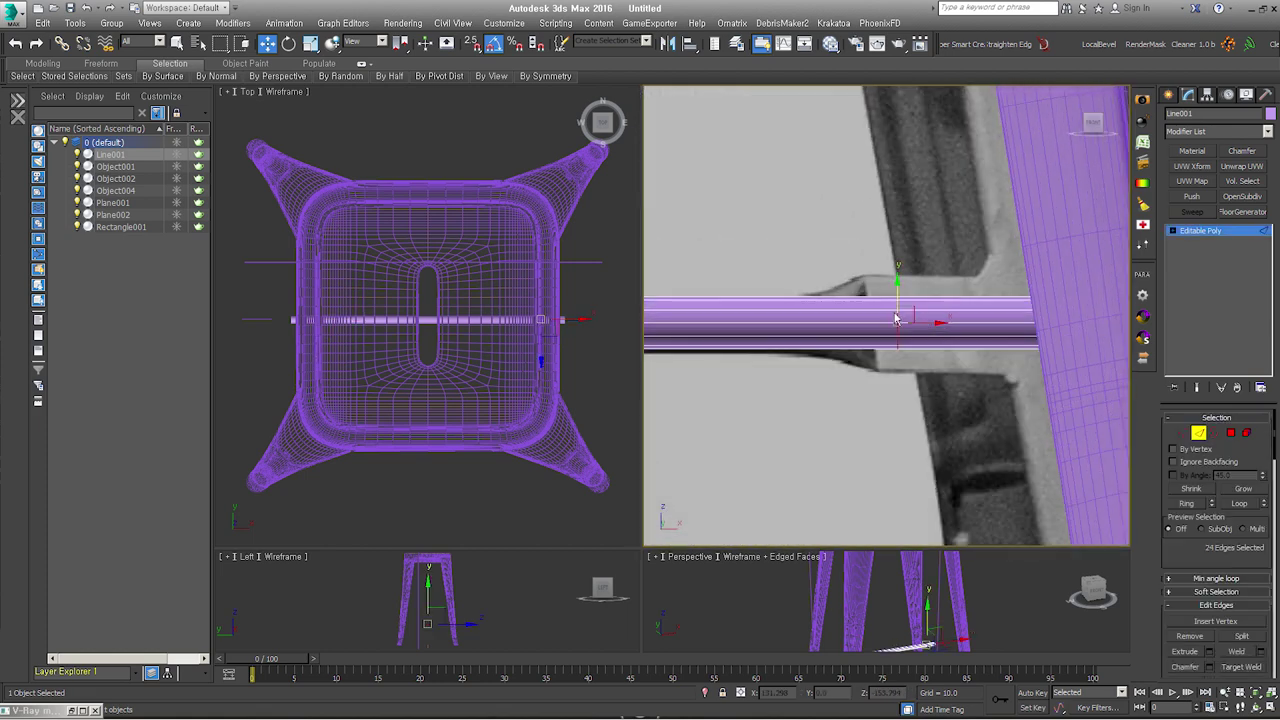
right_click(890, 310)
click(868, 389)
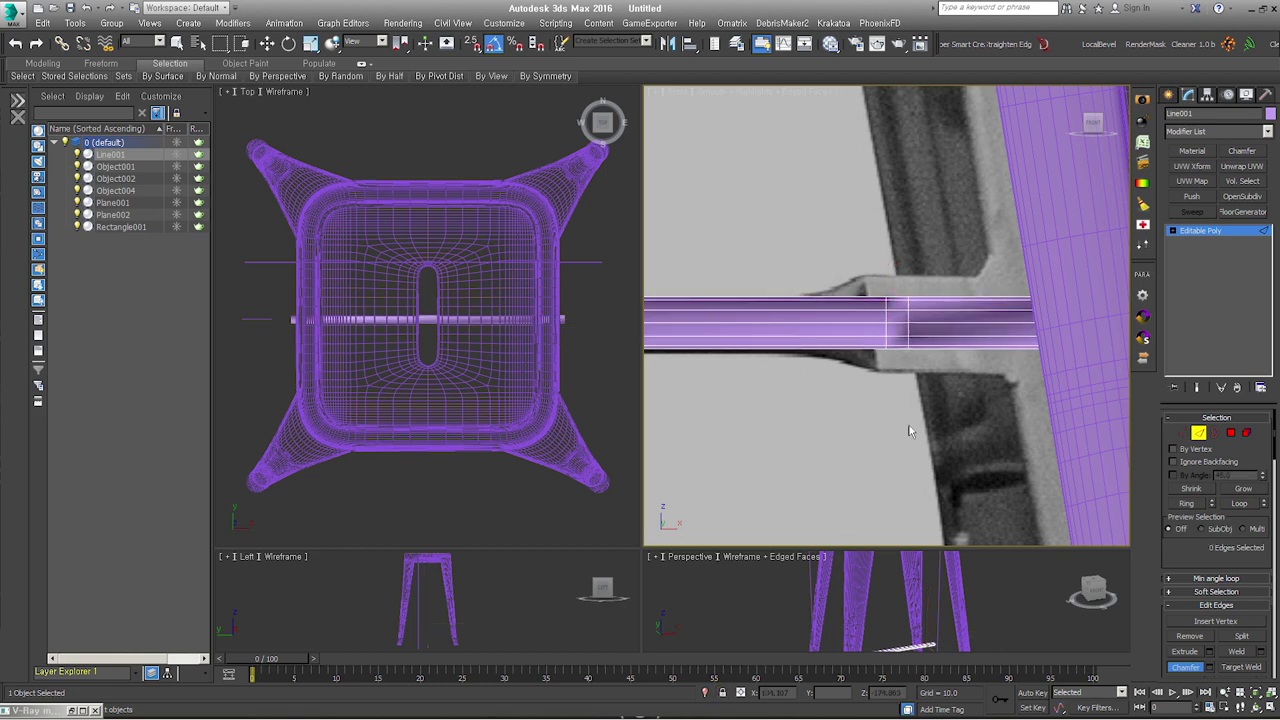
scroll(906, 420, down, 4)
click(1230, 434)
Step: Select both rail-end polygon rings and scale them to form collars at the legs
click(1020, 335)
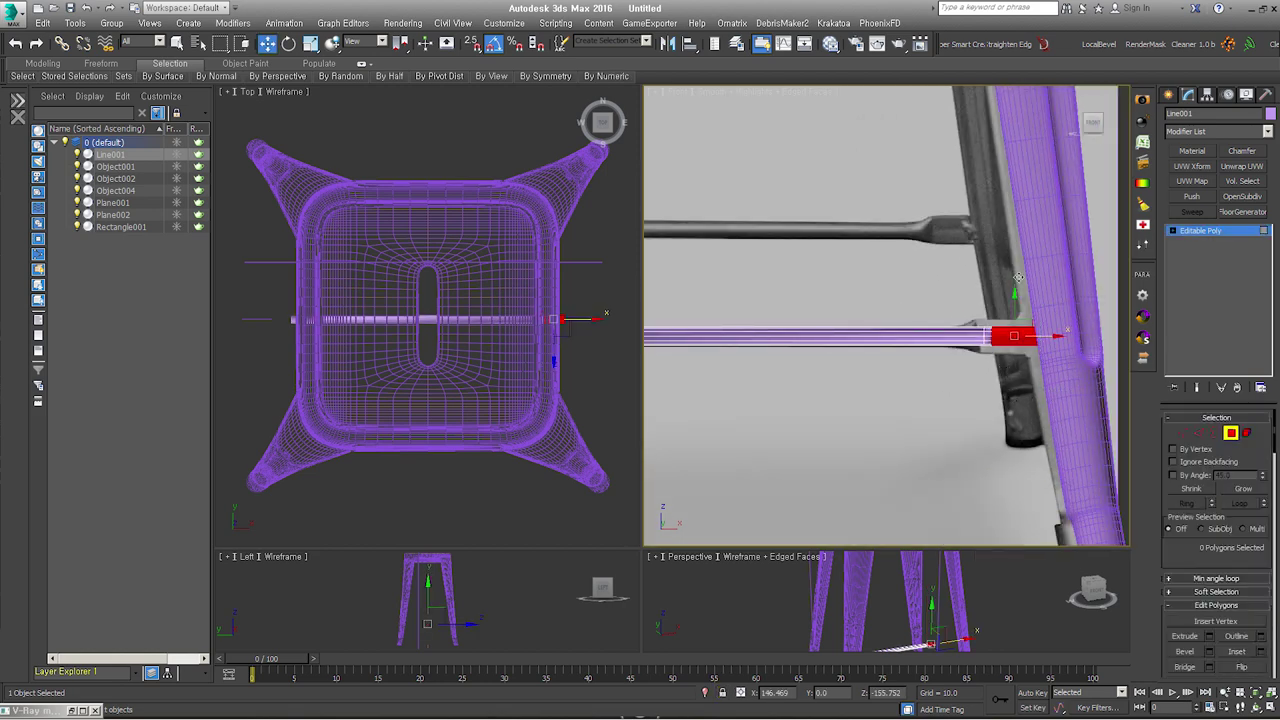
alt+middle_drag(1020, 335, 773, 313)
ctrl+click(790, 266)
scroll(752, 276, down, 3)
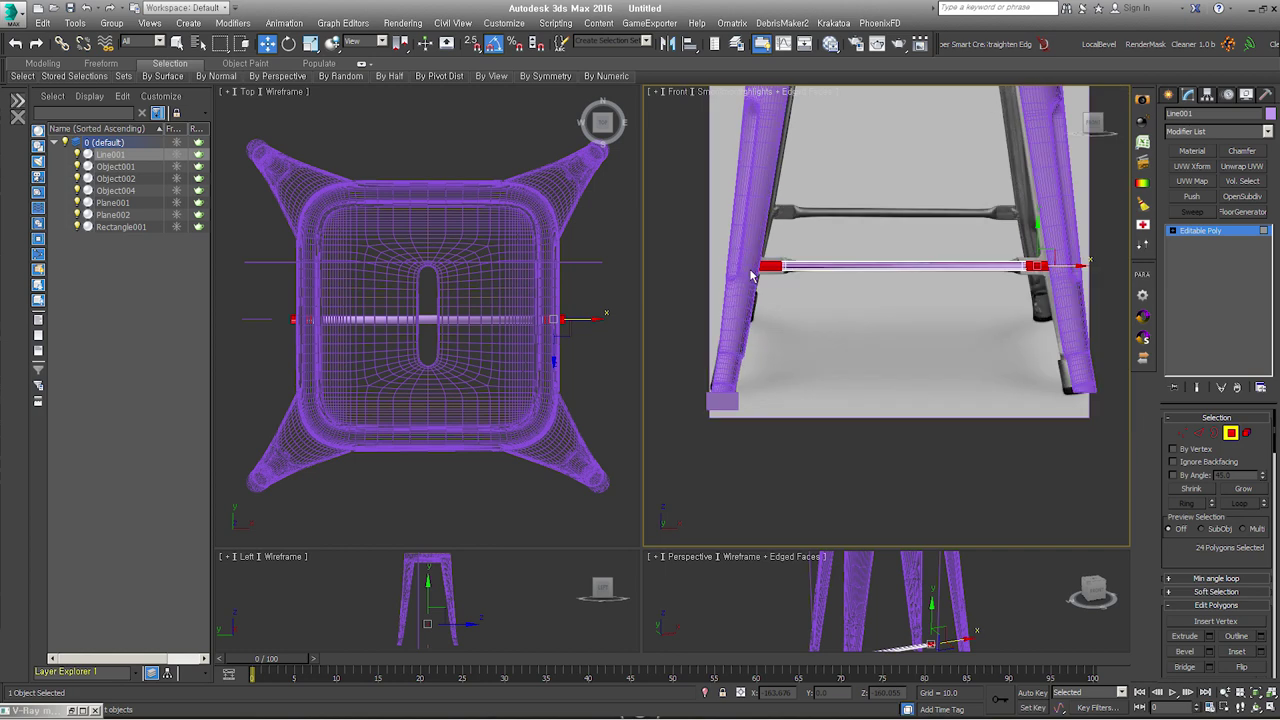
scroll(580, 323, up, 3)
scroll(530, 295, up, 4)
right_click(524, 290)
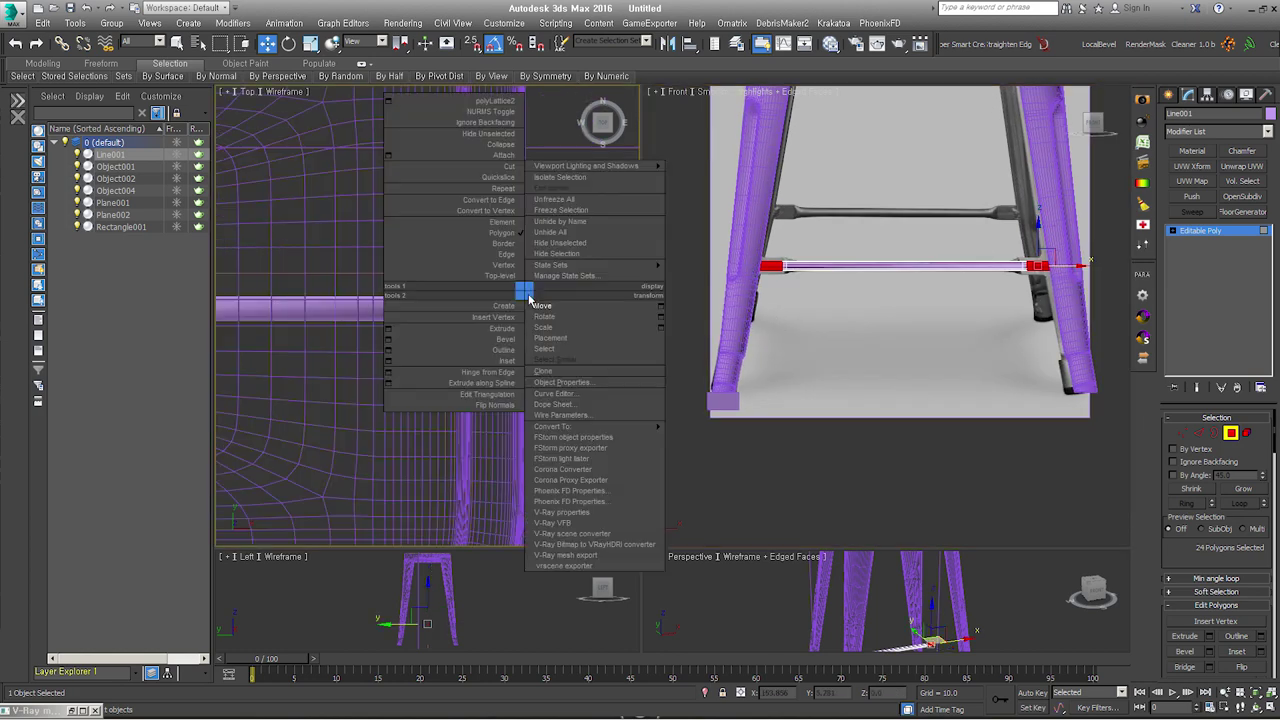
click(543, 328)
drag(517, 321, 525, 448)
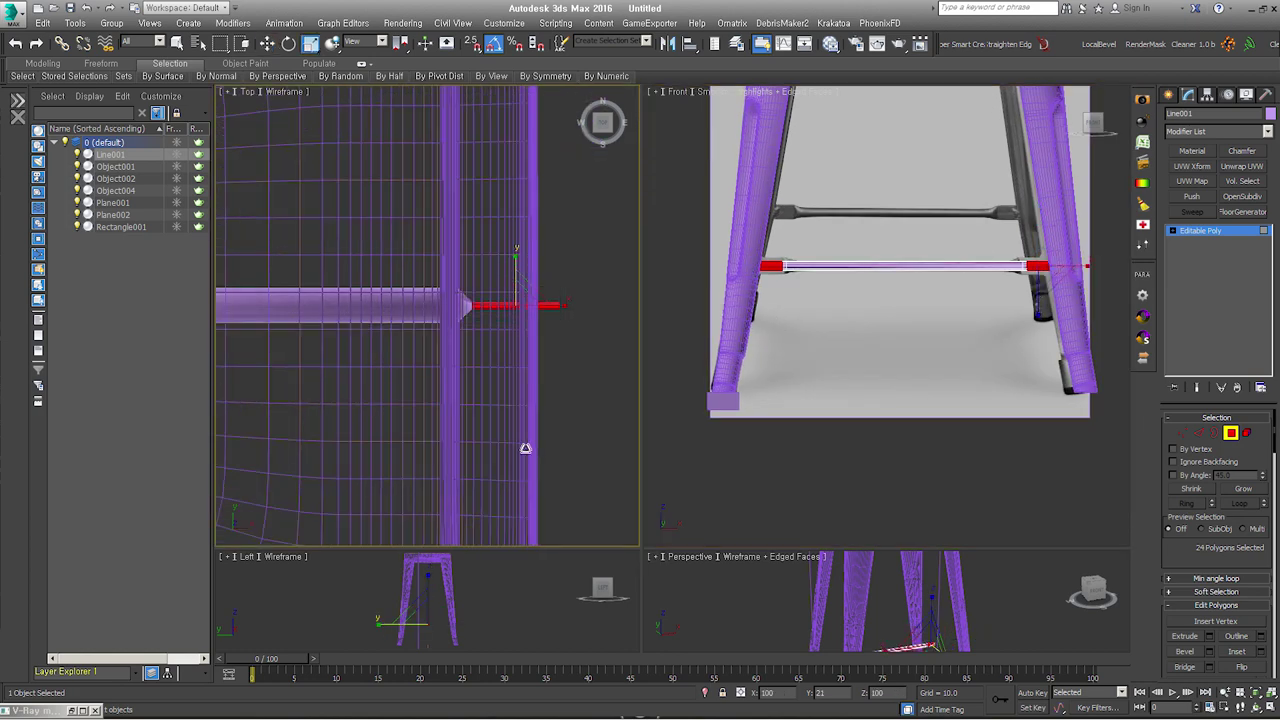
right_click(1035, 235)
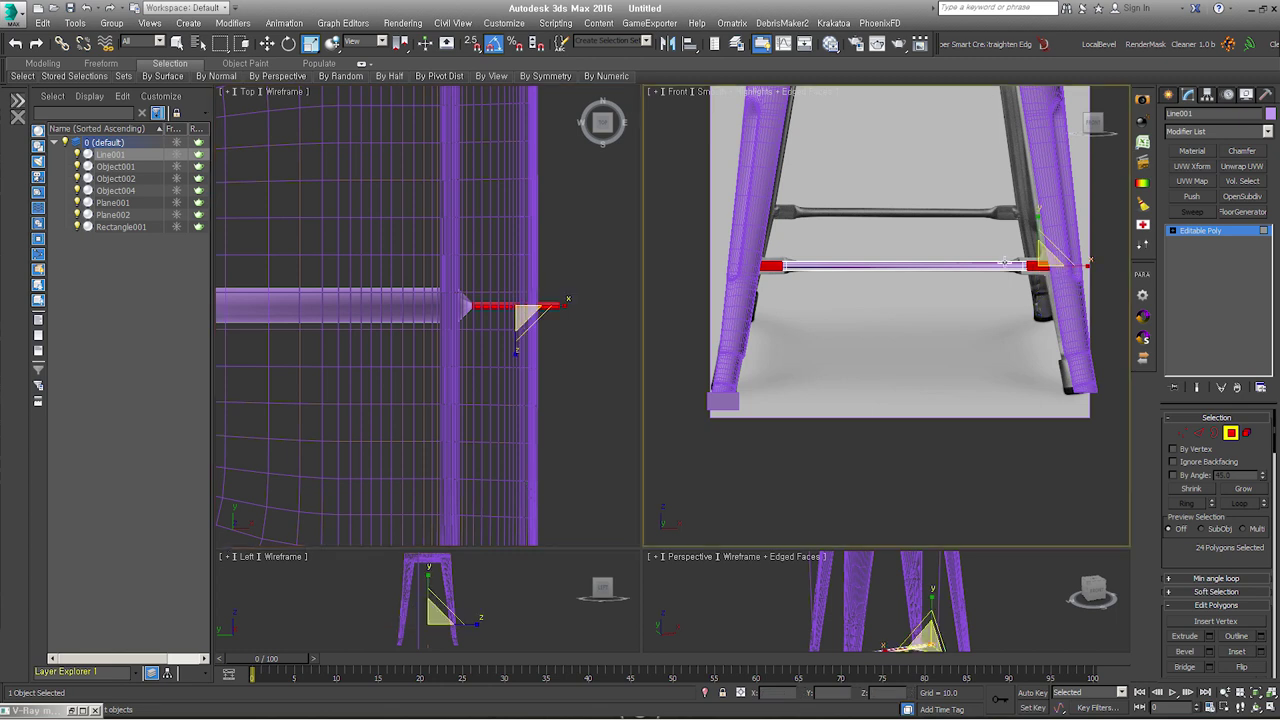
drag(1037, 211, 1037, 180)
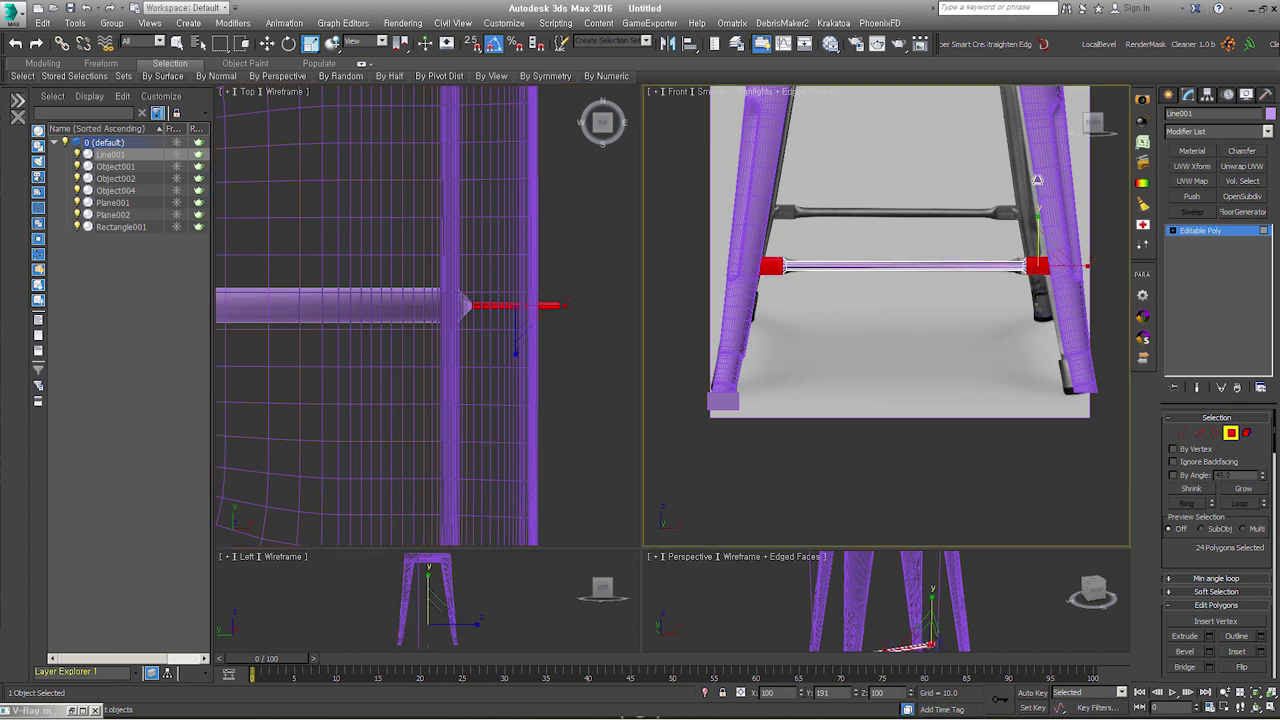
scroll(916, 296, up, 2)
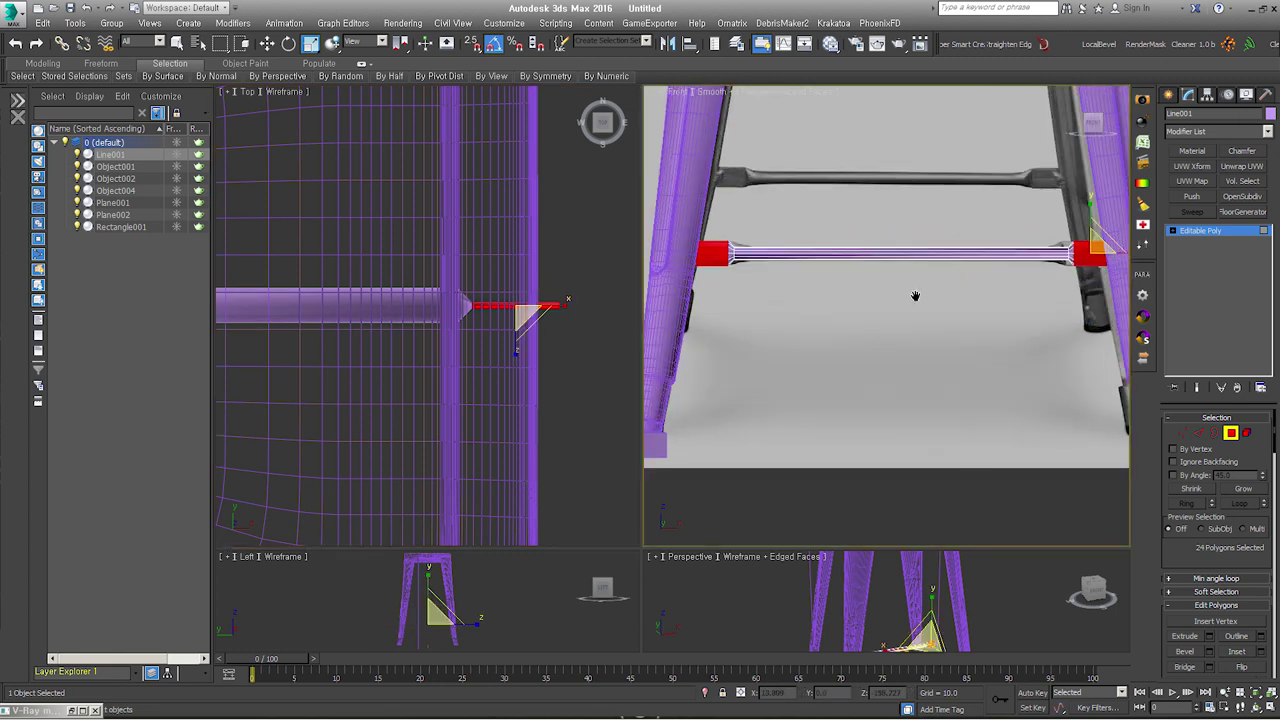
Step: Invert the selection to the middle tube and lengthen it slightly
key(ctrl+i)
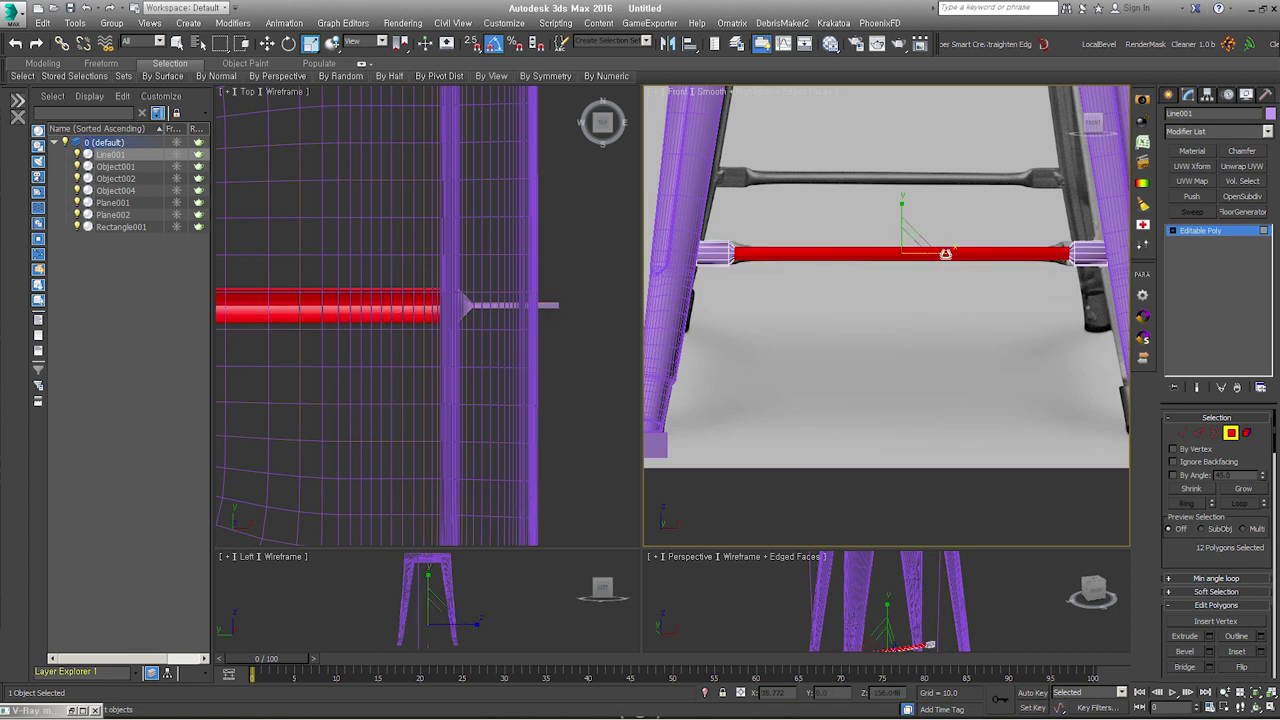
drag(945, 251, 947, 252)
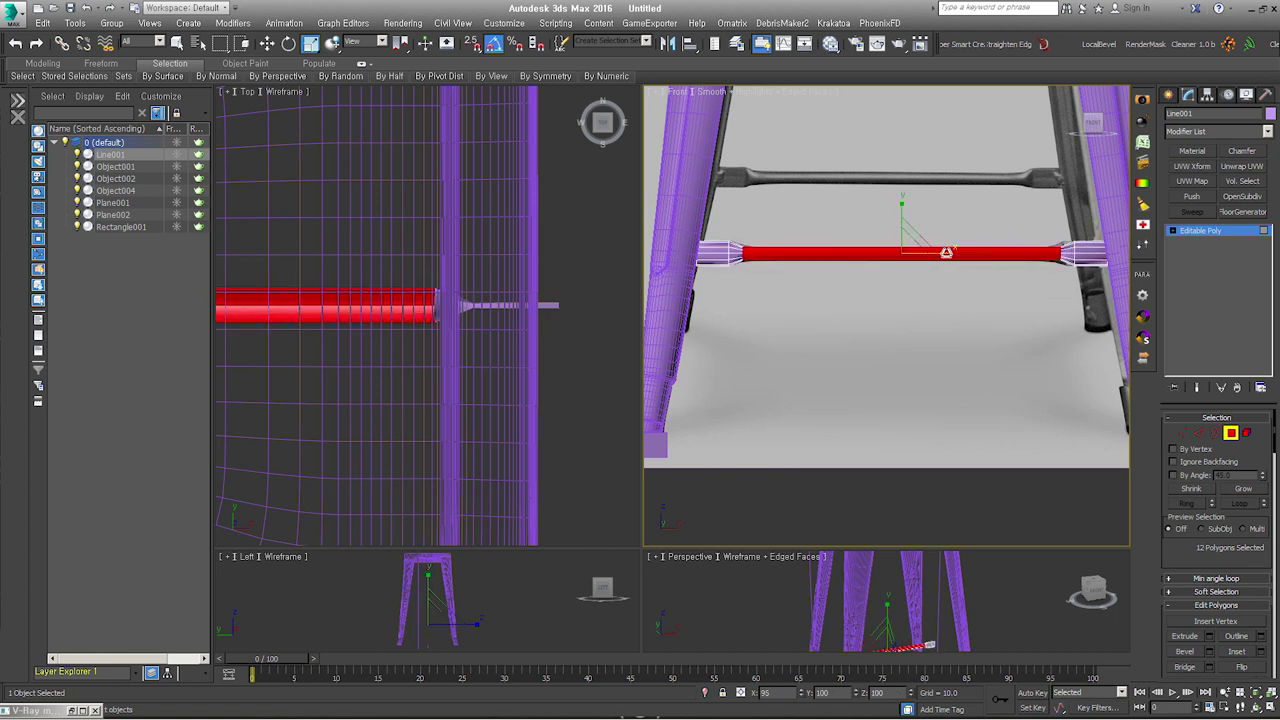
scroll(1050, 286, up, 2)
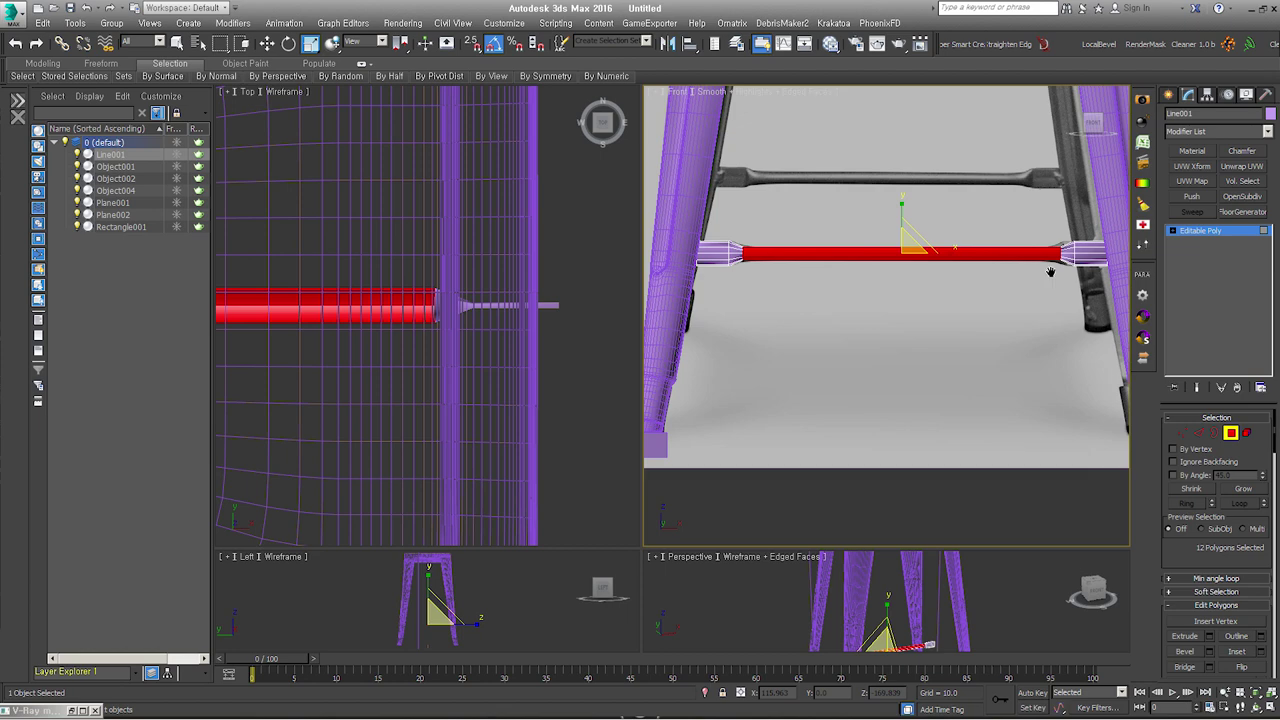
scroll(990, 278, up, 3)
scroll(982, 268, up, 3)
right_click(961, 258)
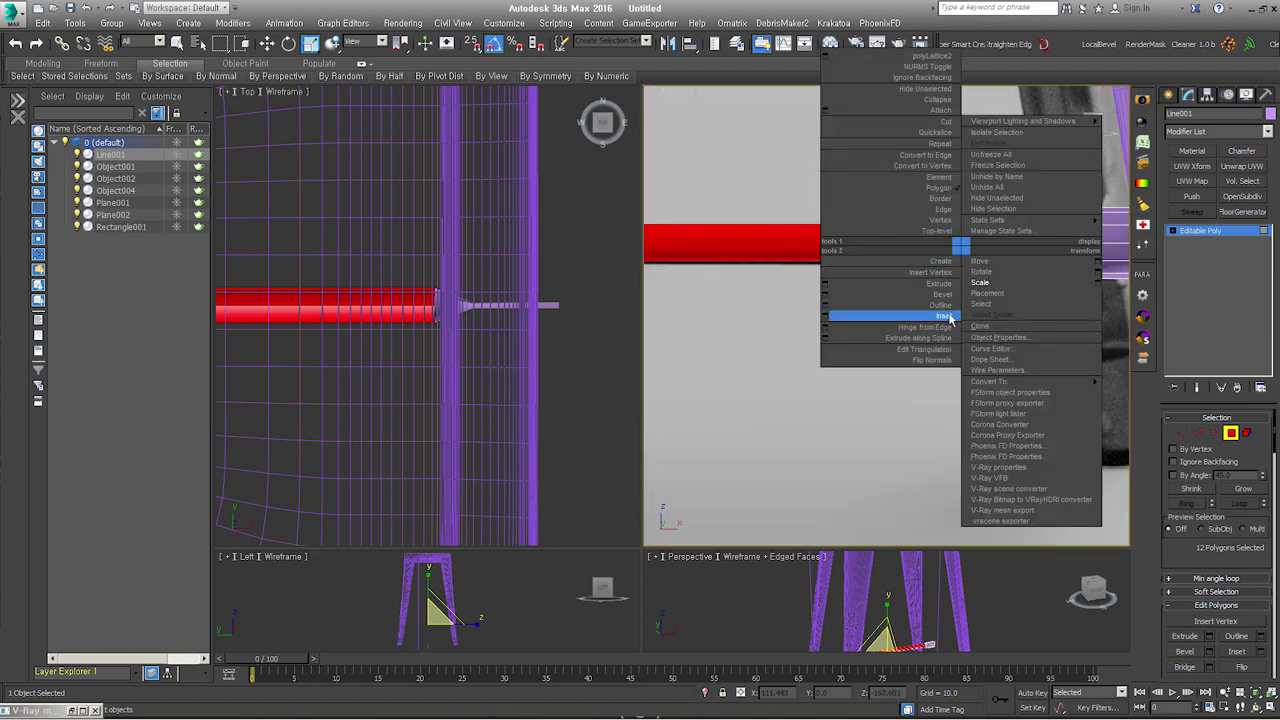
Step: Outline and bevel the selected rail polygons with a height of about -0.5
right_click(989, 236)
click(966, 287)
mouse_move(973, 248)
mouse_down()
mouse_move(969, 290)
mouse_move(966, 257)
mouse_up()
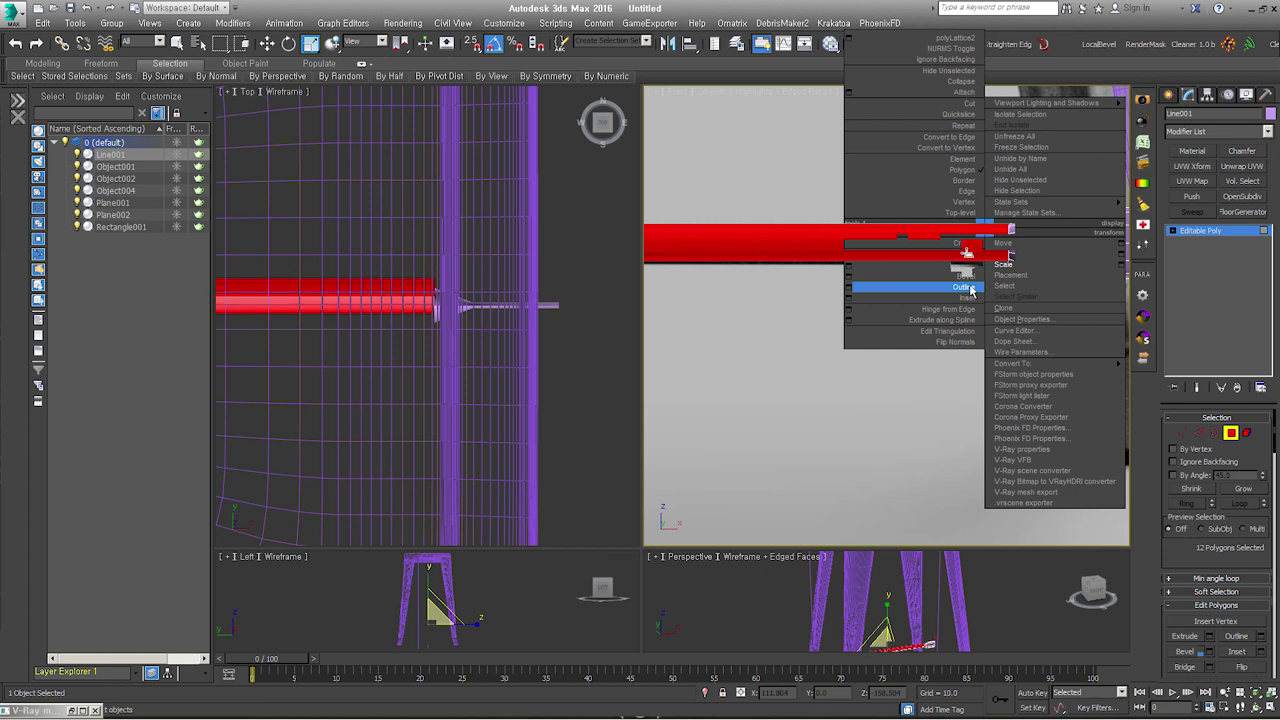
right_click(955, 222)
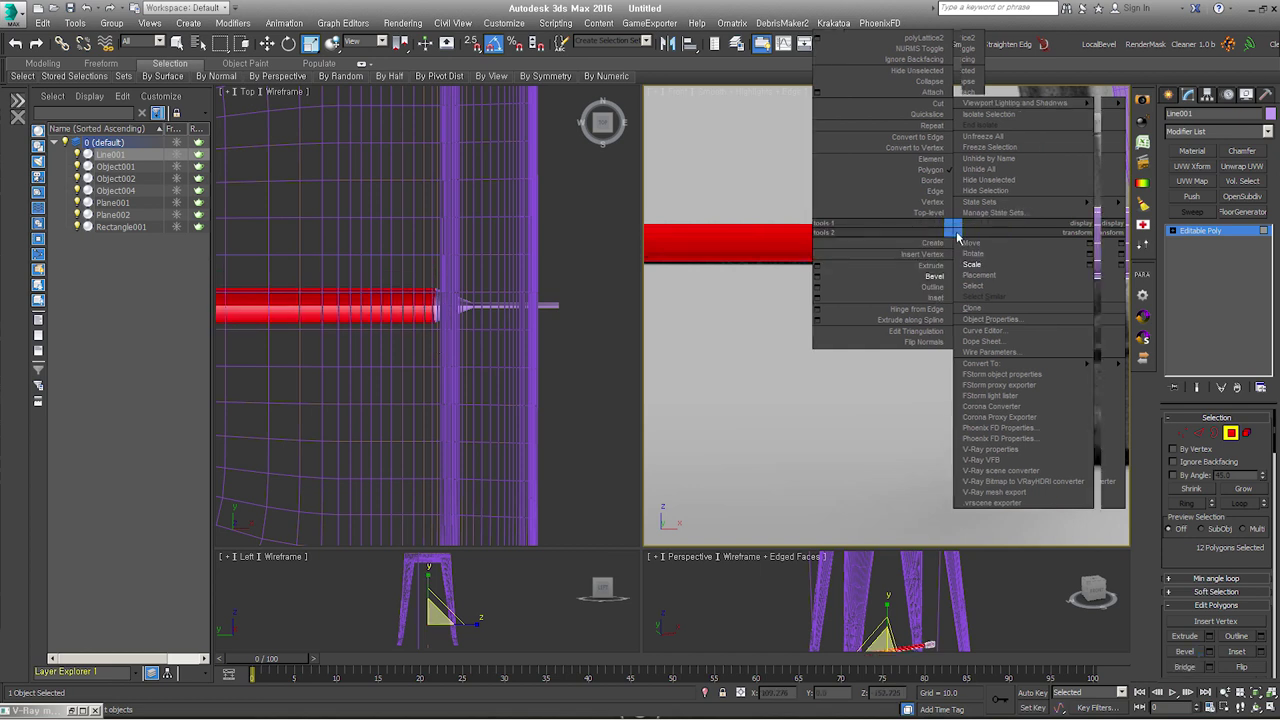
click(829, 277)
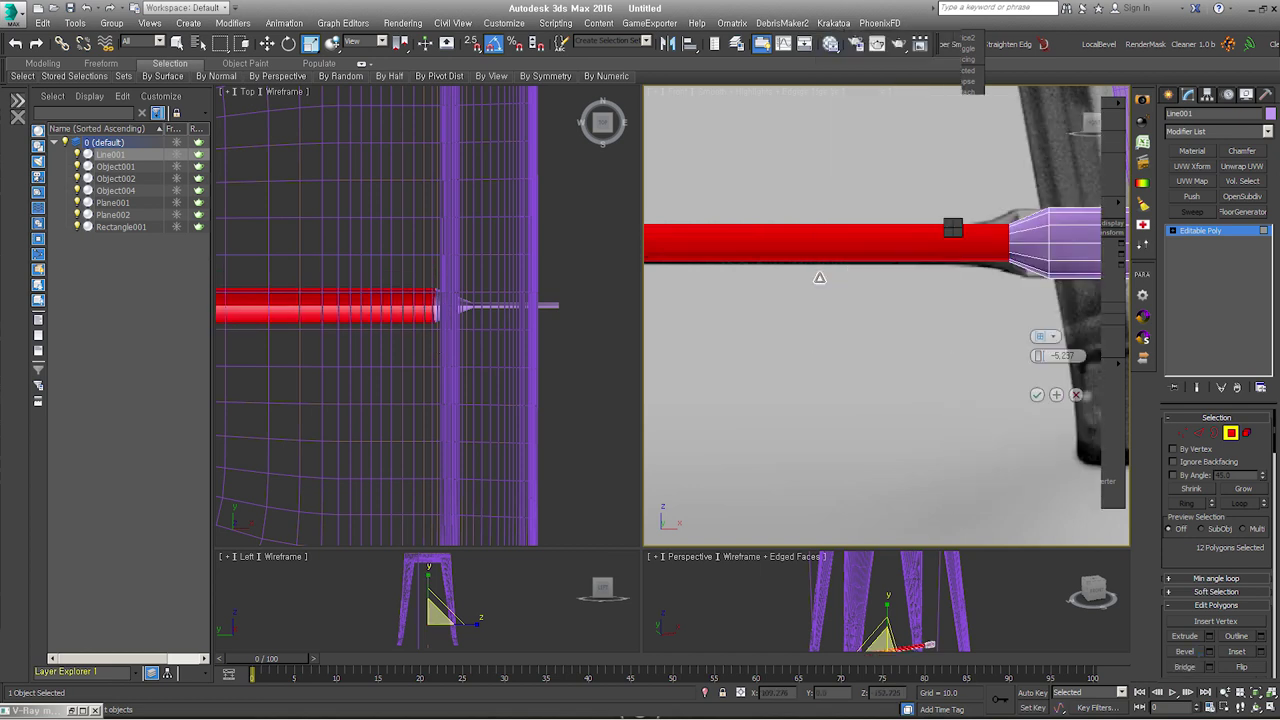
click(1043, 338)
drag(1040, 357, 1039, 355)
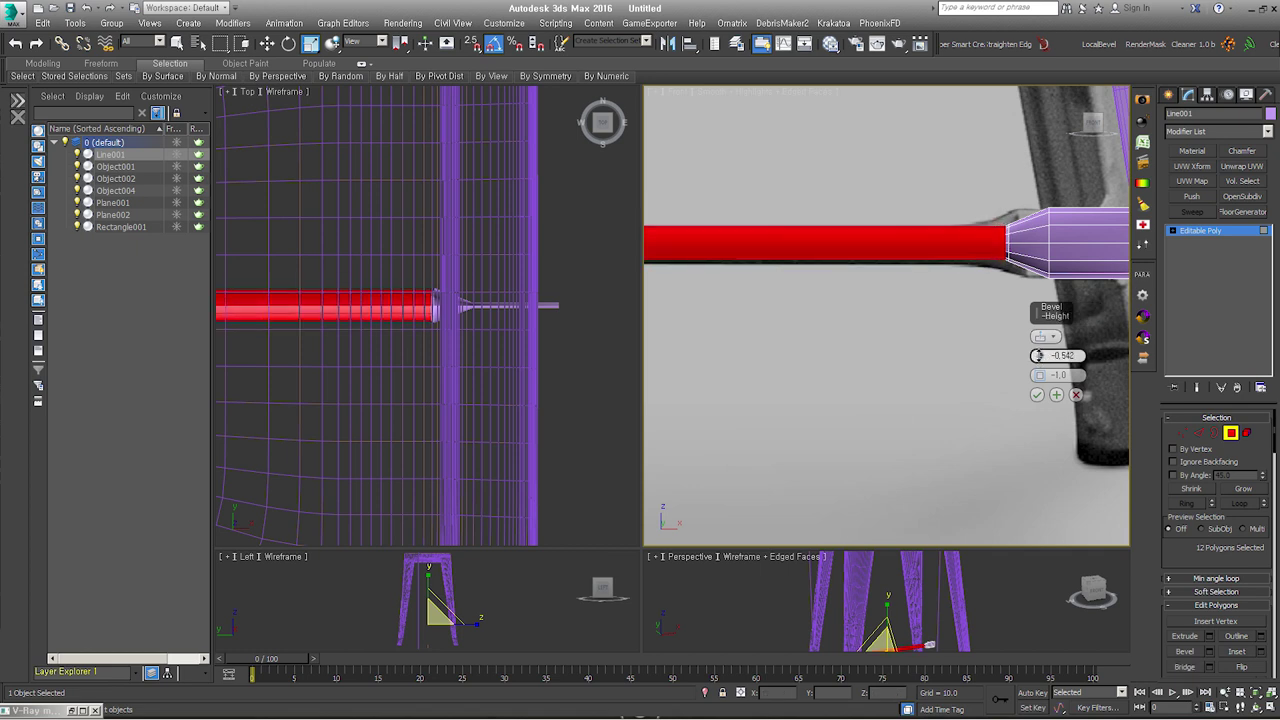
drag(1039, 355, 1041, 374)
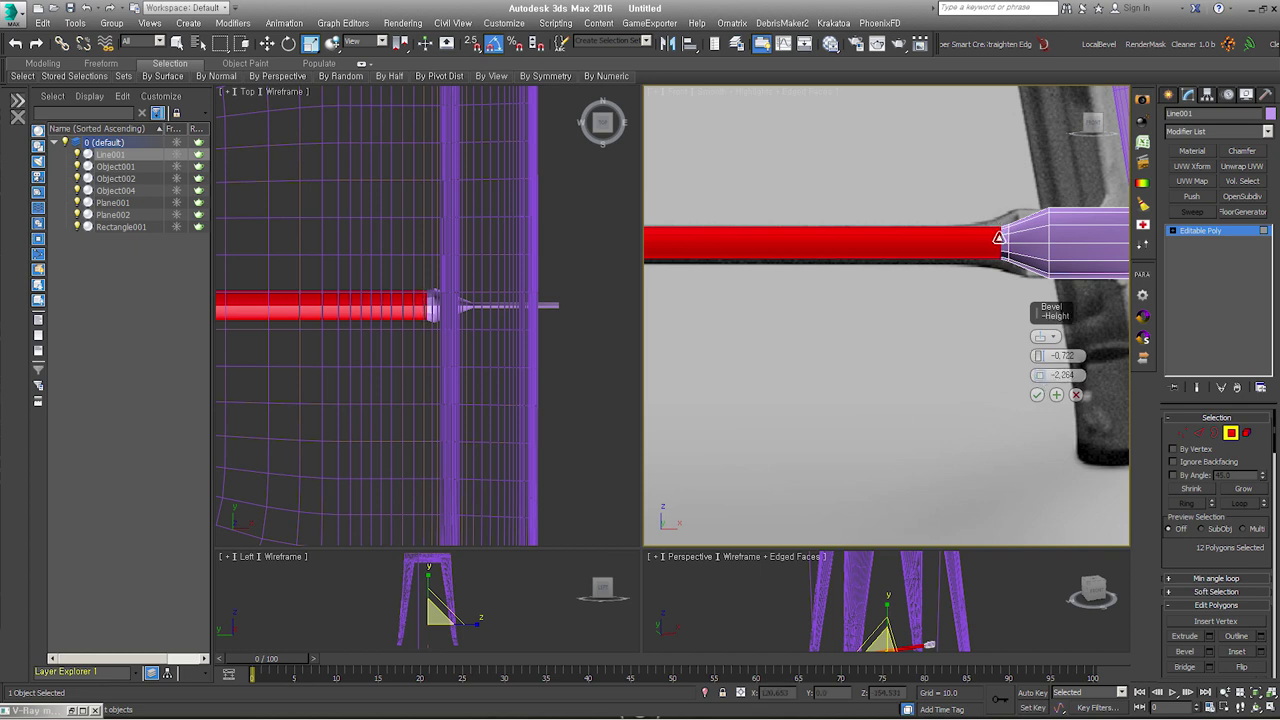
click(1038, 396)
click(1008, 336)
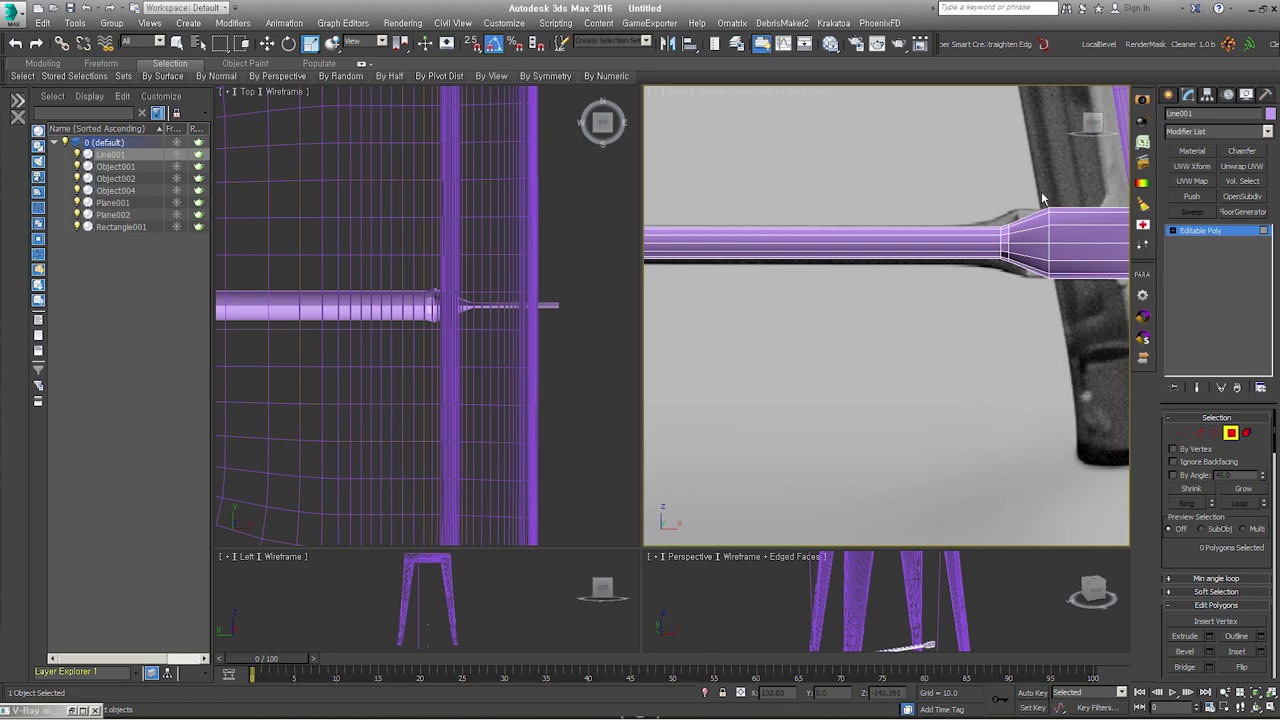
Step: Select a rung edge loop, then cancel its extrusion with height and width reset to zero
click(1199, 432)
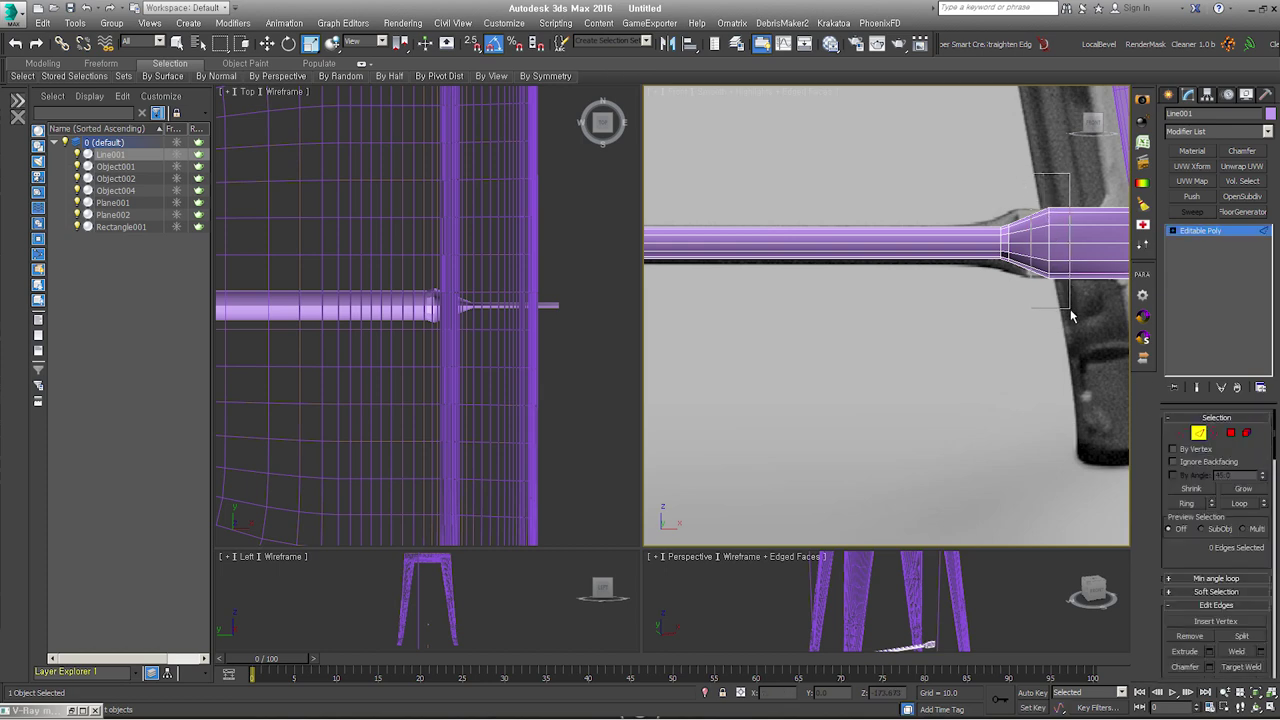
double_click(1060, 240)
alt+middle_drag(1060, 240, 726, 268)
scroll(726, 268, up, 5)
right_click(770, 256)
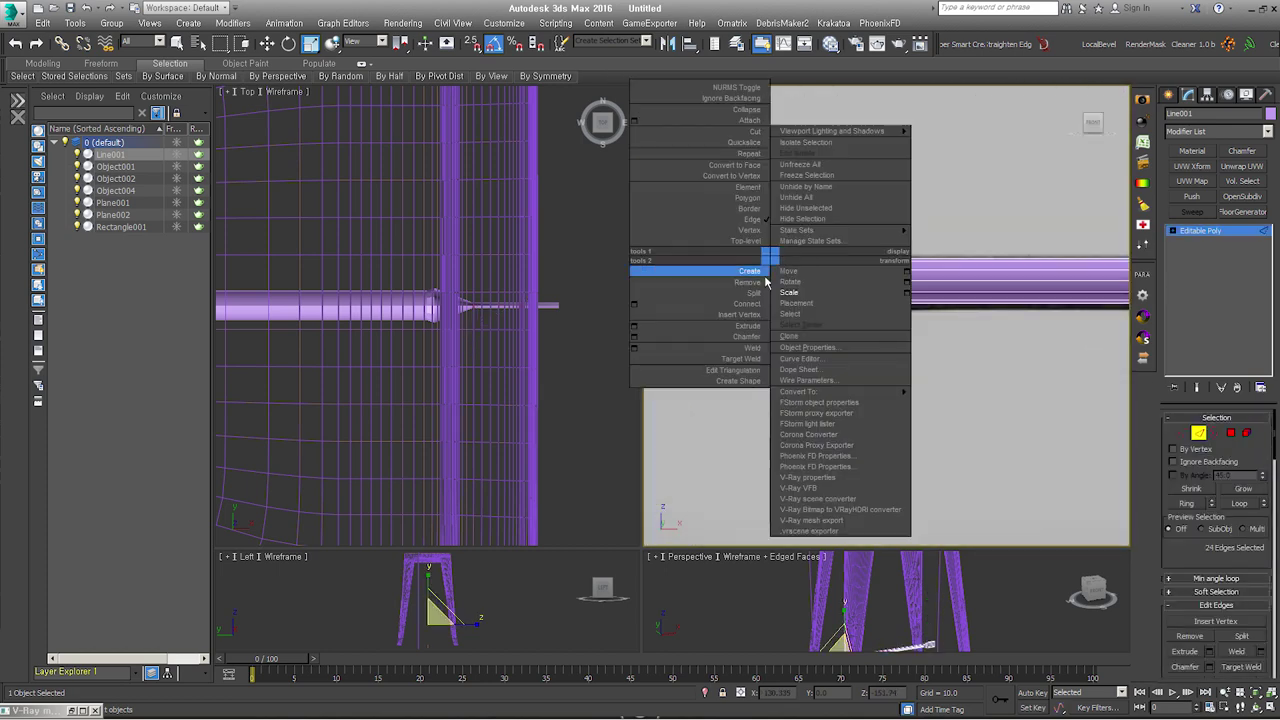
click(634, 327)
right_click(1040, 337)
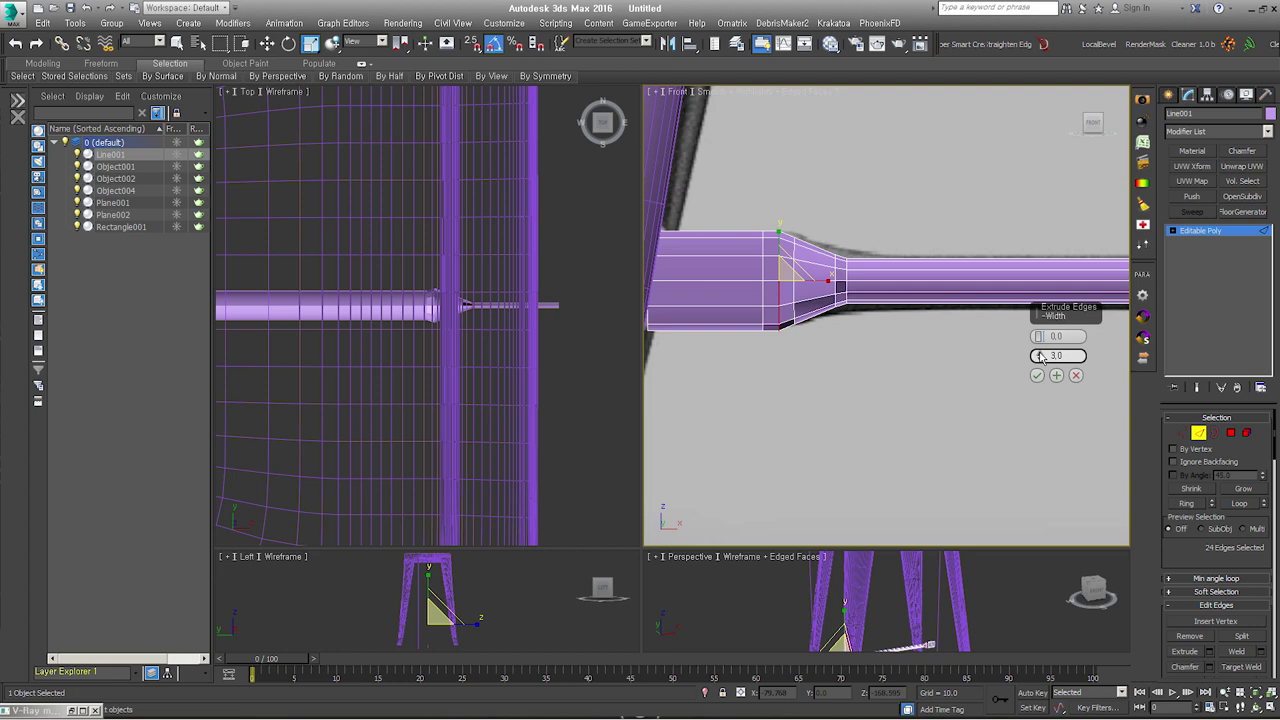
right_click(1039, 356)
click(1037, 375)
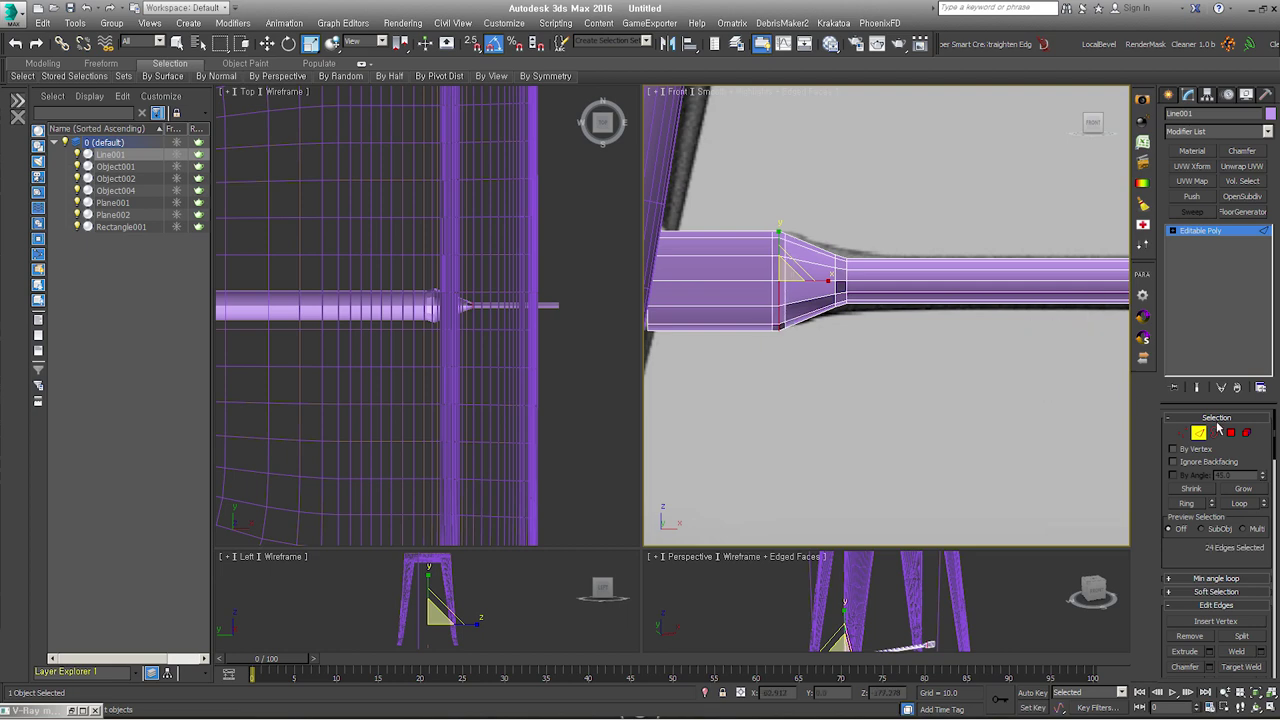
key(2)
scroll(960, 290, down, 2)
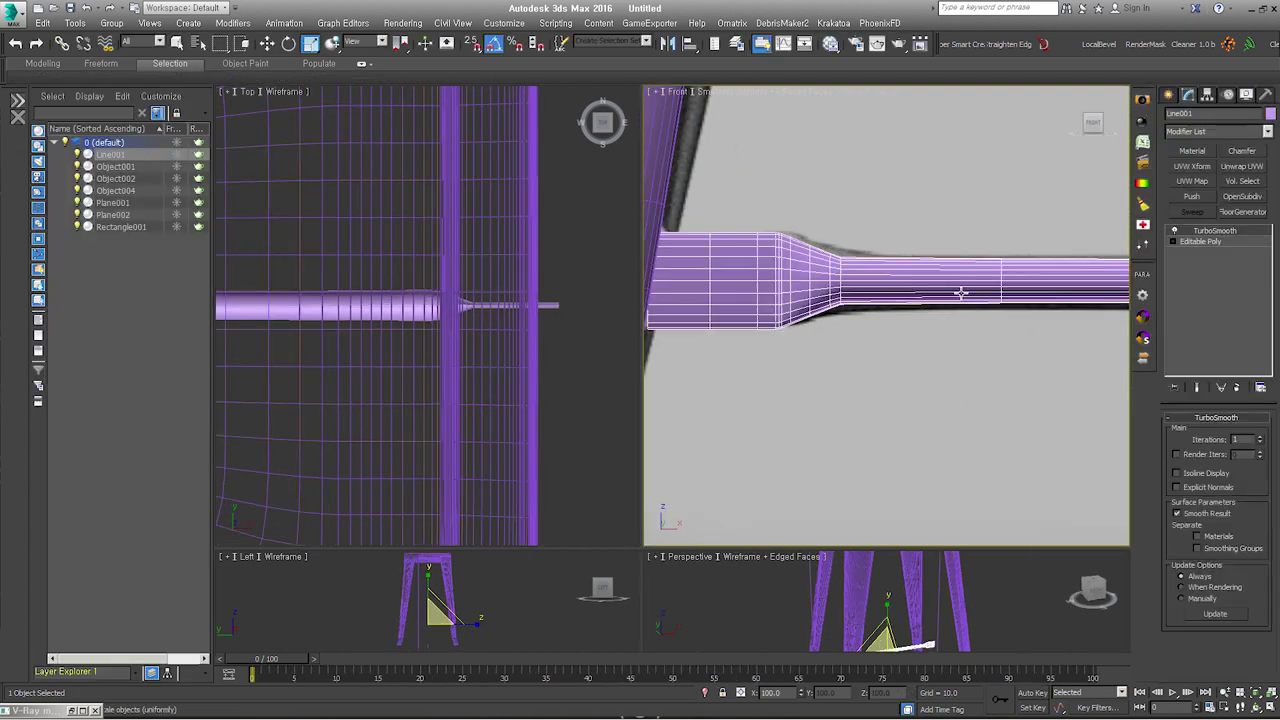
Step: Raise the rail's TurboSmooth iterations to 2
alt+middle_drag(960, 290, 883, 340)
key(f)
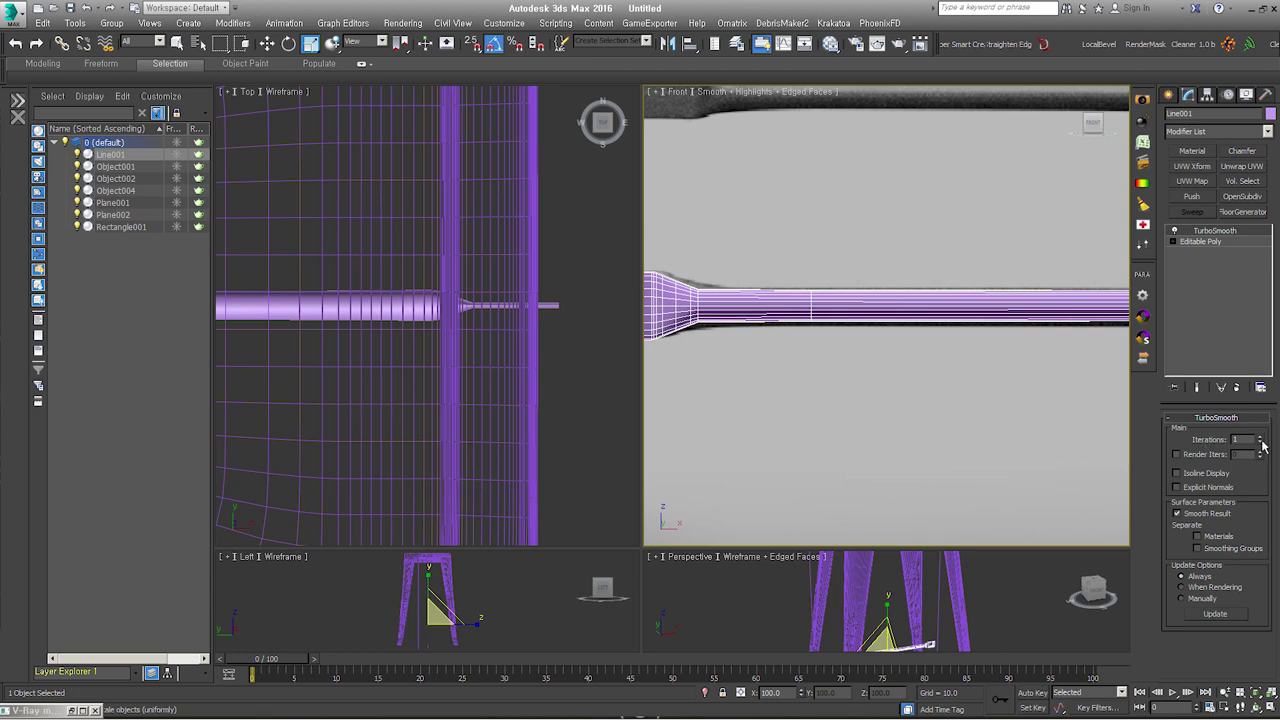
click(1262, 440)
scroll(460, 300, down, 5)
Step: Nudge the rail slightly in the Top view and zoom in on the rail-leg joint
right_click(460, 225)
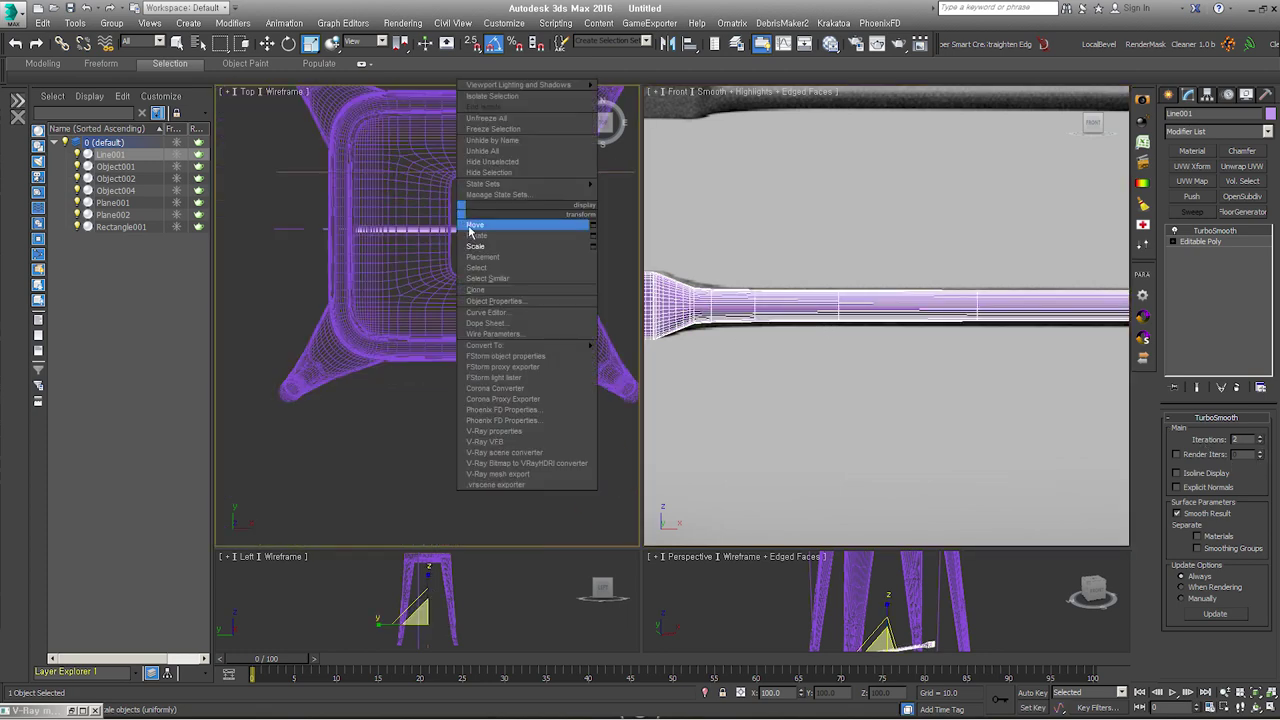
click(475, 235)
drag(463, 352, 466, 349)
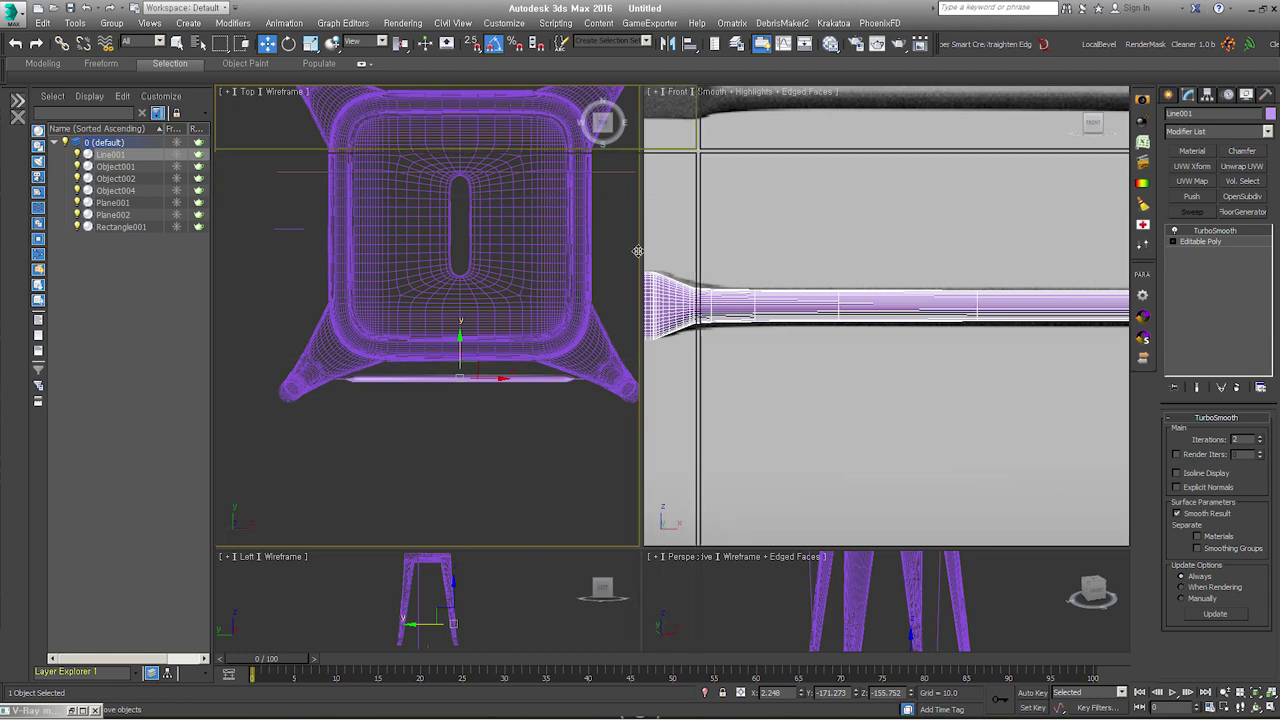
drag(641, 547, 697, 150)
scroll(491, 440, up, 3)
scroll(505, 453, up, 3)
scroll(506, 480, up, 2)
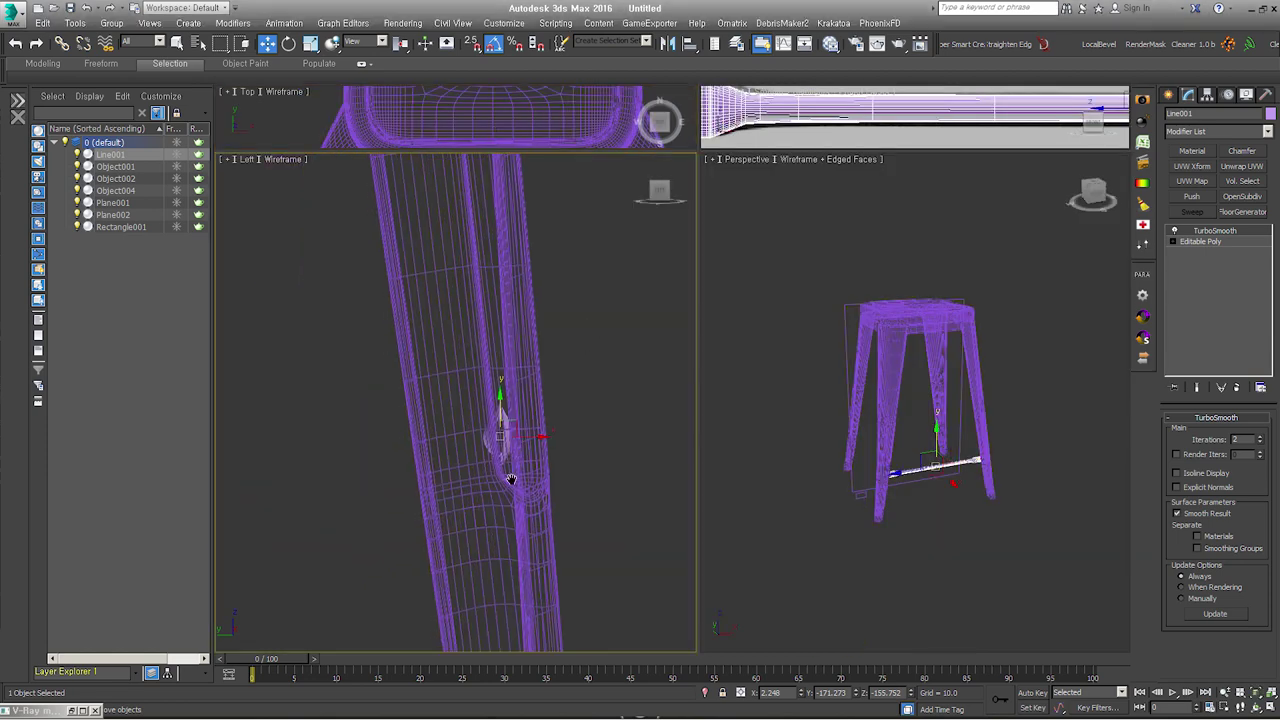
scroll(506, 480, up, 2)
scroll(488, 399, up, 2)
scroll(488, 399, down, 2)
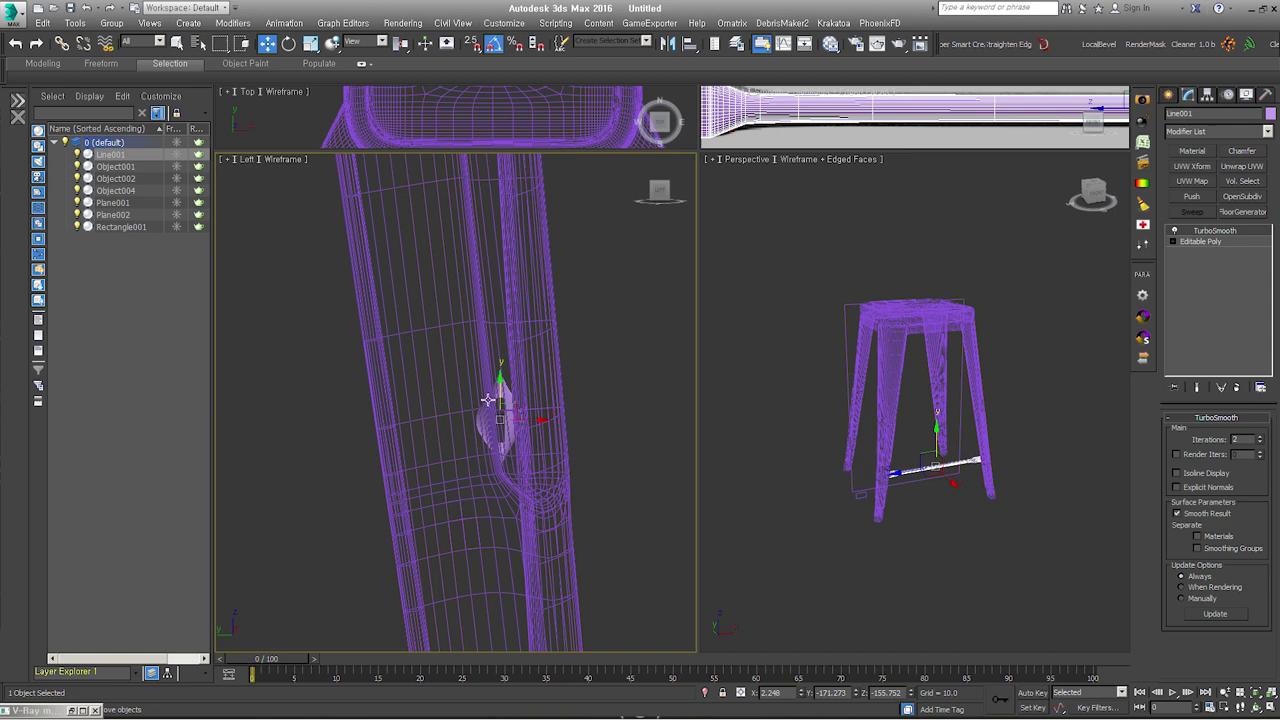
scroll(926, 466, up, 3)
scroll(1054, 463, up, 3)
scroll(1031, 451, up, 1)
scroll(1062, 450, up, 2)
scroll(1040, 420, up, 2)
scroll(1014, 380, up, 2)
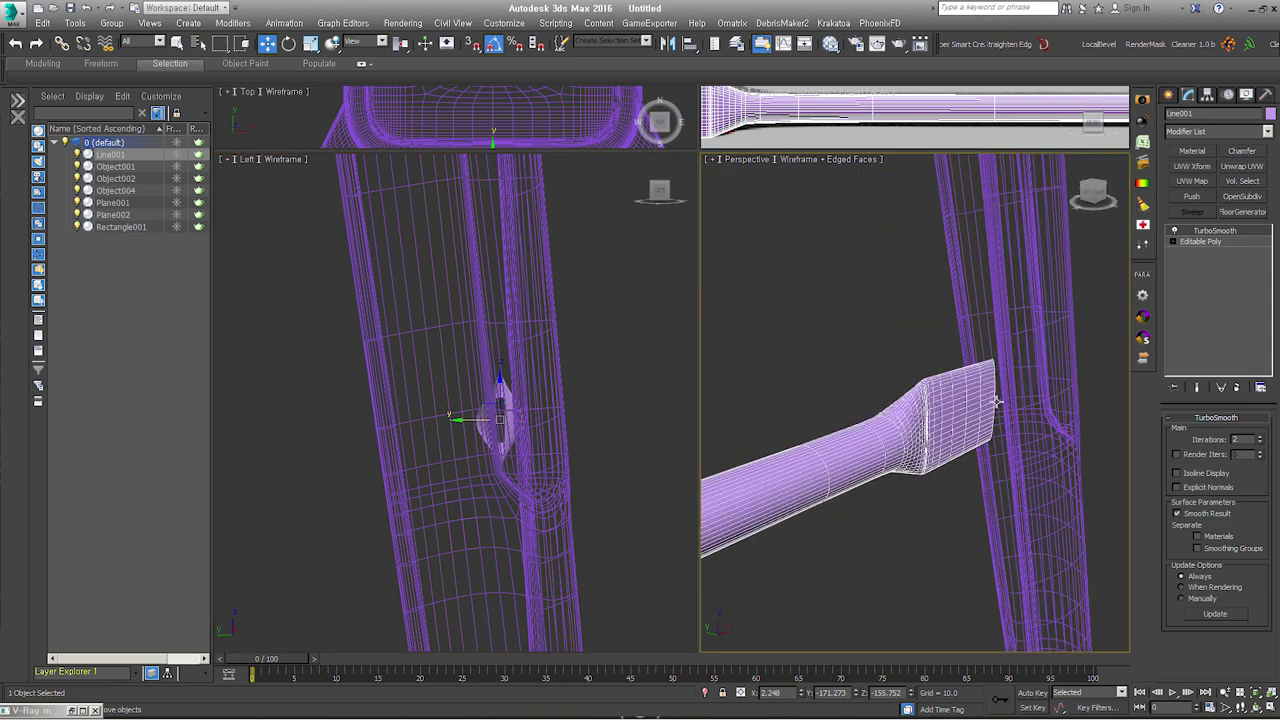
key(F3)
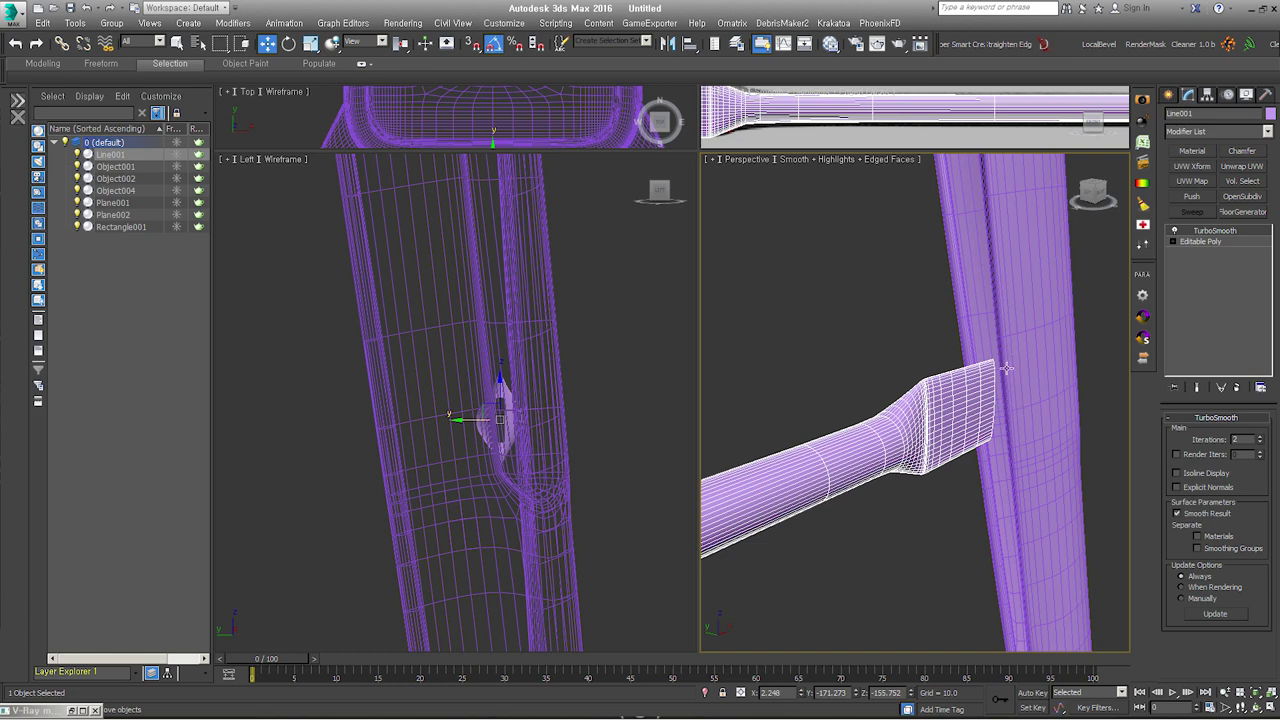
Step: In the Left view, shift the rail end along X so it meets the leg
right_click(552, 438)
drag(530, 419, 543, 418)
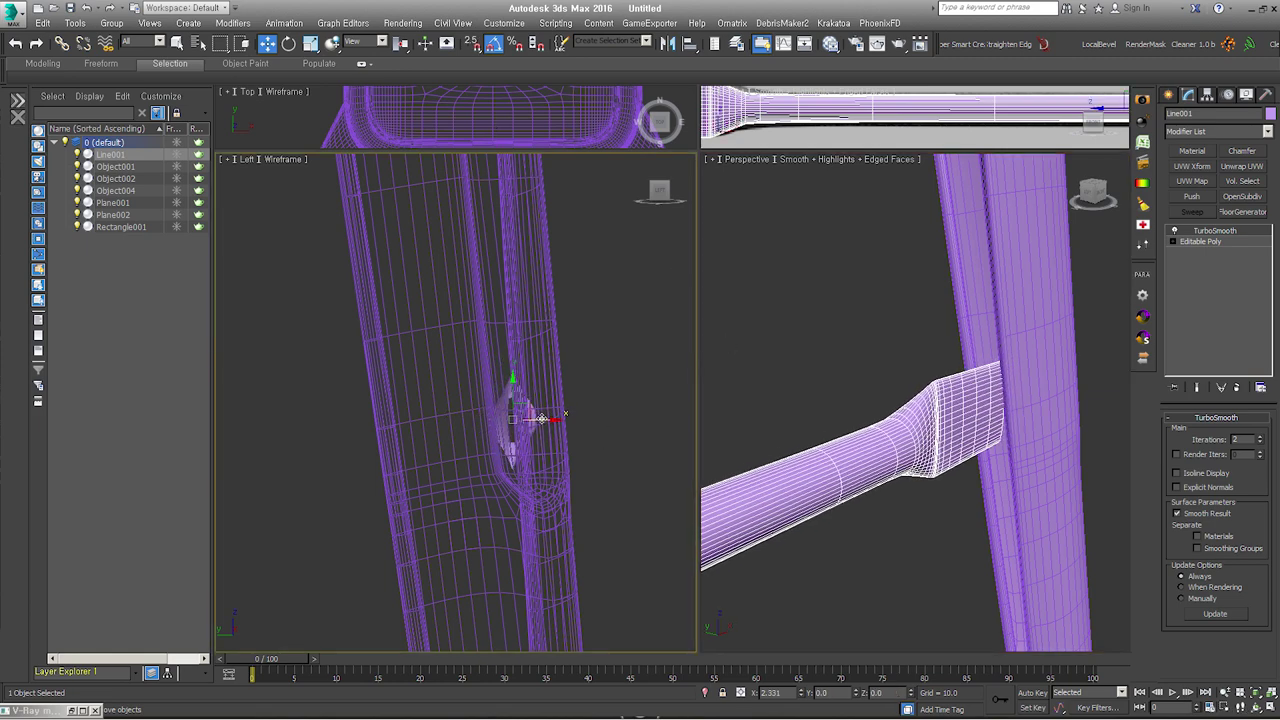
scroll(533, 437, up, 3)
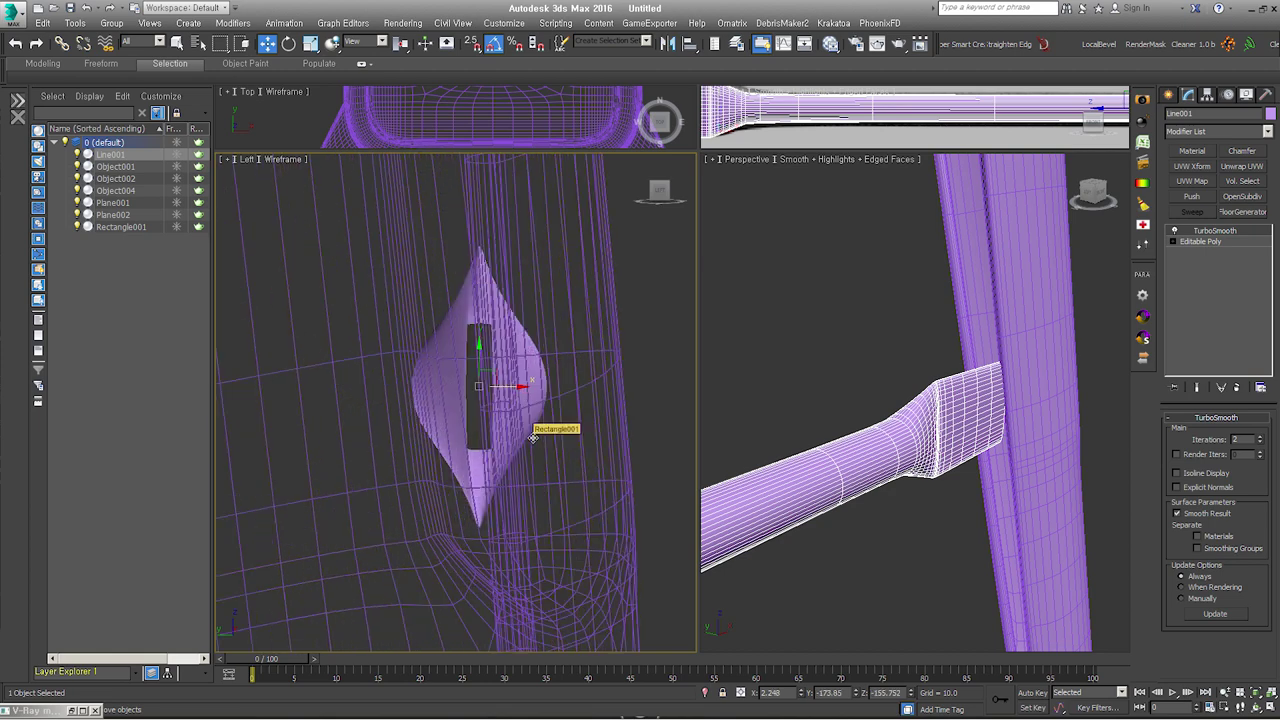
right_click(512, 383)
click(518, 401)
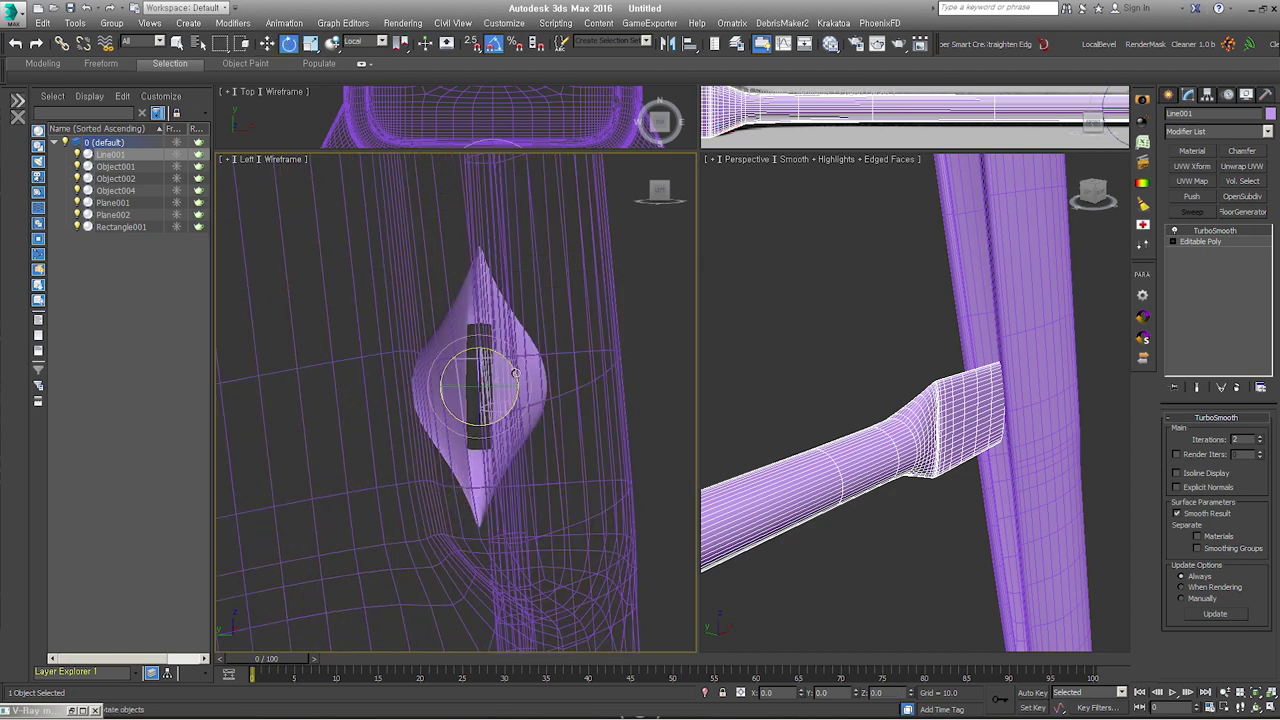
right_click(523, 383)
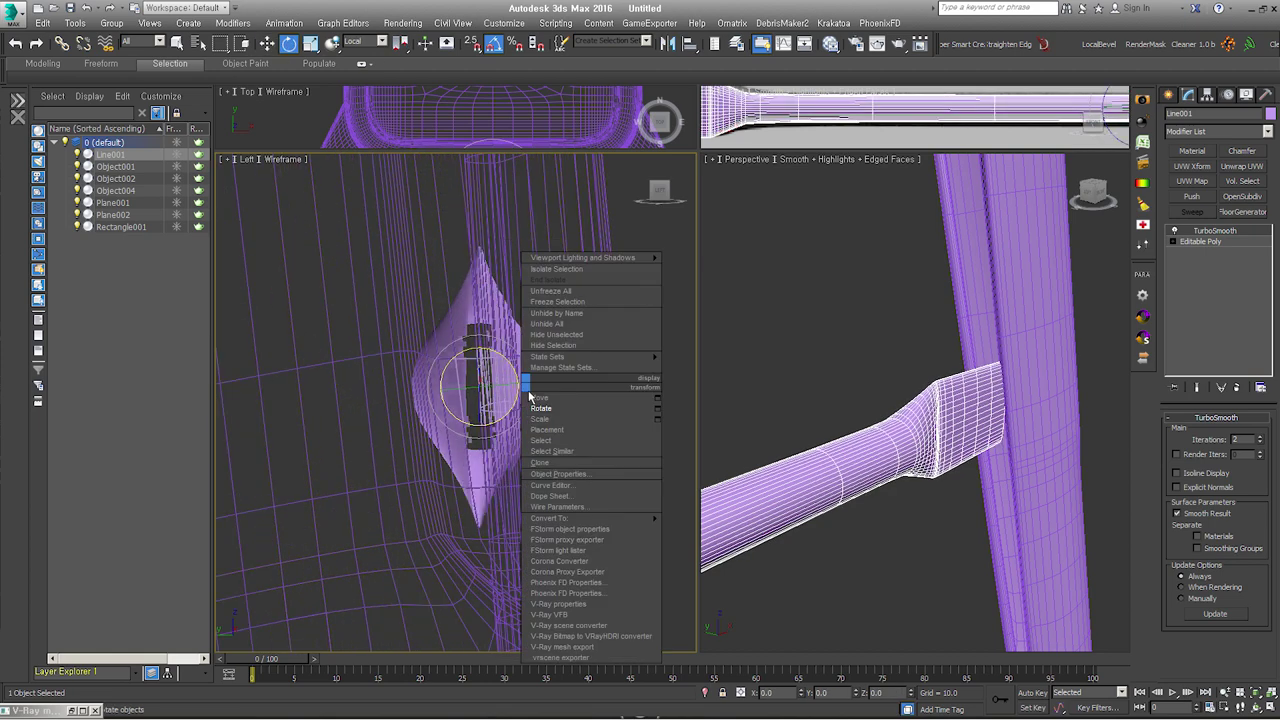
click(535, 398)
drag(518, 387, 528, 387)
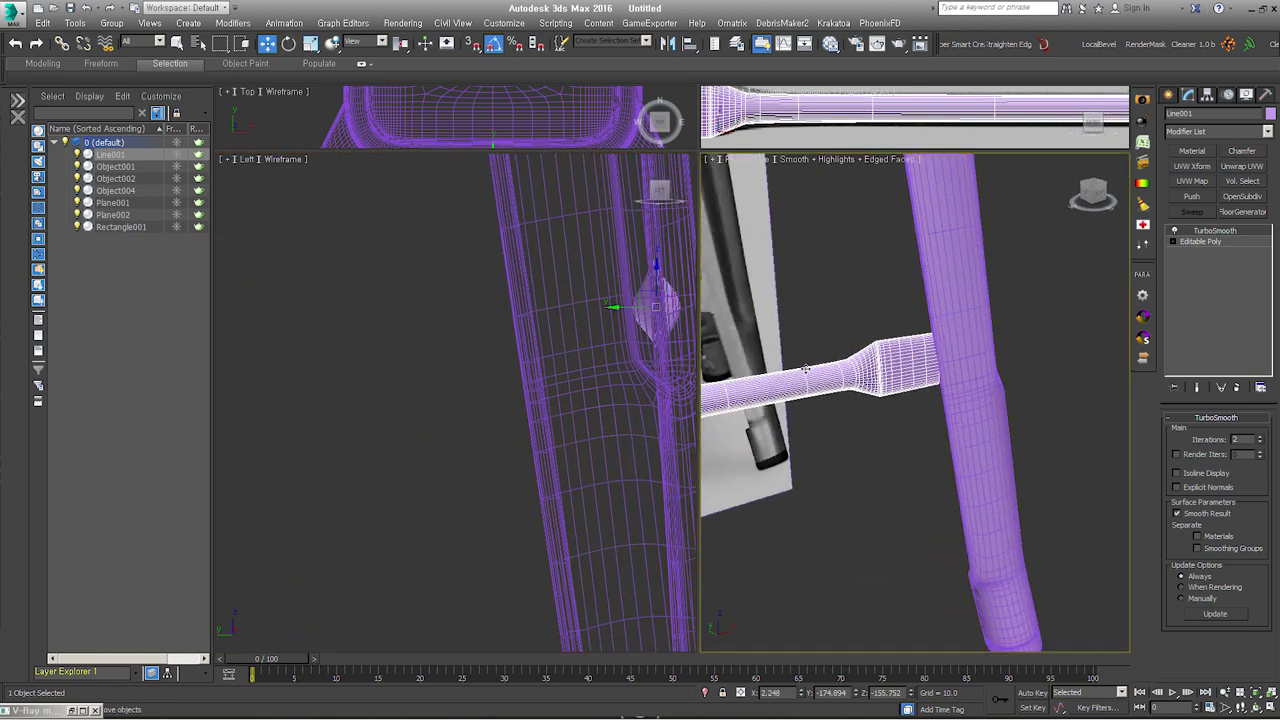
middle_drag(703, 329, 857, 386)
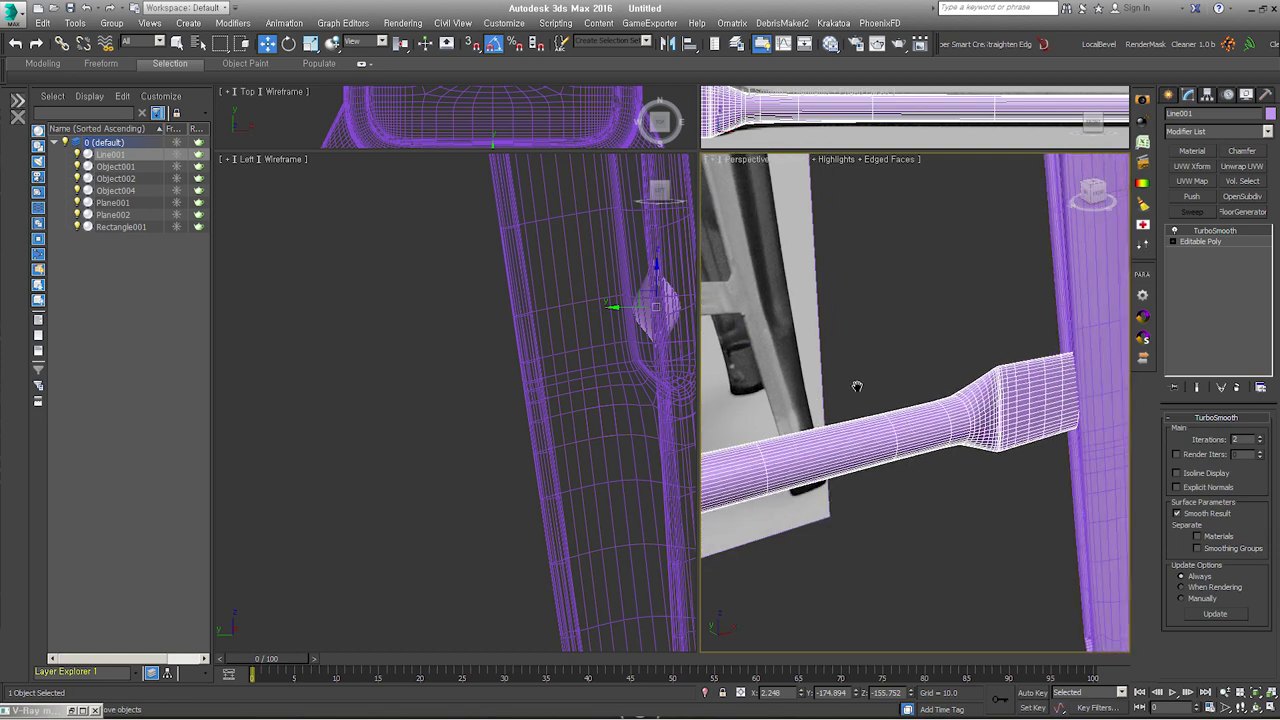
click(1172, 242)
Step: Scale the open border at the rail end down to 73%
click(1200, 274)
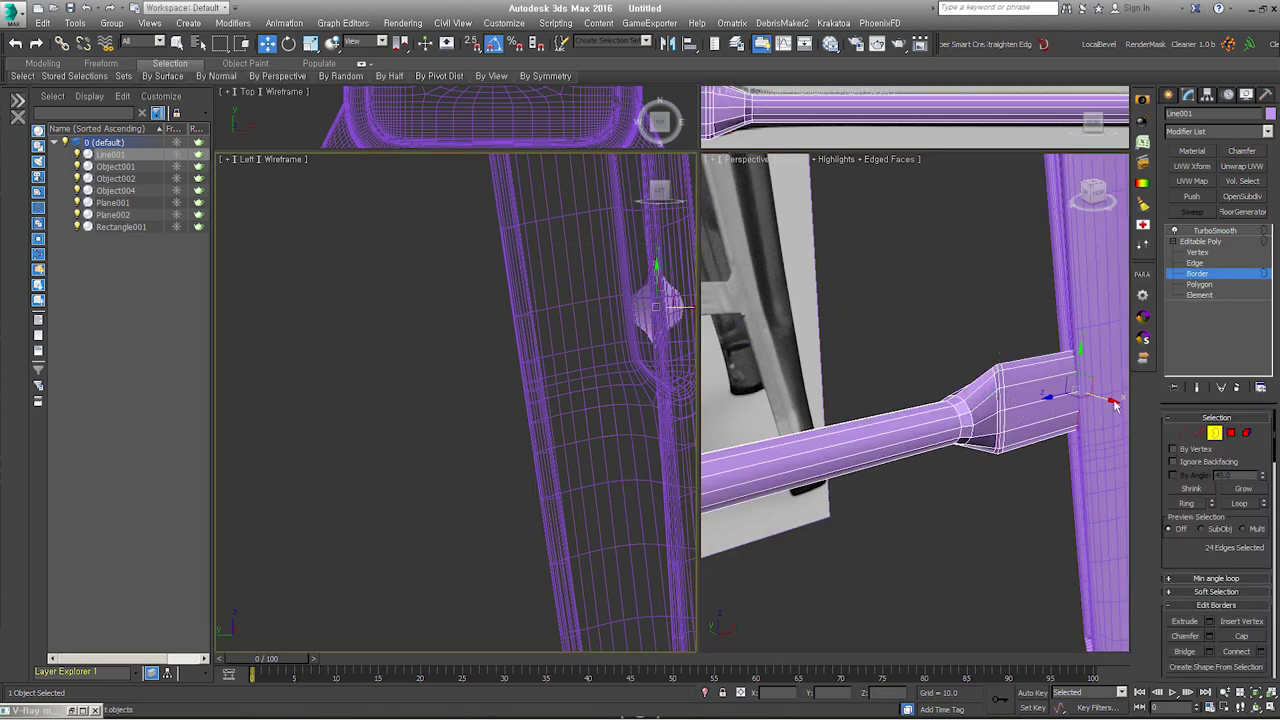
scroll(652, 304, up, 3)
right_click(655, 300)
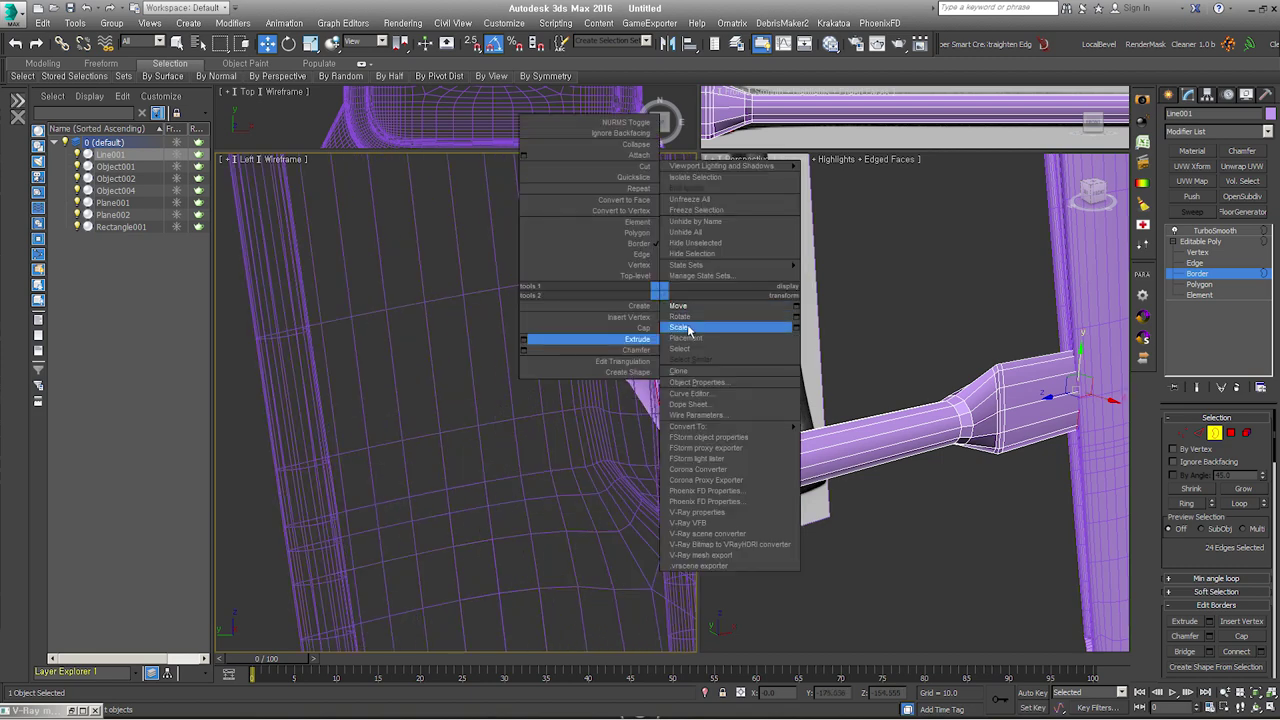
click(712, 329)
scroll(580, 370, up, 2)
scroll(617, 354, up, 2)
drag(617, 354, 595, 343)
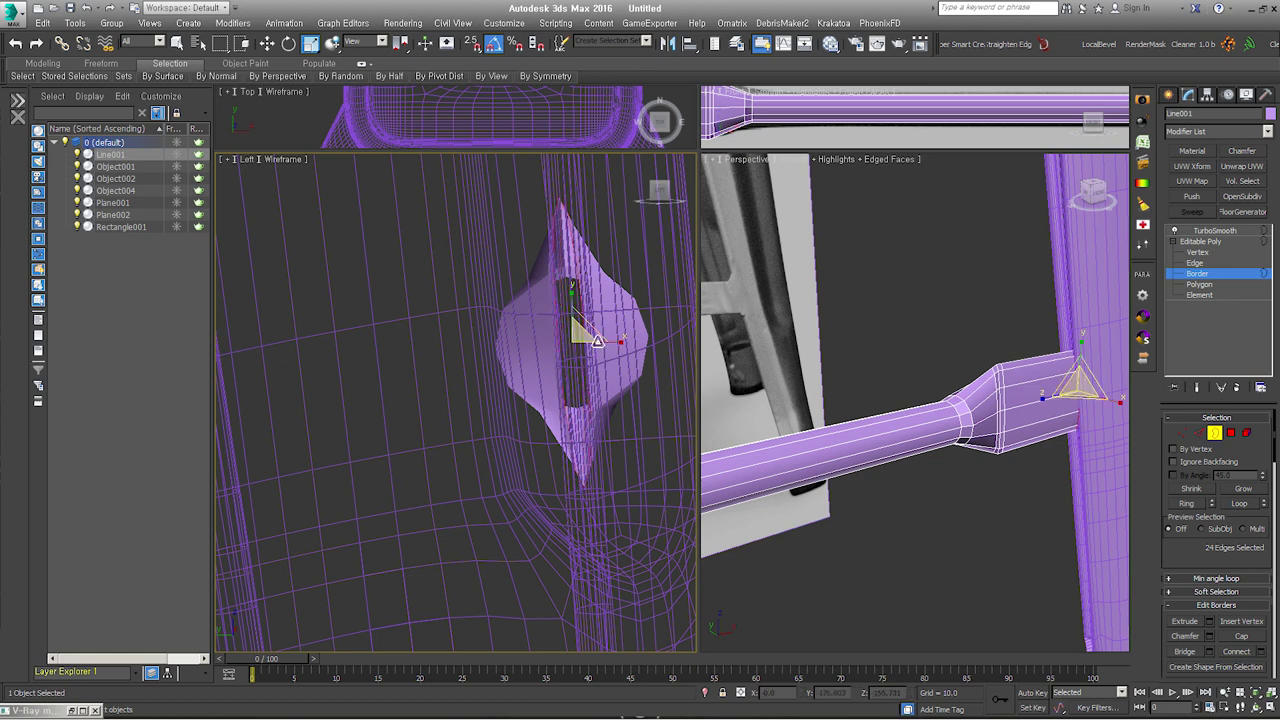
Step: Using Line001's axes, flatten the rail end to 41% on one axis, then return to TurboSmooth
click(380, 41)
click(370, 132)
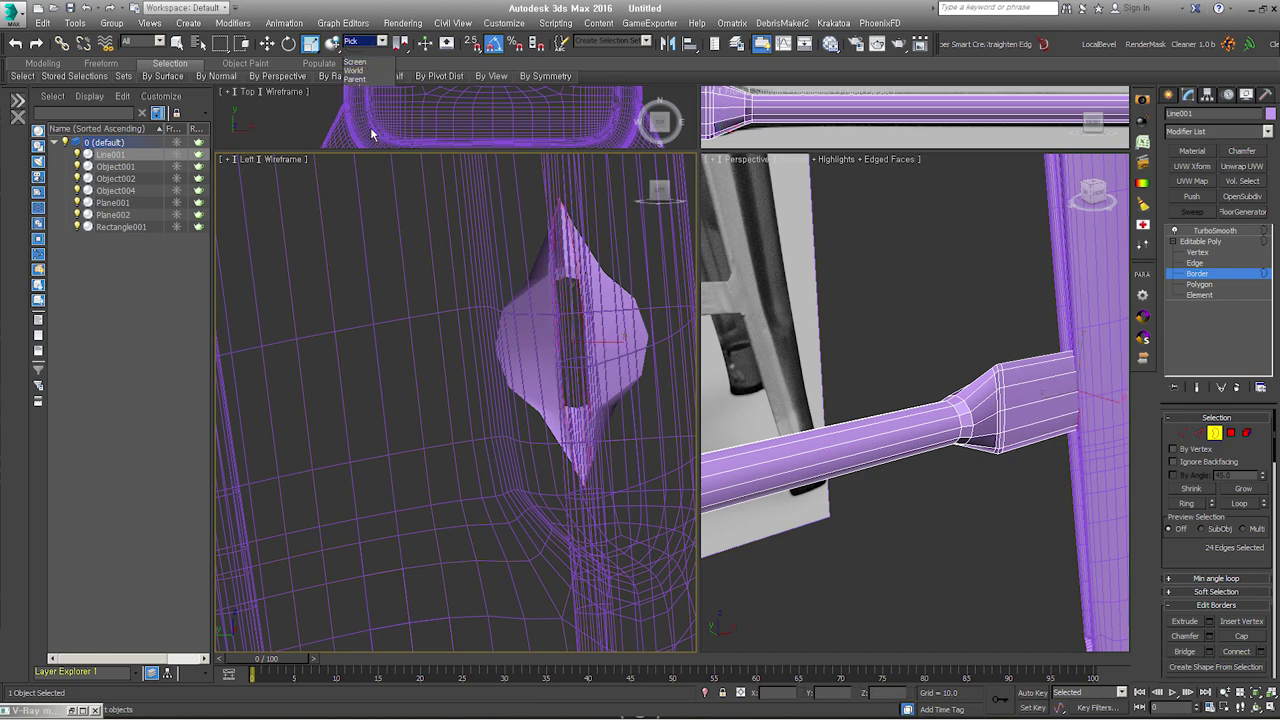
click(538, 274)
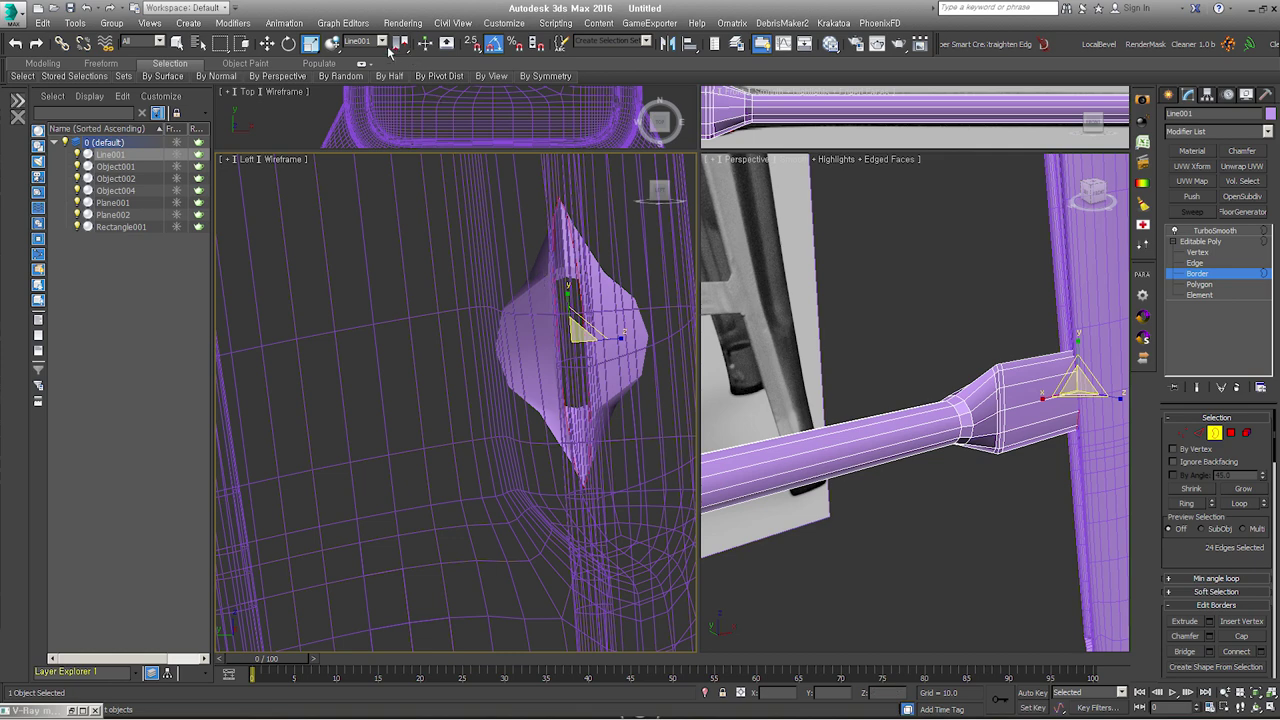
drag(593, 342, 551, 346)
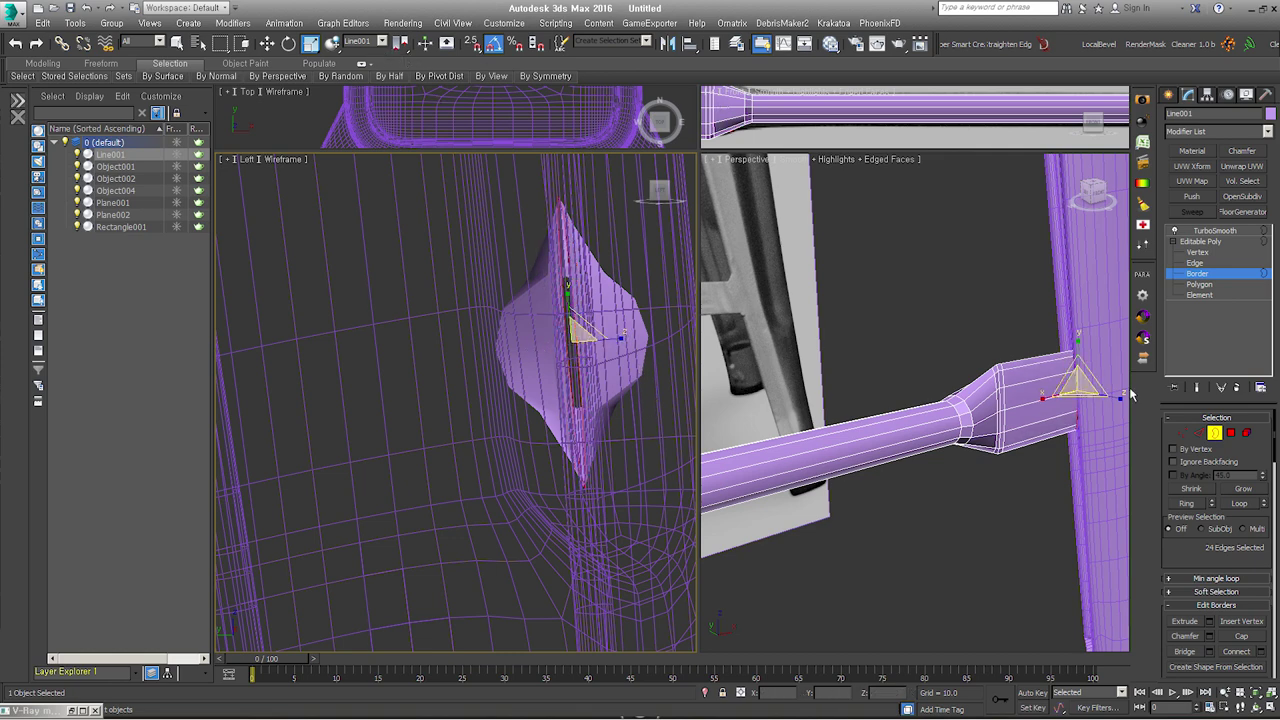
click(1215, 230)
middle_drag(1075, 363, 1080, 312)
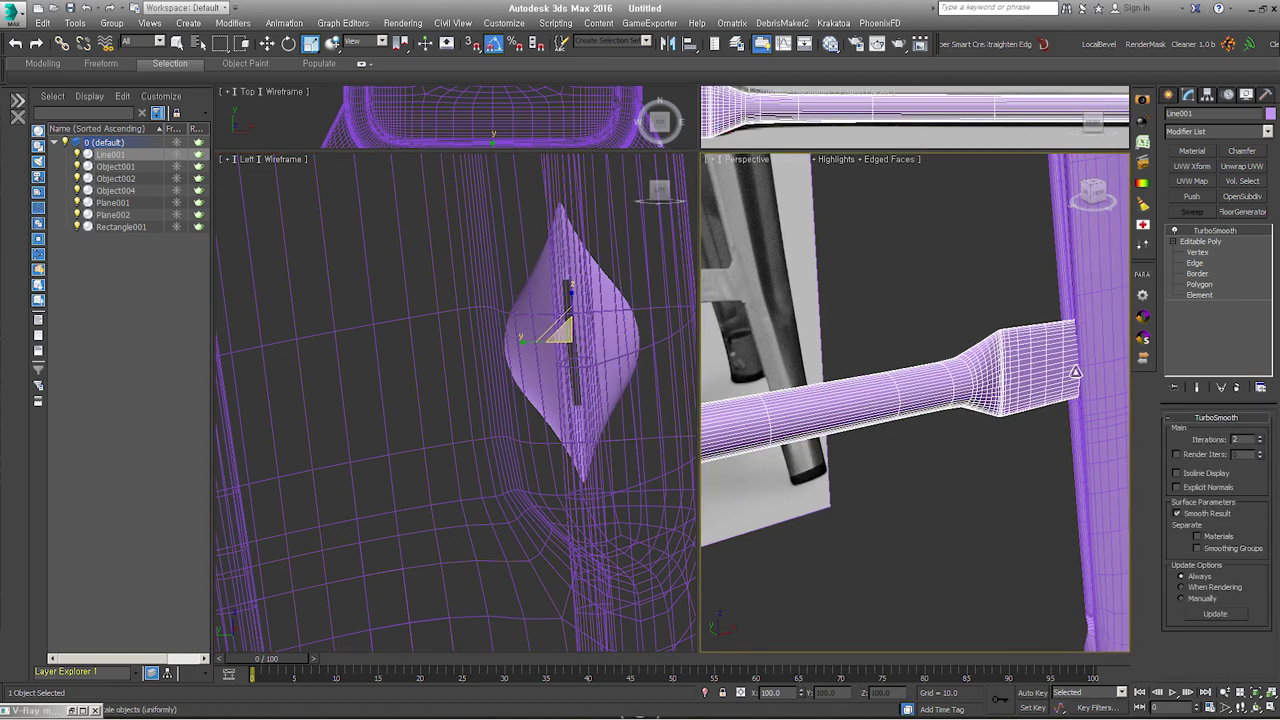
Step: Select the stool seat and Shift-drag a copy of it below the stool
scroll(1080, 312, down, 5)
alt+middle_drag(1021, 372, 1063, 348)
scroll(880, 345, down, 2)
right_click(880, 340)
click(903, 337)
scroll(930, 360, down, 3)
scroll(963, 378, down, 2)
mouse_move(963, 378)
alt+middle_down()
mouse_move(980, 366)
mouse_move(949, 363)
alt+middle_up()
scroll(971, 371, up, 2)
scroll(918, 403, up, 2)
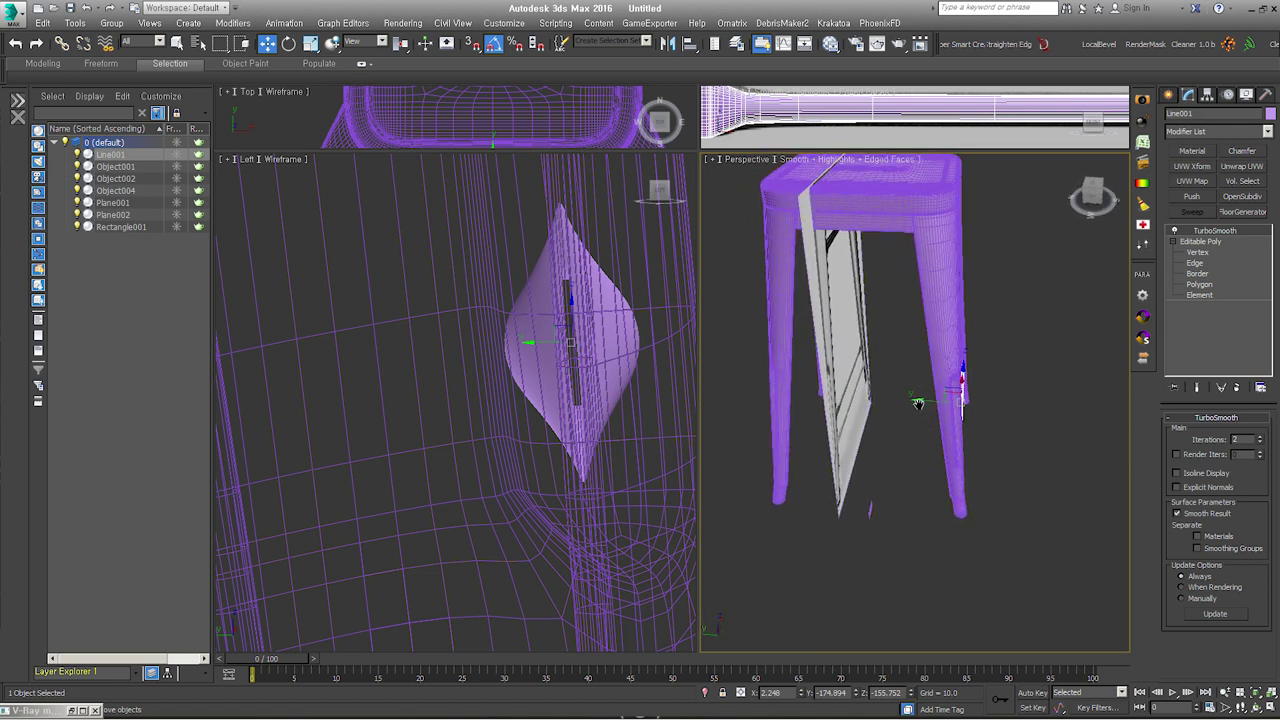
click(871, 196)
alt+middle_drag(873, 212, 878, 264)
shift+drag(872, 230, 880, 488)
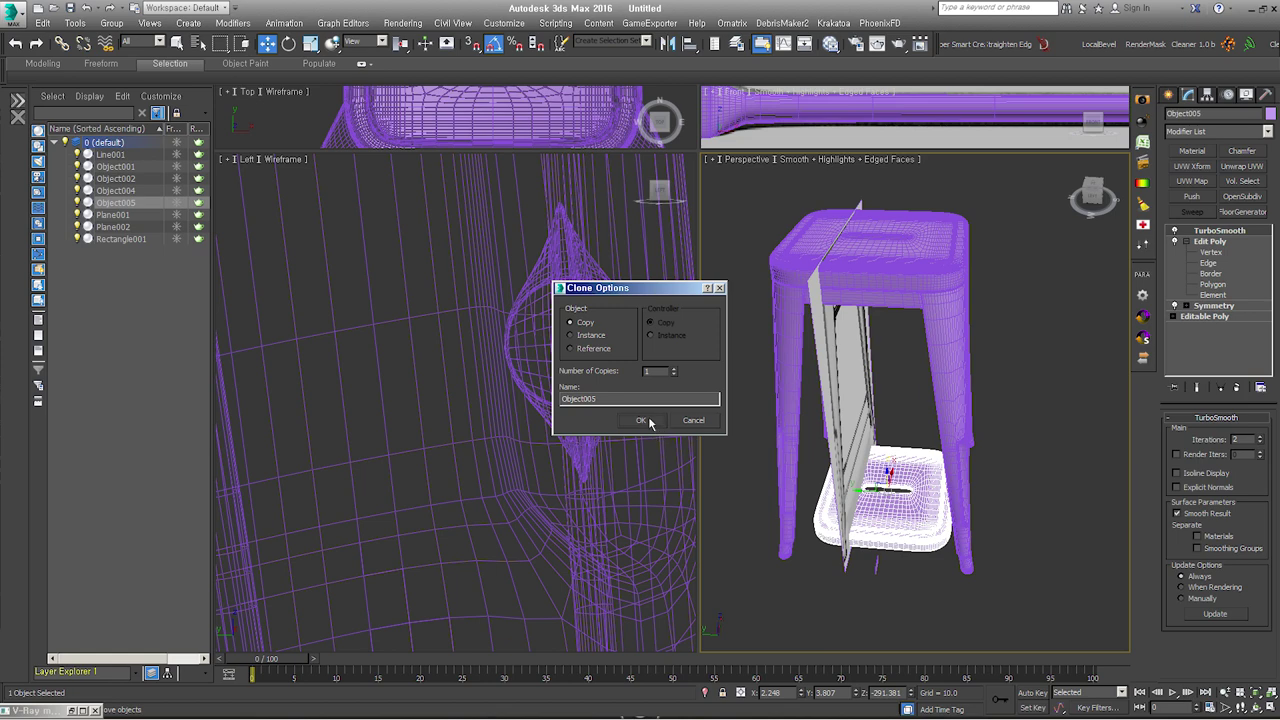
Step: Confirm the Object005 copy and pick one of its elements at Element level
click(649, 421)
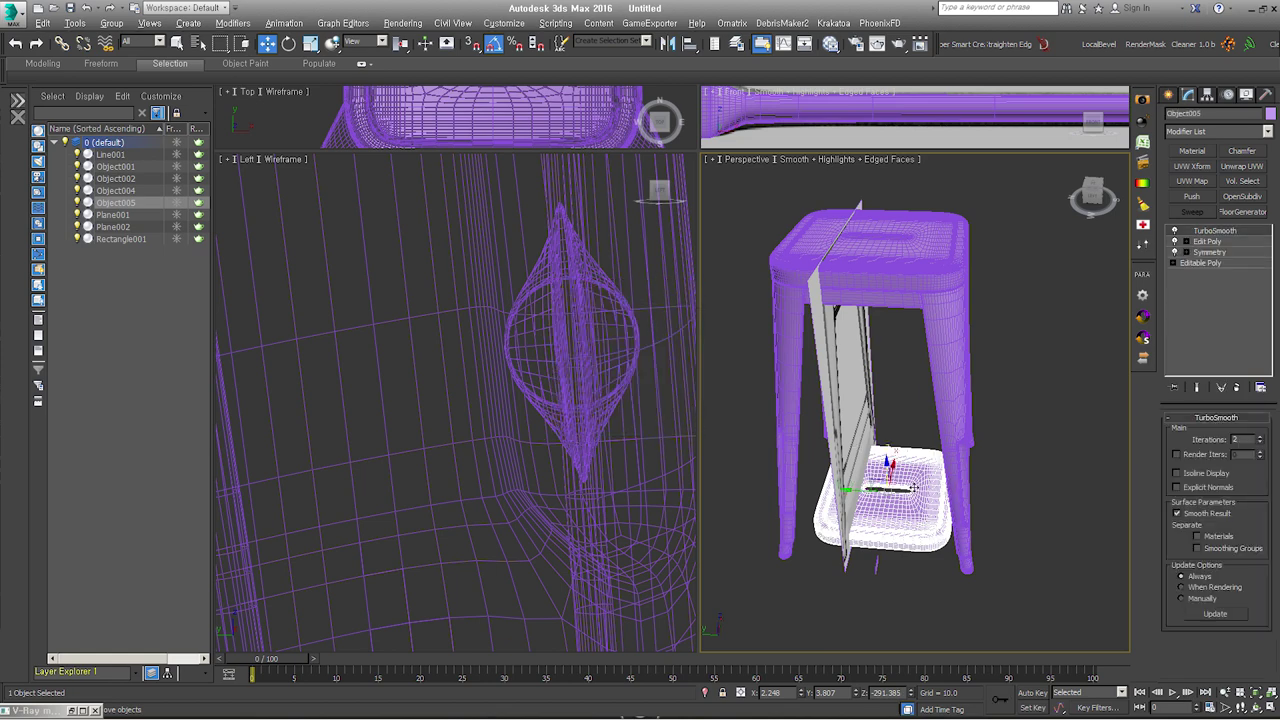
alt+middle_drag(913, 487, 852, 470)
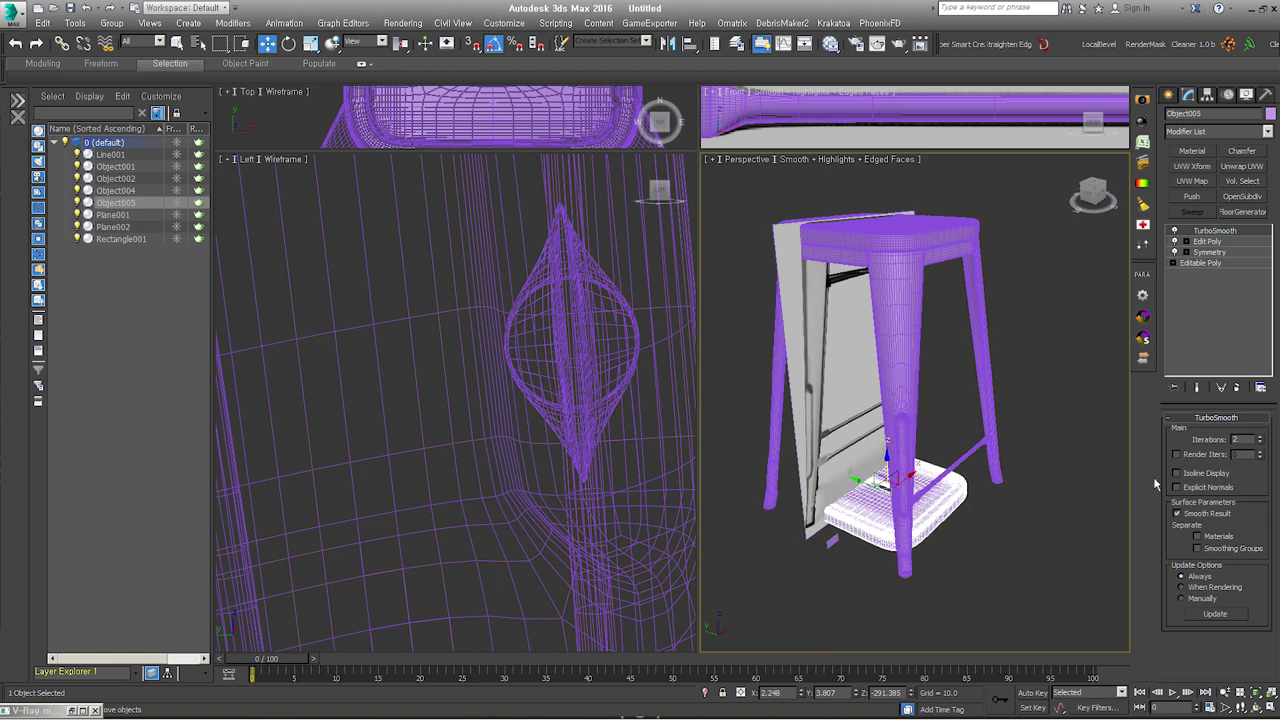
scroll(1189, 648, down, 5)
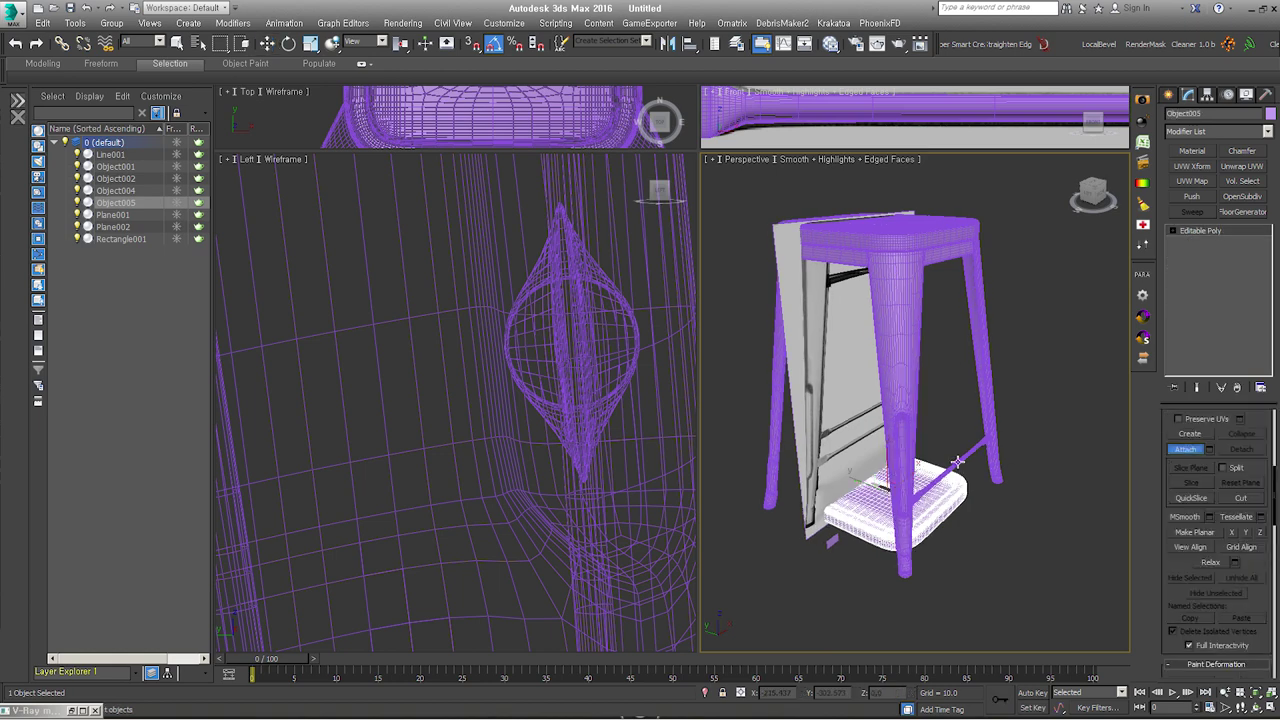
key(5)
click(1199, 284)
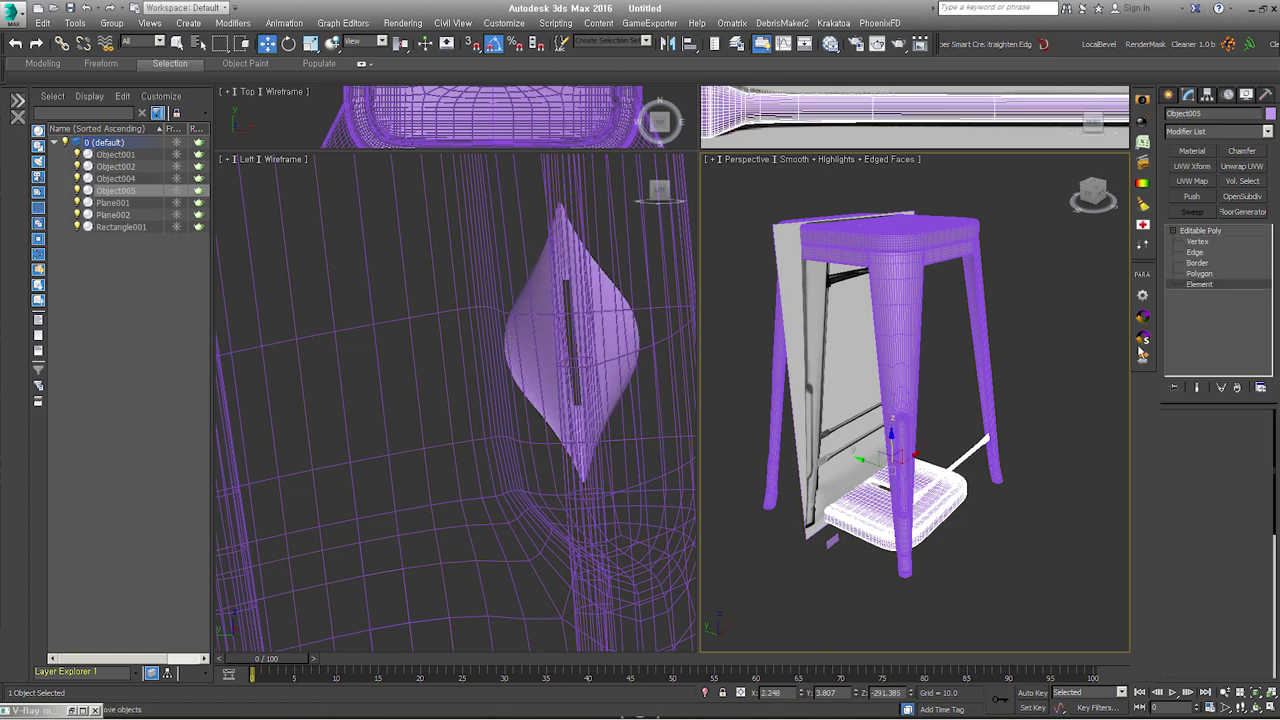
click(945, 510)
click(1247, 433)
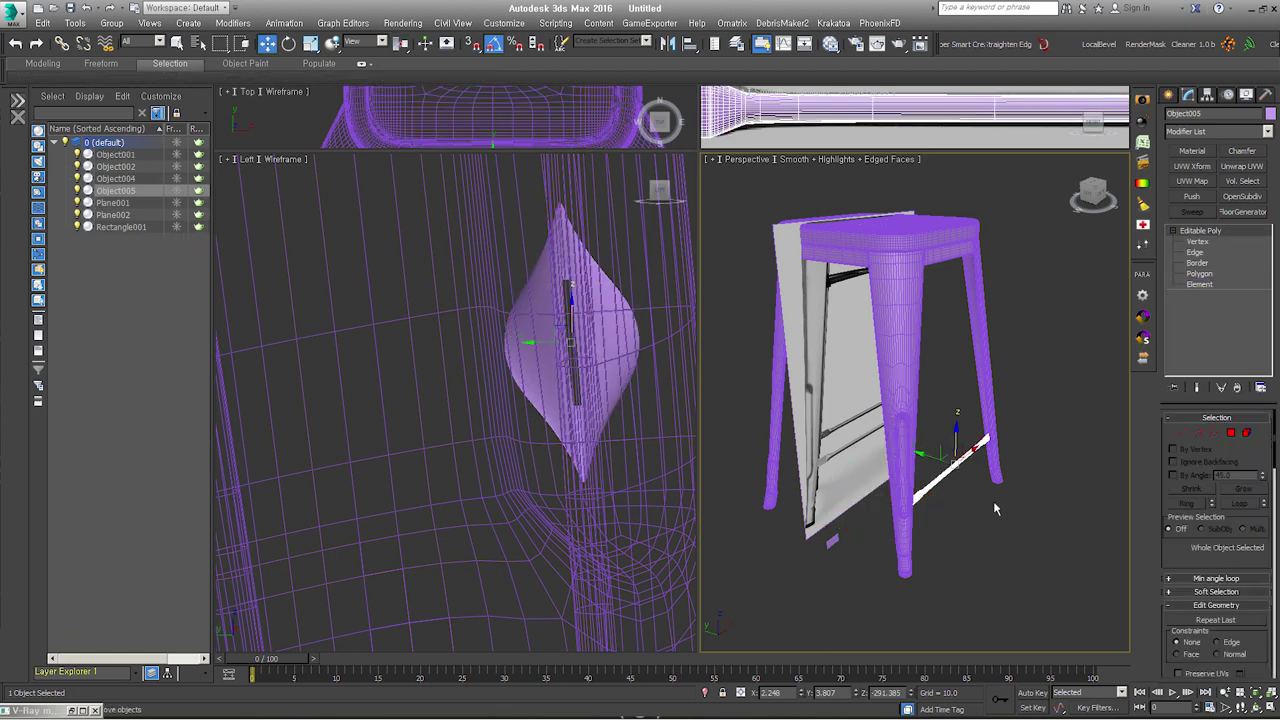
Step: Add a Symmetry modifier mirrored on the Y axis with Flip checked
key(alt+s)
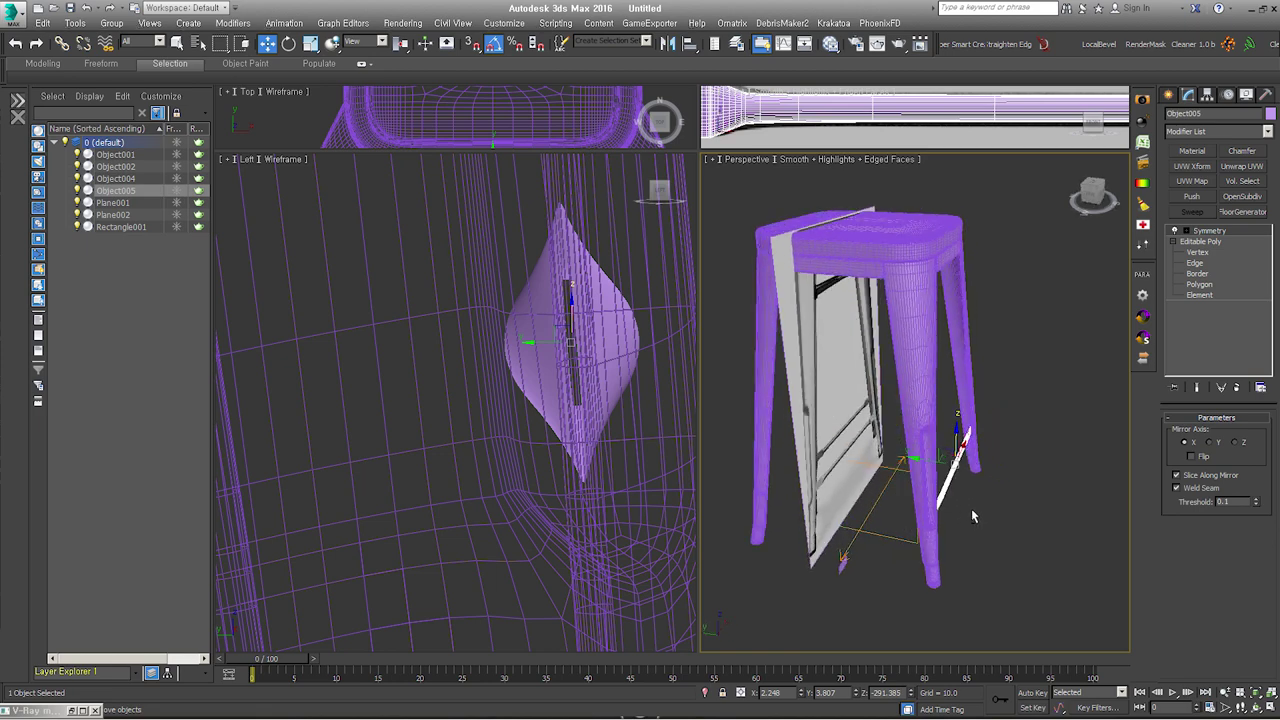
click(1211, 442)
click(1207, 457)
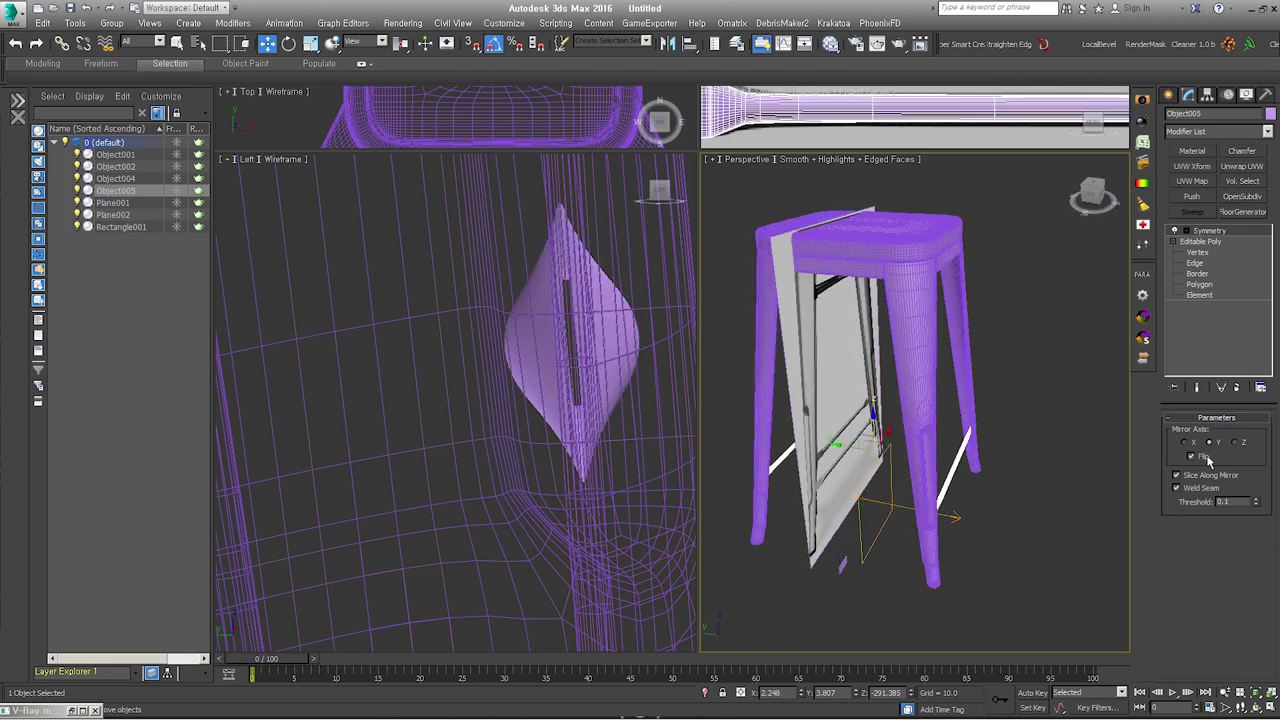
mouse_move(818, 512)
alt+middle_down()
mouse_move(1008, 492)
mouse_move(853, 495)
mouse_move(836, 385)
alt+middle_up()
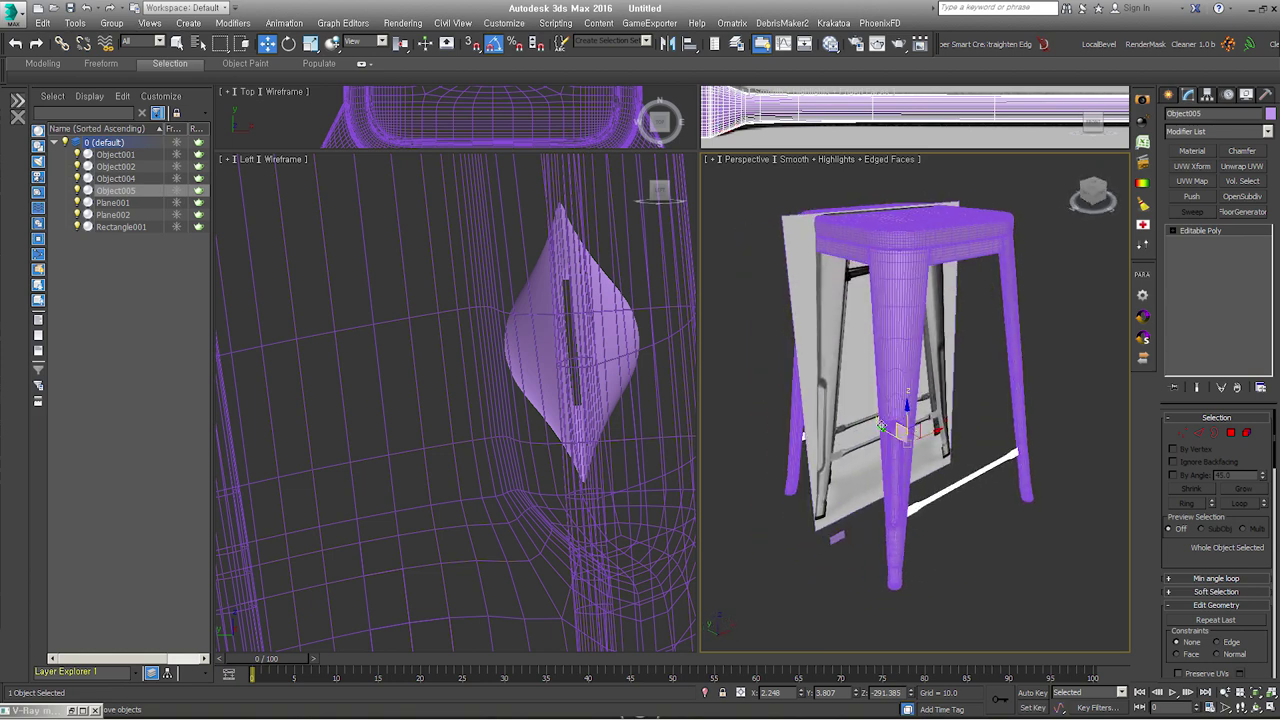
click(835, 385)
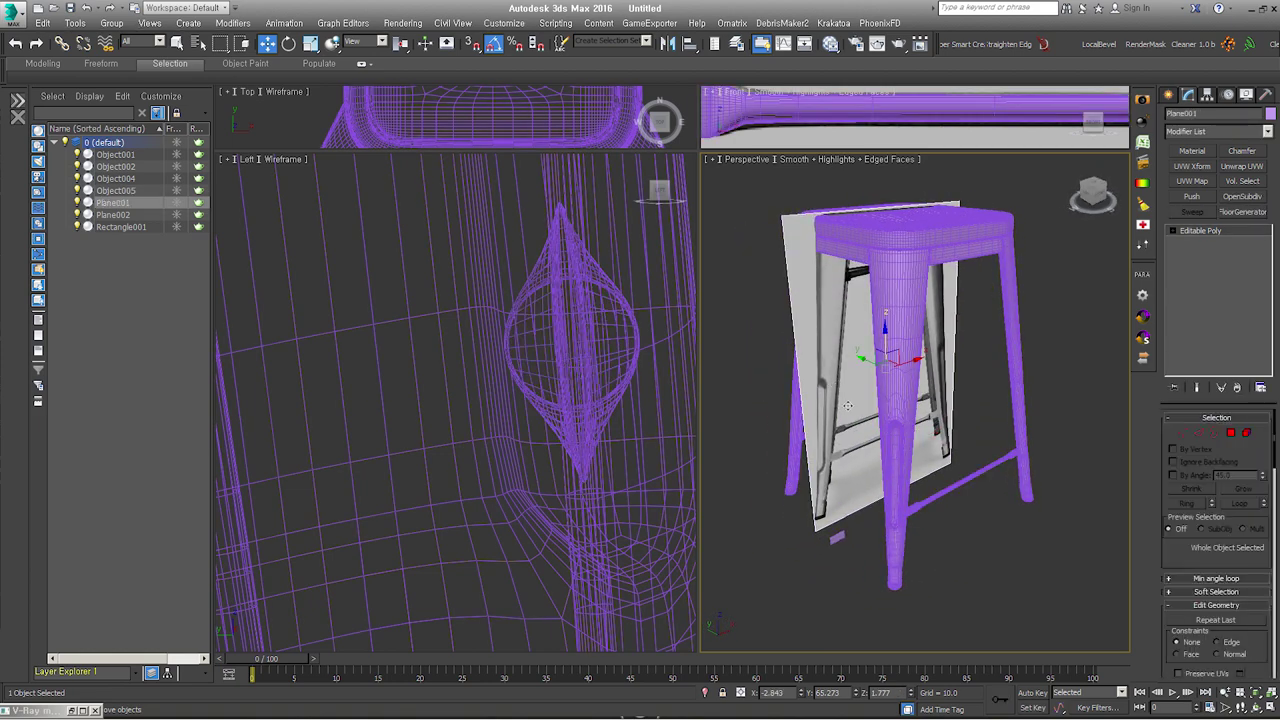
key(Delete)
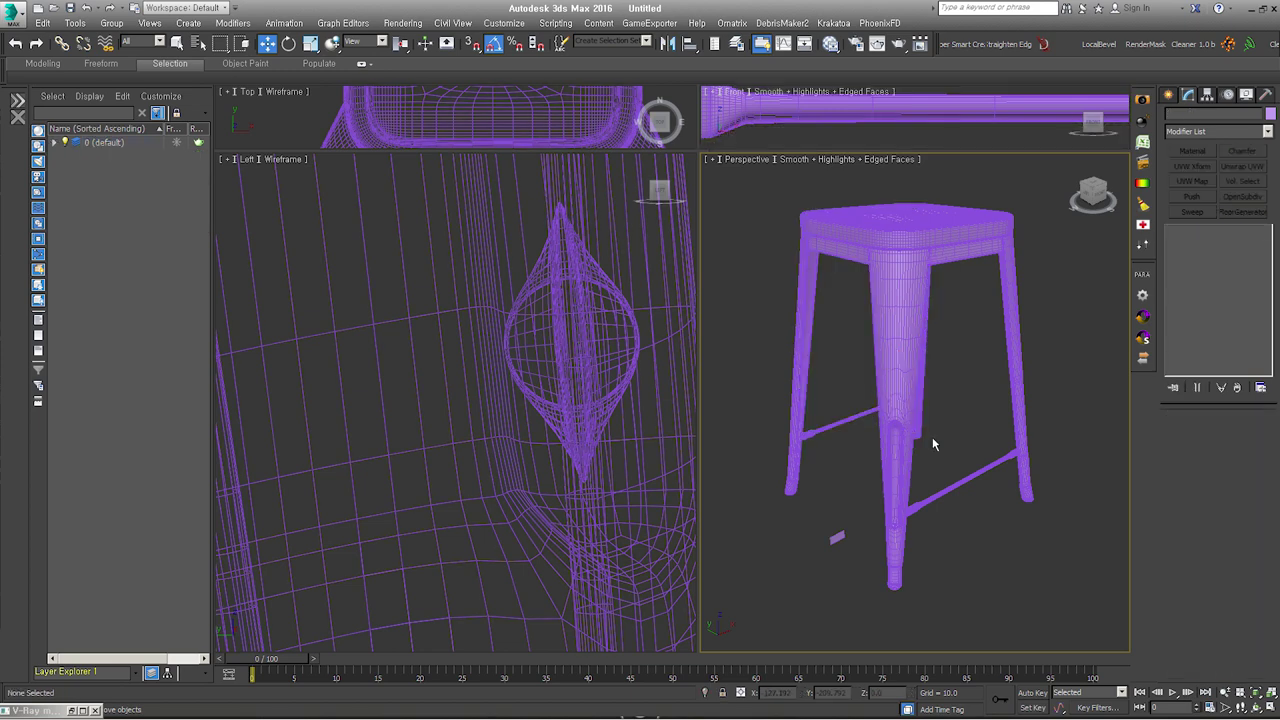
key(ctrl+z)
mouse_move(885, 261)
alt+middle_down()
mouse_move(977, 425)
mouse_move(857, 383)
mouse_move(1005, 490)
alt+middle_up()
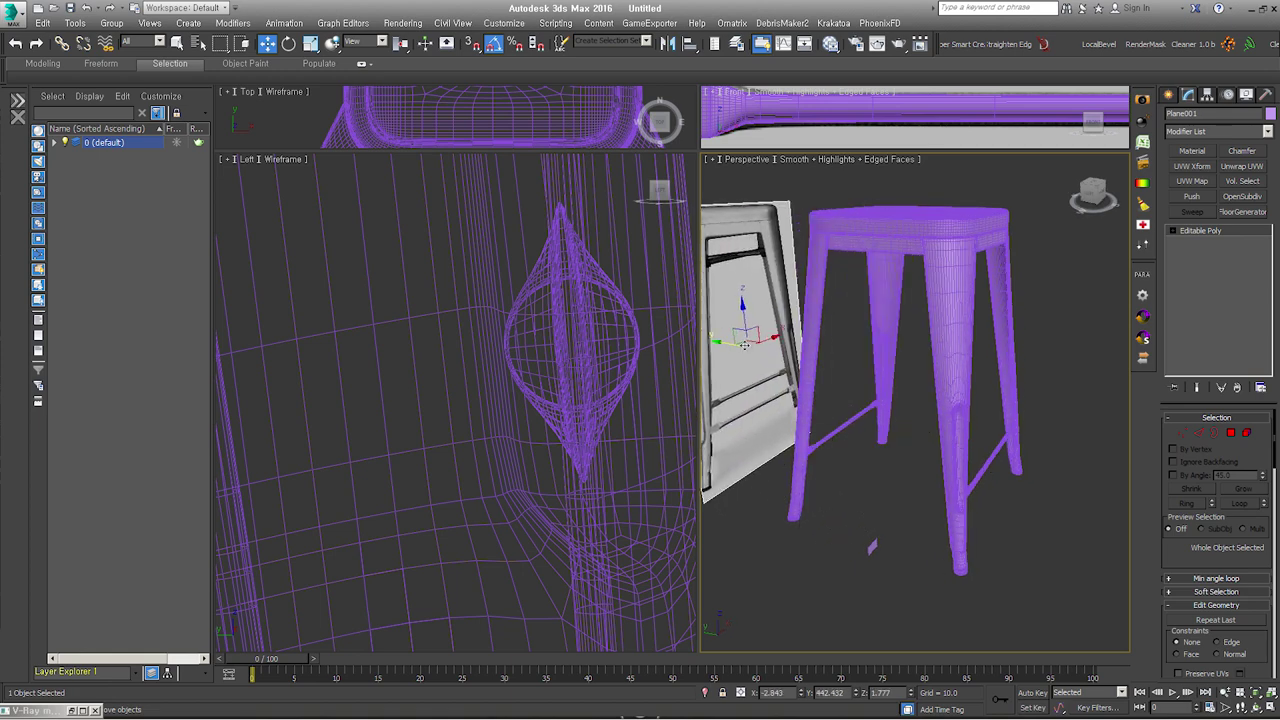
click(942, 490)
alt+middle_drag(942, 490, 983, 497)
click(1246, 432)
Step: Shift-drag one stretcher bar up under the seat and clone it as new object Object006
click(982, 488)
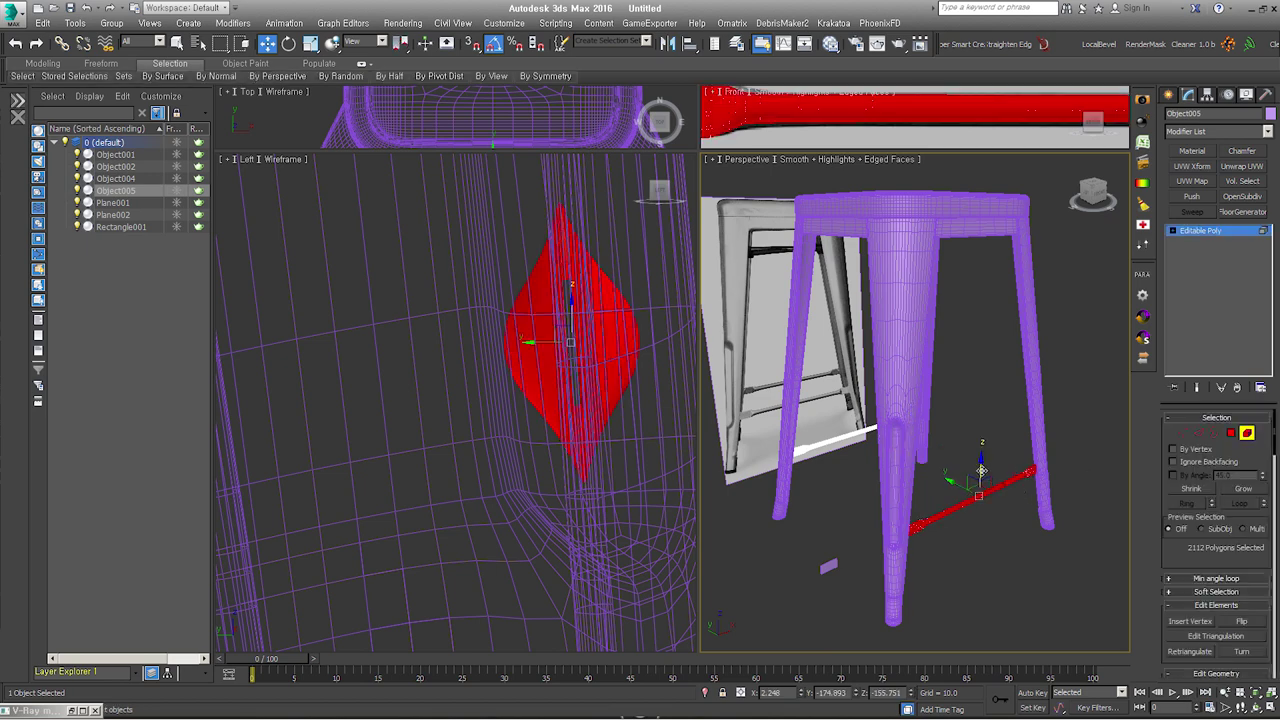
shift+drag(982, 470, 978, 237)
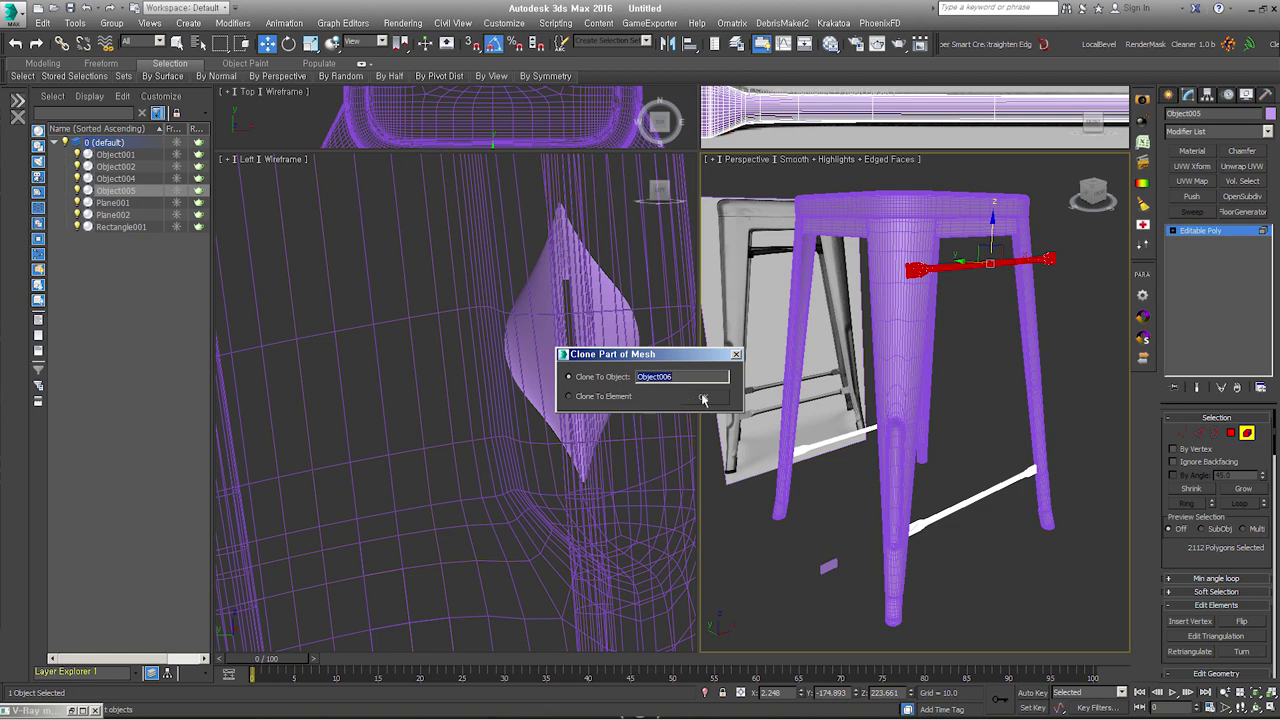
click(703, 399)
alt+middle_drag(1020, 491, 986, 463)
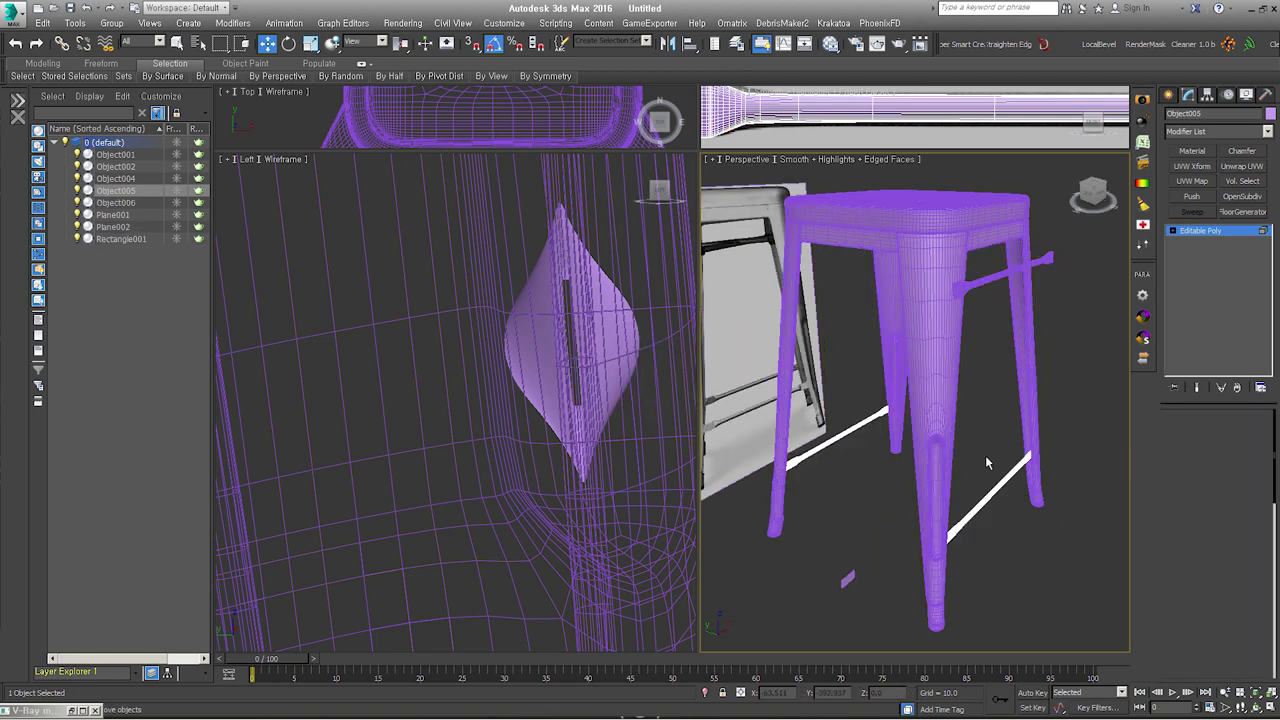
Step: Switch to View reference coordinates and rotate a copy of the lower bars a quarter turn
key(5)
key(e)
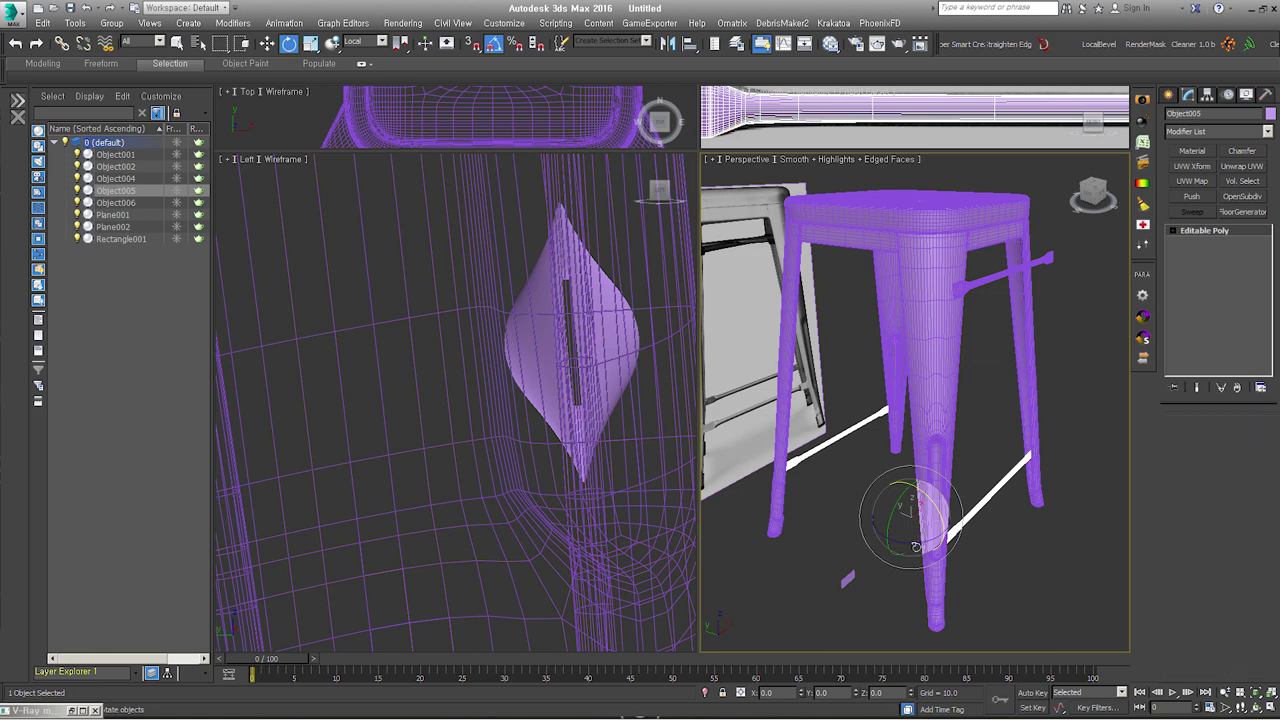
drag(915, 545, 843, 531)
right_click(843, 531)
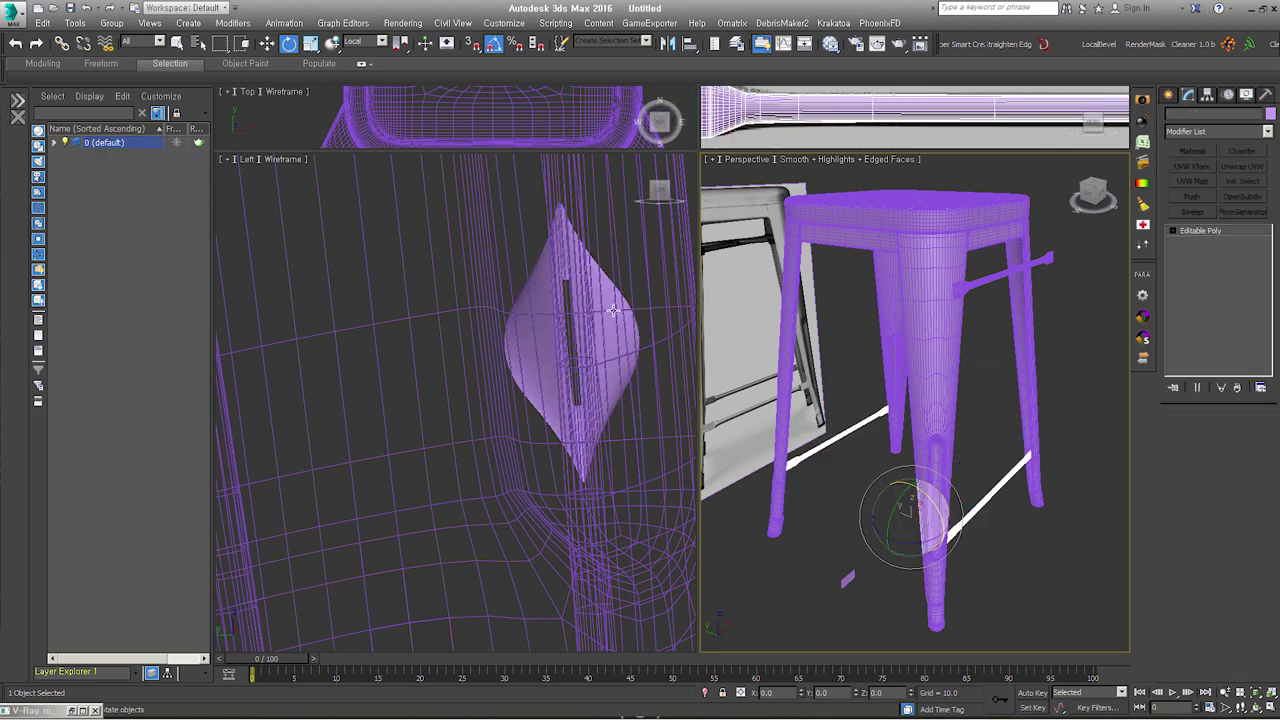
click(370, 41)
click(355, 56)
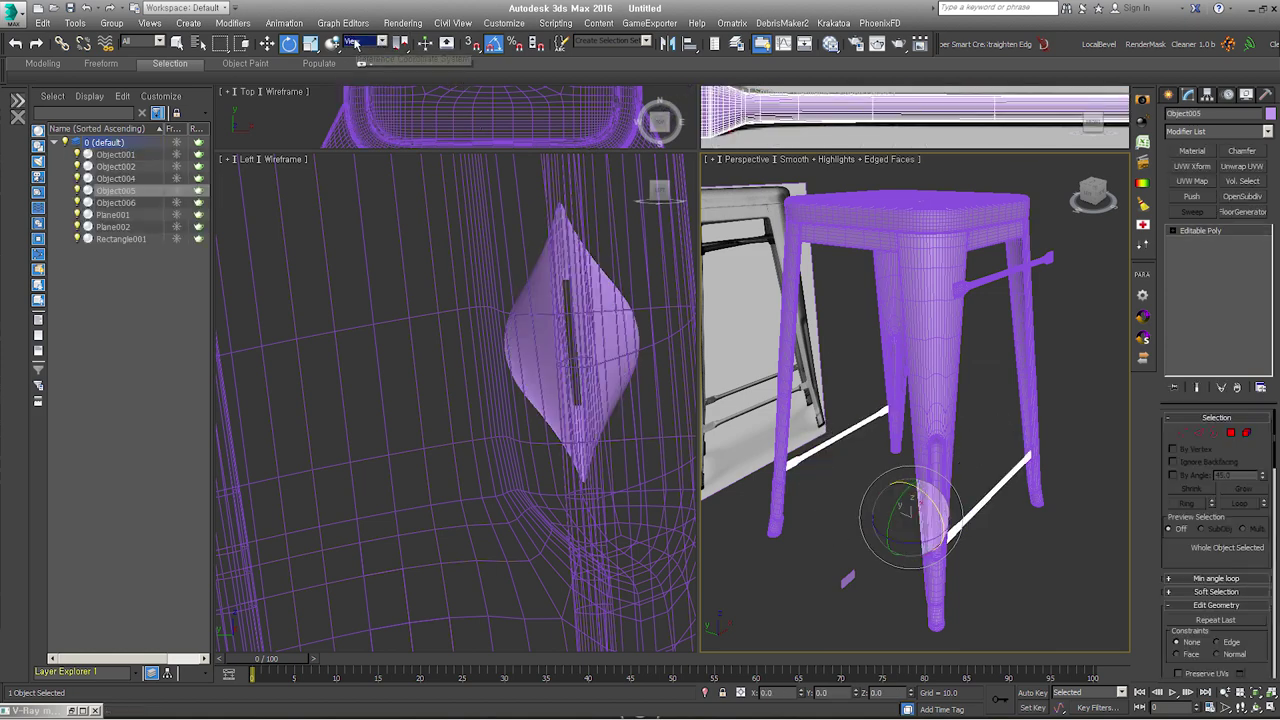
drag(914, 528, 856, 535)
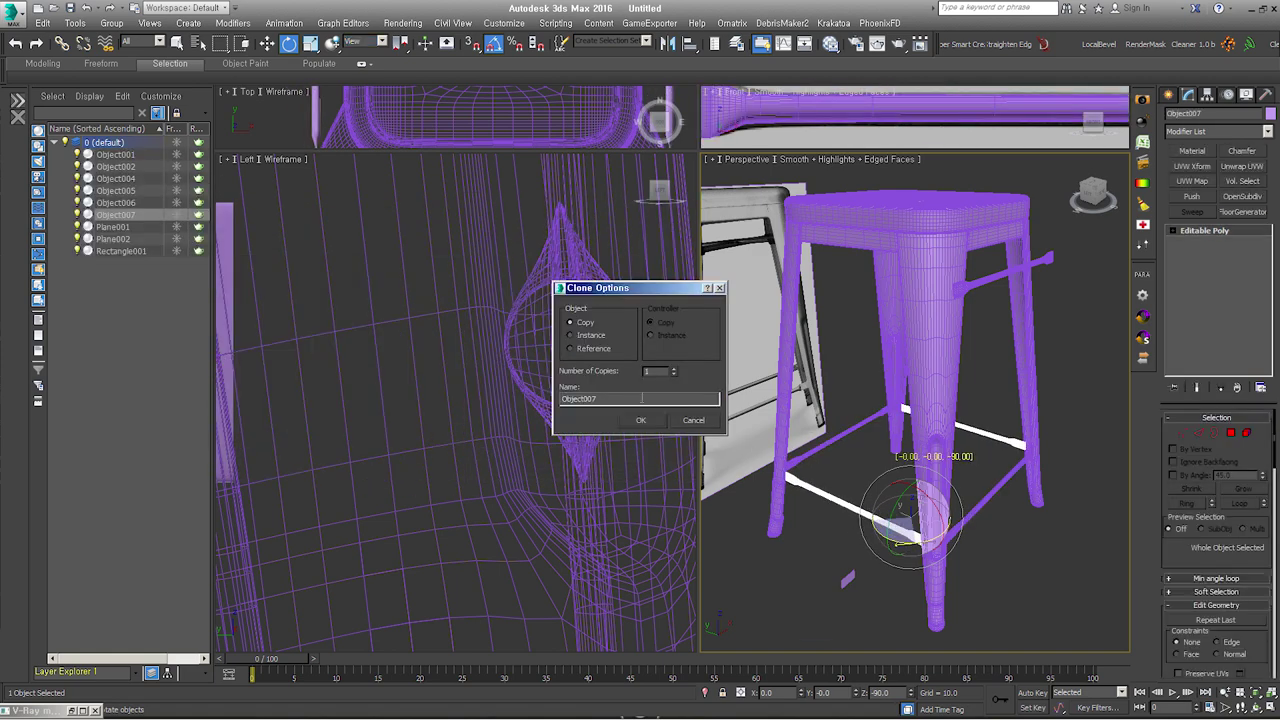
Step: Confirm the 90° copy as Object007 and slide one of its bar elements along X
key(Return)
mouse_move(846, 460)
alt+middle_down()
mouse_move(855, 506)
mouse_move(786, 454)
alt+middle_up()
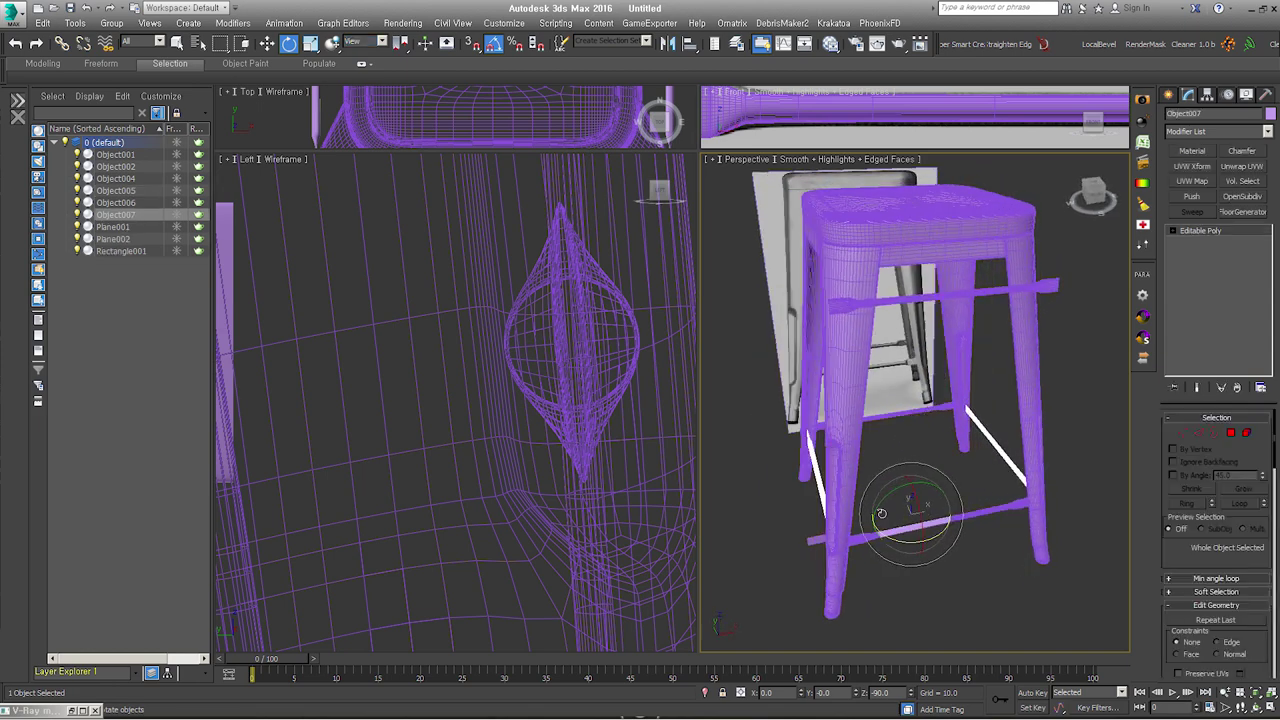
scroll(786, 454, up, 4)
alt+middle_drag(898, 447, 960, 460)
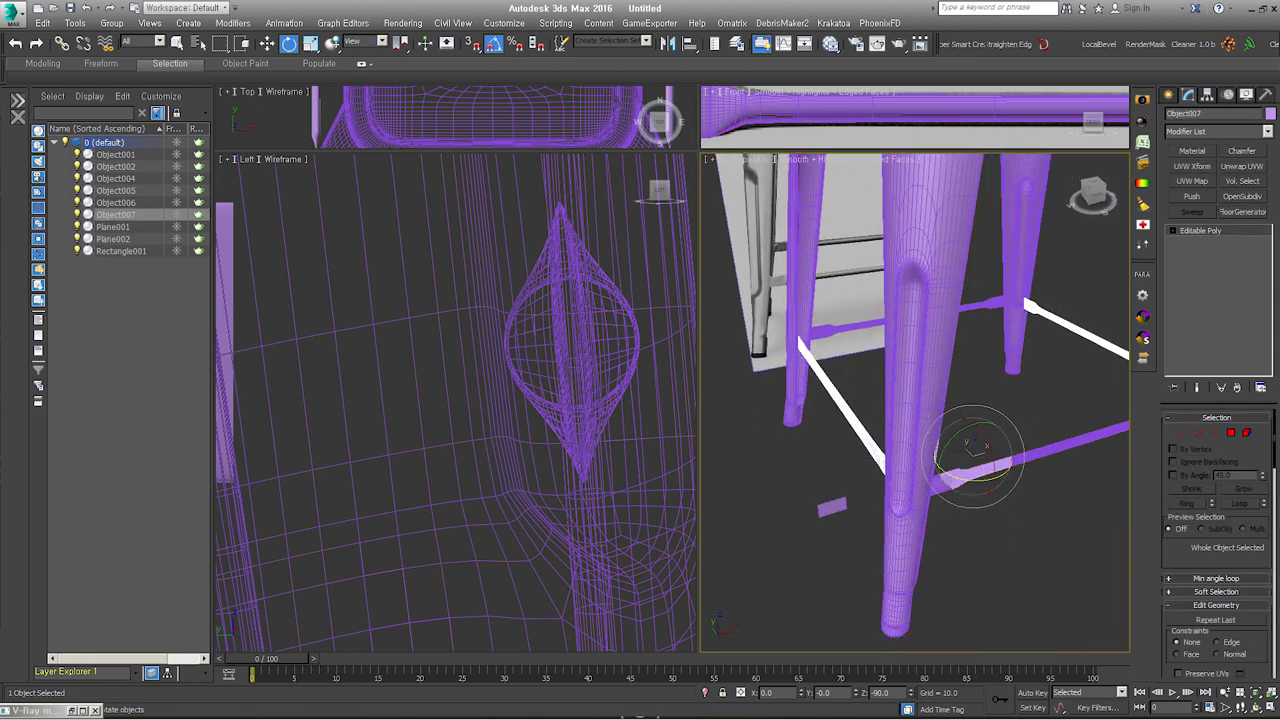
click(1247, 434)
click(832, 405)
right_click(838, 396)
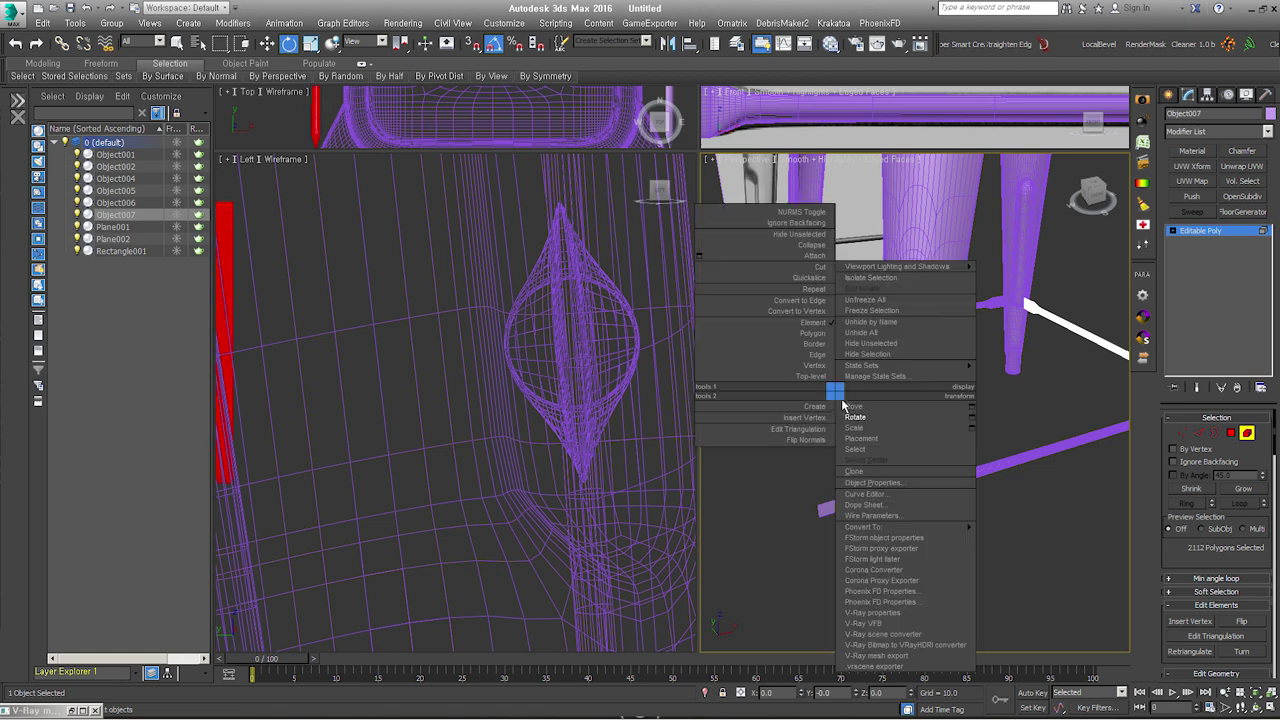
click(846, 403)
scroll(846, 394, up, 3)
drag(834, 380, 877, 382)
Step: Attach Object005 to Object007 so all four lower crossbars form one object
mouse_move(877, 381)
alt+middle_down()
mouse_move(816, 391)
mouse_move(877, 404)
mouse_move(887, 374)
mouse_move(875, 366)
mouse_move(1095, 375)
alt+middle_up()
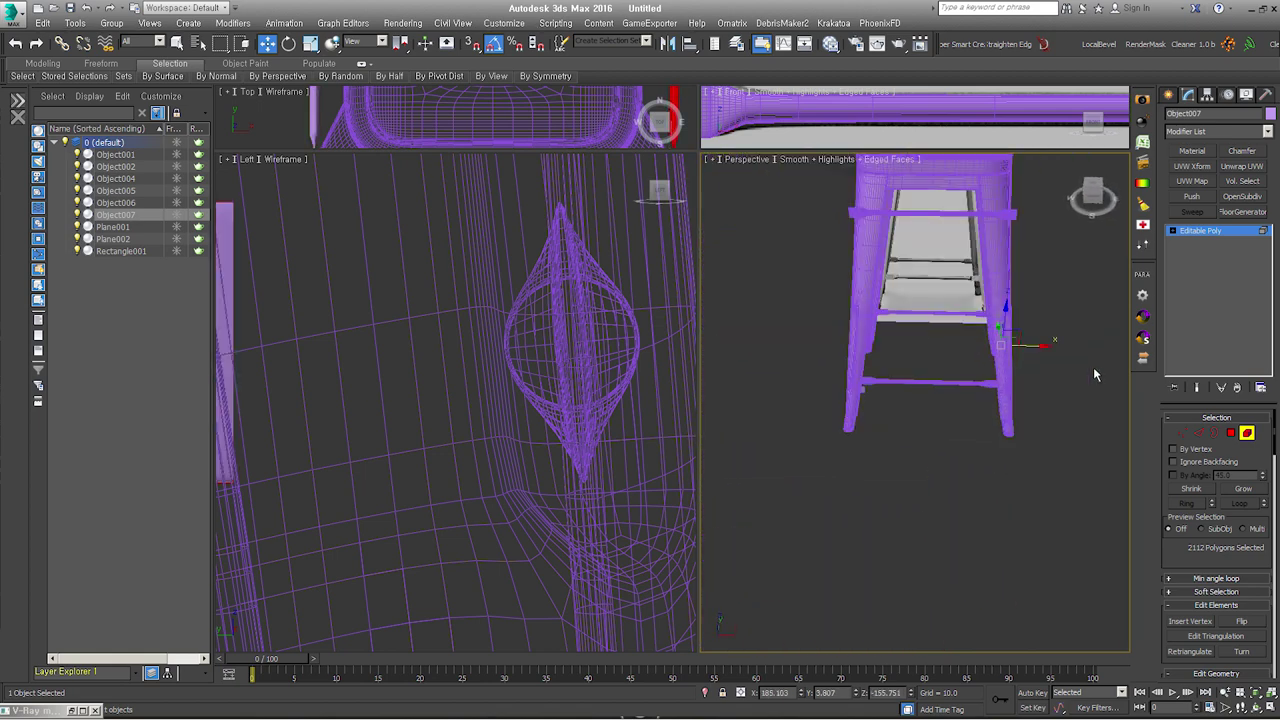
click(1246, 432)
alt+middle_drag(978, 453, 900, 430)
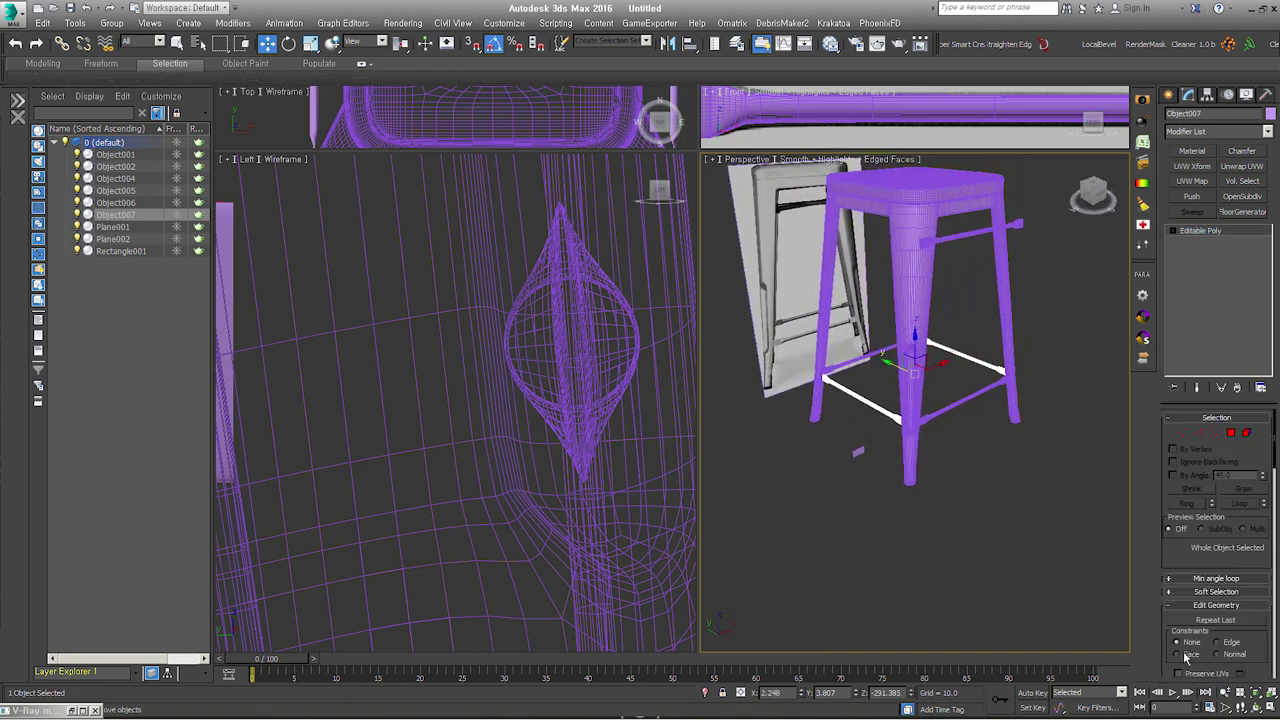
scroll(1193, 551, down, 3)
click(1185, 570)
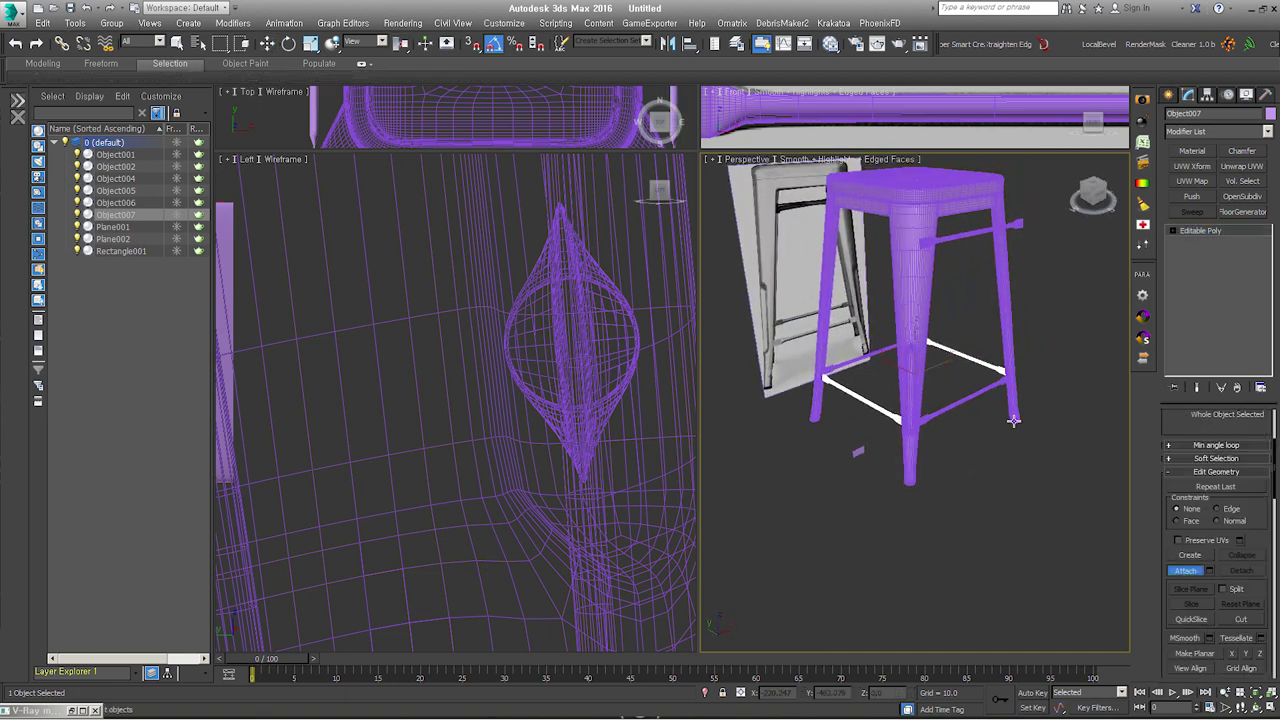
click(967, 400)
alt+middle_drag(971, 491, 992, 374)
click(992, 374)
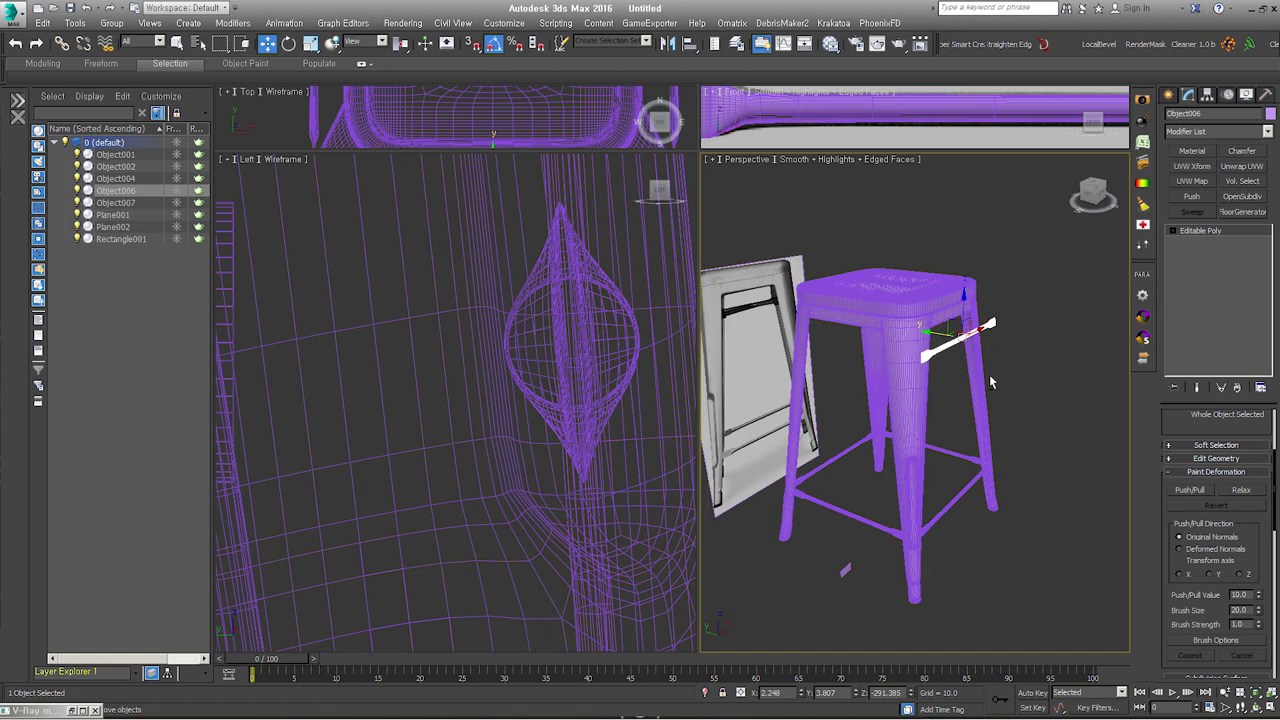
Step: In Top view, align Object006 centre-to-centre with Object004 on X and Y
key(t)
key(z)
scroll(888, 452, down, 2)
scroll(888, 452, down, 2)
scroll(888, 452, down, 2)
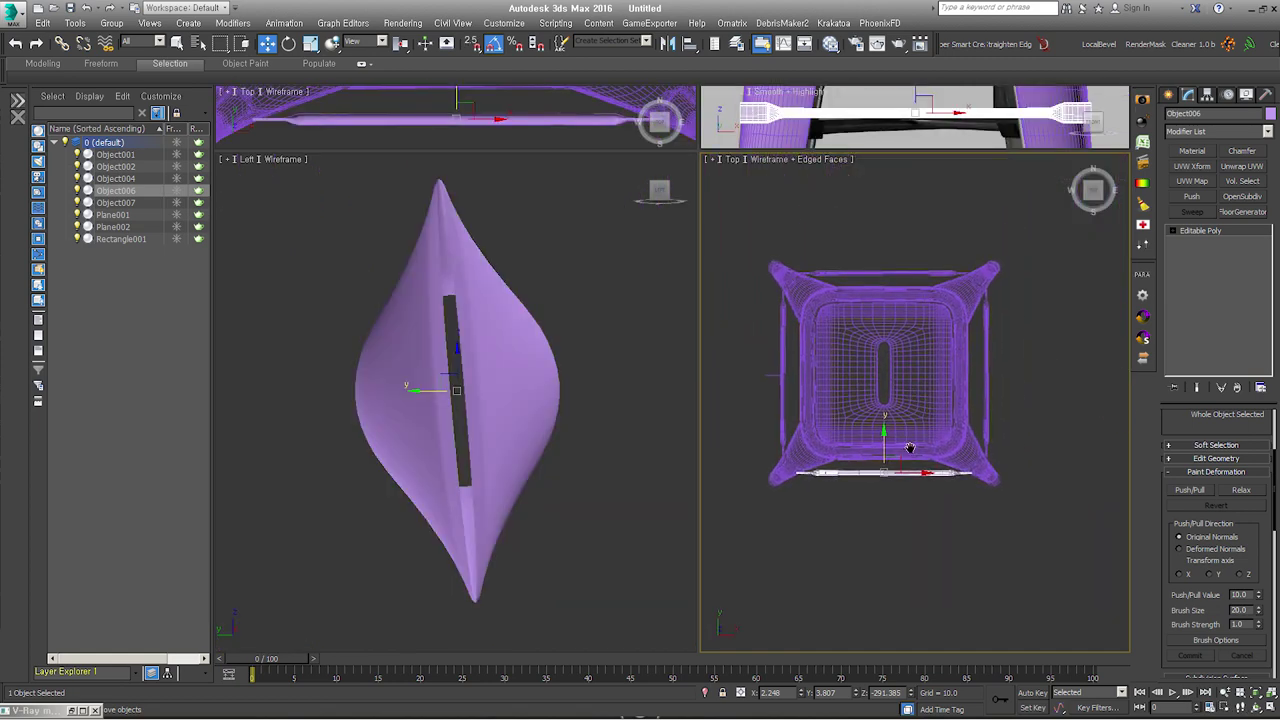
drag(888, 452, 884, 350)
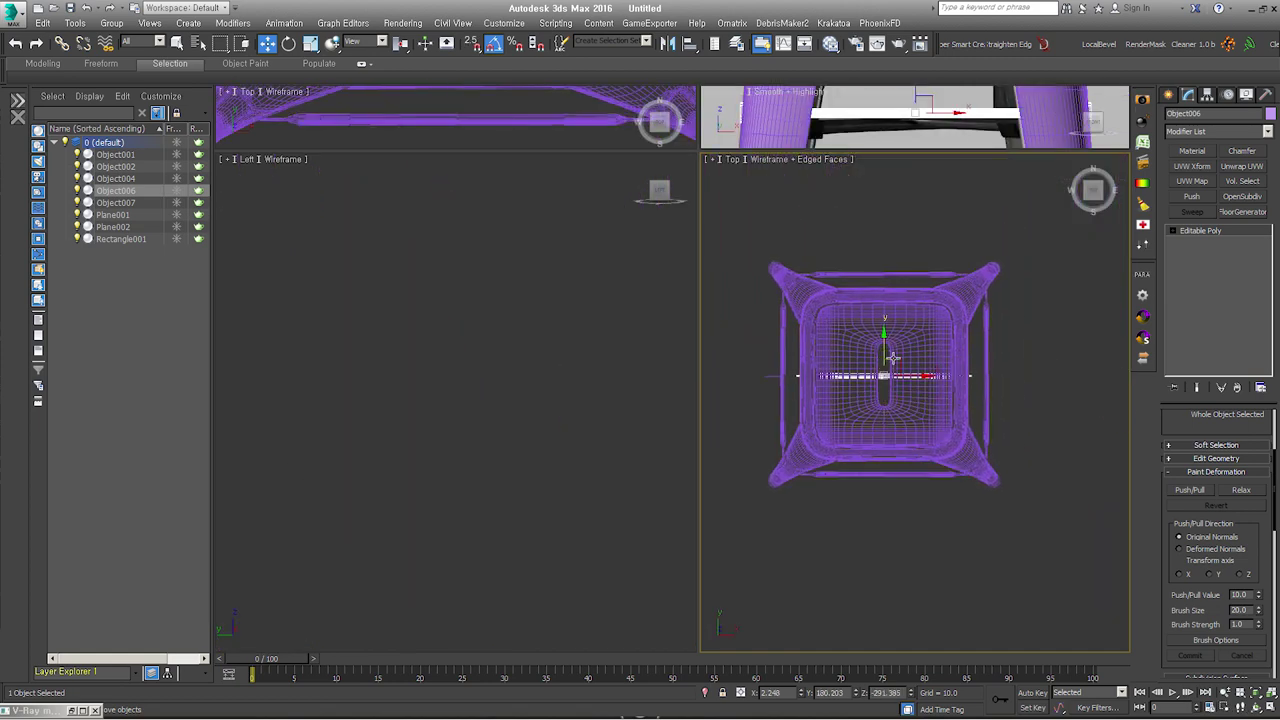
key(alt+a)
click(912, 362)
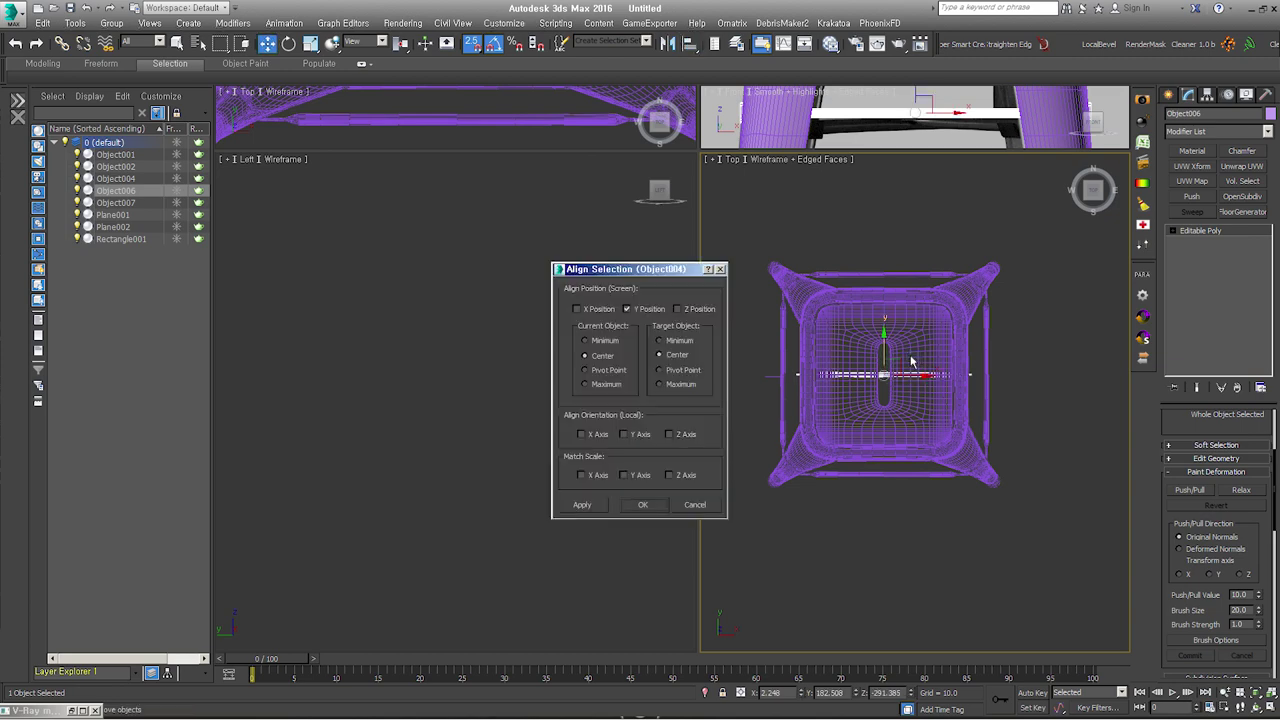
click(660, 503)
Step: Enter Polygon level on the crossbar and select the polygons around its centre
scroll(1020, 371, up, 3)
click(1175, 231)
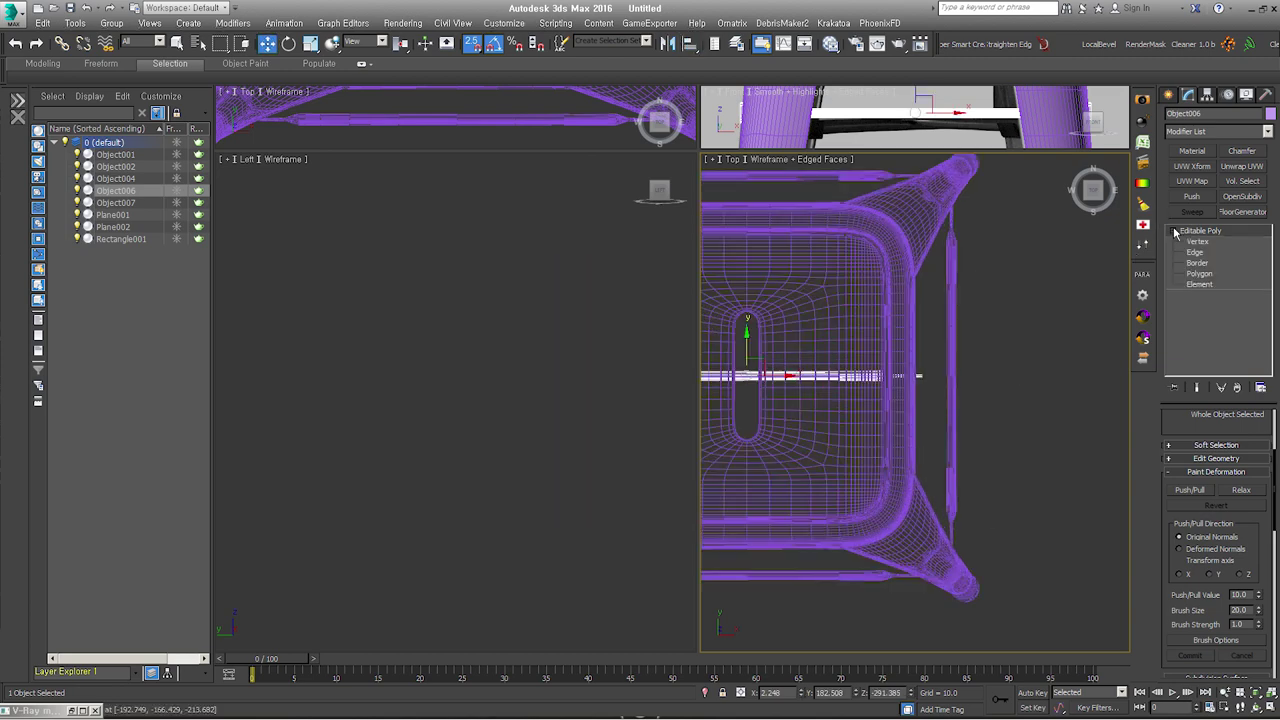
middle_drag(878, 355, 913, 340)
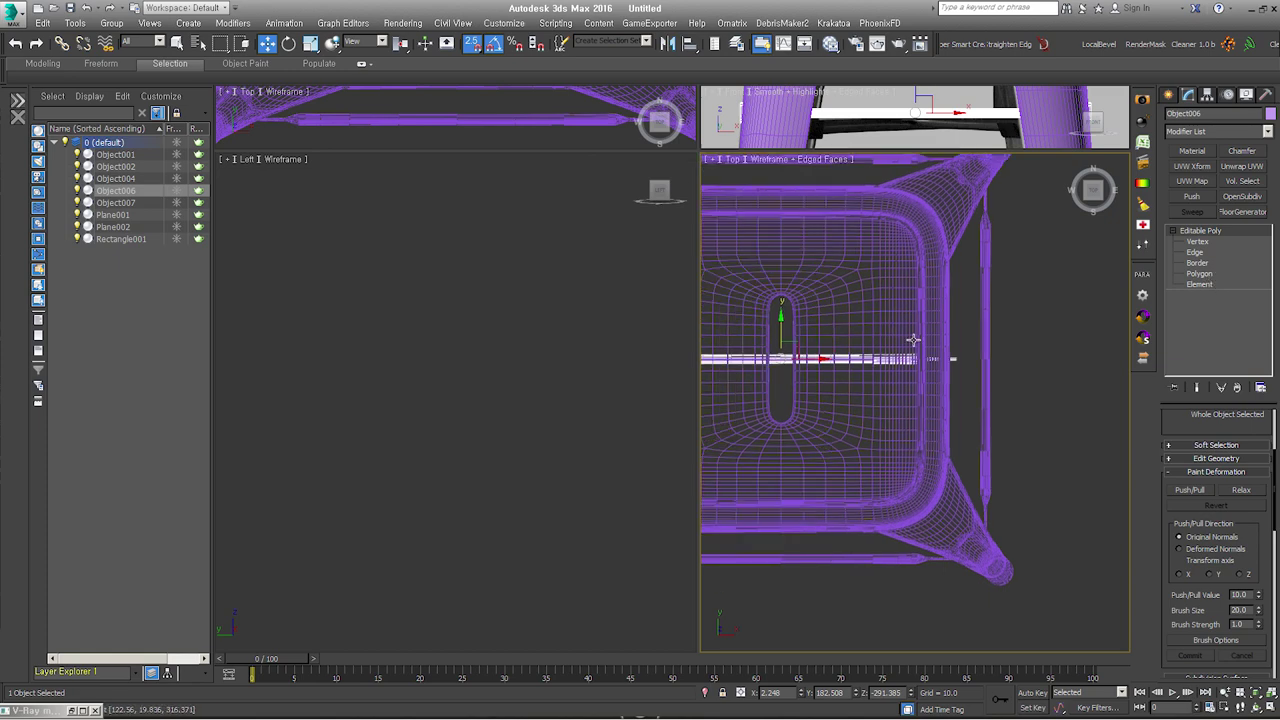
click(1199, 273)
drag(768, 320, 843, 420)
scroll(843, 448, down, 2)
drag(760, 320, 881, 388)
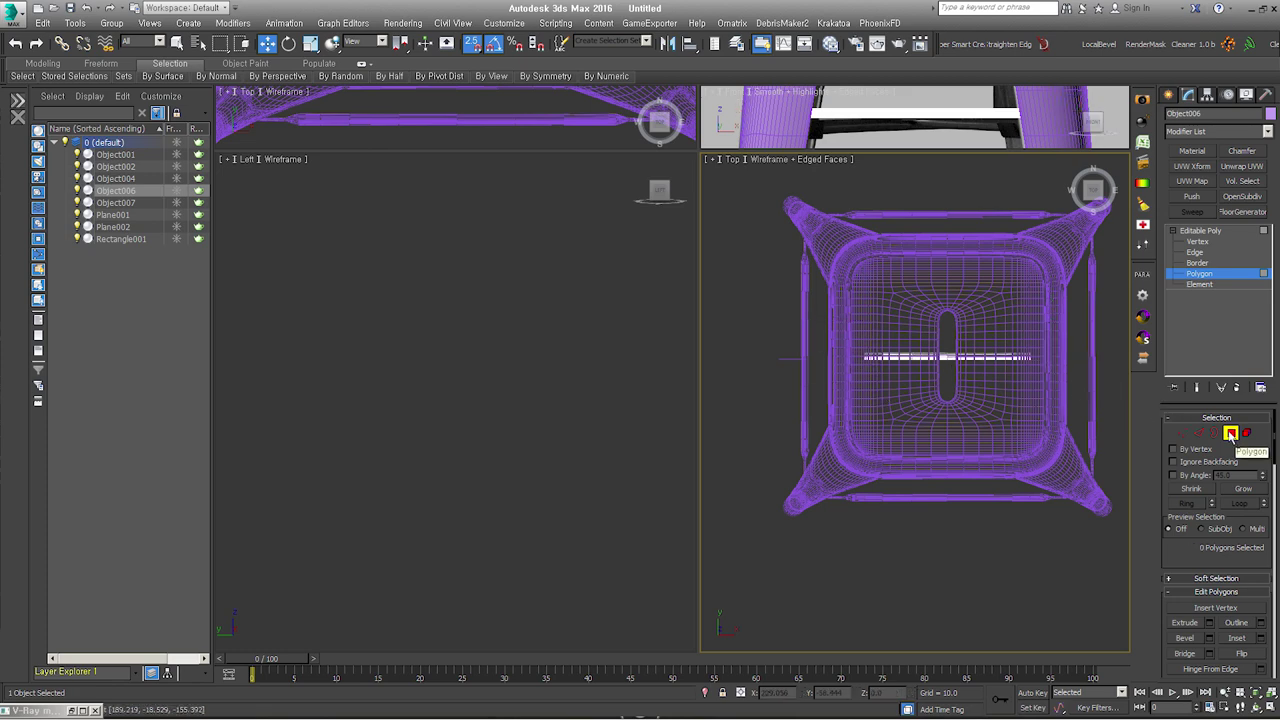
Step: At Edge level, clear the selection and remove the selected crossbar edges
scroll(977, 366, up, 4)
scroll(977, 370, up, 2)
key(2)
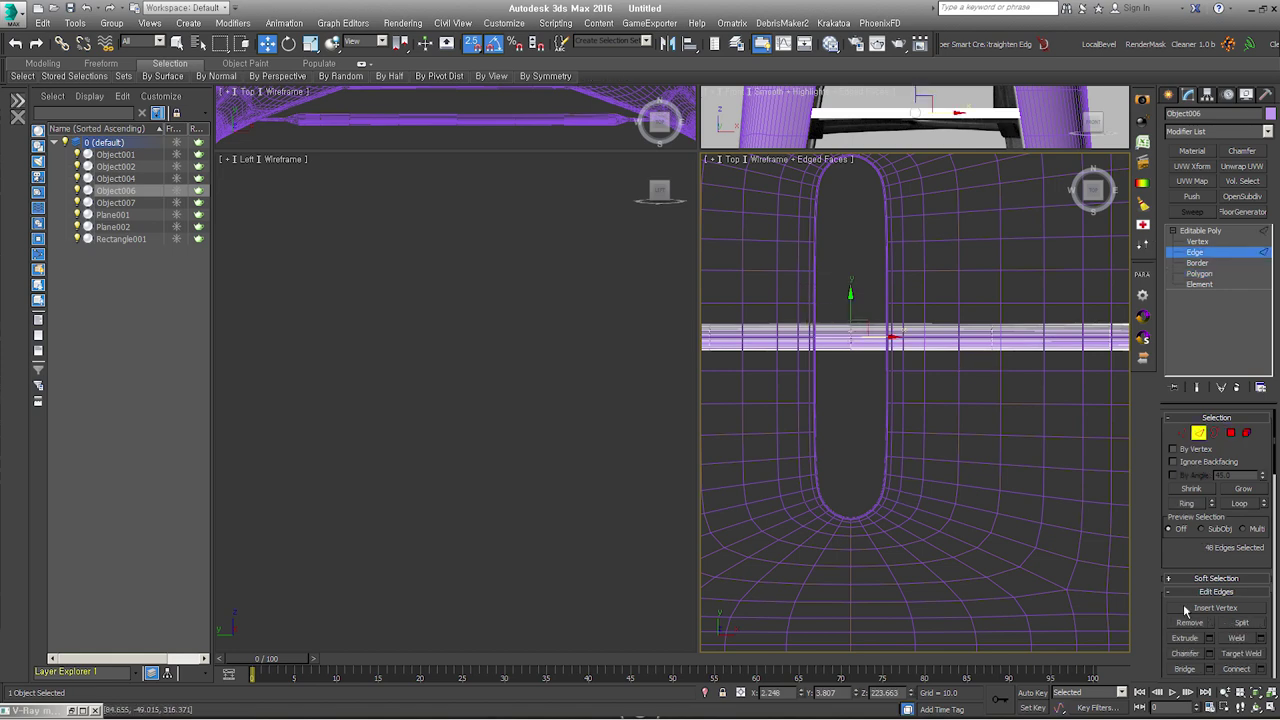
scroll(798, 300, down, 2)
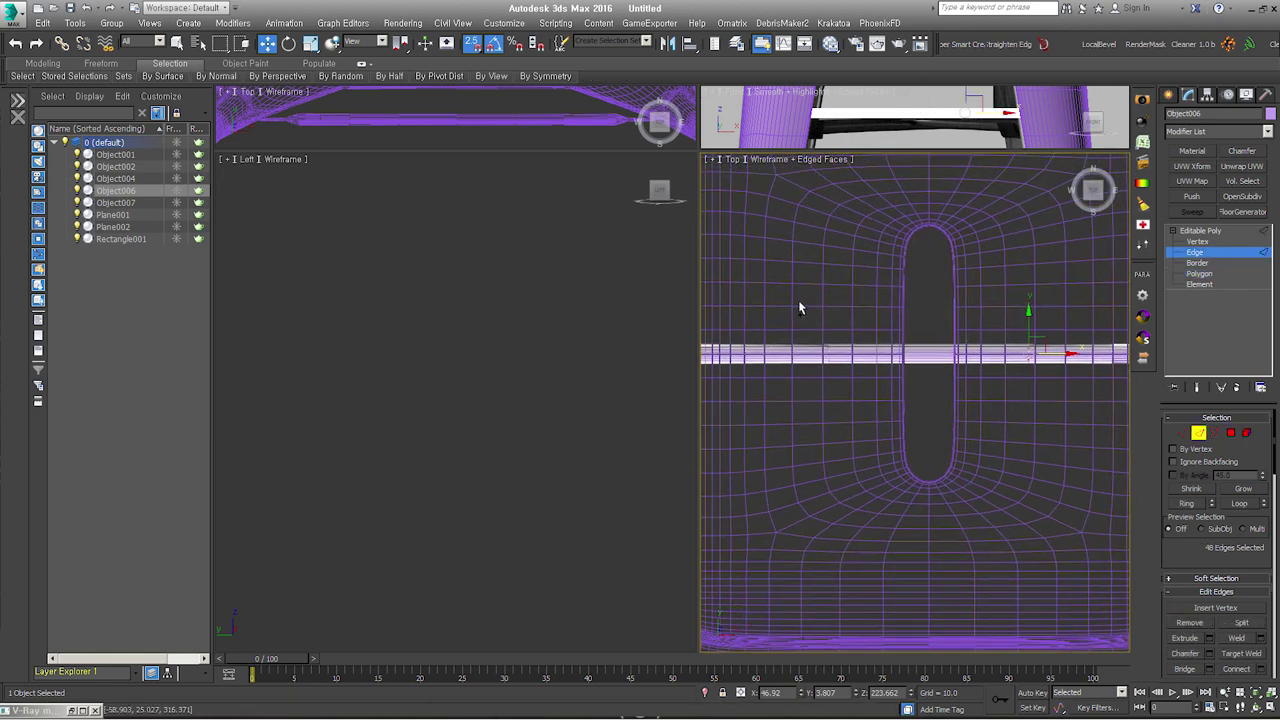
click(980, 481)
scroll(820, 363, up, 2)
scroll(898, 451, down, 3)
click(1202, 625)
Step: Return to object level and choose Rotate from the Top-view quad menu
scroll(1022, 416, down, 2)
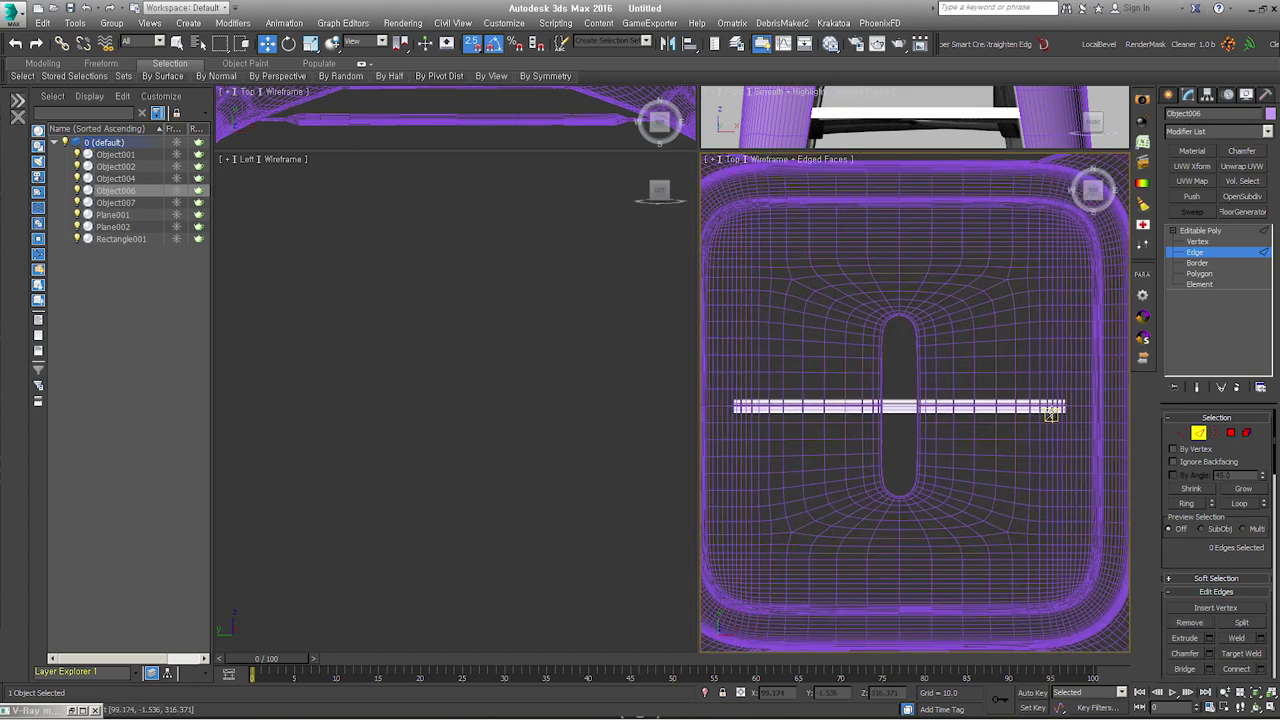
click(1199, 434)
right_click(894, 397)
click(925, 419)
scroll(936, 413, down, 3)
Step: Rotate the crossbar -45° about Z so it runs diagonally under the seat
middle_drag(936, 413, 907, 442)
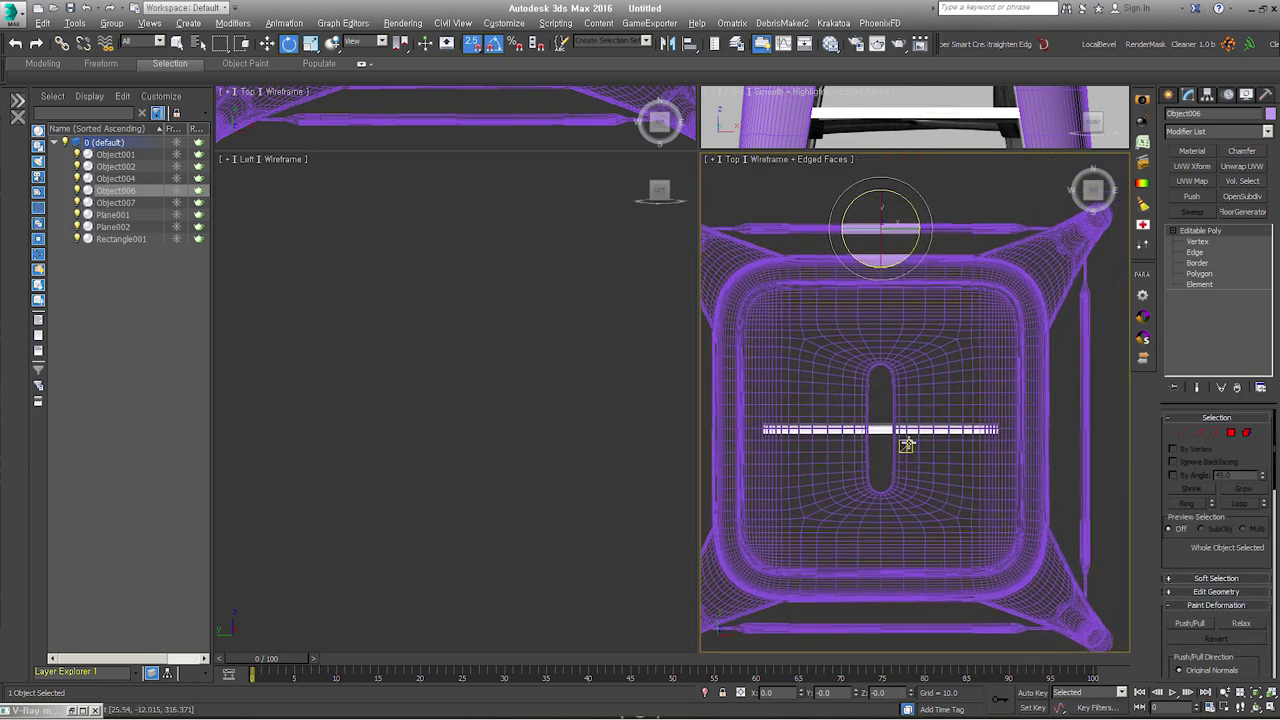
click(906, 440)
scroll(911, 445, down, 2)
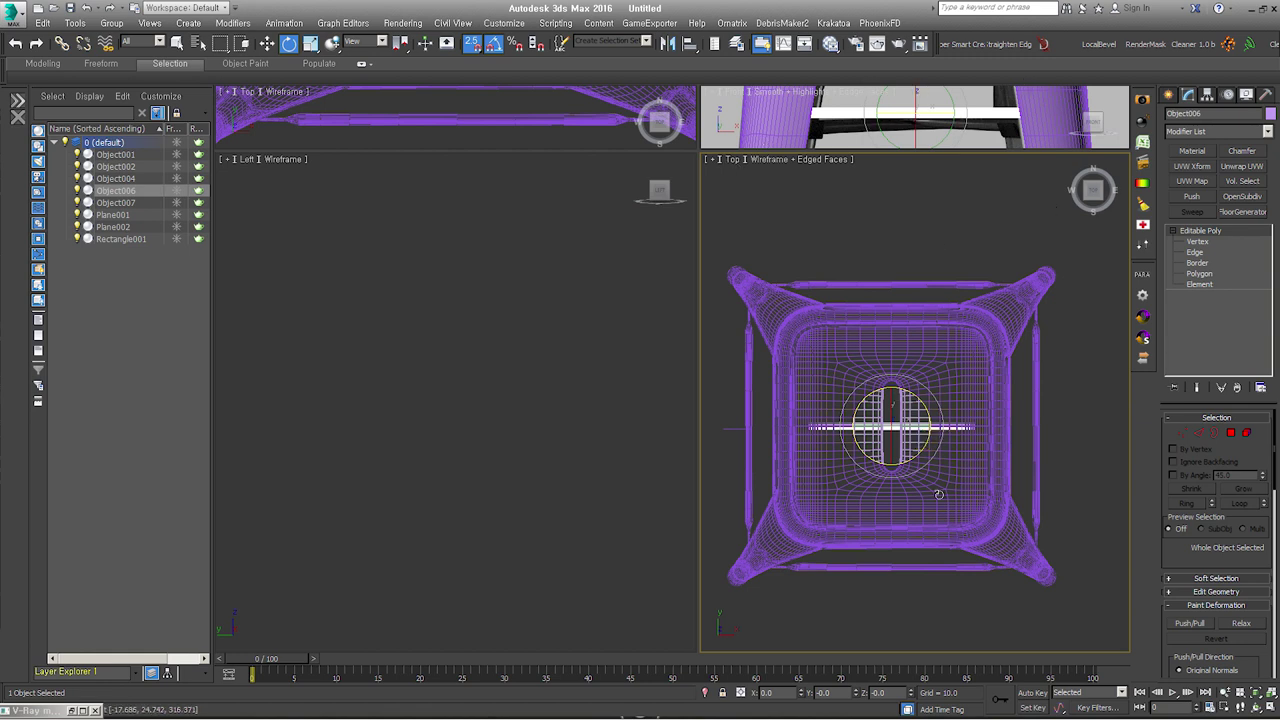
mouse_move(916, 453)
mouse_down()
mouse_move(891, 471)
mouse_move(895, 460)
mouse_up()
Step: Scale the crossbar up to 172% across the seat
right_click(876, 410)
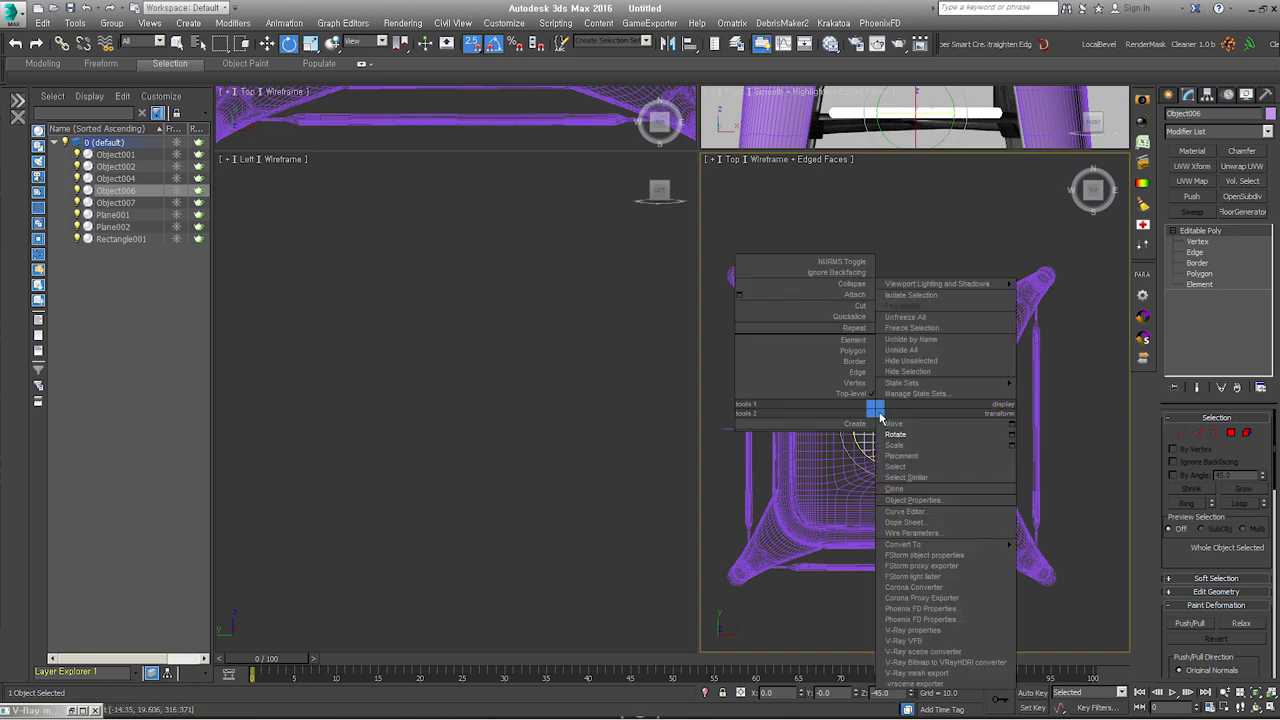
click(903, 447)
mouse_move(894, 410)
mouse_down()
mouse_move(905, 348)
mouse_move(908, 400)
mouse_up()
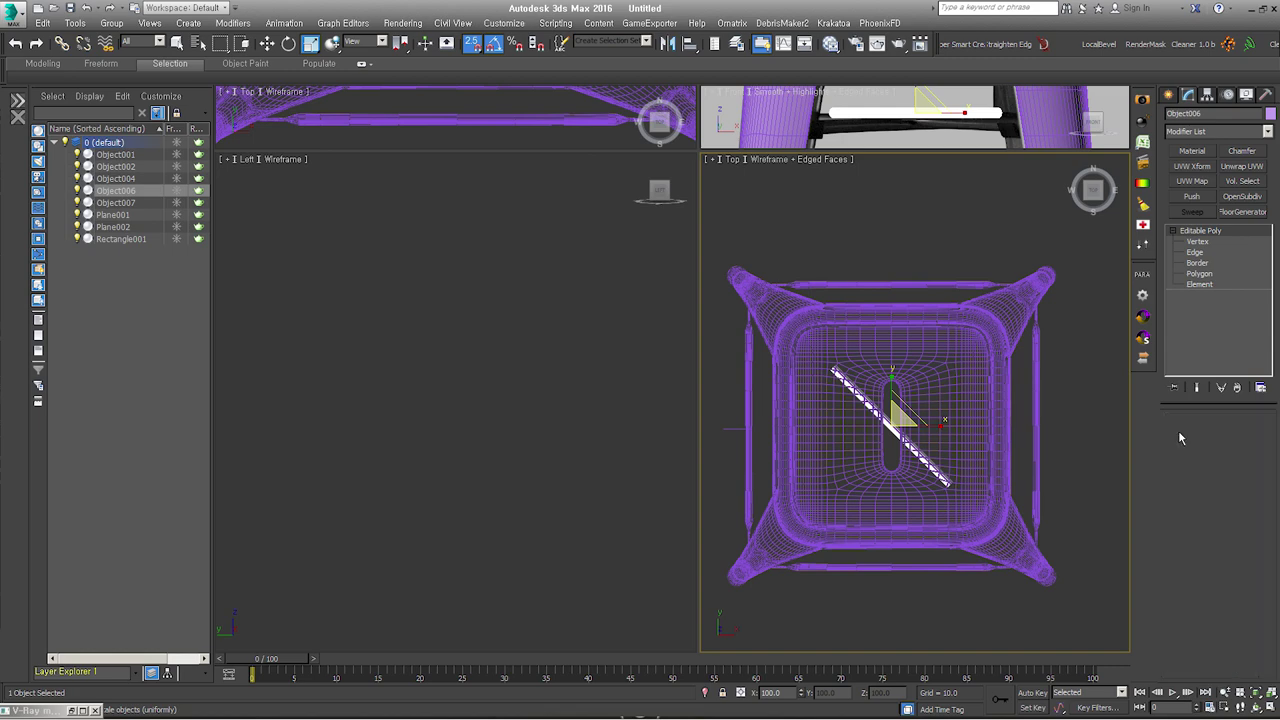
Step: Stretch the bar's edge loop longer so its ends reach into the legs
click(1199, 433)
key(2)
key(z)
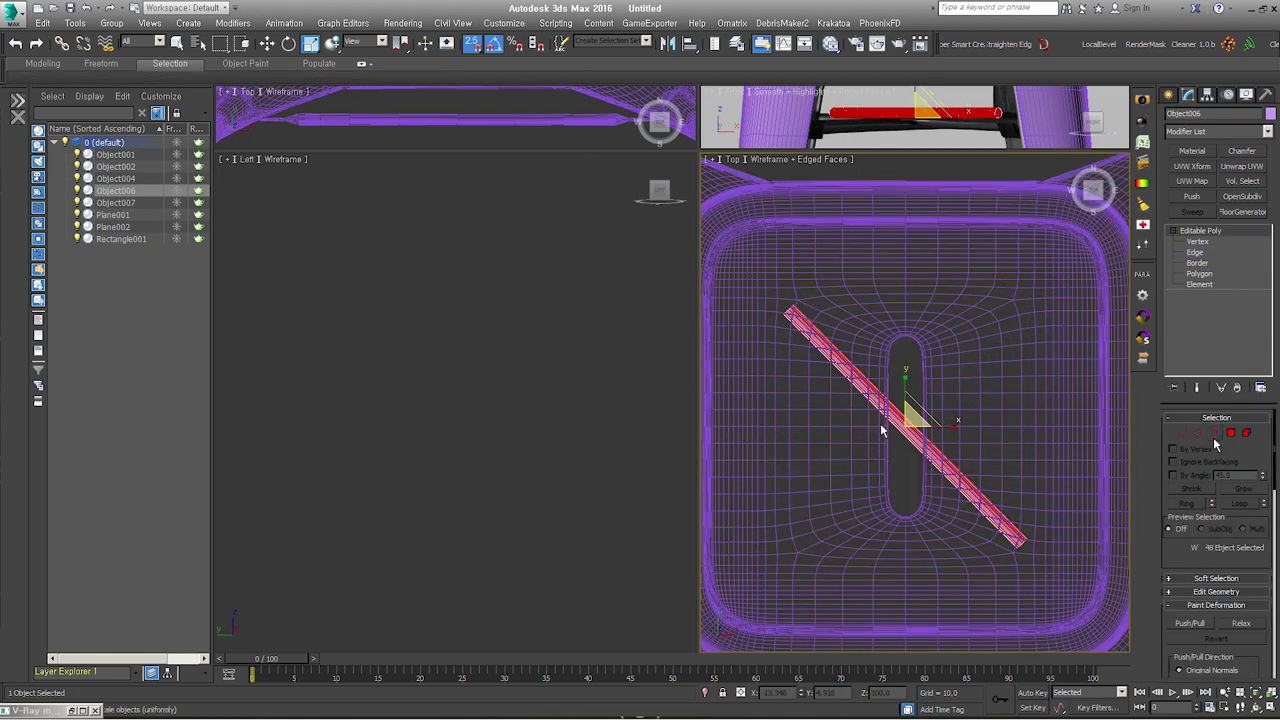
key(2)
drag(910, 410, 895, 368)
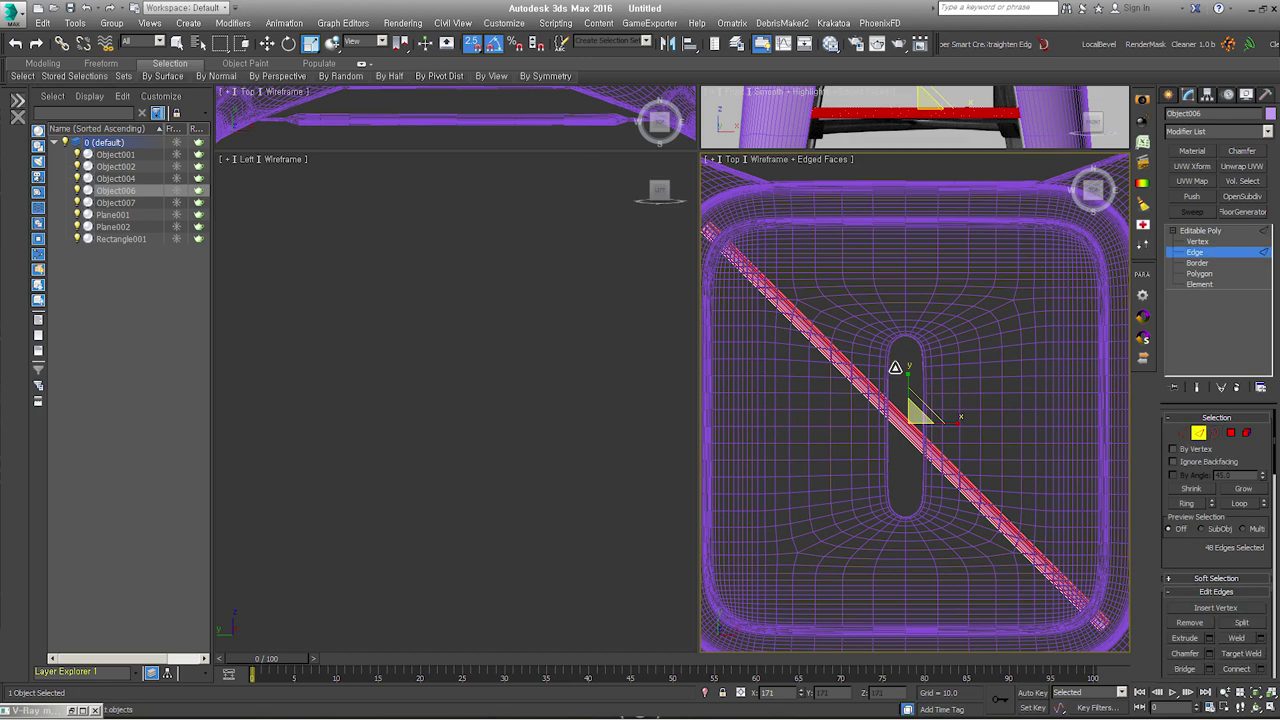
click(890, 422)
Step: Orbit around the stool in shaded view to check the diagonal crossbar's fit
alt+middle_drag(890, 422, 911, 485)
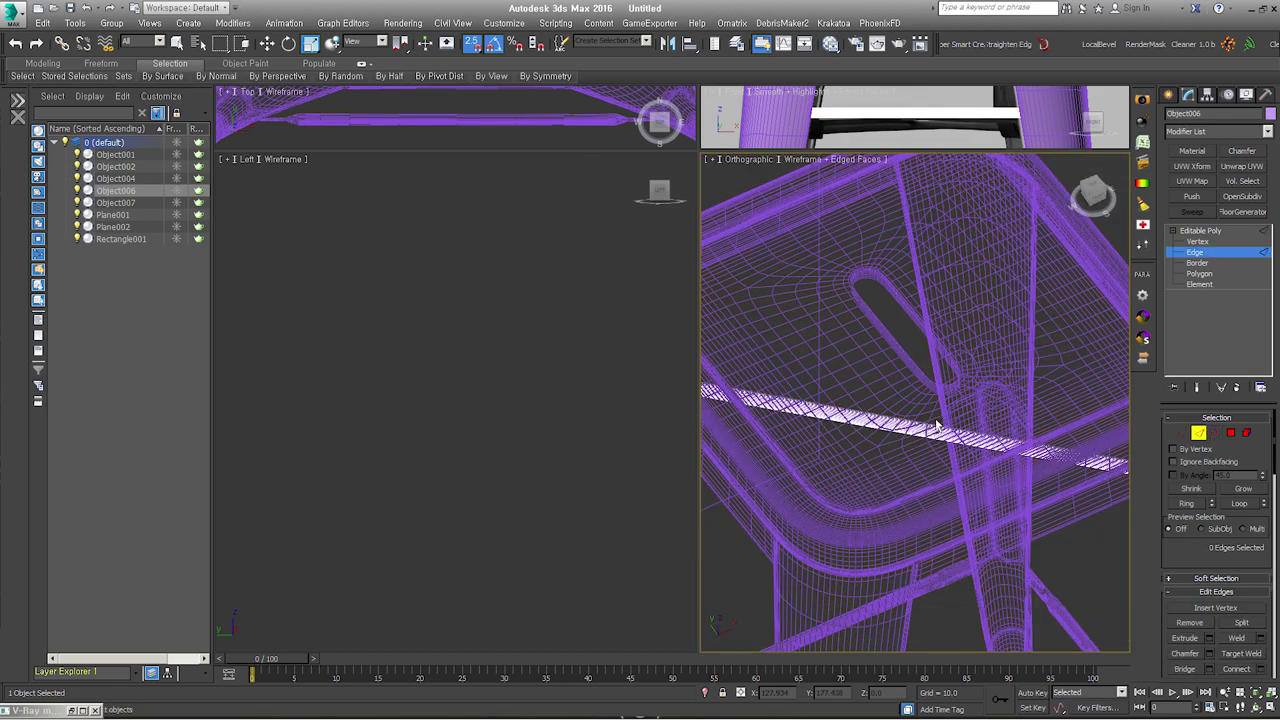
key(F3)
mouse_move(1020, 471)
alt+middle_down()
mouse_move(946, 420)
mouse_move(1062, 419)
mouse_move(1063, 397)
mouse_move(1107, 428)
alt+middle_up()
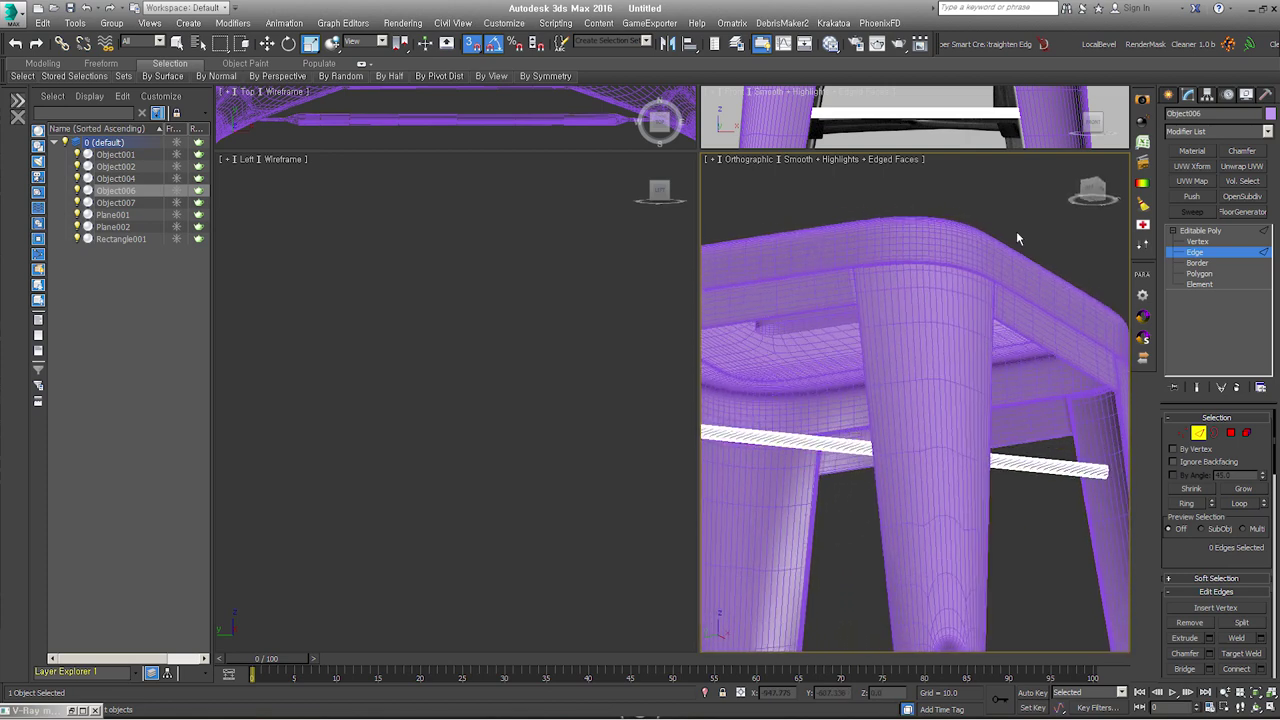
mouse_move(1072, 507)
alt+middle_down()
mouse_move(1063, 429)
mouse_move(1059, 446)
mouse_move(1081, 413)
mouse_move(1016, 422)
mouse_move(1127, 429)
alt+middle_up()
key(ctrl+a)
mouse_move(888, 378)
alt+middle_down()
mouse_move(899, 446)
mouse_move(848, 432)
mouse_move(868, 394)
alt+middle_up()
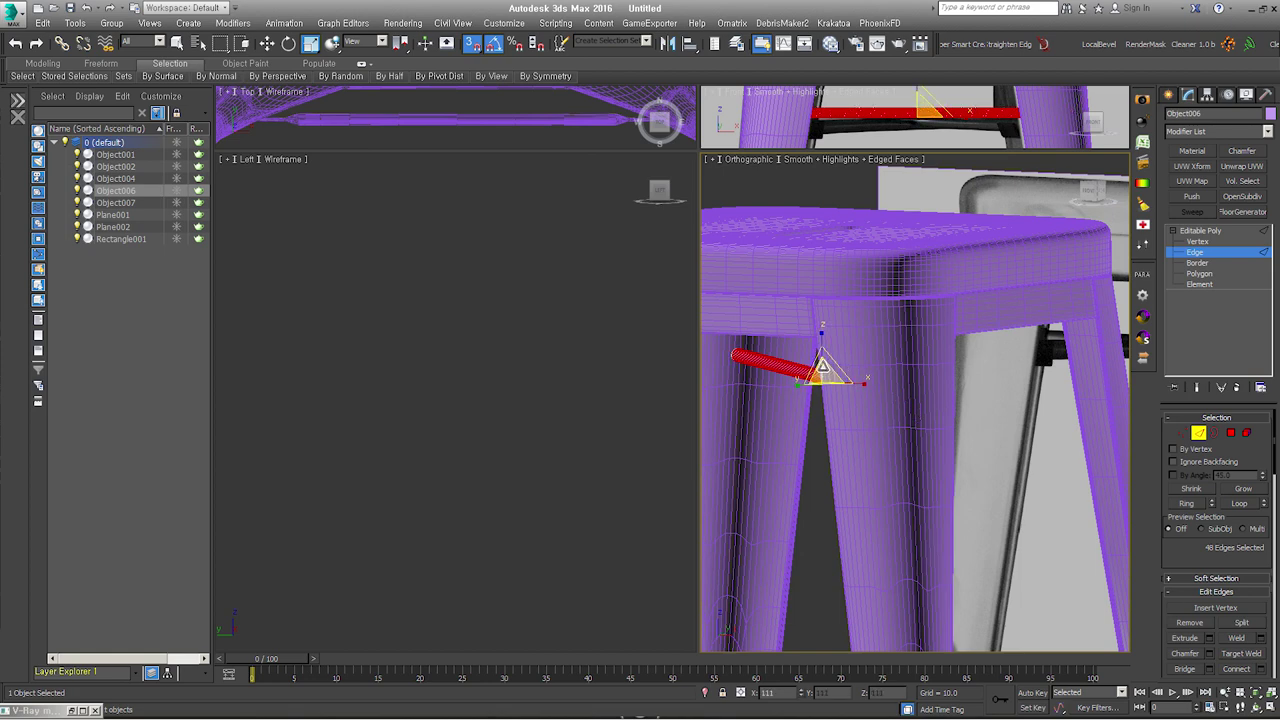
mouse_move(822, 366)
alt+middle_down()
mouse_move(831, 426)
mouse_move(883, 427)
mouse_move(907, 373)
mouse_move(869, 362)
mouse_move(925, 393)
mouse_move(912, 383)
alt+middle_up()
click(967, 465)
scroll(912, 383, up, 3)
scroll(869, 352, up, 3)
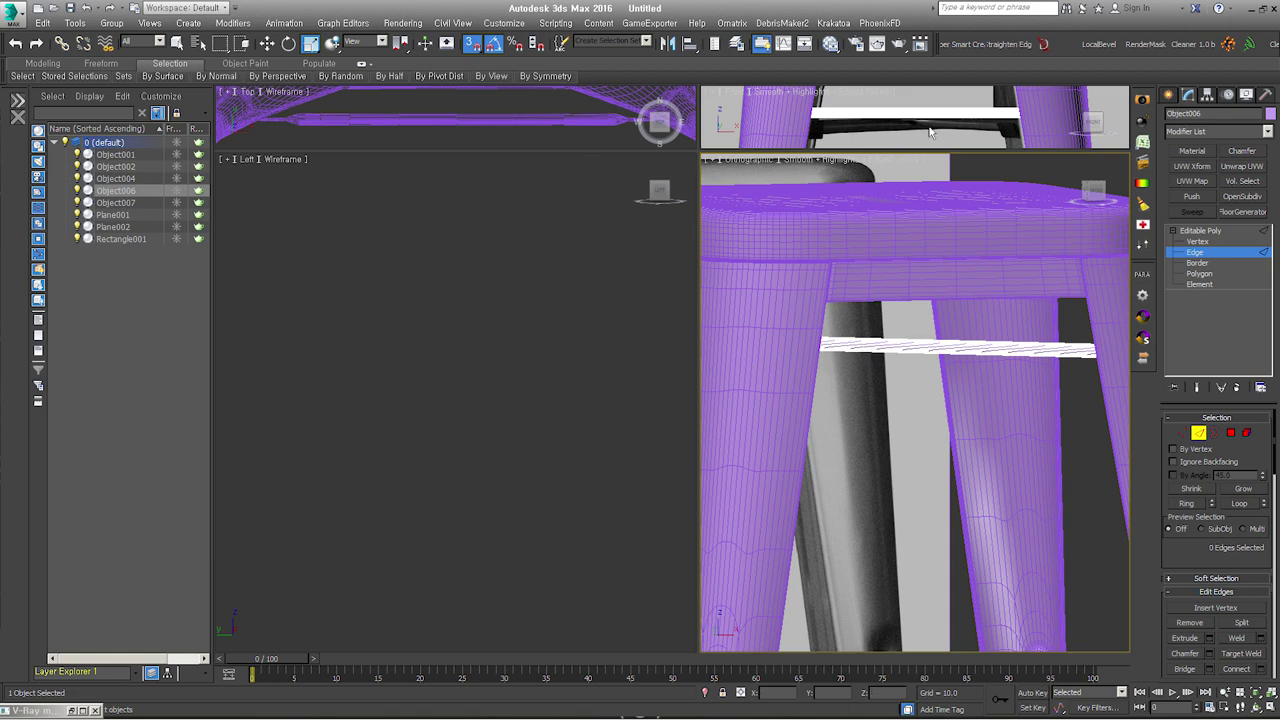
mouse_move(913, 347)
alt+middle_down()
mouse_move(916, 362)
mouse_move(906, 347)
alt+middle_up()
key(2)
right_click(906, 347)
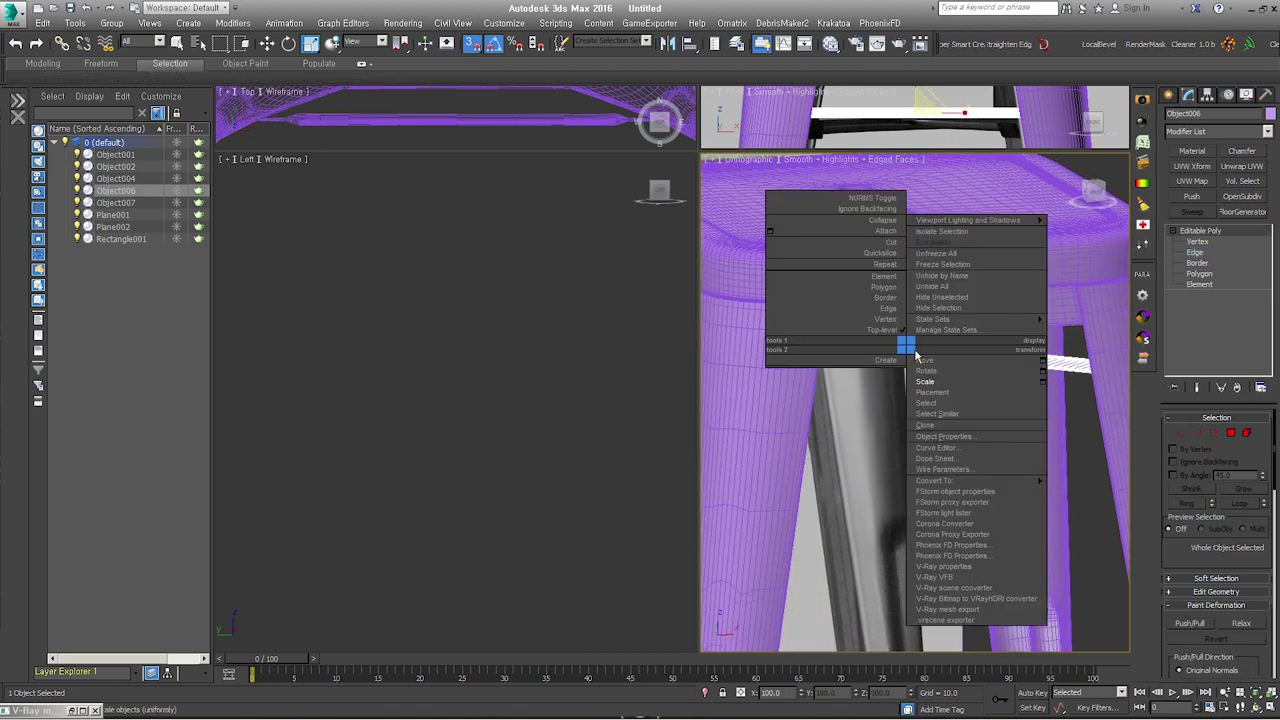
Step: Shift-rotate the crossbar 90° and clone it as Object008 to form an X
key(Escape)
key(2)
click(913, 371)
key(2)
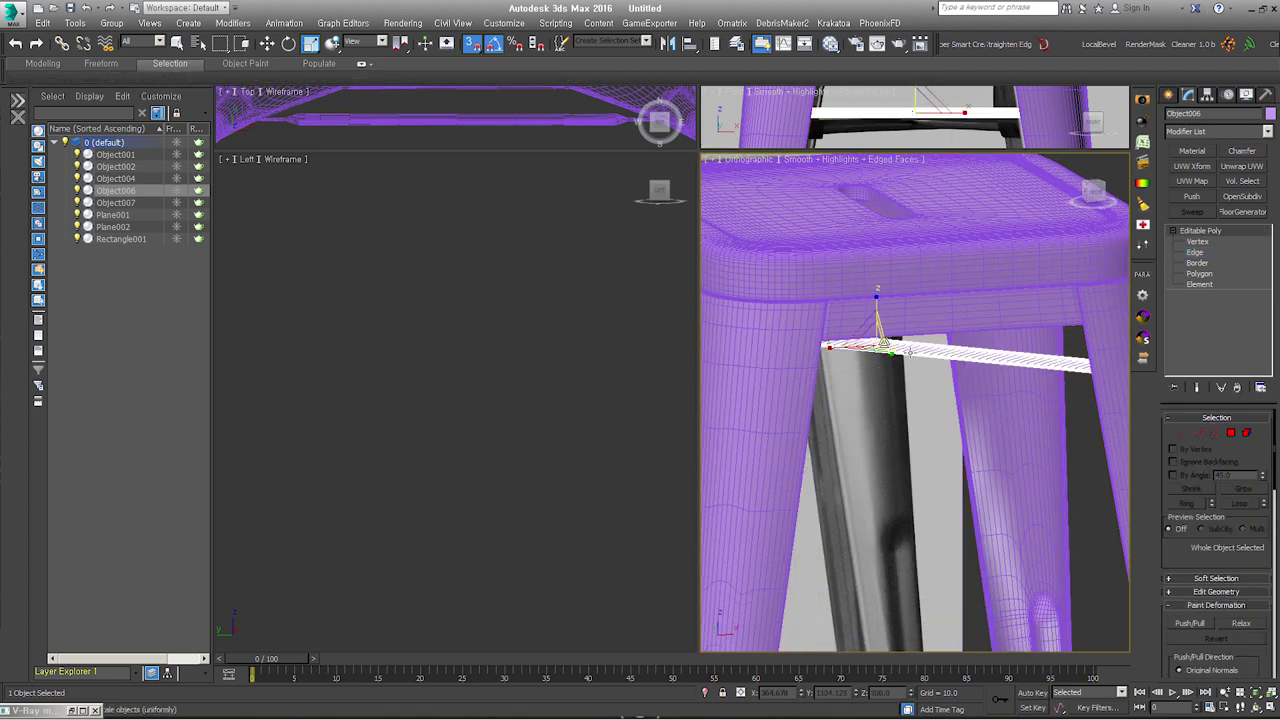
key(2)
key(2)
right_click(903, 352)
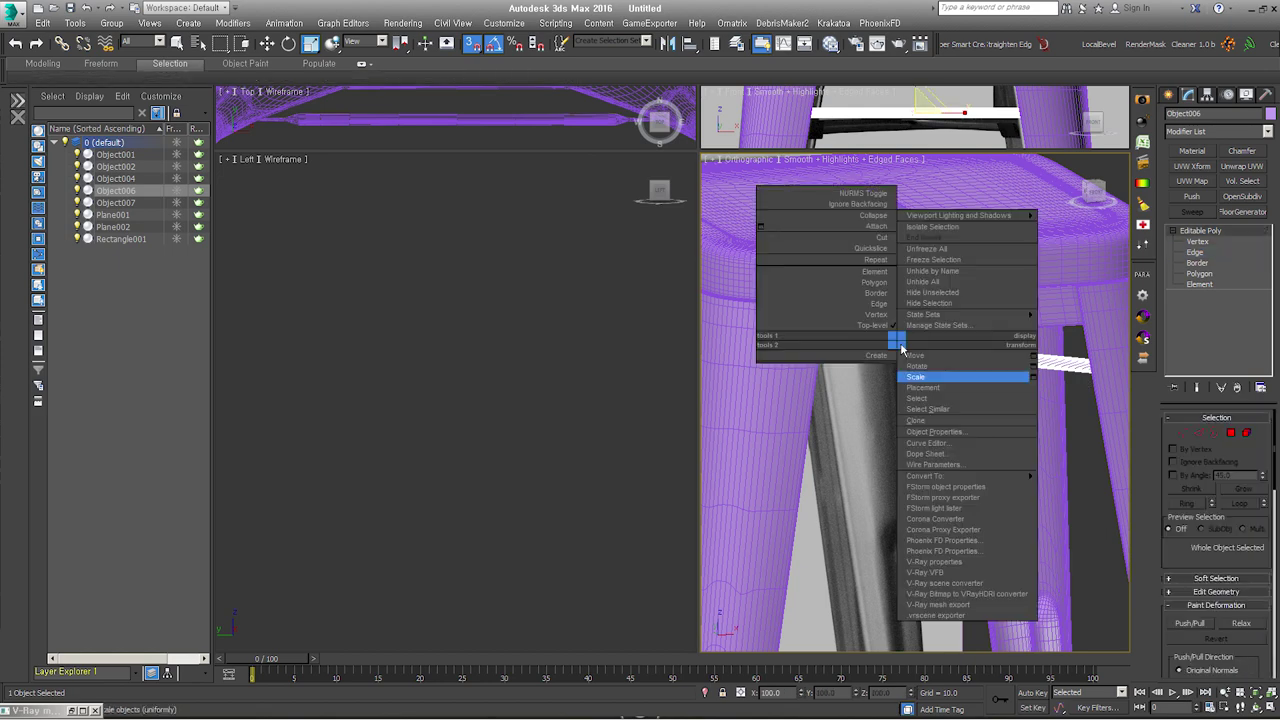
click(917, 366)
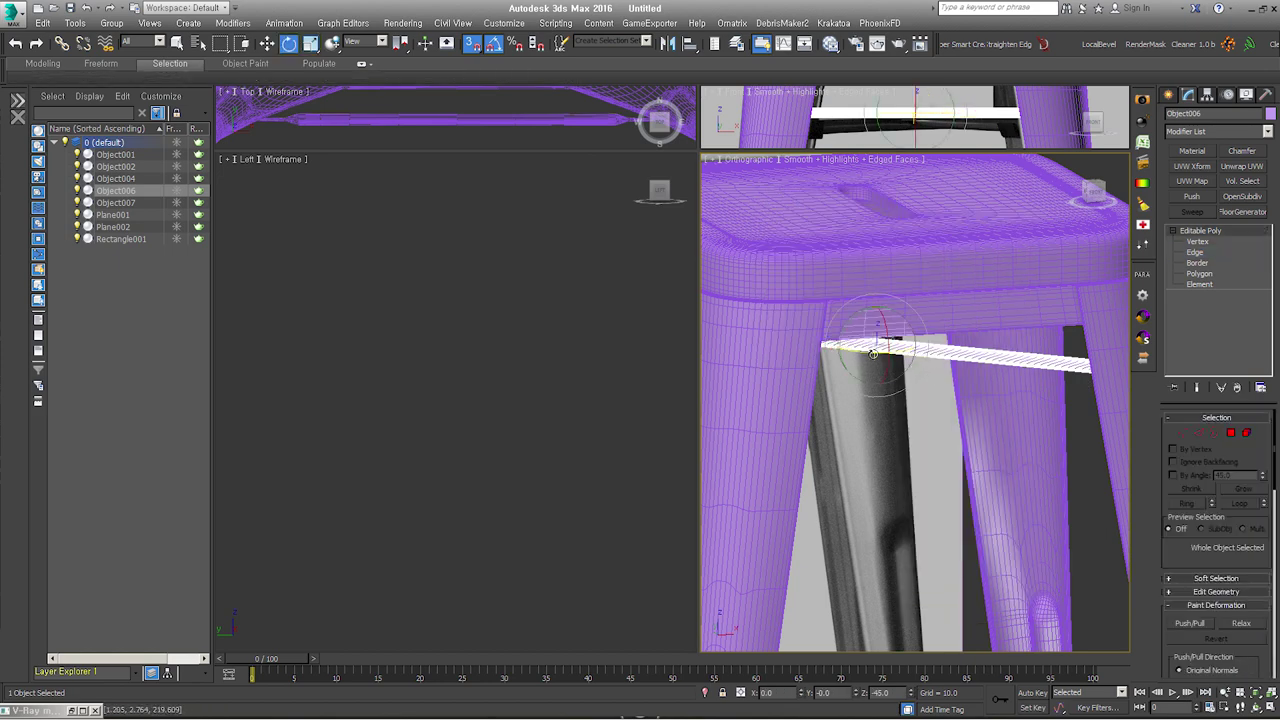
shift+drag(873, 352, 931, 385)
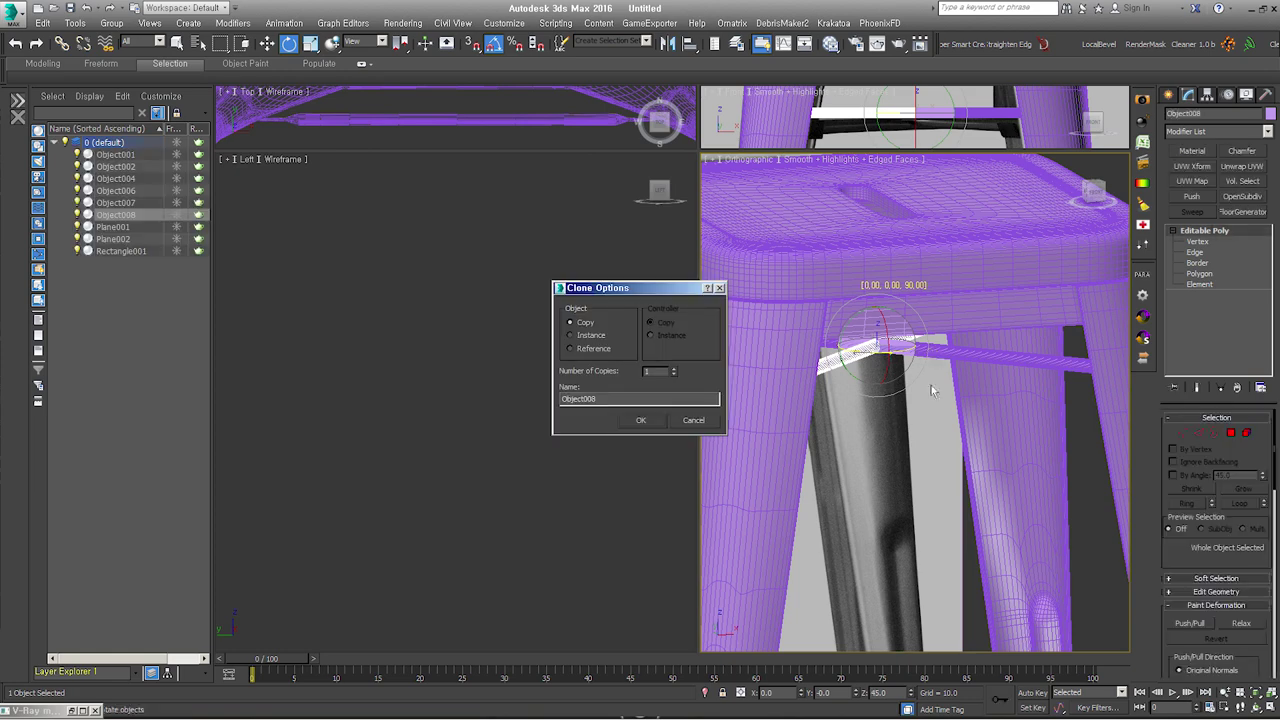
click(643, 423)
Step: Select both crossbars, add one shared Edit Poly modifier, and enter Edge level
mouse_move(971, 351)
alt+middle_down()
mouse_move(943, 363)
mouse_move(952, 357)
alt+middle_up()
ctrl+click(952, 357)
key(alt+e)
click(1210, 253)
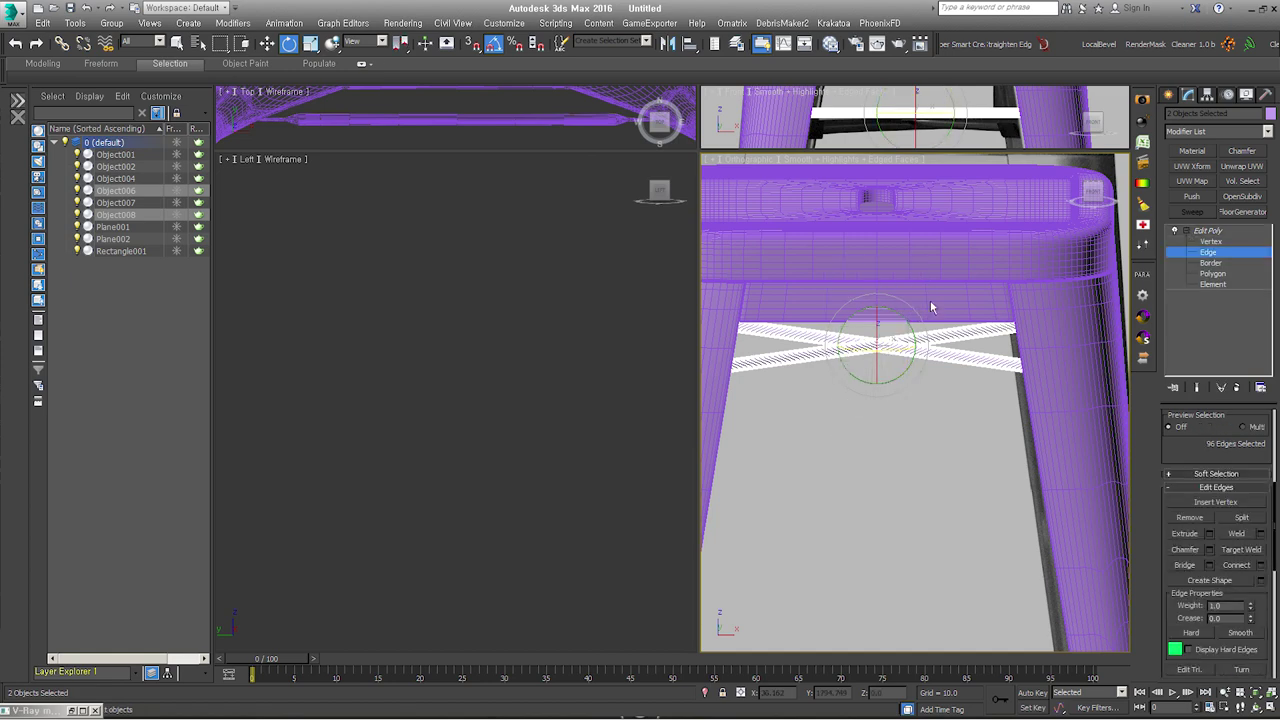
Step: Isolate the two bars in Top view and try an edge extrude width of 2.119, then cancel it
key(alt+q)
key(t)
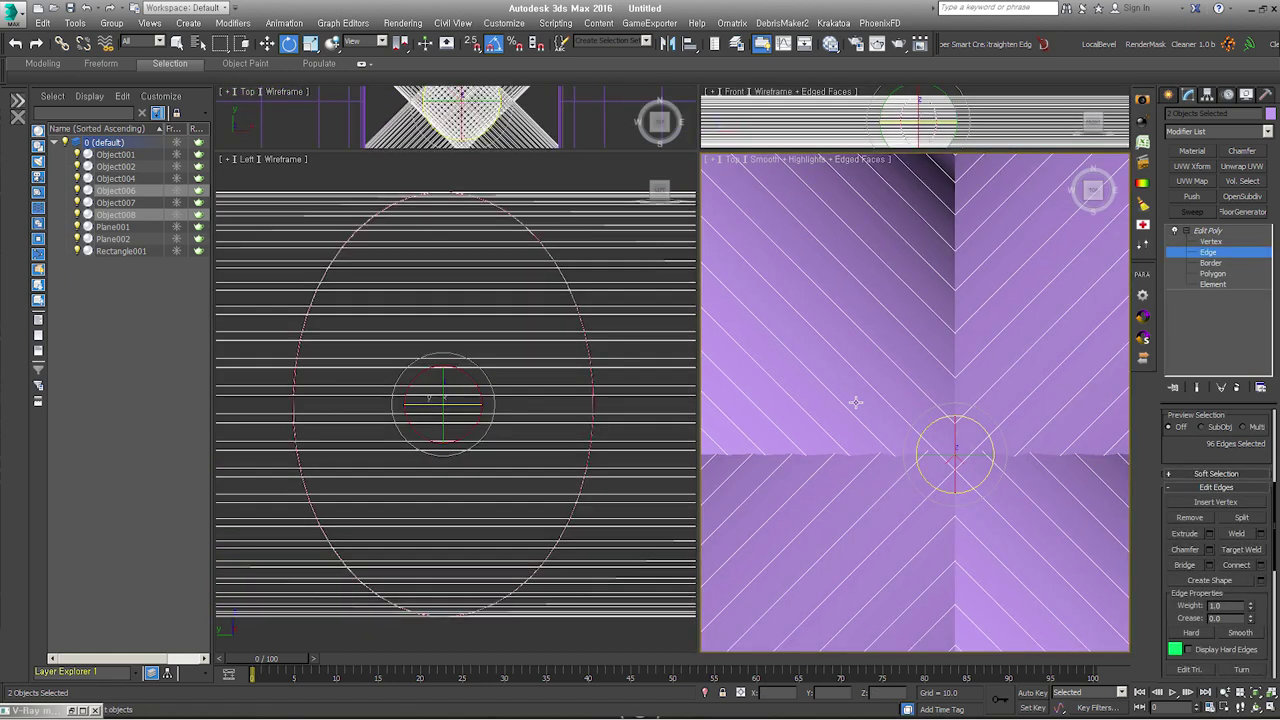
key(F3)
scroll(942, 443, down, 3)
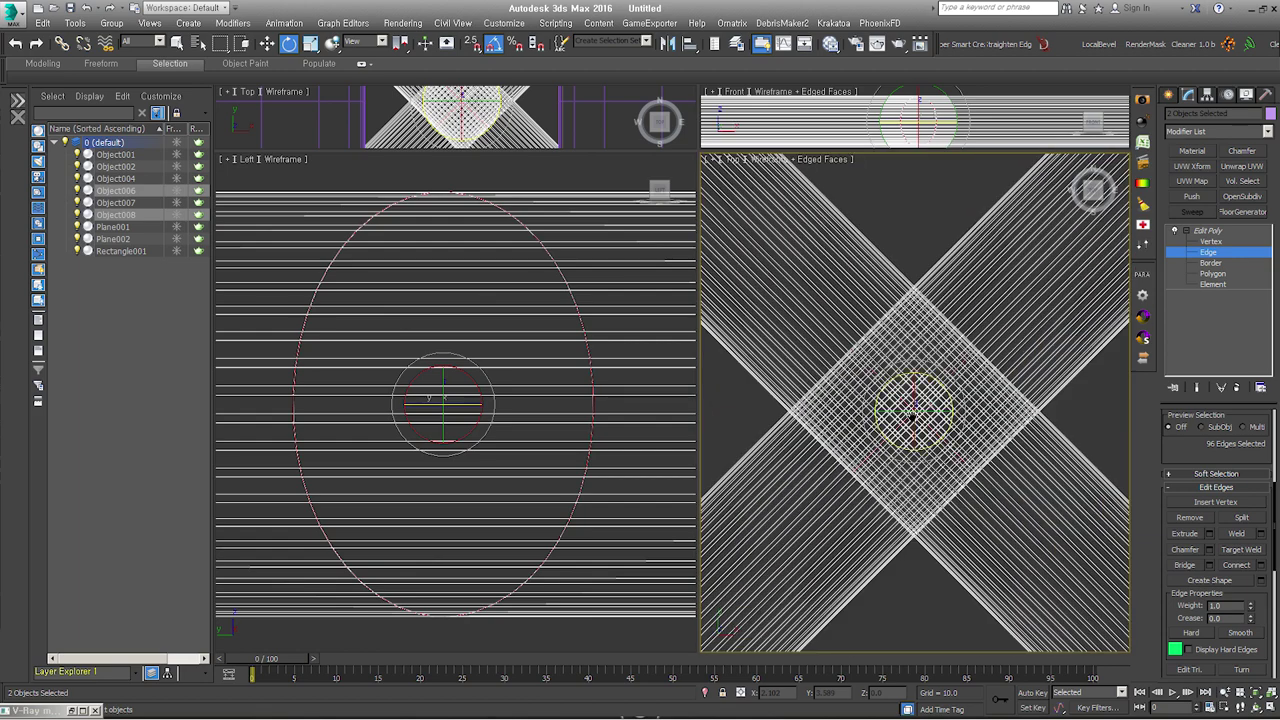
right_click(937, 390)
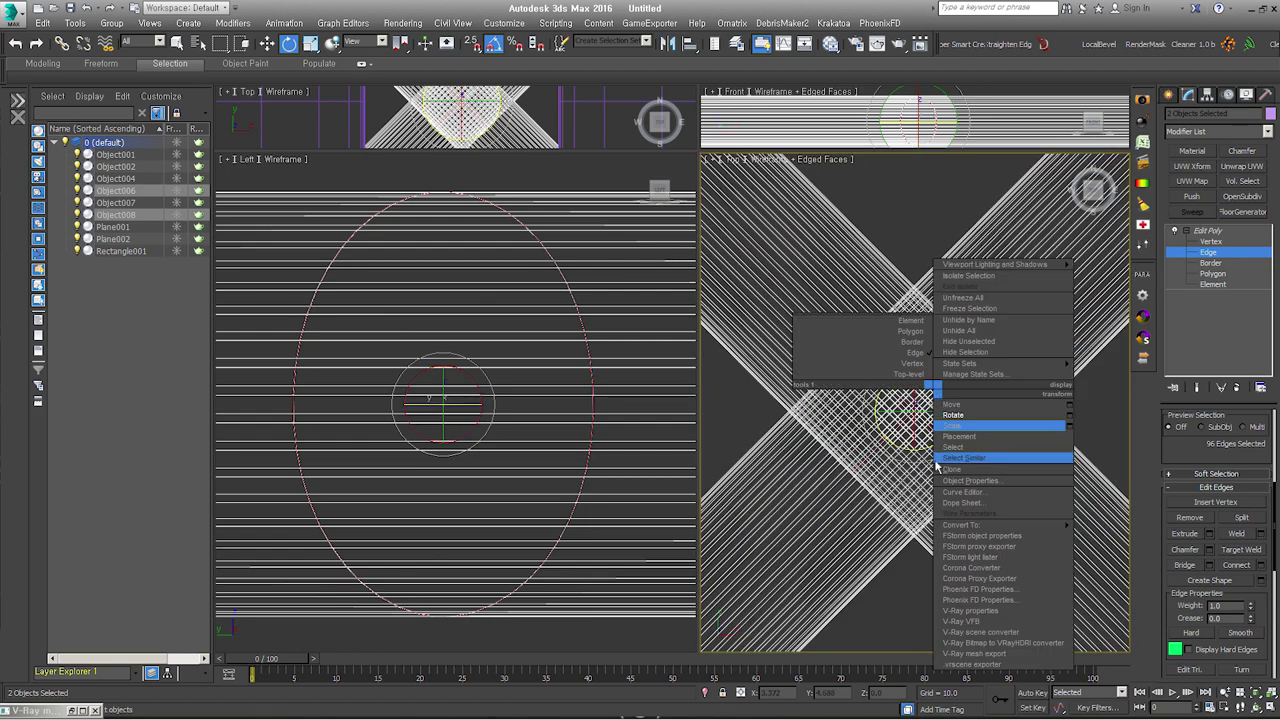
click(1187, 457)
click(1209, 534)
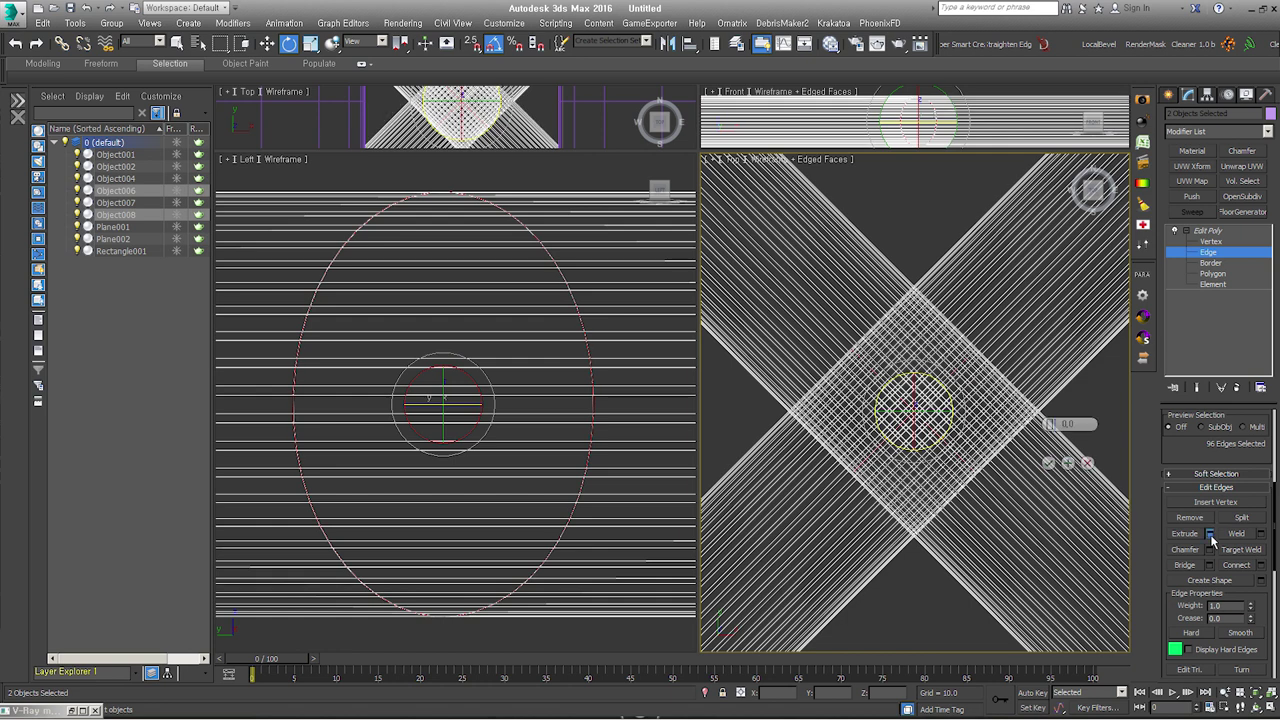
drag(1050, 443, 1077, 225)
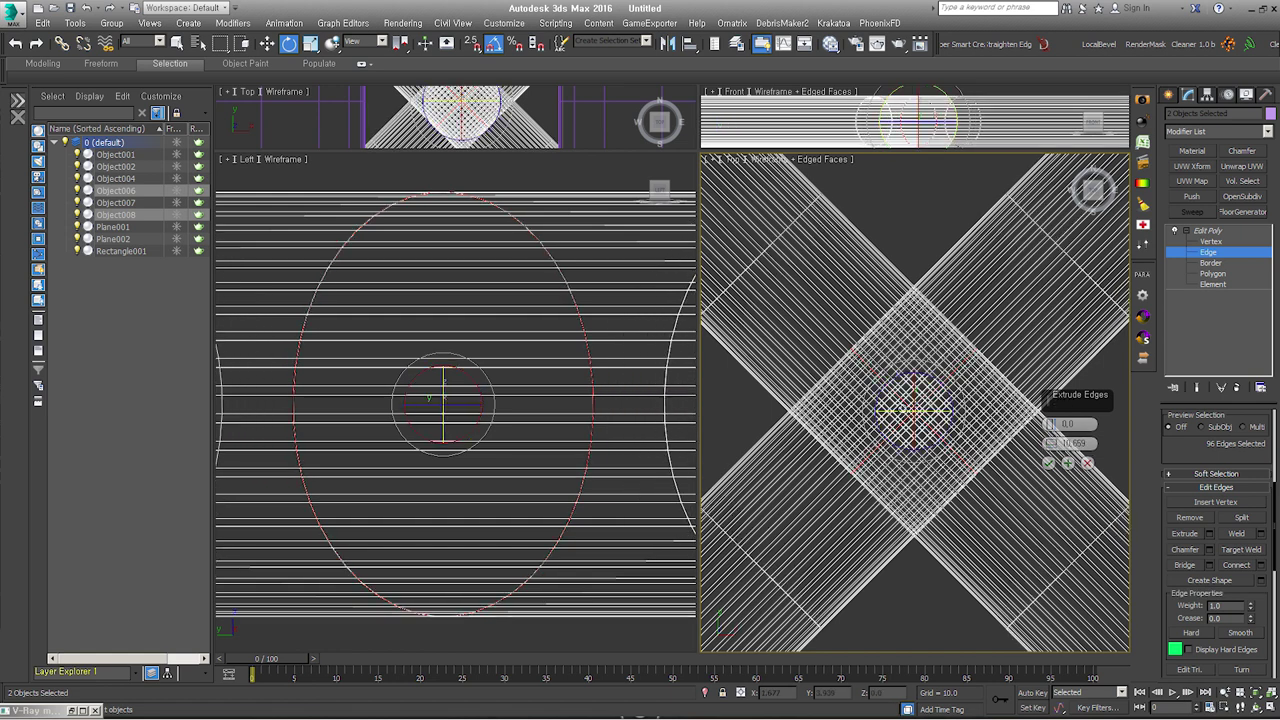
right_click(897, 404)
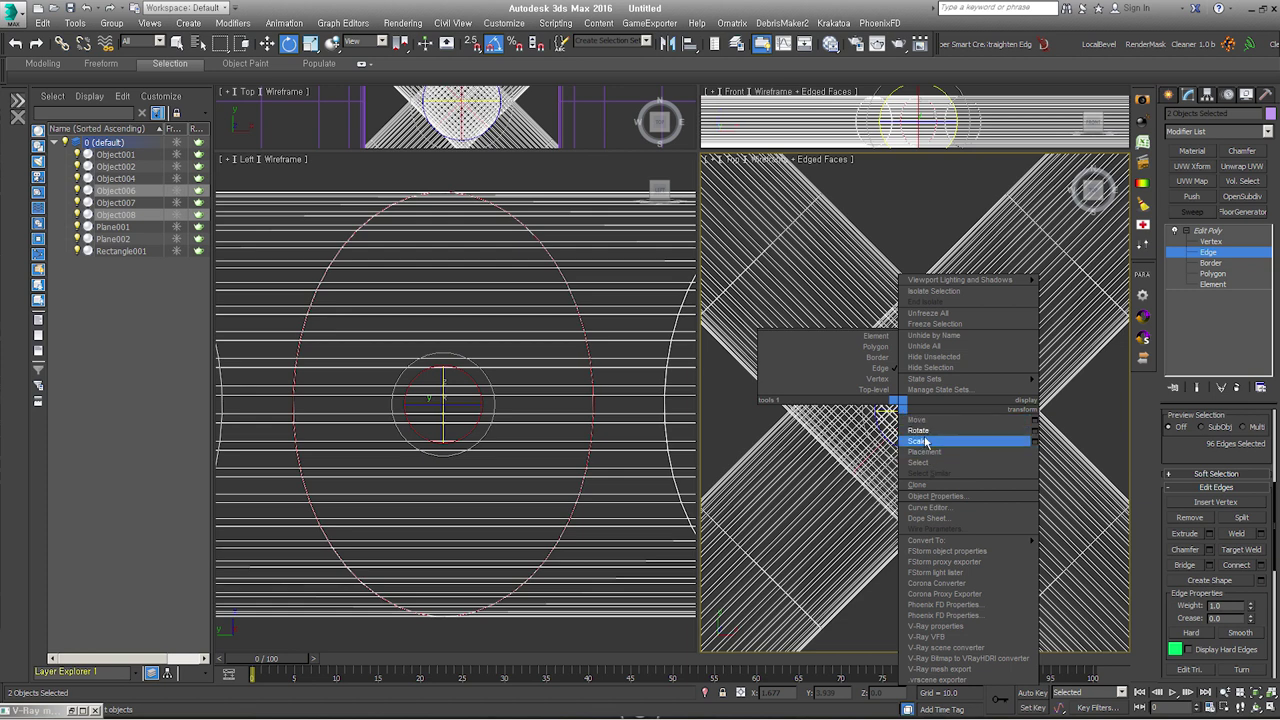
Step: Chamfer the bars' edges by 4.488 and deselect everything
click(1210, 548)
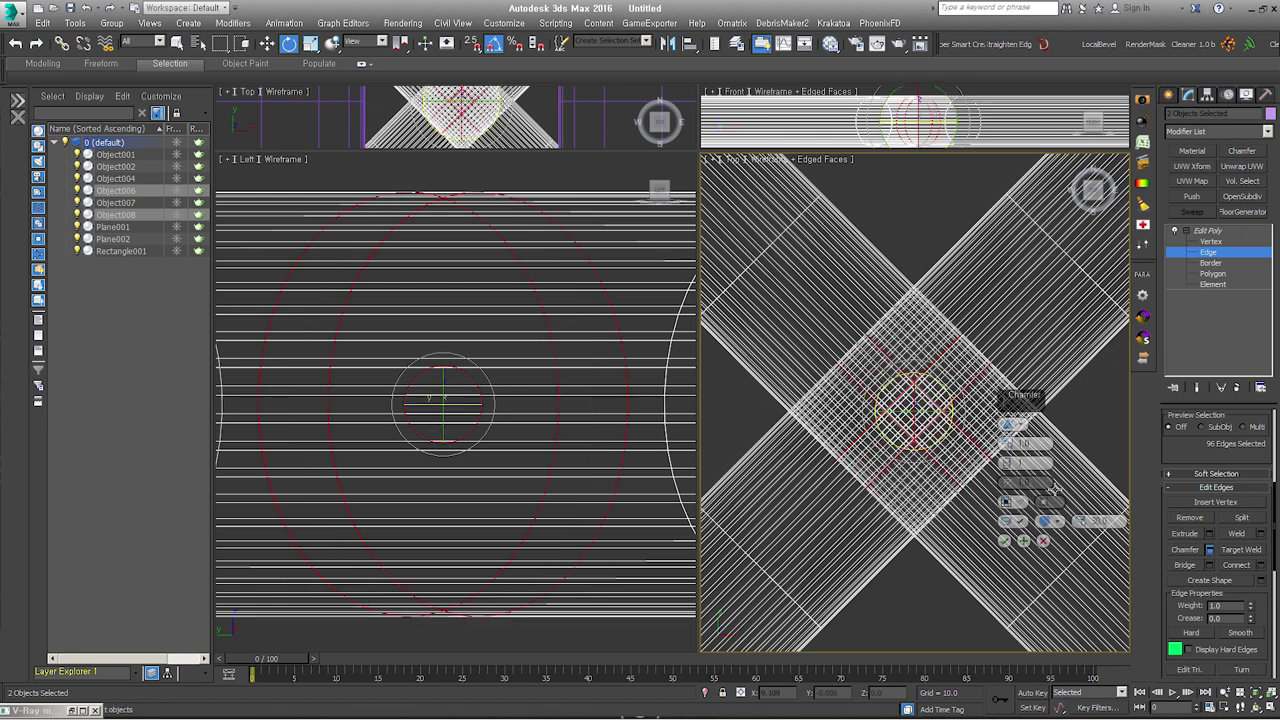
drag(1008, 446, 1009, 374)
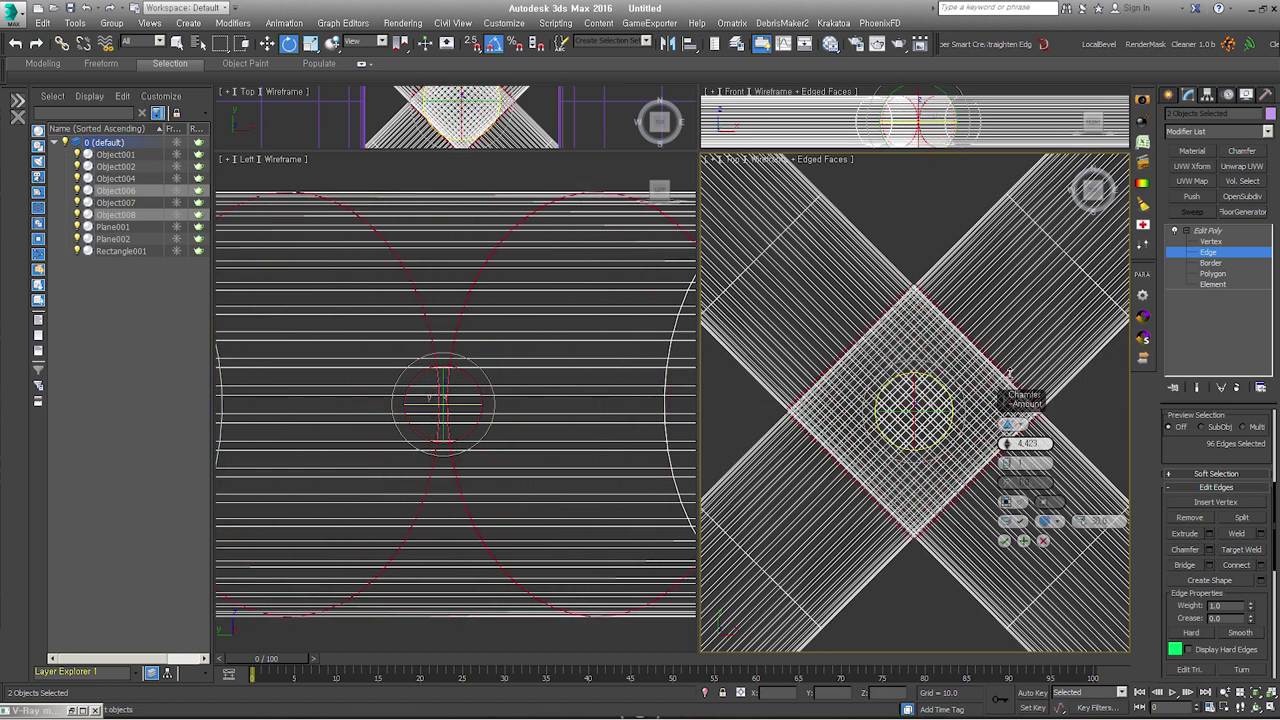
click(1005, 541)
mouse_move(994, 534)
alt+middle_down()
mouse_move(984, 421)
mouse_move(950, 546)
alt+middle_up()
click(950, 546)
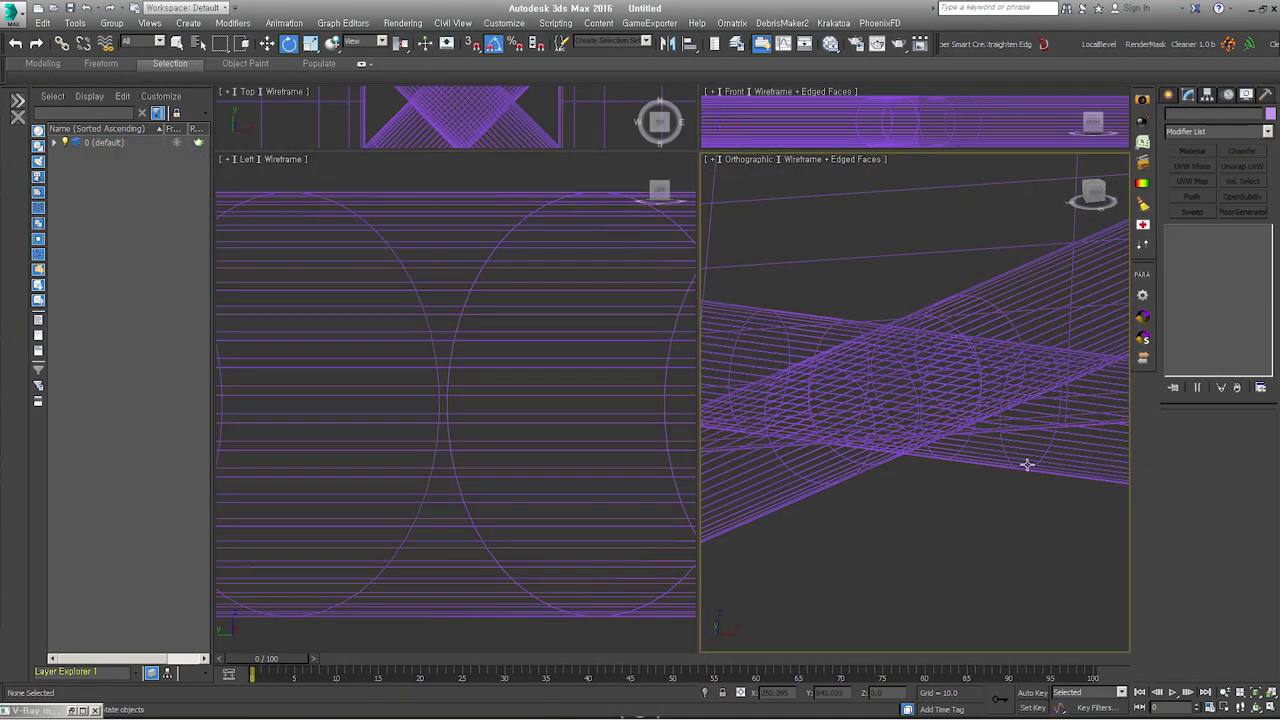
Step: Select Object006's middle polygons and scale them down to pinch the bar
click(1025, 466)
alt+middle_drag(967, 452, 988, 476)
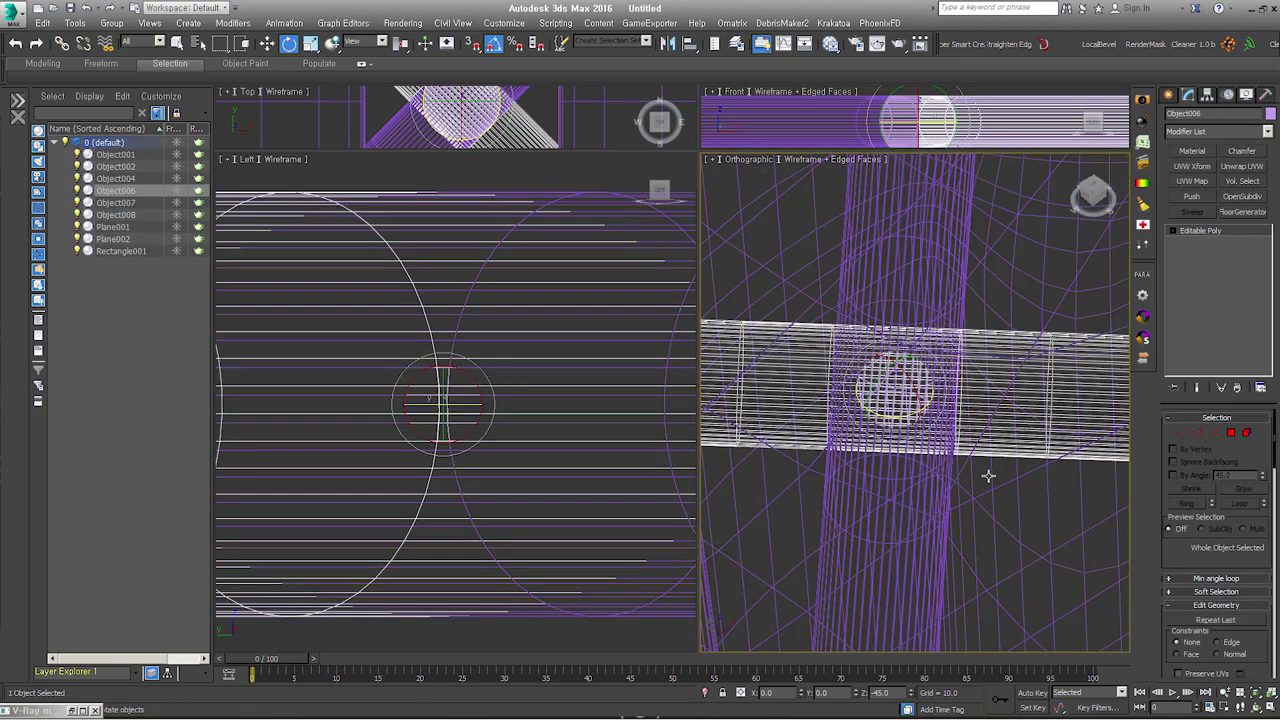
click(1230, 432)
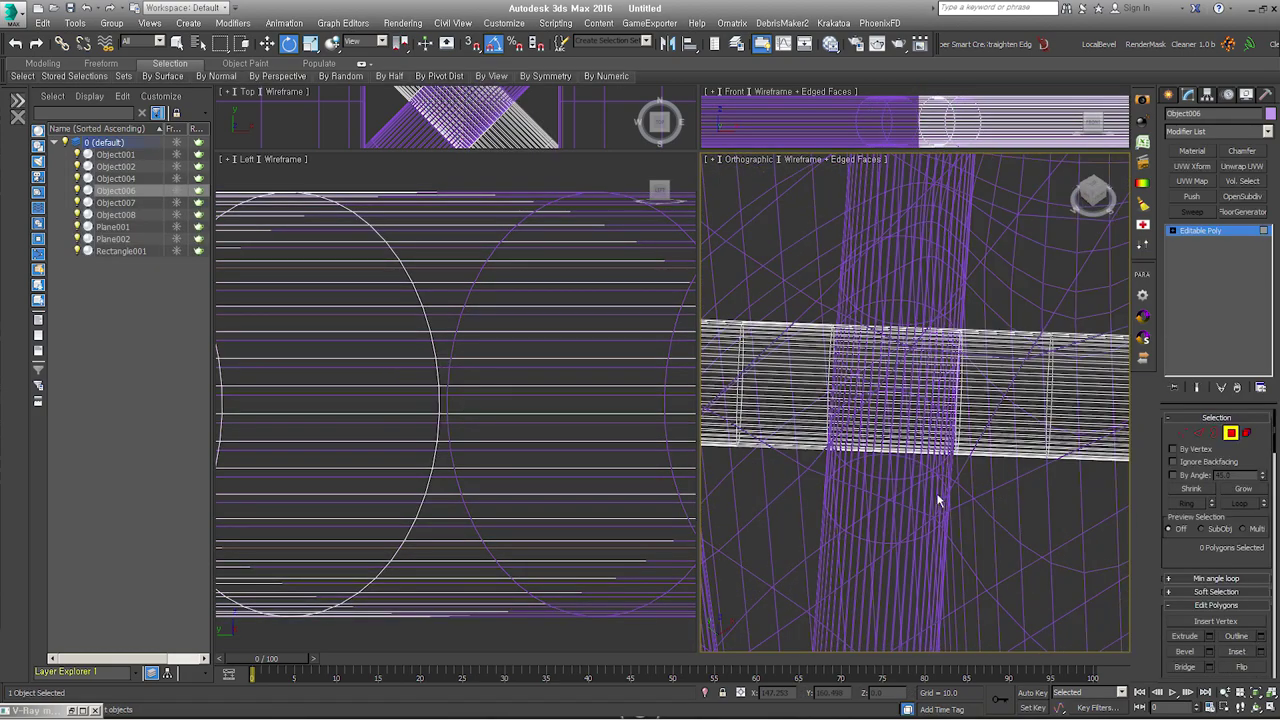
drag(896, 295, 894, 292)
alt+middle_drag(894, 300, 886, 368)
right_click(886, 368)
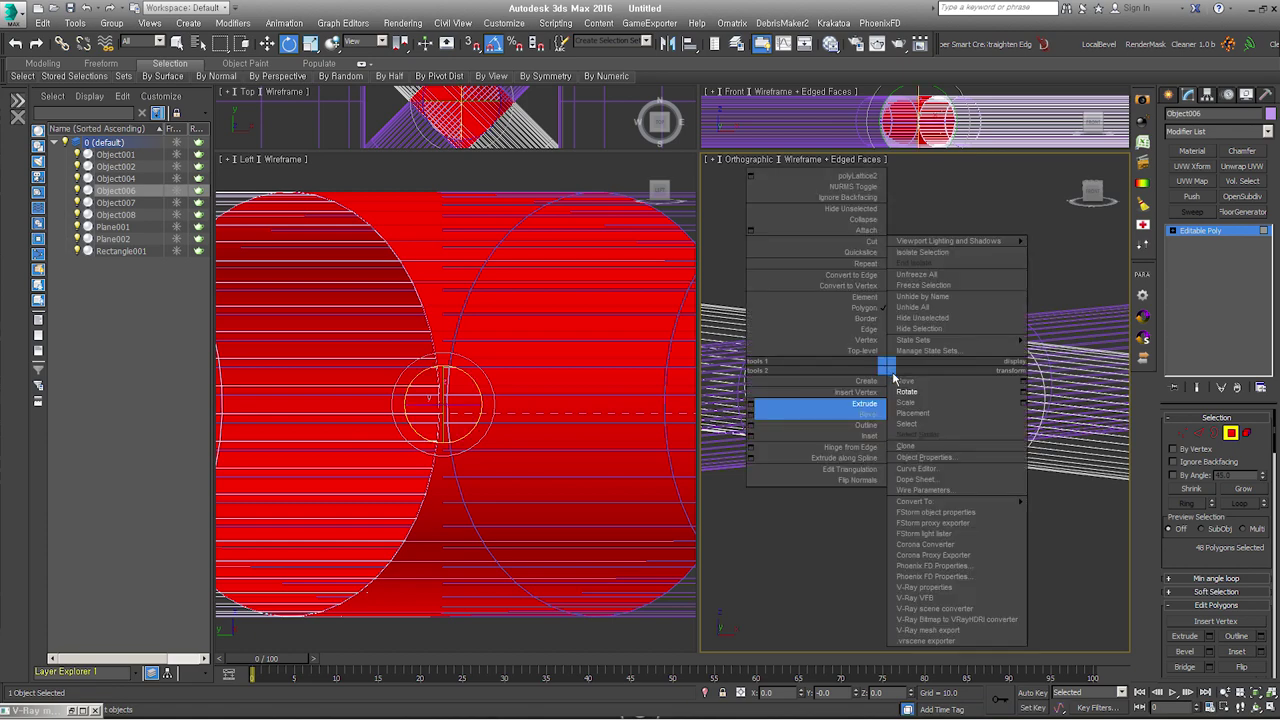
click(905, 403)
drag(891, 343, 900, 455)
Step: Move the second brace bar Object008 slightly up along Z
click(1238, 432)
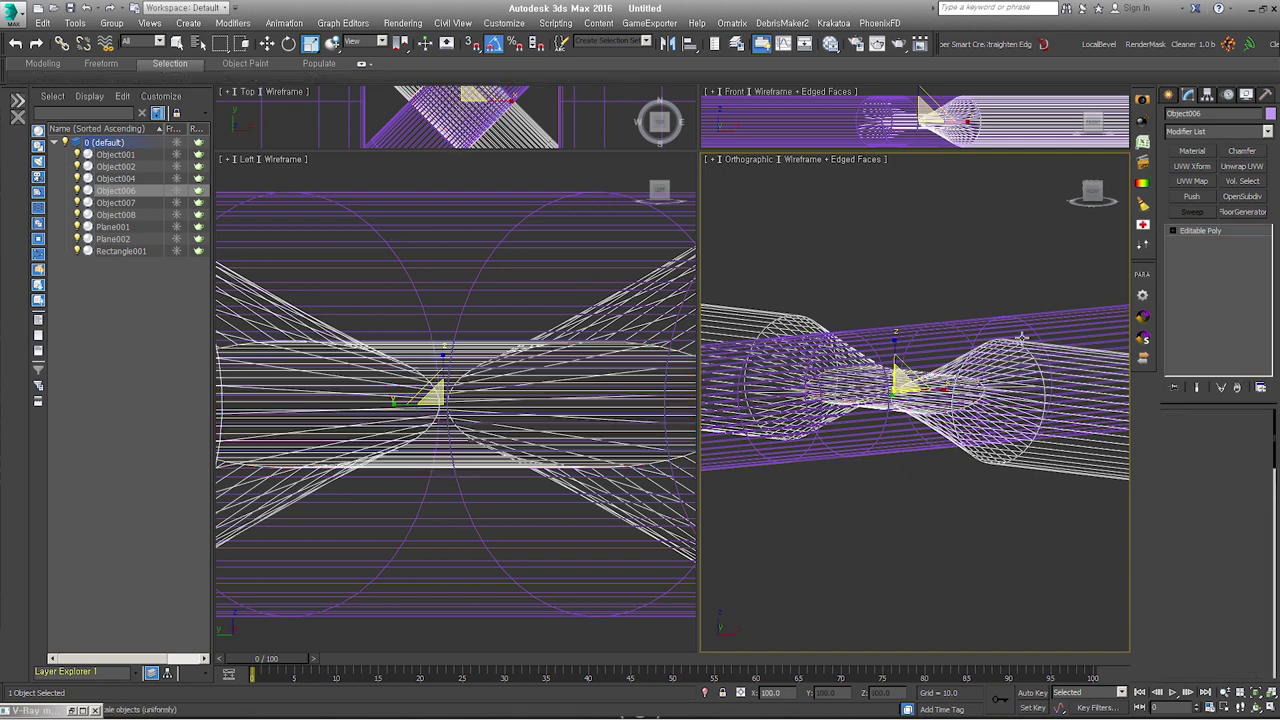
click(1231, 433)
alt+middle_drag(900, 420, 915, 477)
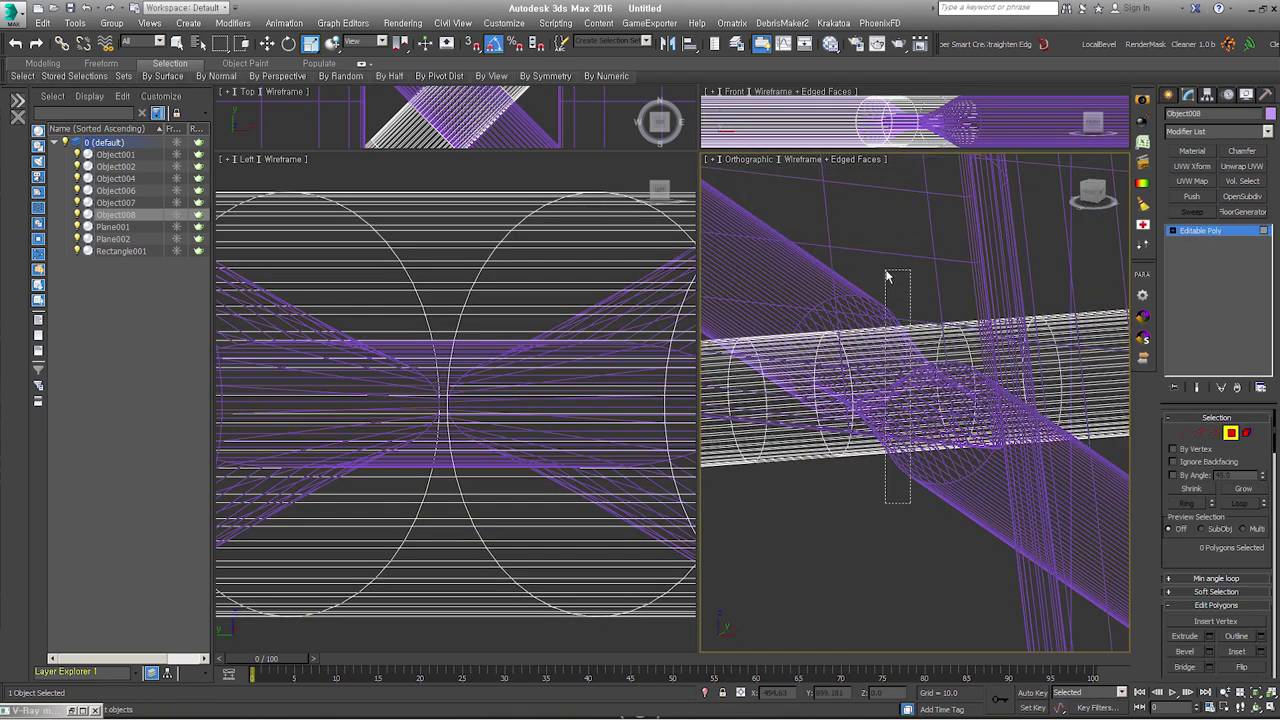
drag(886, 276, 885, 273)
key(z)
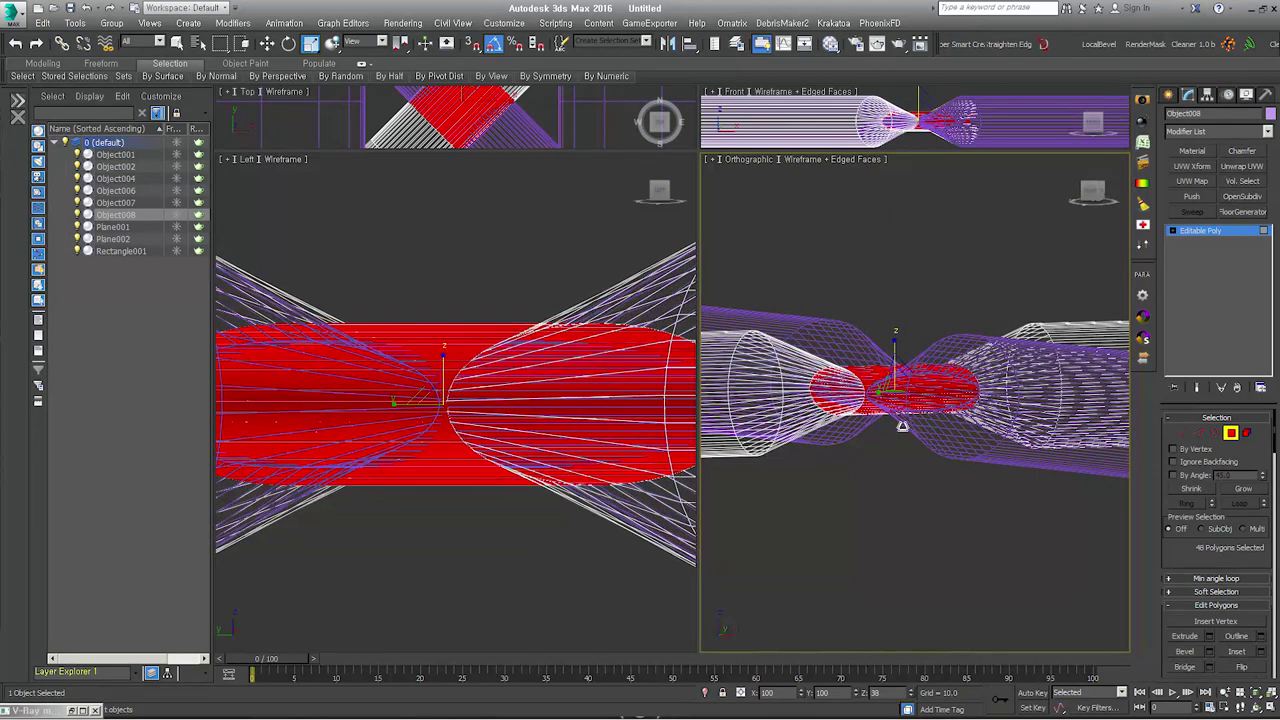
click(1231, 433)
right_click(894, 360)
click(920, 366)
drag(894, 348, 902, 358)
key(F3)
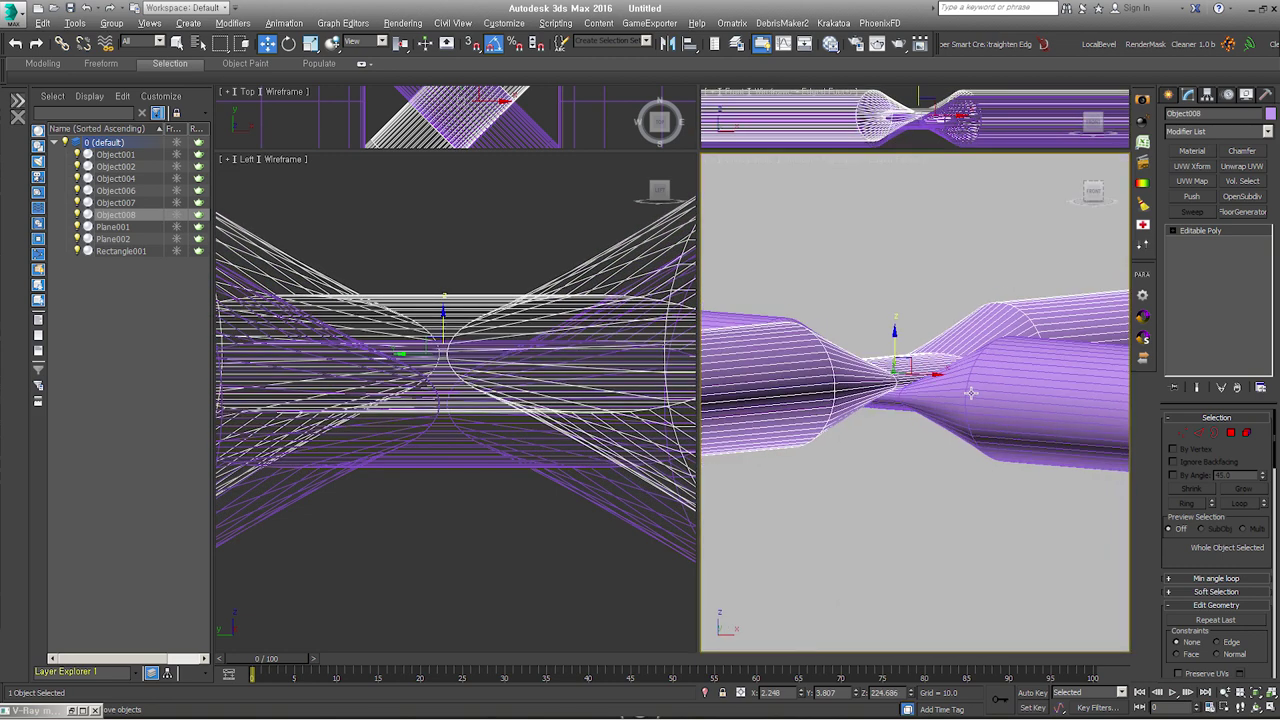
Step: Select both X-brace bars and add an Edit Poly modifier at Edge level
ctrl+click(1046, 381)
alt+middle_drag(952, 359, 952, 359)
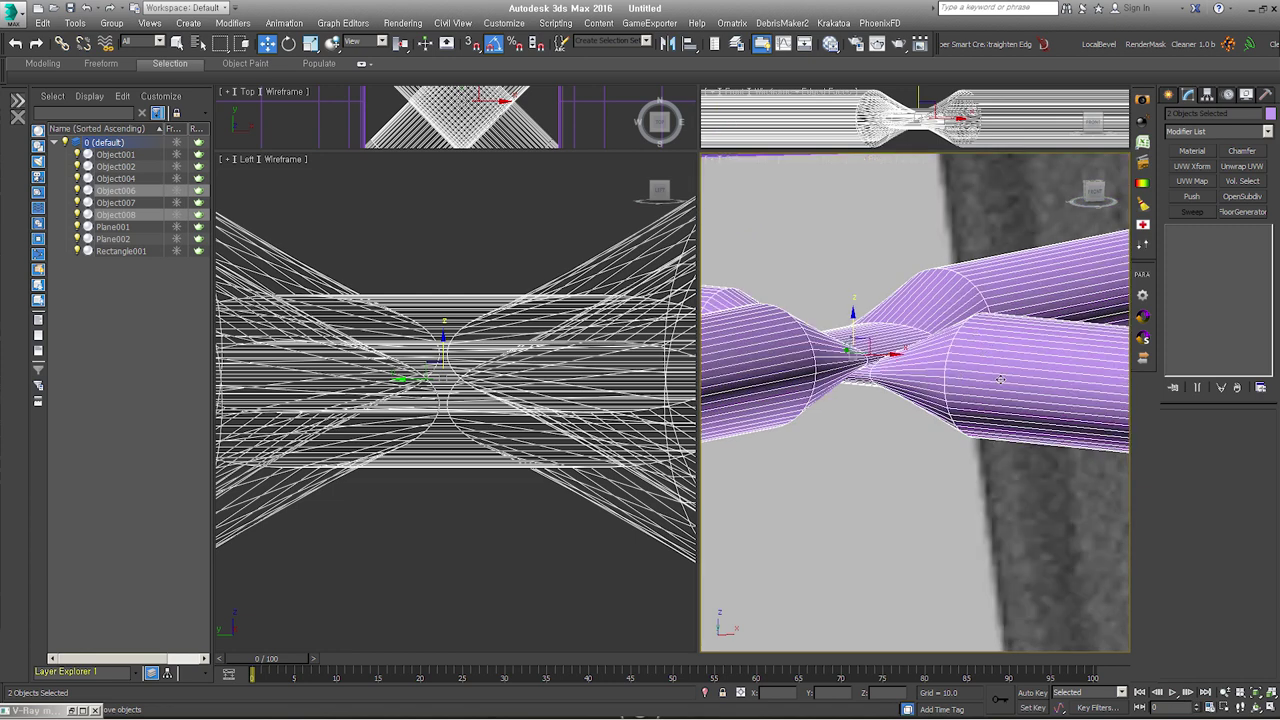
alt+middle_drag(1000, 379, 990, 368)
click(1175, 230)
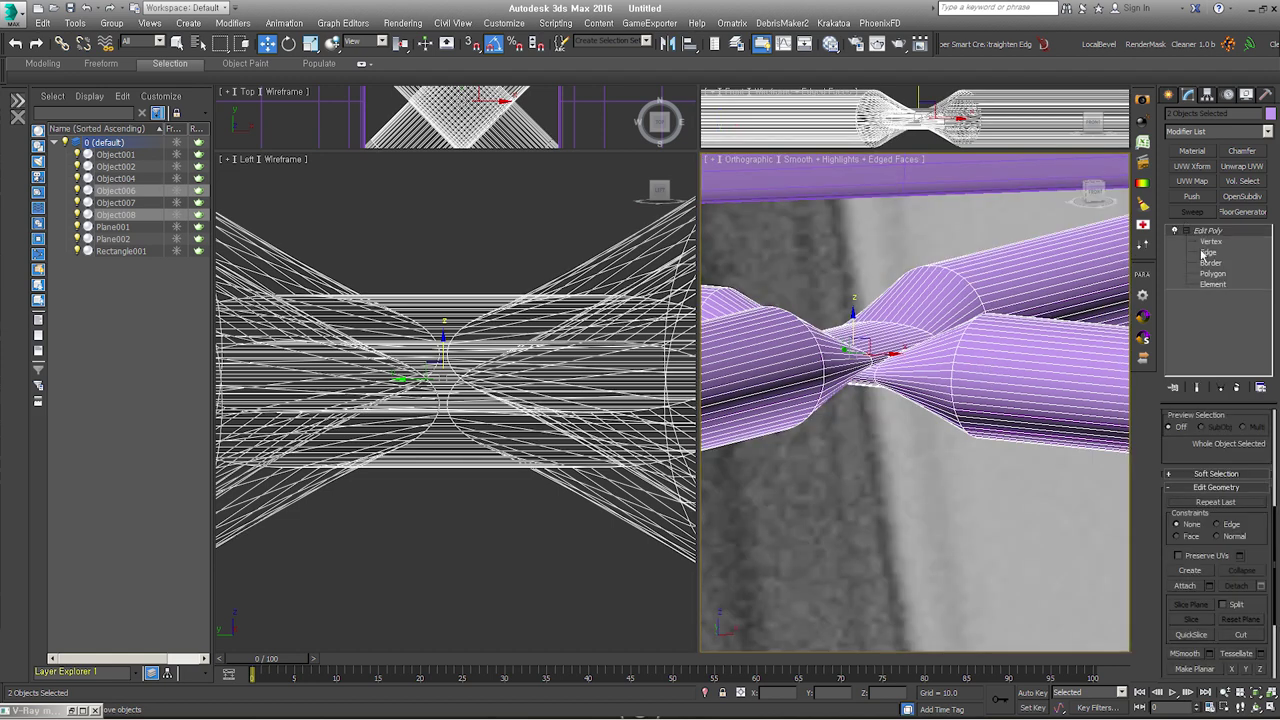
click(1209, 252)
Step: Select ring edges on the bars and extend them to full edge loops with Loop
click(968, 368)
mouse_move(963, 283)
alt+middle_down()
mouse_move(968, 368)
mouse_move(910, 364)
alt+middle_up()
click(875, 350)
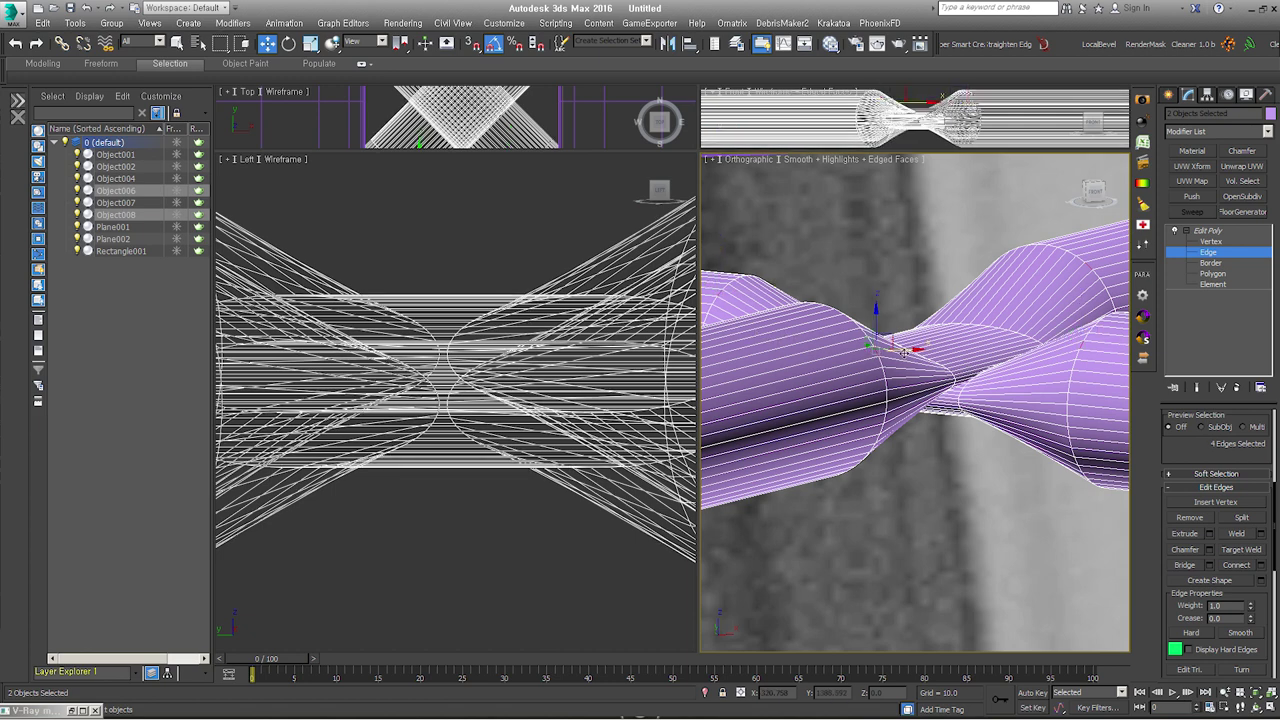
scroll(1181, 520, up, 3)
click(1237, 497)
right_click(1027, 330)
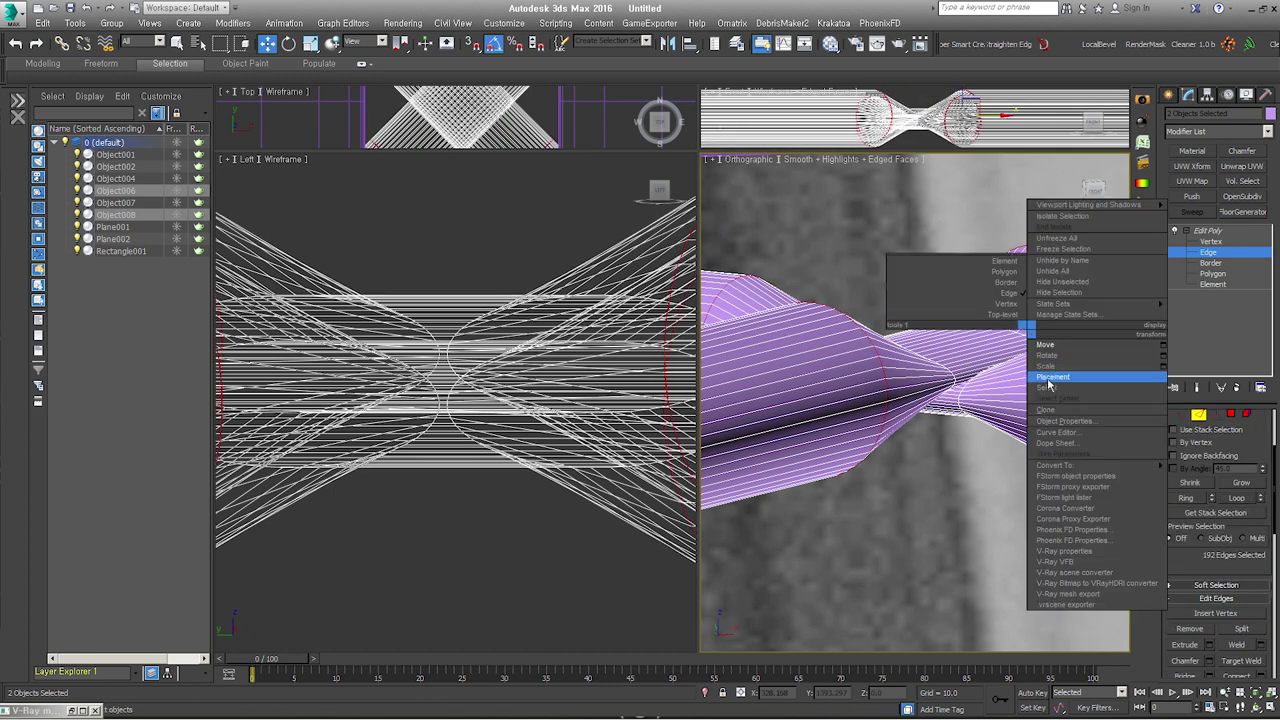
click(1048, 389)
scroll(1186, 551, down, 2)
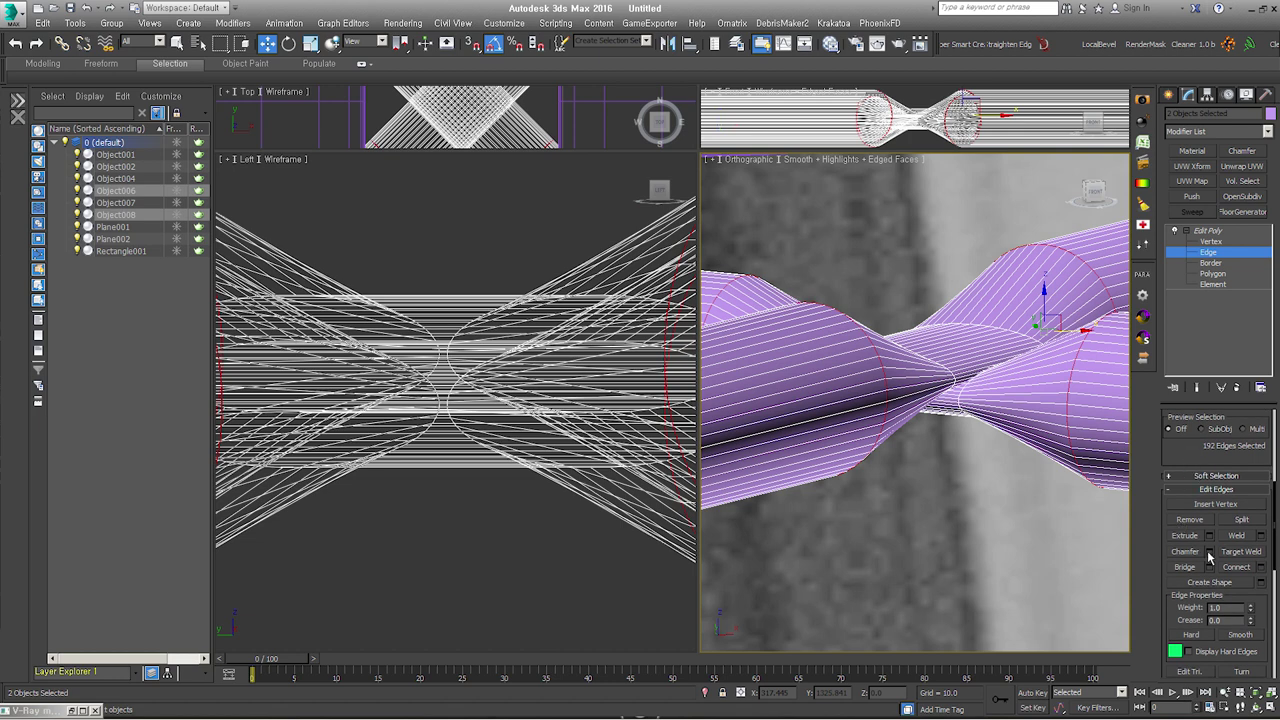
Step: Chamfer the selected edges by about 2.8 with 3 segments, then leave edge editing
click(1211, 556)
drag(1005, 443, 1006, 410)
drag(1006, 463, 1010, 458)
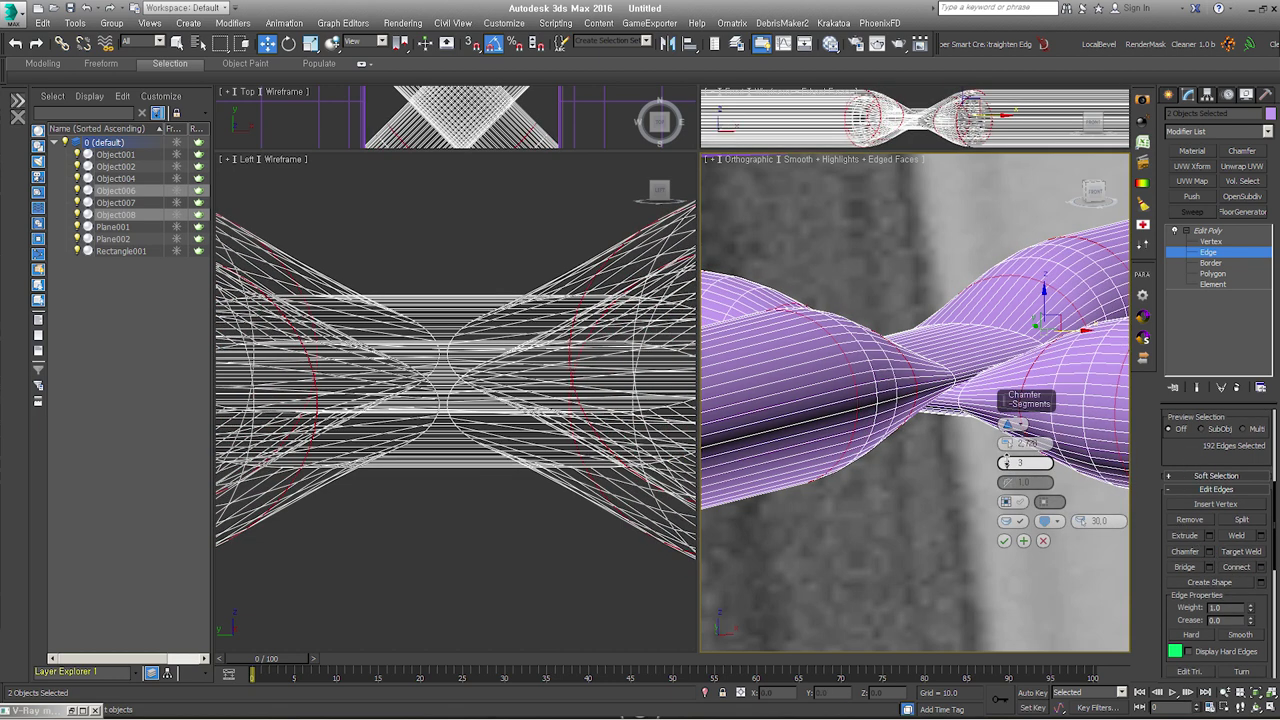
click(1004, 540)
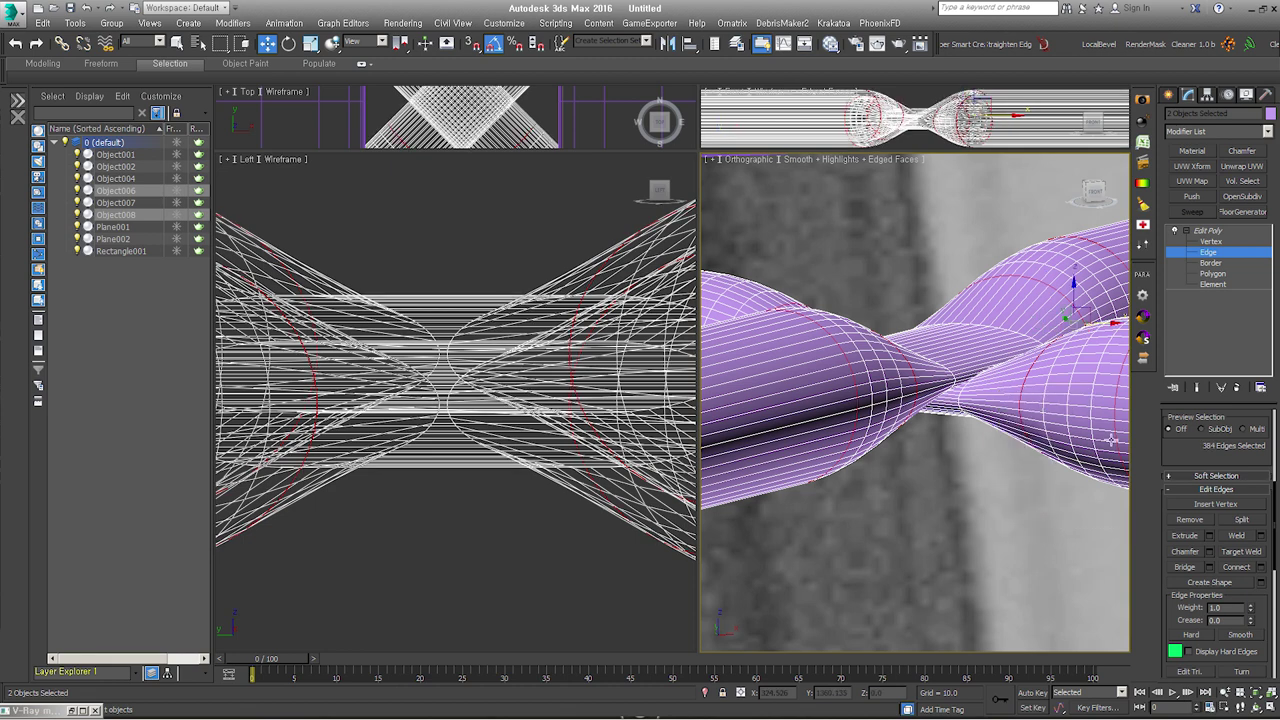
click(1205, 252)
scroll(963, 321, down, 3)
scroll(963, 321, down, 3)
scroll(963, 321, down, 2)
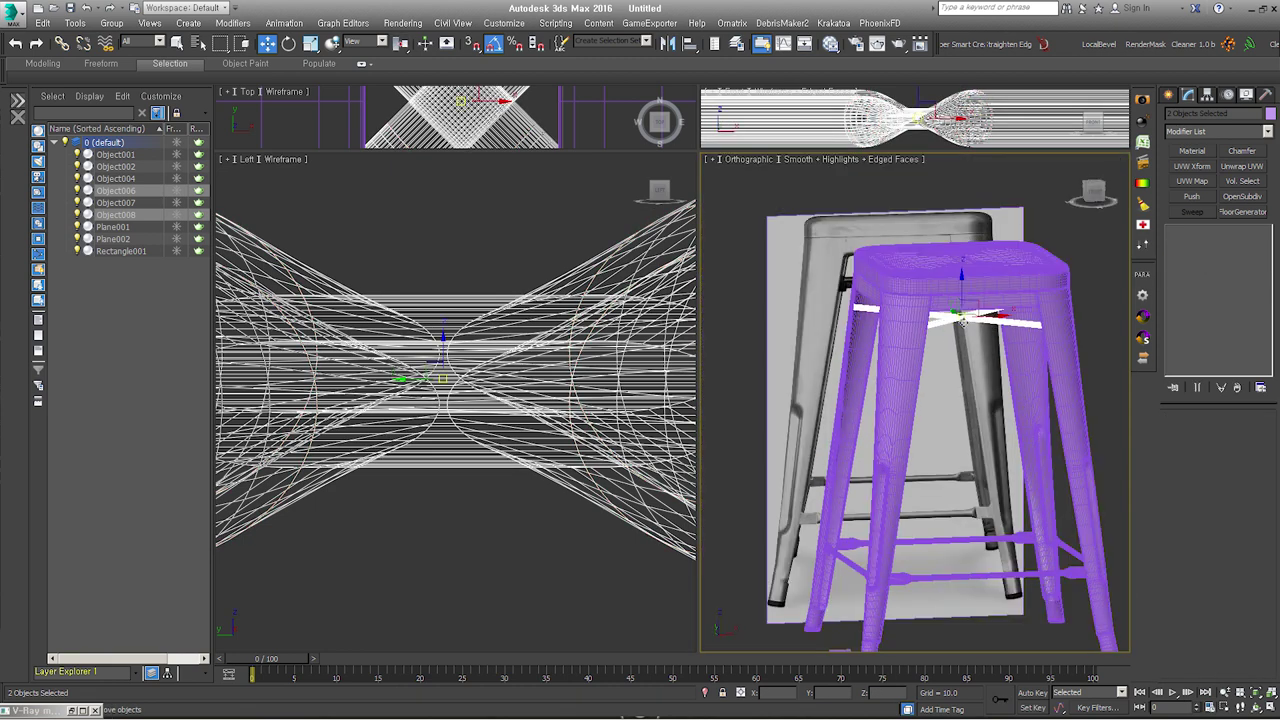
Step: Delete the reference image plane behind the stool
scroll(963, 321, up, 3)
scroll(963, 321, down, 2)
scroll(963, 321, up, 2)
middle_drag(963, 321, 963, 295)
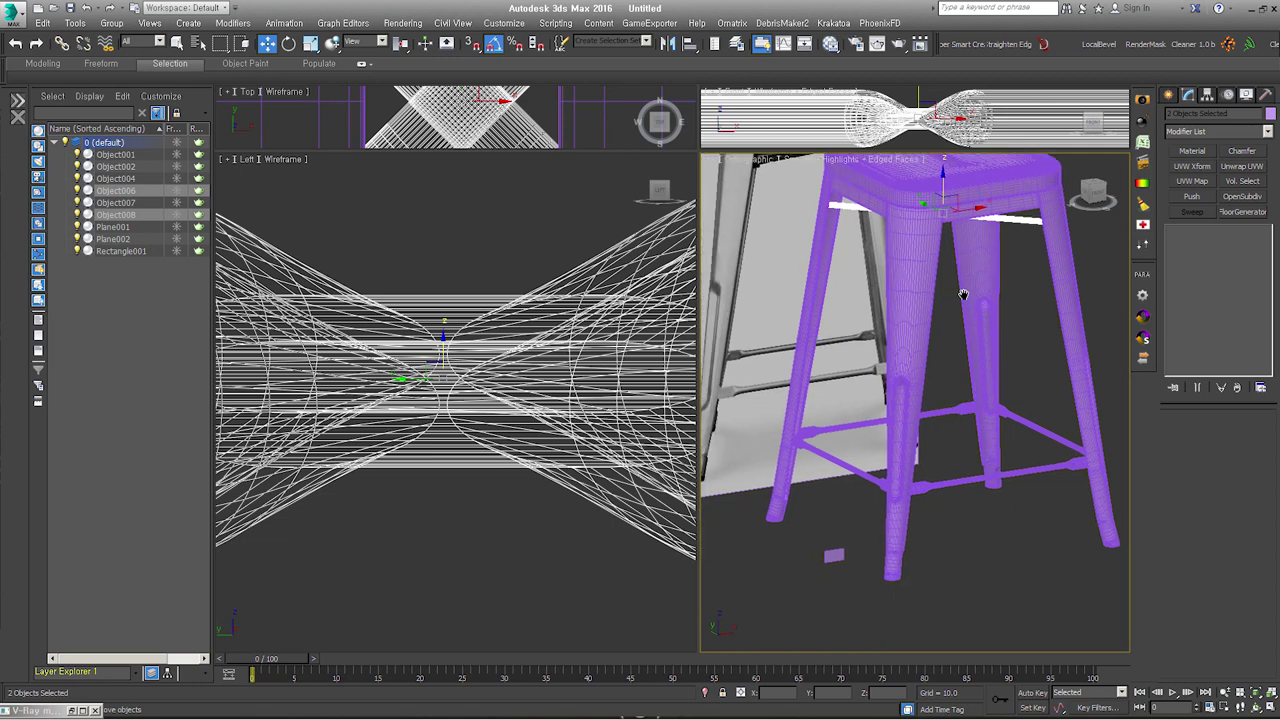
click(840, 545)
click(871, 543)
scroll(873, 498, down, 2)
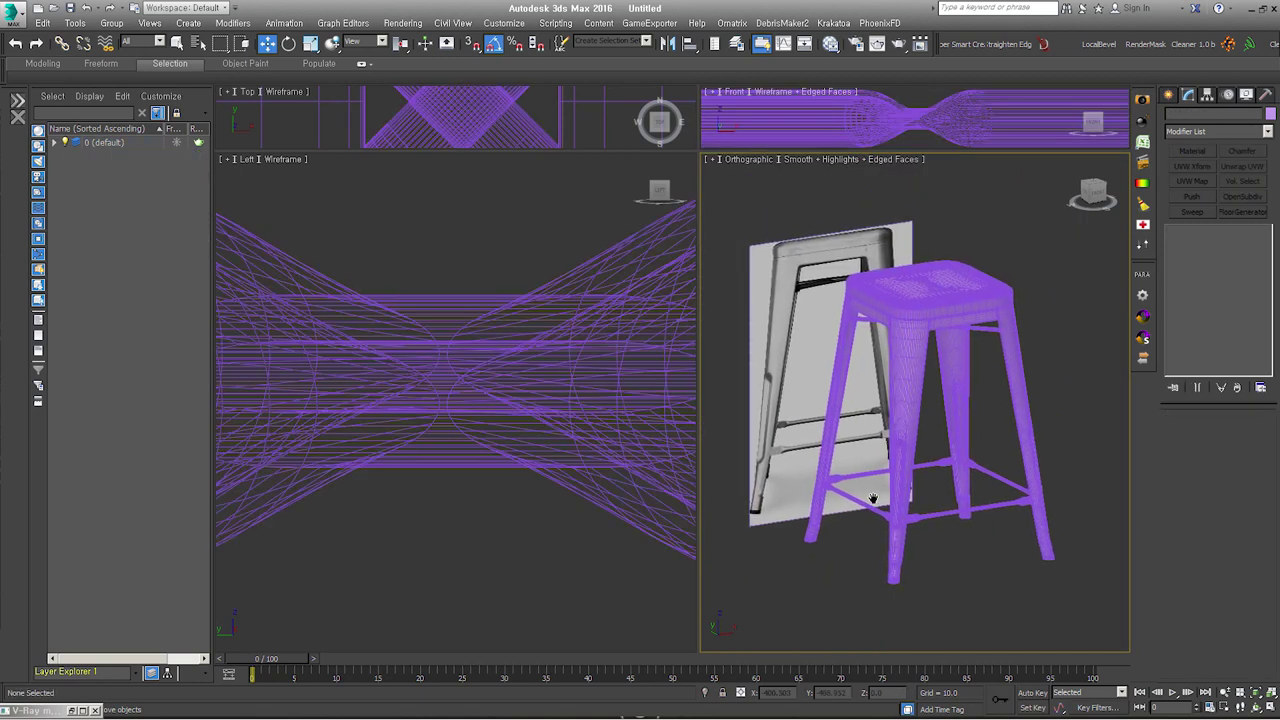
click(802, 388)
key(Delete)
Step: Set the object colour of all stool parts to white
middle_drag(802, 388, 795, 352)
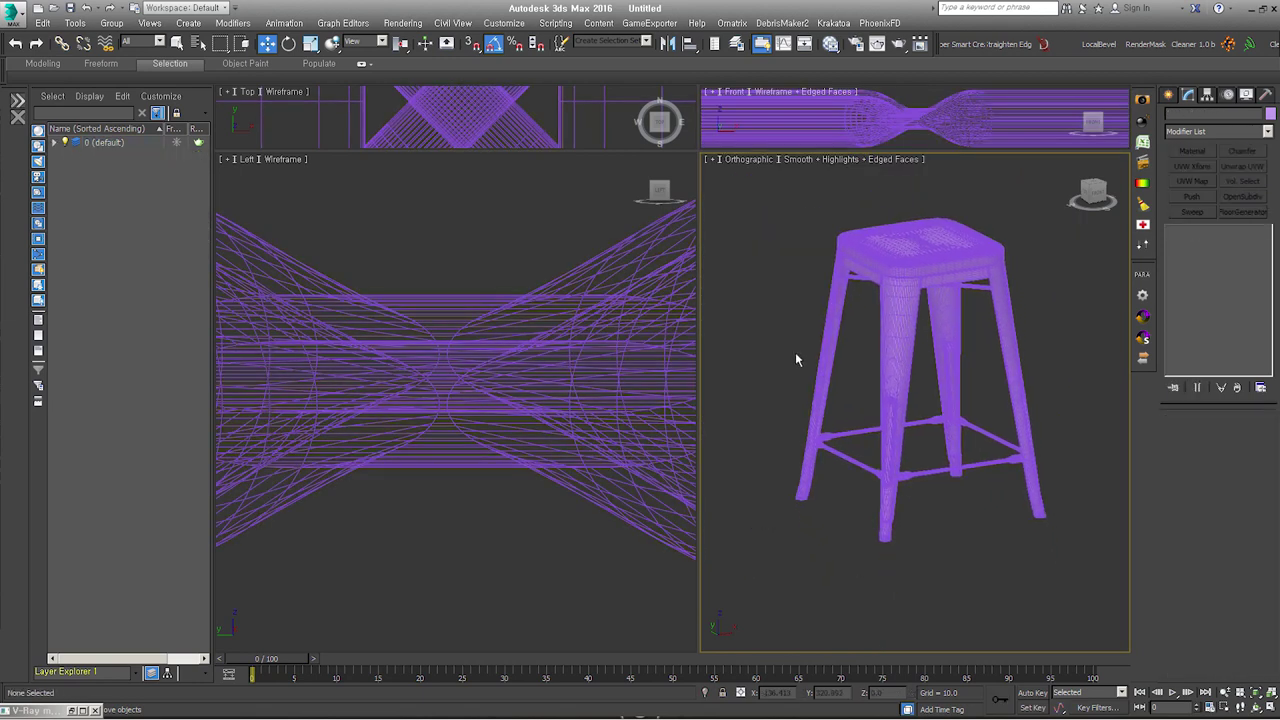
drag(1086, 545, 812, 229)
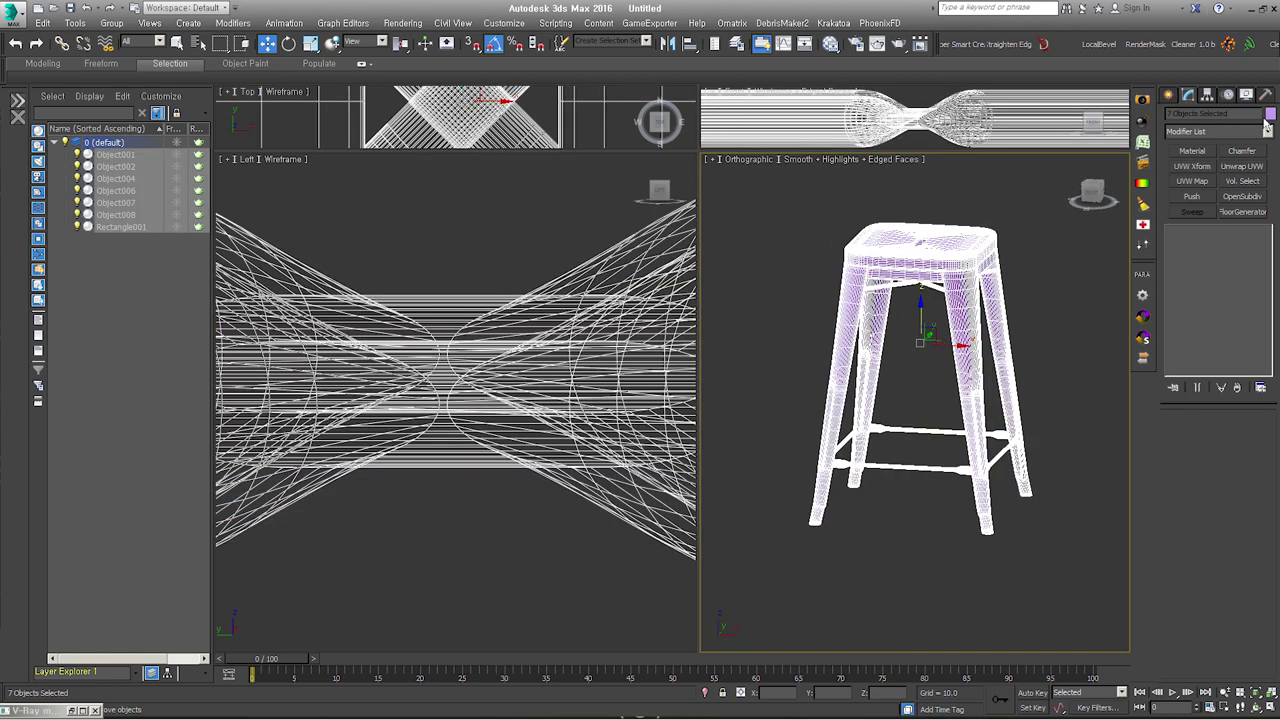
click(1268, 117)
click(708, 469)
click(983, 423)
Step: Add Material modifiers to the legs object and the other six stool parts
scroll(983, 423, up, 2)
scroll(1034, 474, down, 2)
alt+middle_drag(1034, 474, 971, 497)
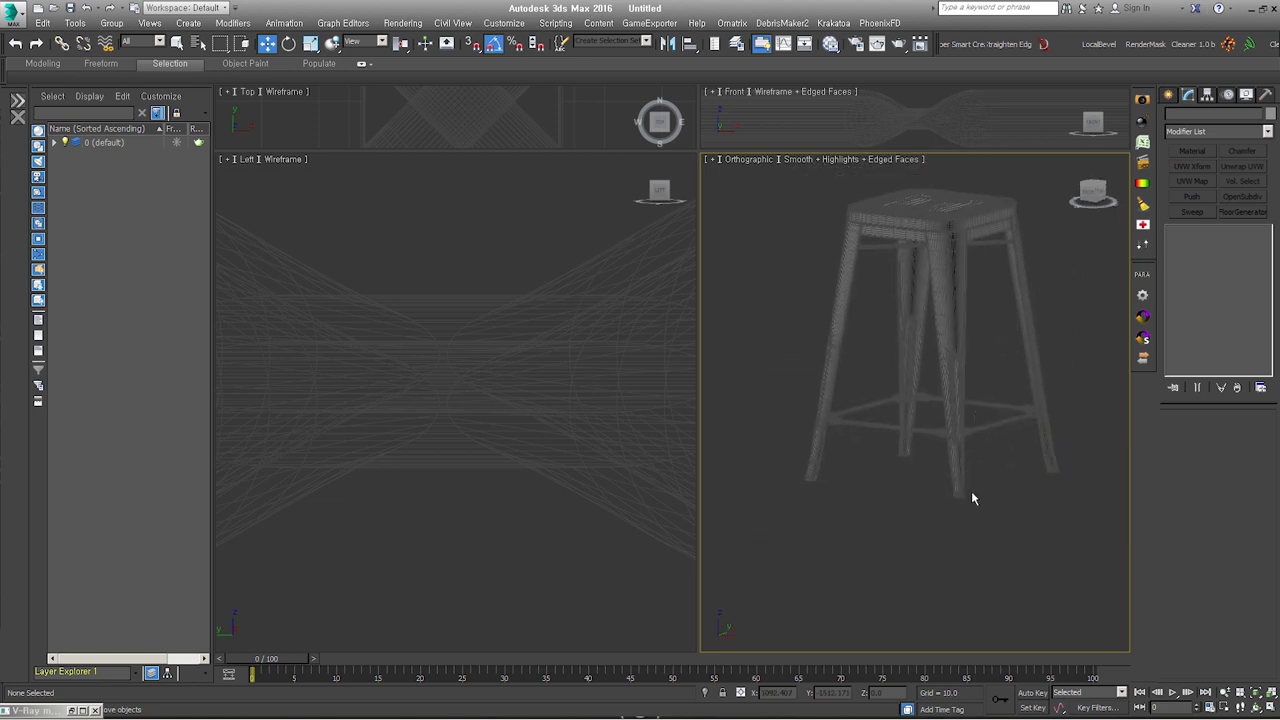
click(960, 505)
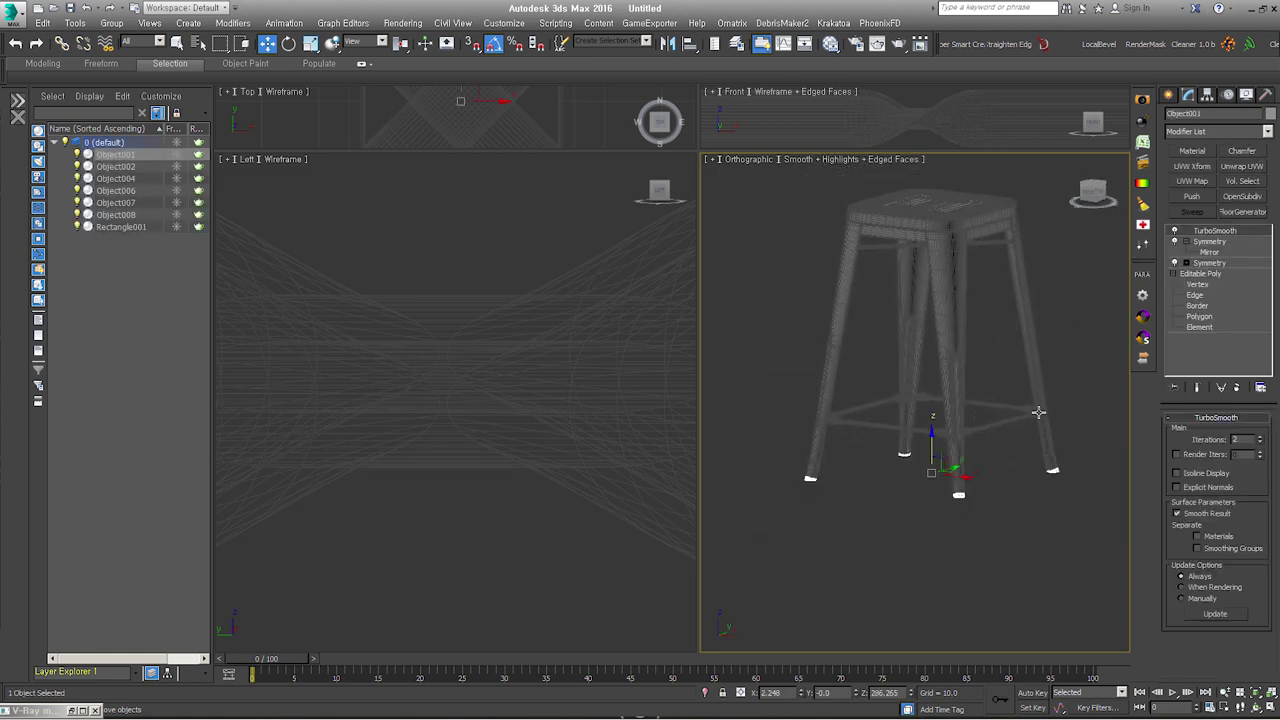
alt+middle_drag(1038, 412, 1033, 413)
click(1212, 152)
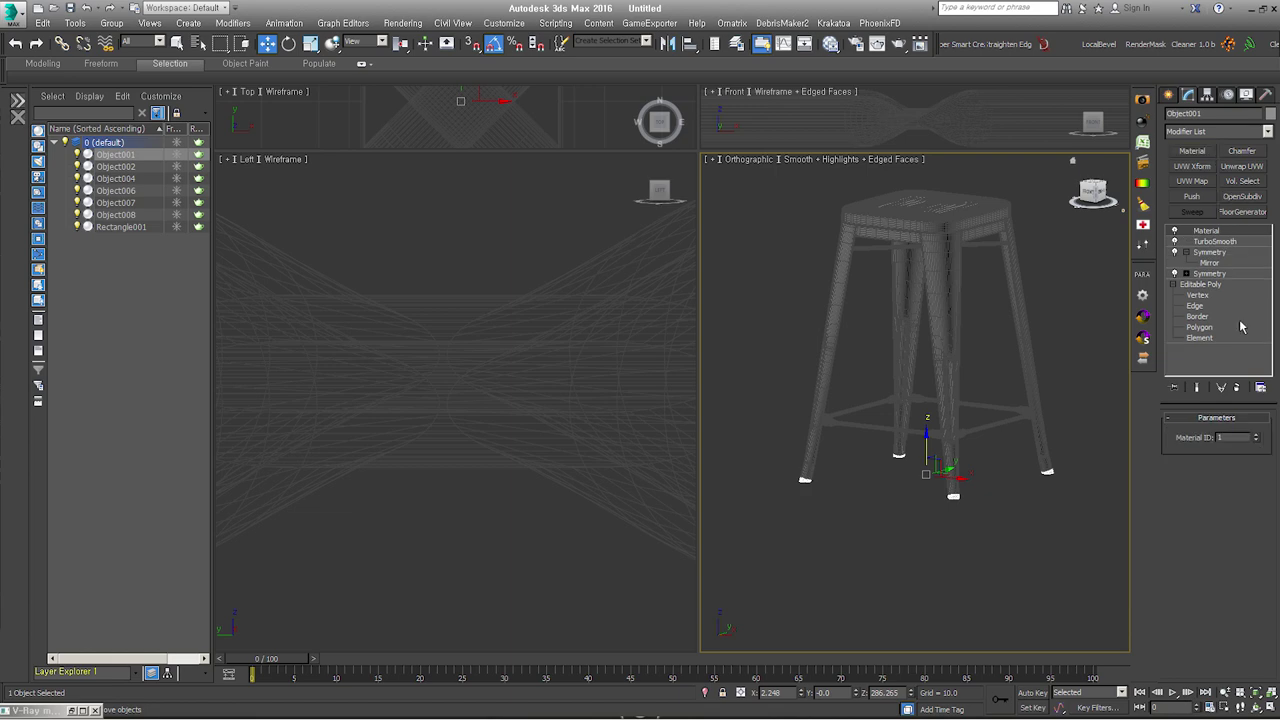
middle_drag(997, 445, 999, 455)
drag(786, 444, 1088, 178)
click(1189, 151)
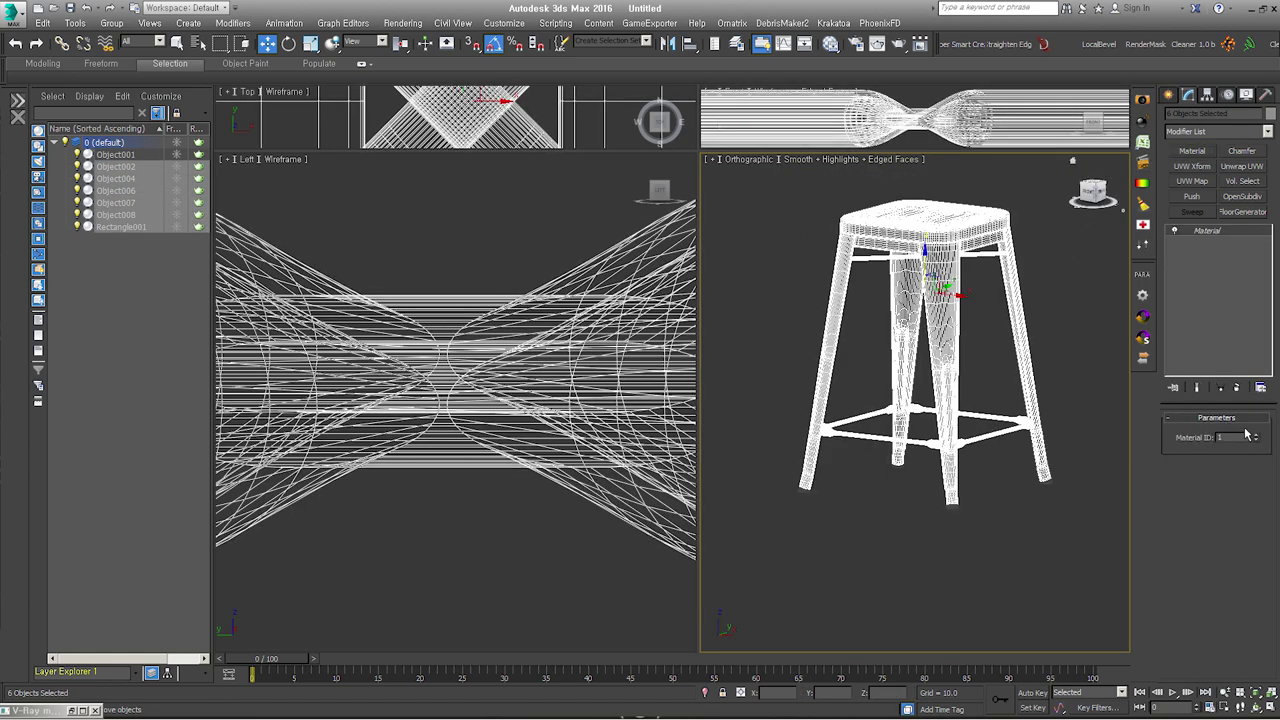
Step: Select all seven stool objects and bring up the Group dialog with Ctrl+G
click(1072, 547)
drag(755, 208, 884, 383)
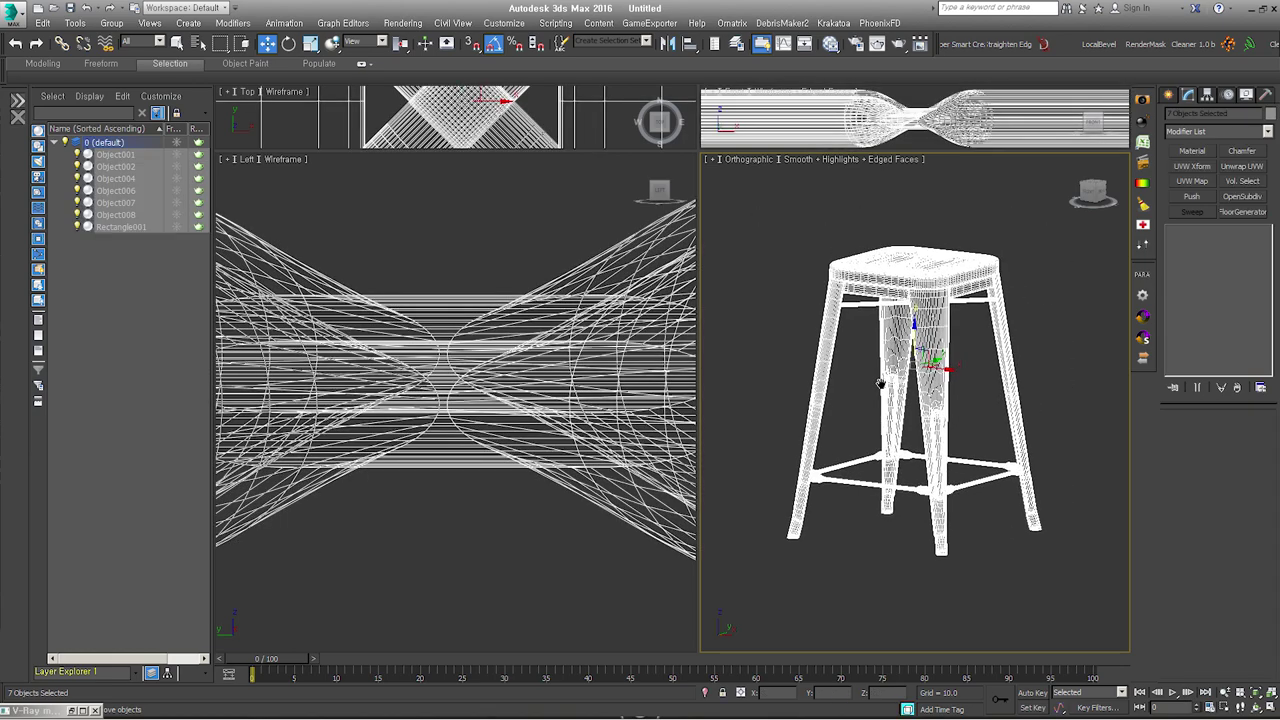
key(ctrl+g)
text(t_stool)
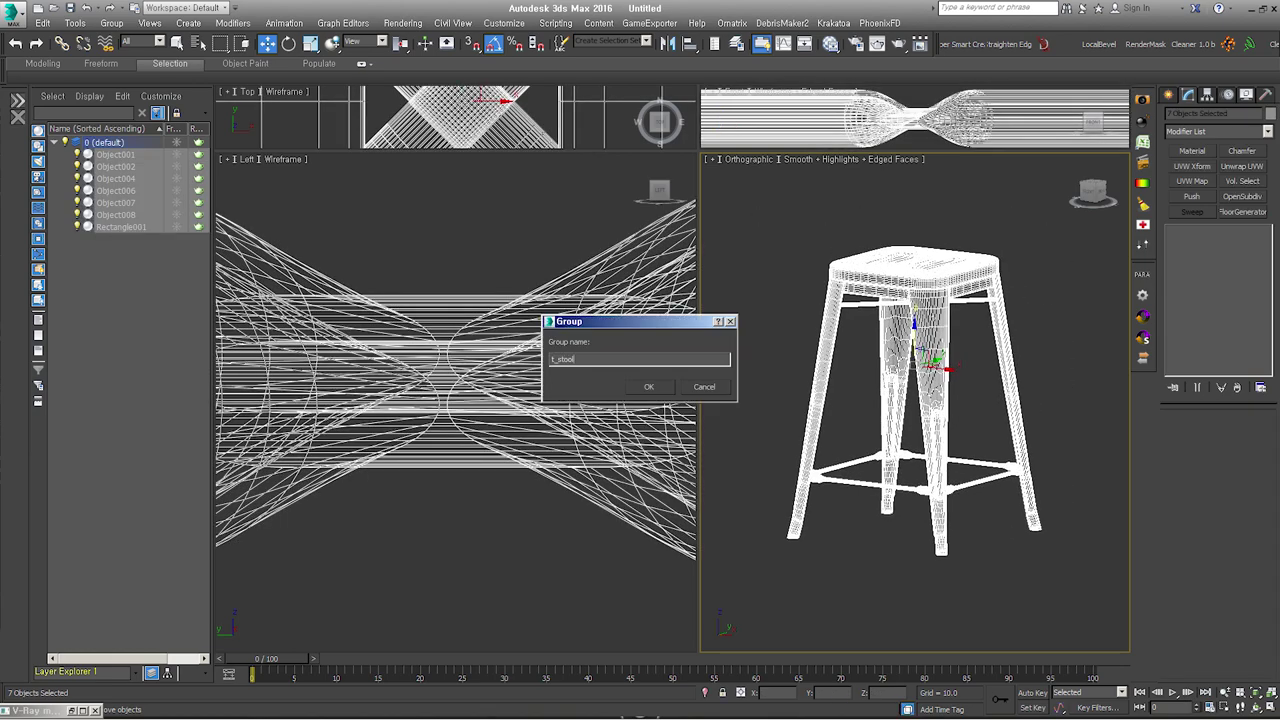
Step: Confirm the group as t_stool, then view it shaded in Perspective without edged faces
key(Return)
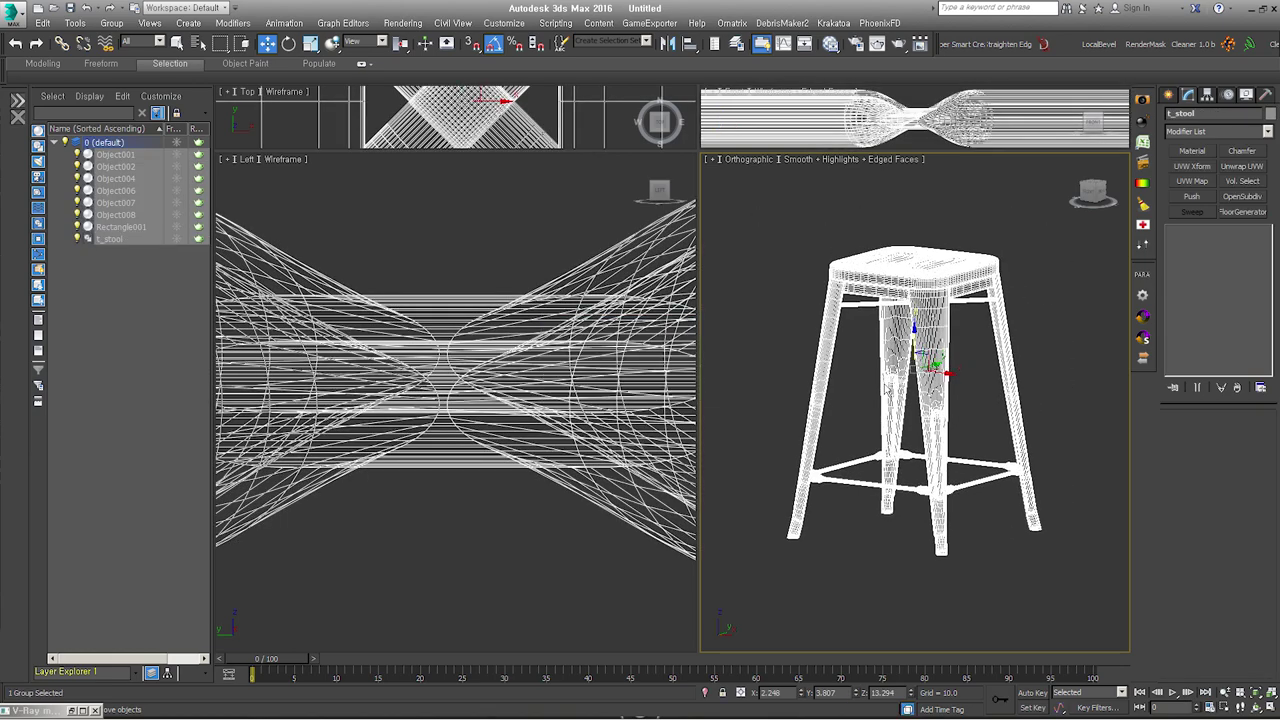
key(p)
scroll(888, 403, down, 3)
mouse_move(888, 403)
alt+middle_down()
mouse_move(917, 444)
mouse_move(865, 488)
alt+middle_up()
key(F4)
scroll(880, 488, up, 5)
scroll(880, 488, down, 4)
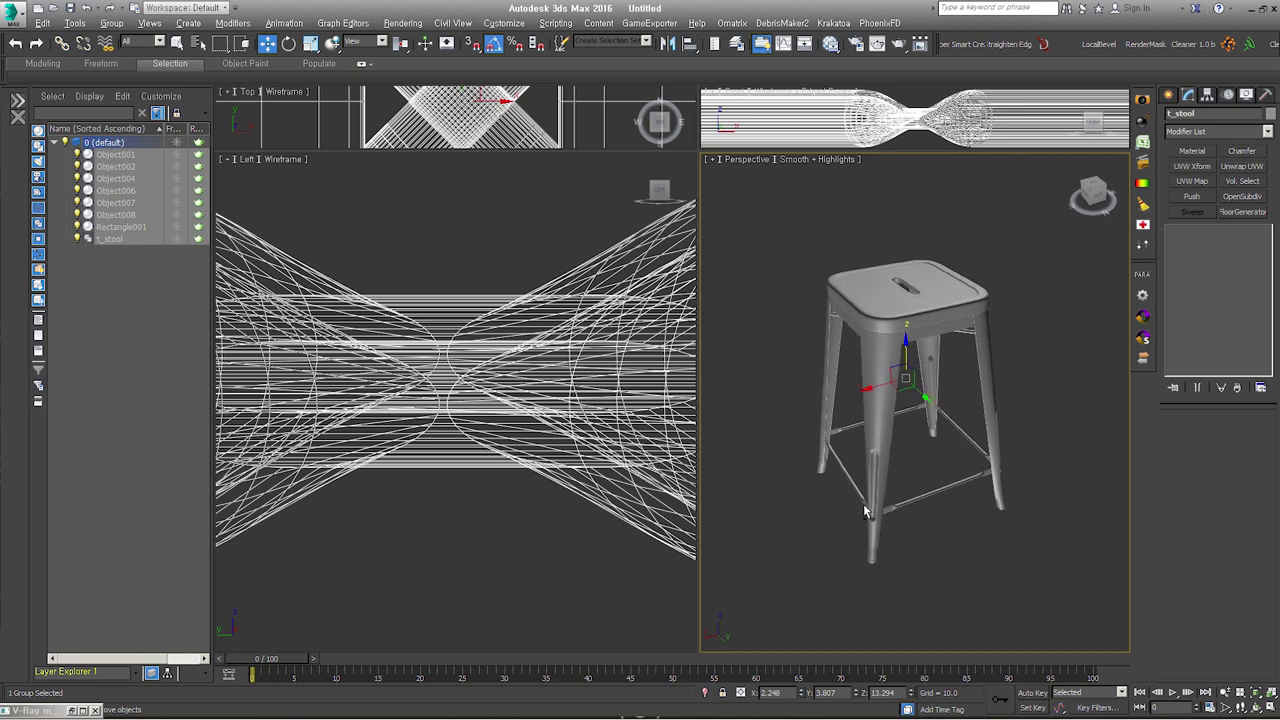
scroll(865, 488, up, 1)
click(966, 558)
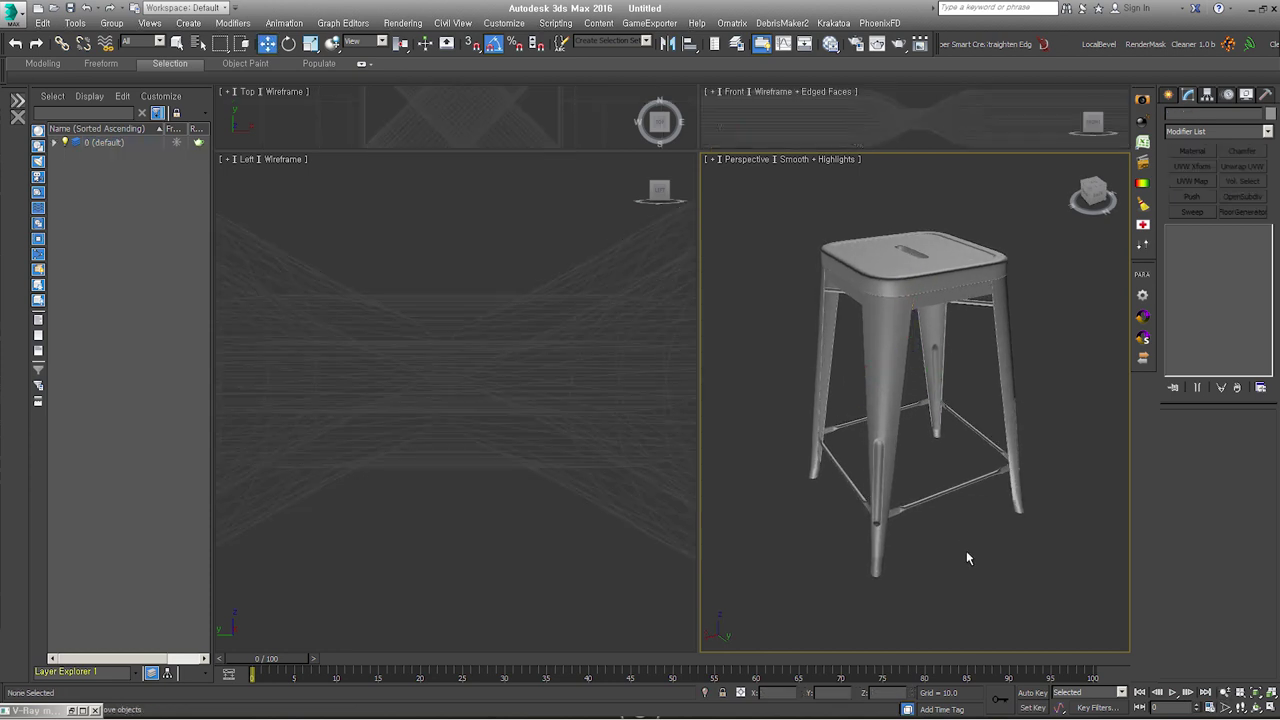